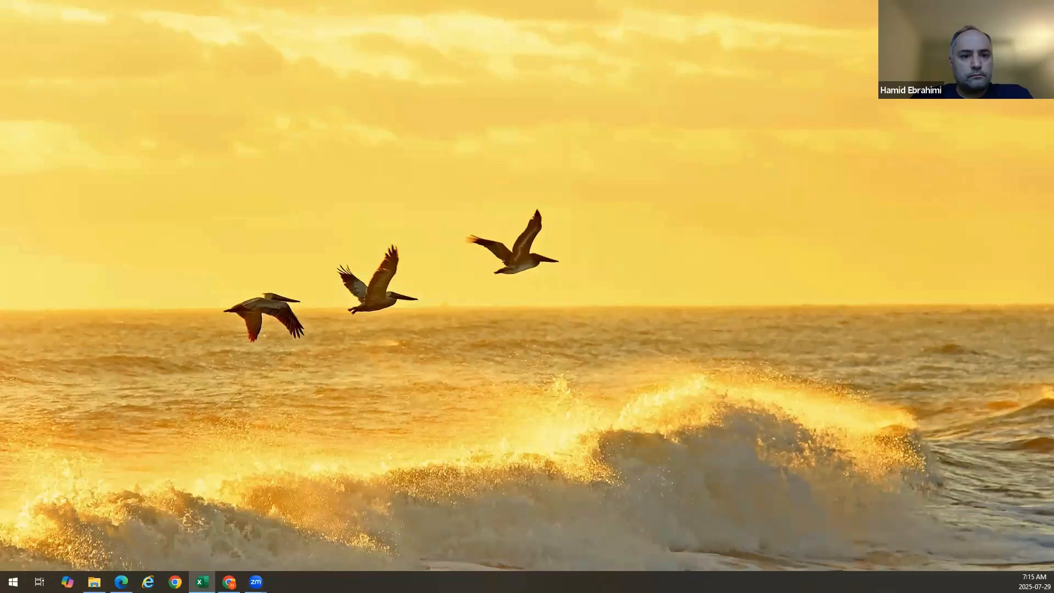
# Maximize the Excel_Training_Beginner_level workbook window
pyautogui.moveTo(557, 22); pyautogui.dragTo(565, 16)
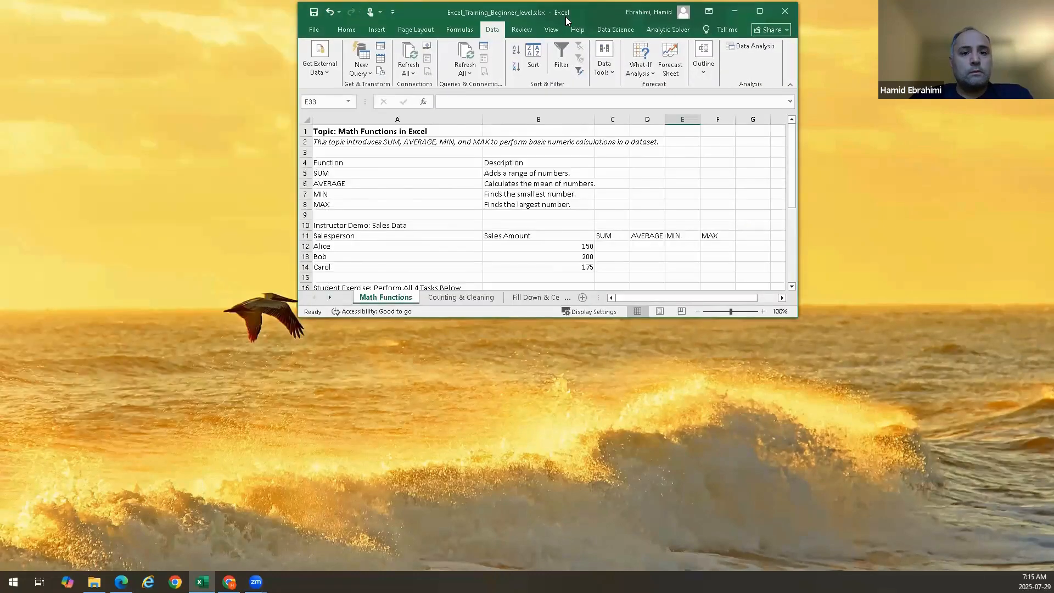
pyautogui.doubleClick(566, 16)
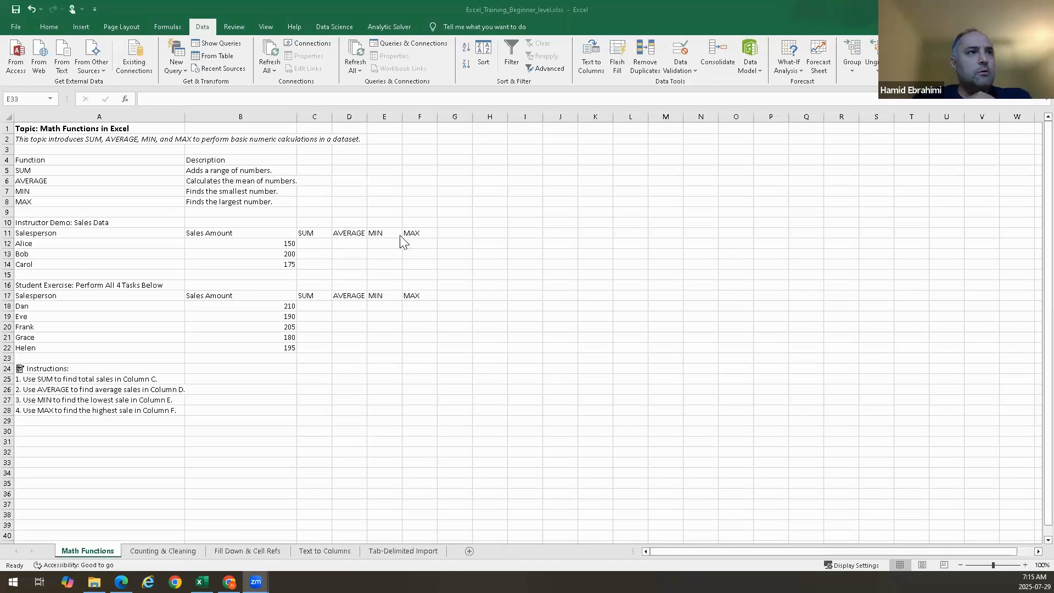
# Browse each worksheet of the training workbook, ending on Math Functions
pyautogui.click(79, 227)
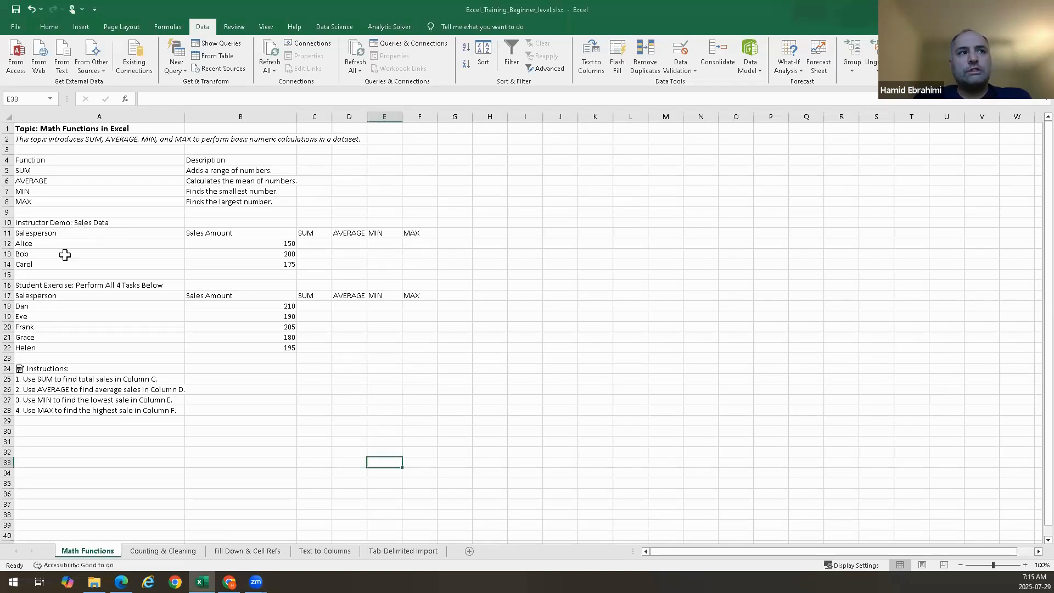
pyautogui.click(142, 551)
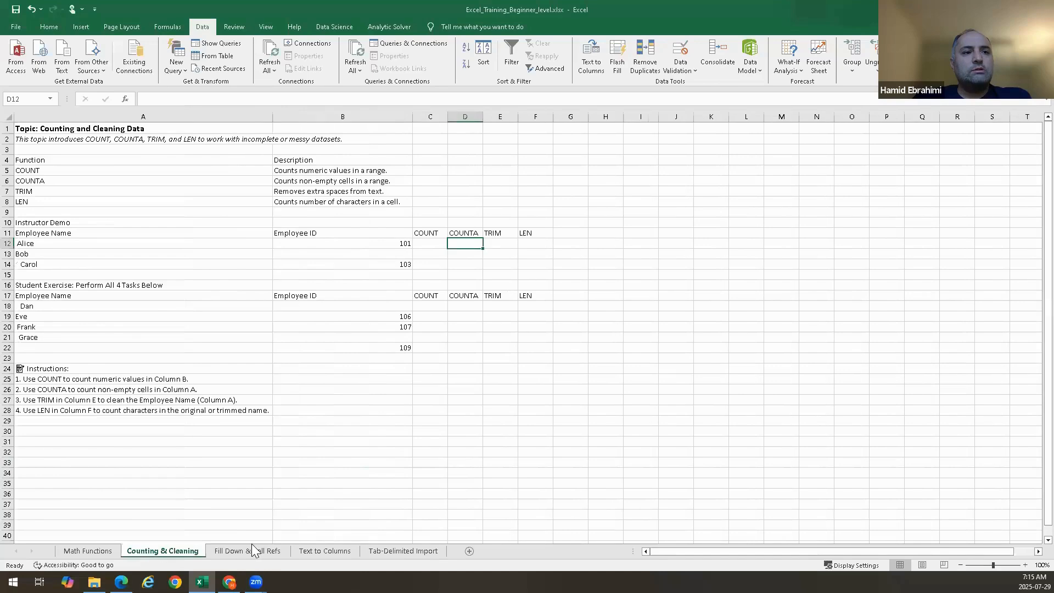
pyautogui.click(252, 550)
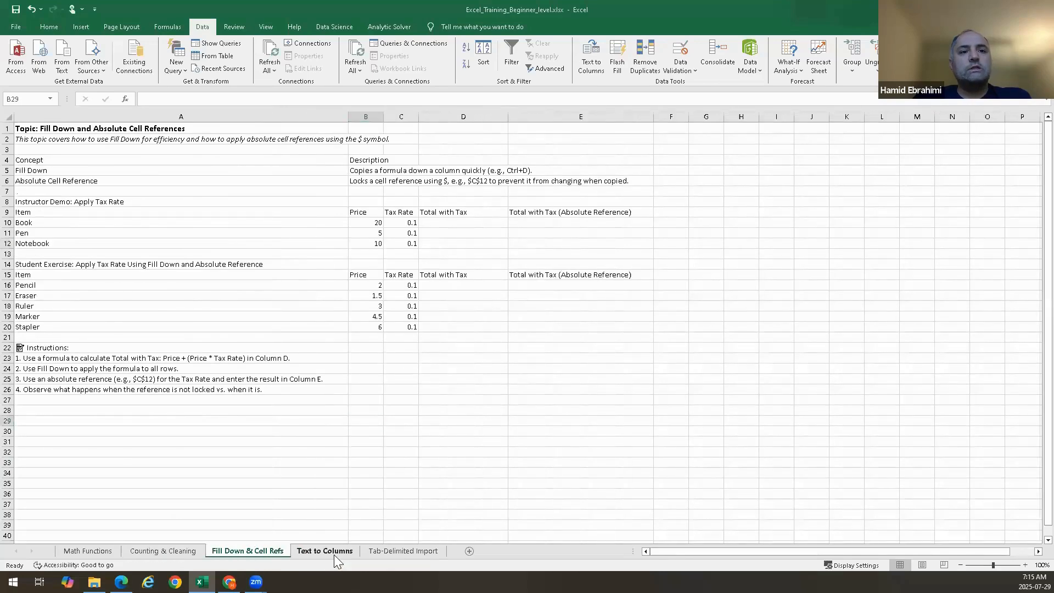
pyautogui.click(334, 551)
pyautogui.click(422, 549)
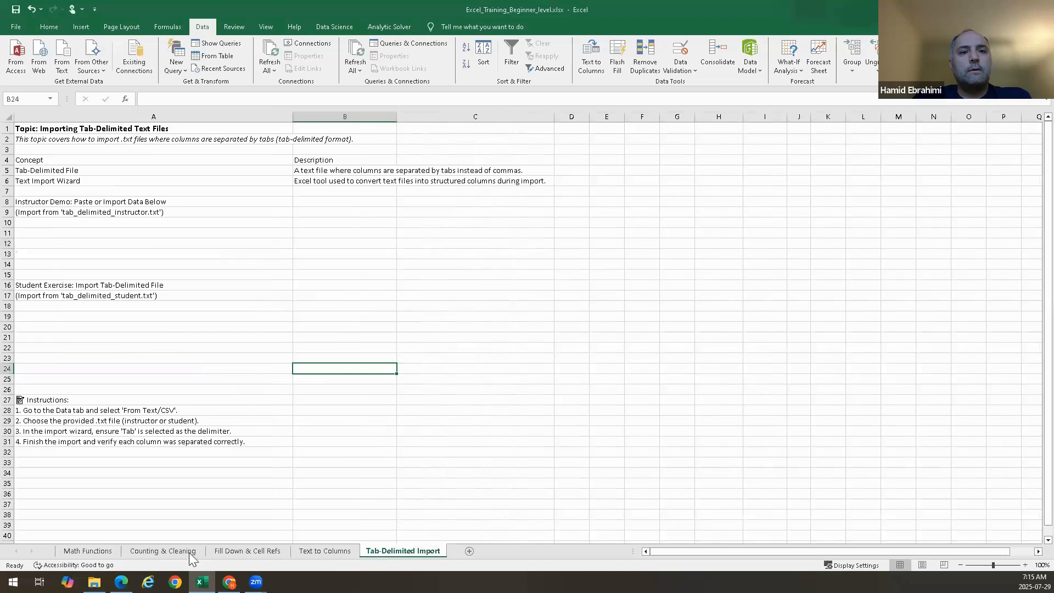
pyautogui.click(113, 551)
pyautogui.click(139, 554)
pyautogui.click(232, 550)
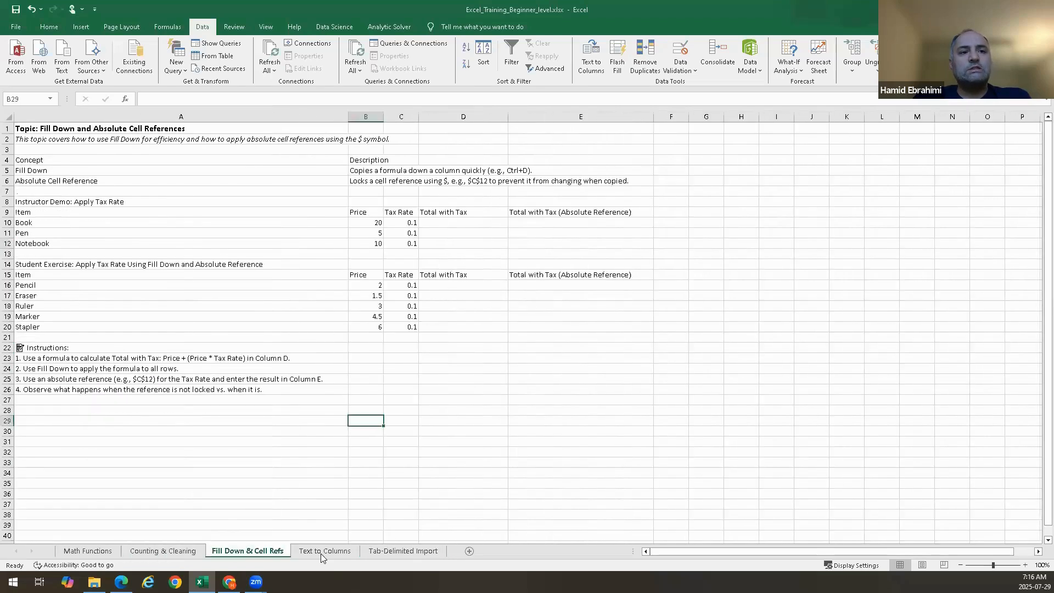
pyautogui.click(327, 552)
pyautogui.click(400, 553)
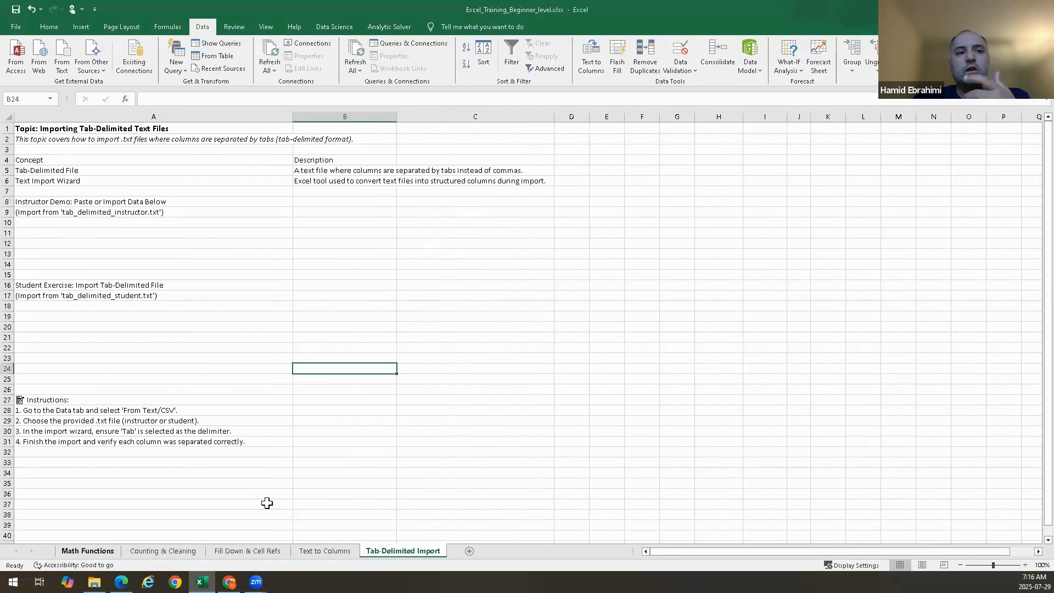
pyautogui.click(86, 551)
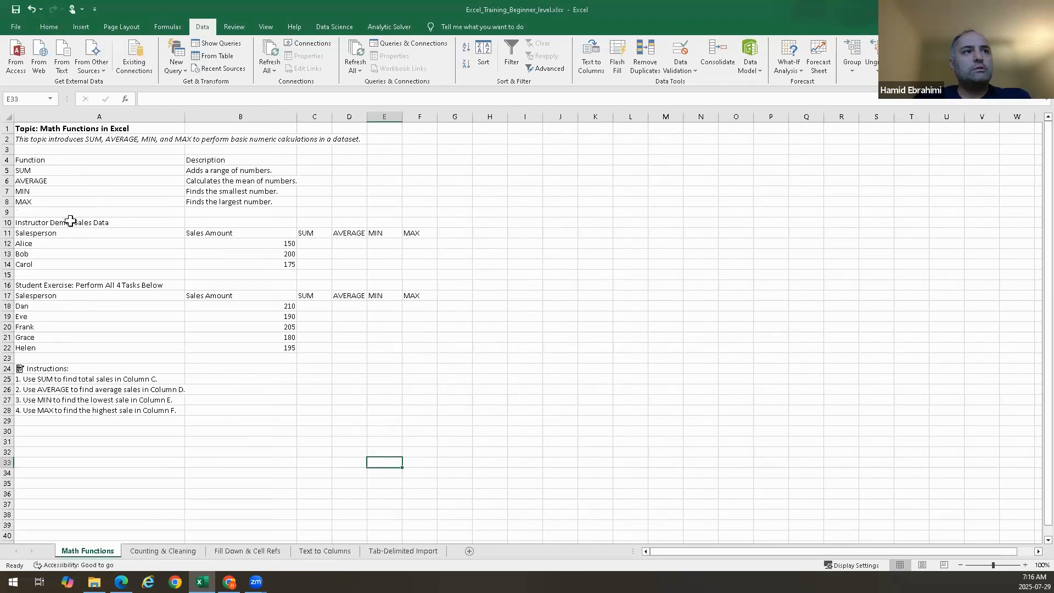
# Review the function list, the instructor demo and the student exercise sections on the Math Functions sheet
pyautogui.click(46, 223)
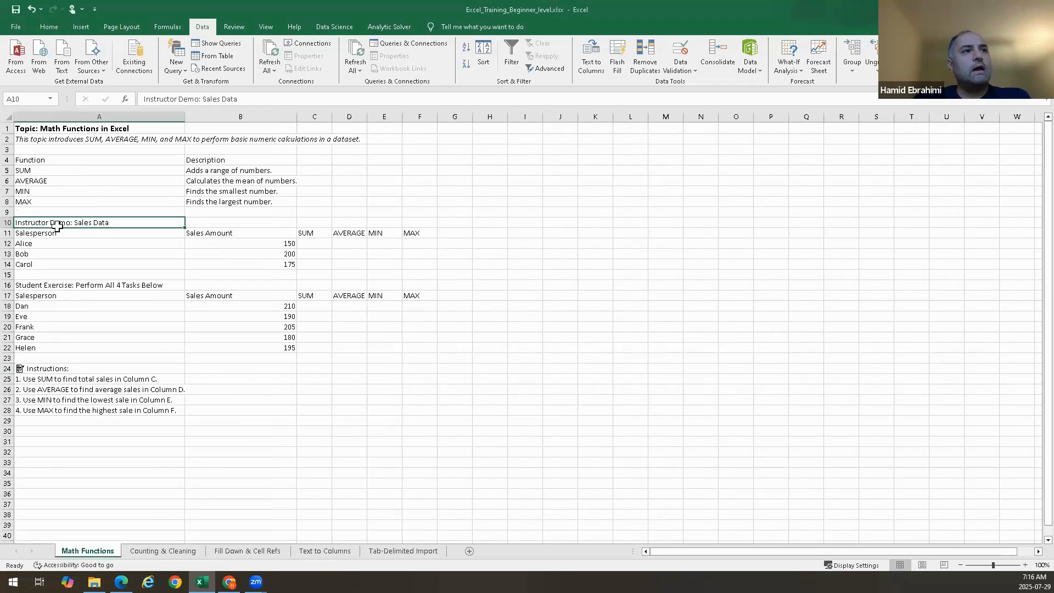
pyautogui.click(40, 286)
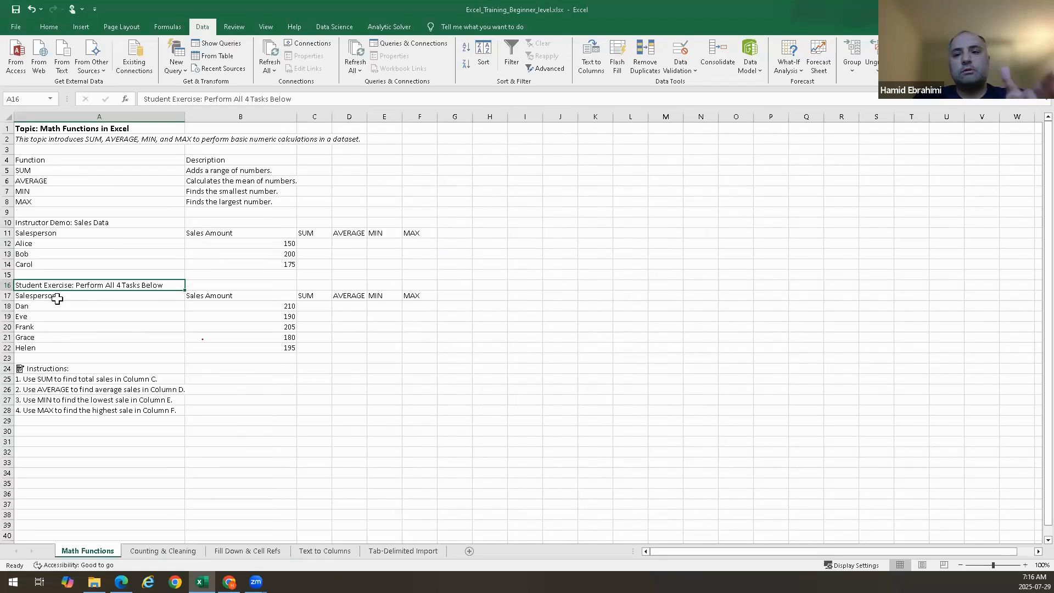
pyautogui.click(105, 232)
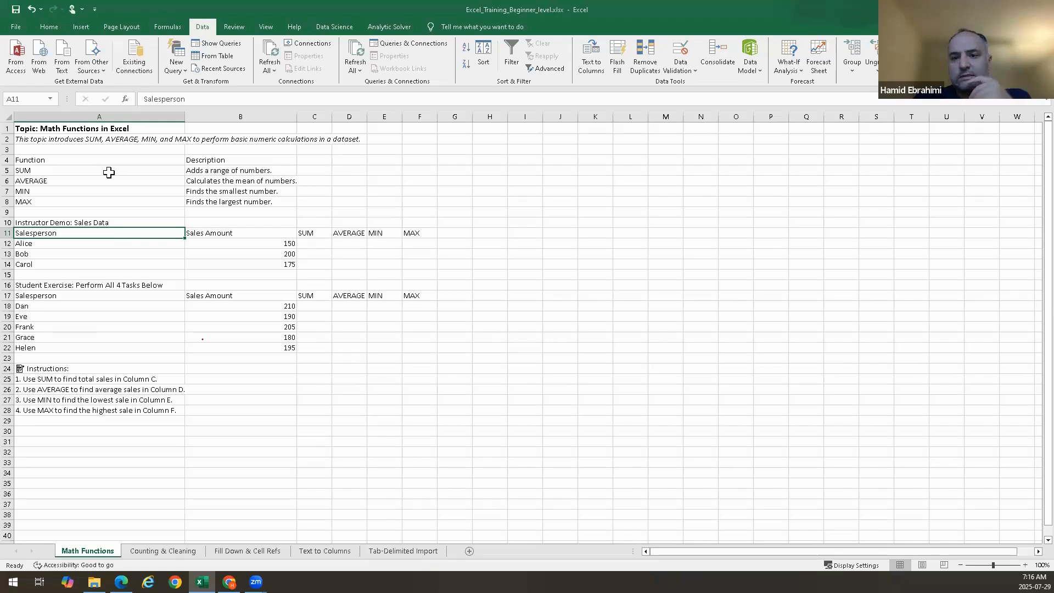
pyautogui.moveTo(109, 172); pyautogui.dragTo(102, 202)
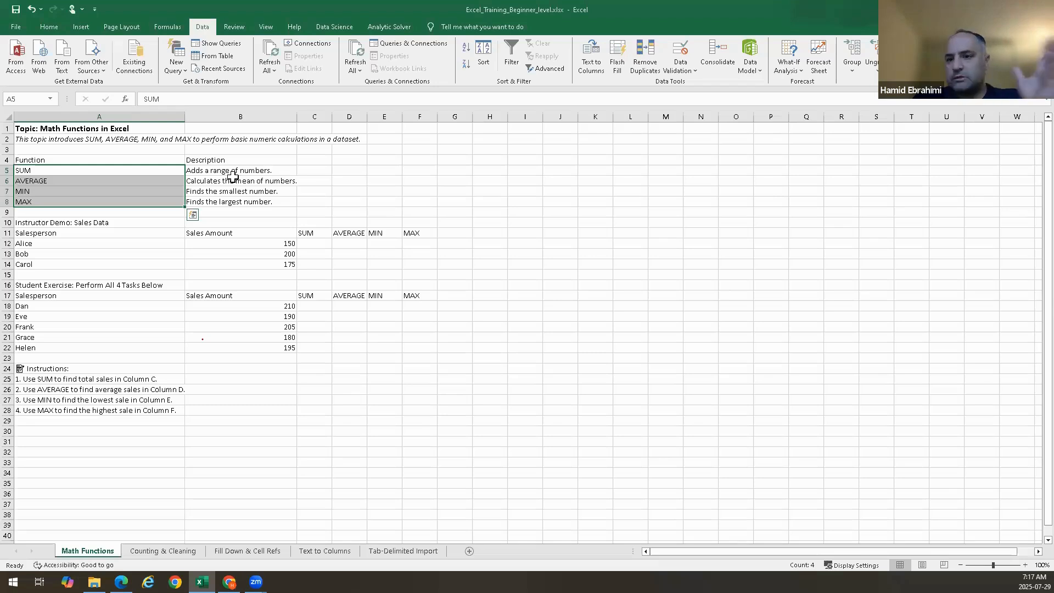
pyautogui.click(129, 183)
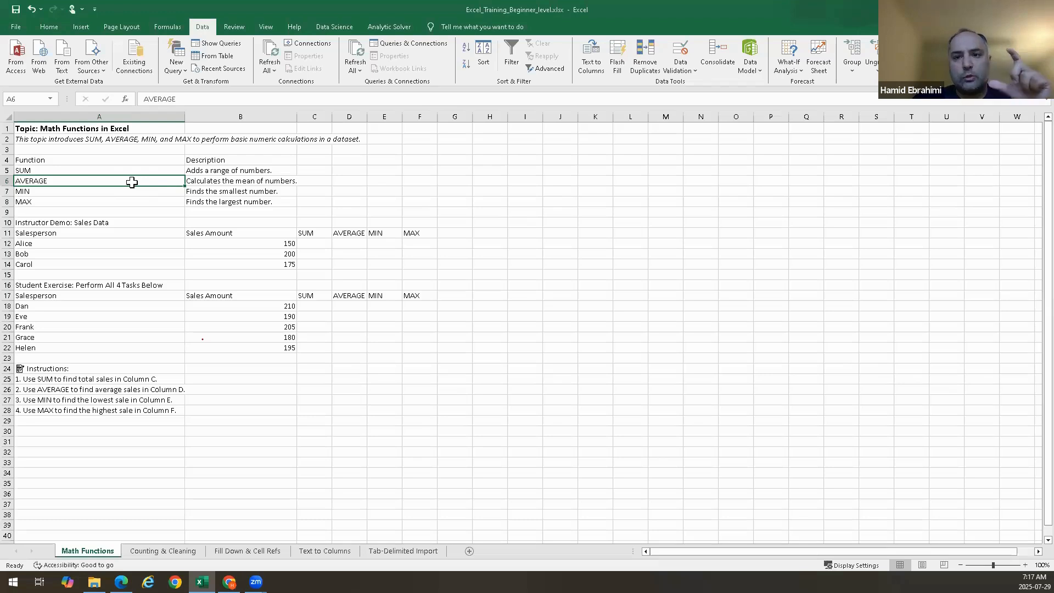
pyautogui.click(119, 190)
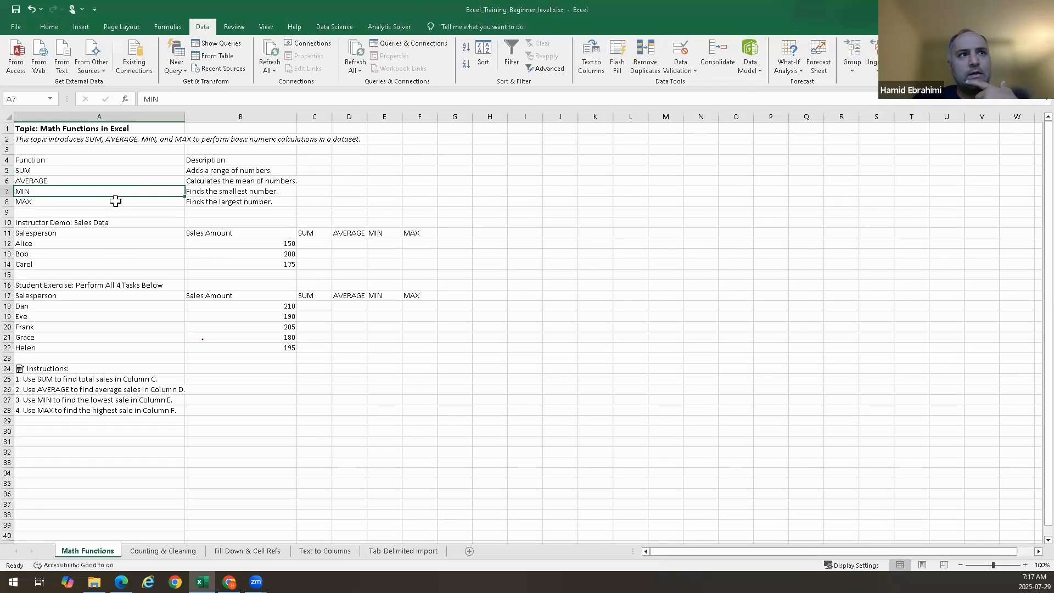
# Overwrite the MAX label in cell A8 with 2
pyautogui.click(115, 202)
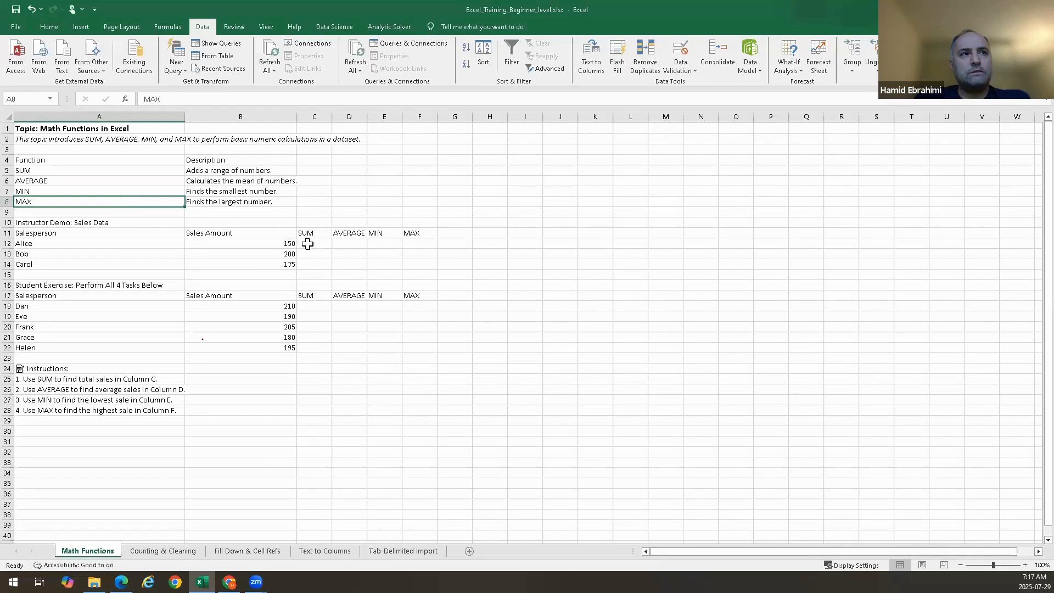
pyautogui.write('2')
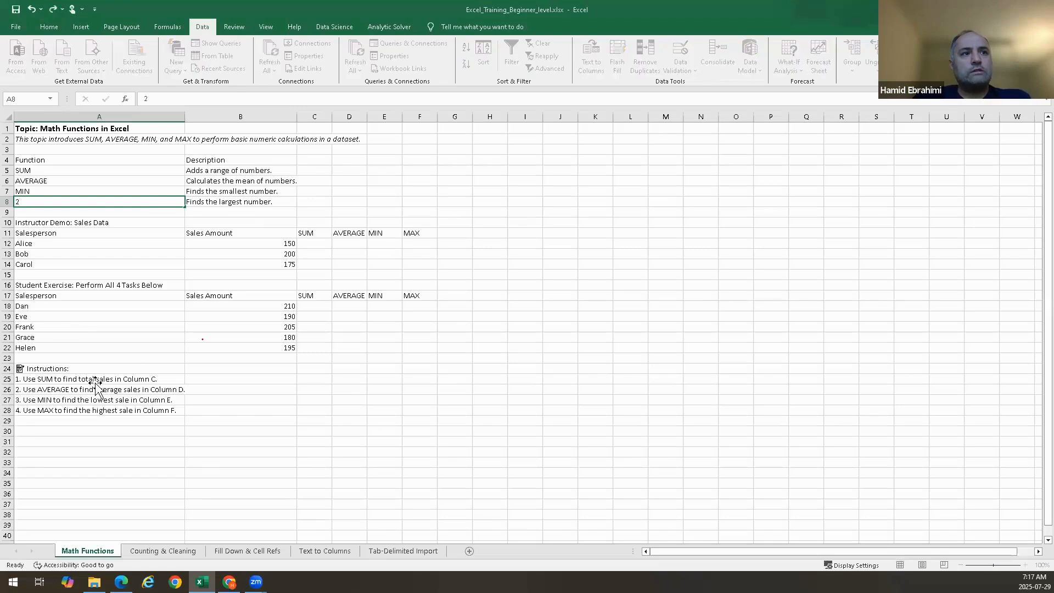
pyautogui.click(94, 380)
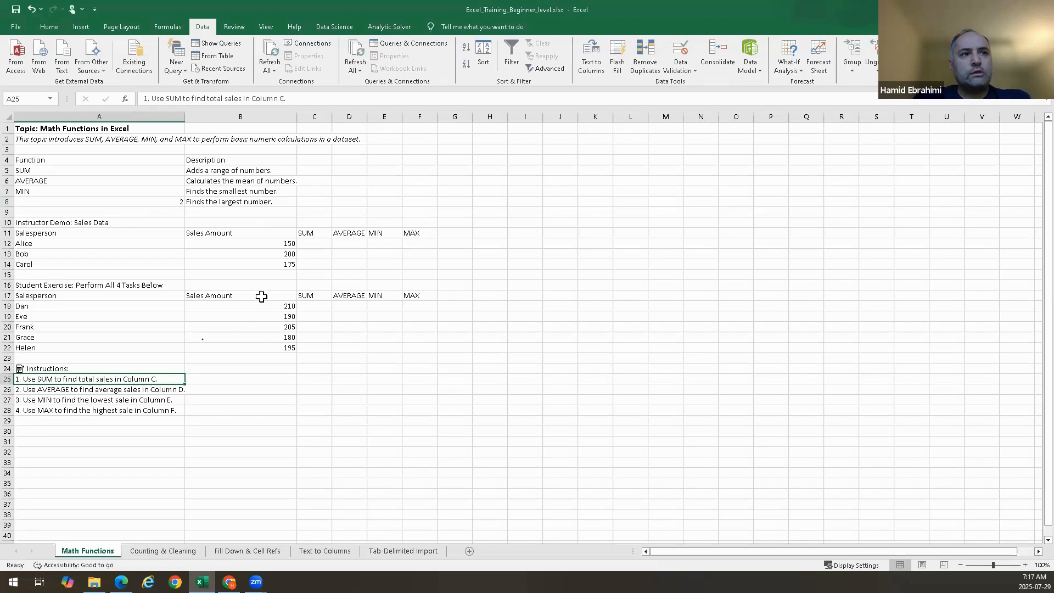
# Select the instructor demo sales amounts B12:B14 to inspect them
pyautogui.click(321, 242)
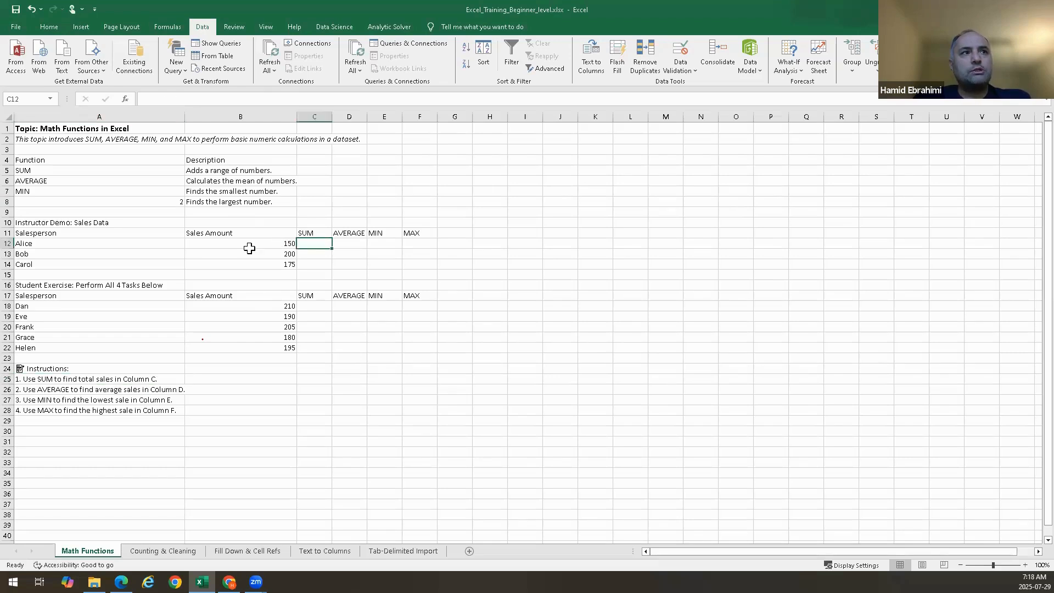
pyautogui.moveTo(249, 249); pyautogui.dragTo(249, 264)
pyautogui.click(250, 243)
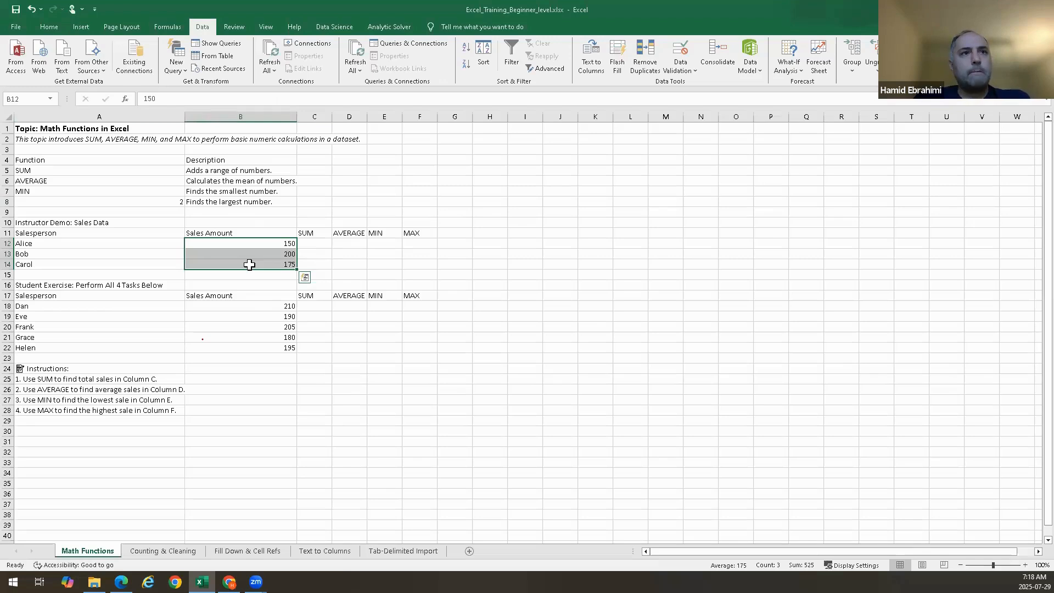
# Start a =SUM( formula in cell C12 of the instructor demo
pyautogui.doubleClick(319, 245)
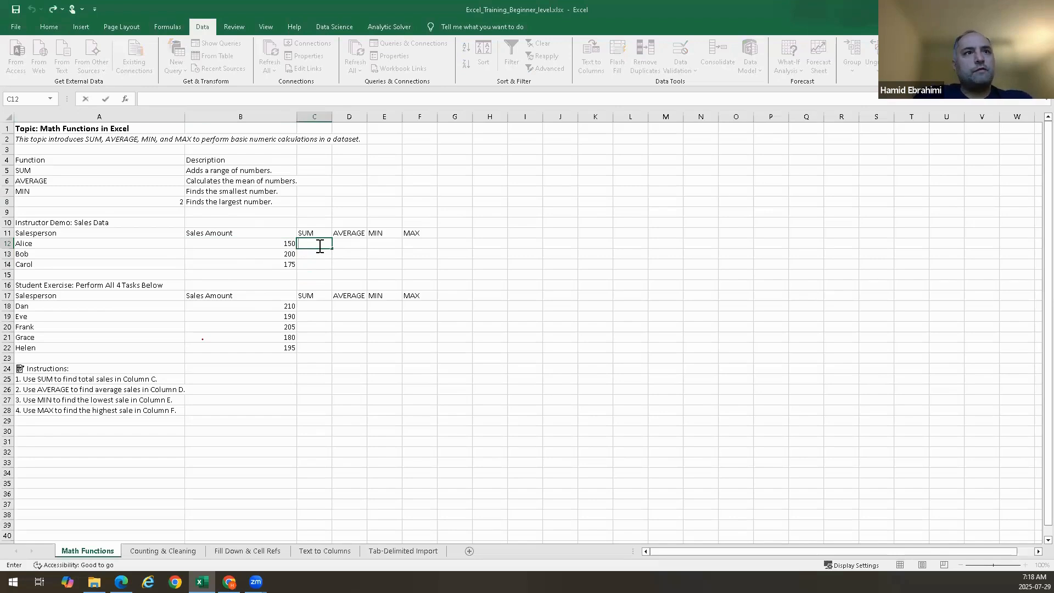
pyautogui.write('=')
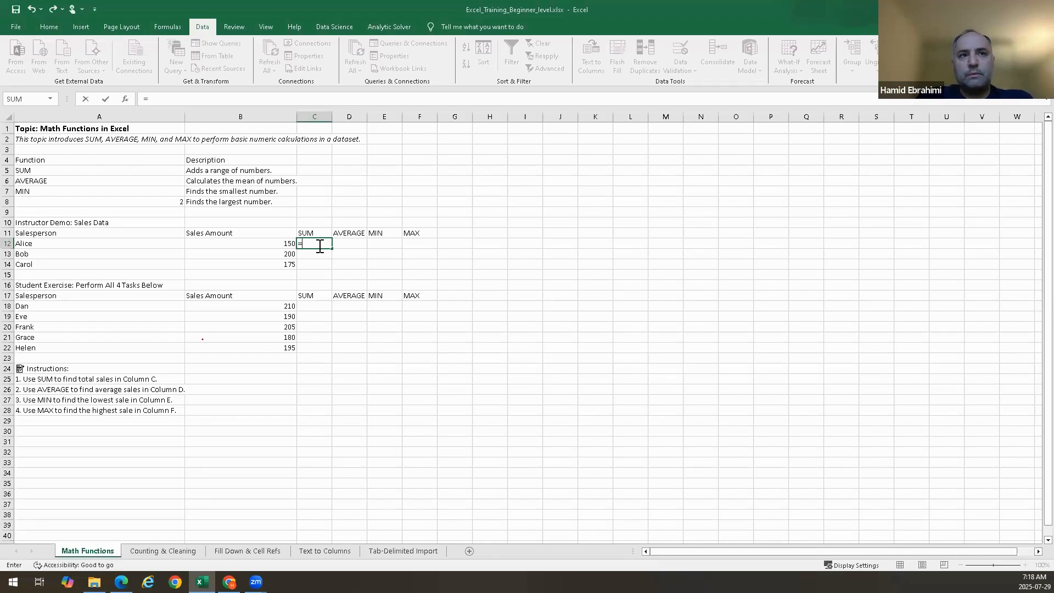
pyautogui.write('sum')
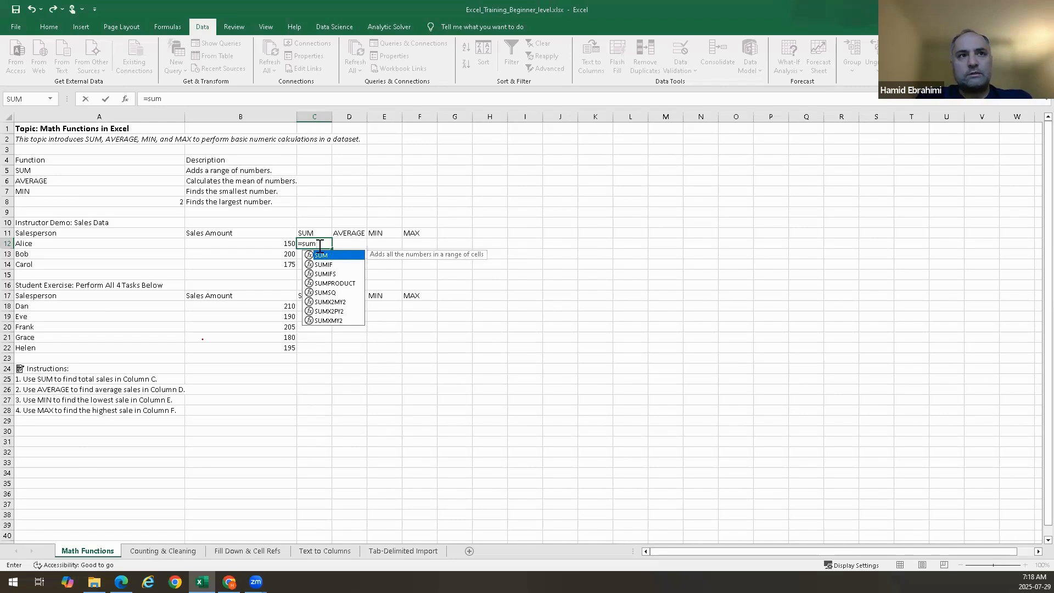
pyautogui.press('BackSpace')
pyautogui.press('BackSpace')
pyautogui.press('BackSpace')
pyautogui.write('SUM')
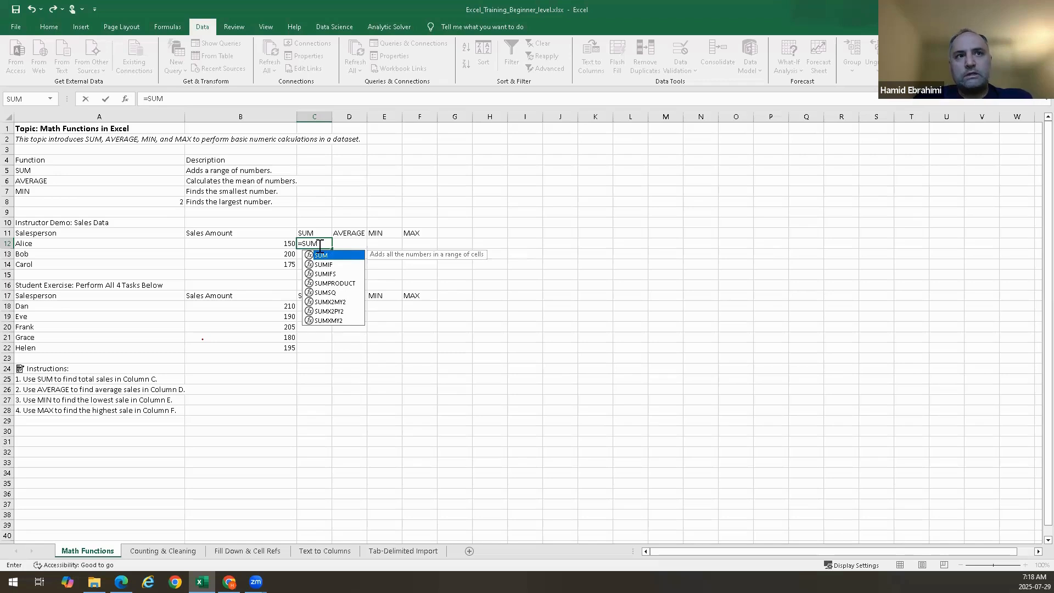
pyautogui.write('(')
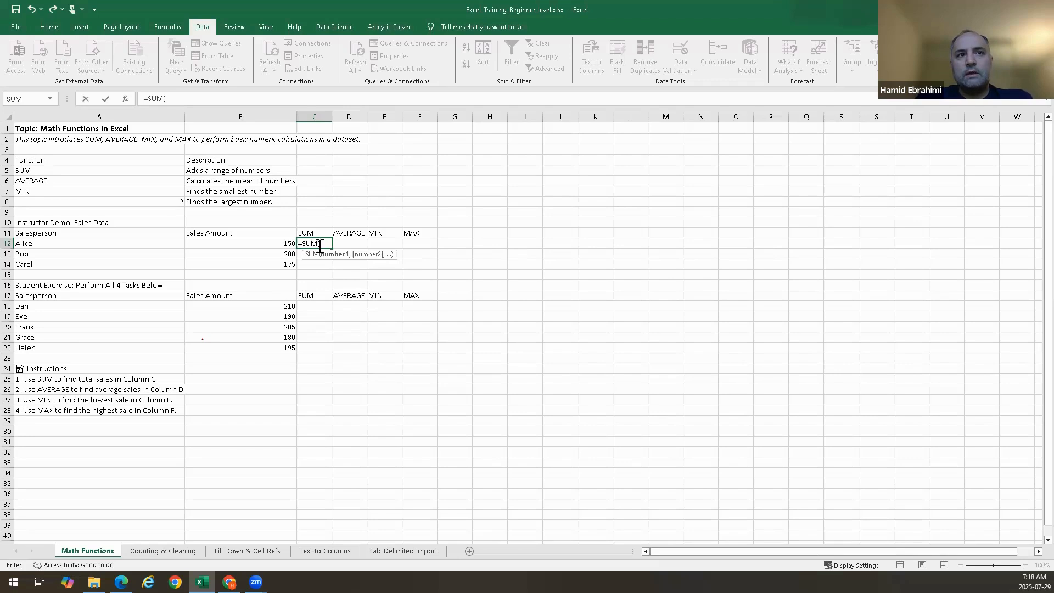
pyautogui.press('BackSpace')
pyautogui.press('BackSpace')
pyautogui.press('BackSpace')
pyautogui.press('BackSpace')
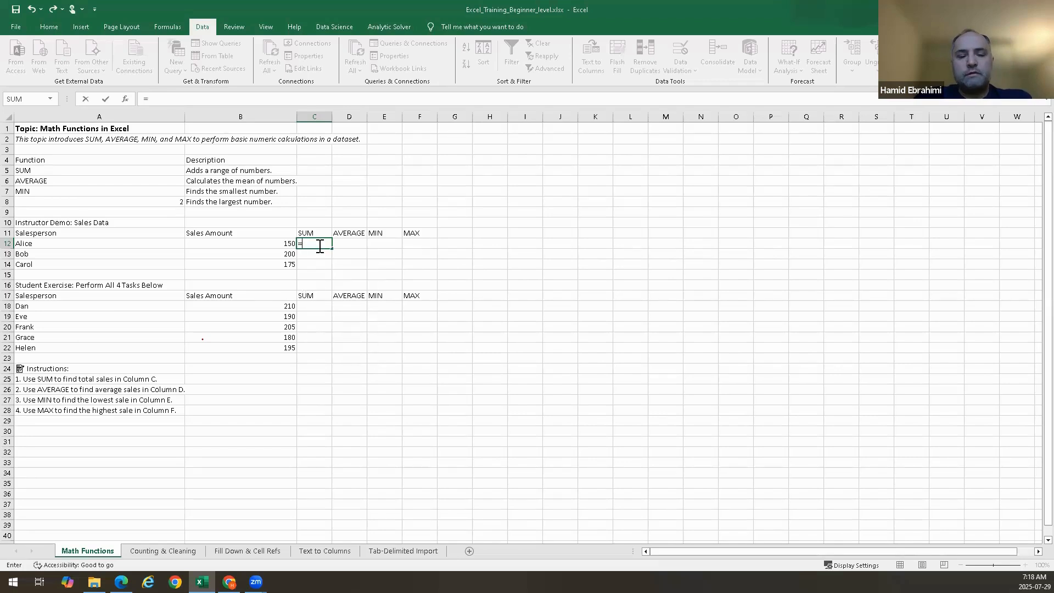
pyautogui.write('SU')
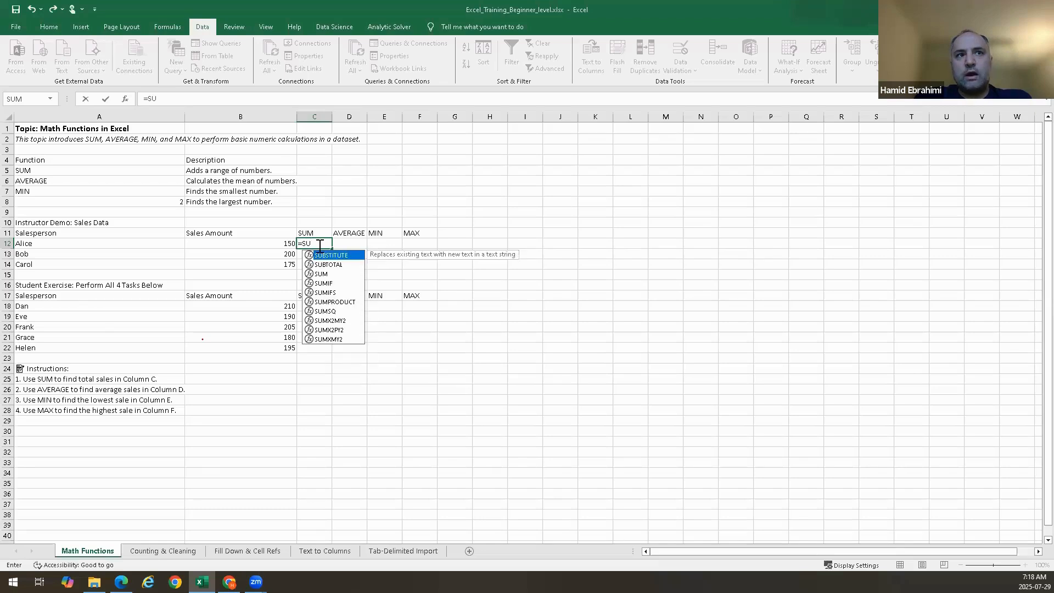
pyautogui.write('M')
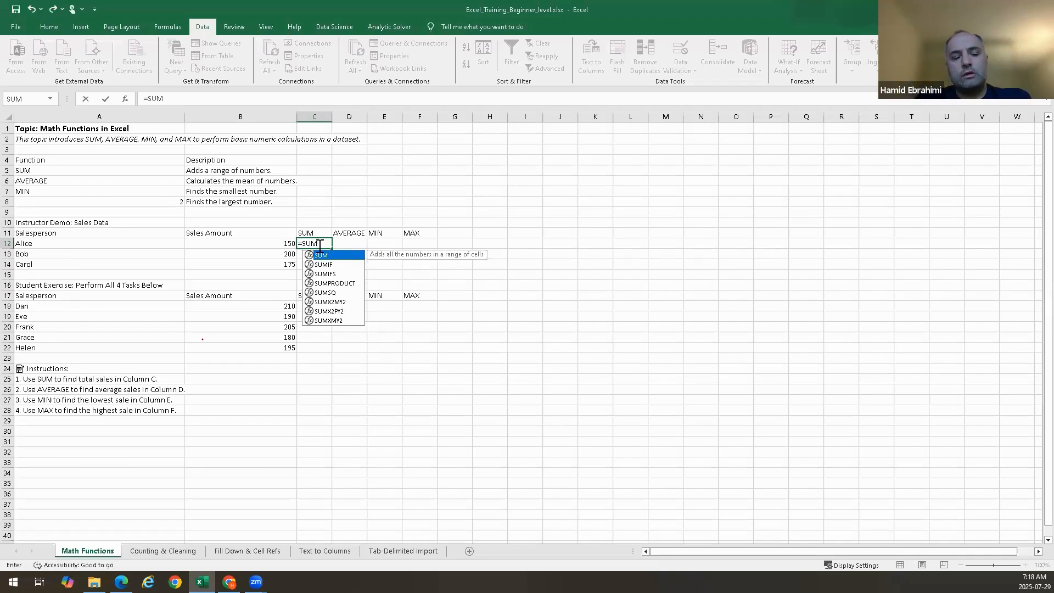
pyautogui.write('(')
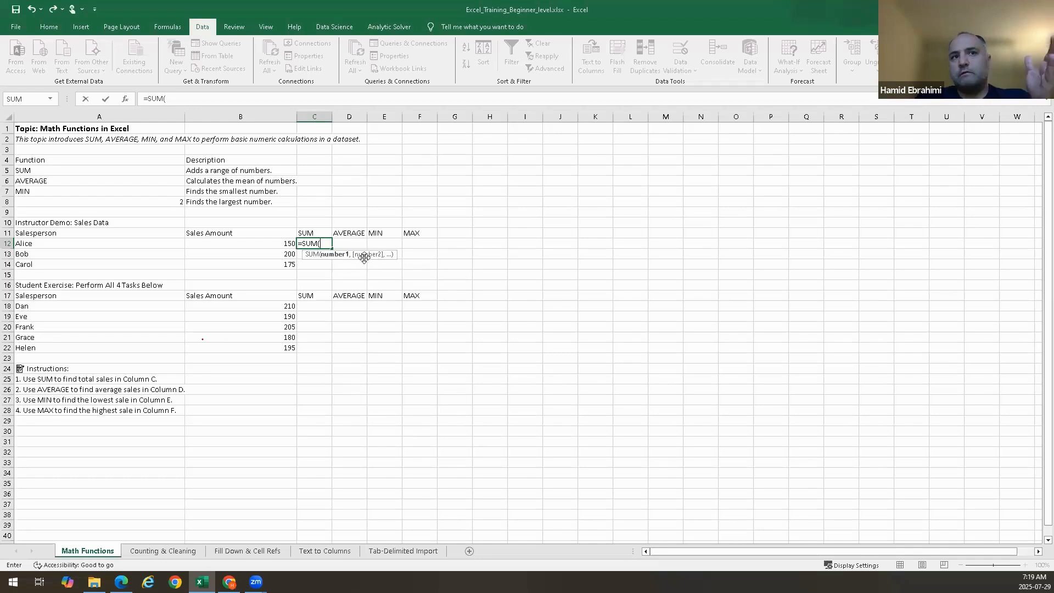
# Select B12:B14 as the SUM range and commit the formula
pyautogui.click(279, 244)
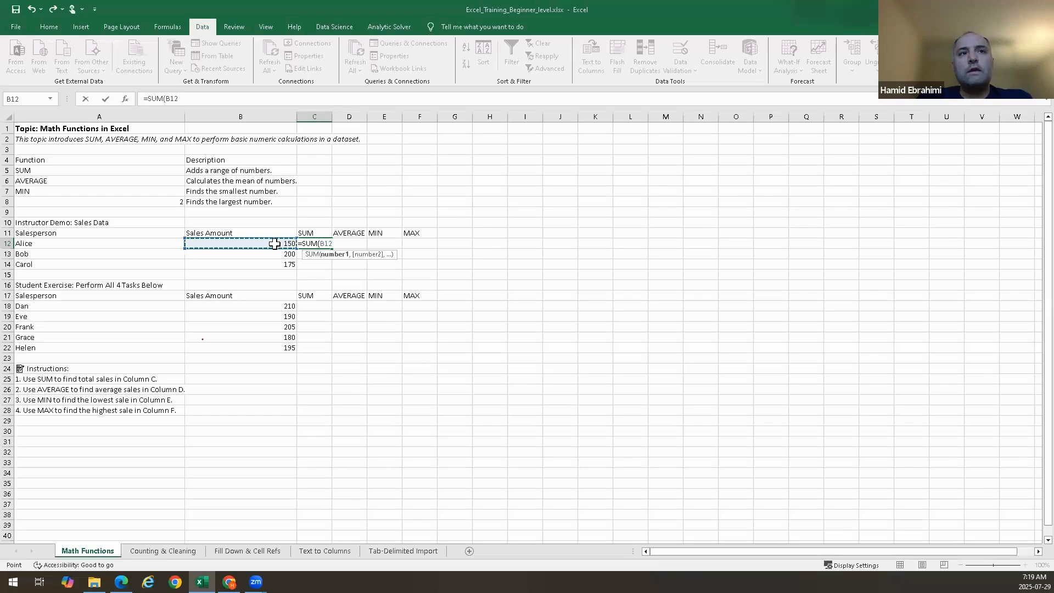
pyautogui.moveTo(275, 243); pyautogui.dragTo(275, 261)
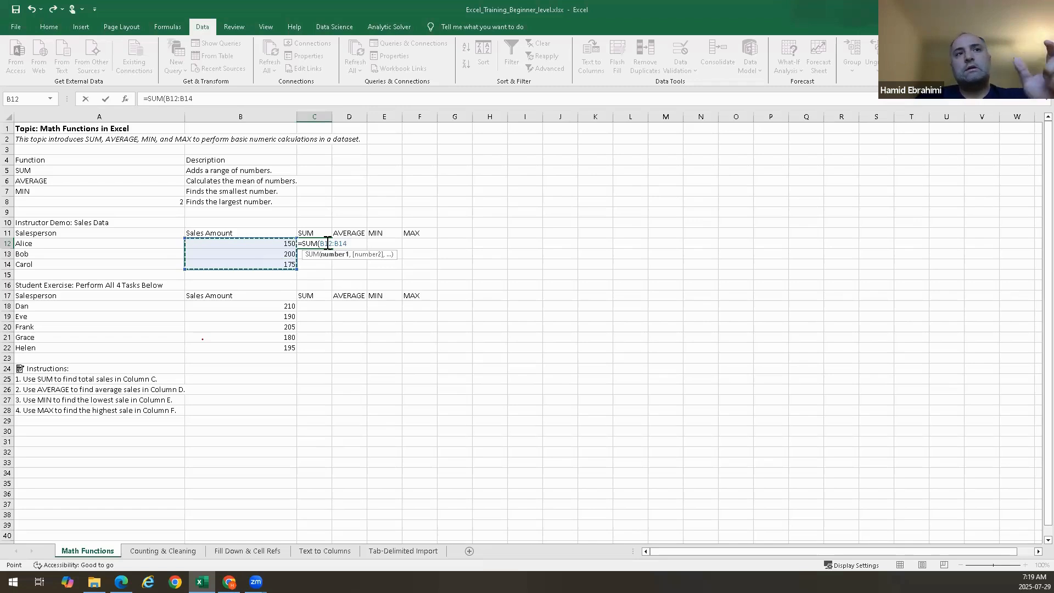
pyautogui.press('Tab')
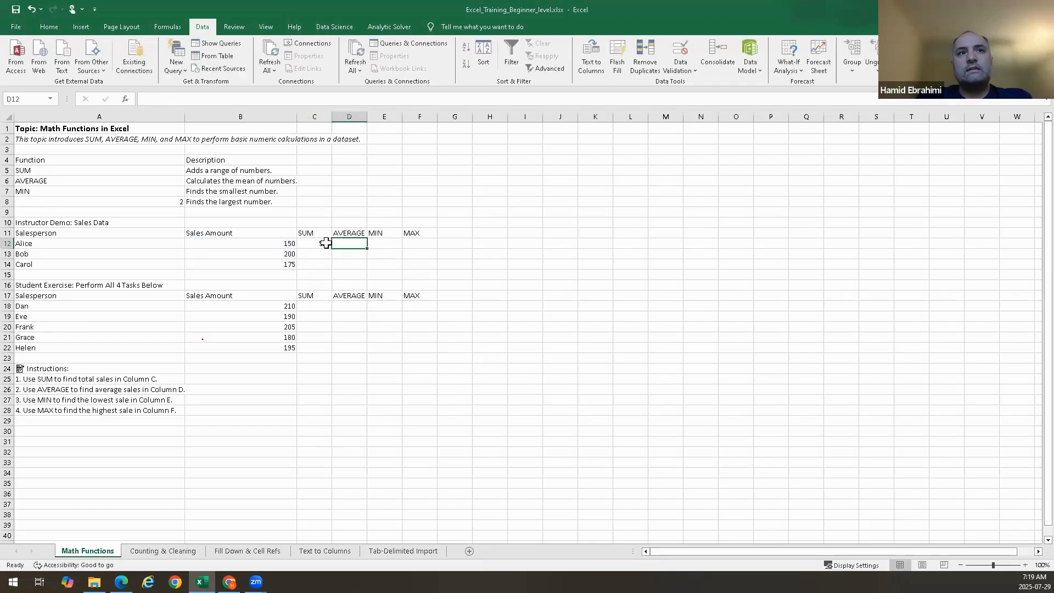
# Open the C12 formula for review and confirm it again
pyautogui.click(320, 243)
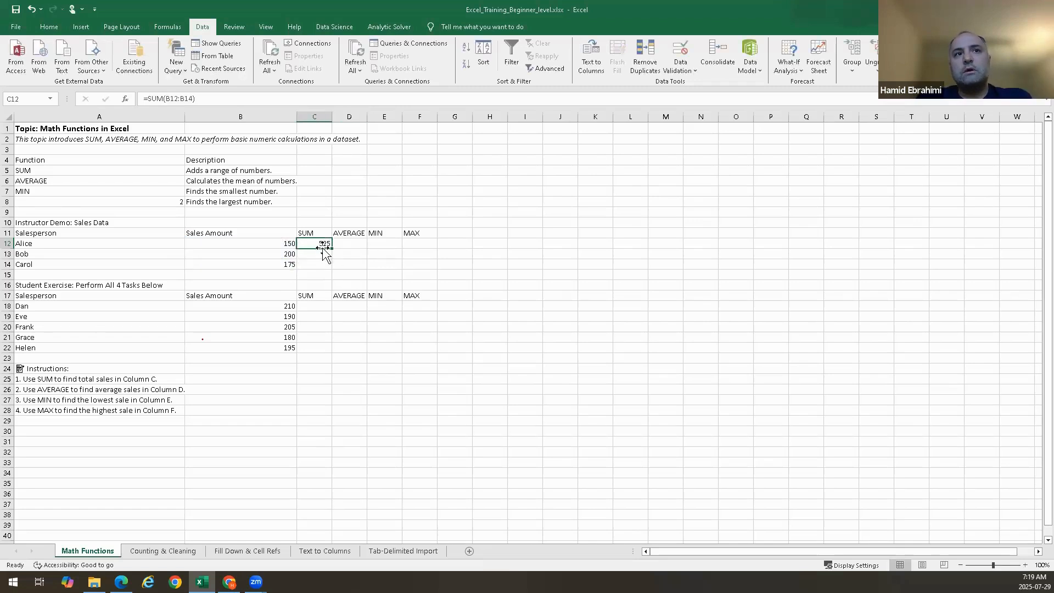
pyautogui.doubleClick(320, 243)
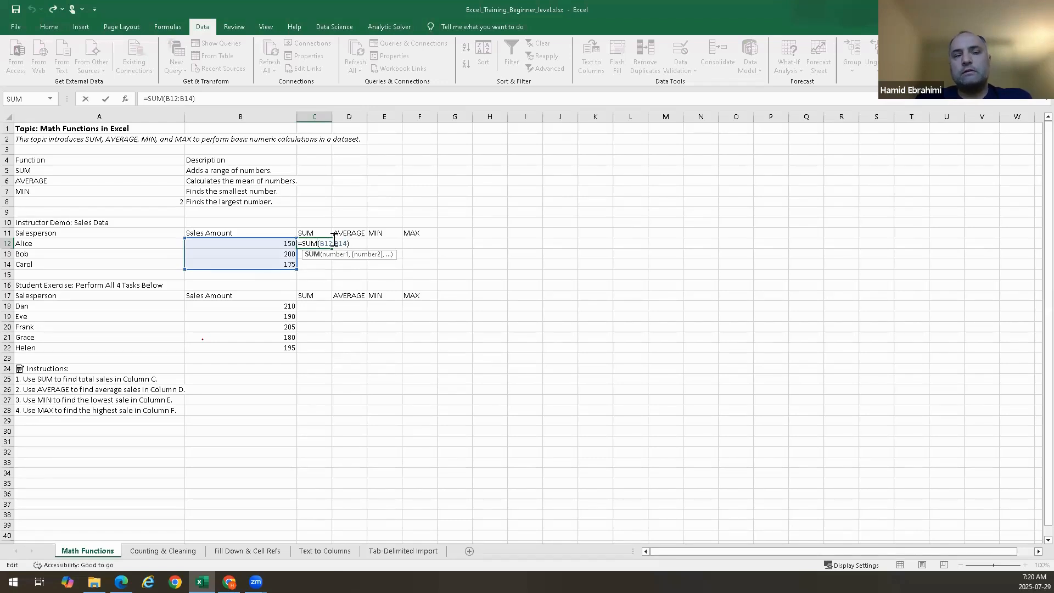
pyautogui.press('Return')
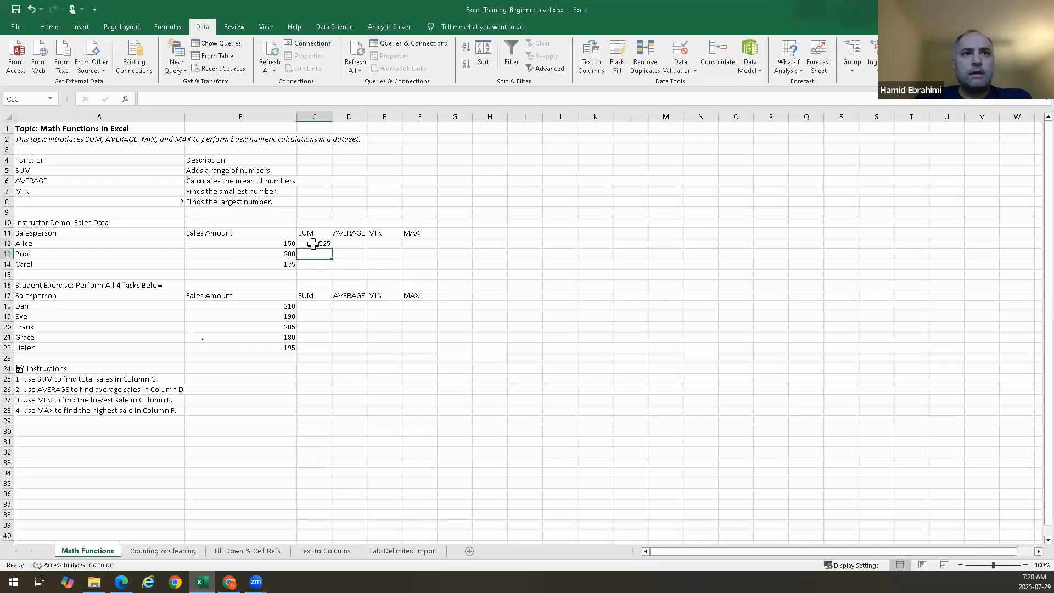
# Clear cell C12 and rebuild =SUM(B12:B14) there by picking SUM from the suggestions and selecting B12:B14
pyautogui.click(325, 244)
pyautogui.press('Delete')
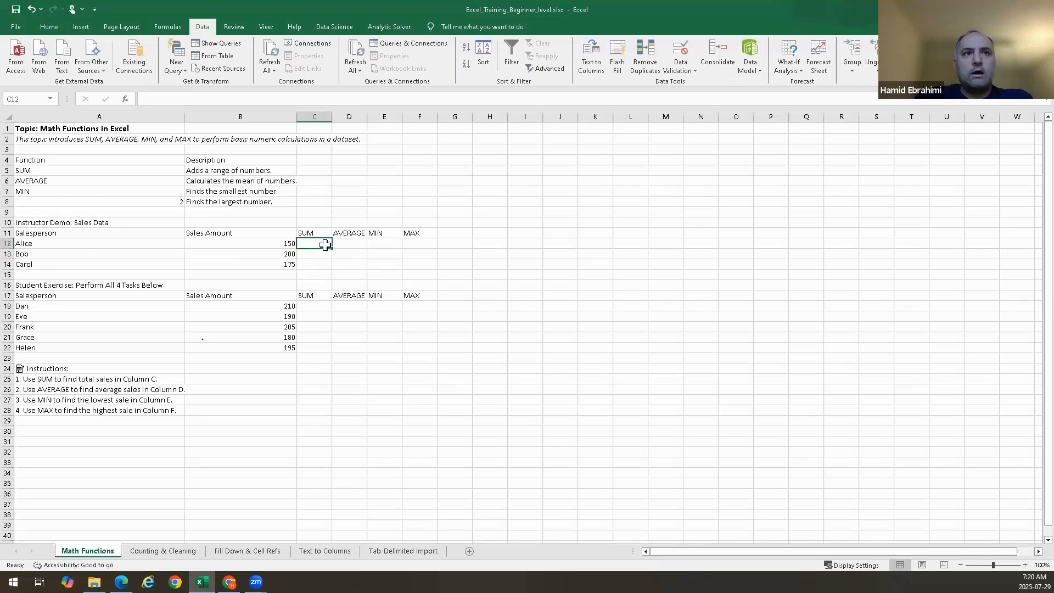
pyautogui.write('=')
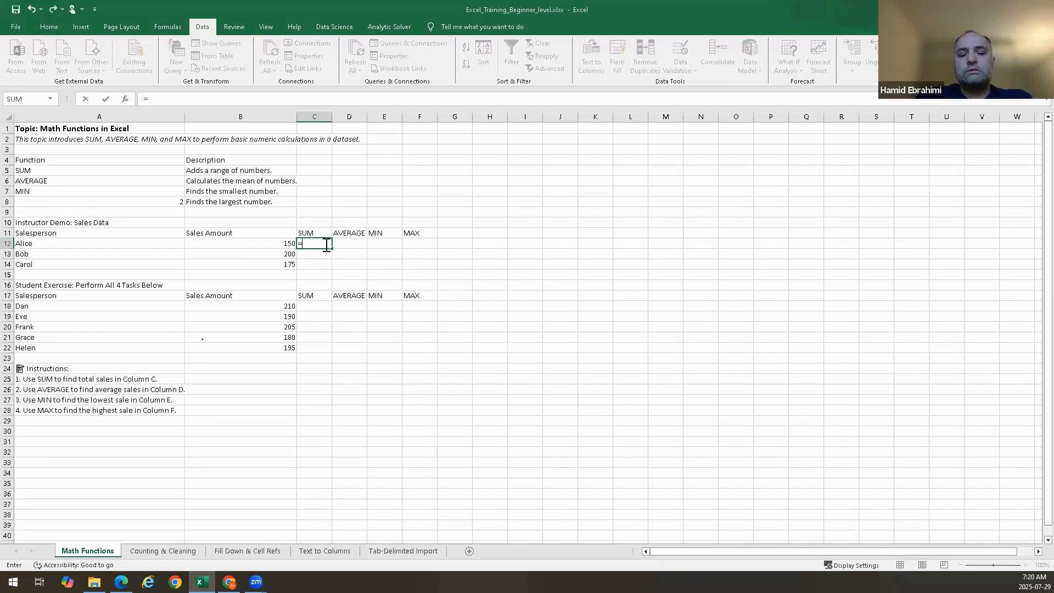
pyautogui.write('sum')
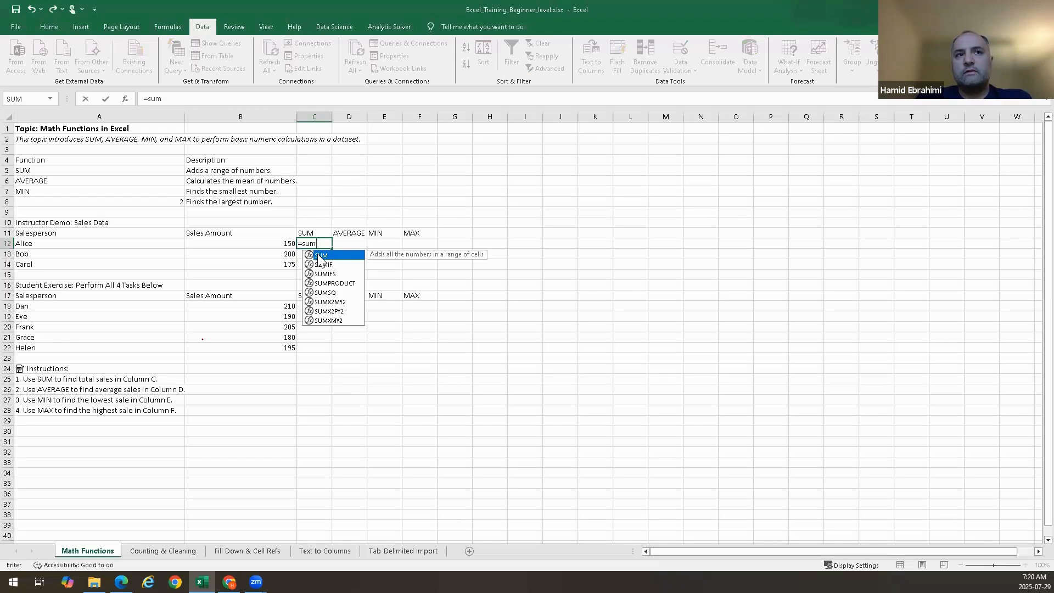
pyautogui.doubleClick(322, 256)
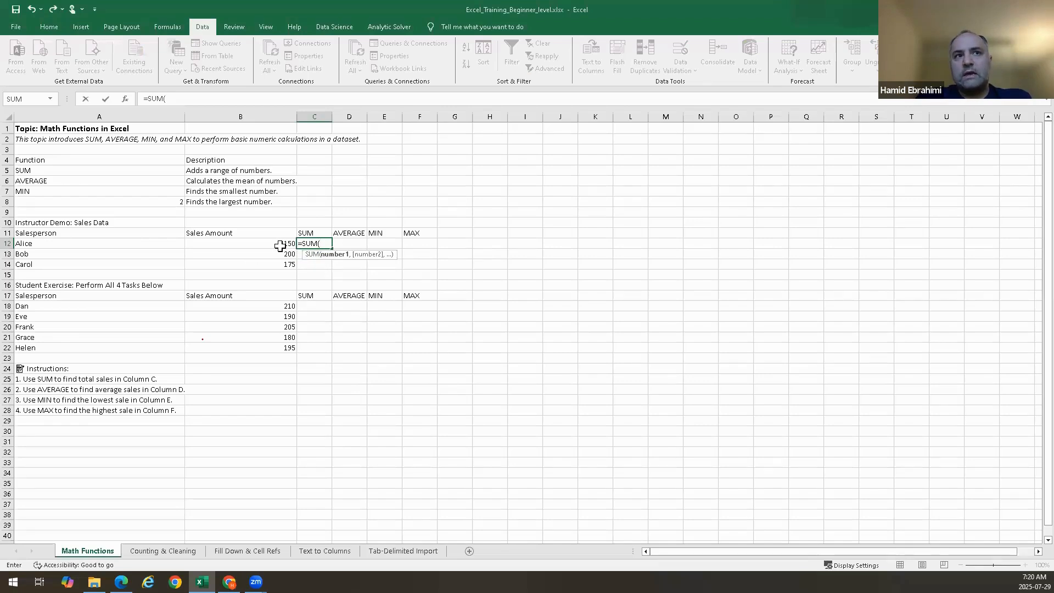
pyautogui.moveTo(280, 246); pyautogui.dragTo(281, 268)
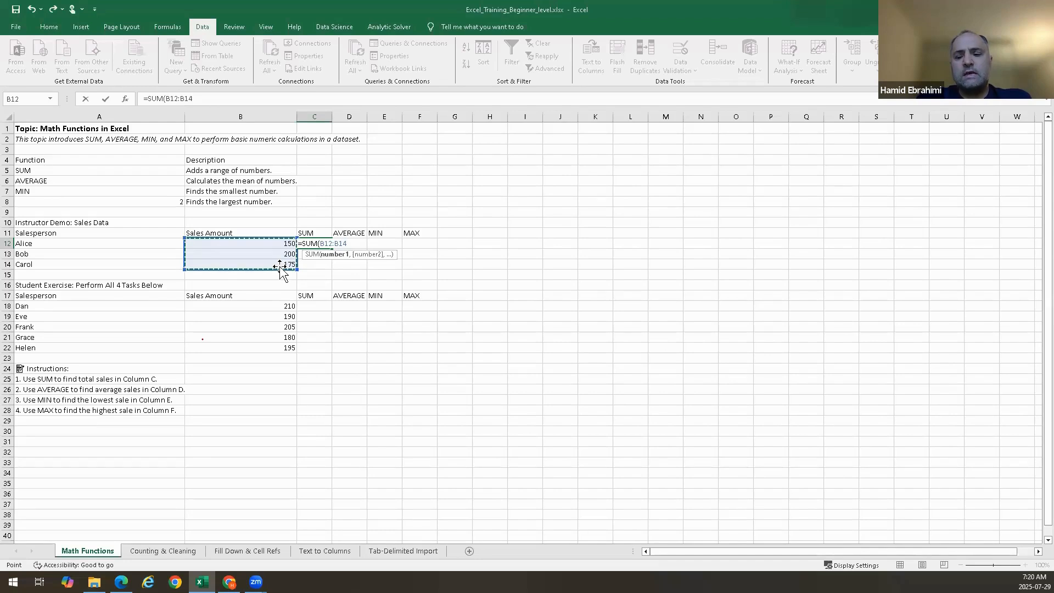
pyautogui.press('Return')
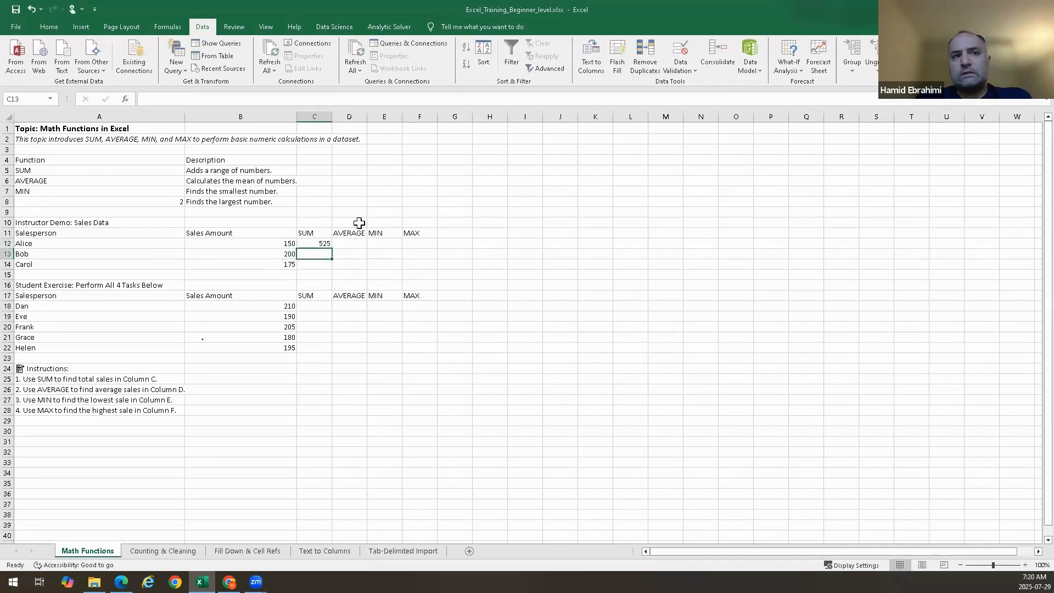
# Edit the C12 formula, delete its closing parenthesis and commit it again
pyautogui.doubleClick(300, 246)
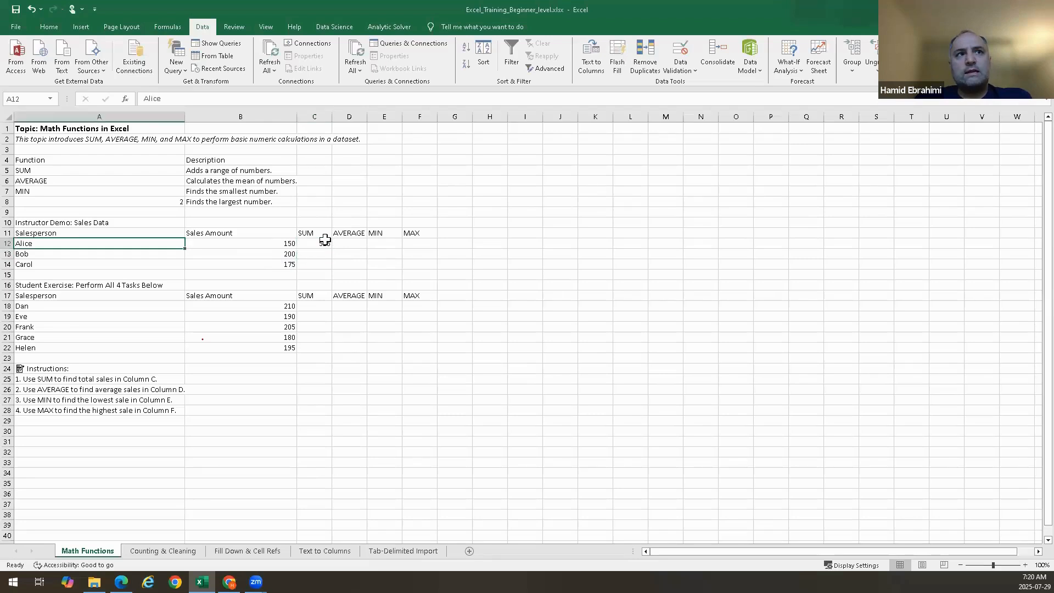
pyautogui.click(320, 245)
pyautogui.press('Up')
pyautogui.doubleClick(319, 245)
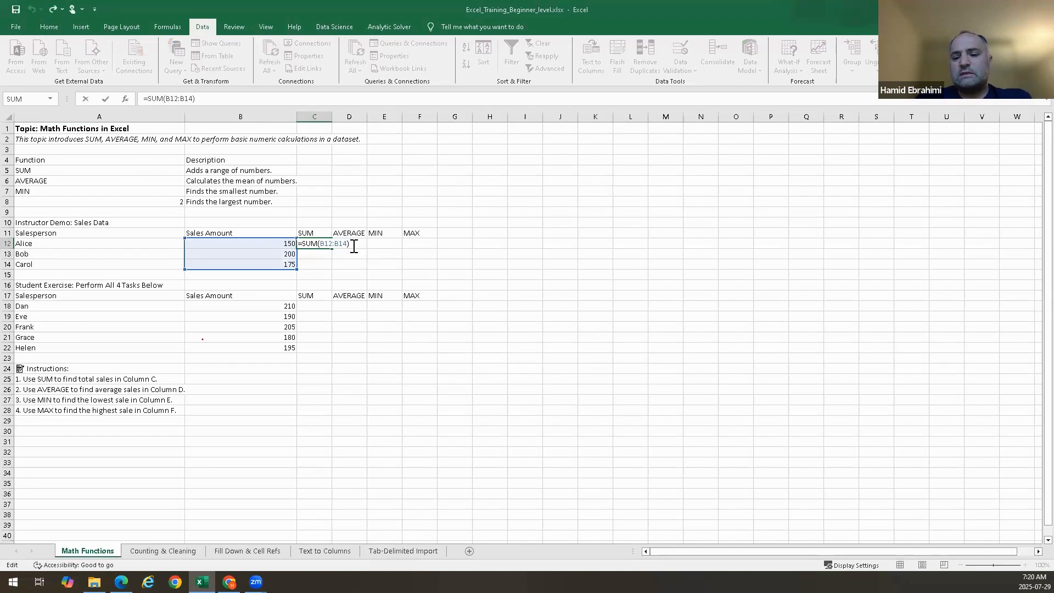
pyautogui.press('BackSpace')
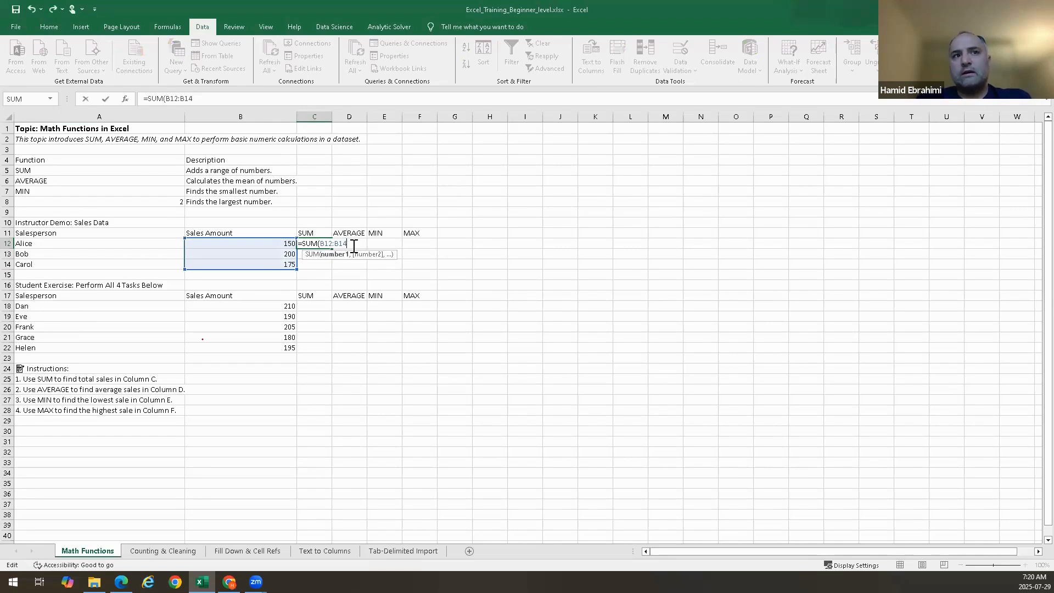
pyautogui.press('Return')
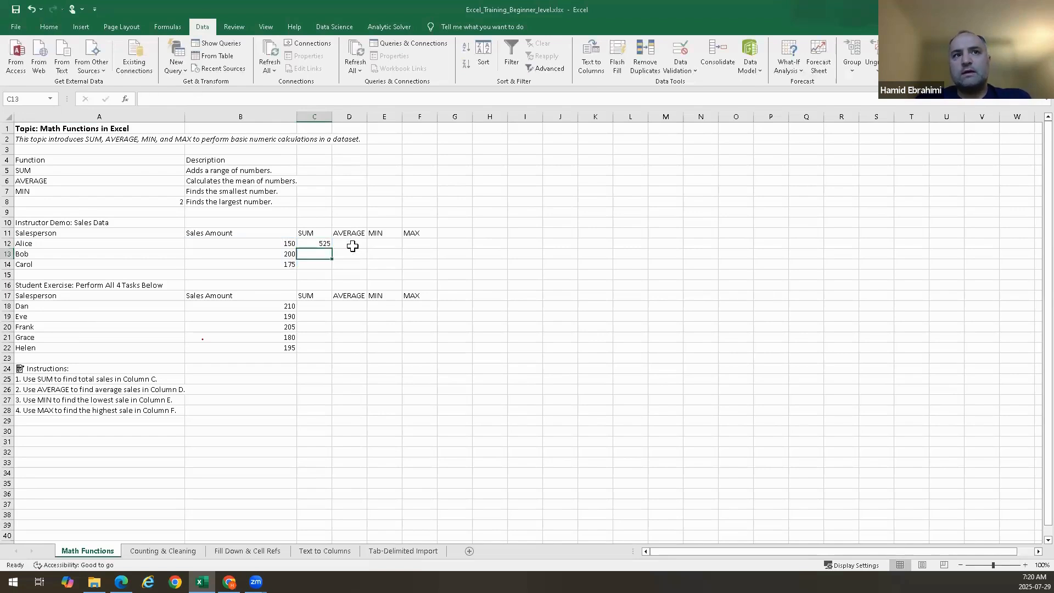
# Open the C12 formula for editing several times to review its SUM range
pyautogui.click(324, 243)
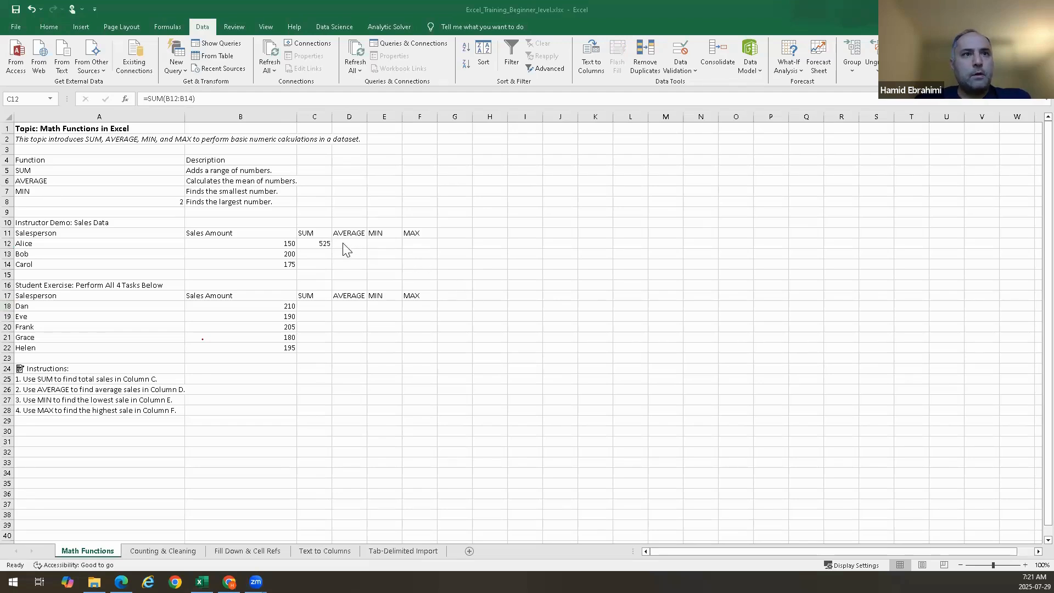
pyautogui.click(323, 242)
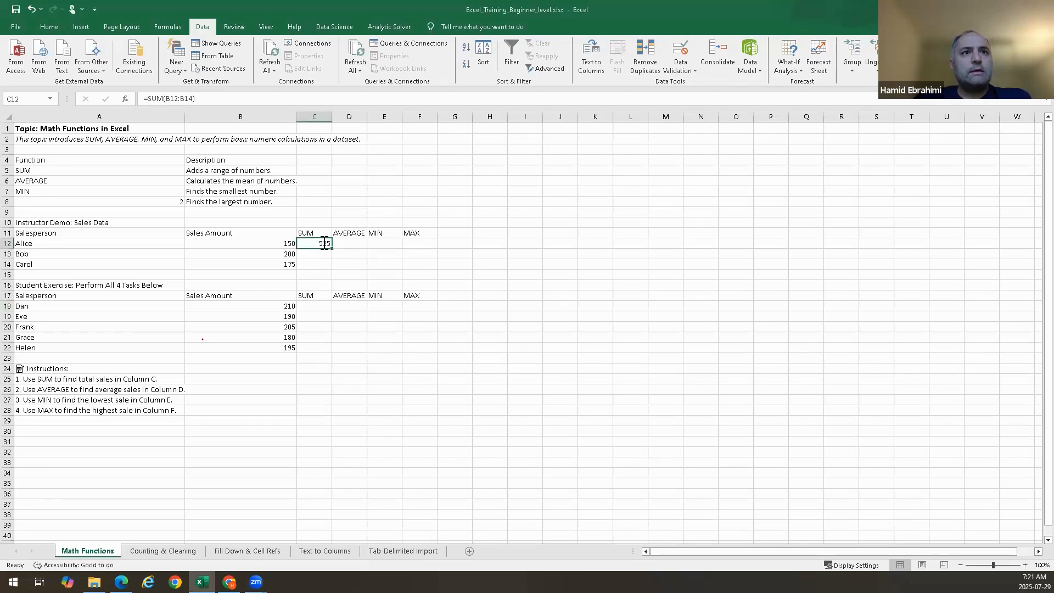
pyautogui.doubleClick(323, 242)
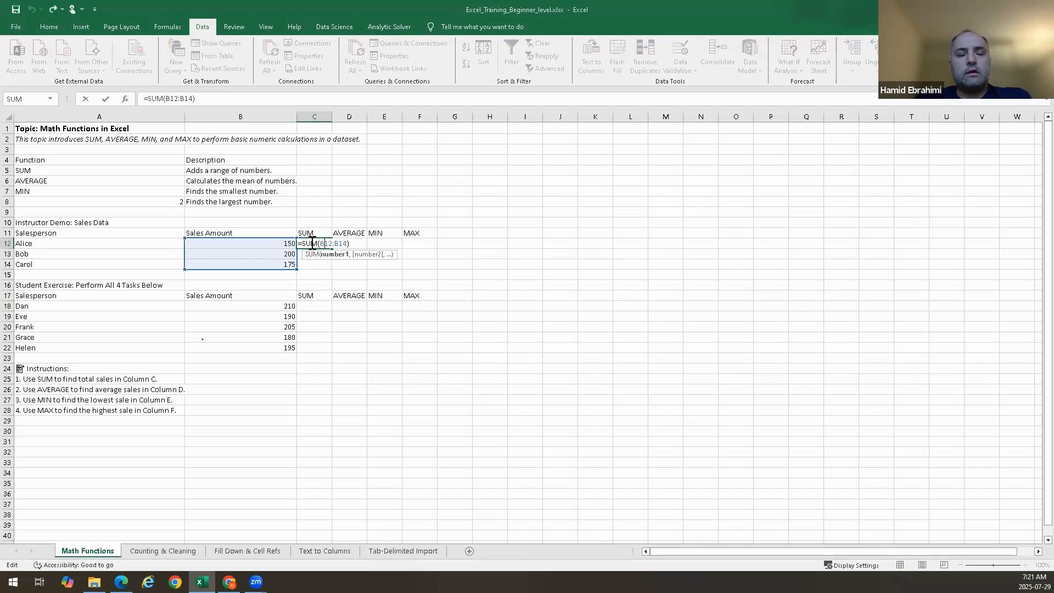
pyautogui.click(332, 218)
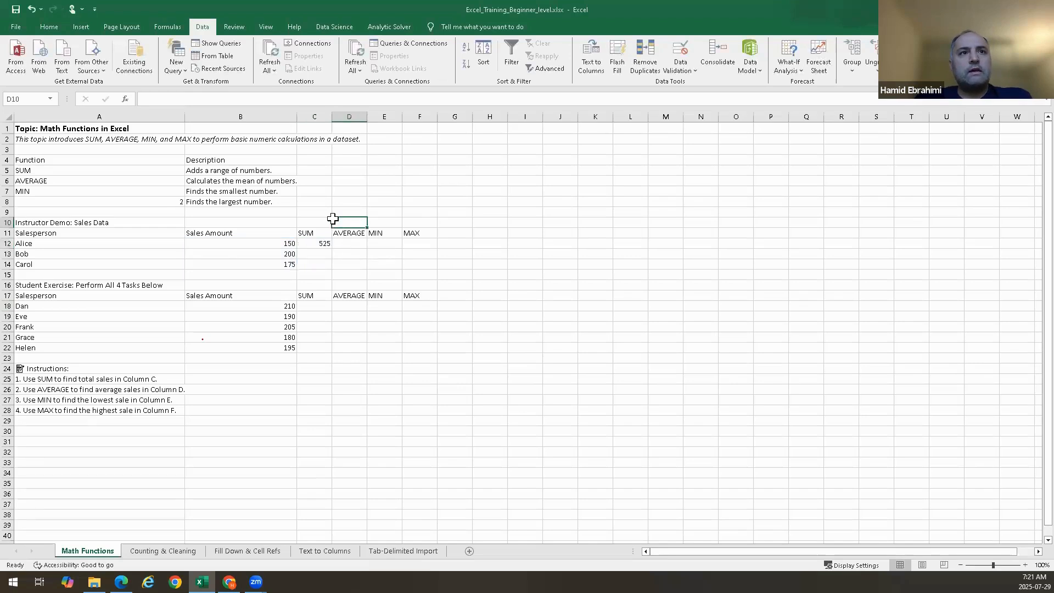
pyautogui.click(314, 243)
pyautogui.doubleClick(314, 243)
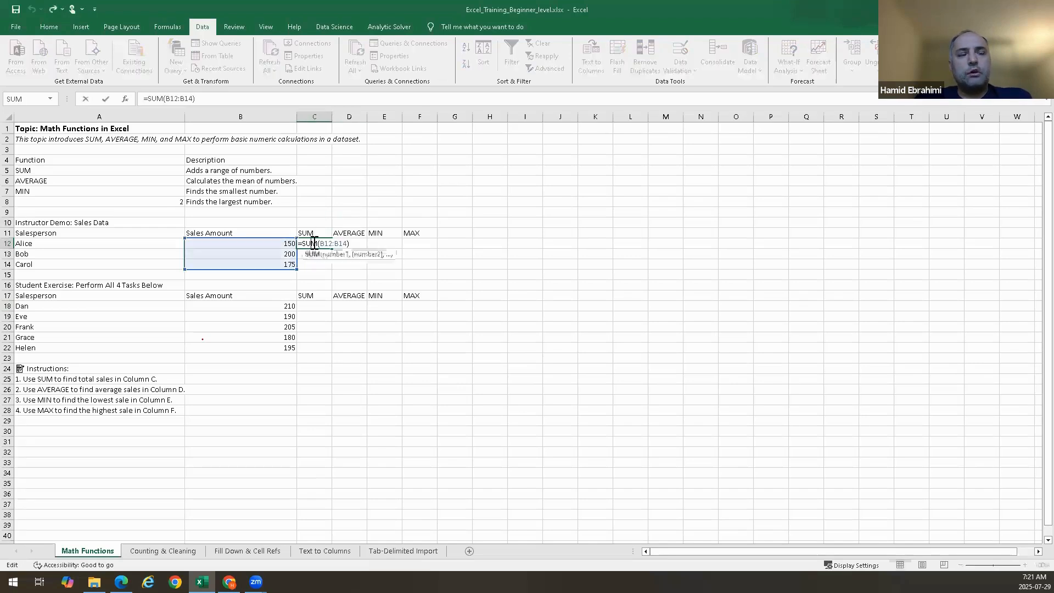
pyautogui.click(341, 183)
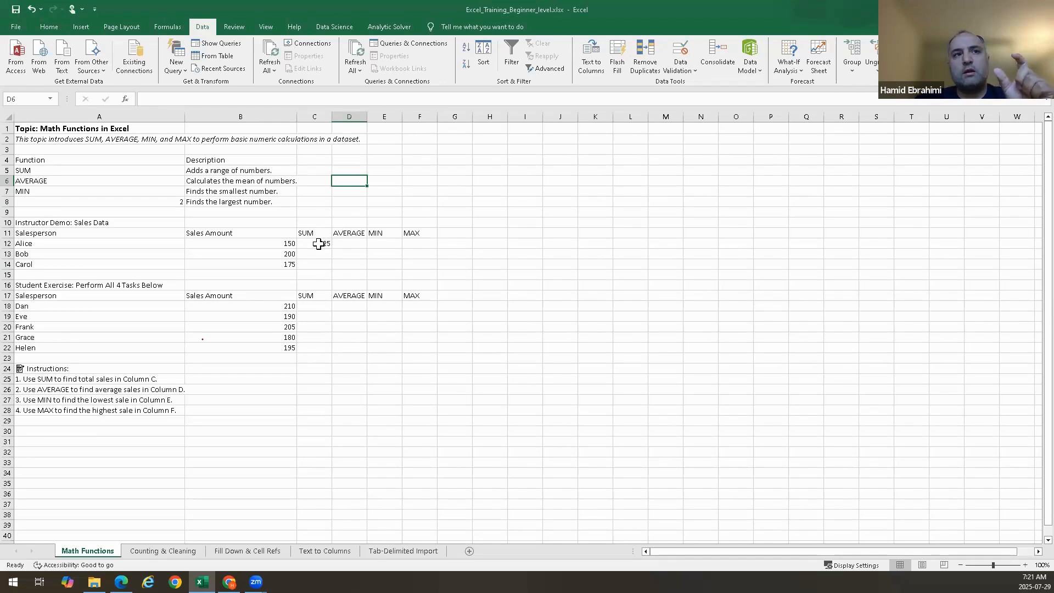
pyautogui.doubleClick(319, 243)
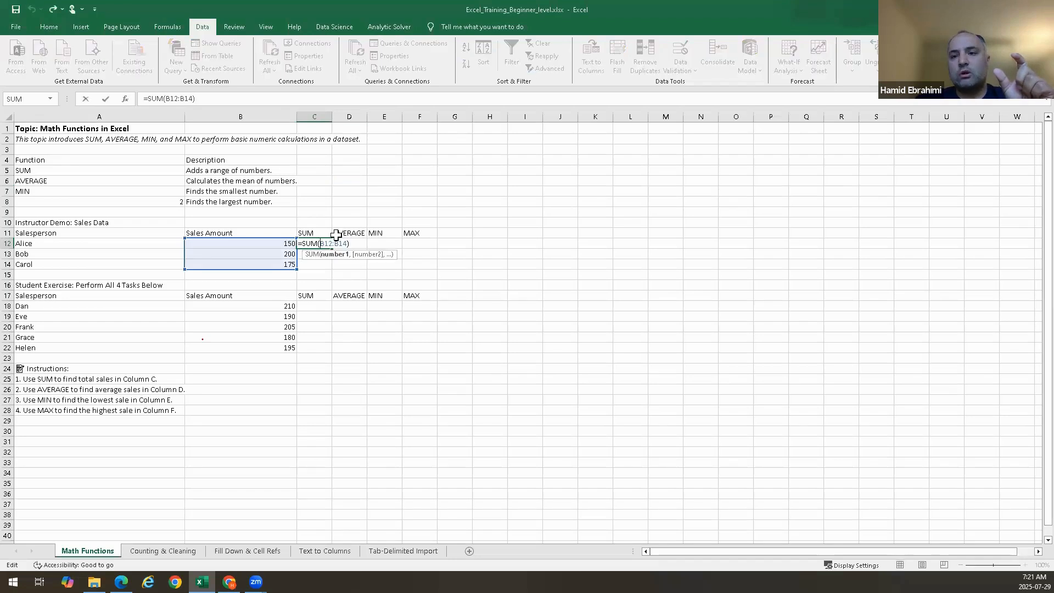
pyautogui.hotkey('ctrl', 'Return')
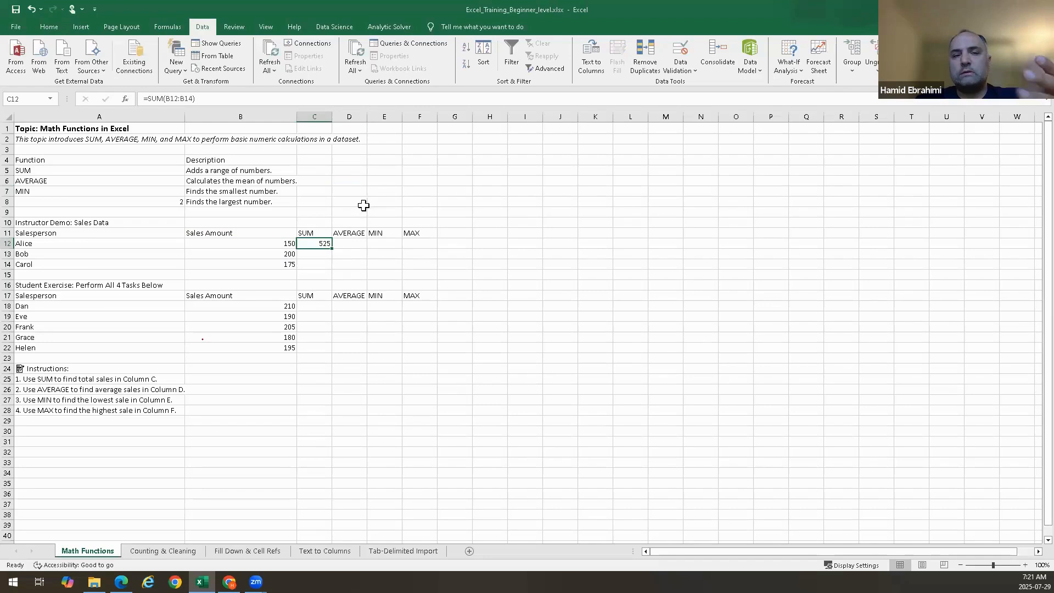
# Open the SUM function help article from the C12 formula's argument tooltip
pyautogui.click(420, 273)
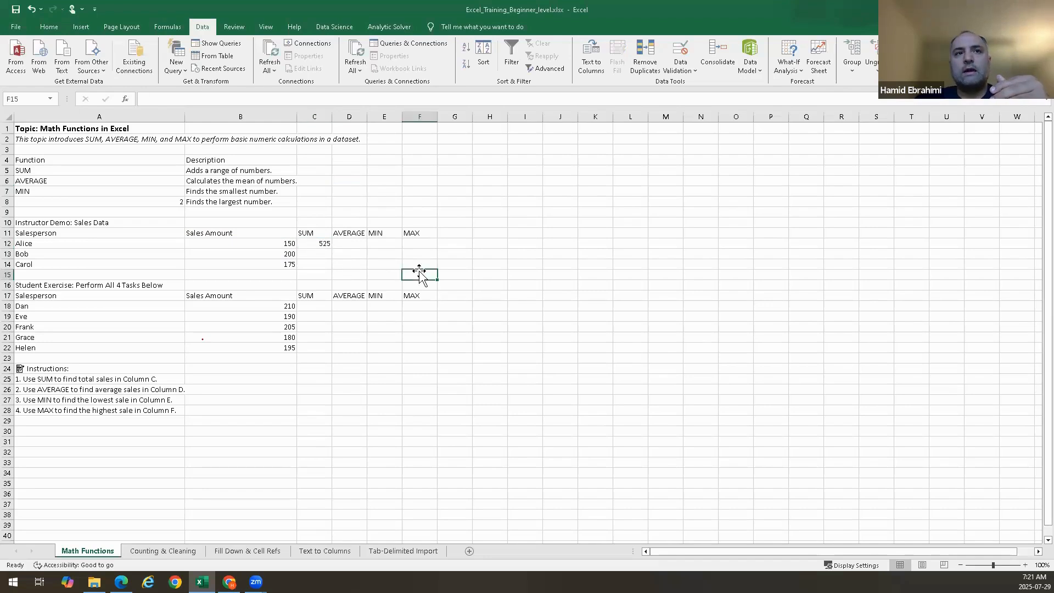
pyautogui.click(487, 254)
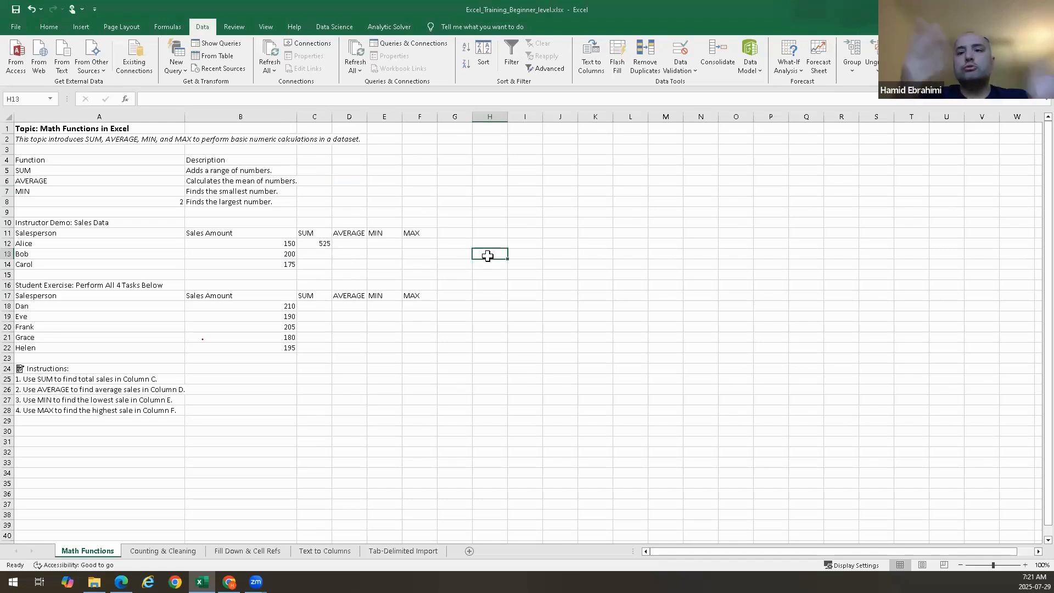
pyautogui.click(320, 245)
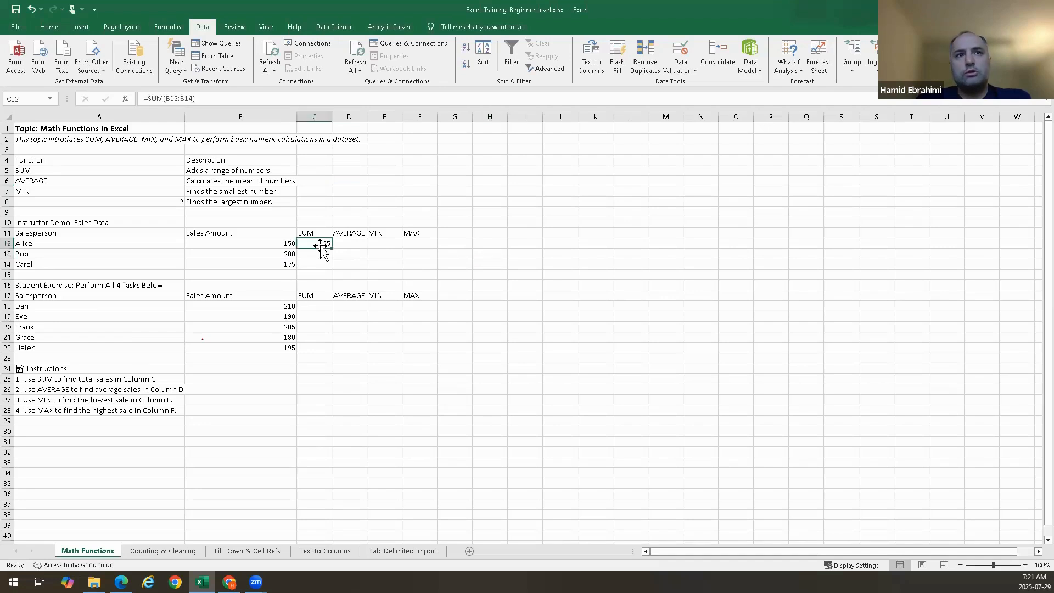
pyautogui.doubleClick(321, 246)
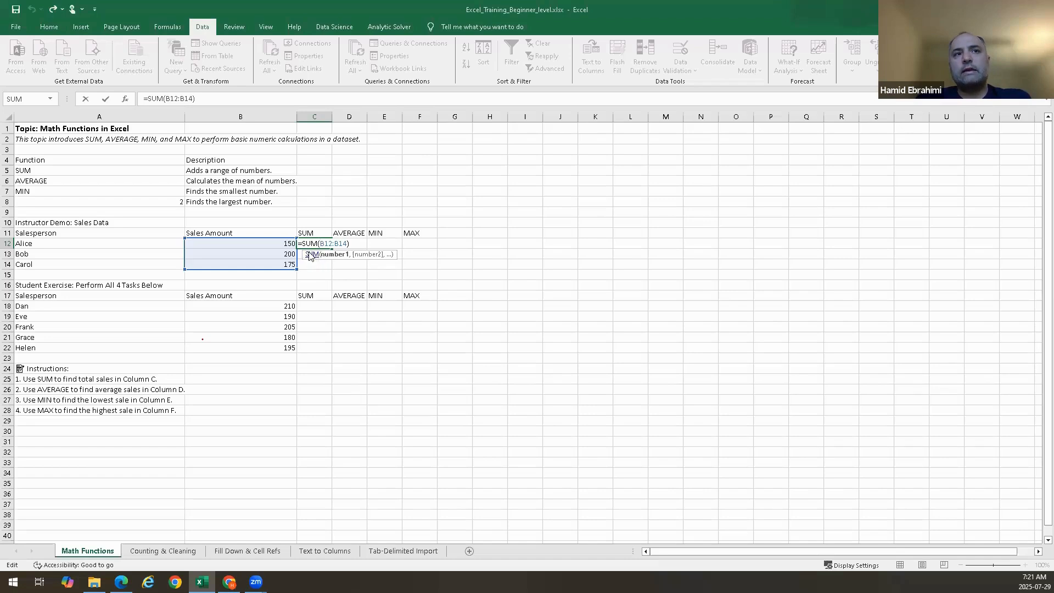
pyautogui.click(311, 254)
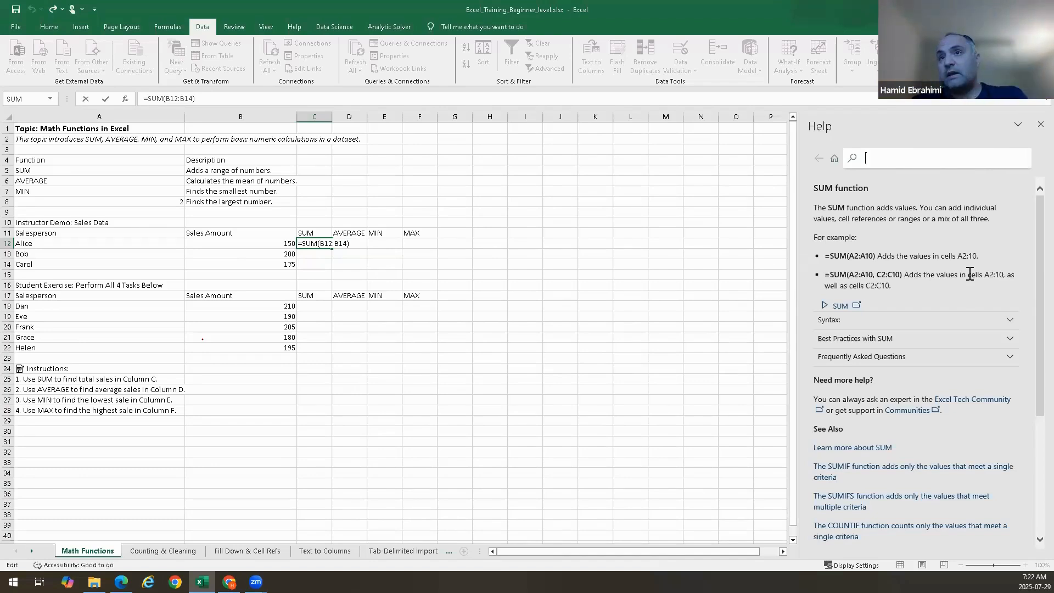
# Read through the SUM help article and close the help pane
pyautogui.scroll(-3, 971, 244)
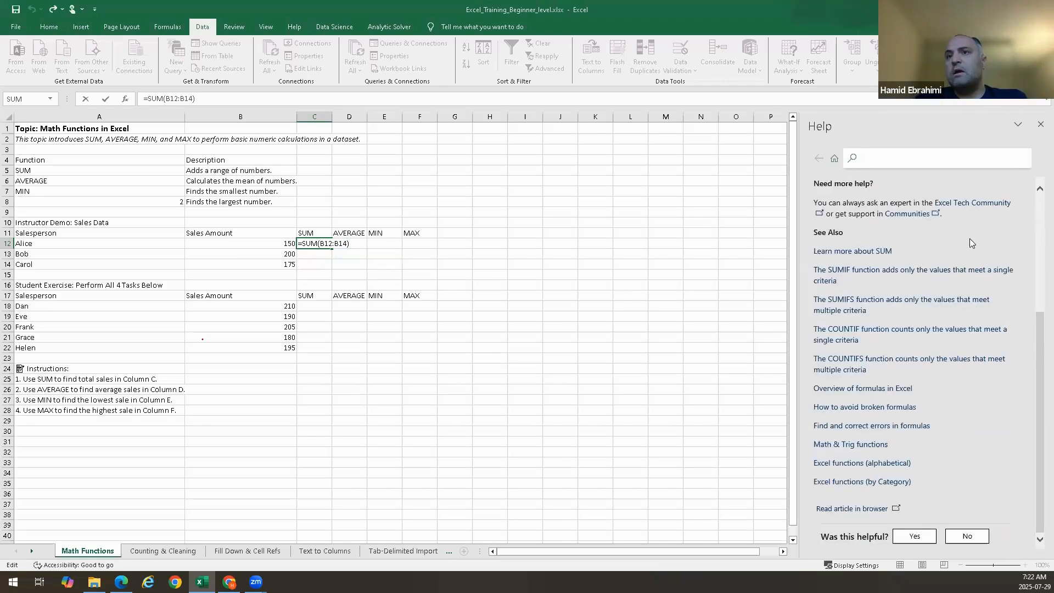
pyautogui.scroll(3, 972, 243)
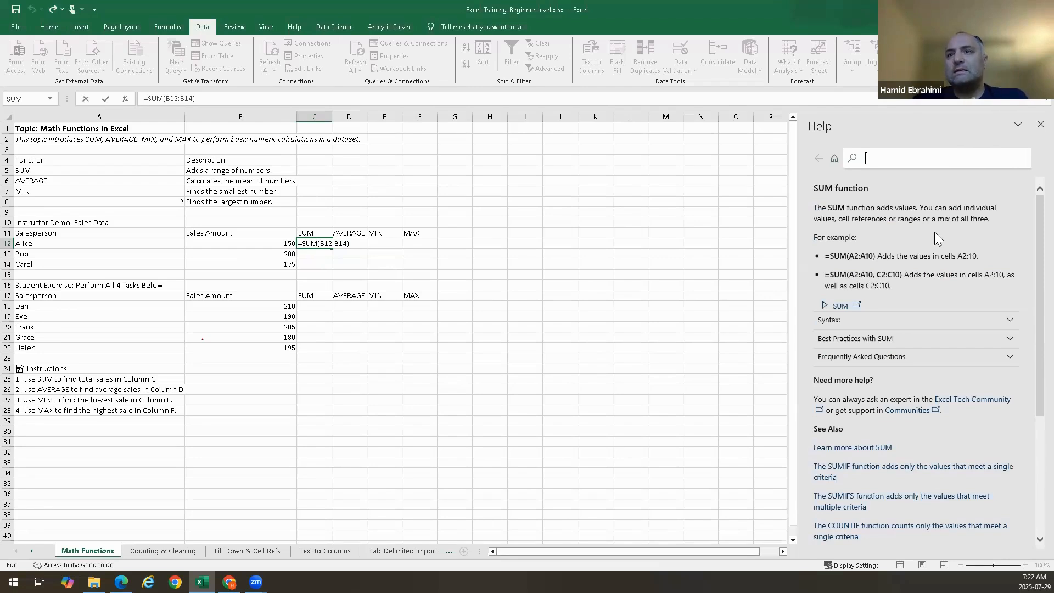
pyautogui.click(828, 311)
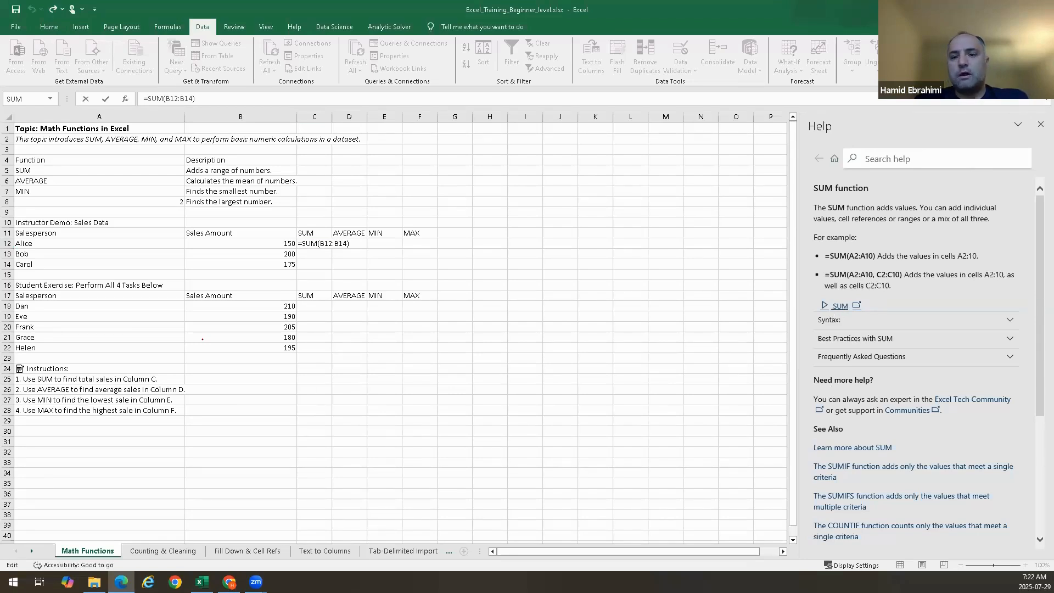
pyautogui.click(320, 243)
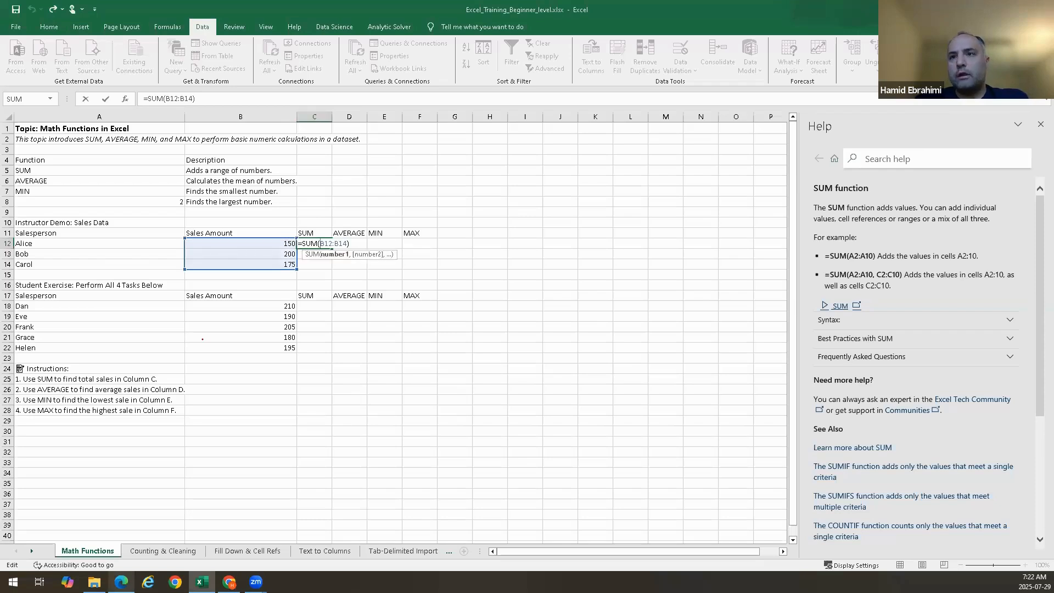
pyautogui.moveTo(122, 582)
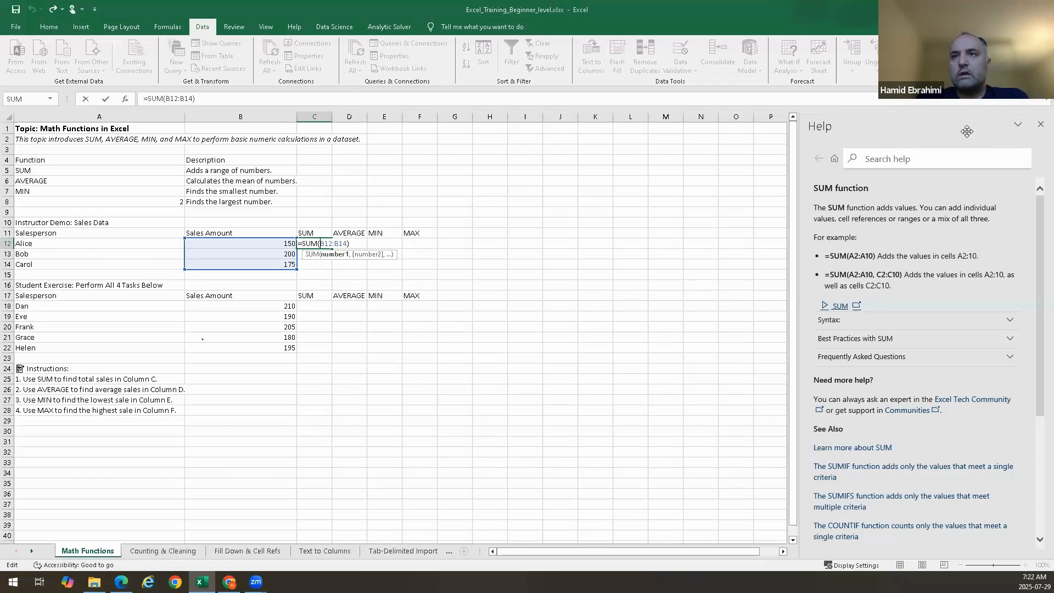
pyautogui.click(1040, 125)
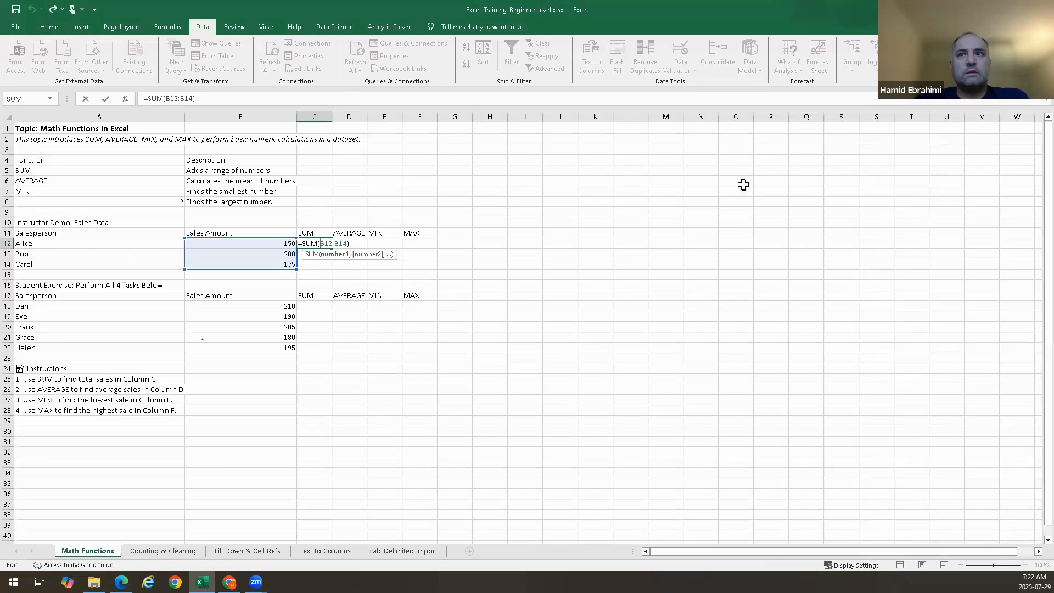
# Finish editing C12 and start an =AVERAGE( formula in cell D12 from the function suggestions
pyautogui.click(313, 233)
pyautogui.press('BackSpace')
pyautogui.press('BackSpace')
pyautogui.press('BackSpace')
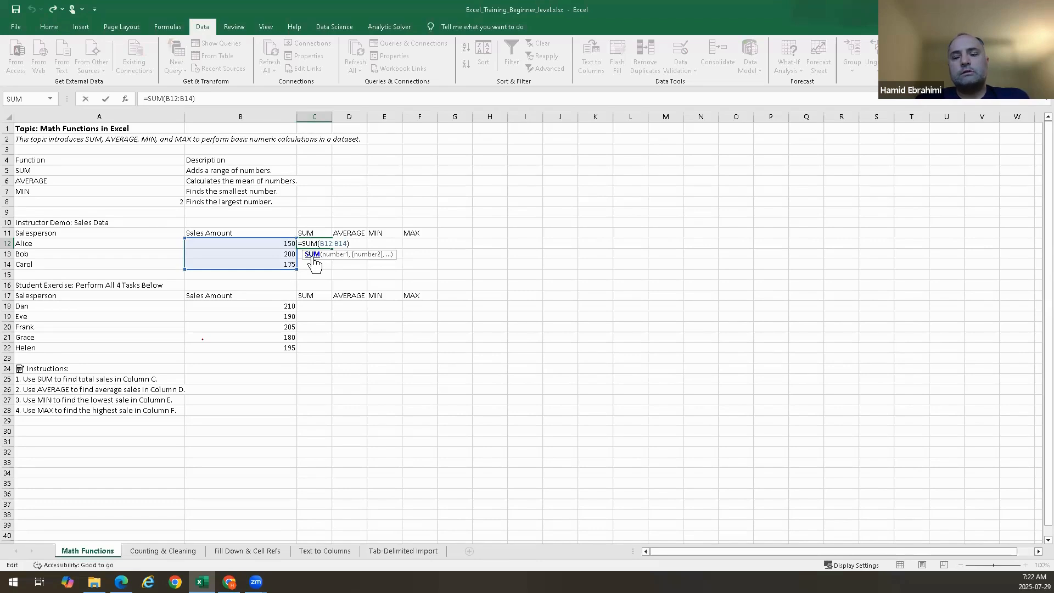
pyautogui.press('Tab')
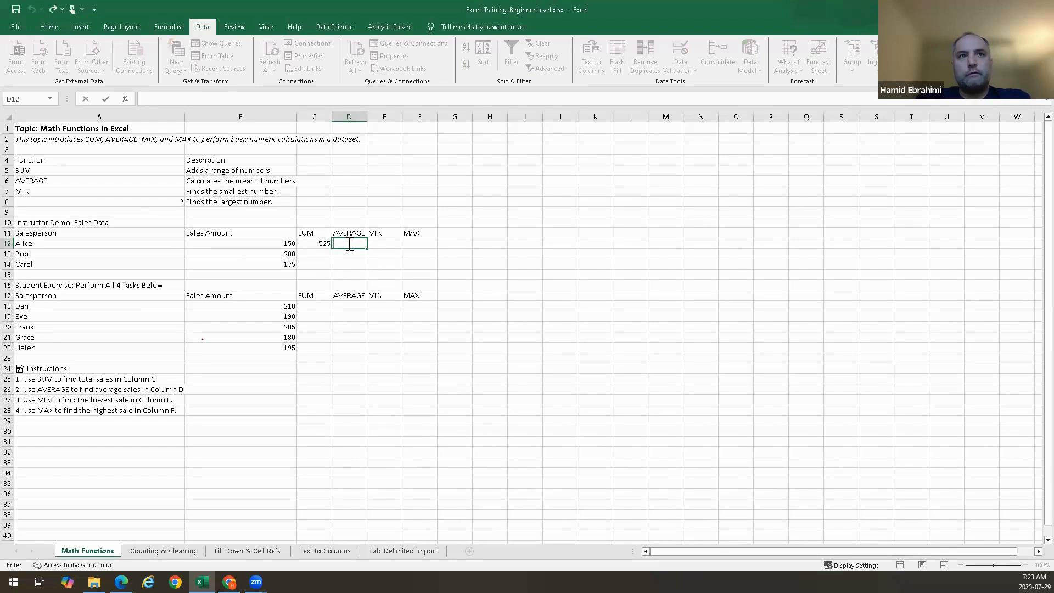
pyautogui.write('=')
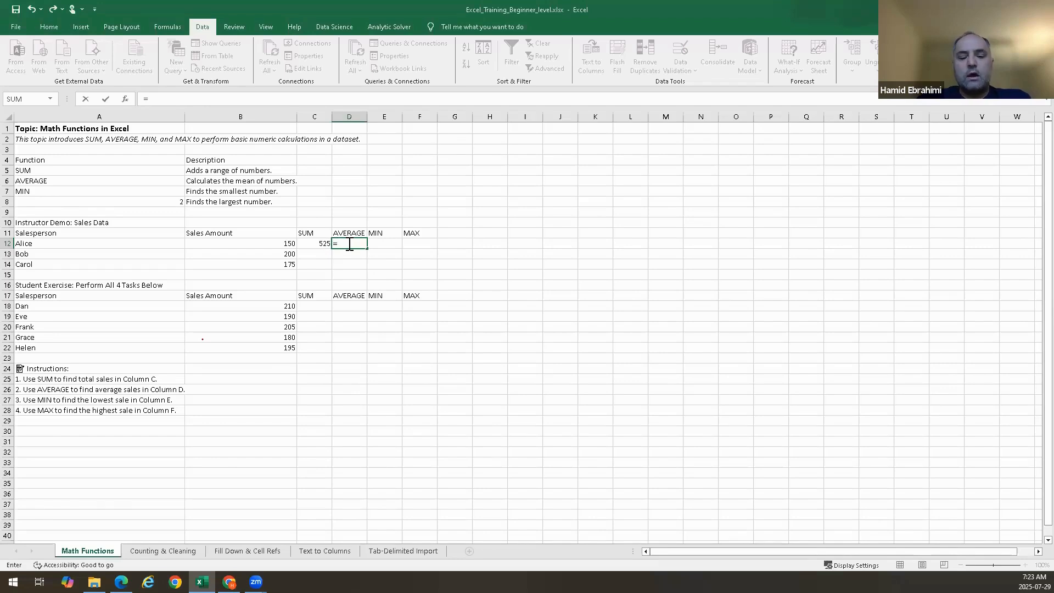
pyautogui.write('ave')
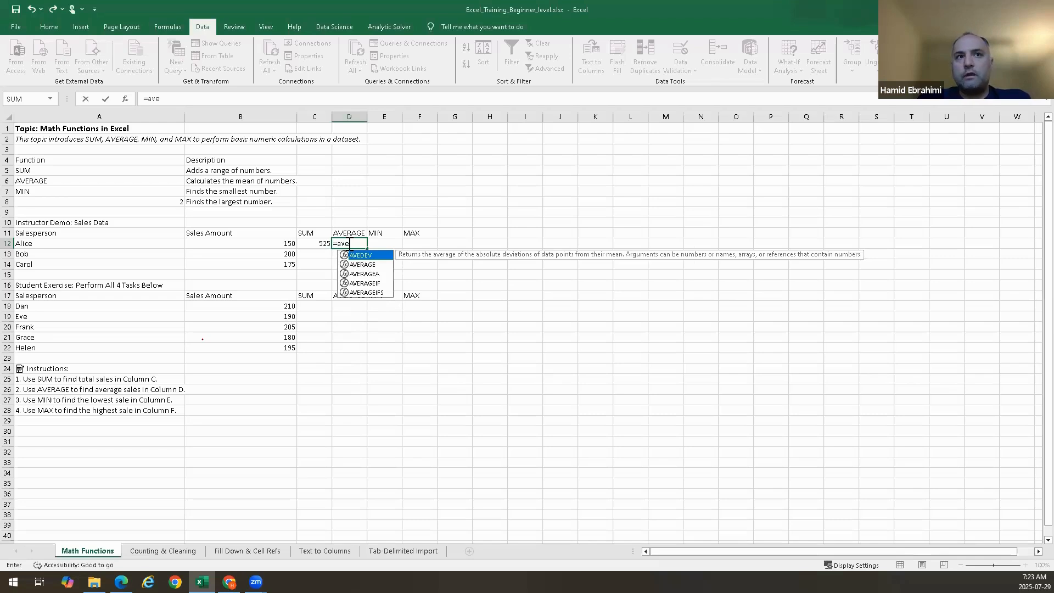
pyautogui.write('rage')
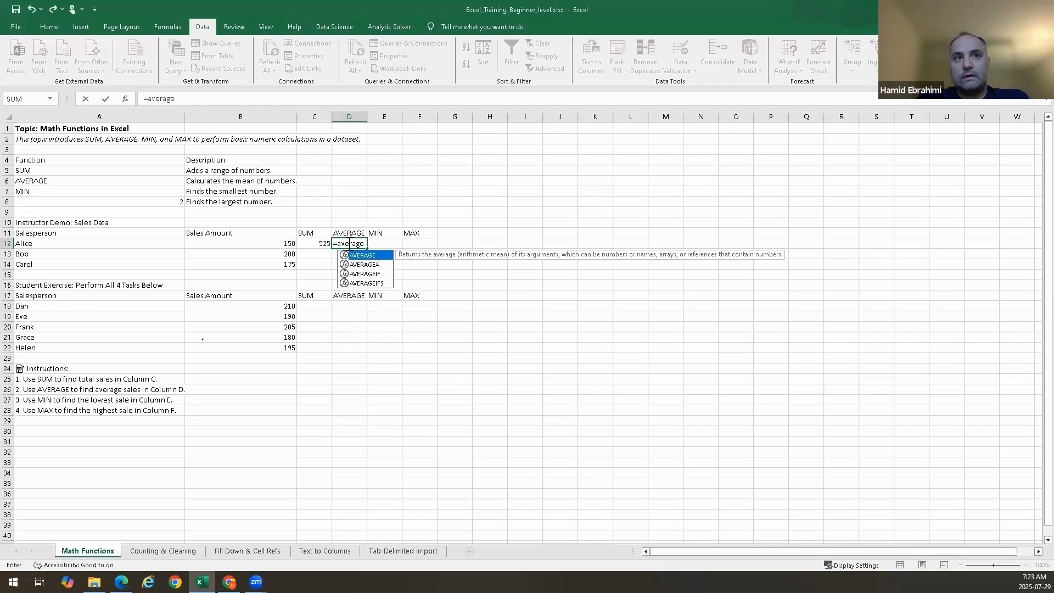
pyautogui.press('Tab')
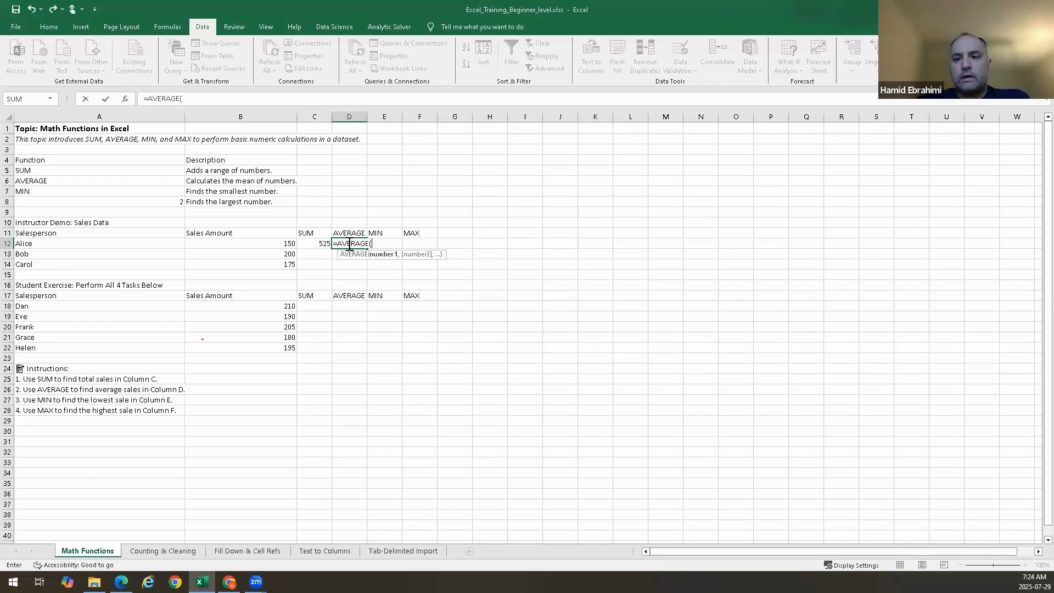
# Complete the AVERAGE formula in D12 as =AVERAGE(B12,B13,B14) with the three sales amounts as separate arguments
pyautogui.click(276, 245)
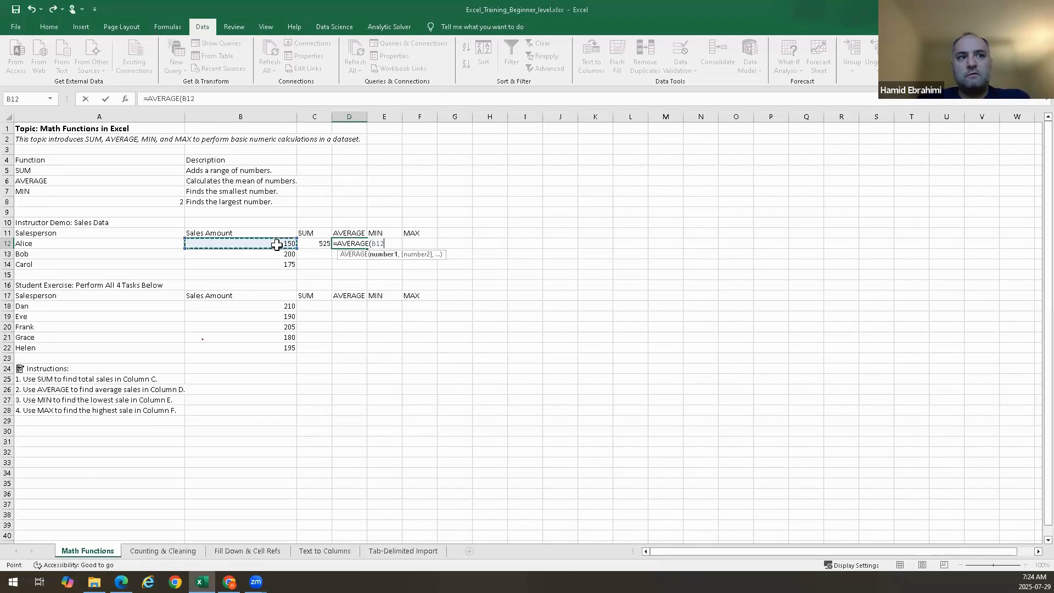
pyautogui.moveTo(277, 244); pyautogui.dragTo(275, 263)
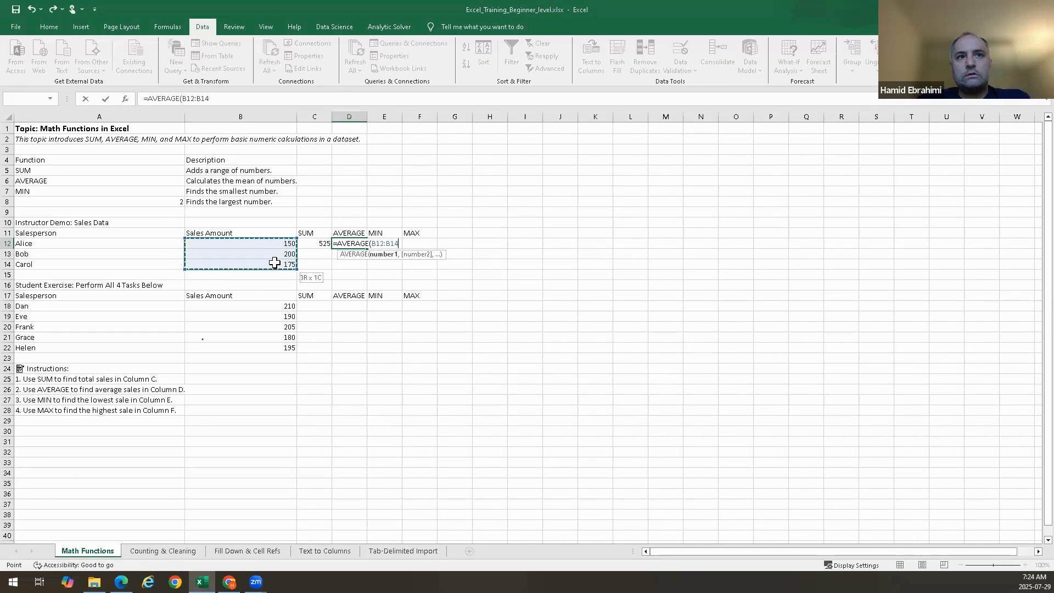
pyautogui.moveTo(275, 262); pyautogui.dragTo(275, 263)
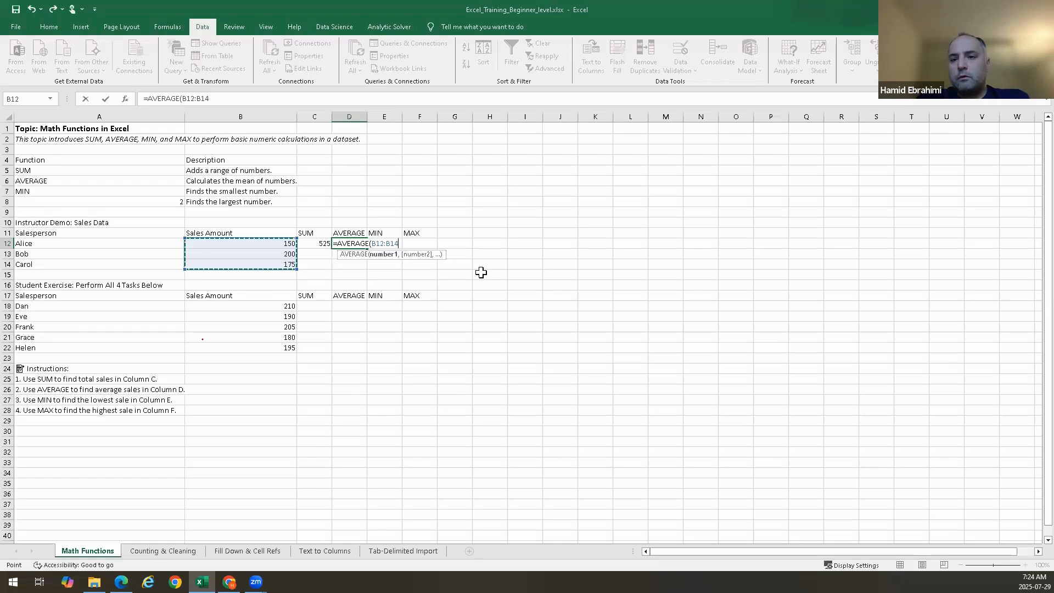
pyautogui.press('BackSpace')
pyautogui.press('BackSpace')
pyautogui.press('BackSpace')
pyautogui.press('BackSpace')
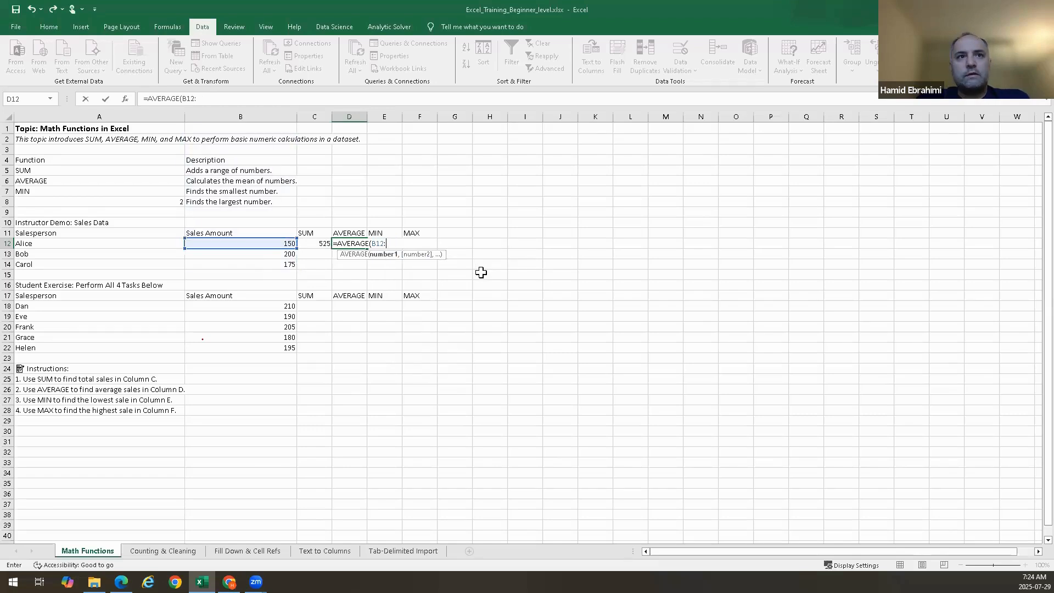
pyautogui.write(',')
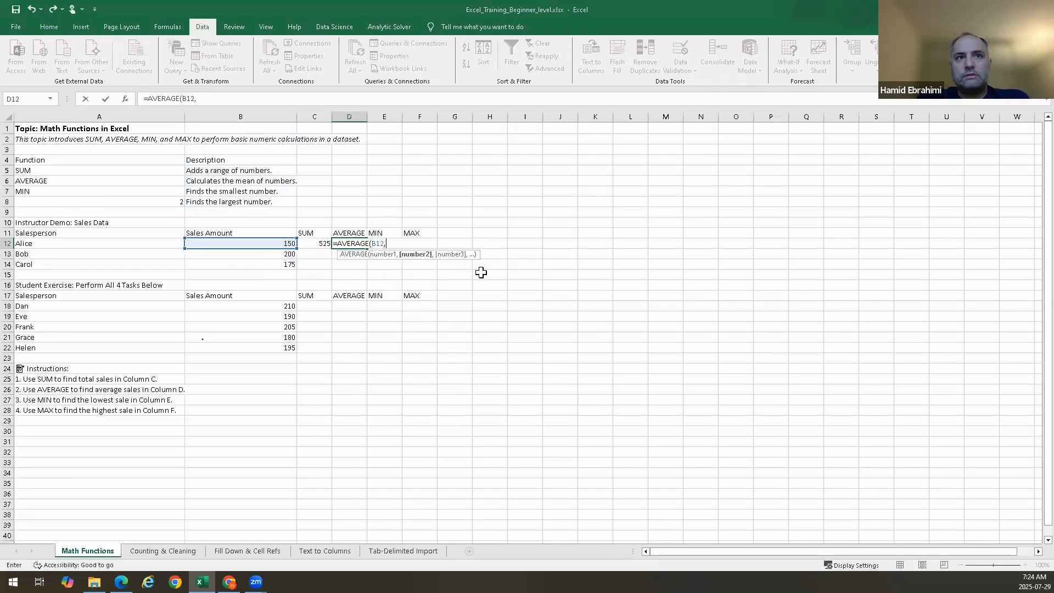
pyautogui.write('B')
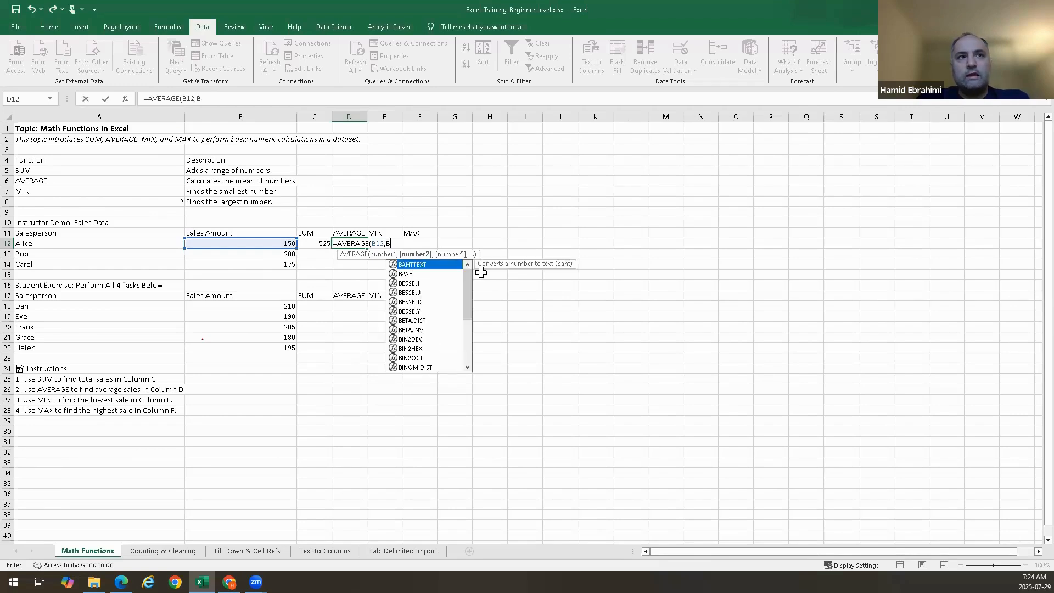
pyautogui.write('13')
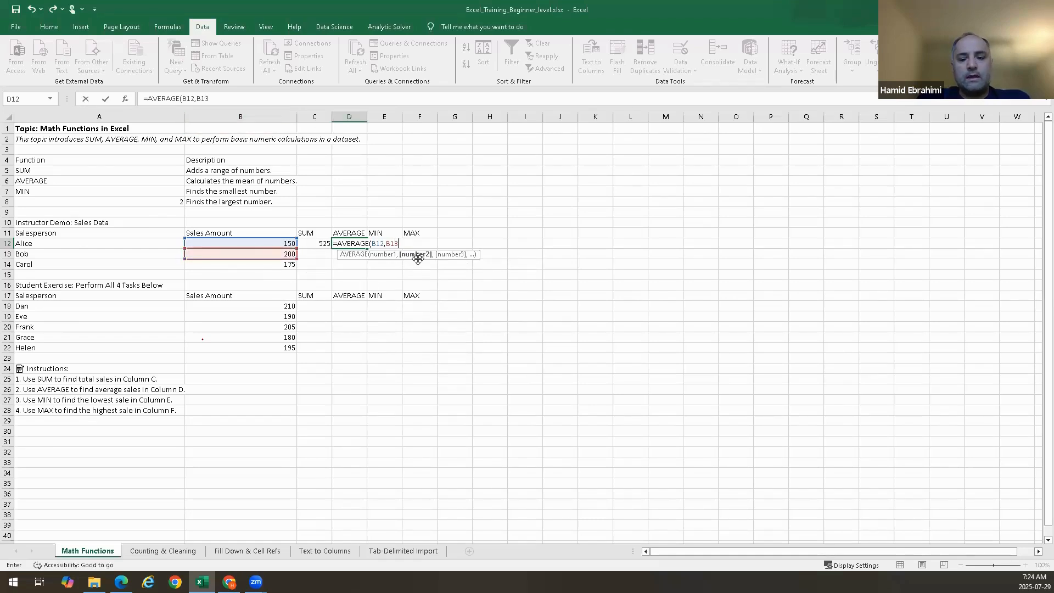
pyautogui.write(',B1')
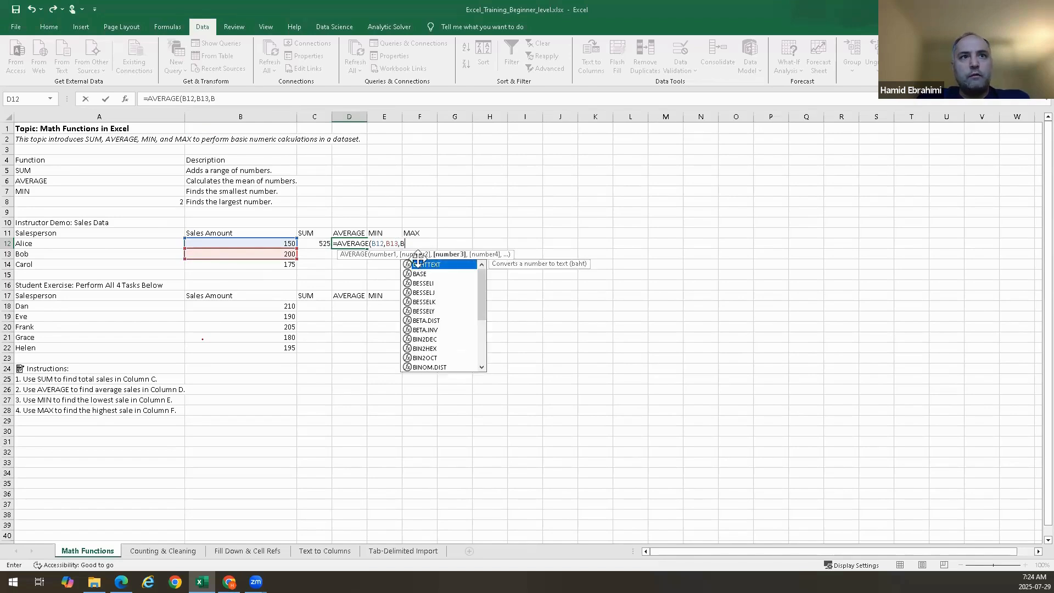
pyautogui.write('4)')
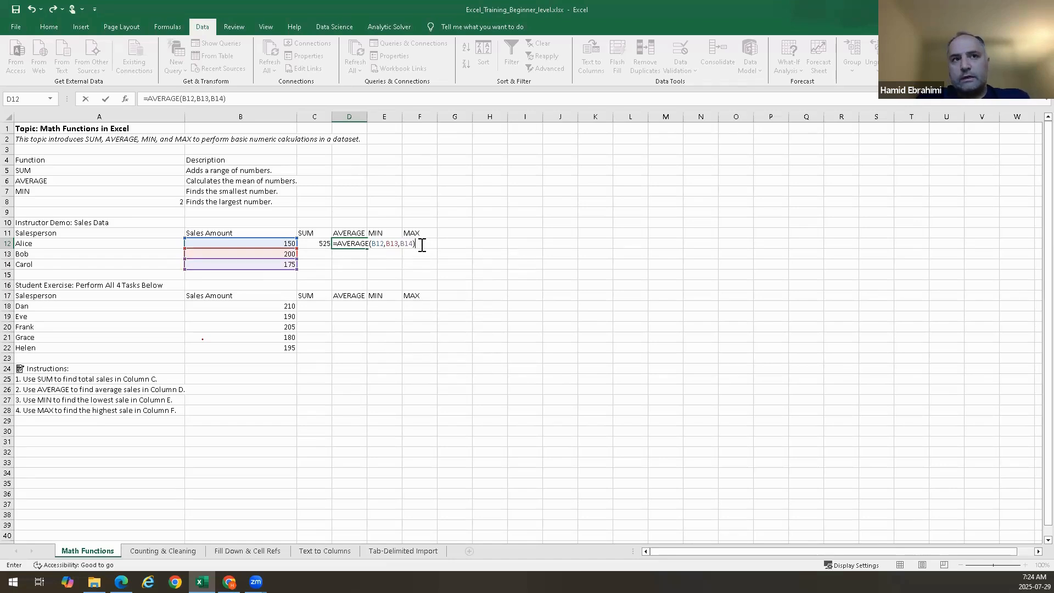
pyautogui.press('Return')
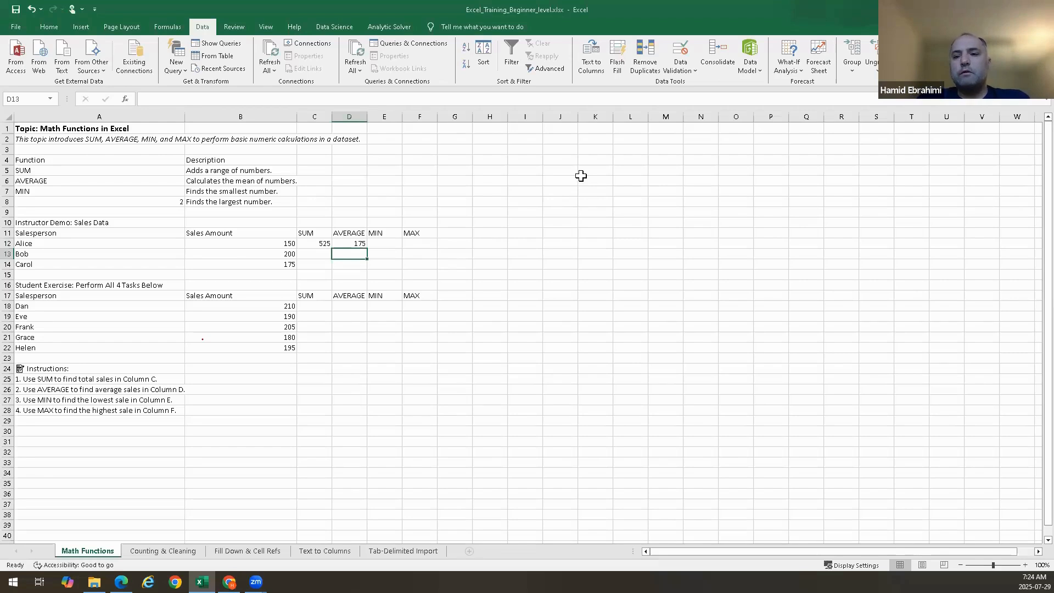
# Test =AVERAGE(10,11,12) with literal numbers in cell K5 and clear the cell again
pyautogui.doubleClick(580, 176)
pyautogui.doubleClick(602, 170)
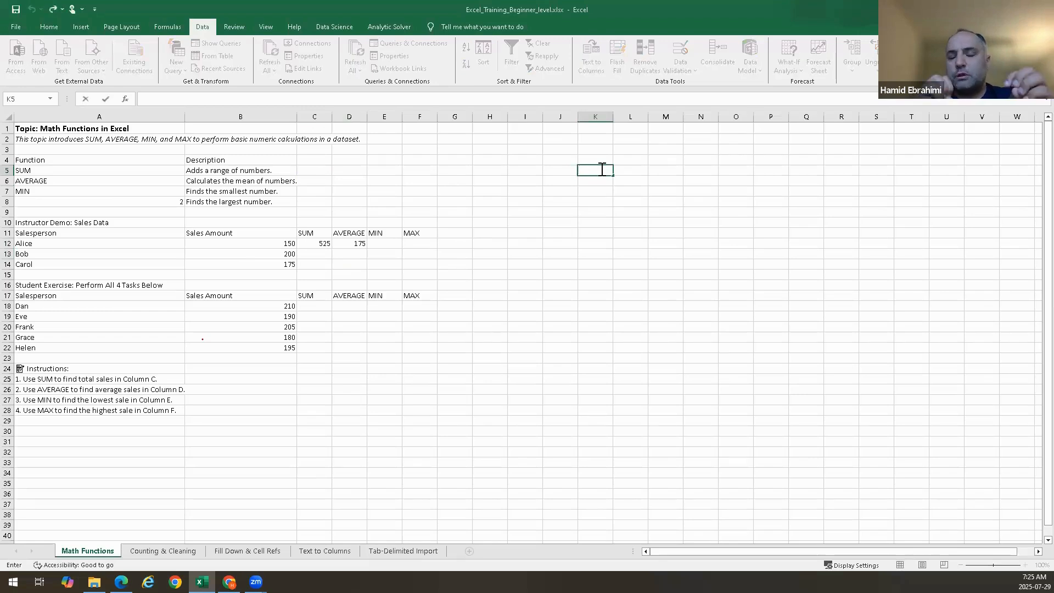
pyautogui.write('=aver')
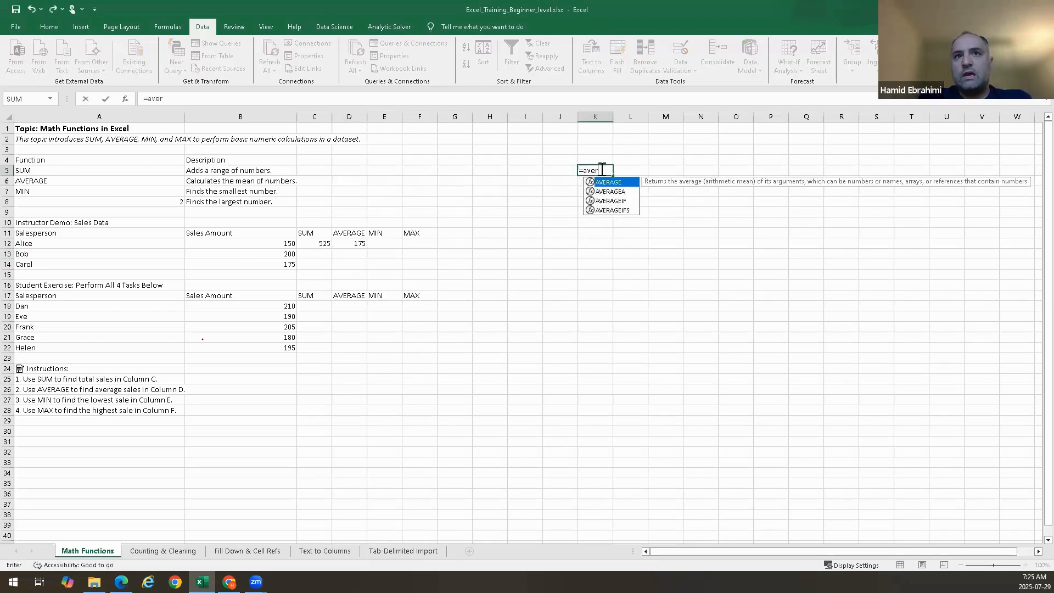
pyautogui.press('Tab')
pyautogui.write('10,')
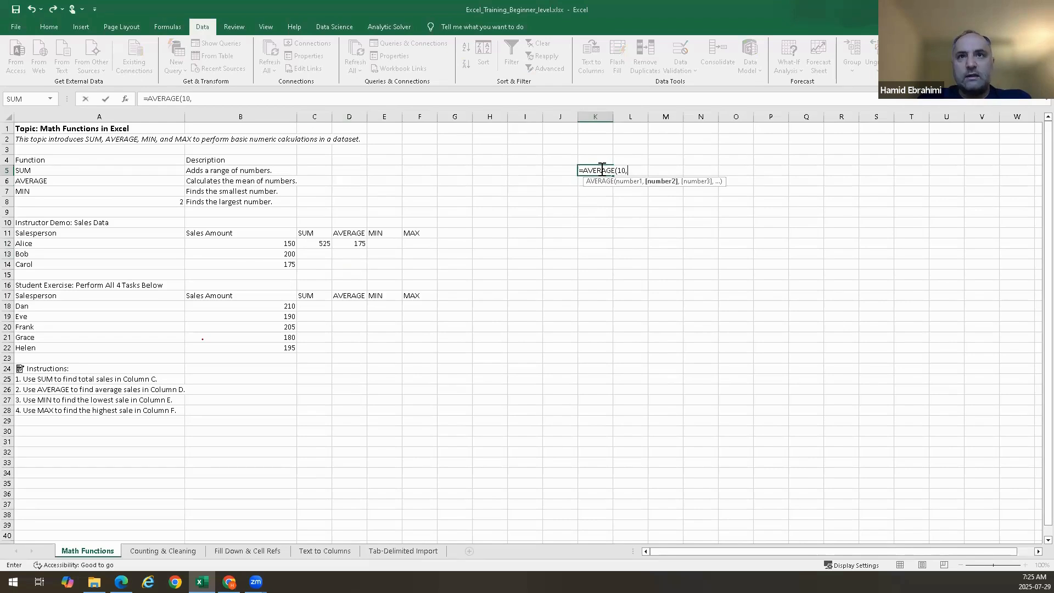
pyautogui.write('11,12)')
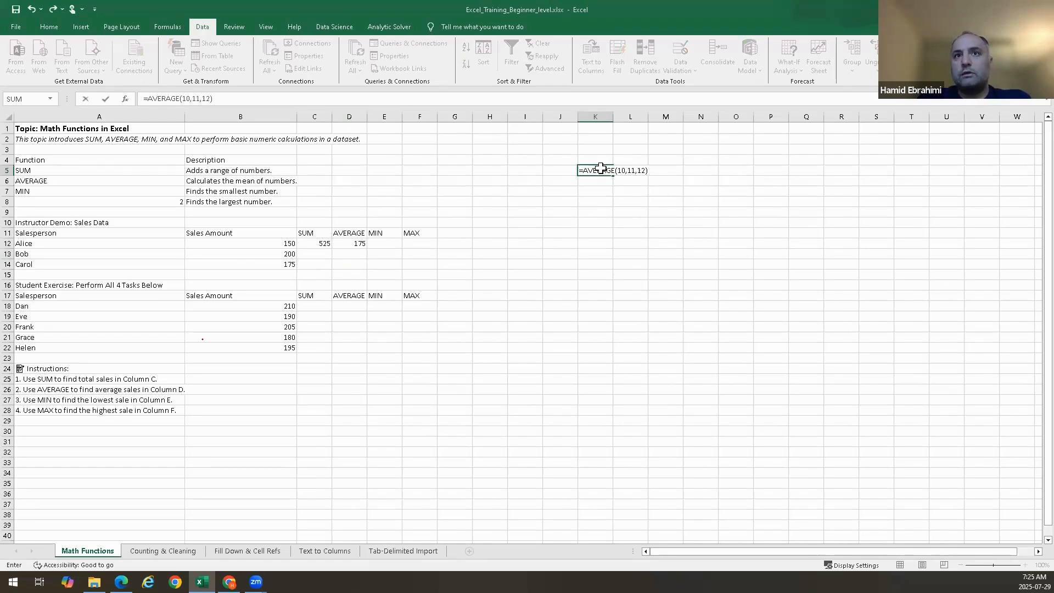
pyautogui.press('Return')
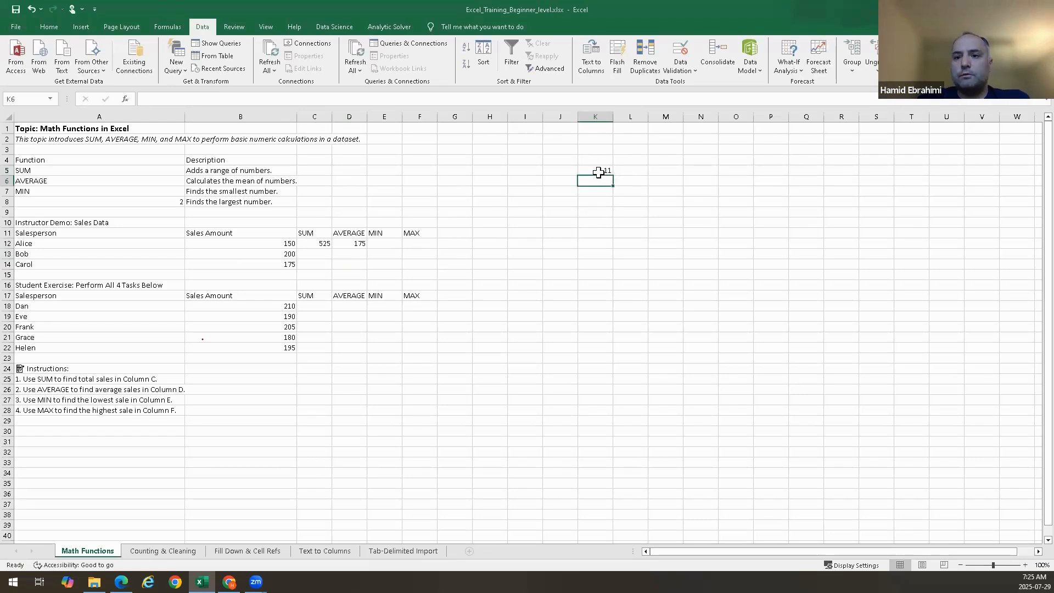
pyautogui.click(598, 172)
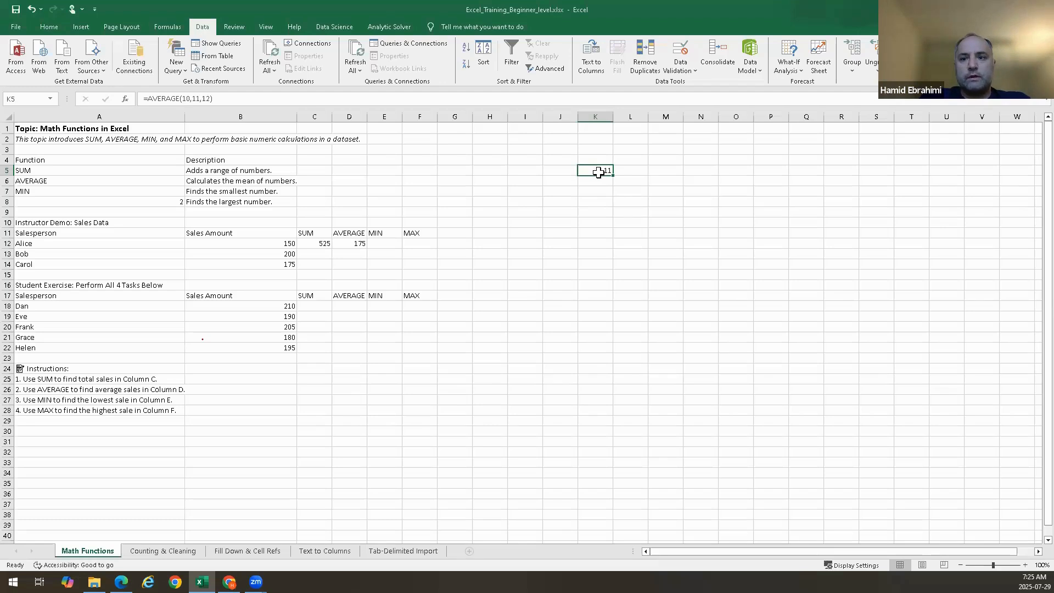
pyautogui.press('Delete')
# Enter the plain text Sum in cell E12 and delete it again
pyautogui.press('Down')
pyautogui.press('Down')
pyautogui.press('Down')
pyautogui.press('Down')
pyautogui.press('Down')
pyautogui.press('Down')
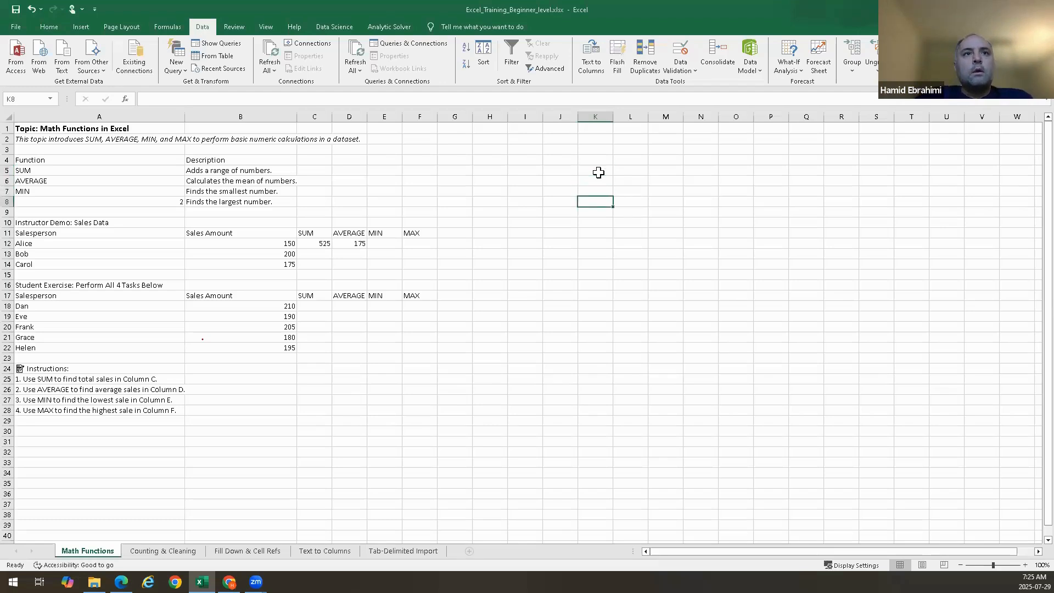
pyautogui.press('Left')
pyautogui.press('Left')
pyautogui.press('Left')
pyautogui.press('Left')
pyautogui.press('Left')
pyautogui.press('Left')
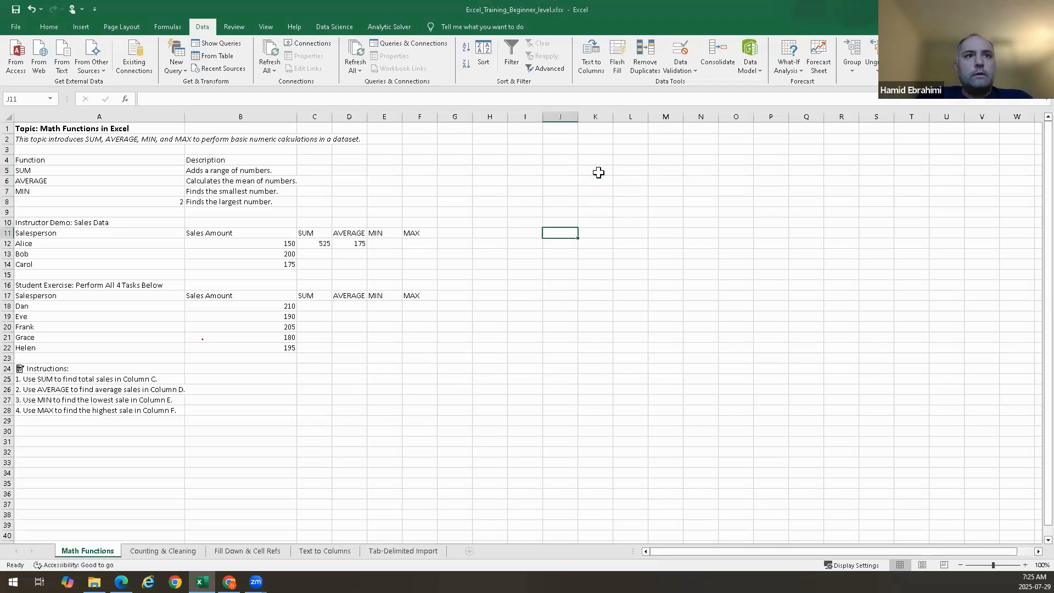
pyautogui.press('Down')
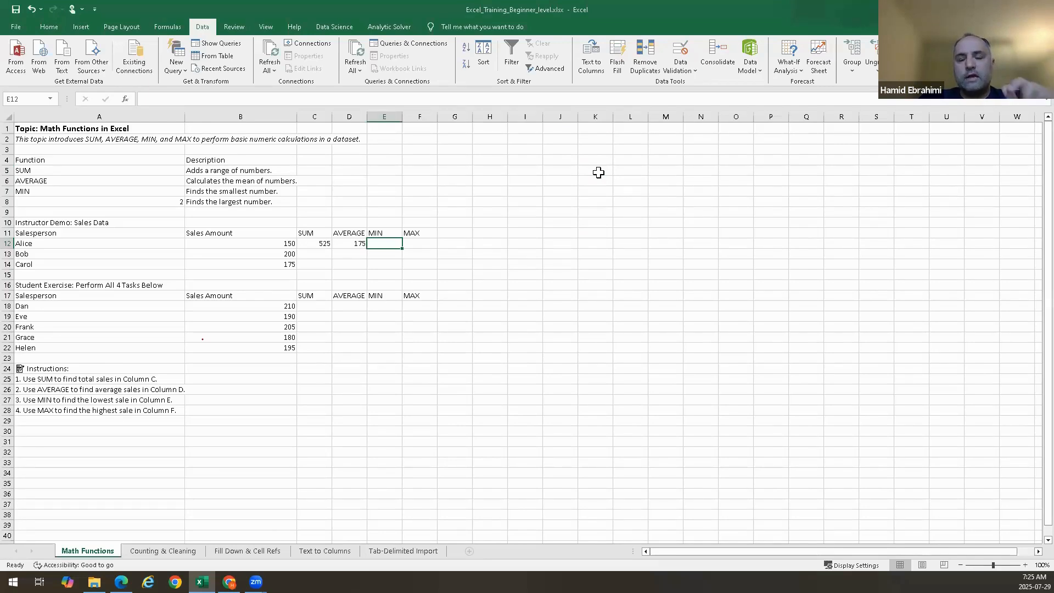
pyautogui.write('=')
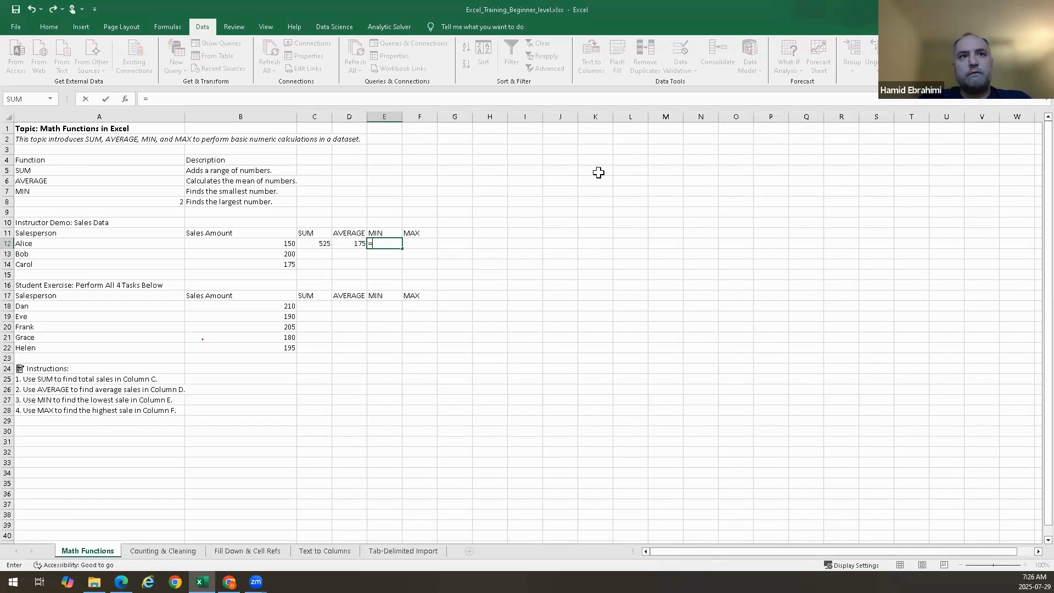
pyautogui.press('BackSpace')
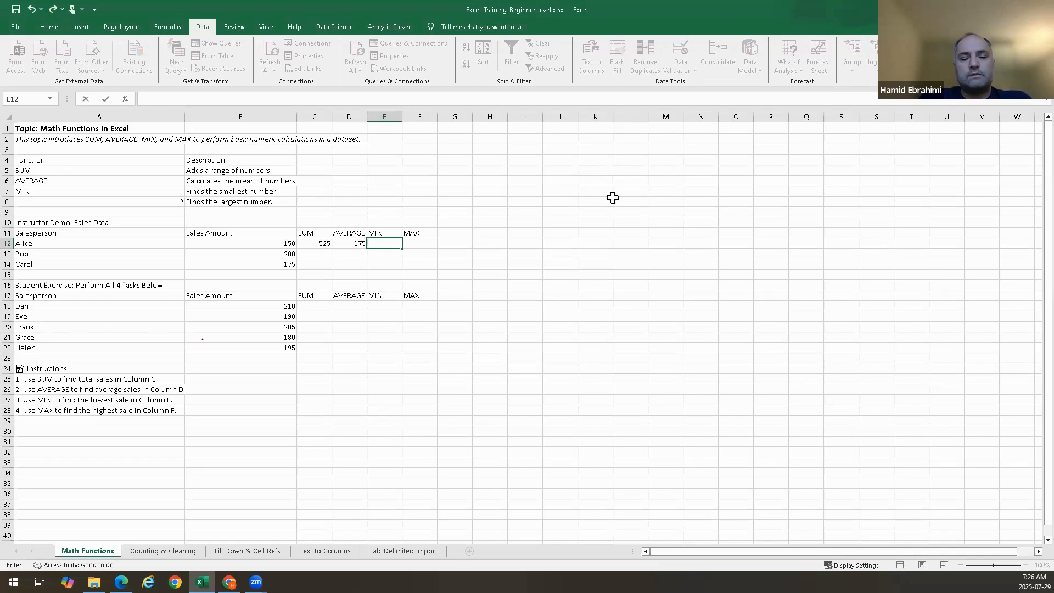
pyautogui.write('SUm')
pyautogui.press('BackSpace')
pyautogui.press('BackSpace')
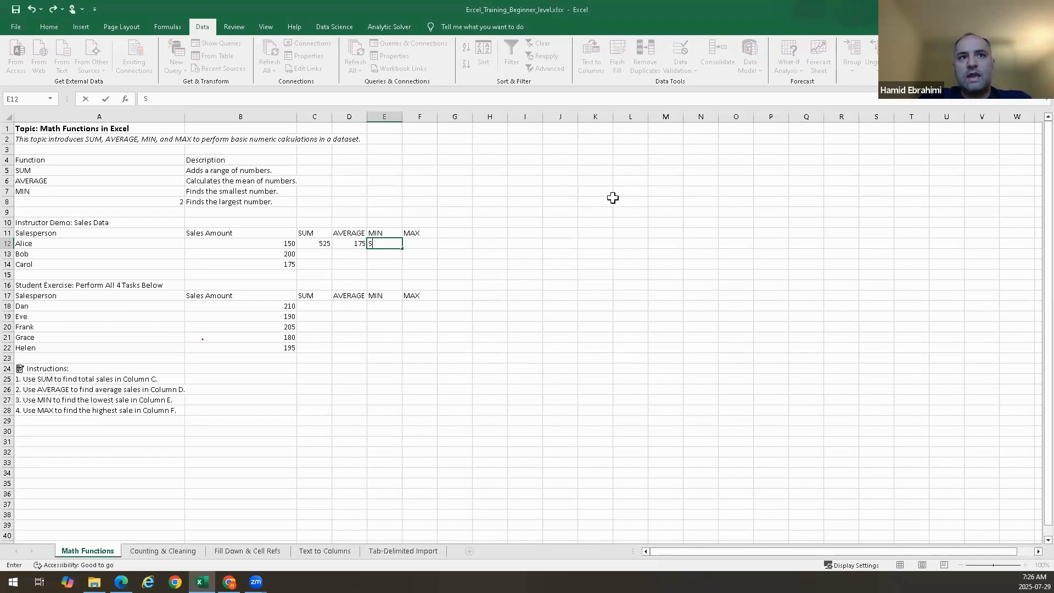
pyautogui.write('UM')
pyautogui.press('BackSpace')
pyautogui.press('BackSpace')
pyautogui.write('um')
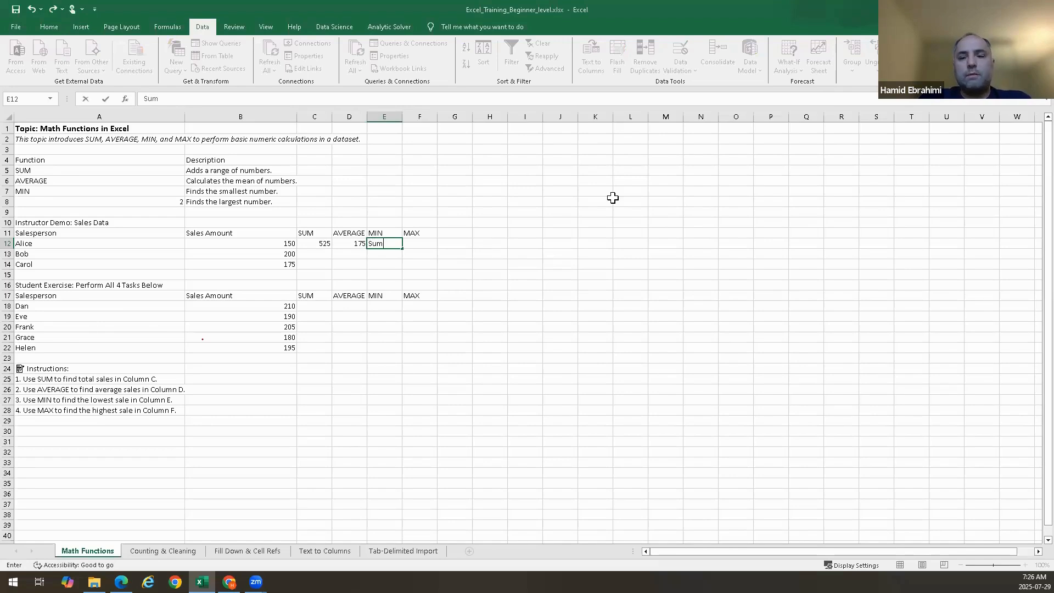
pyautogui.press('Return')
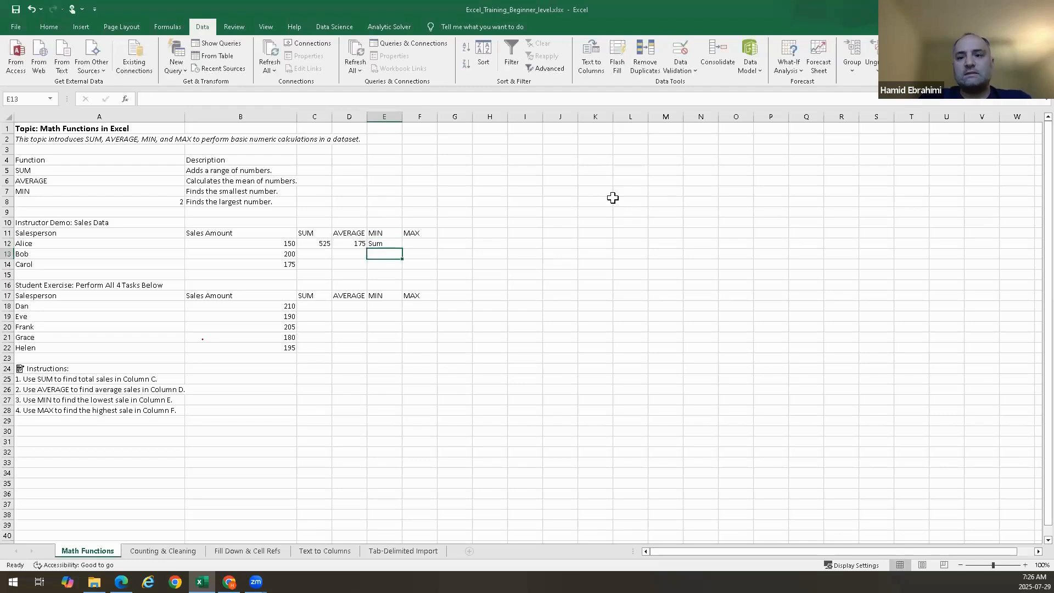
pyautogui.press('Up')
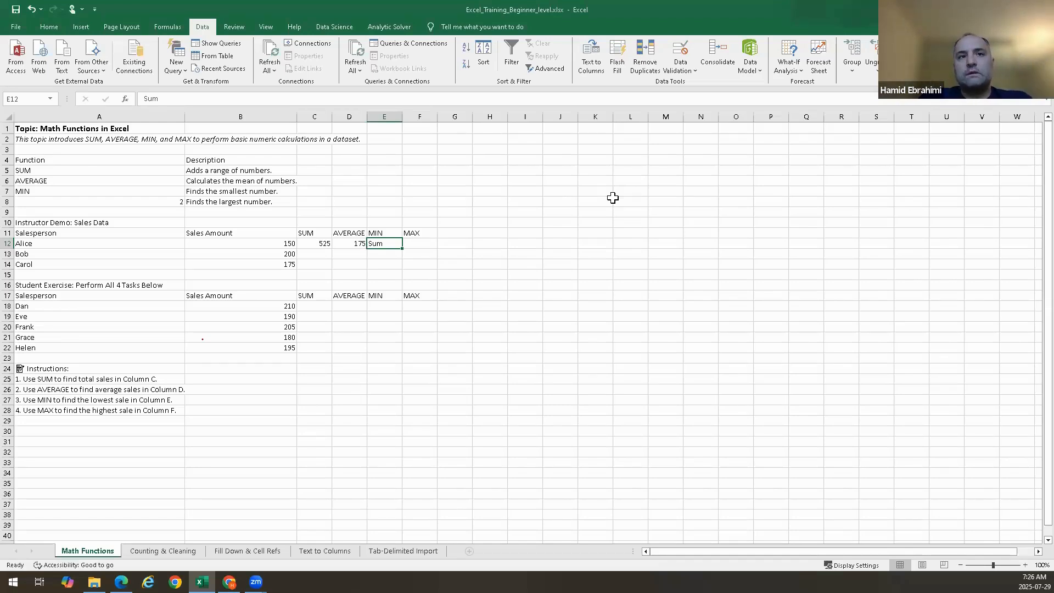
pyautogui.press('Delete')
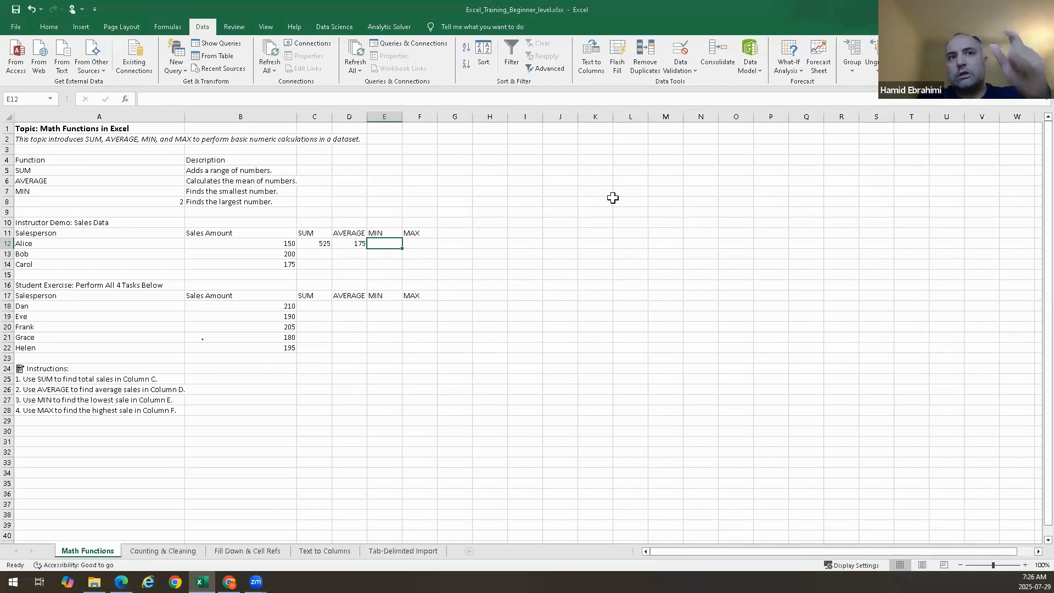
# Start a =MIN( formula in cell E12, retyping the function name and picking MIN from the suggestions
pyautogui.write('=')
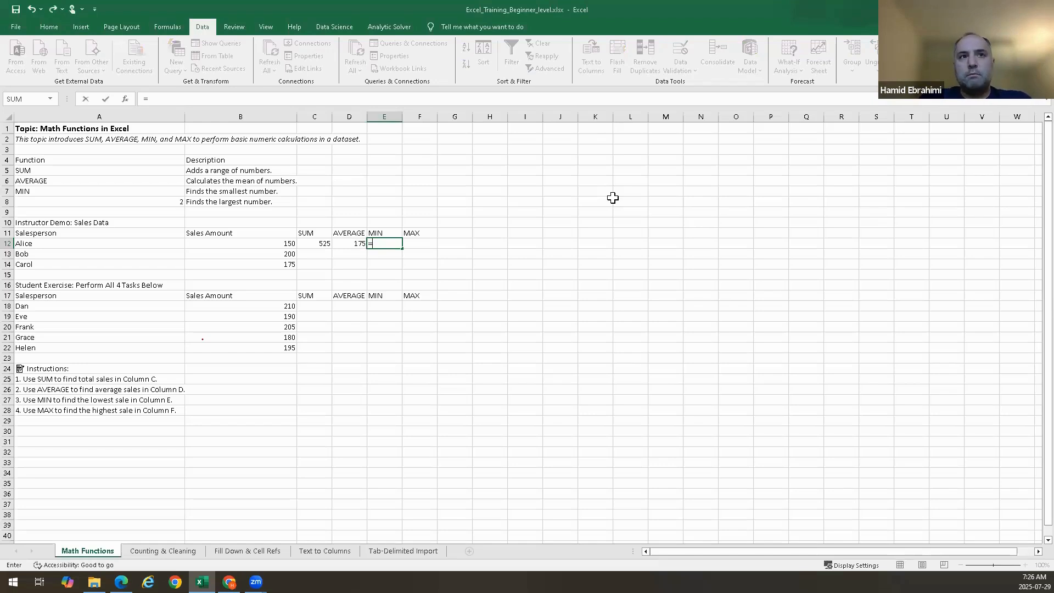
pyautogui.write('min')
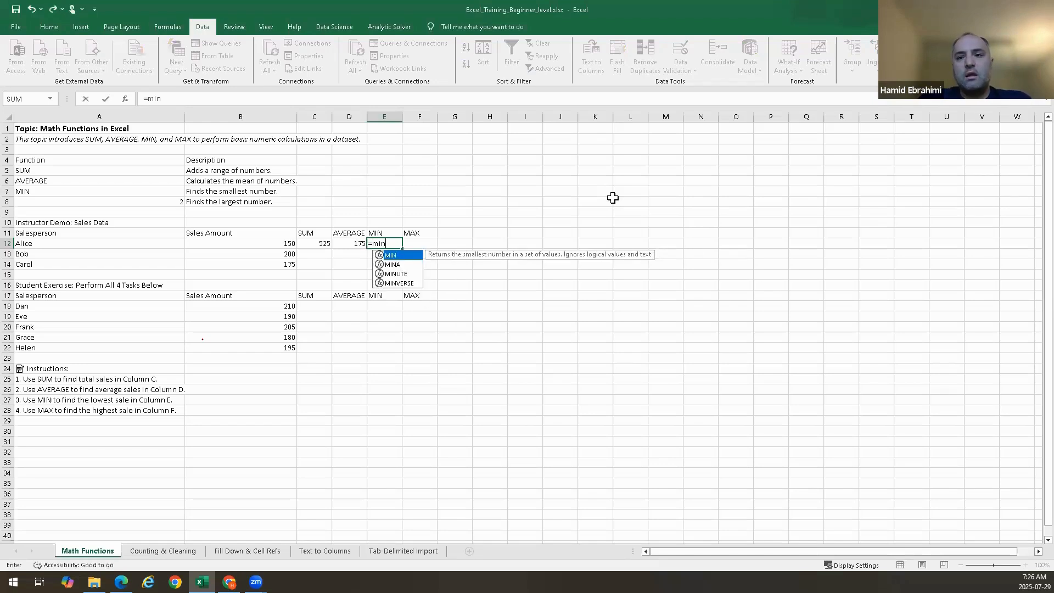
pyautogui.press('BackSpace')
pyautogui.press('BackSpace')
pyautogui.press('BackSpace')
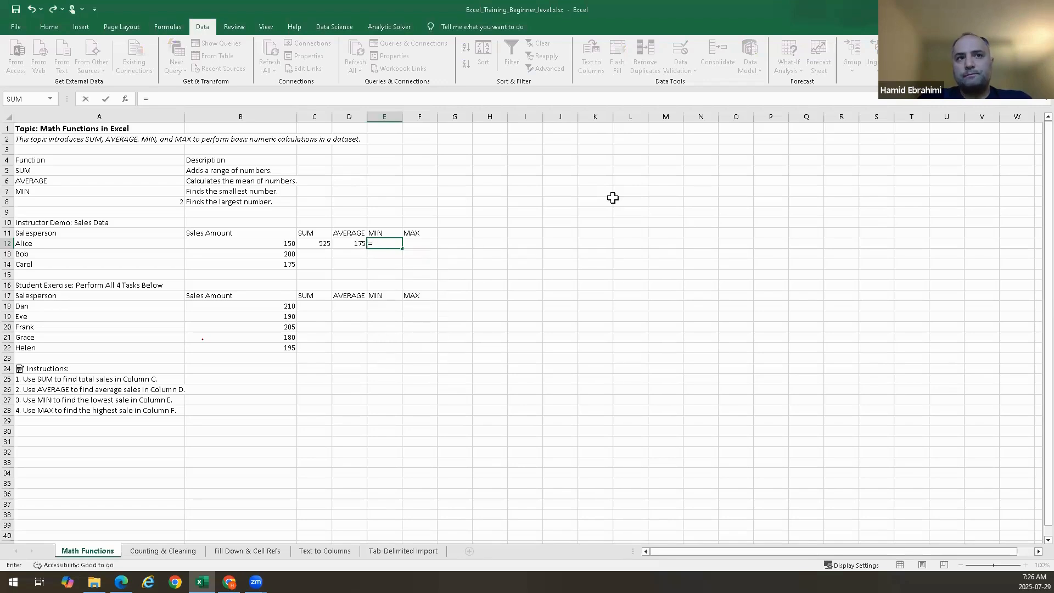
pyautogui.write('min')
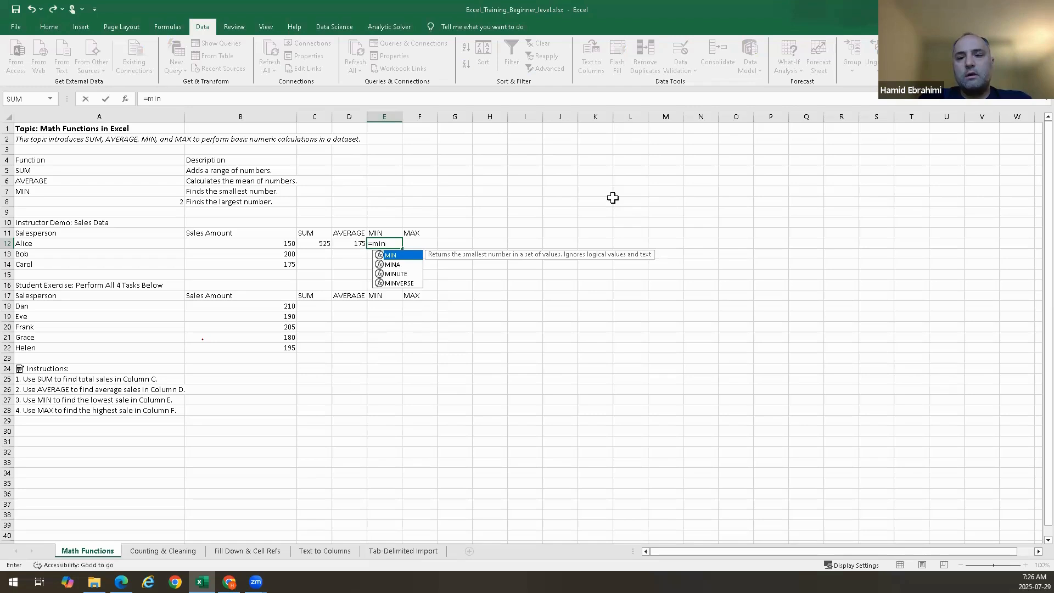
pyautogui.press('Tab')
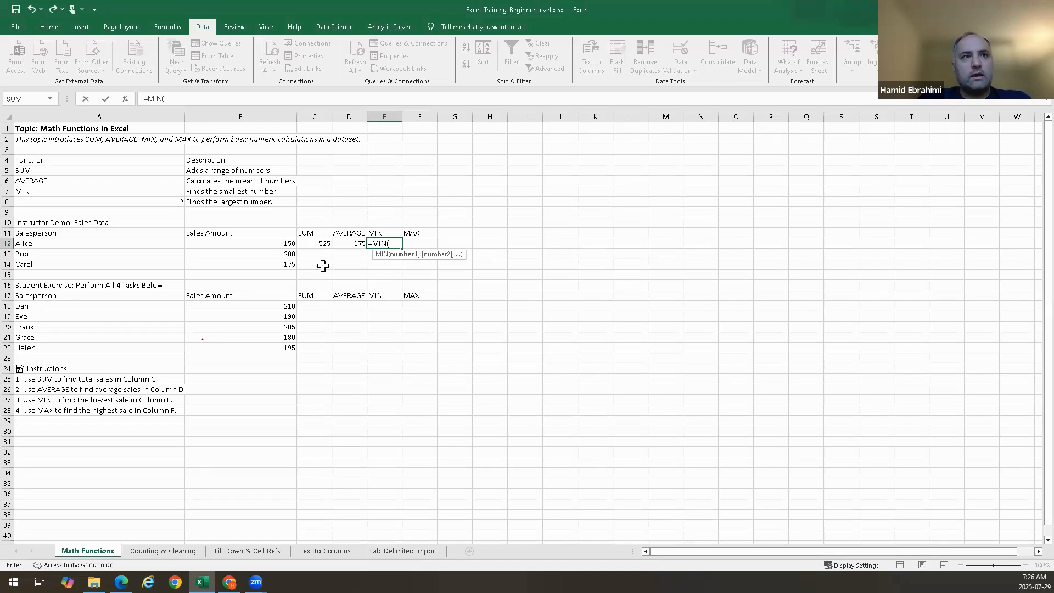
# Complete the MIN formula in E12 as =MIN(B12,B13,B14) with the three sales amounts as separate arguments
pyautogui.click(285, 244)
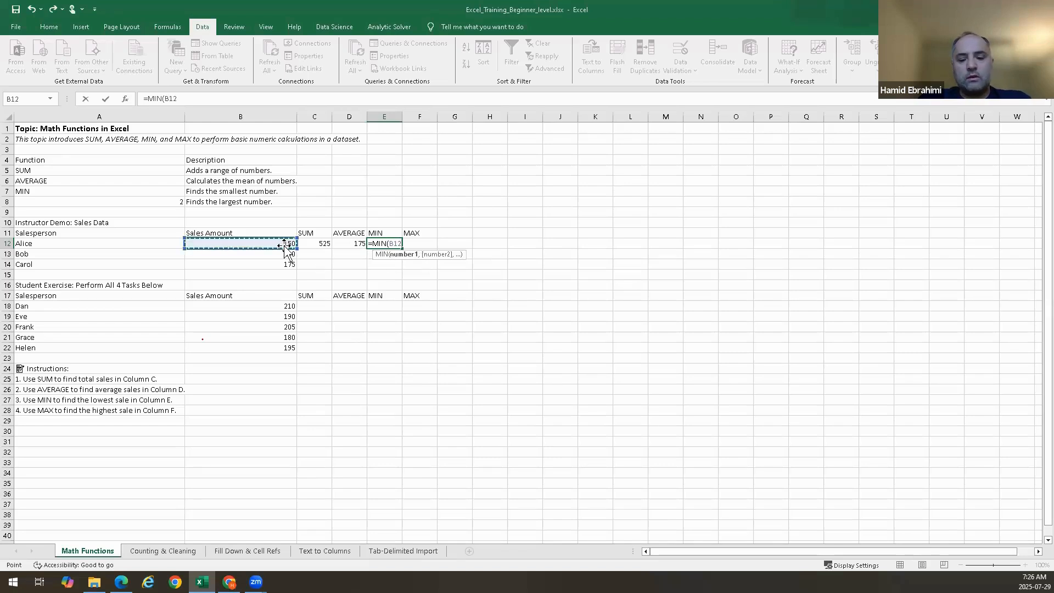
pyautogui.write(',')
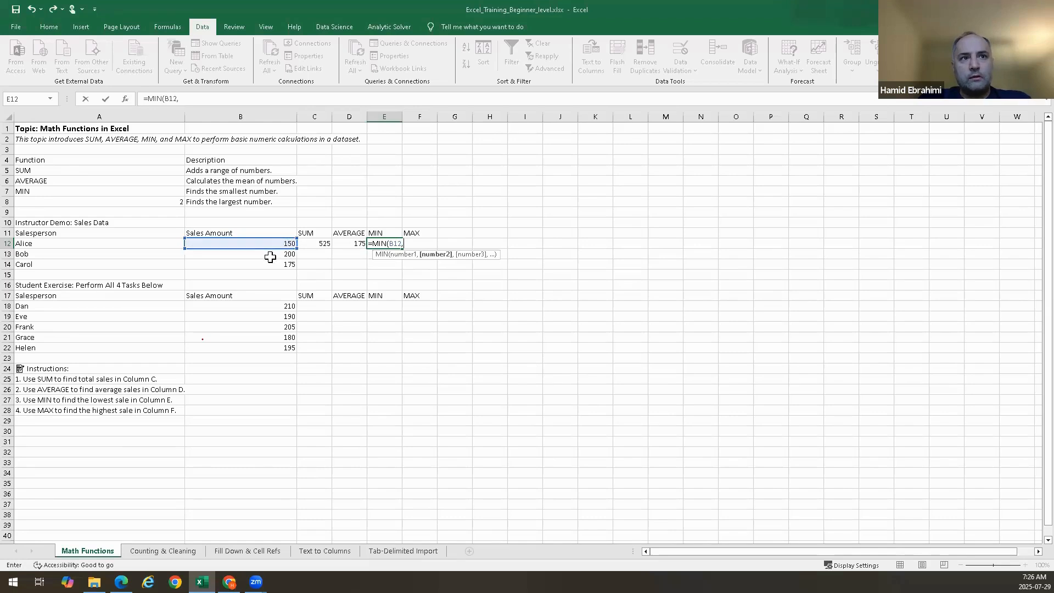
pyautogui.click(270, 259)
pyautogui.write(',')
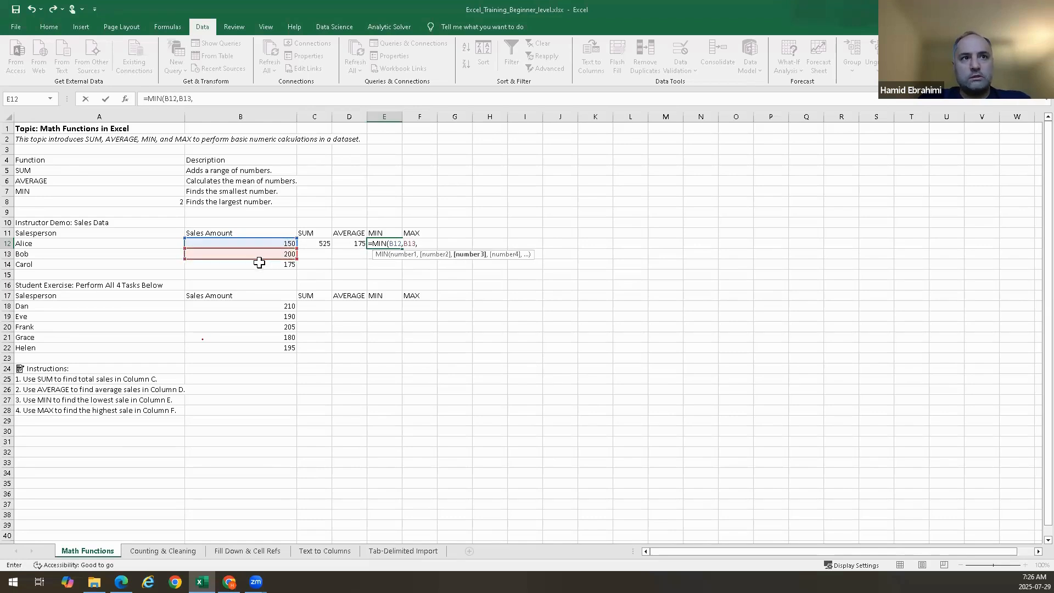
pyautogui.click(259, 263)
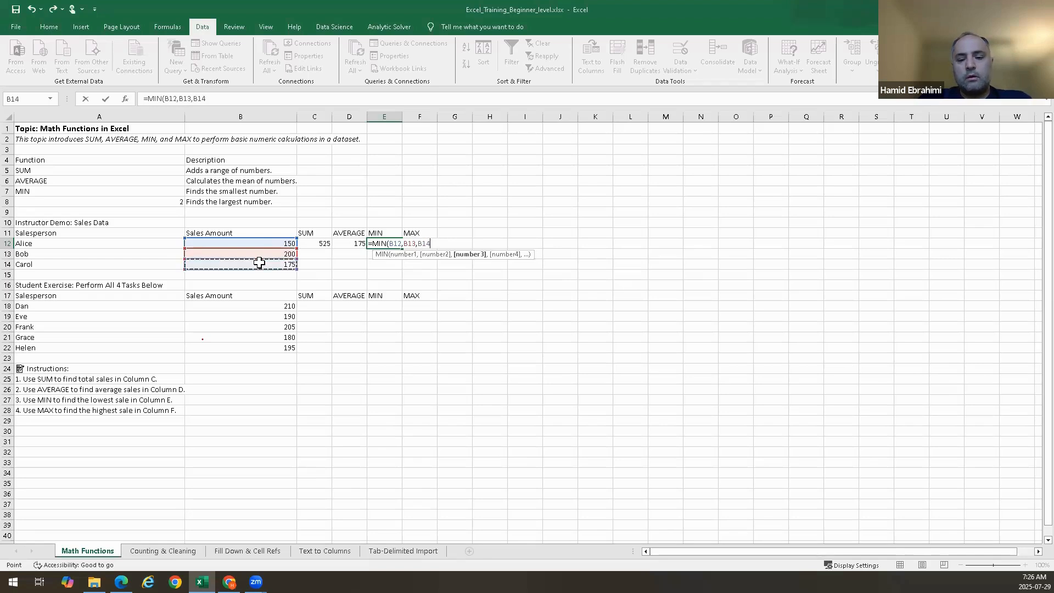
pyautogui.press('Tab')
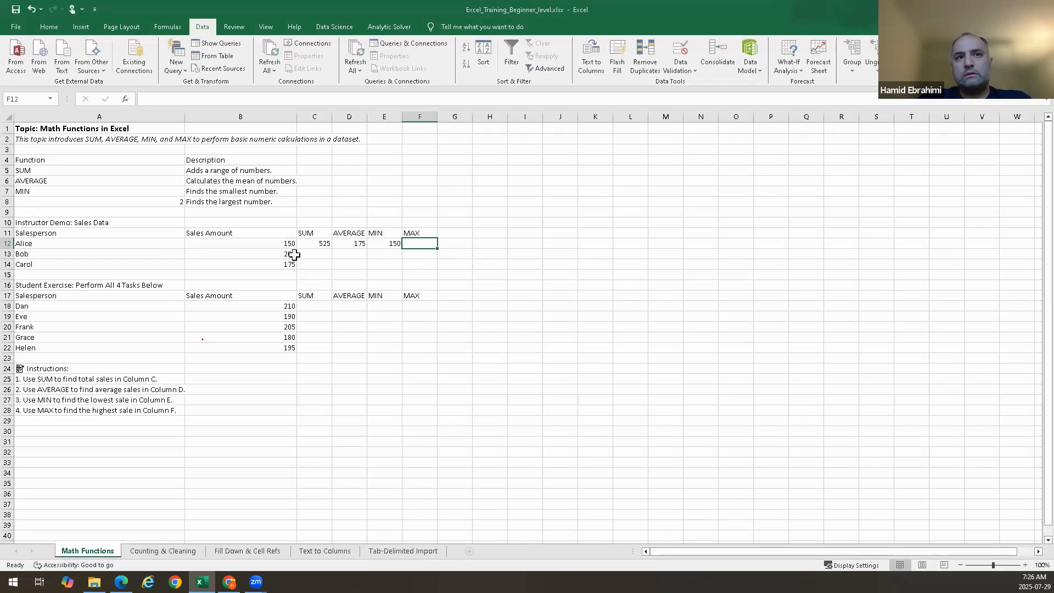
# Rewrite the formula in E12 as =MIN(B12:B14) using the sales amount range instead of separate cells
pyautogui.click(380, 243)
pyautogui.doubleClick(380, 243)
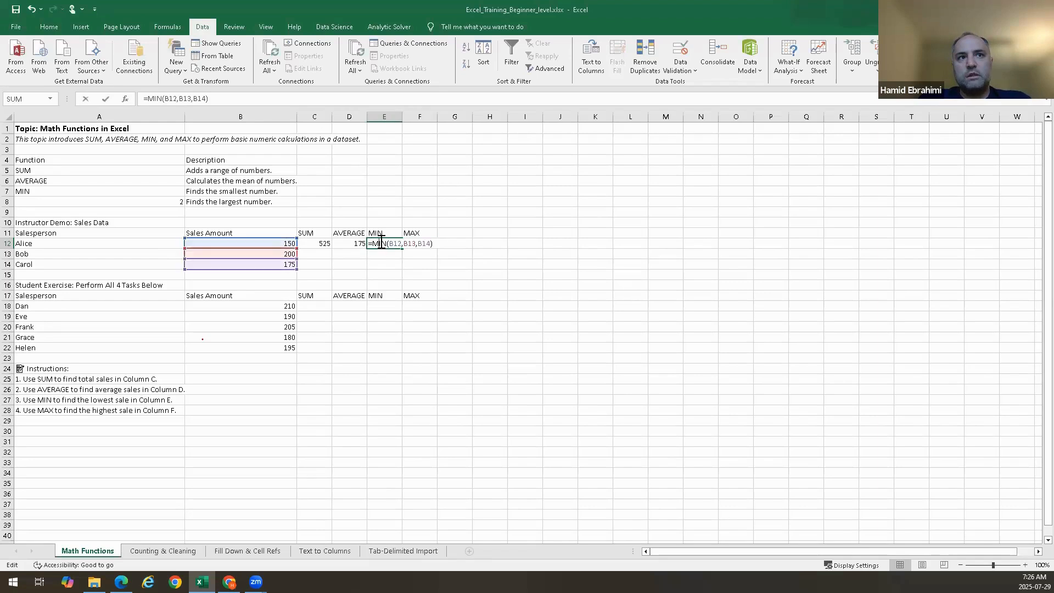
pyautogui.moveTo(438, 249); pyautogui.dragTo(370, 245)
pyautogui.press('BackSpace')
pyautogui.write('MIn')
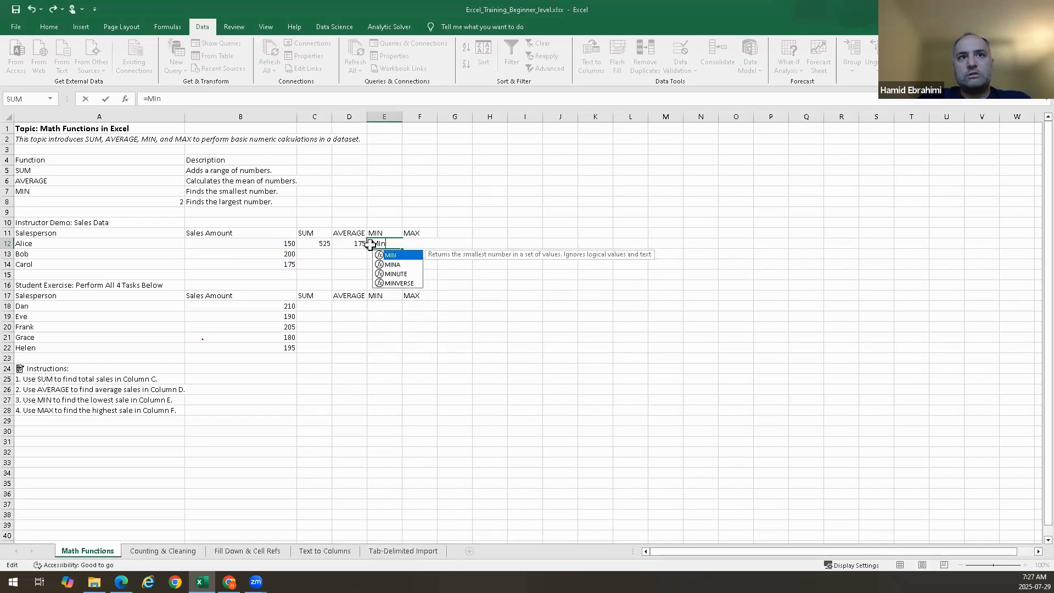
pyautogui.press('Tab')
pyautogui.moveTo(281, 243); pyautogui.dragTo(278, 265)
pyautogui.press('Return')
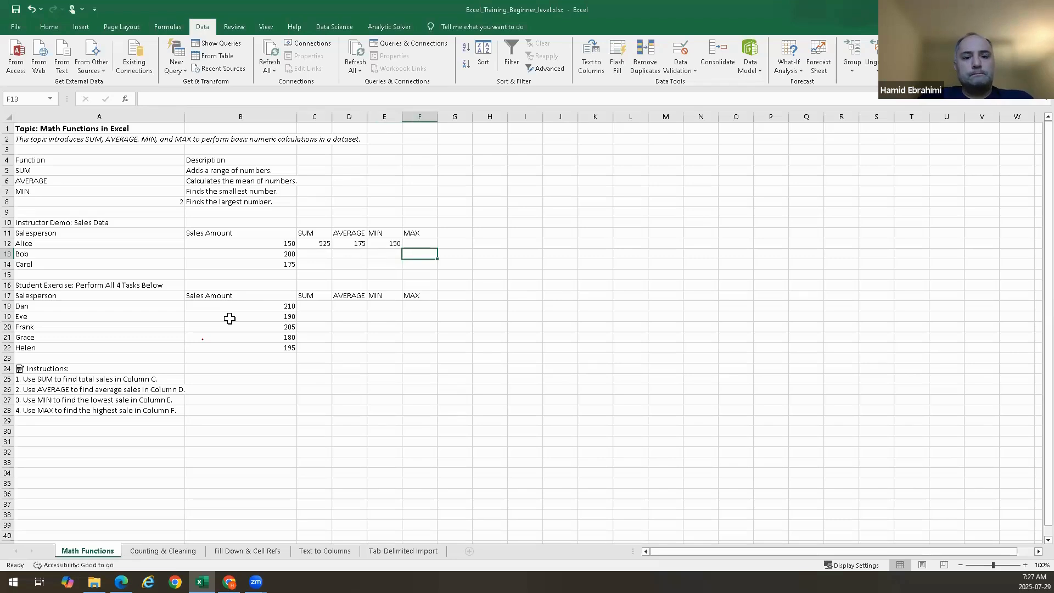
# Try to enter =max in cell F12 and select the sales amounts B12 to B14
pyautogui.press('Up')
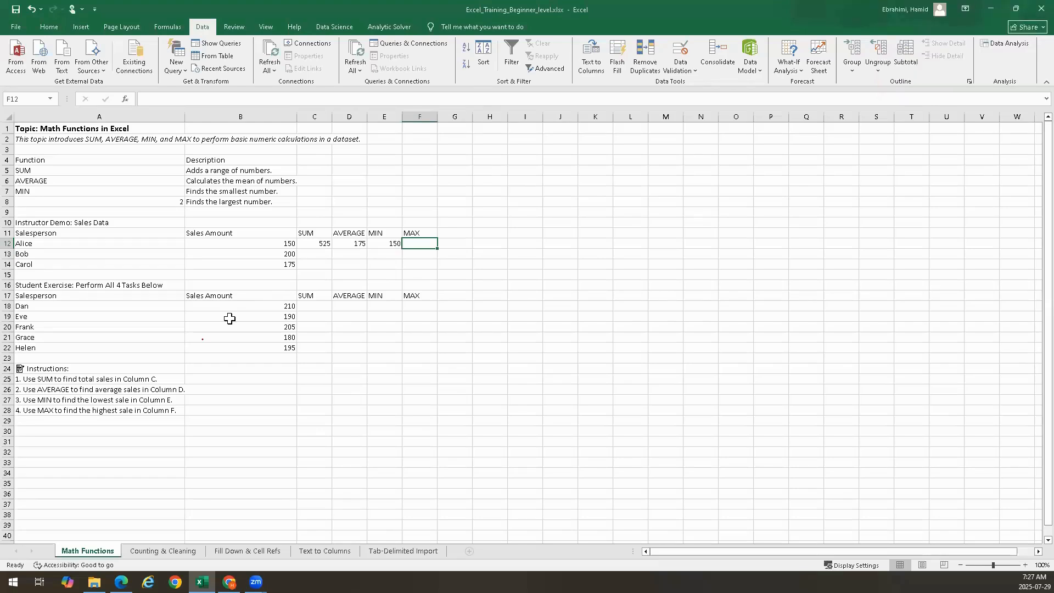
pyautogui.write('=')
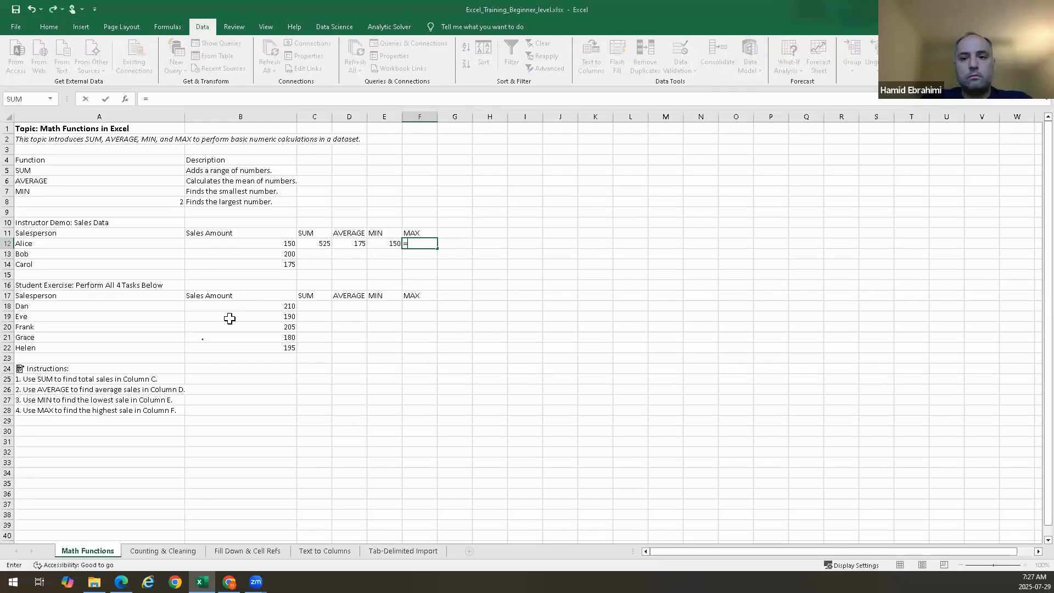
pyautogui.write('m')
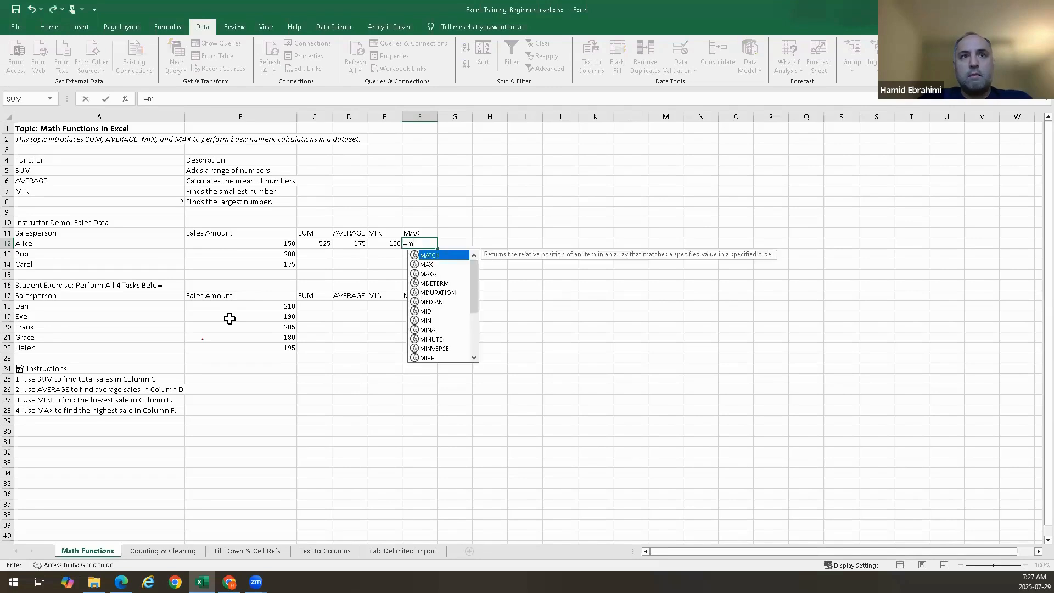
pyautogui.write('ax')
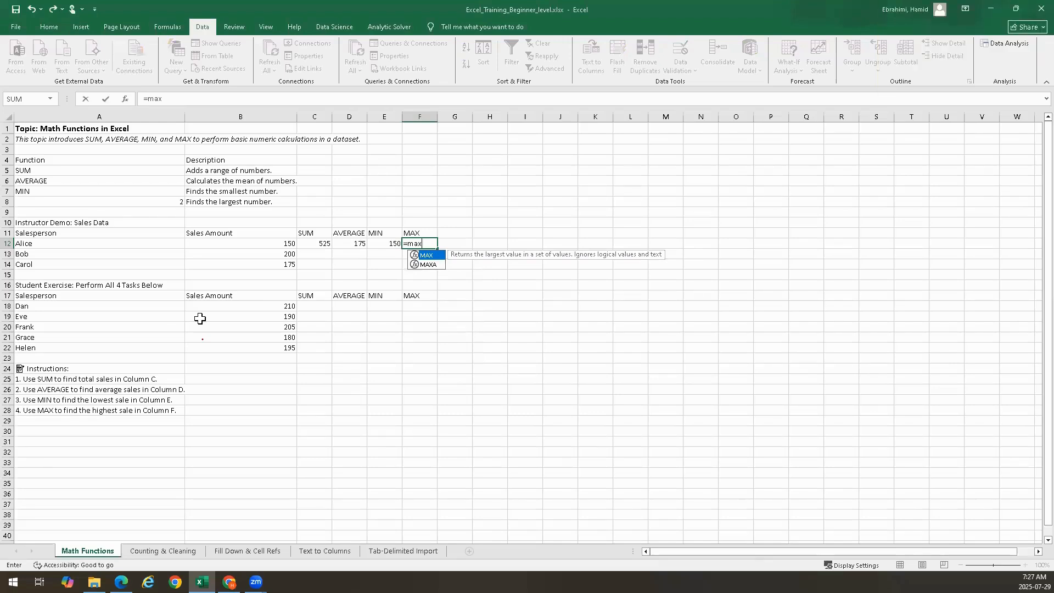
pyautogui.click(267, 245)
pyautogui.moveTo(267, 244); pyautogui.dragTo(264, 263)
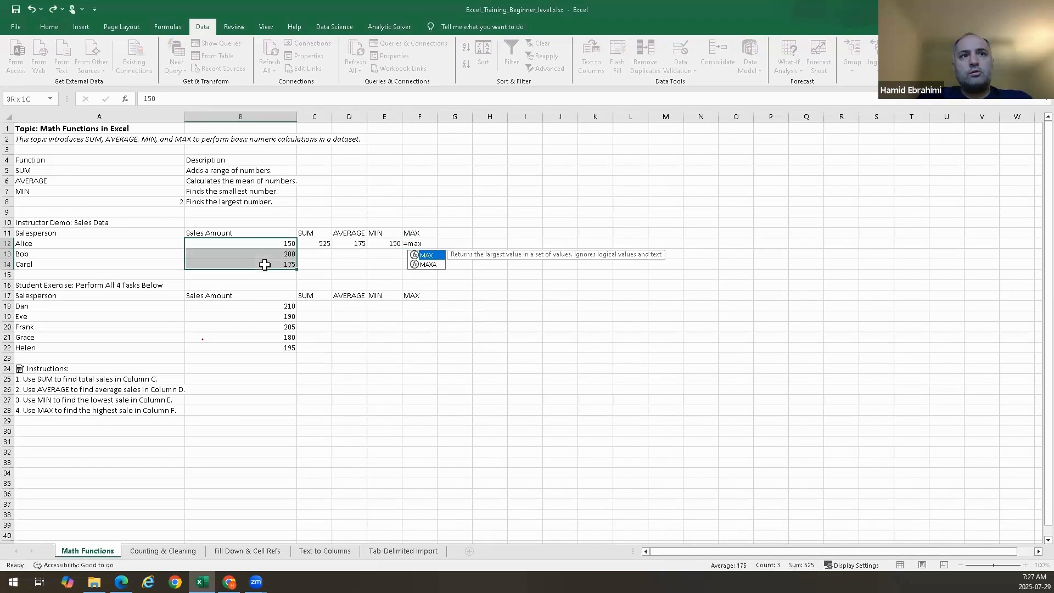
# Clear F12 and enter =MAX(B12:B14) to find the highest instructor demo sale
pyautogui.click(409, 243)
pyautogui.press('BackSpace')
pyautogui.write('=')
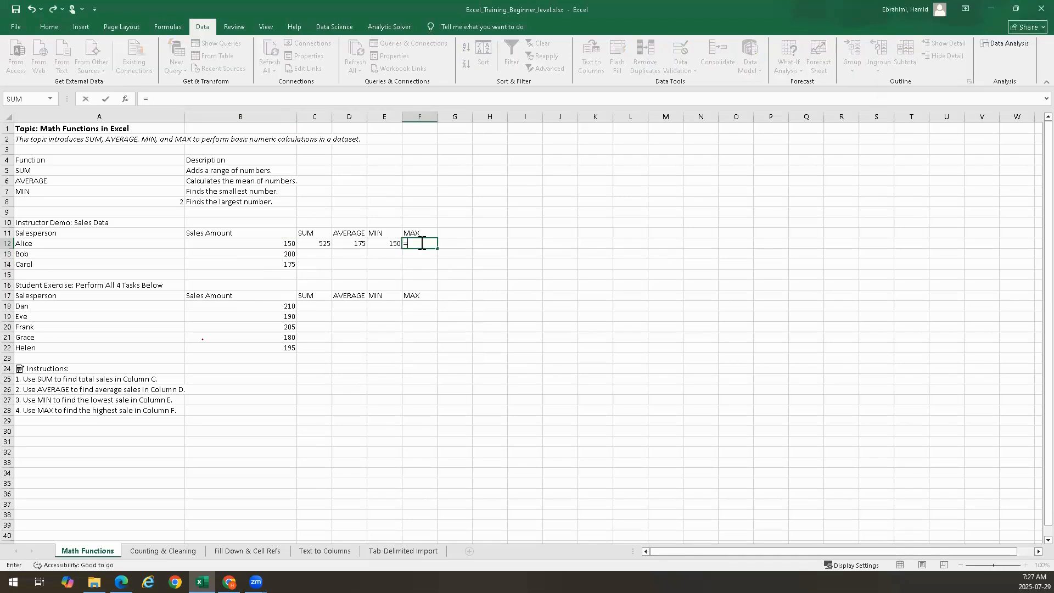
pyautogui.write('max')
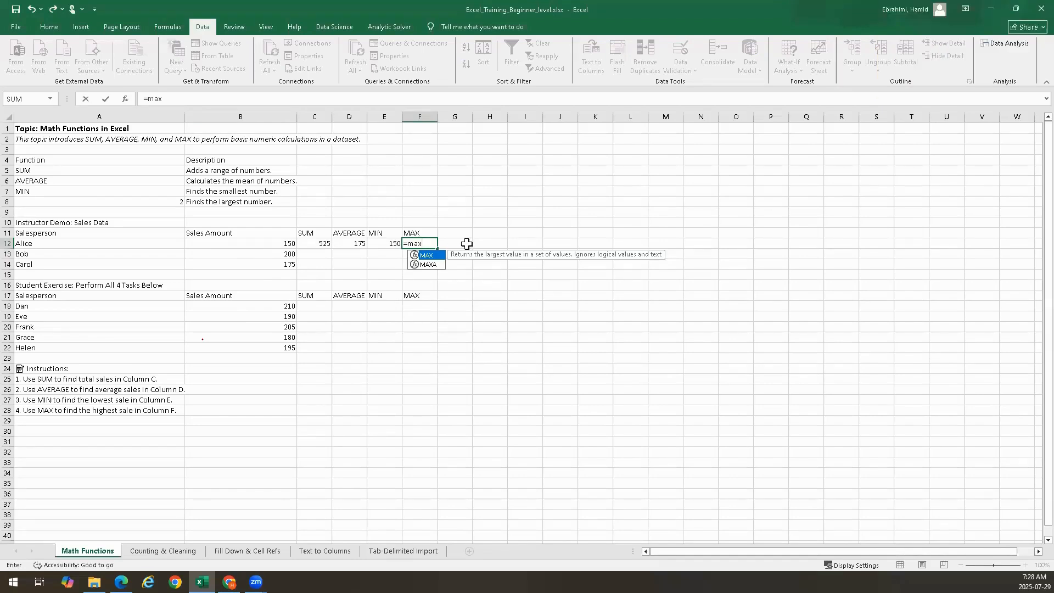
pyautogui.write('(')
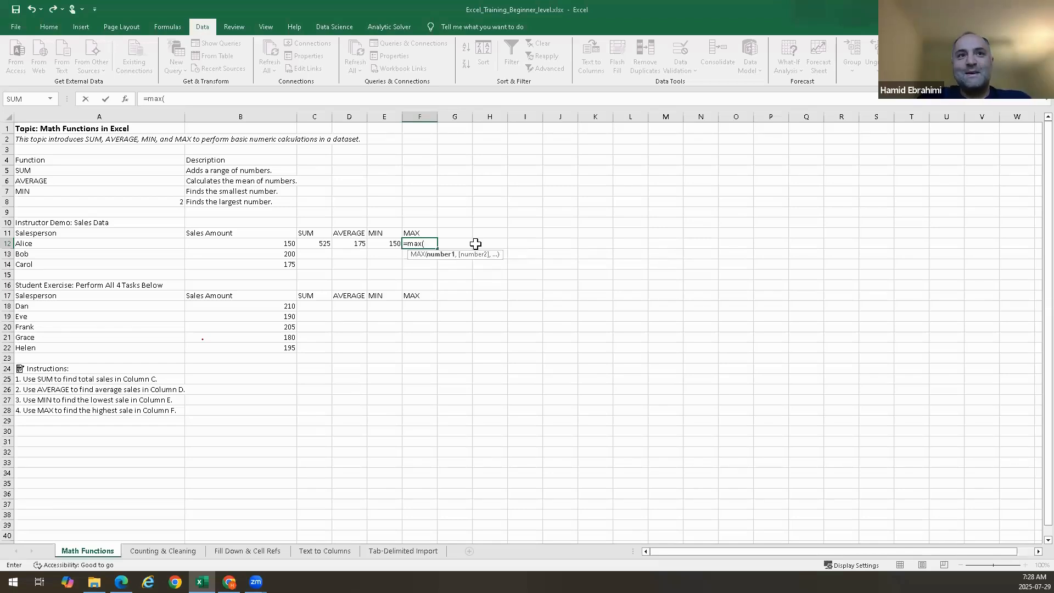
pyautogui.press('BackSpace')
pyautogui.press('Tab')
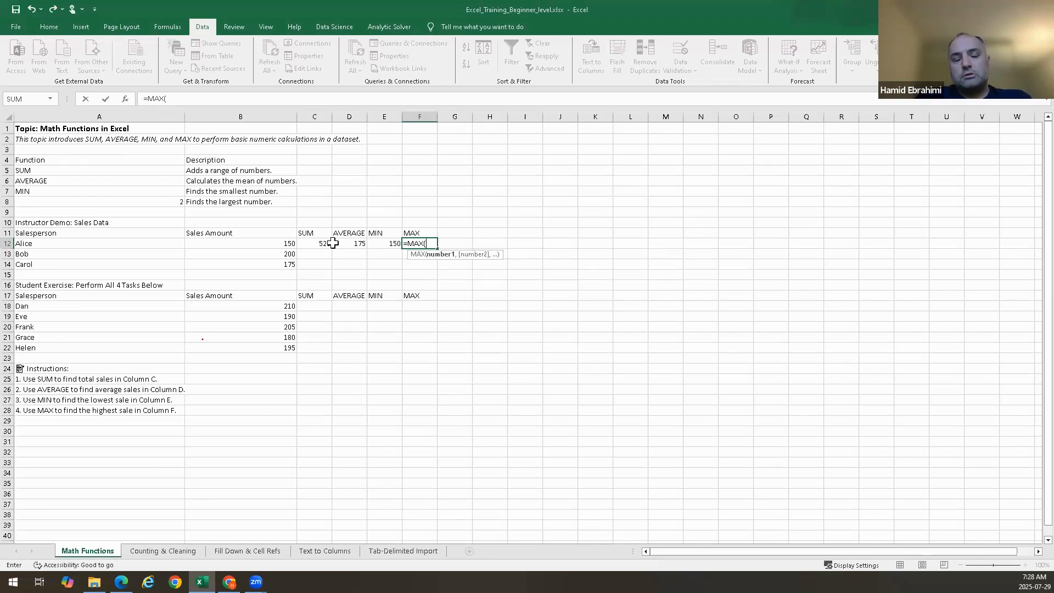
pyautogui.moveTo(276, 245); pyautogui.dragTo(279, 273)
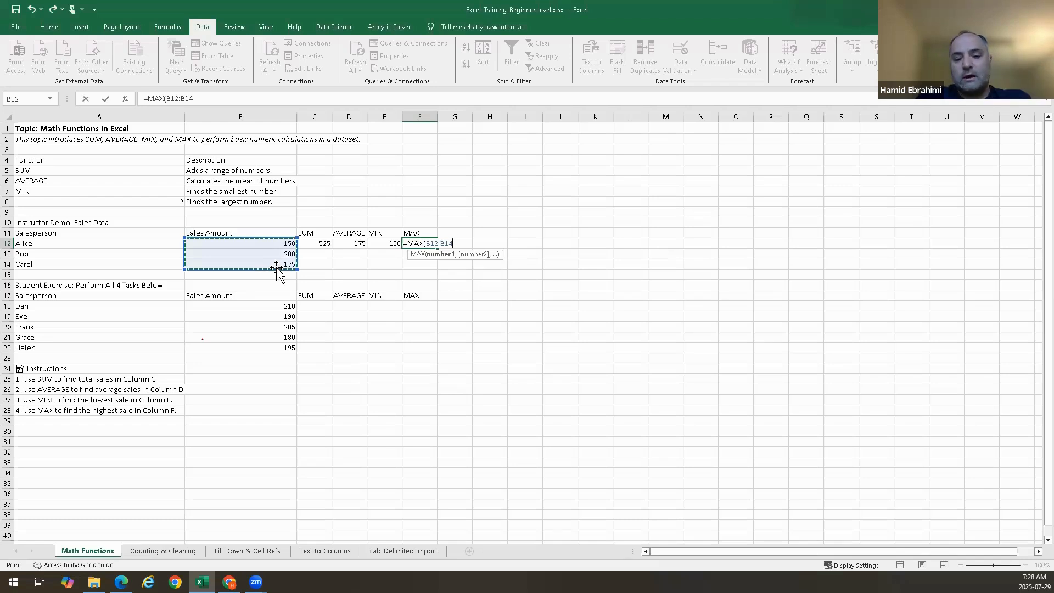
pyautogui.press('Return')
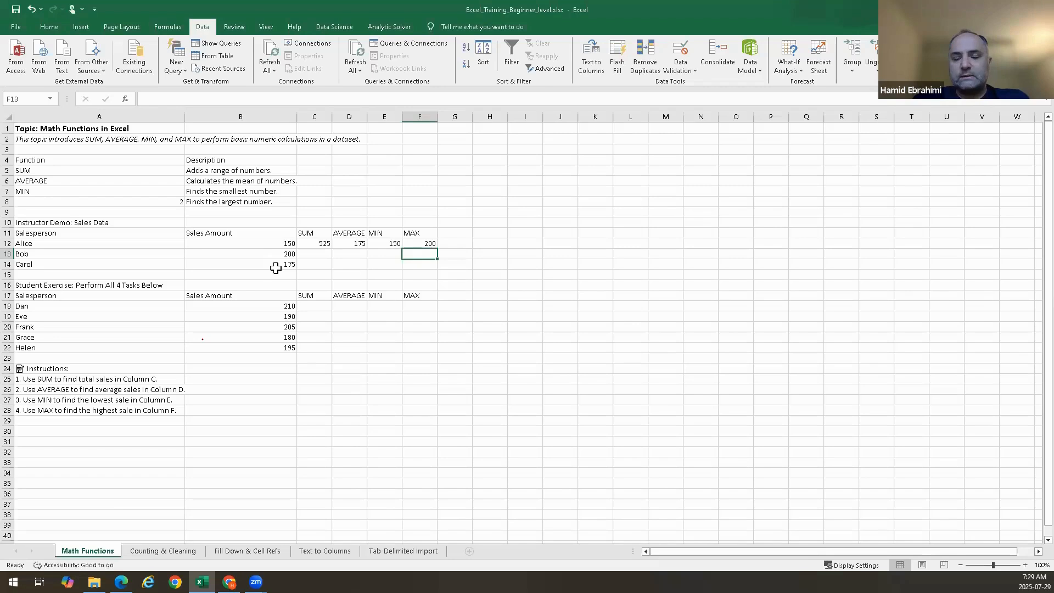
# Select the student exercise result cells C18 to F18 to point out where the tasks go
pyautogui.click(307, 317)
pyautogui.moveTo(301, 306); pyautogui.dragTo(425, 306)
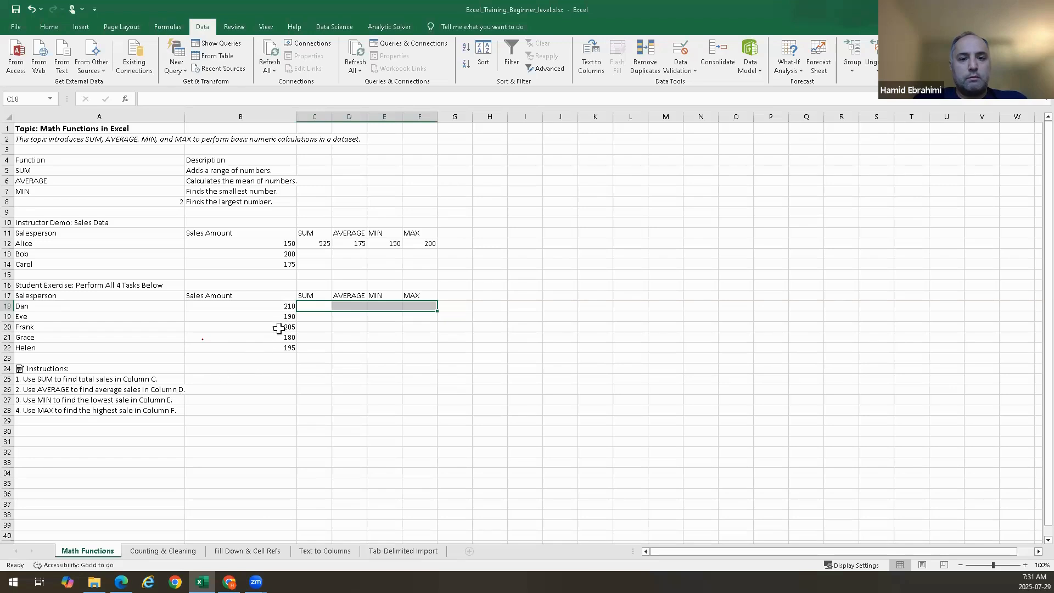
pyautogui.click(315, 308)
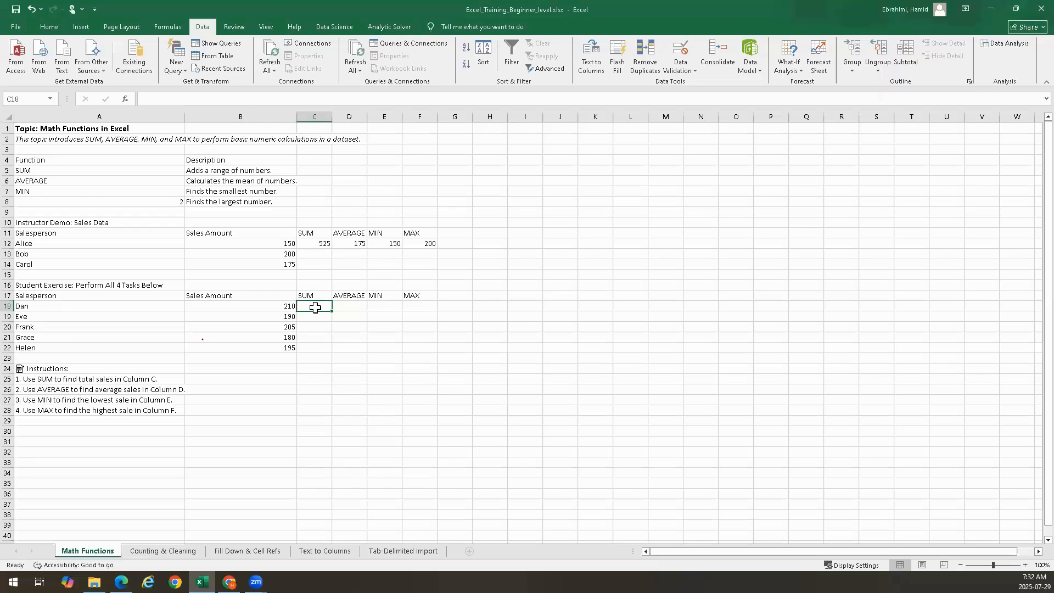
pyautogui.doubleClick(316, 307)
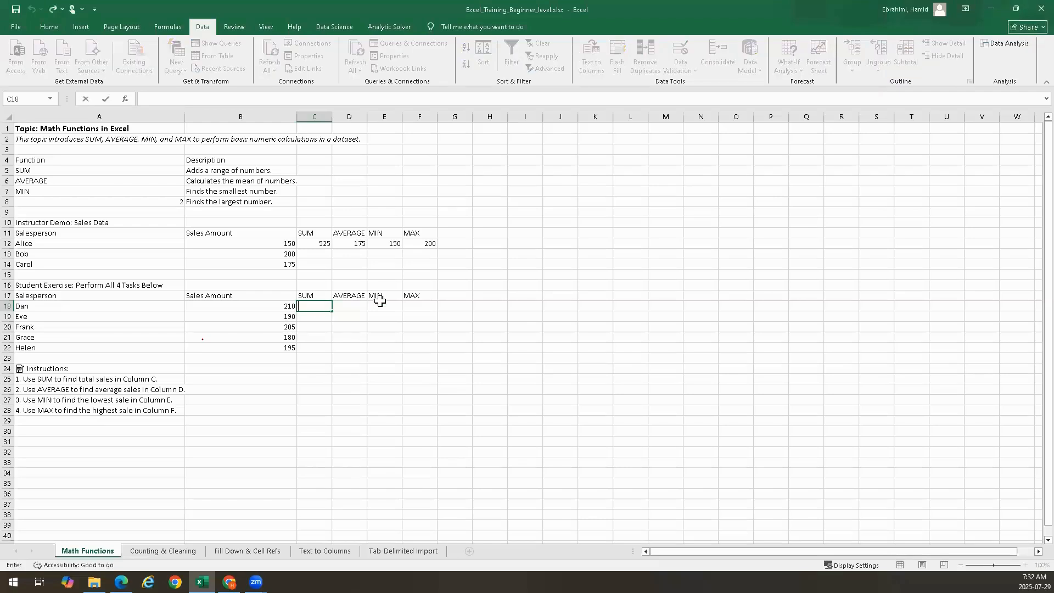
# Enter =MAX(B18:B22) in cell F18 to find the highest sale in the student exercise data
pyautogui.doubleClick(413, 307)
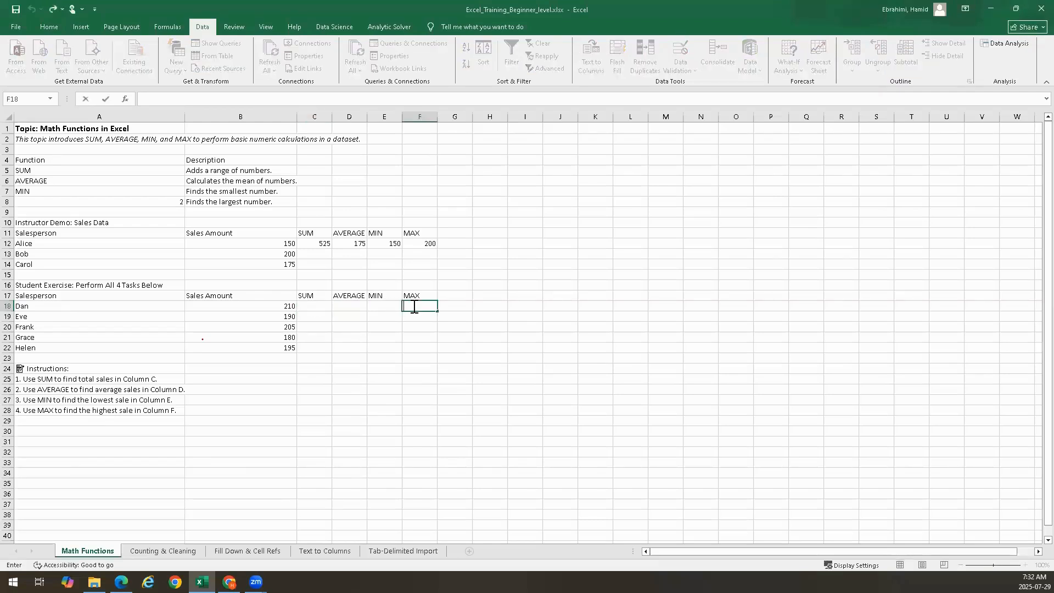
pyautogui.write('=max')
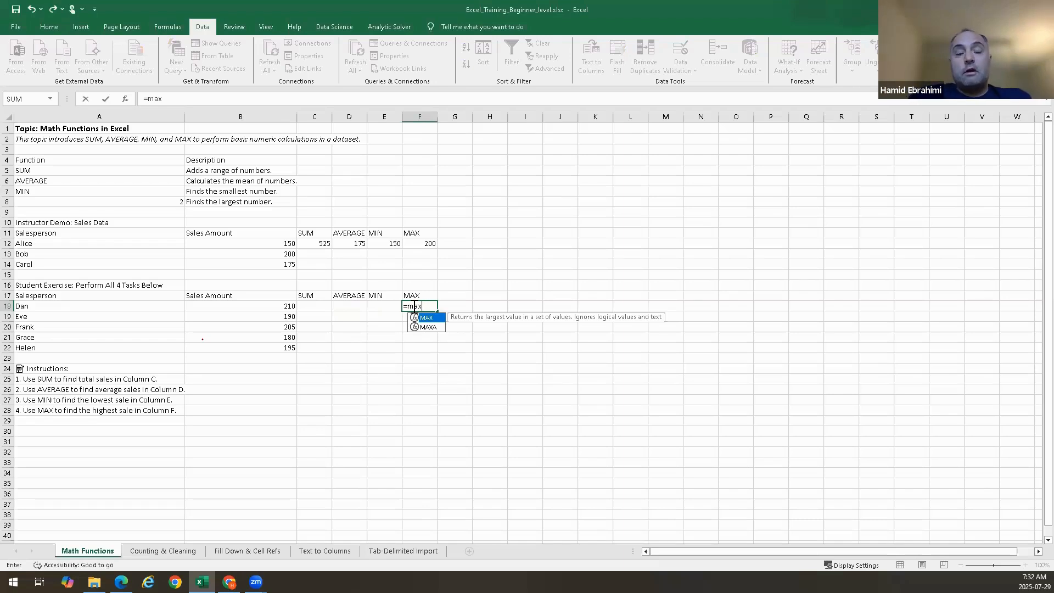
pyautogui.press('Return')
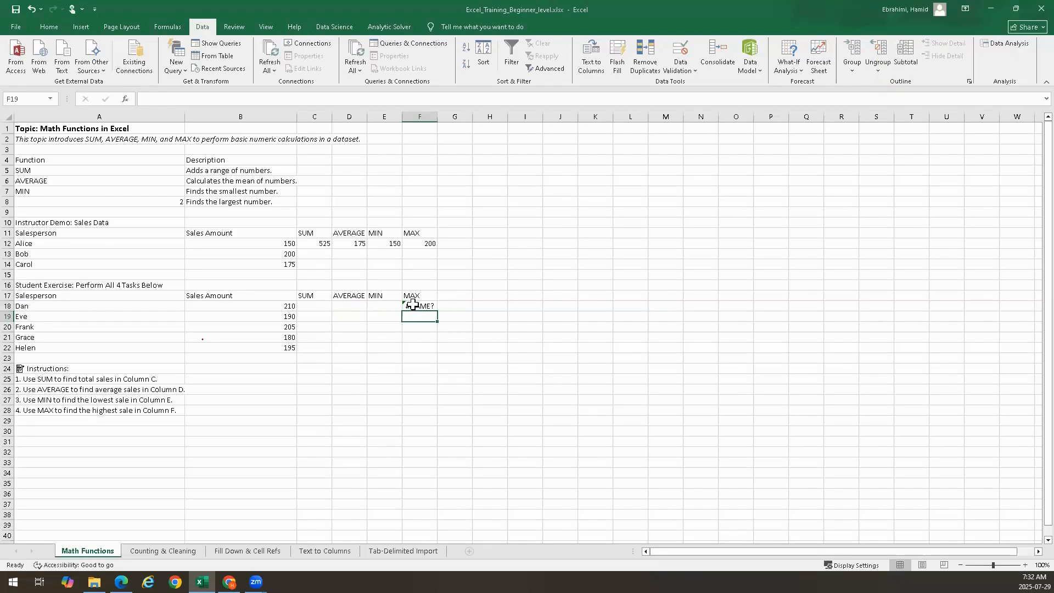
pyautogui.doubleClick(417, 306)
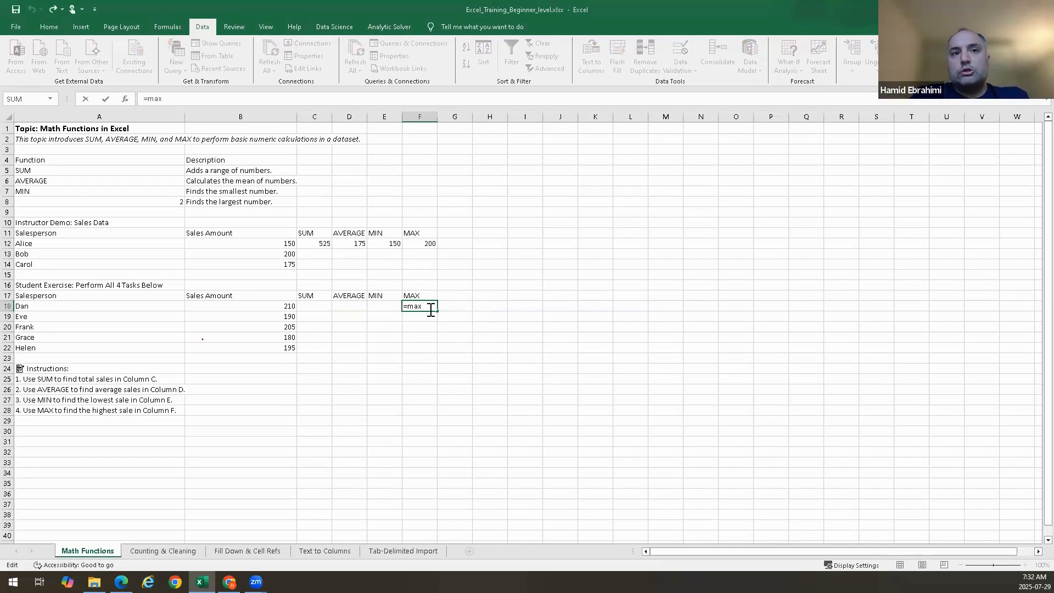
pyautogui.write('(')
pyautogui.click(289, 307)
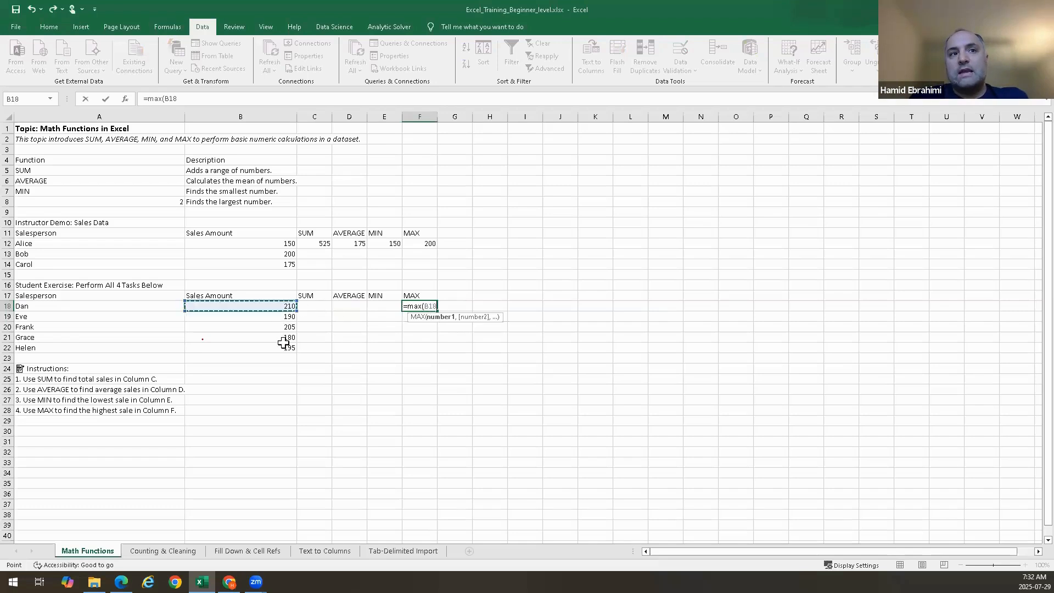
pyautogui.moveTo(283, 342); pyautogui.dragTo(279, 347)
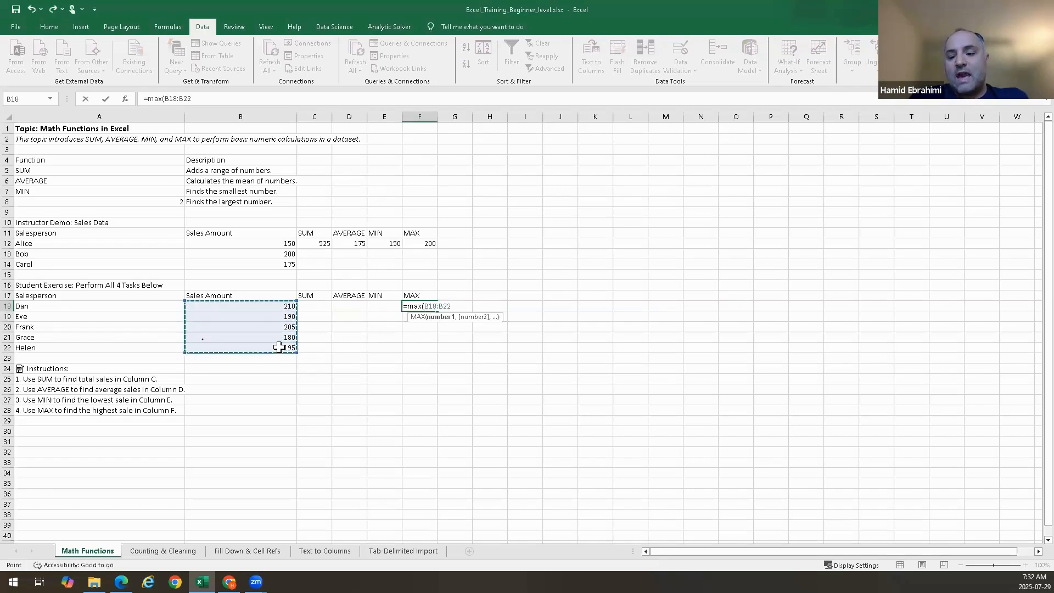
pyautogui.press('Return')
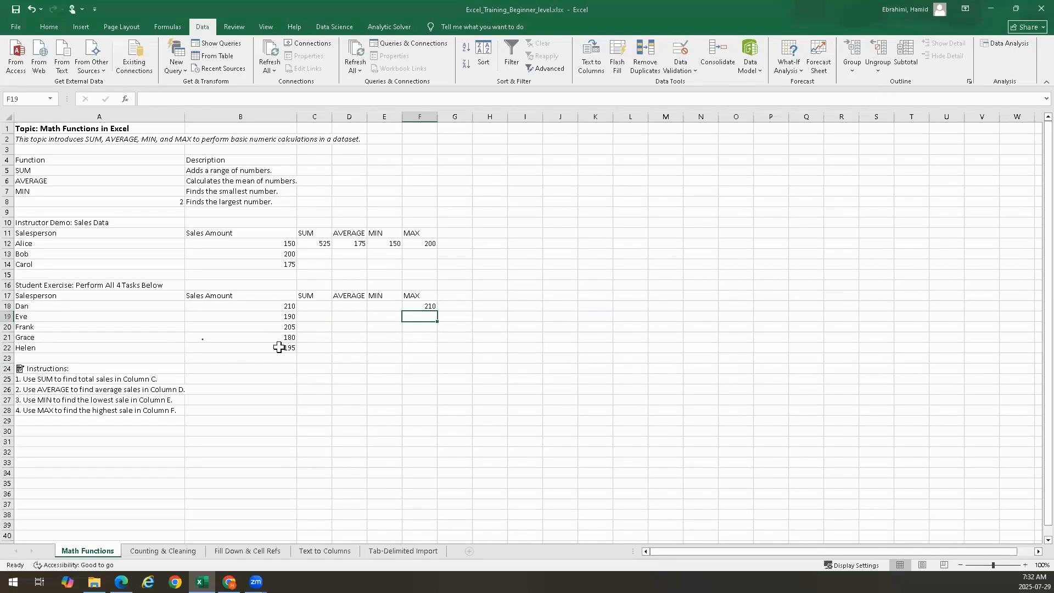
pyautogui.press('Up')
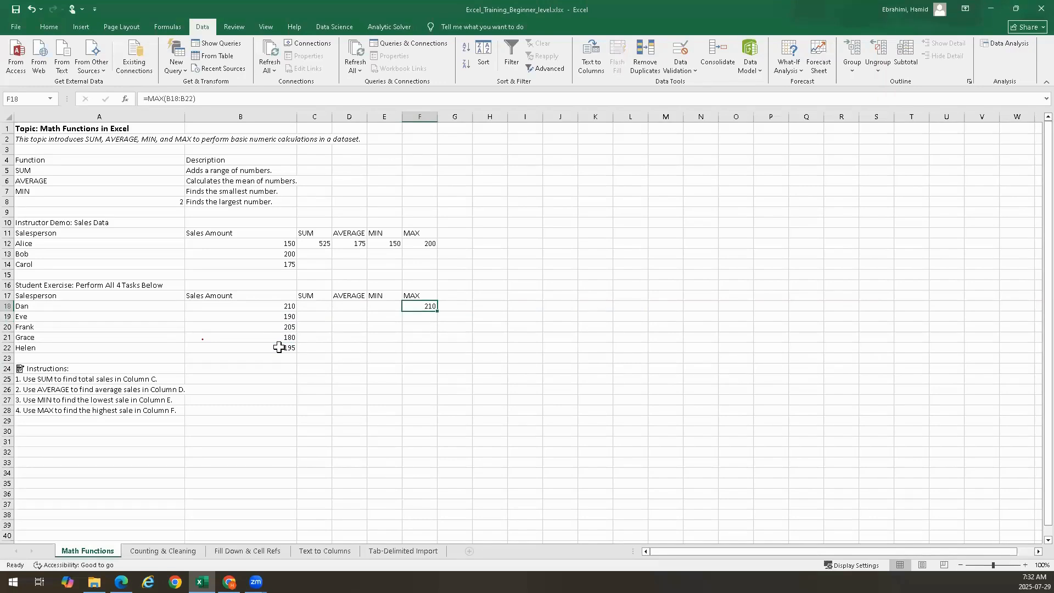
# Try entering =max without a range in cell F18, then clear the cell
pyautogui.press('BackSpace')
pyautogui.write('=max')
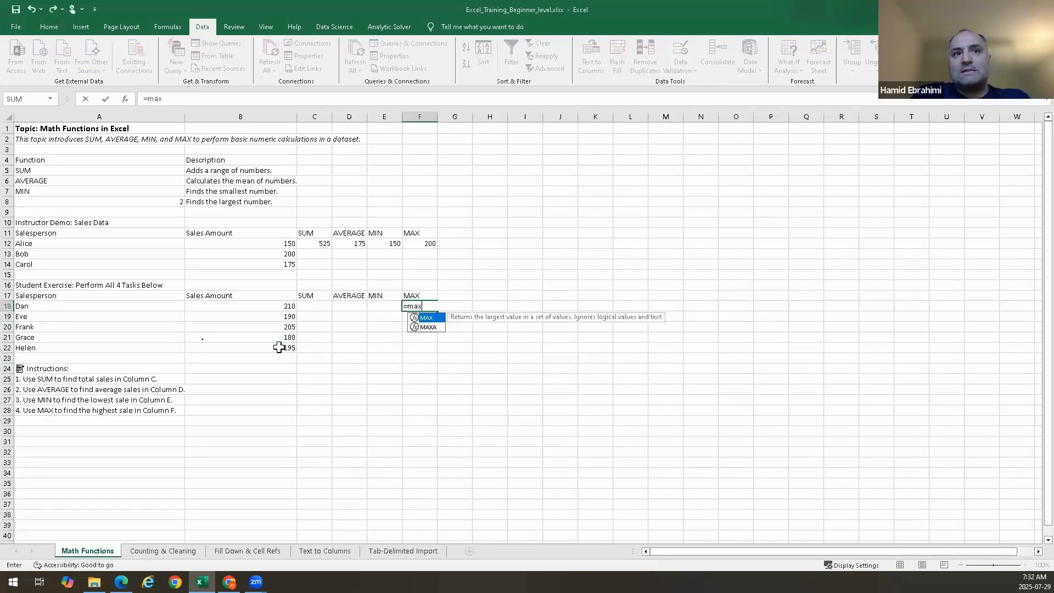
pyautogui.press('Return')
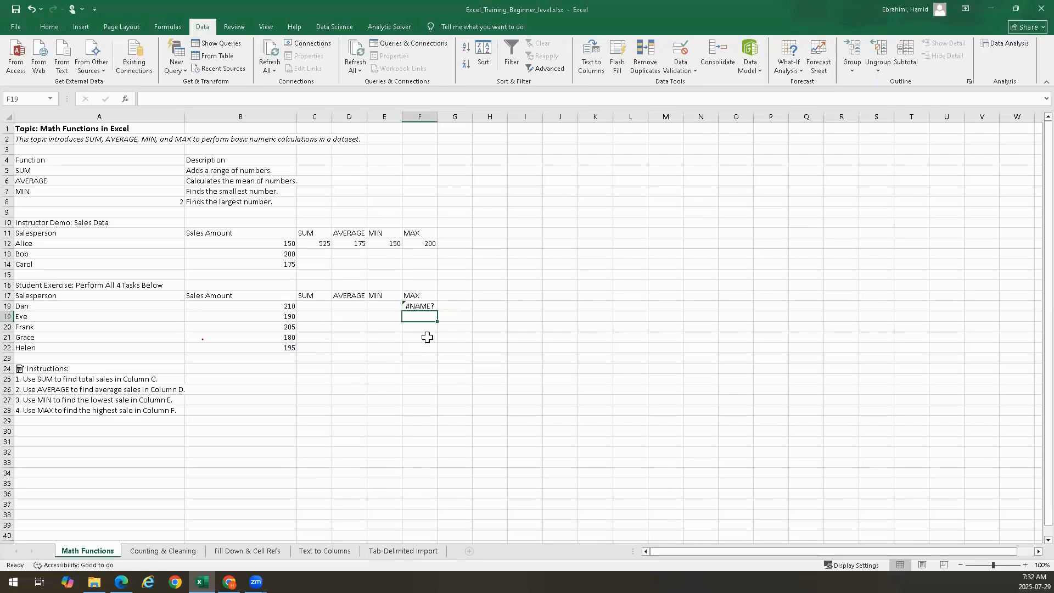
pyautogui.click(420, 306)
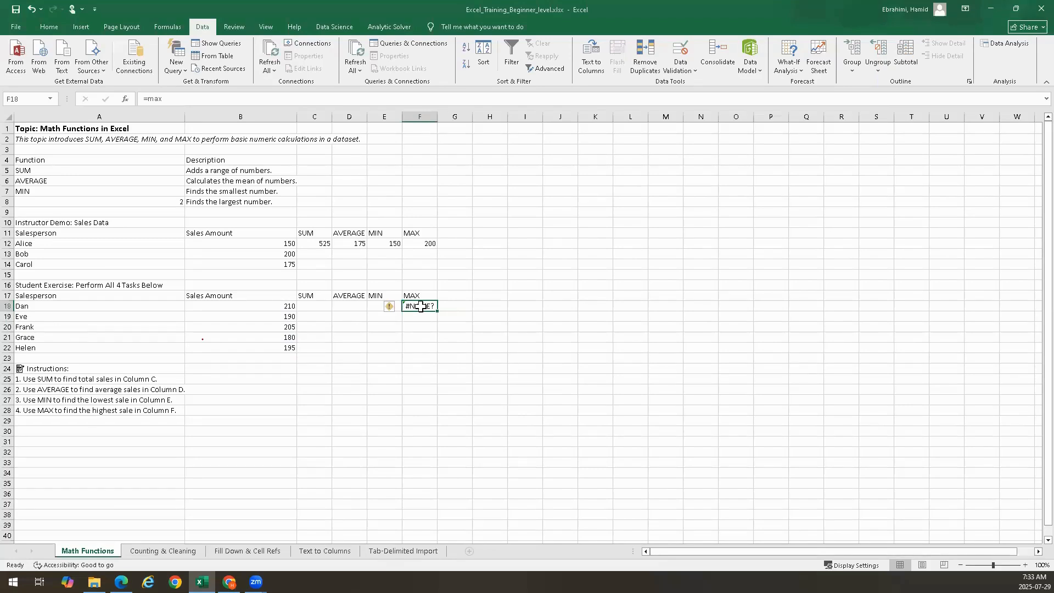
pyautogui.press('Delete')
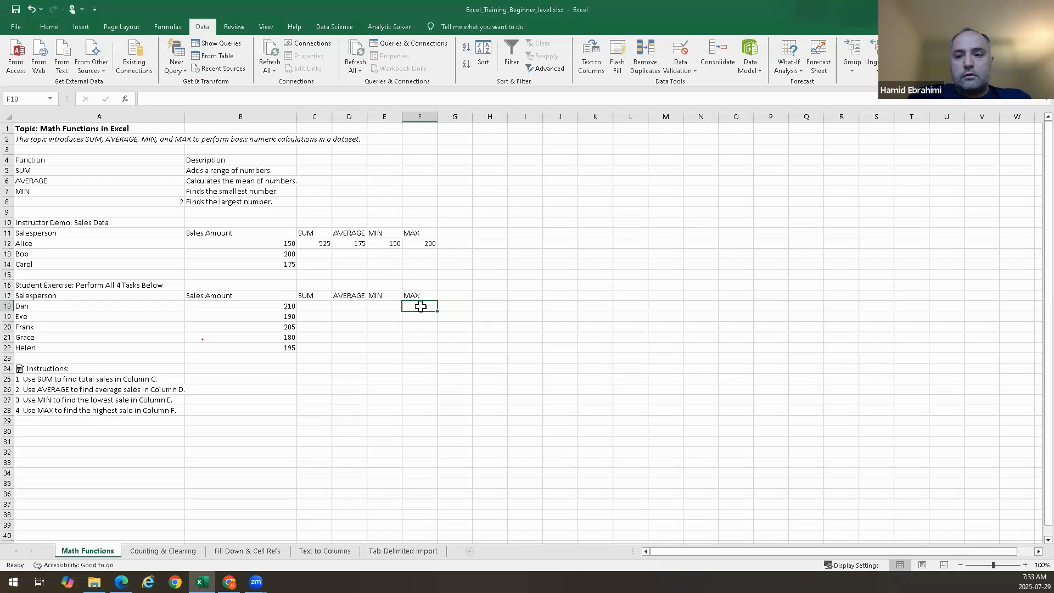
# Enter =MAX(B18:B22) in cell F18 by selecting the student sales amounts B18 to B22
pyautogui.write('=')
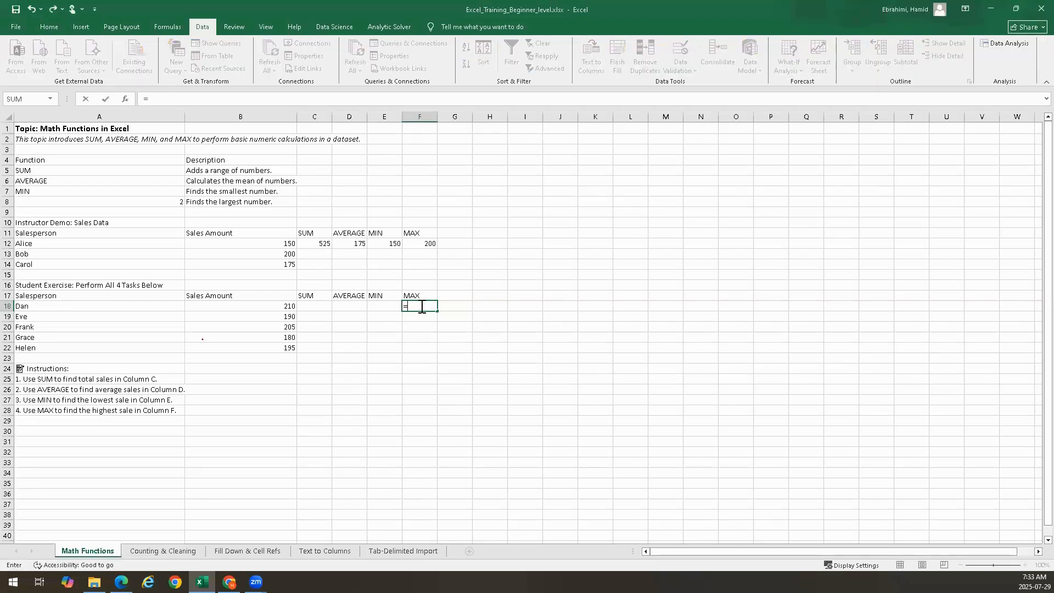
pyautogui.write('max')
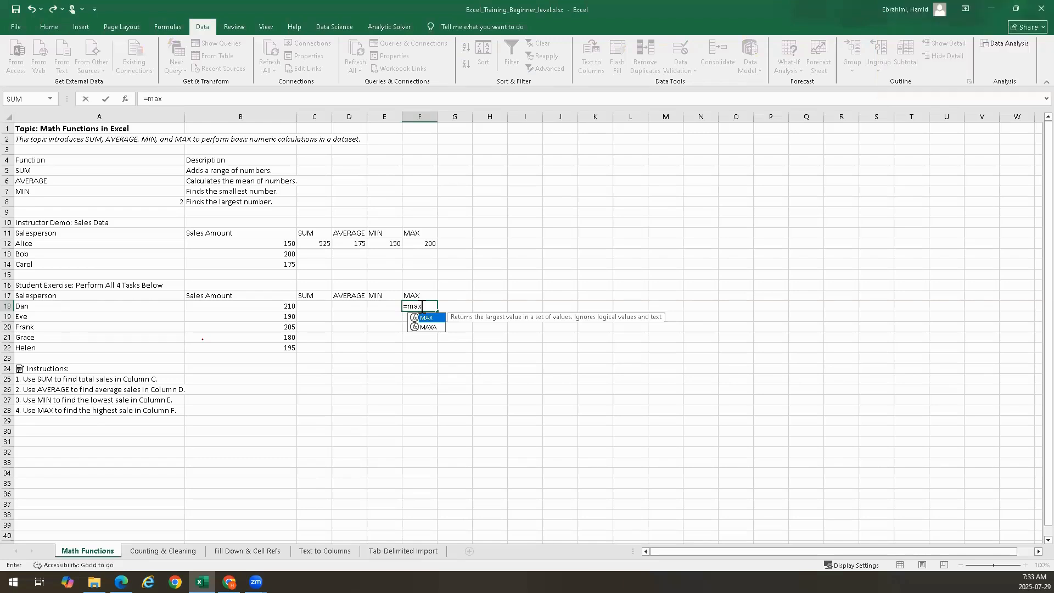
pyautogui.press('BackSpace')
pyautogui.press('BackSpace')
pyautogui.press('BackSpace')
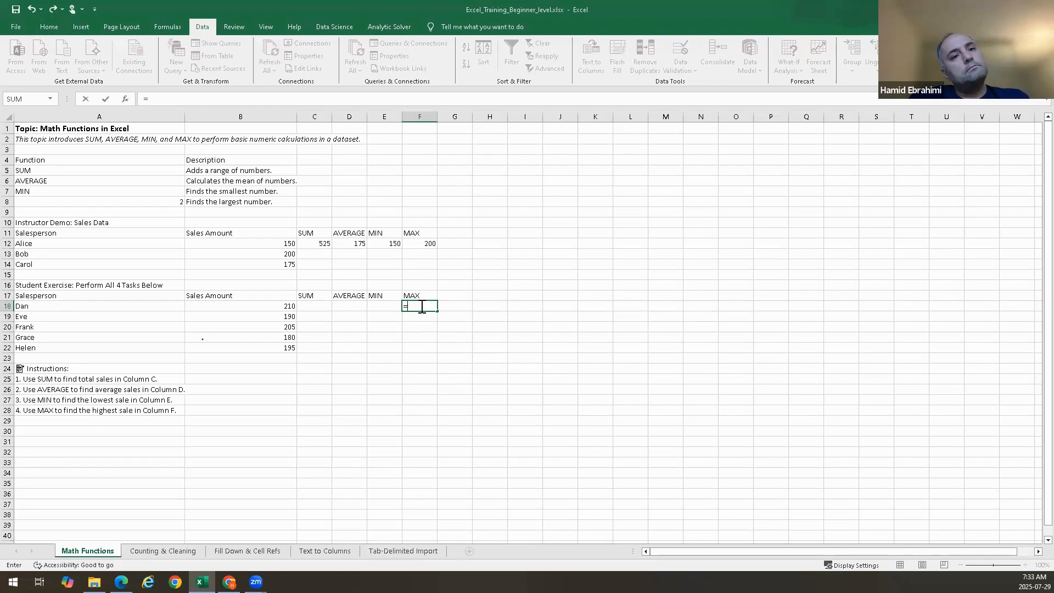
pyautogui.write('max')
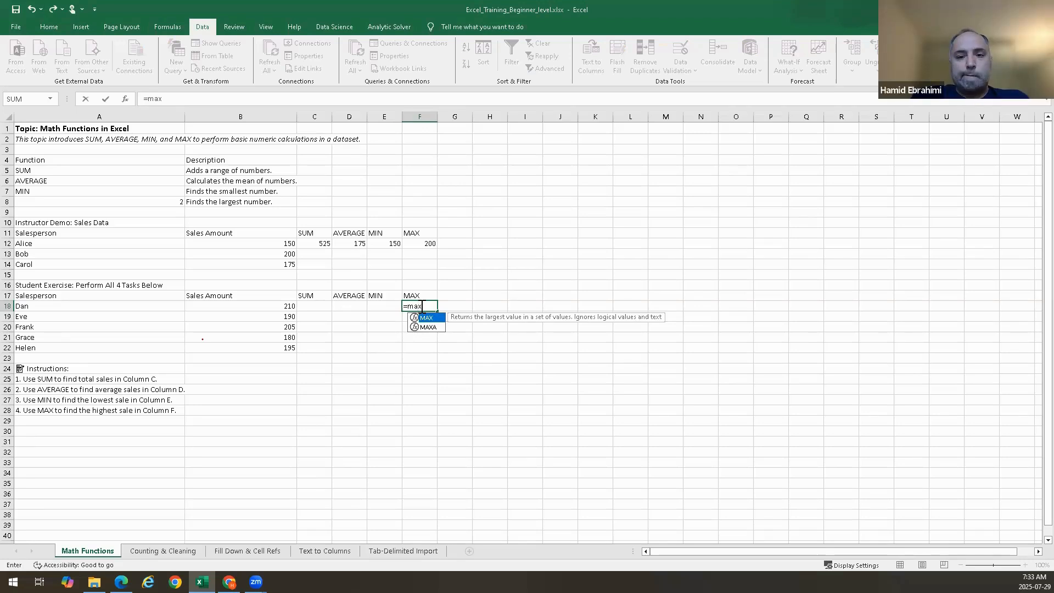
pyautogui.write('(')
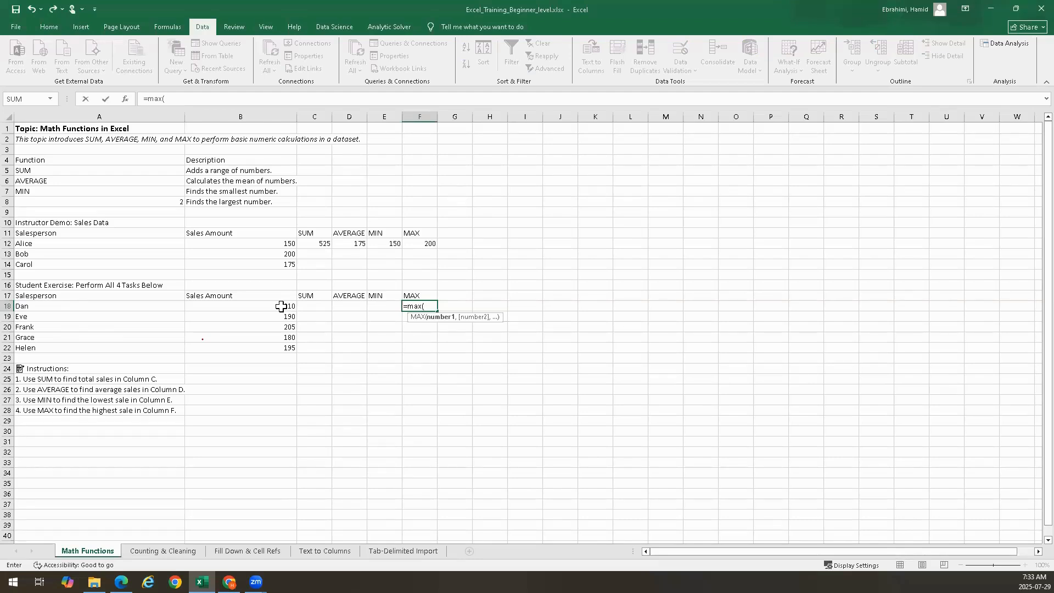
pyautogui.moveTo(281, 306); pyautogui.dragTo(281, 347)
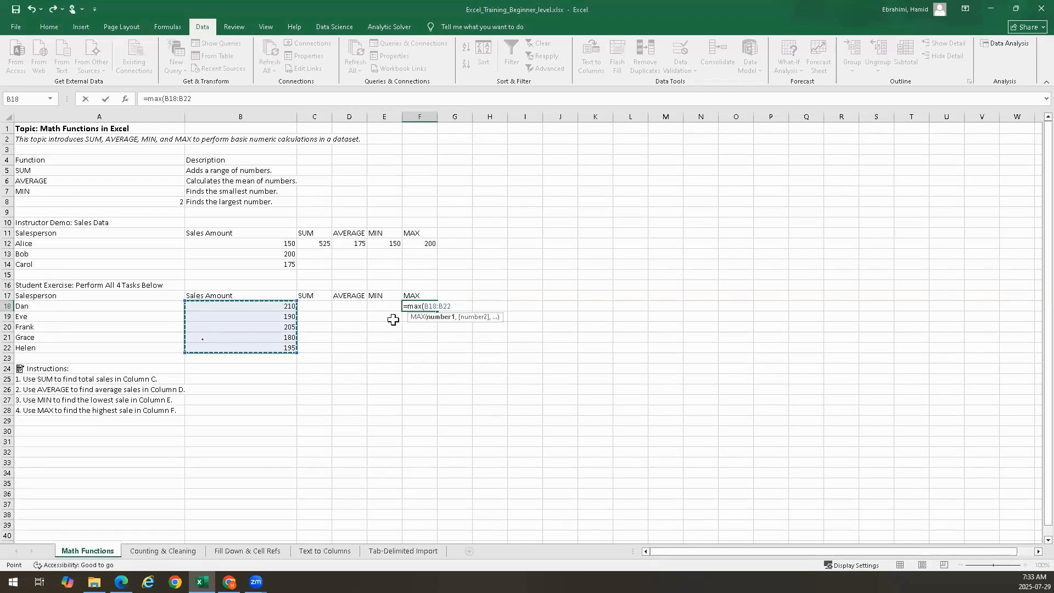
pyautogui.press('Tab')
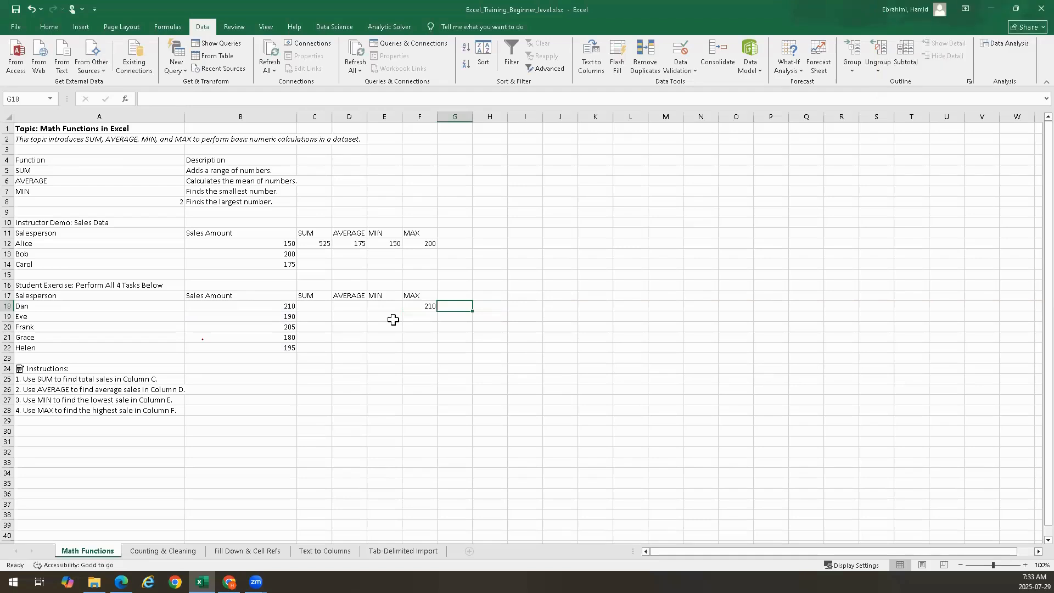
# Retype the MAX formula in F18, picking B18 and extending the range down to B22
pyautogui.doubleClick(423, 306)
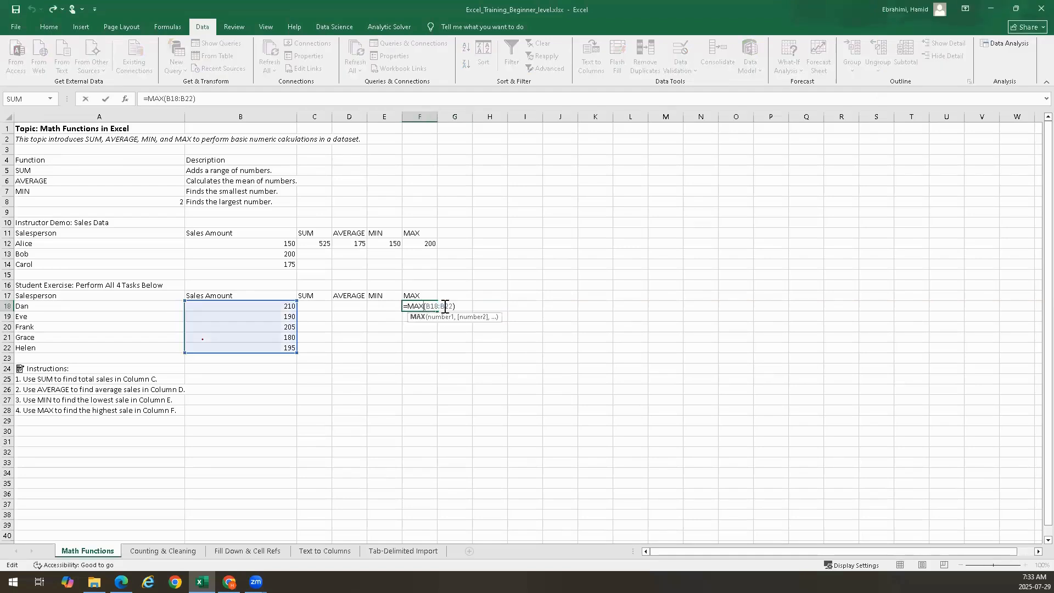
pyautogui.moveTo(456, 306); pyautogui.dragTo(390, 308)
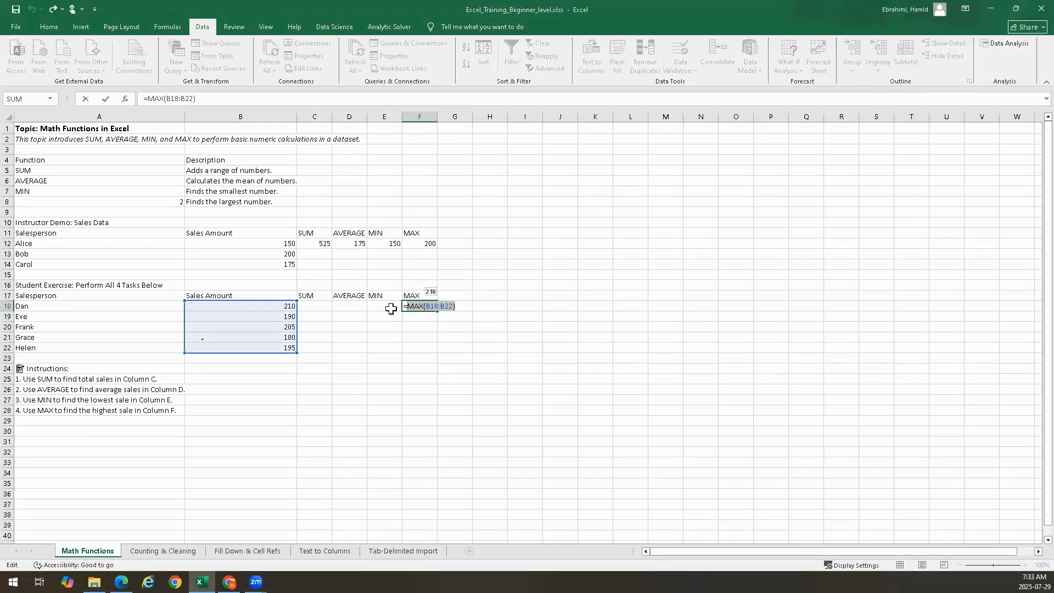
pyautogui.press('BackSpace')
pyautogui.write('max(')
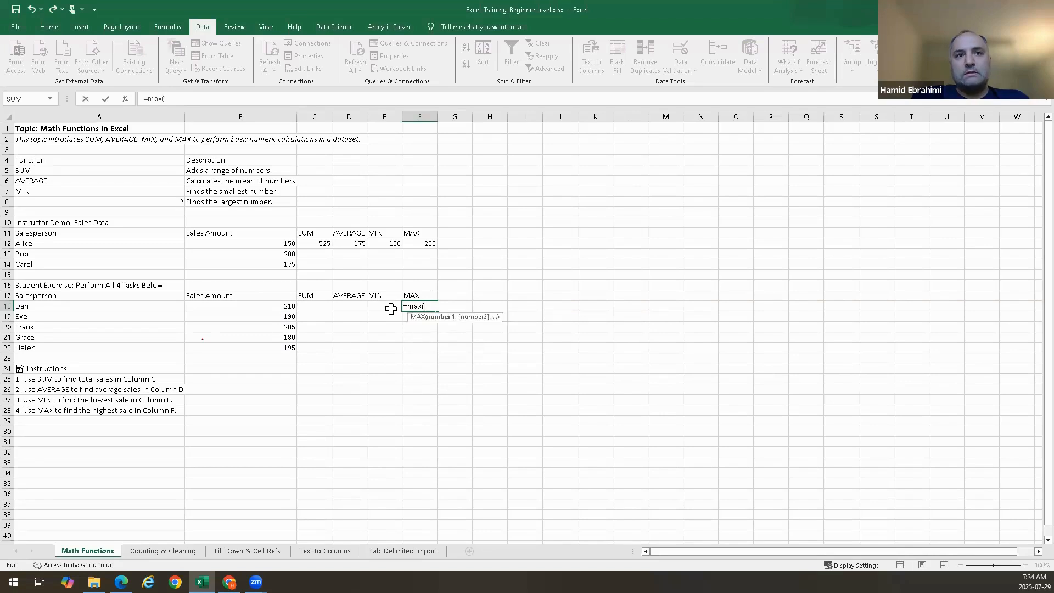
pyautogui.click(281, 306)
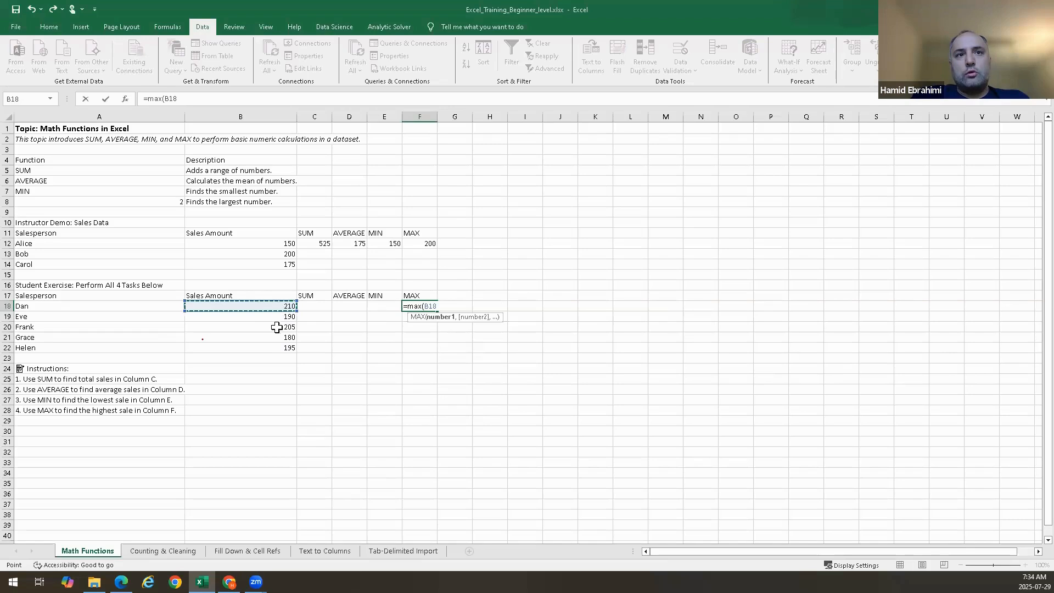
pyautogui.moveTo(276, 327); pyautogui.dragTo(275, 348)
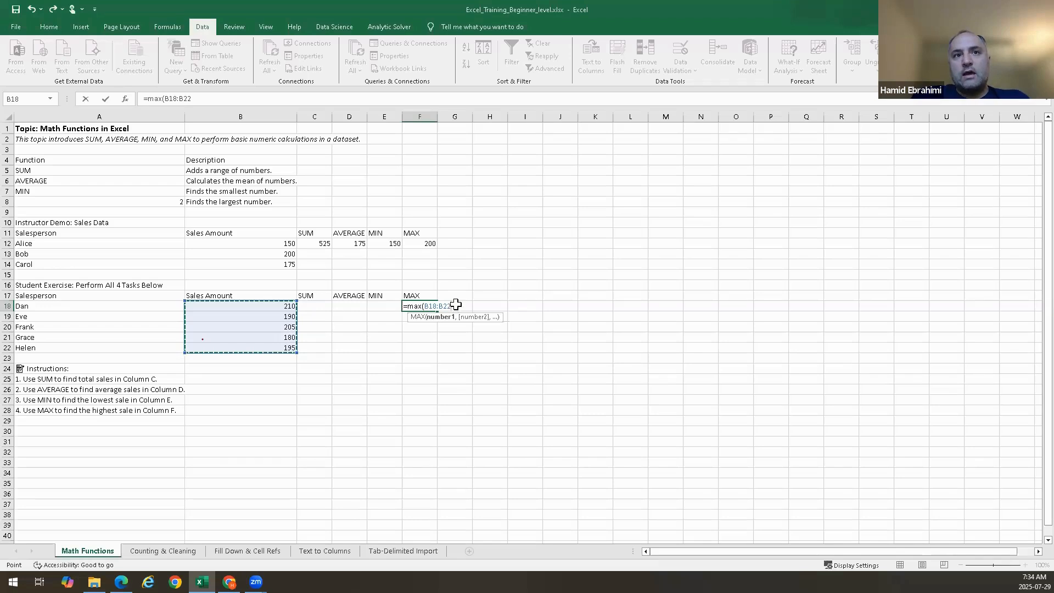
pyautogui.press('Tab')
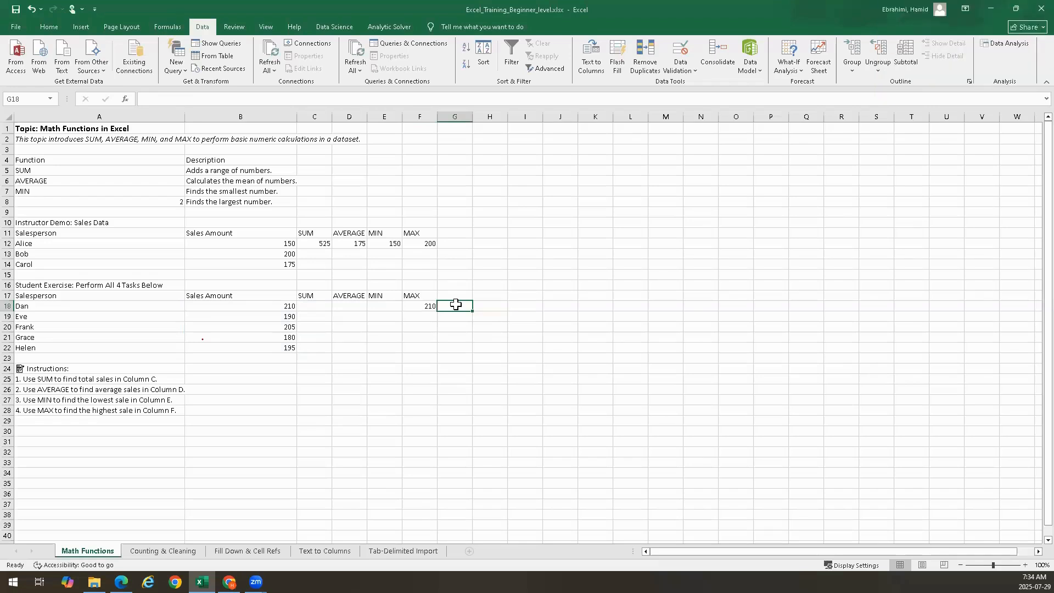
# Rewrite F18 as =MAX(B18,B19,B20,B21,B22), listing each sales cell separately
pyautogui.press('Left')
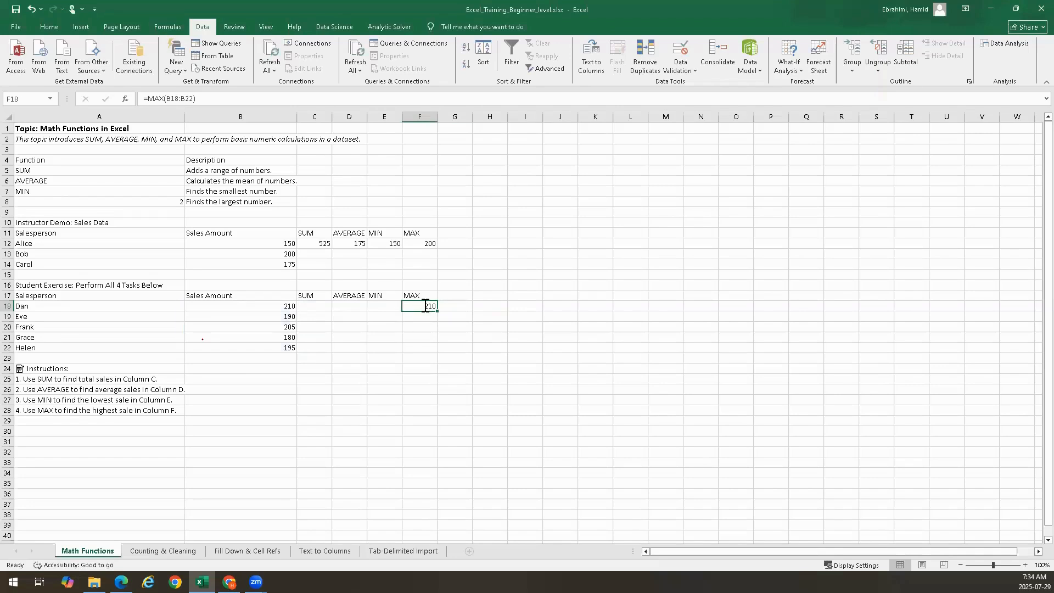
pyautogui.doubleClick(428, 305)
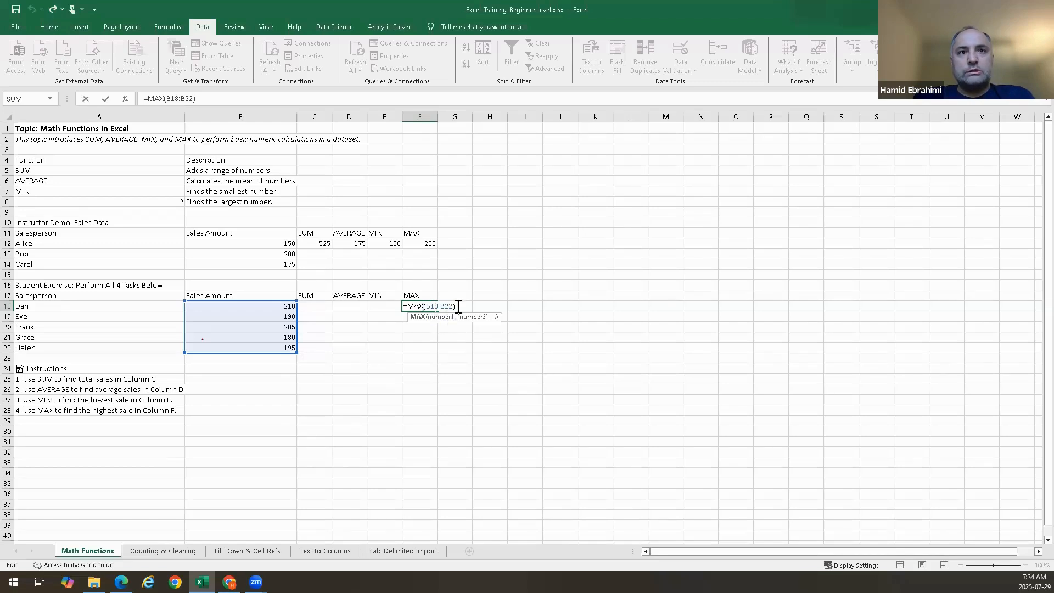
pyautogui.moveTo(455, 306); pyautogui.dragTo(407, 307)
pyautogui.press('BackSpace')
pyautogui.write('ma')
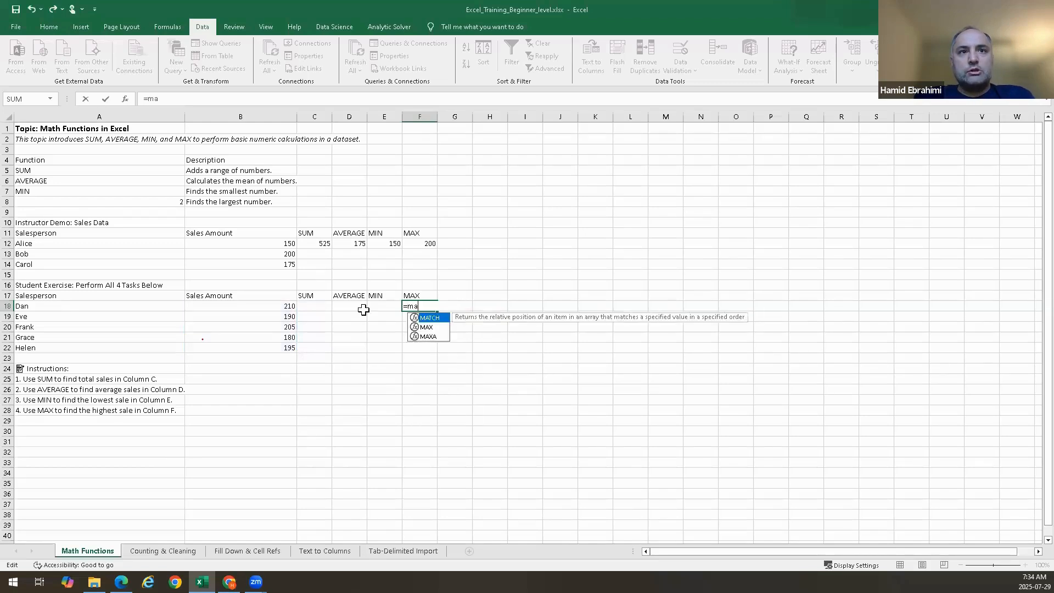
pyautogui.write('x(')
pyautogui.click(283, 307)
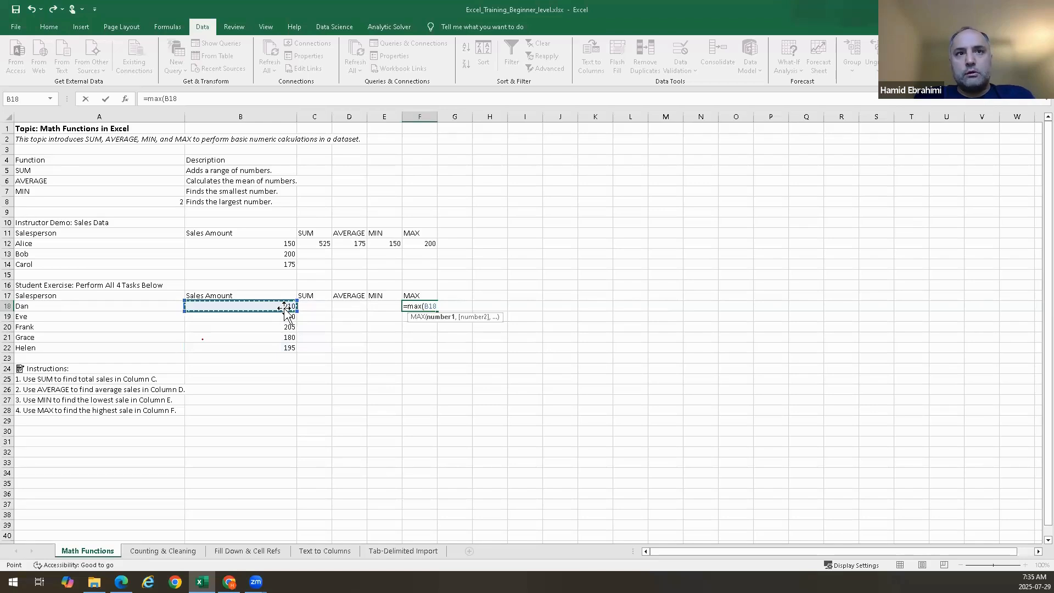
pyautogui.write(',')
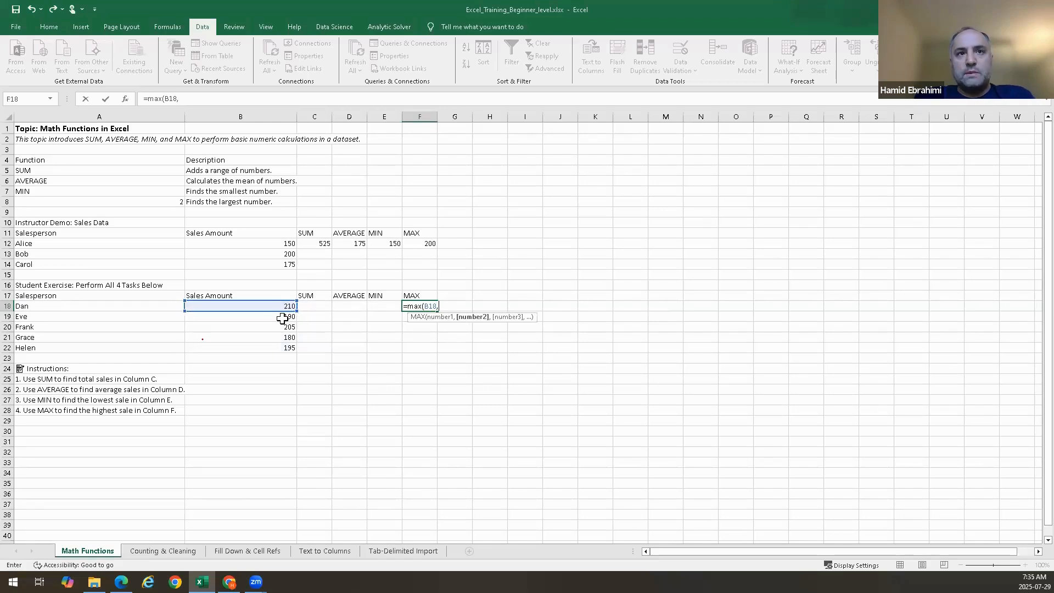
pyautogui.click(277, 317)
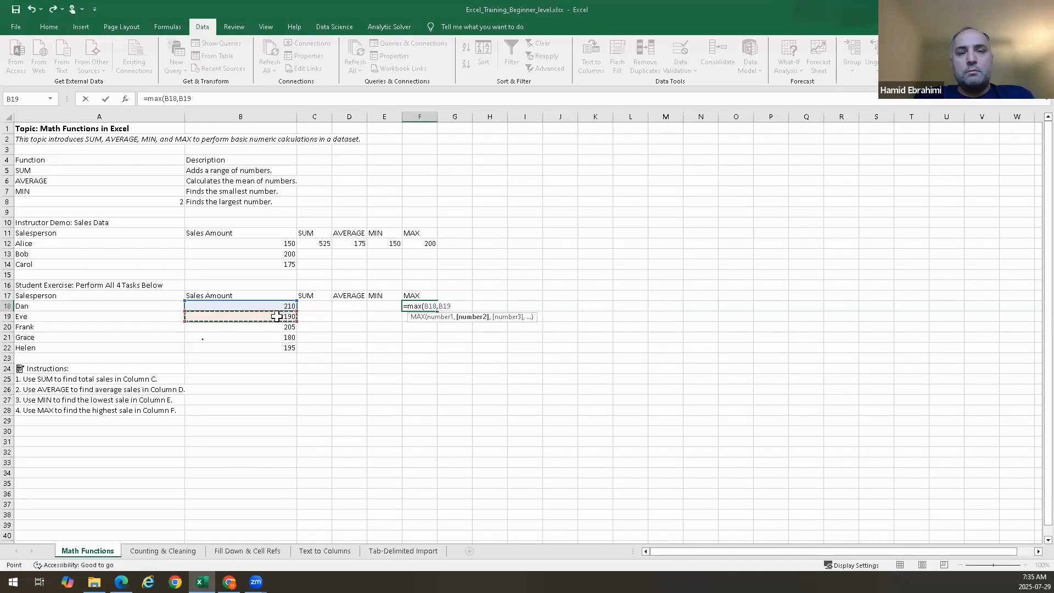
pyautogui.write(',')
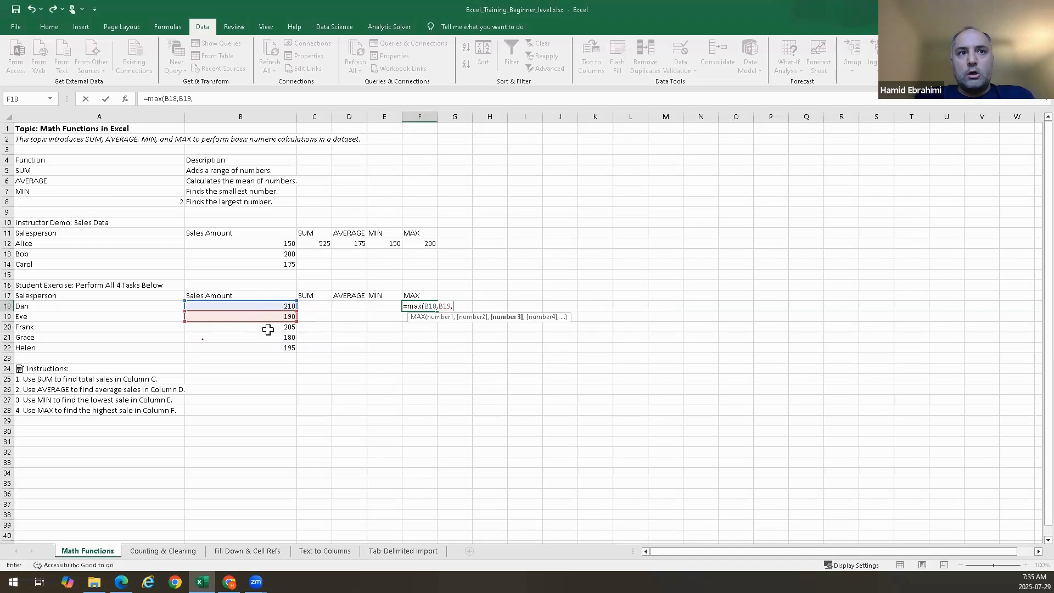
pyautogui.click(269, 328)
pyautogui.write(',')
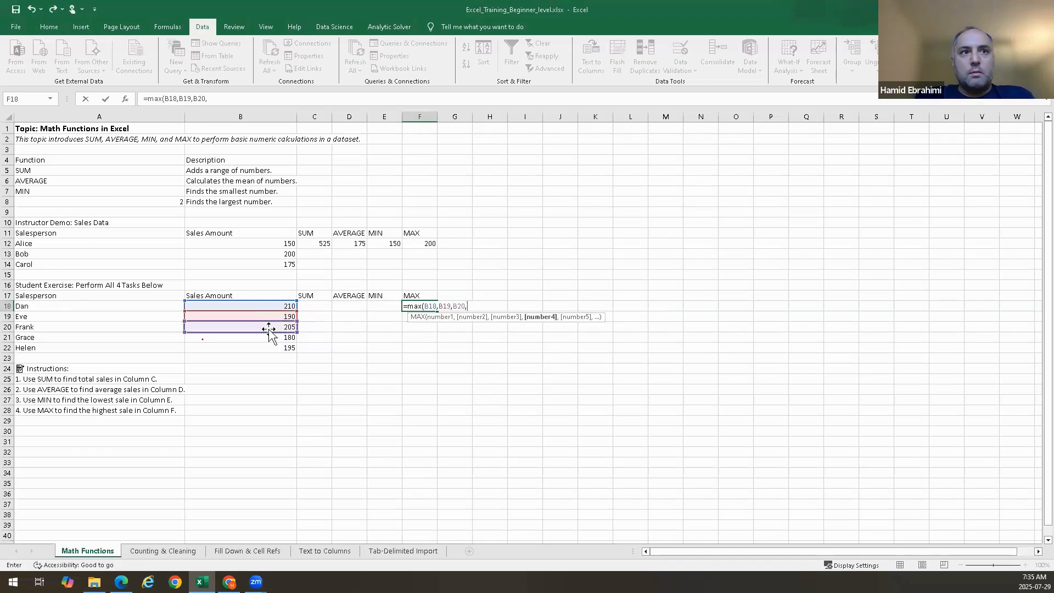
pyautogui.click(270, 338)
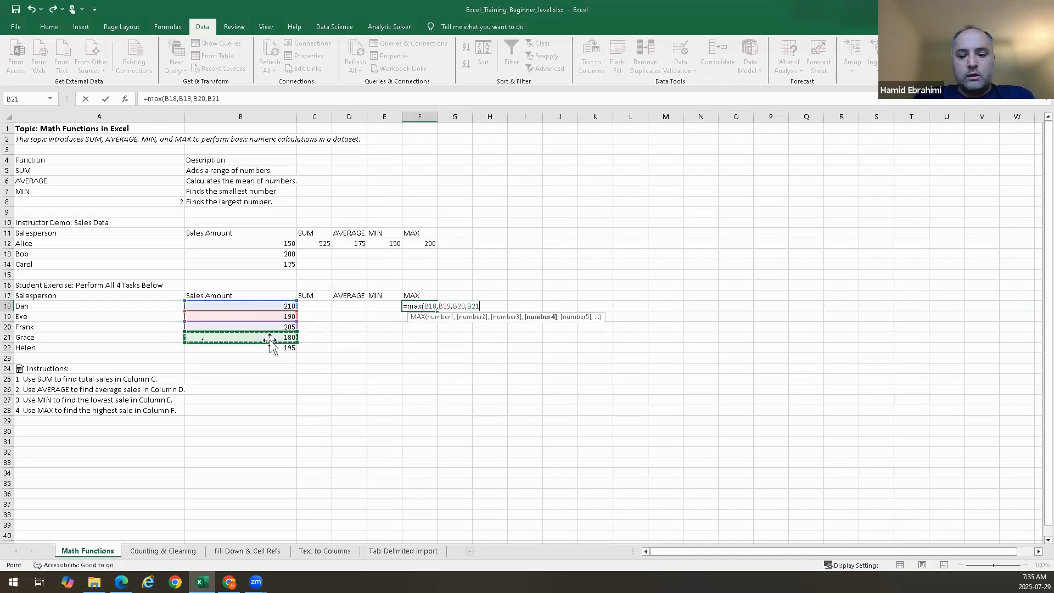
pyautogui.write(',')
pyautogui.click(274, 349)
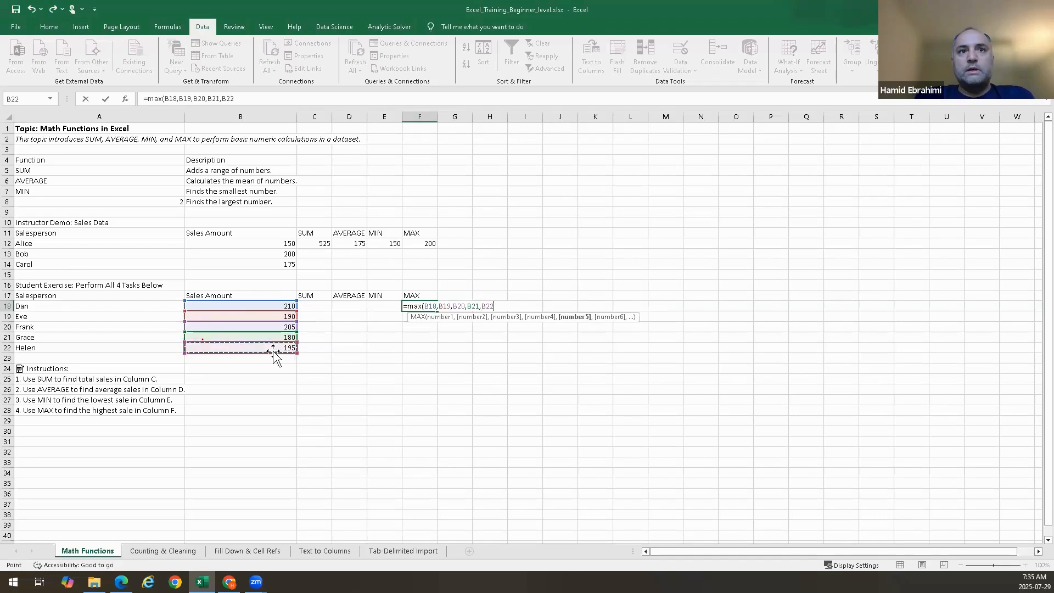
pyautogui.write(')')
pyautogui.press('Return')
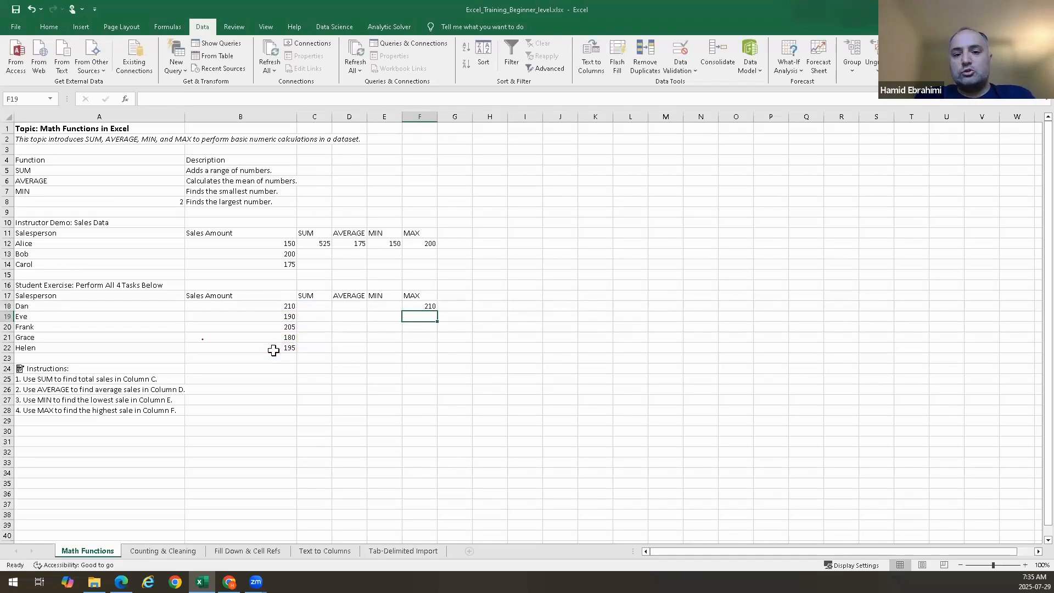
# Replace the formula in F18 with =MAX(B18:B22) using the B18 to B22 range
pyautogui.press('Up')
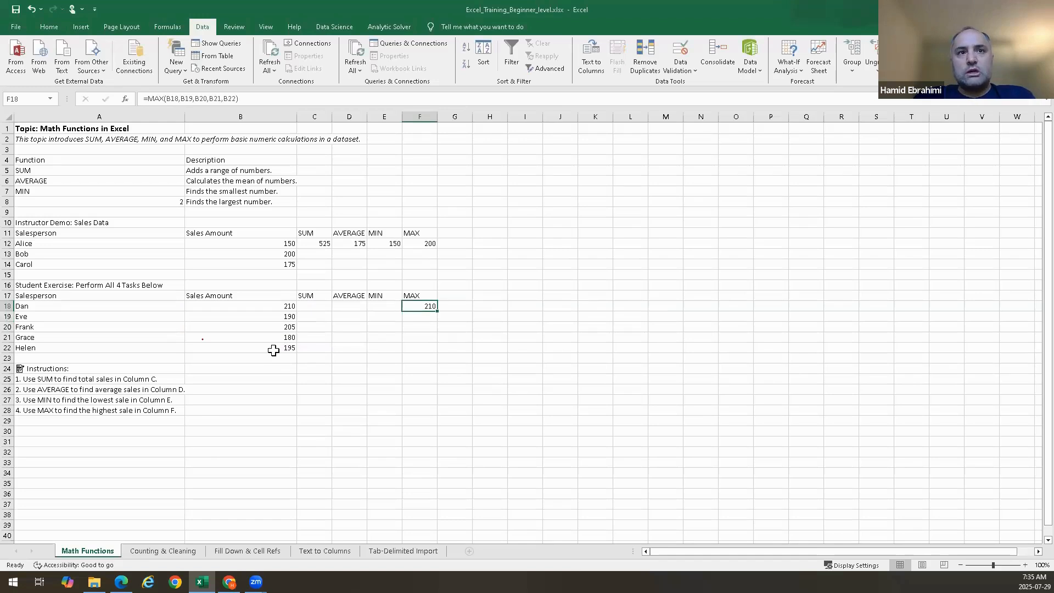
pyautogui.write('=max(')
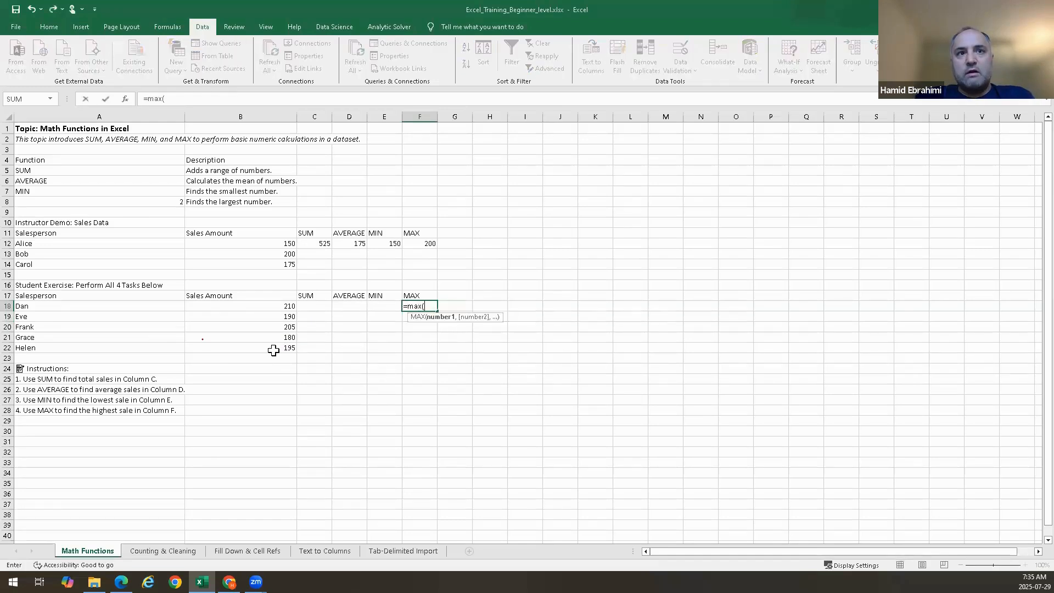
pyautogui.moveTo(271, 306); pyautogui.dragTo(272, 347)
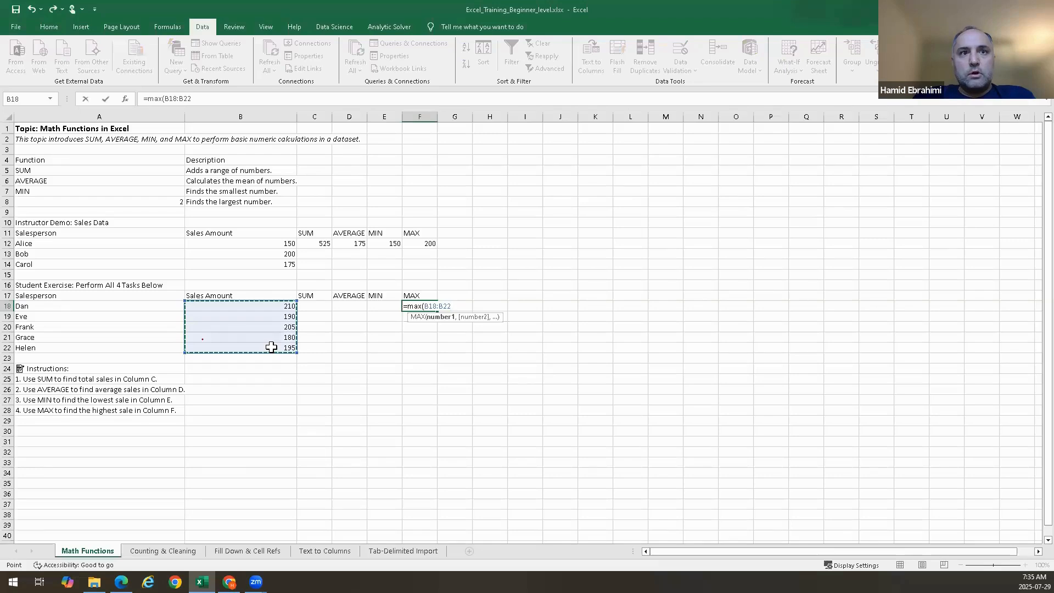
pyautogui.press('Return')
# Enter =SUM(B18:B22) in C18 to total the student sales amounts in B18 to B22
pyautogui.press('Up')
pyautogui.press('Left')
pyautogui.press('Left')
pyautogui.press('Left')
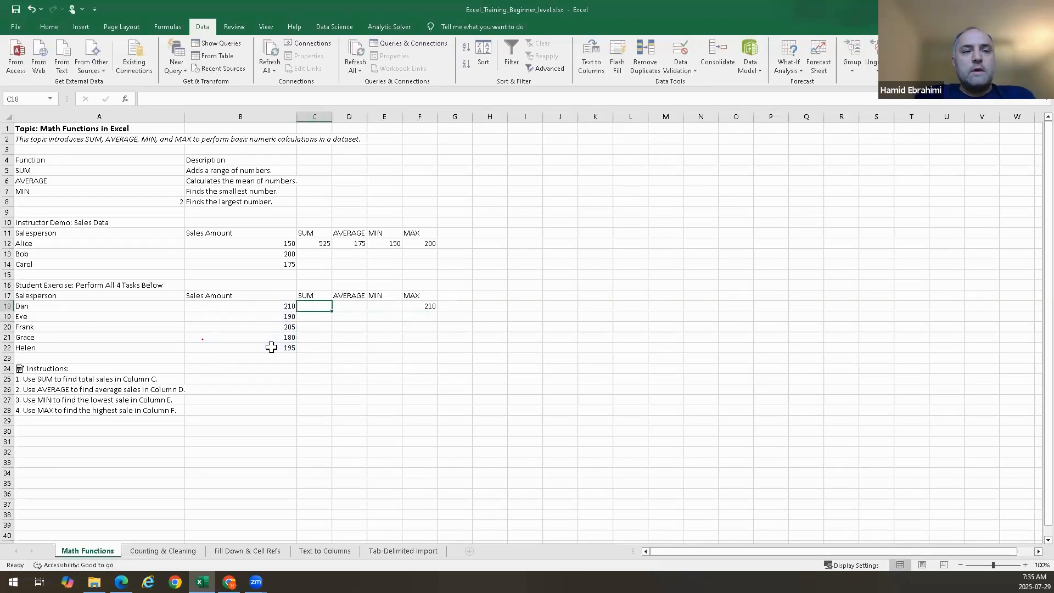
pyautogui.write('=sum')
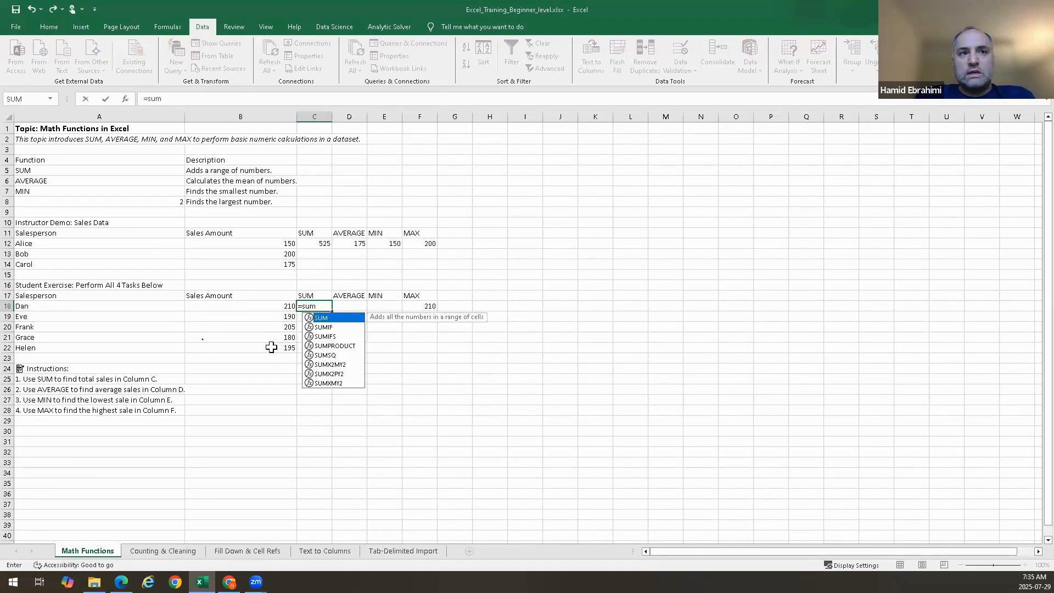
pyautogui.press('Tab')
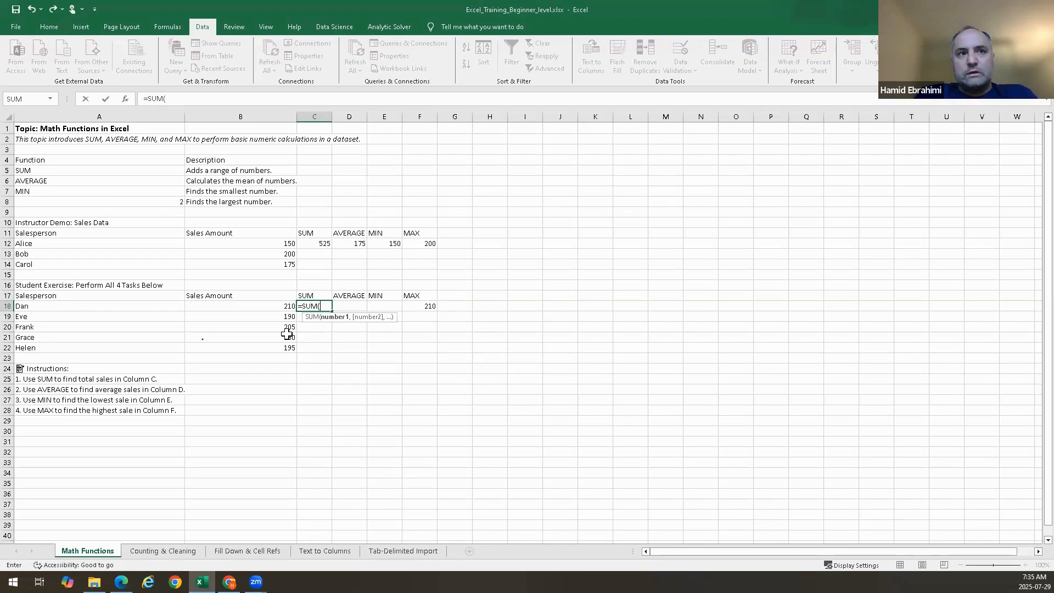
pyautogui.press('BackSpace')
pyautogui.write('(')
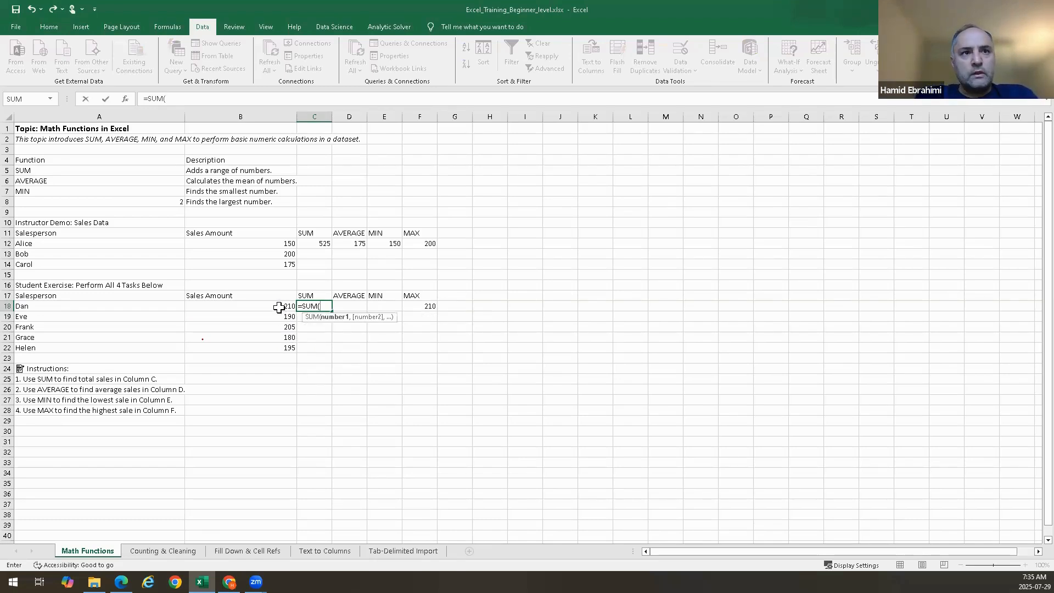
pyautogui.moveTo(279, 307); pyautogui.dragTo(277, 347)
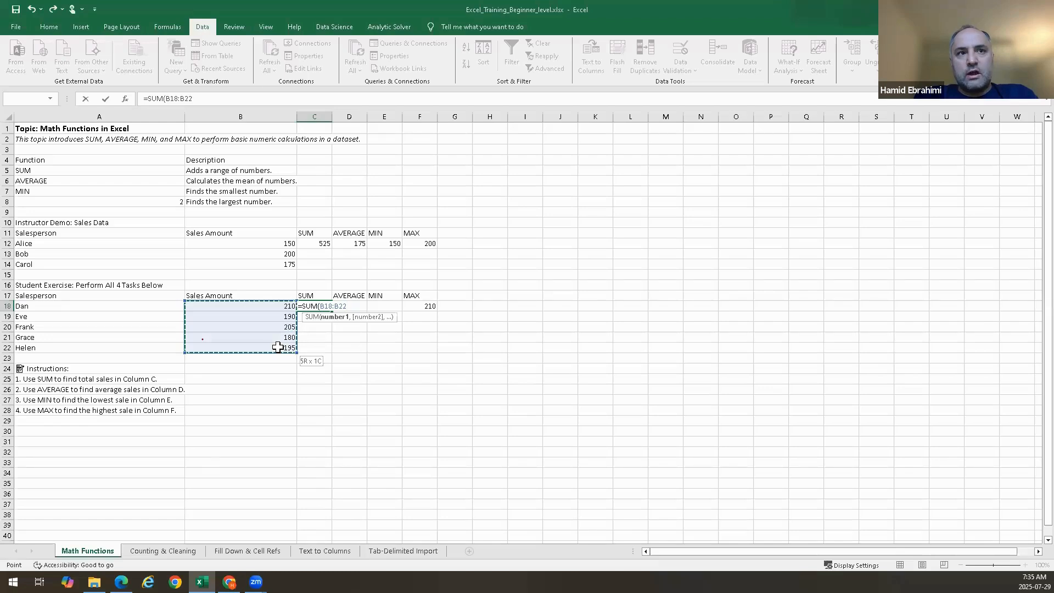
pyautogui.moveTo(278, 347); pyautogui.dragTo(278, 347)
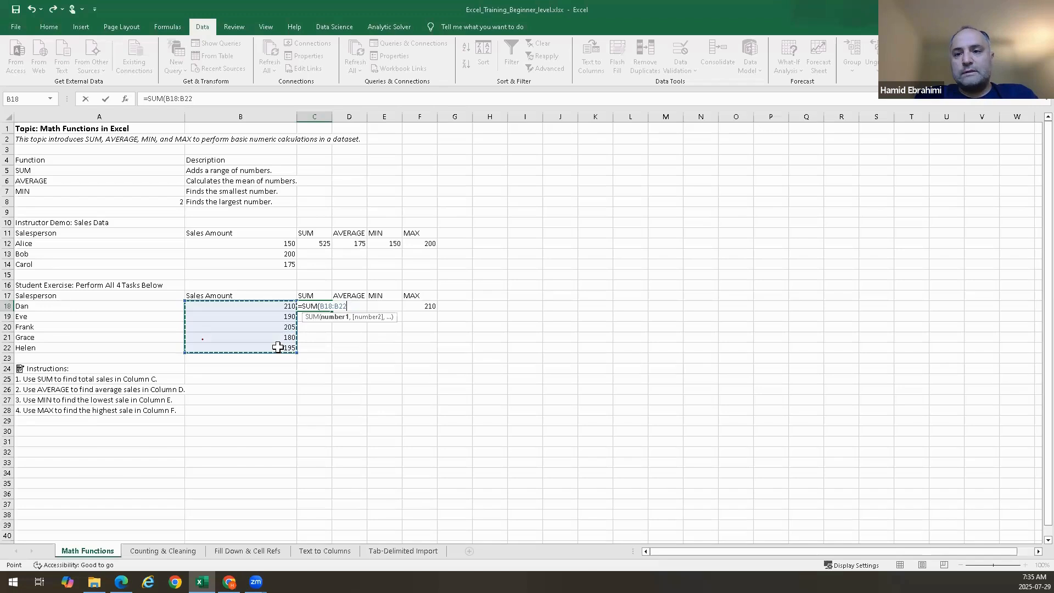
pyautogui.write(')')
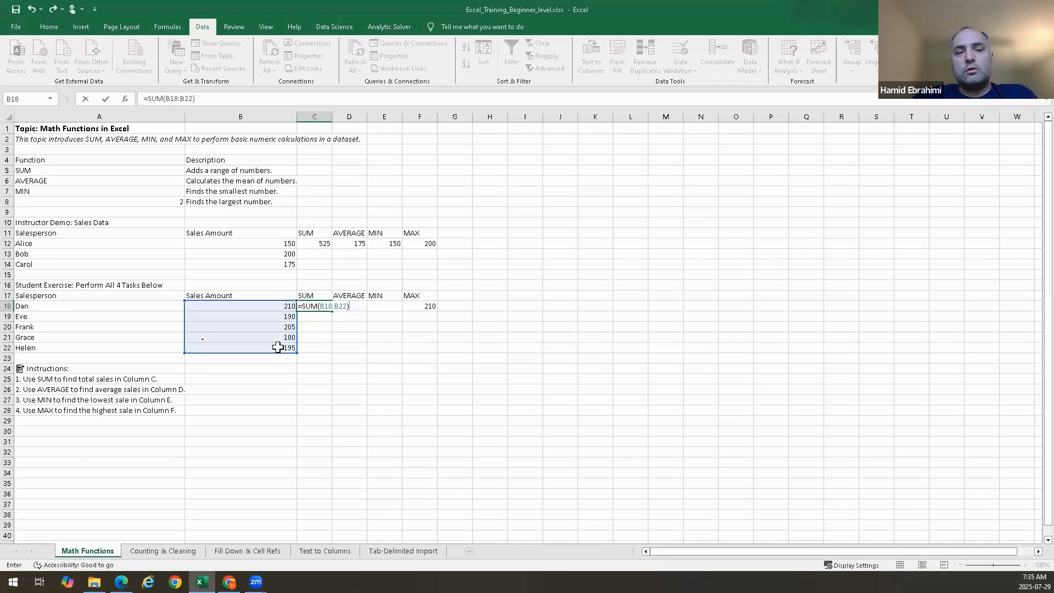
pyautogui.press('Return')
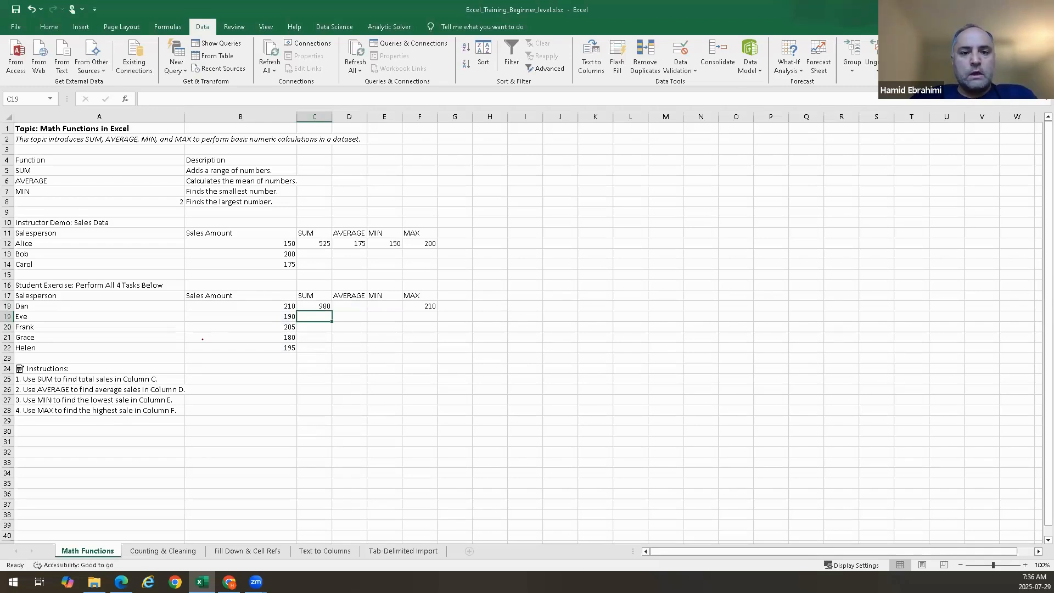
# Enter =AVERAGE(B18:B22) in D18 using the student sales range B18 to B22
pyautogui.click(349, 306)
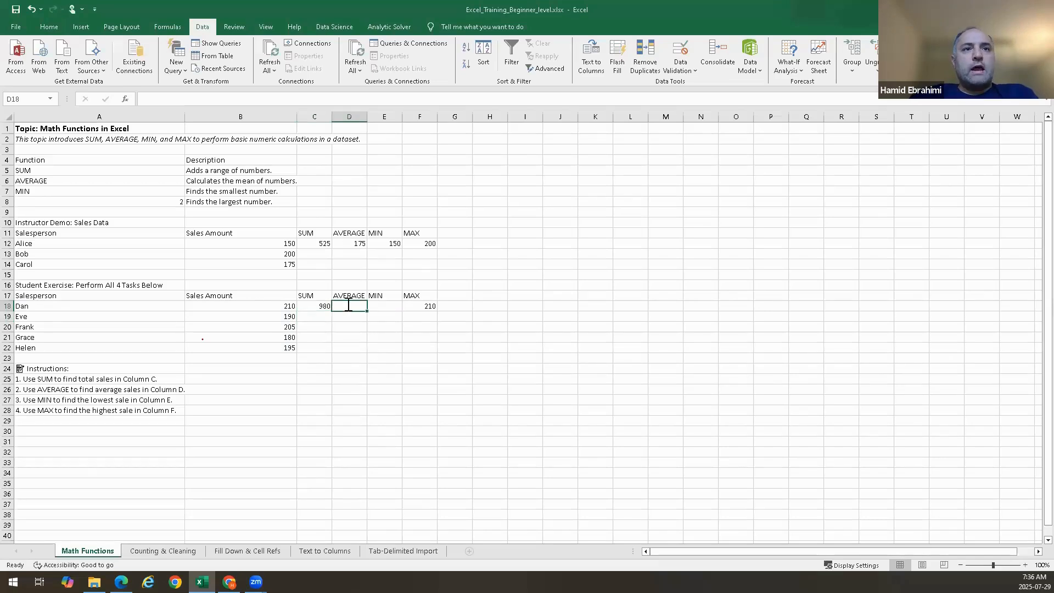
pyautogui.write('=averg')
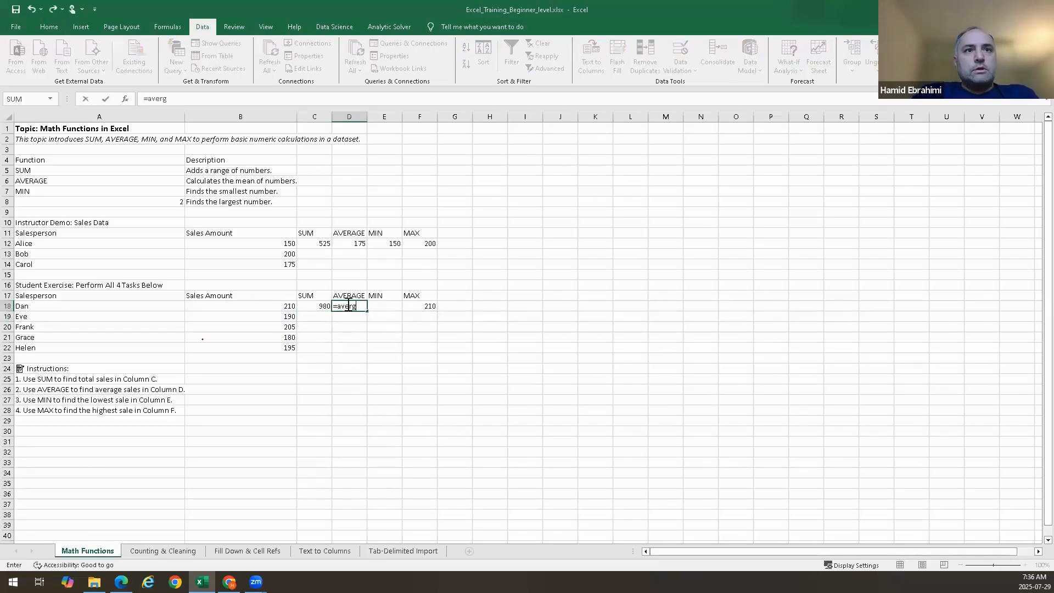
pyautogui.press('BackSpace')
pyautogui.press('Tab')
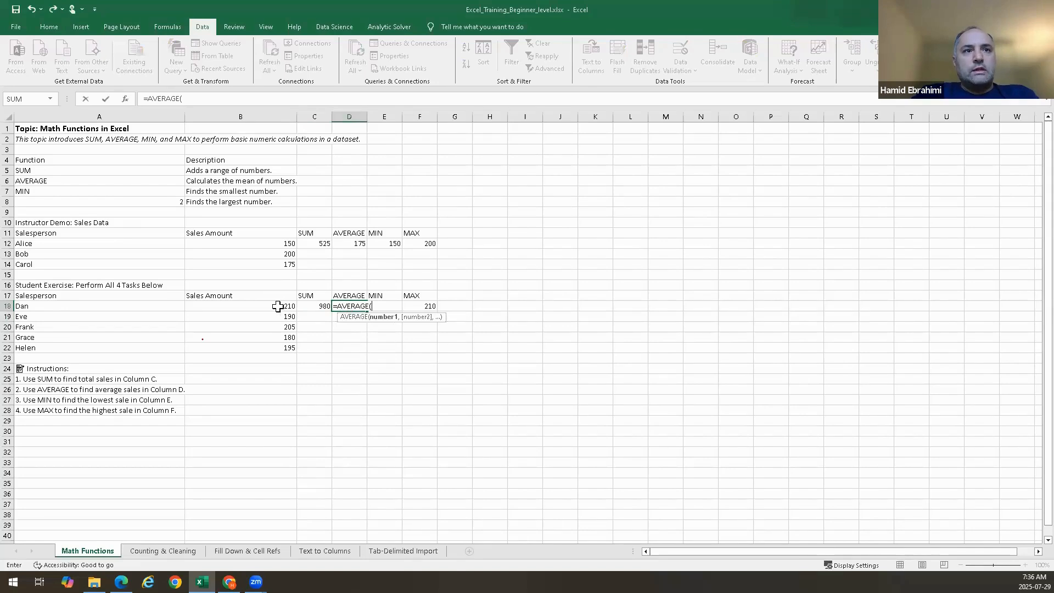
pyautogui.moveTo(278, 306); pyautogui.dragTo(278, 348)
pyautogui.press('Return')
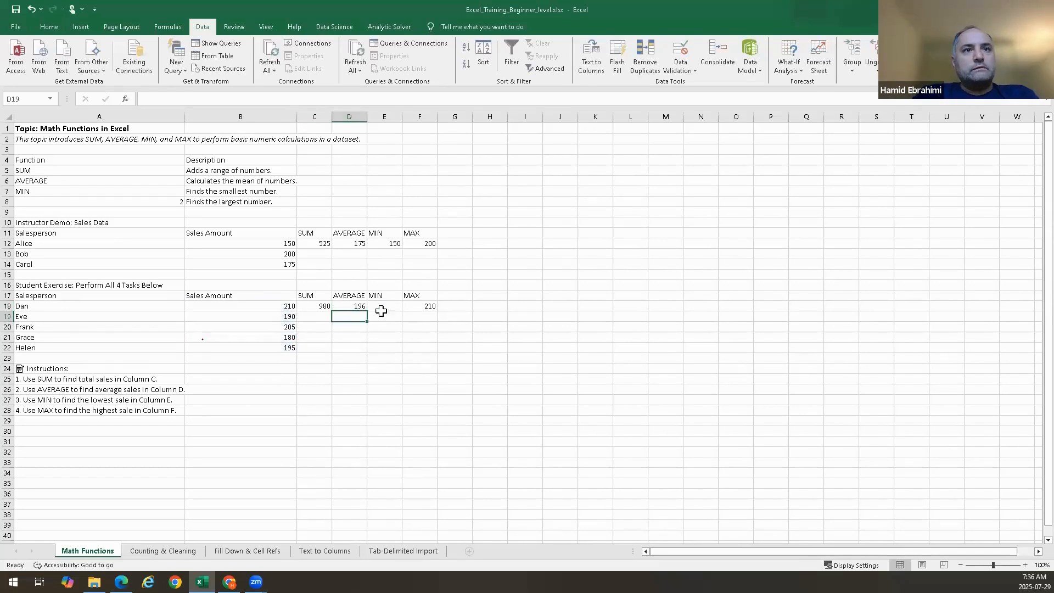
# Enter =MIN(B18:B22) in E18 using the student sales range B18 to B22
pyautogui.click(376, 306)
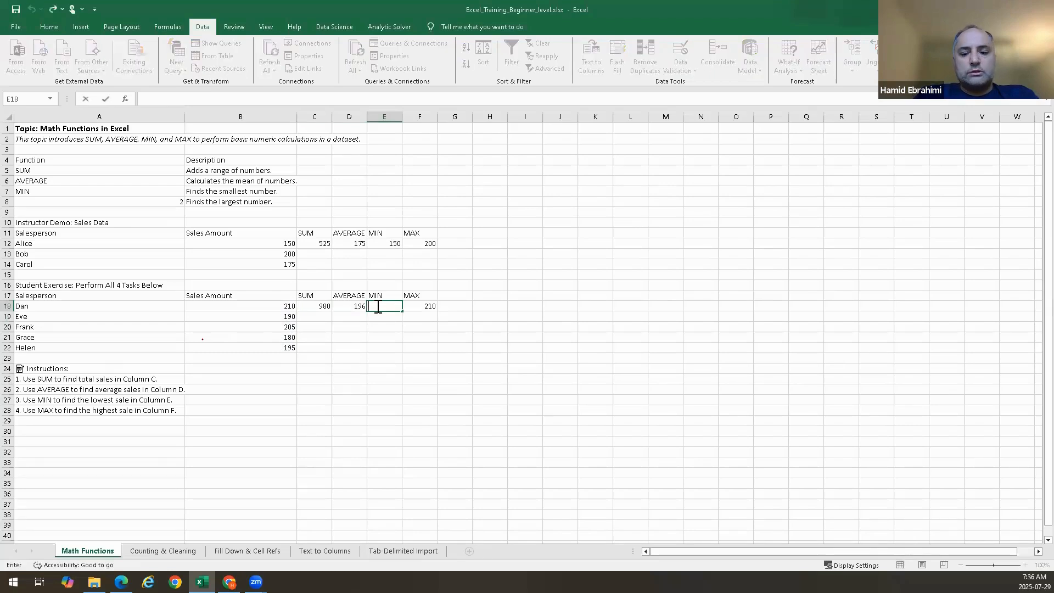
pyautogui.write('=min(')
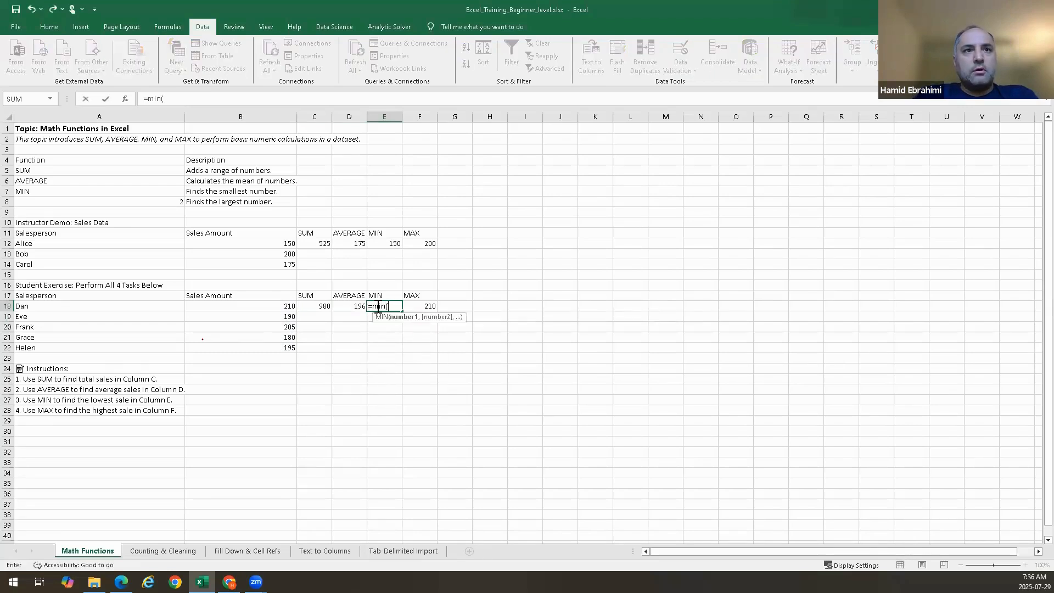
pyautogui.click(290, 306)
pyautogui.moveTo(283, 342); pyautogui.dragTo(283, 346)
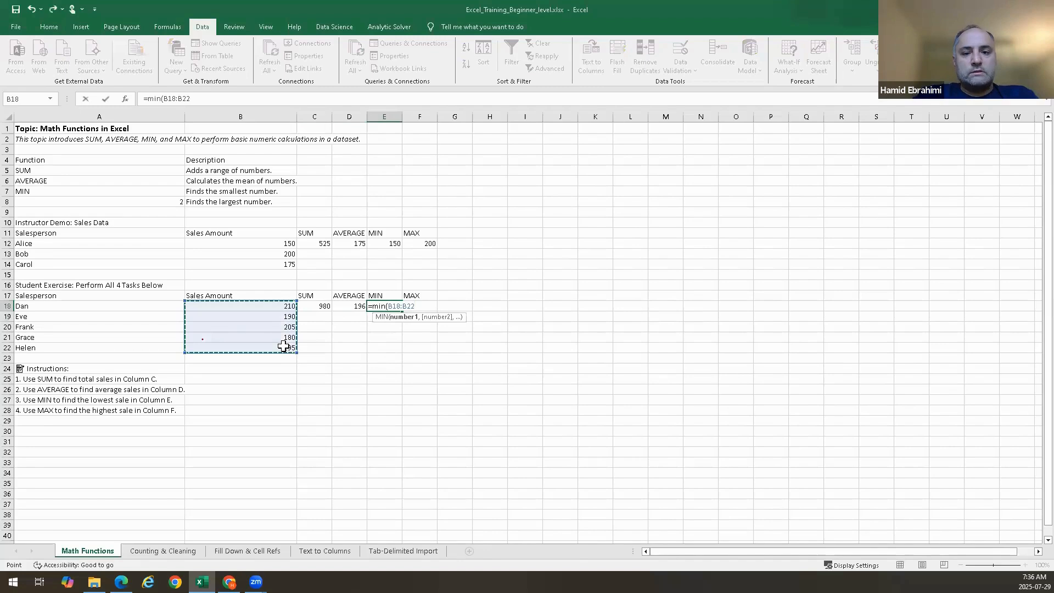
pyautogui.press('Return')
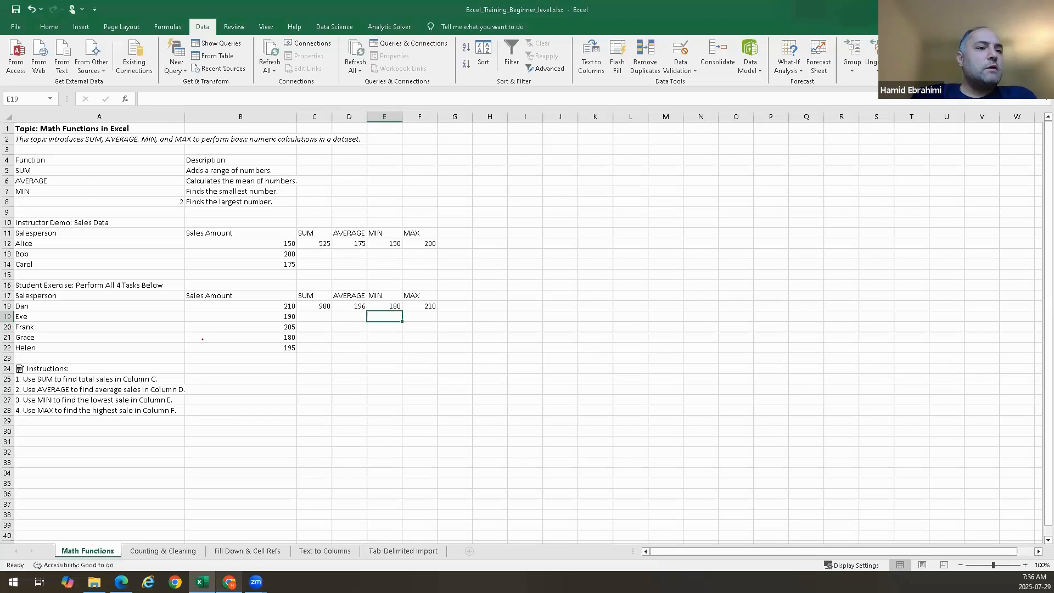
# Open a browser window beside the sheet and search Google for "what is the standard deviation formula in excel"
pyautogui.moveTo(228, 582)
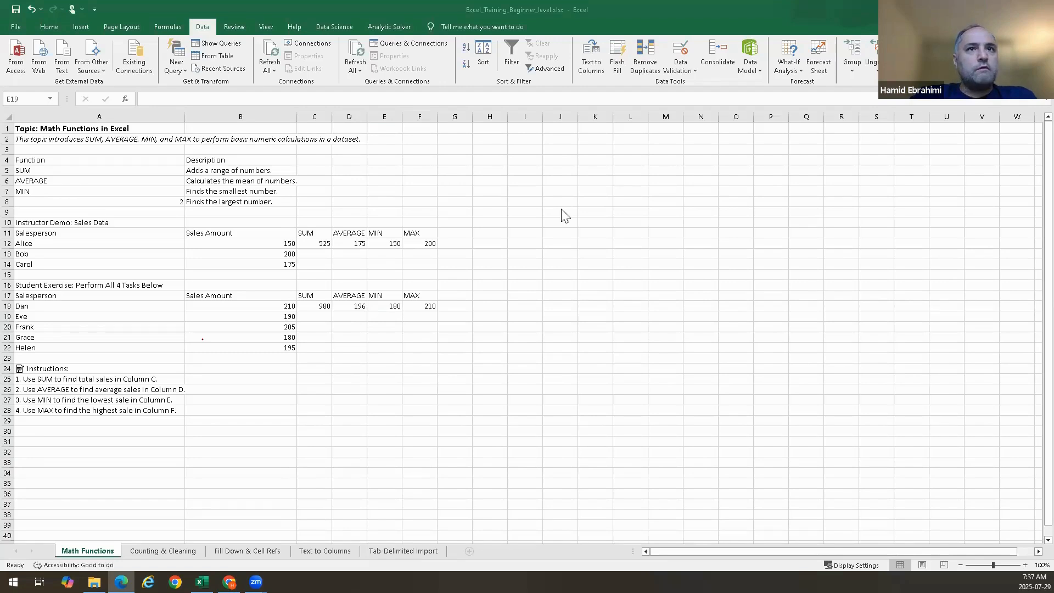
pyautogui.moveTo(561, 208); pyautogui.dragTo(563, 210)
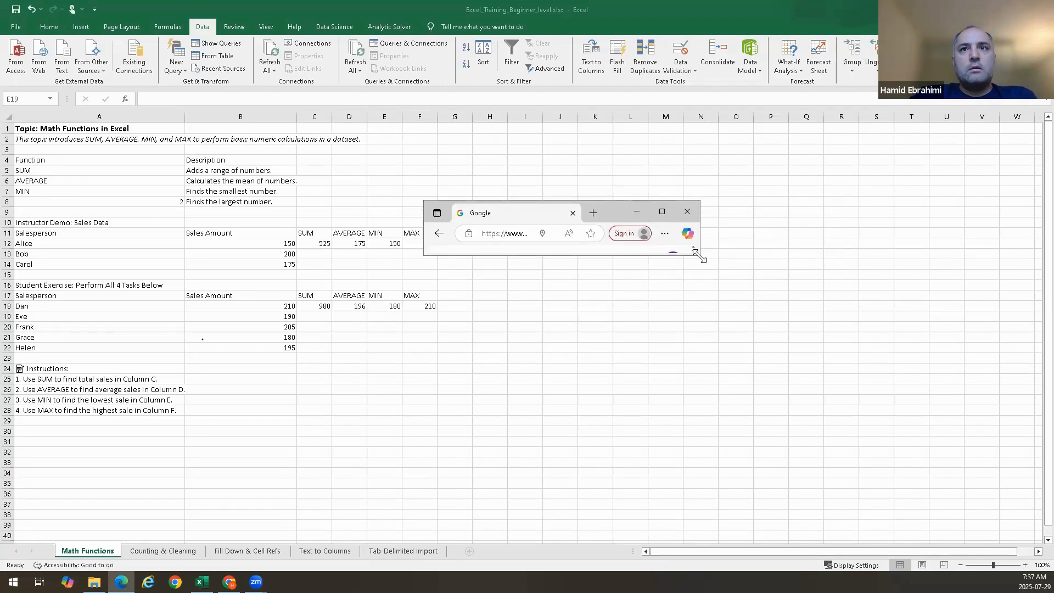
pyautogui.moveTo(698, 254); pyautogui.dragTo(1018, 508)
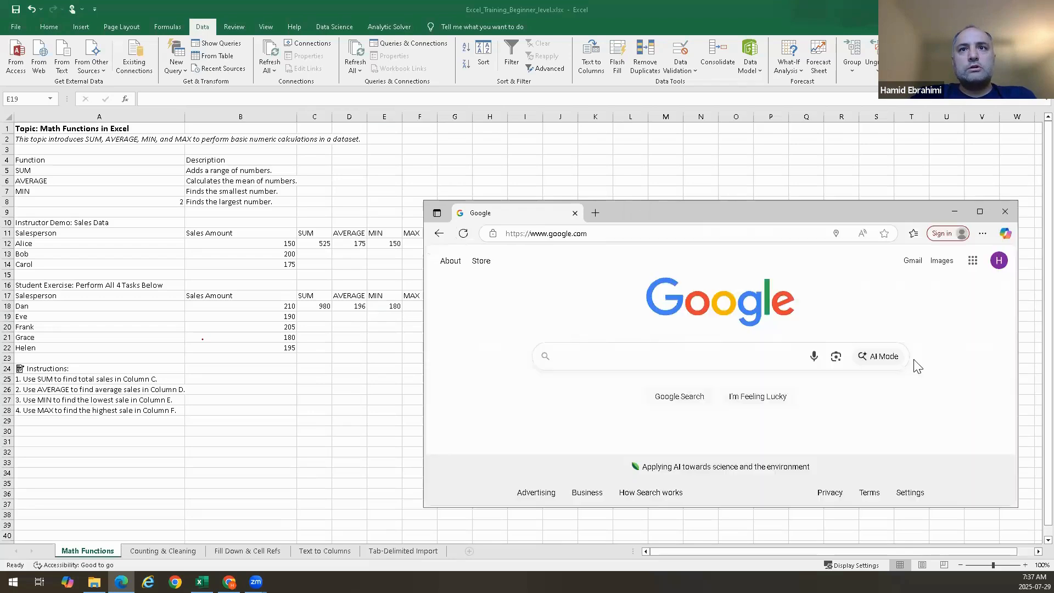
pyautogui.click(719, 355)
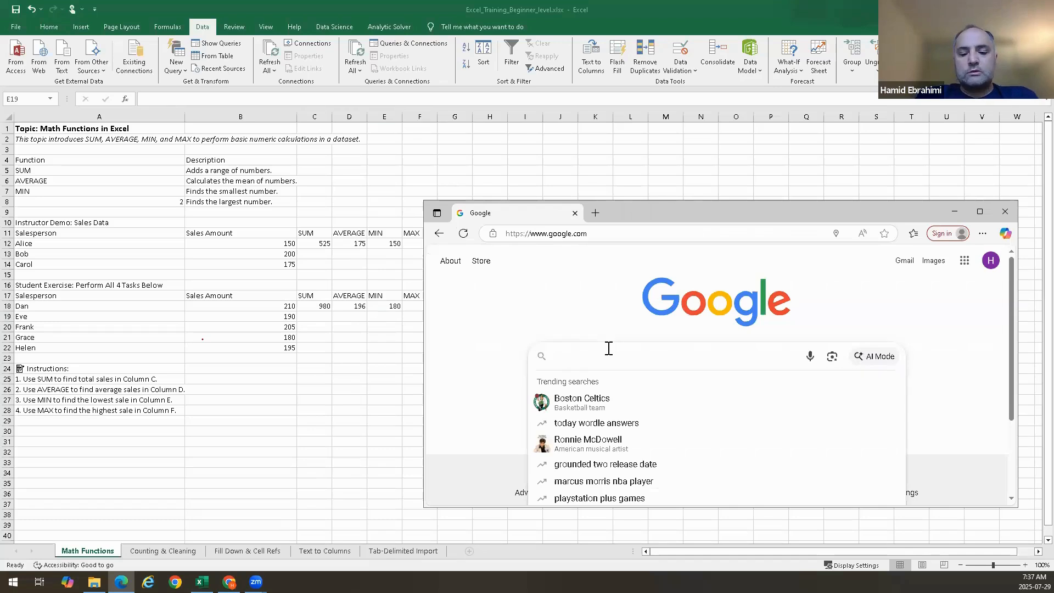
pyautogui.write('i')
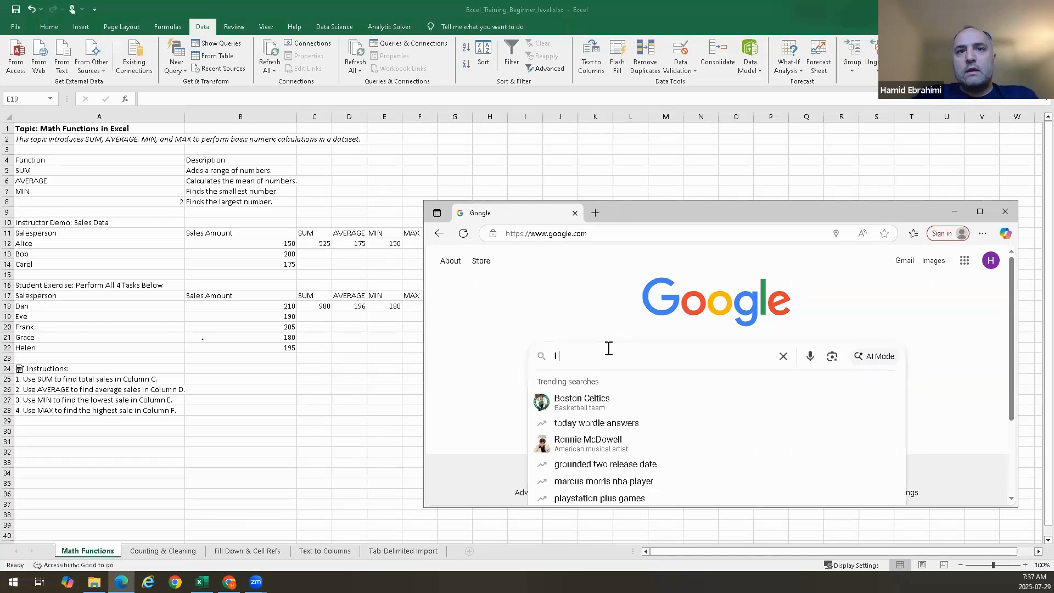
pyautogui.press('BackSpace')
pyautogui.write('sta')
pyautogui.press('BackSpace')
pyautogui.press('BackSpace')
pyautogui.press('BackSpace')
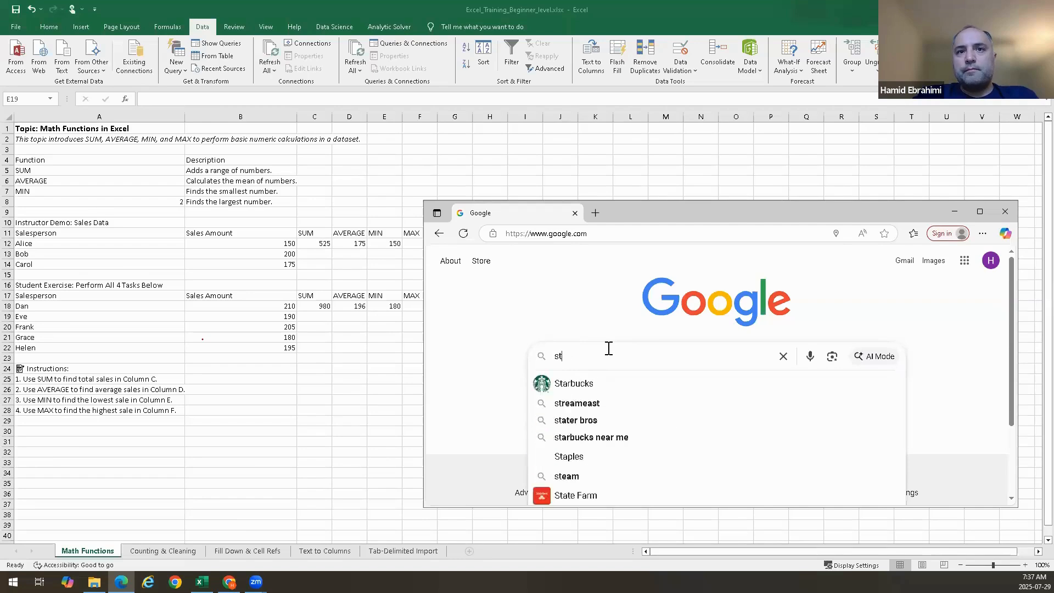
pyautogui.write('what is the')
pyautogui.write('s')
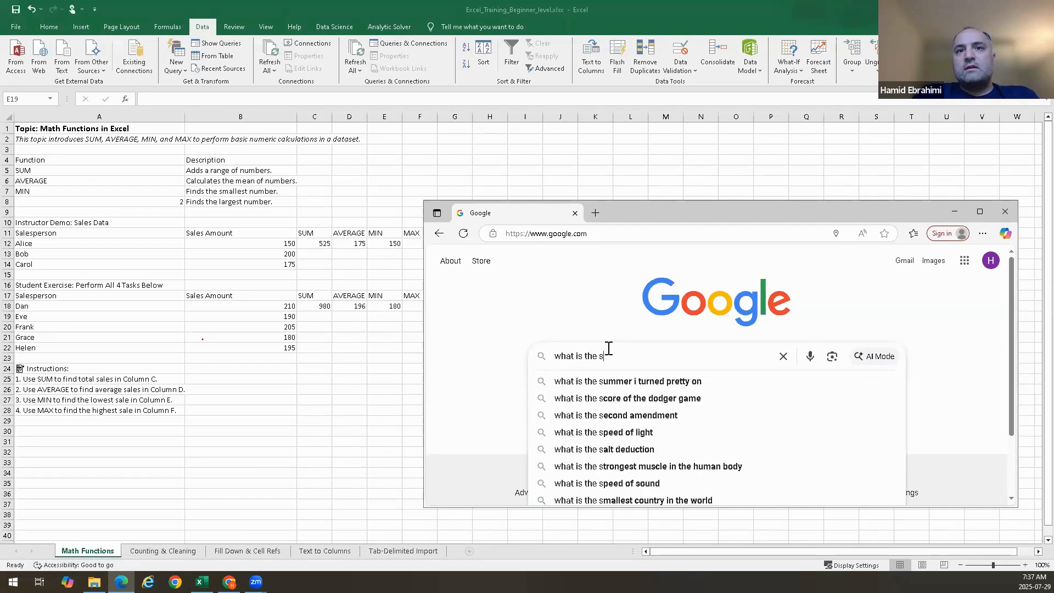
pyautogui.write('tandard devia')
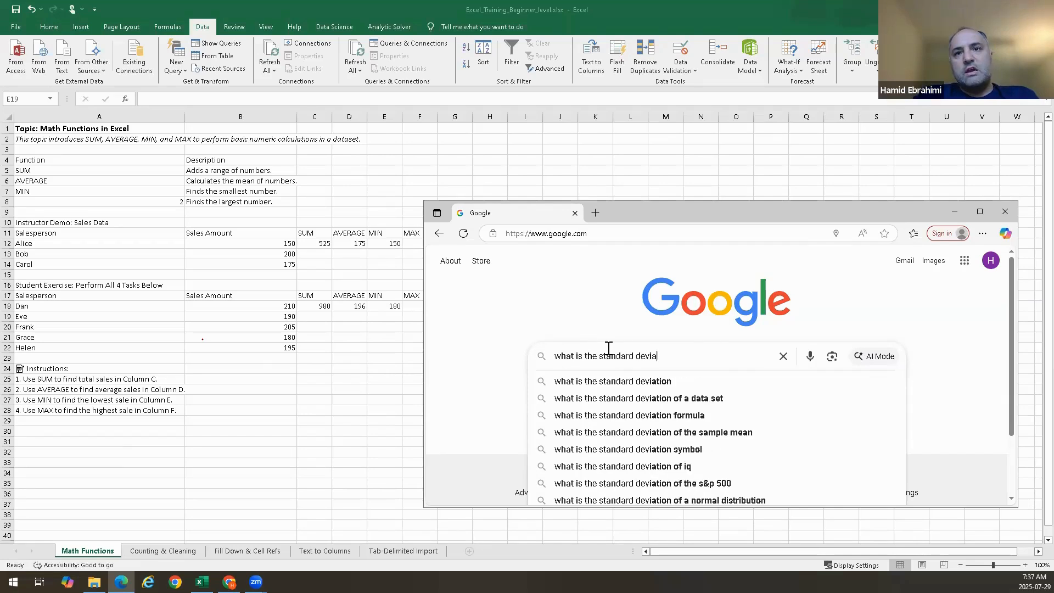
pyautogui.write('tion formula in excel')
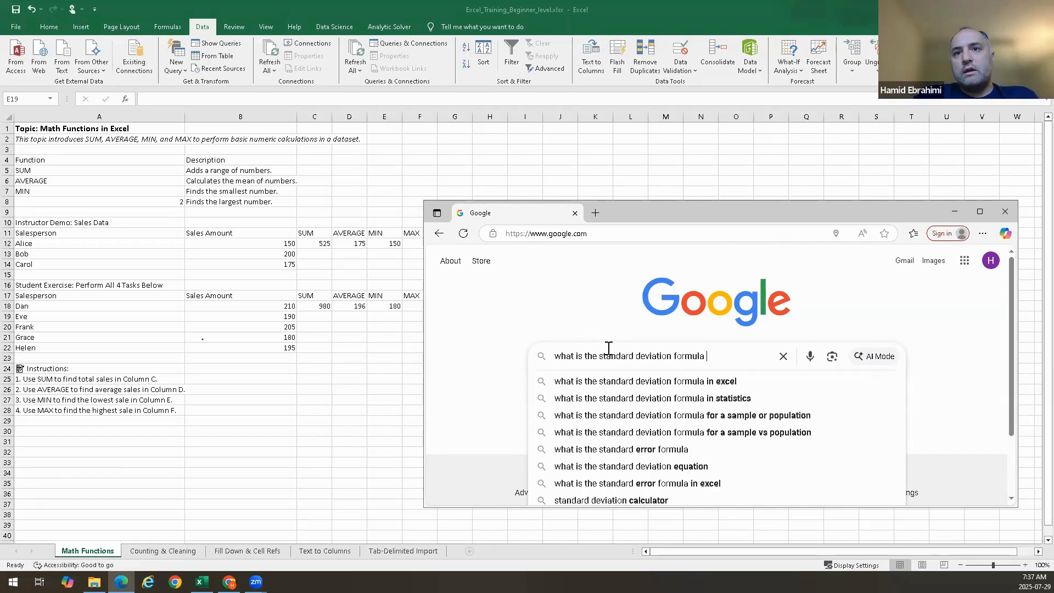
pyautogui.press('Return')
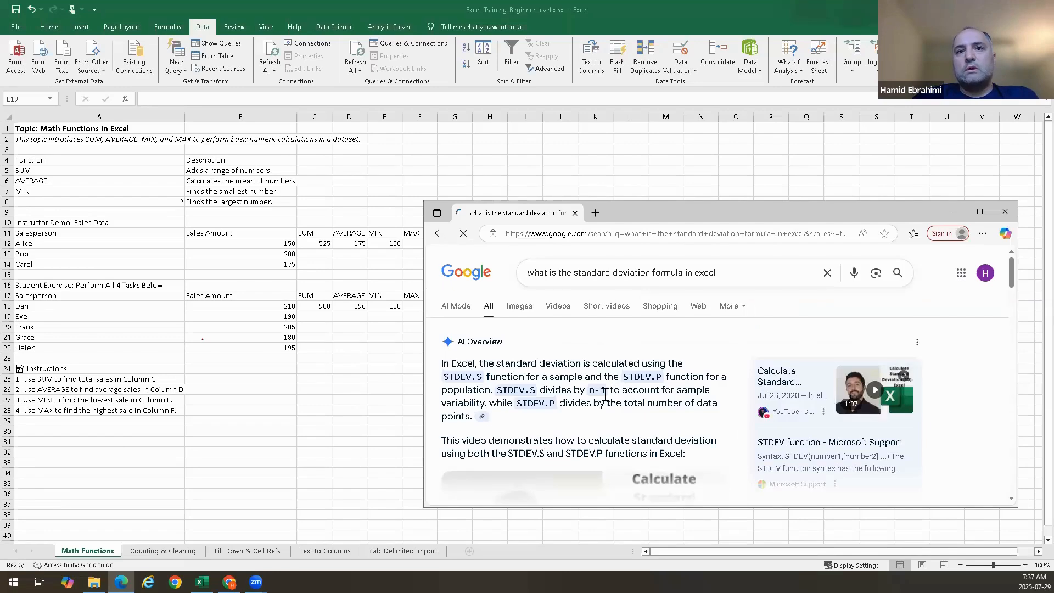
# Read the search overview about the STDEV.S and STDEV.P functions, highlighting STDEV.S
pyautogui.scroll(-2, 581, 395)
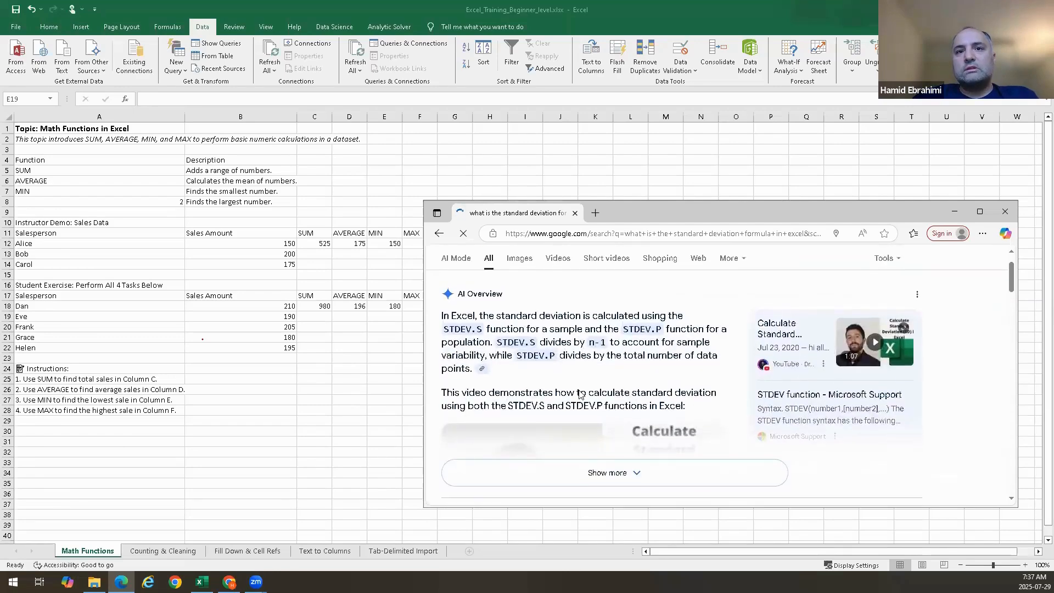
pyautogui.scroll(-3, 634, 405)
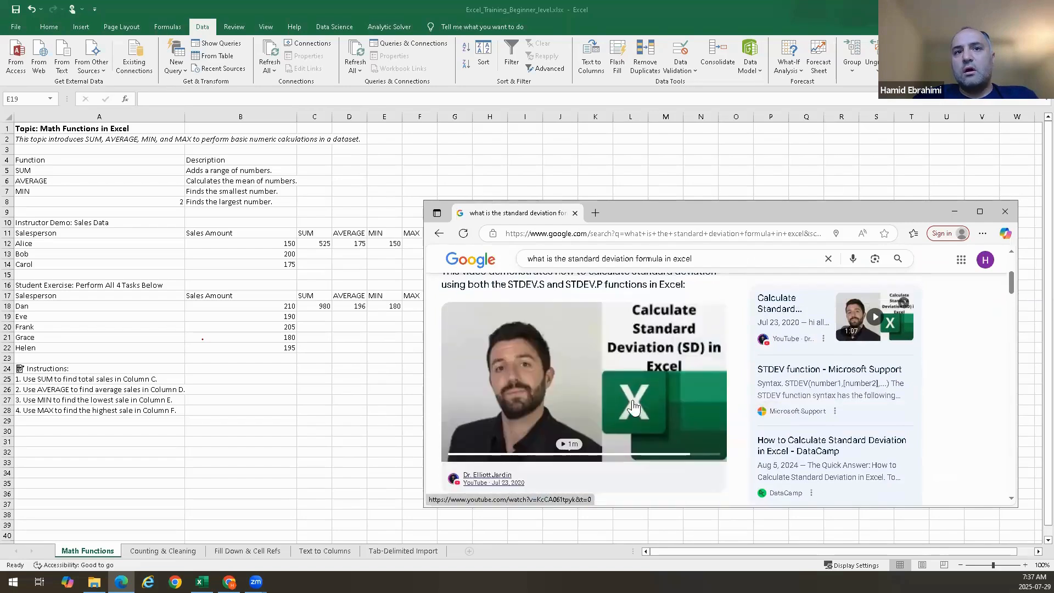
pyautogui.scroll(5, 634, 405)
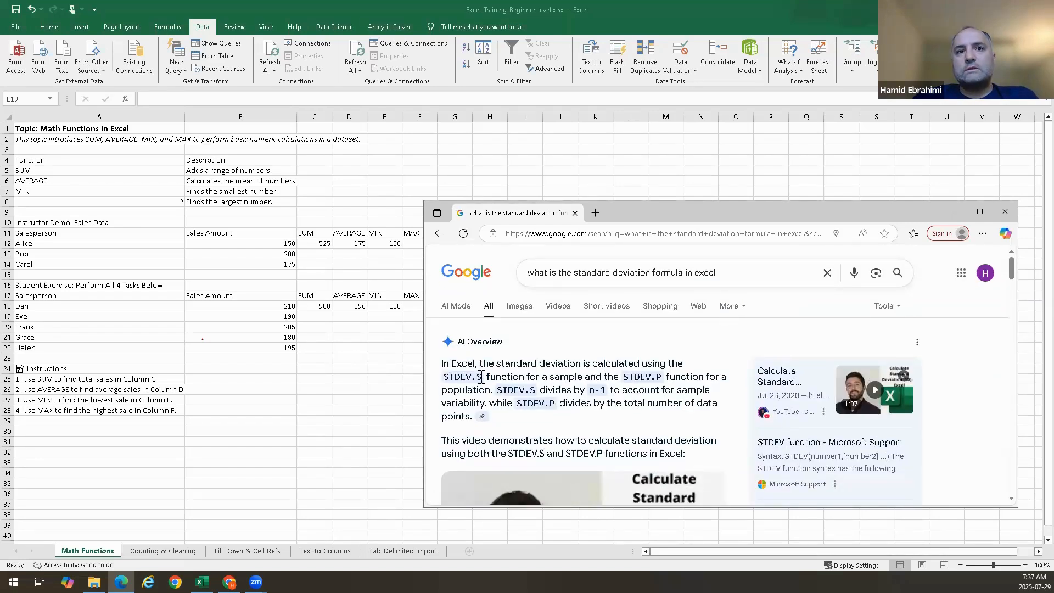
pyautogui.moveTo(479, 369); pyautogui.dragTo(456, 365)
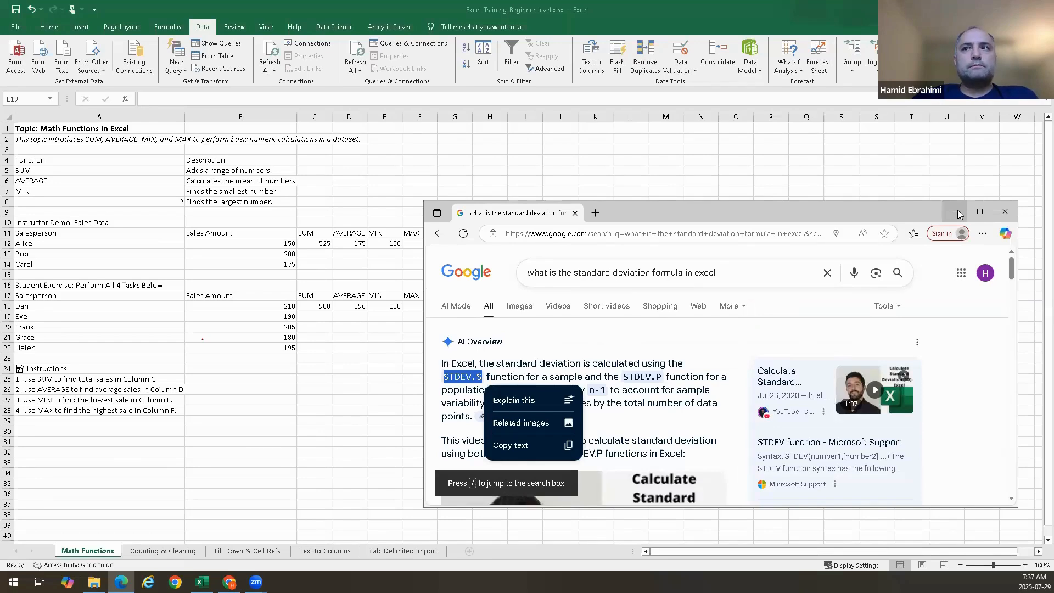
pyautogui.click(567, 369)
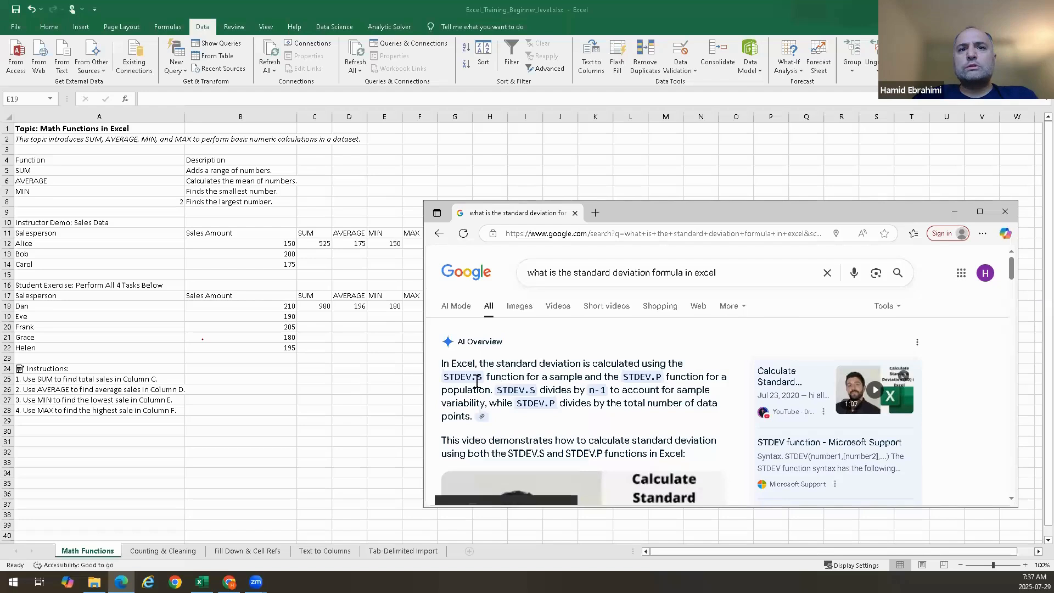
pyautogui.moveTo(485, 376); pyautogui.dragTo(443, 379)
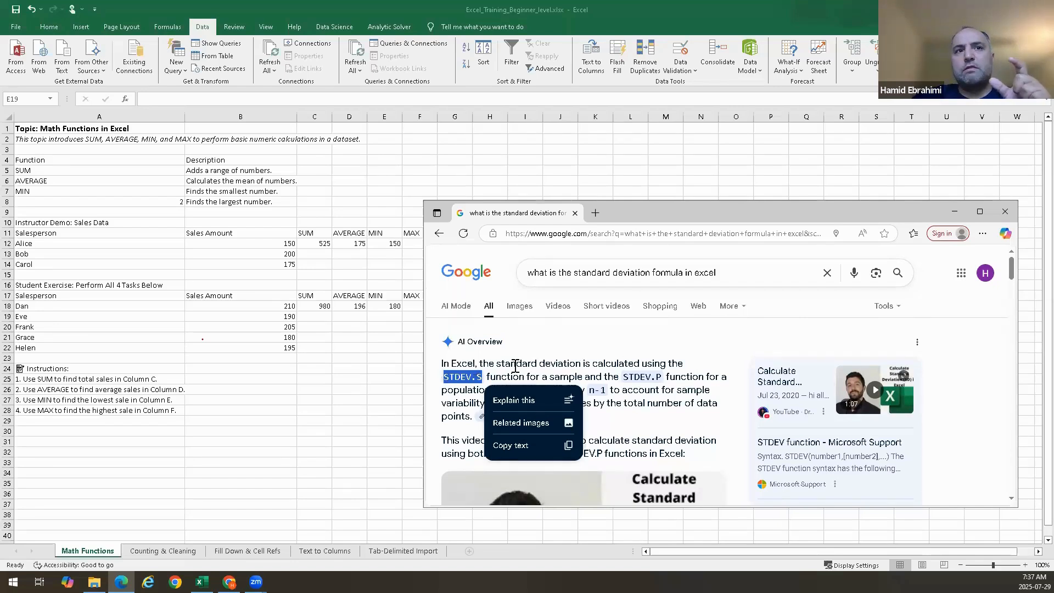
# Open the Help article for the MIN function from E18's formula and read its description
pyautogui.click(376, 317)
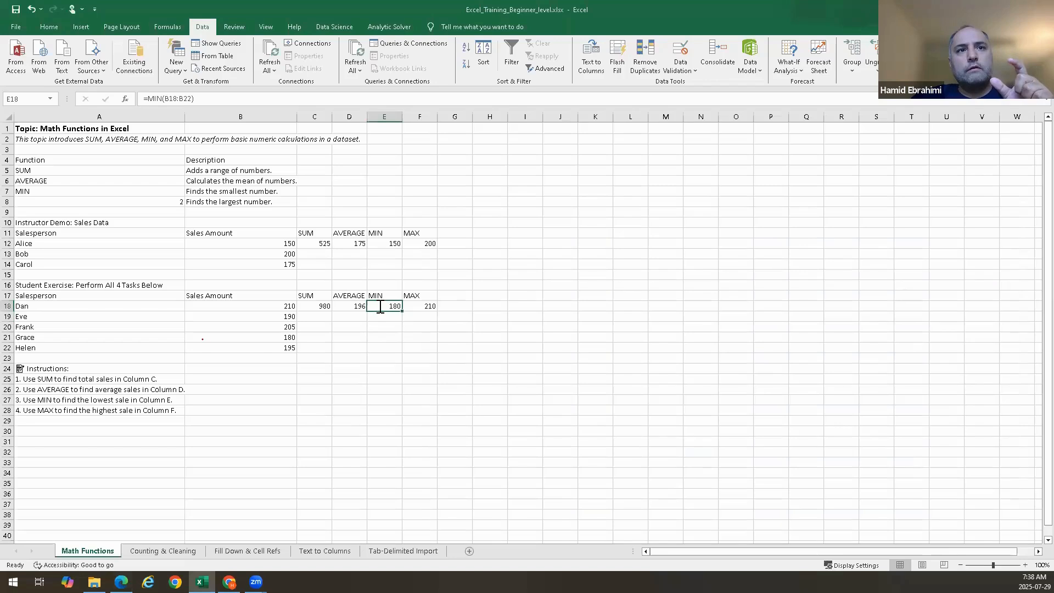
pyautogui.doubleClick(377, 307)
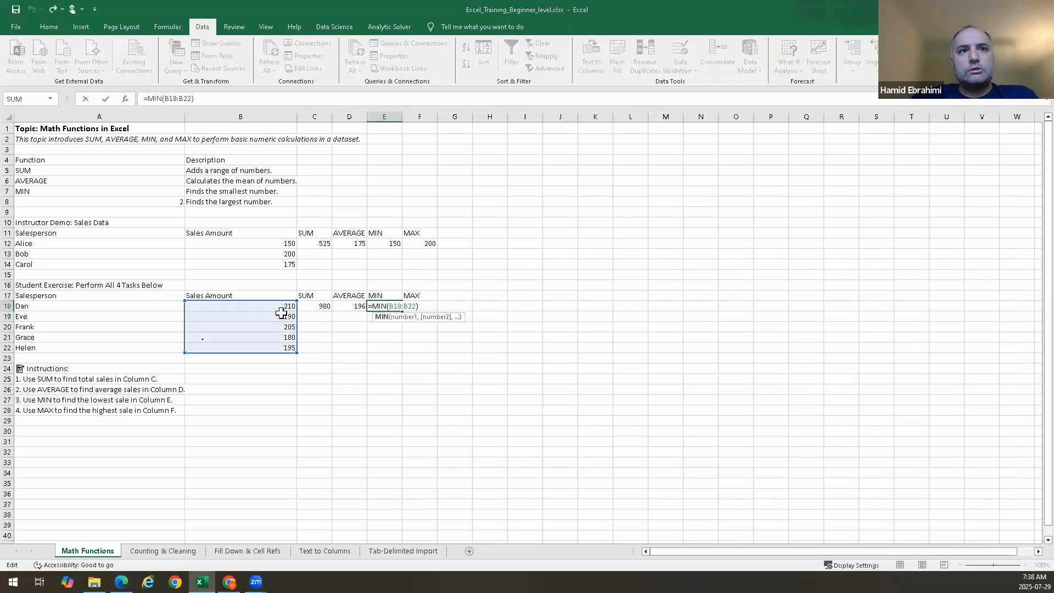
pyautogui.click(382, 317)
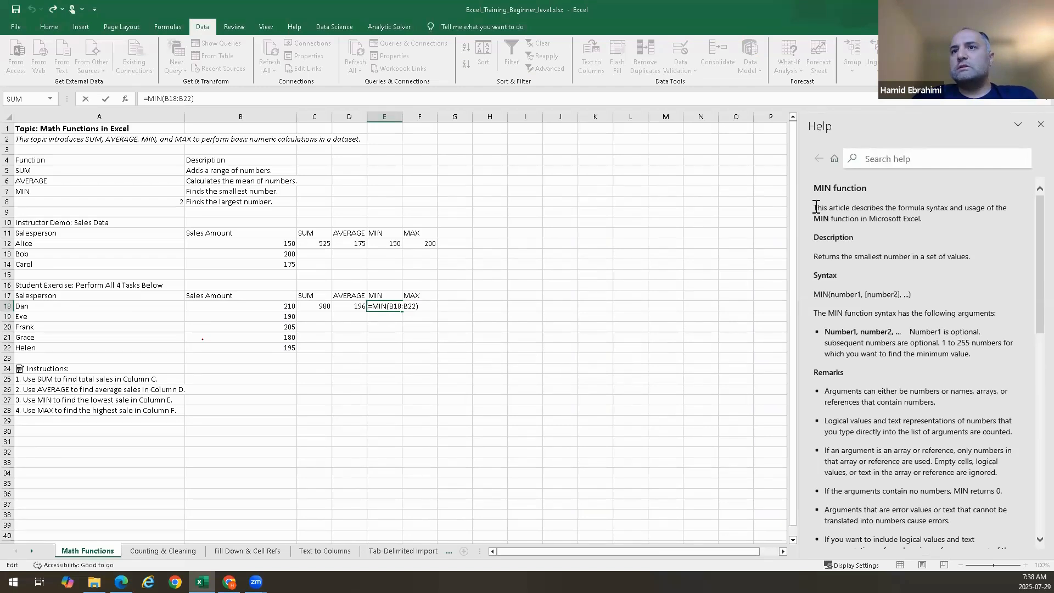
pyautogui.moveTo(815, 208); pyautogui.dragTo(890, 241)
pyautogui.moveTo(811, 257); pyautogui.dragTo(1007, 260)
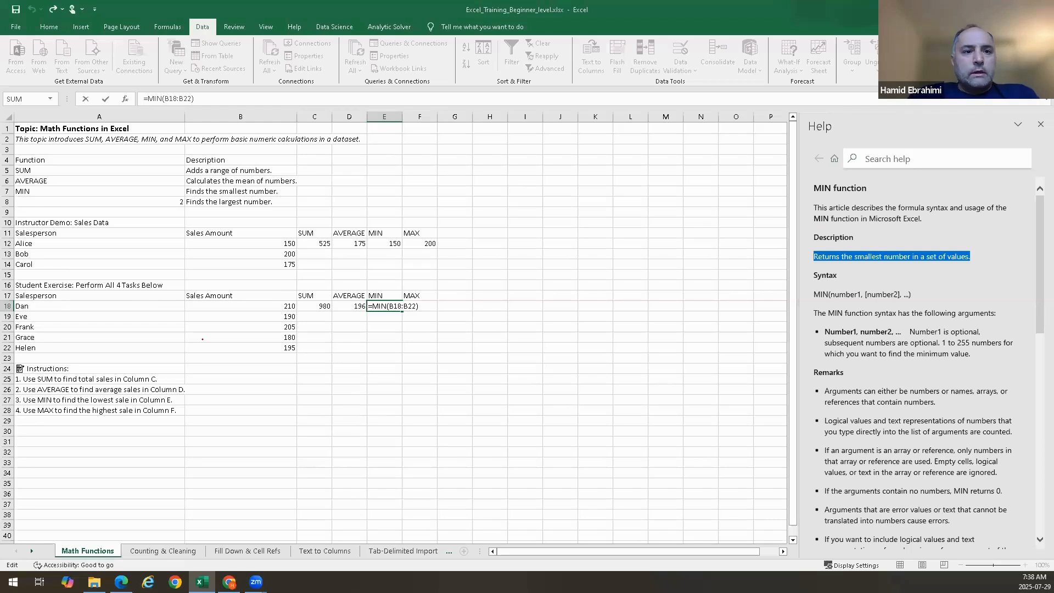
pyautogui.hotkey('alt', 'Tab')
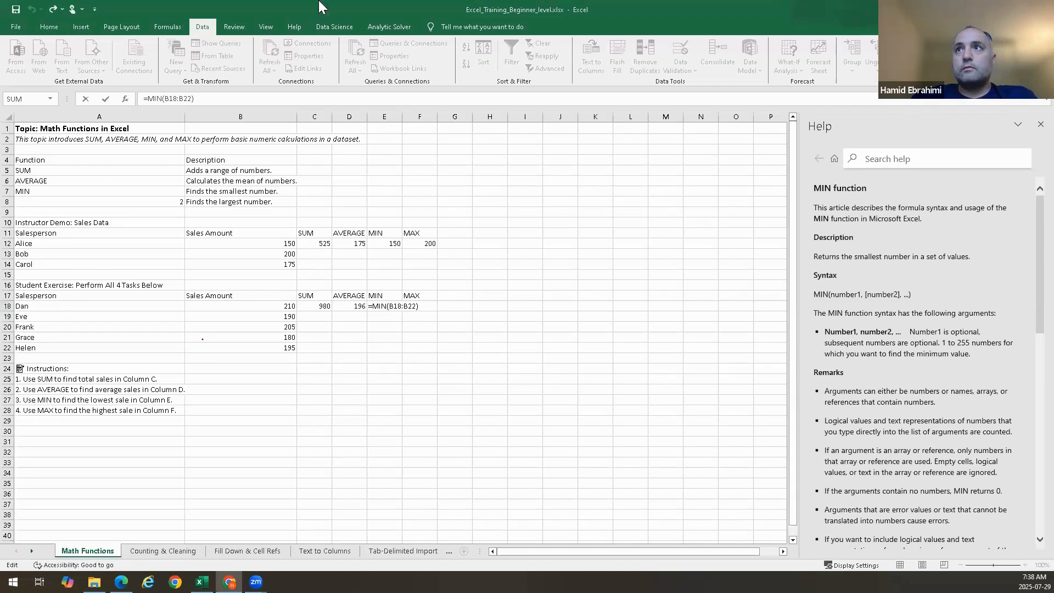
pyautogui.press('Return')
# Switch to the Counting & Cleaning sheet and close the Help pane
pyautogui.click(182, 551)
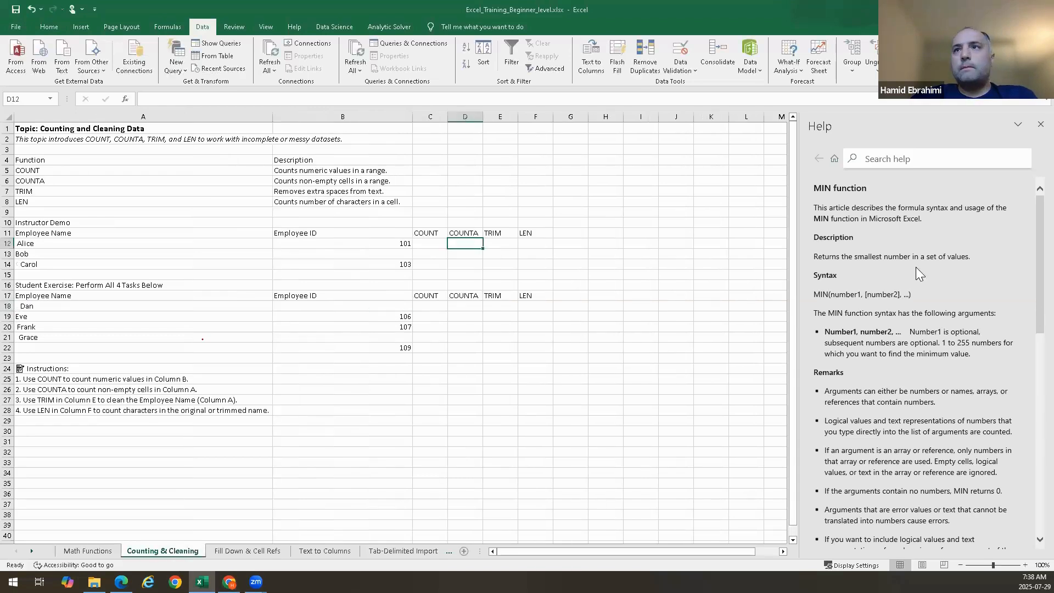
pyautogui.click(1040, 125)
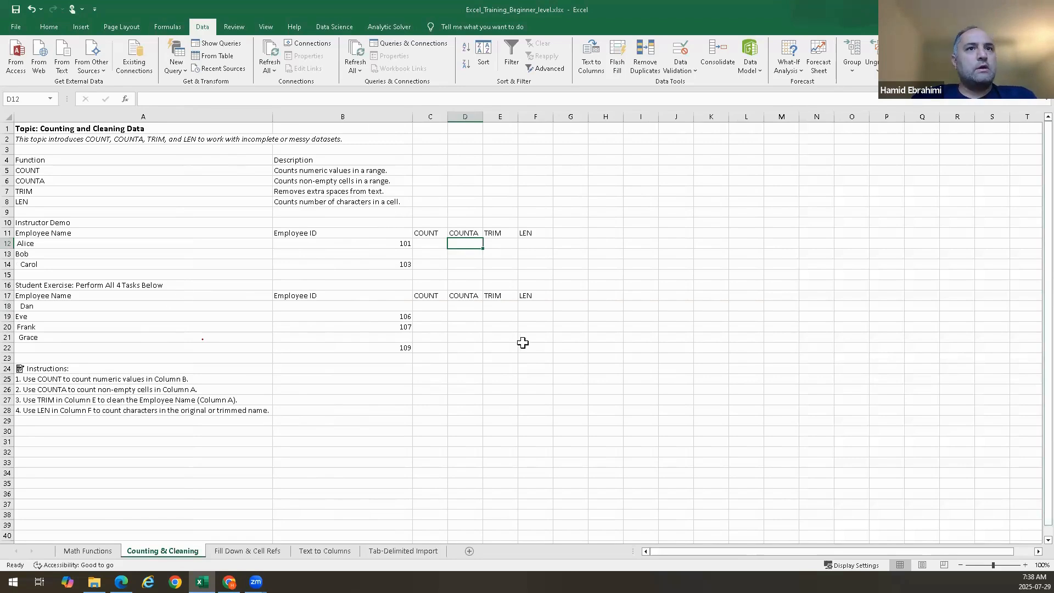
pyautogui.click(587, 298)
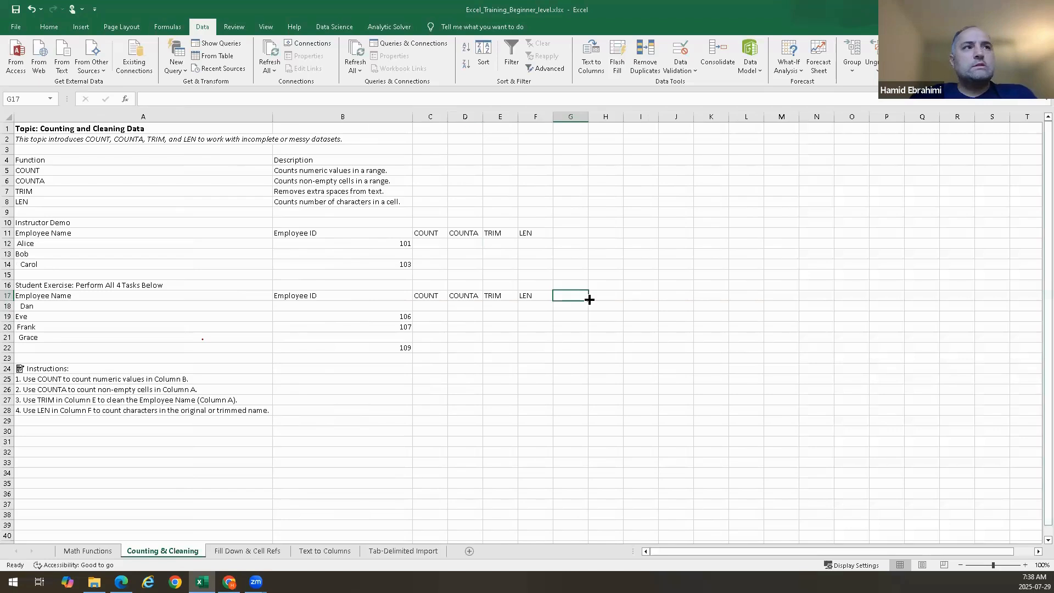
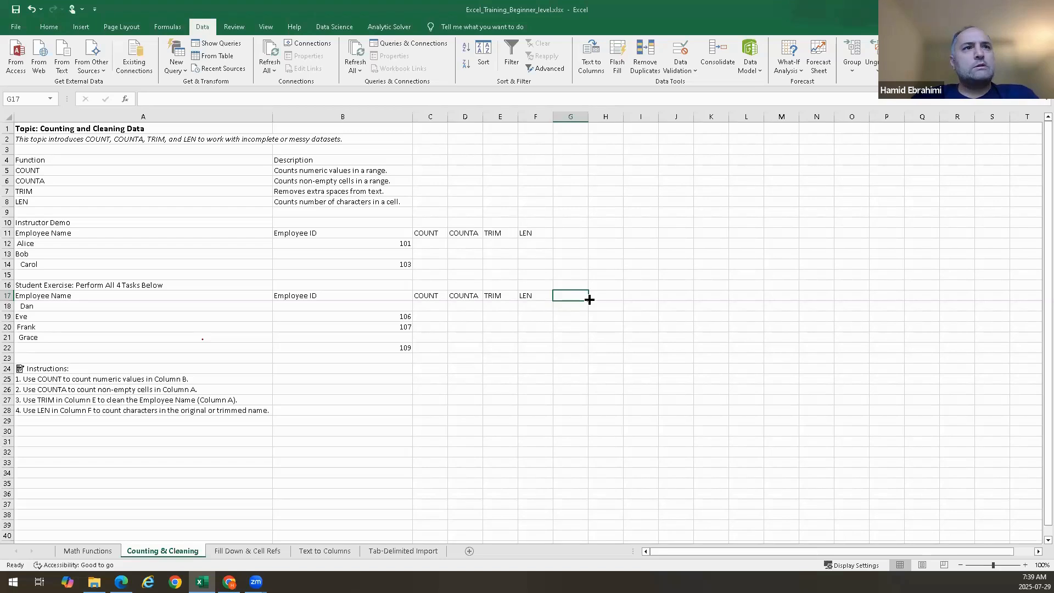
# Enter sample values 2, a and 3 into cells L5, L6 and L7 as scratch data
pyautogui.click(333, 171)
pyautogui.doubleClick(333, 171)
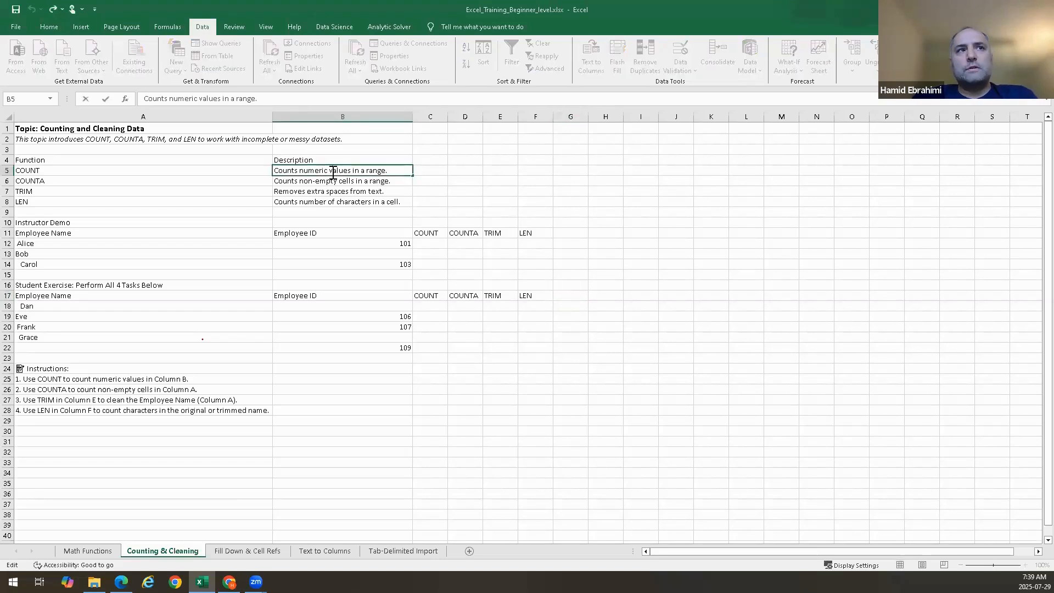
pyautogui.click(739, 170)
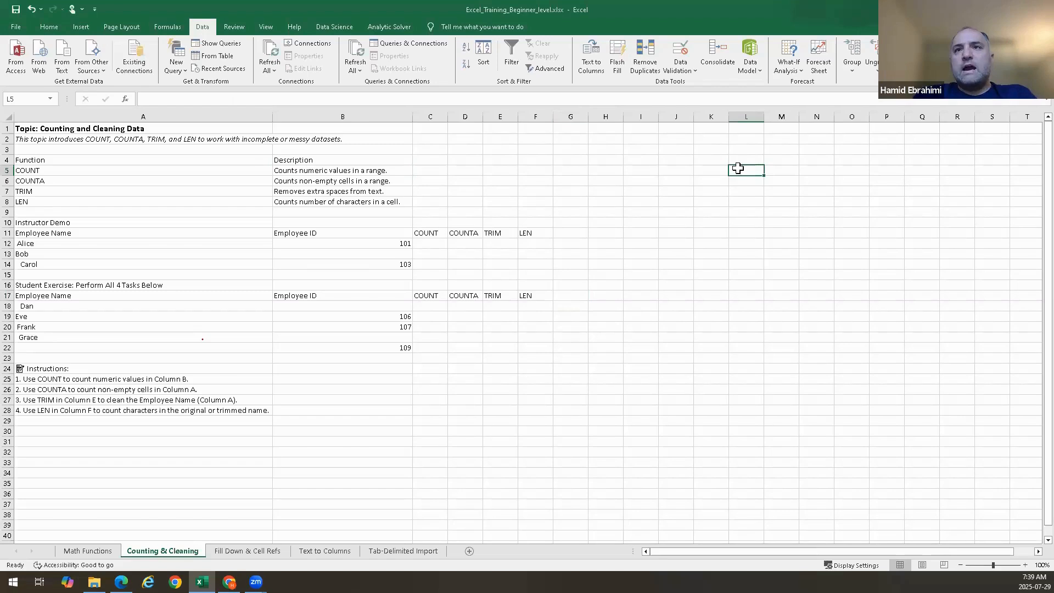
pyautogui.write('2')
pyautogui.press('Return')
pyautogui.write('3')
pyautogui.press('BackSpace')
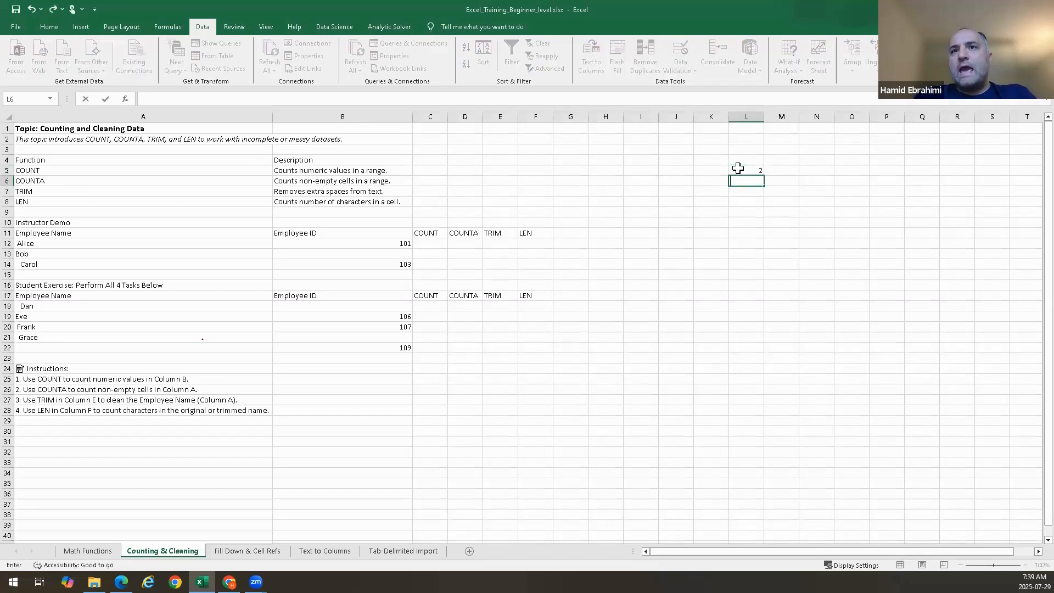
pyautogui.write('a')
pyautogui.press('Return')
pyautogui.write('3')
pyautogui.press('Tab')
pyautogui.press('Tab')
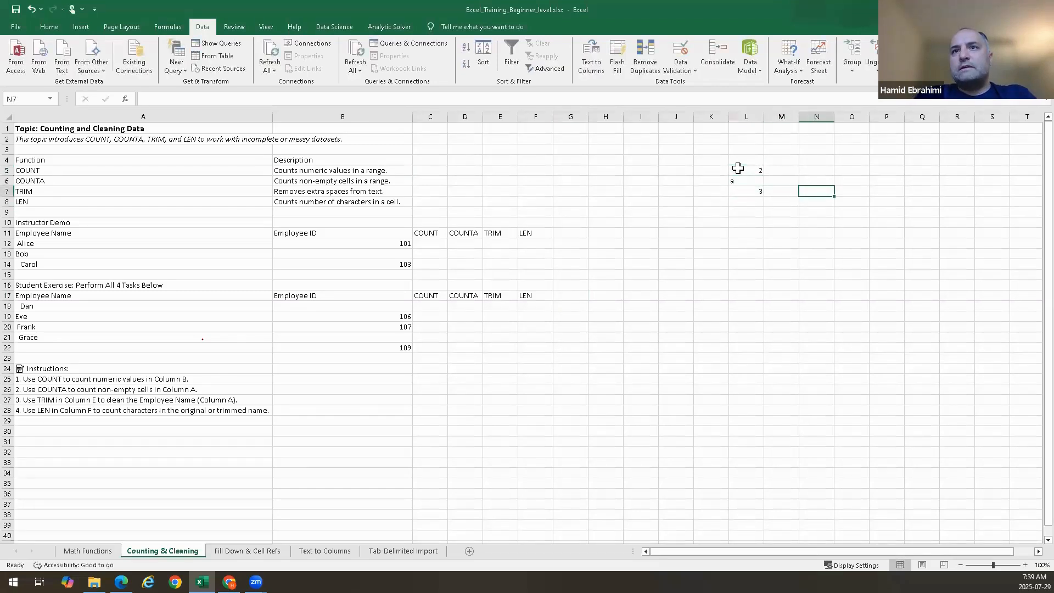
# Enter a COUNT formula over L5:L7 in cell N5
pyautogui.press('Up')
pyautogui.press('Up')
pyautogui.write('=co')
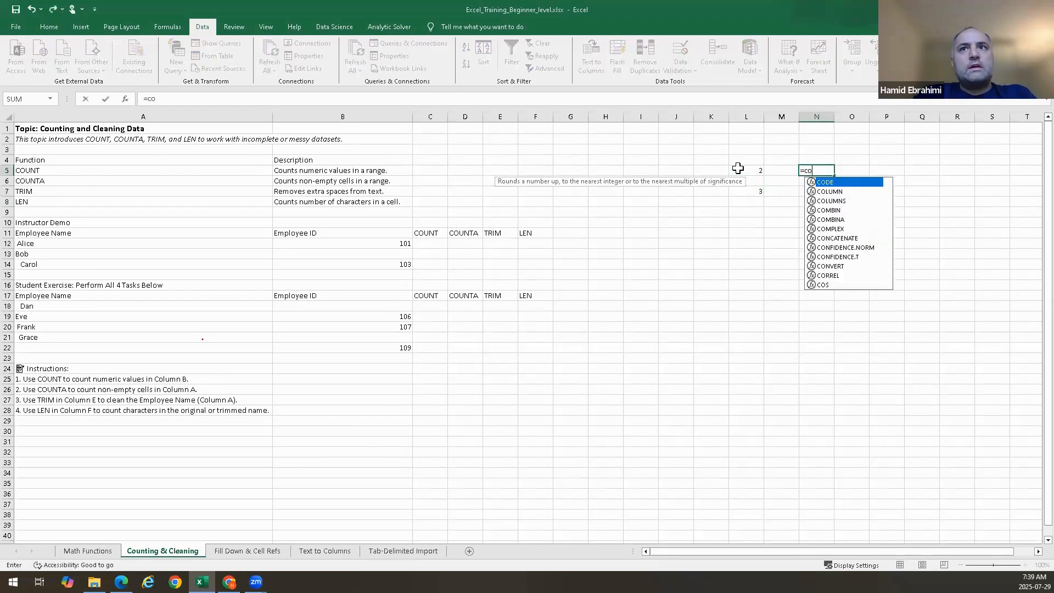
pyautogui.write('unt(')
pyautogui.moveTo(738, 168); pyautogui.dragTo(741, 196)
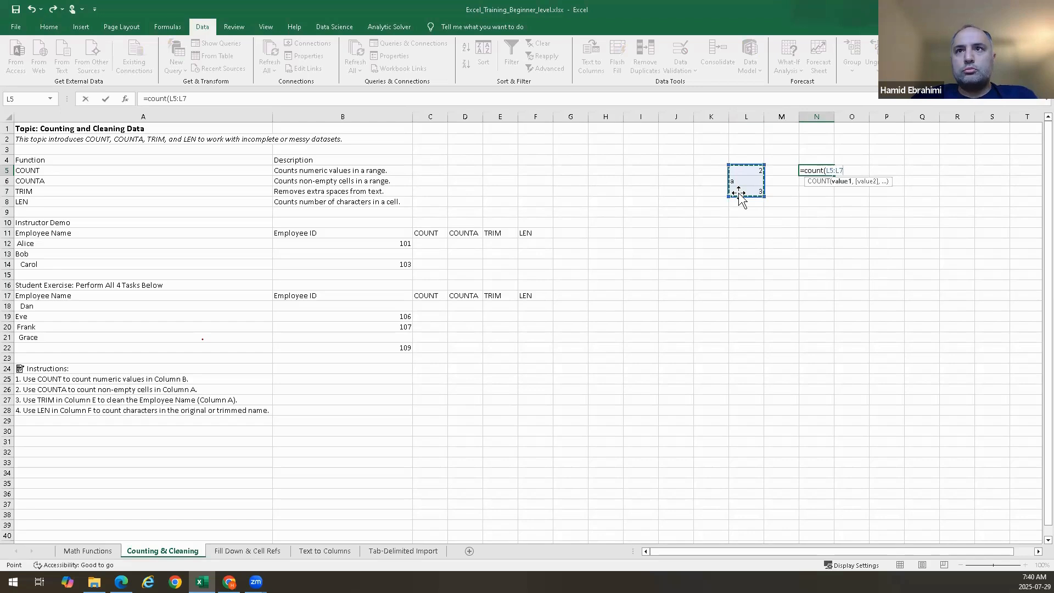
pyautogui.press('Return')
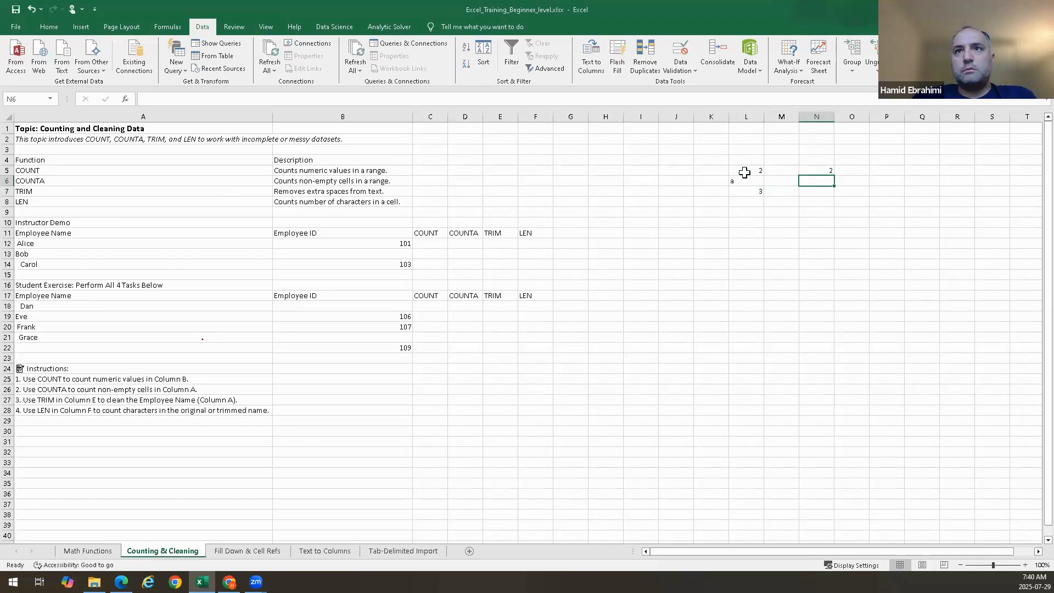
# Change the formula in N5 to COUNTA over L5:L7
pyautogui.moveTo(744, 171); pyautogui.dragTo(743, 192)
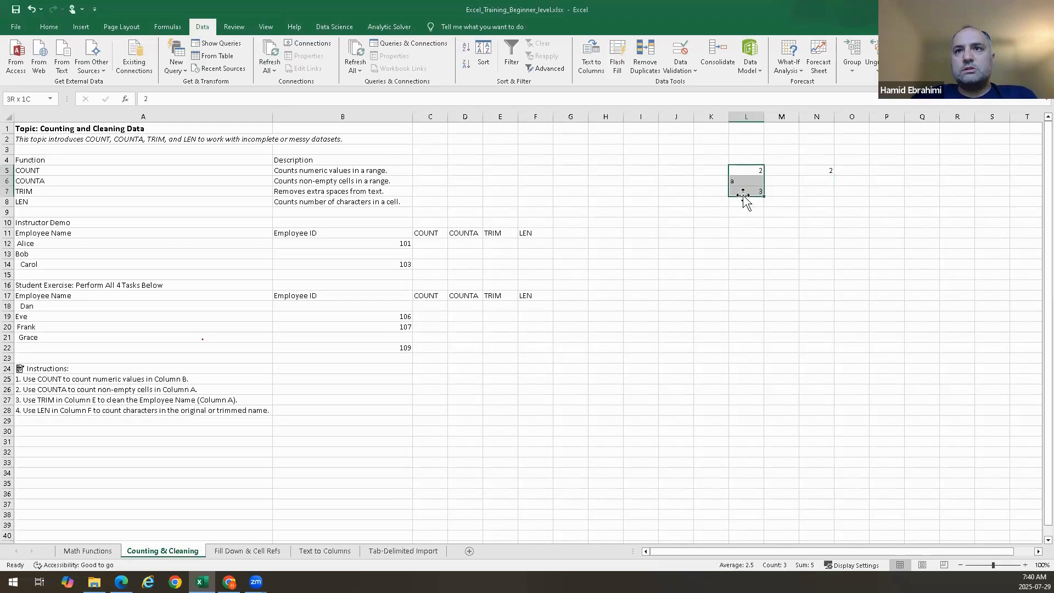
pyautogui.click(741, 181)
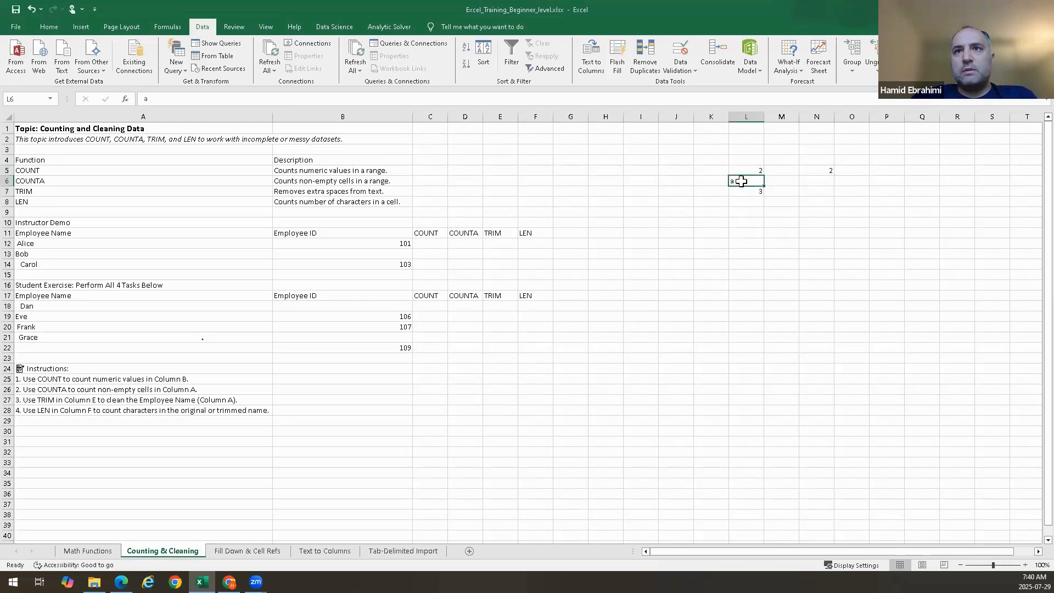
pyautogui.moveTo(743, 170); pyautogui.dragTo(810, 190)
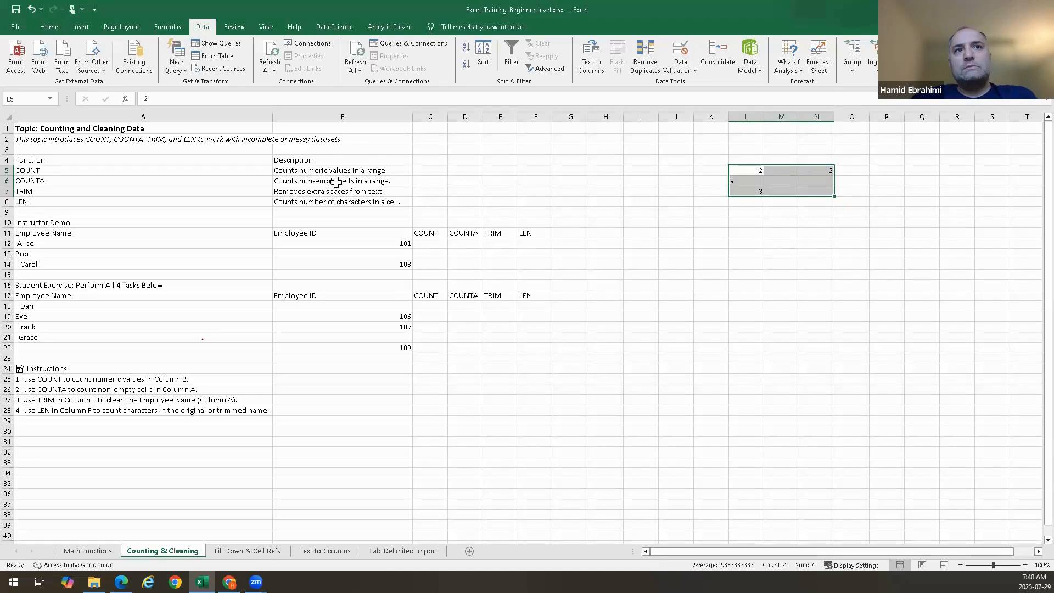
pyautogui.click(819, 171)
pyautogui.doubleClick(819, 171)
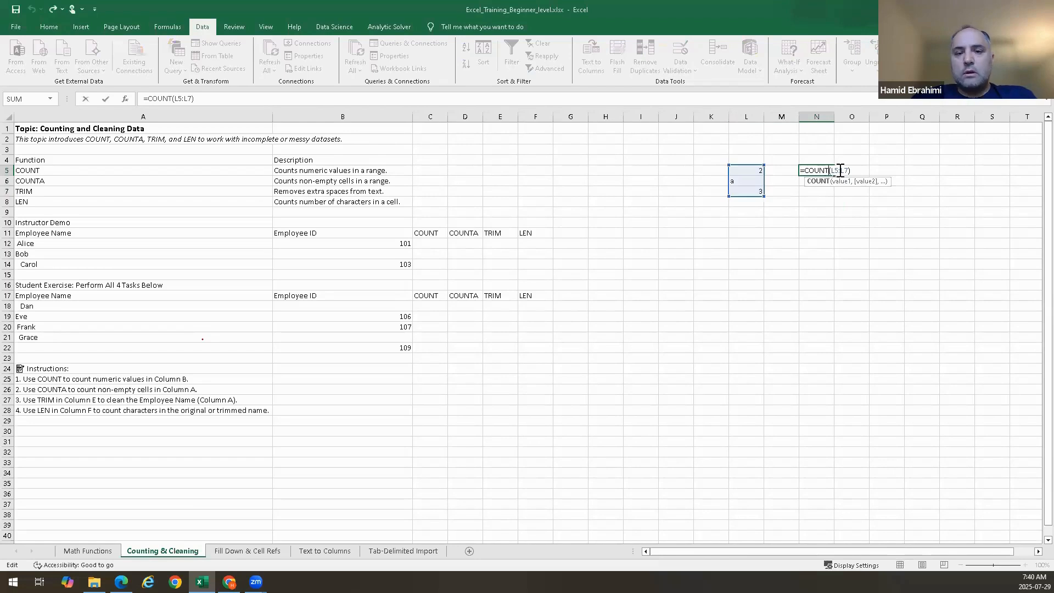
pyautogui.write('A')
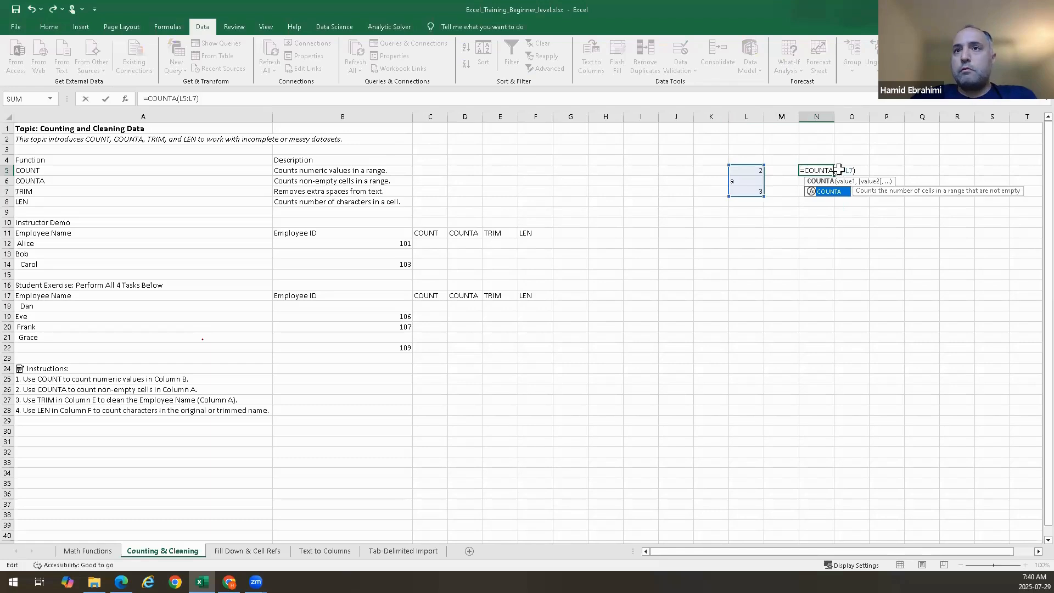
pyautogui.press('Return')
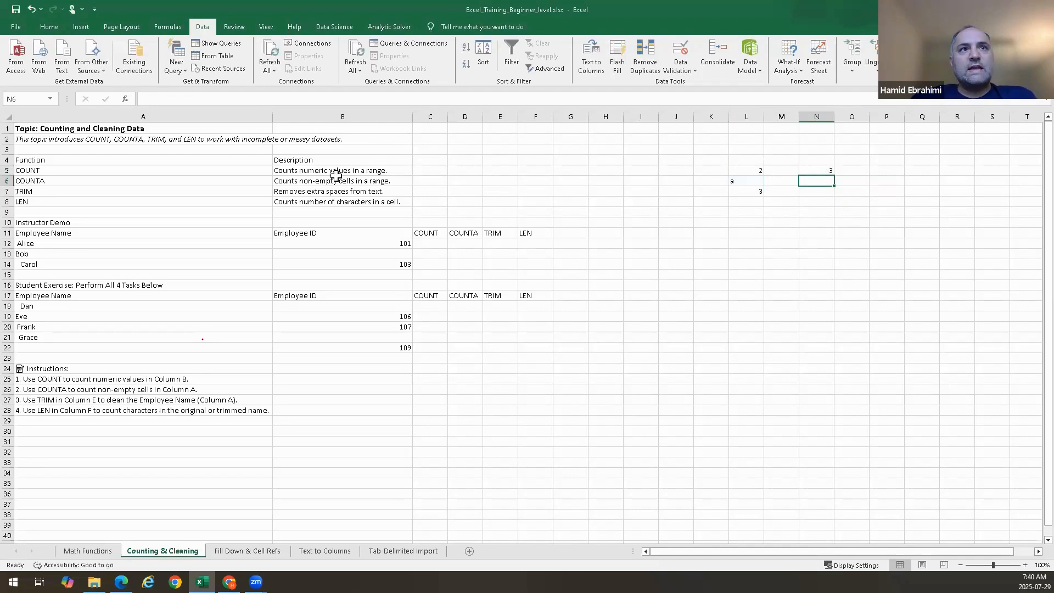
# Clear the text from cell L6
pyautogui.click(737, 180)
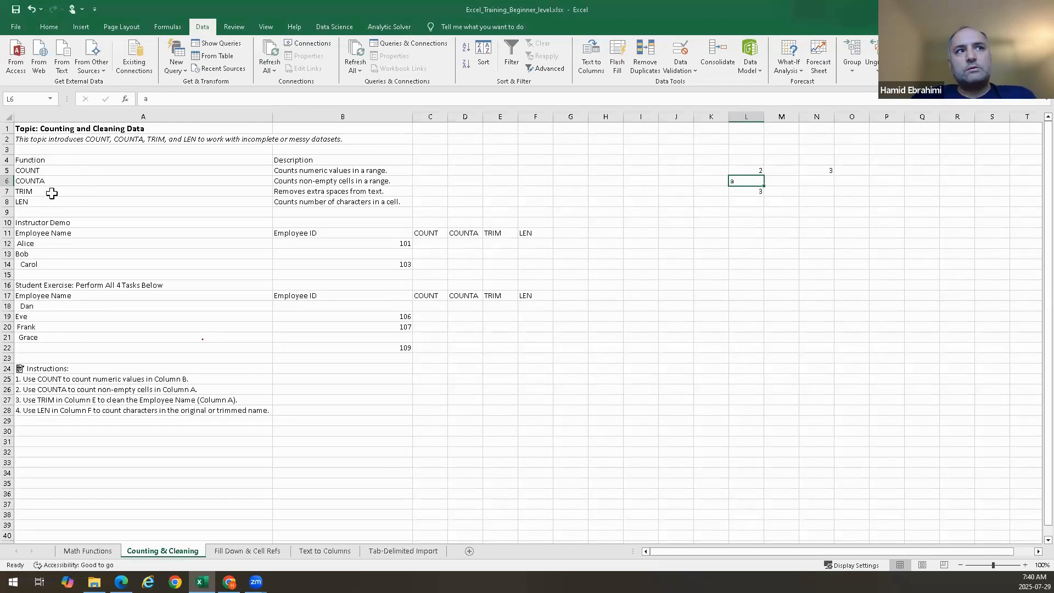
pyautogui.doubleClick(746, 183)
pyautogui.press('BackSpace')
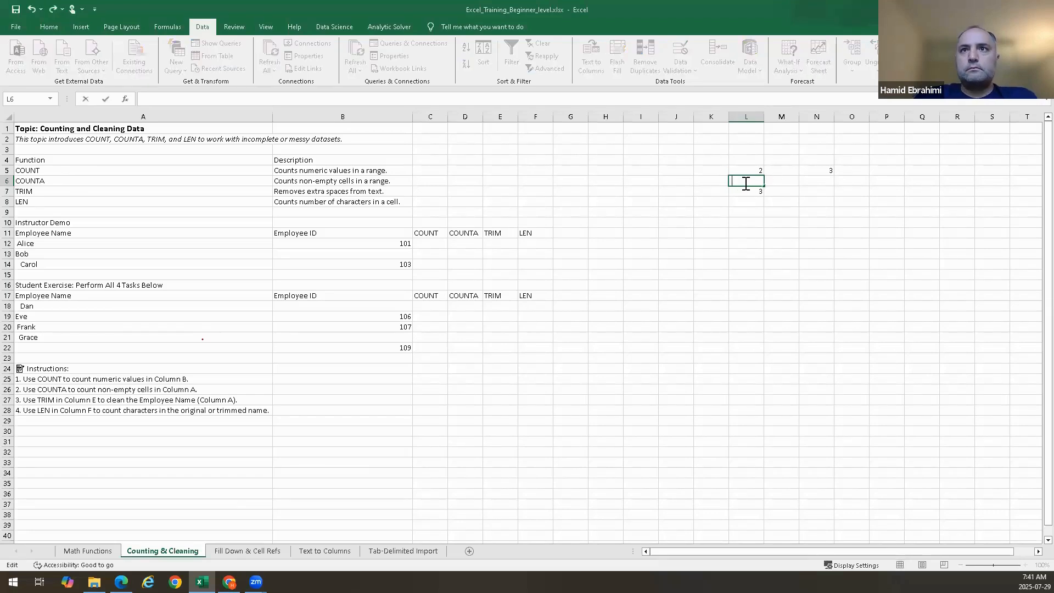
pyautogui.press('Return')
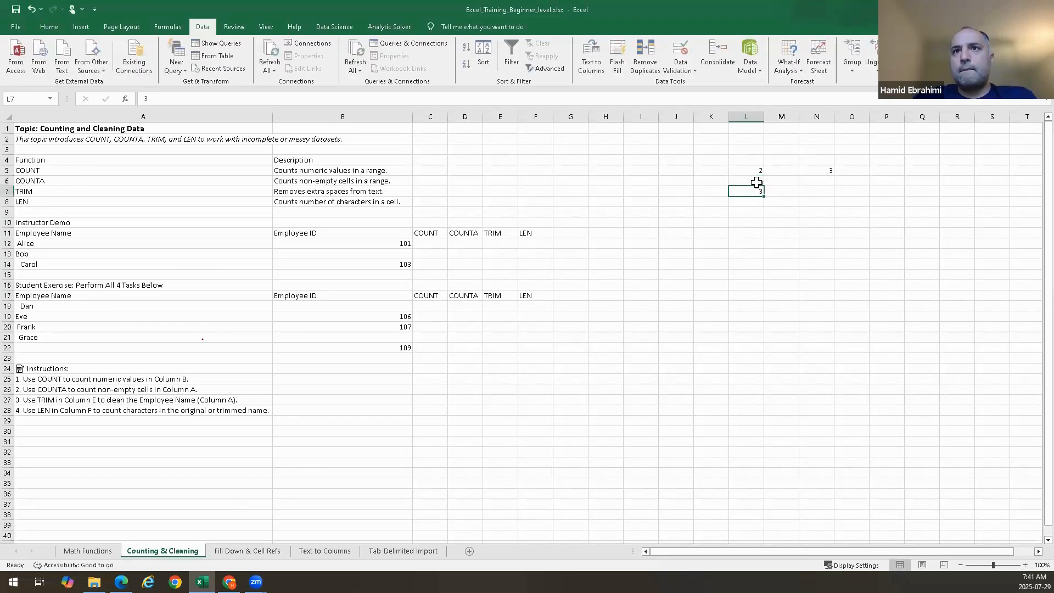
# Delete N5's formula and re-enter =COUNTA(L5:L7) there
pyautogui.click(813, 171)
pyautogui.press('Delete')
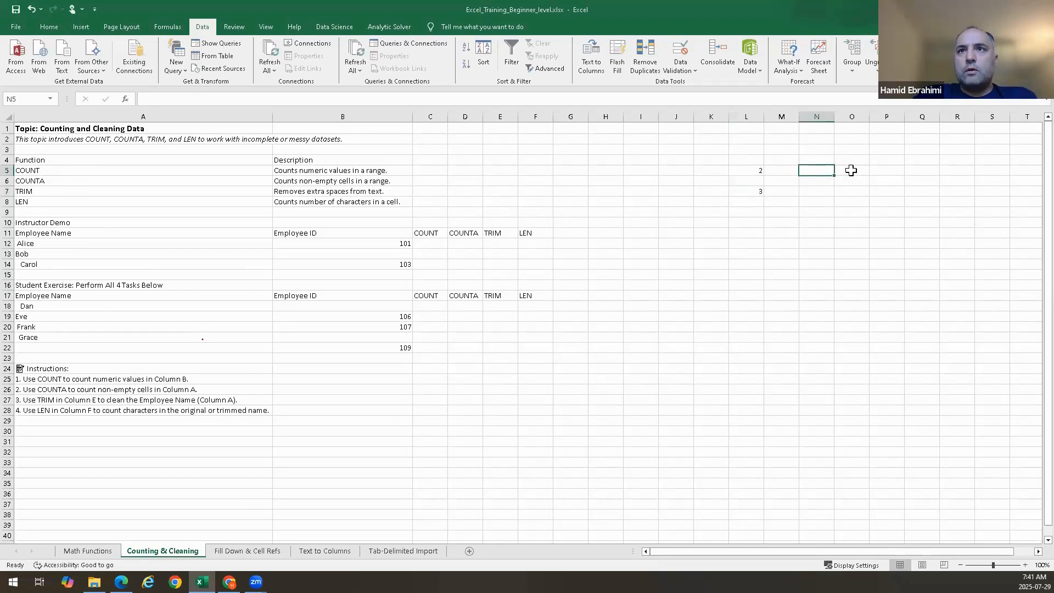
pyautogui.write('=coun')
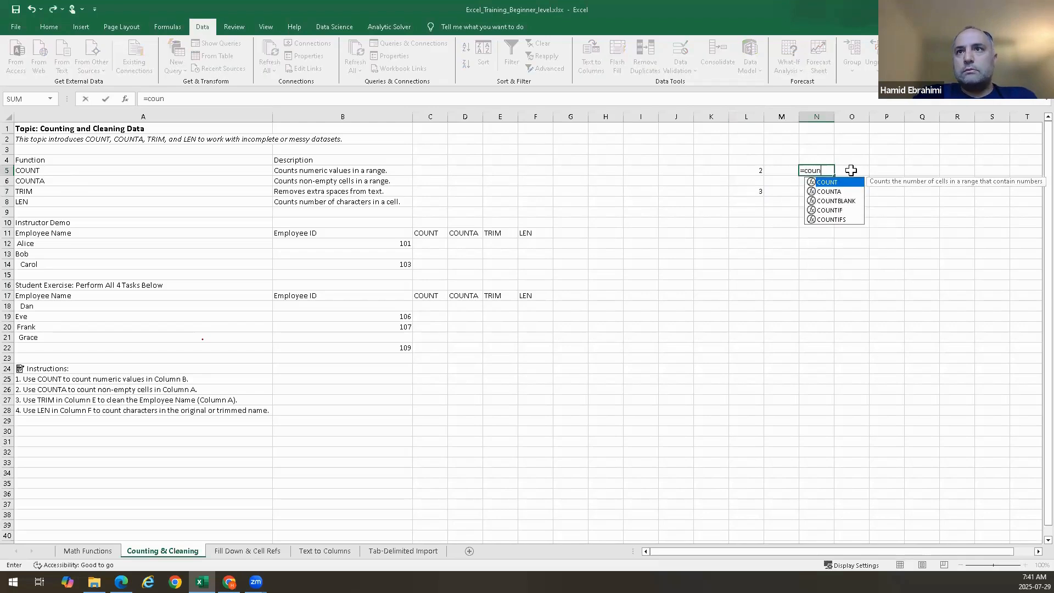
pyautogui.write('ta(')
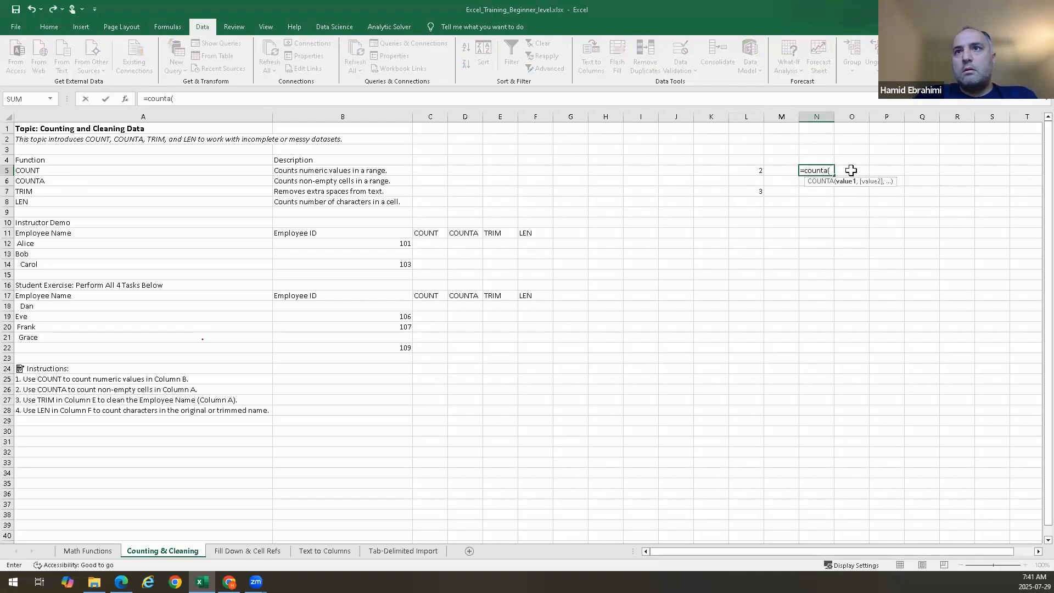
pyautogui.moveTo(739, 170); pyautogui.dragTo(749, 193)
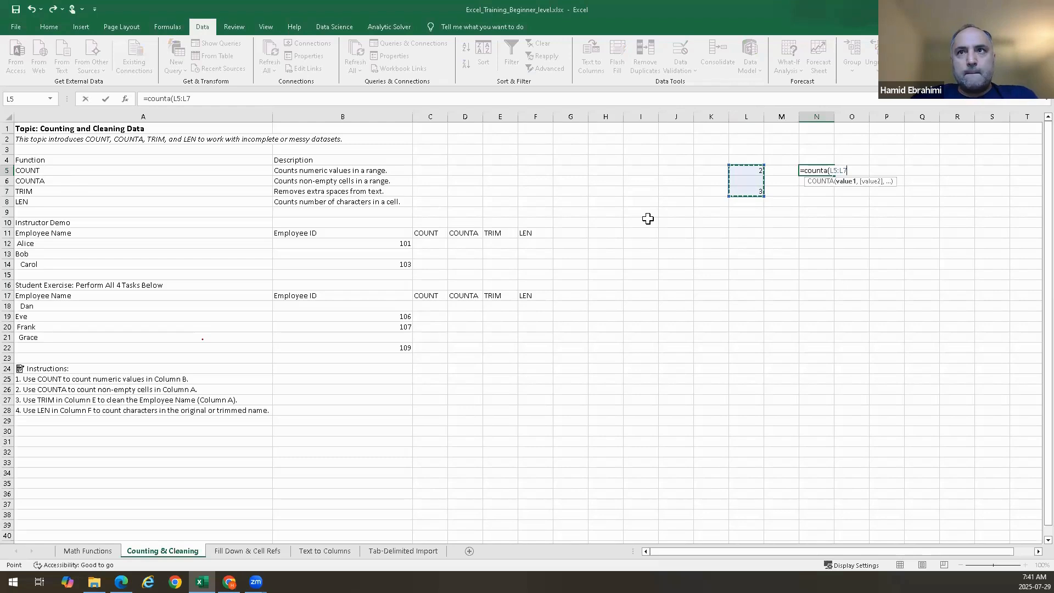
pyautogui.press('Return')
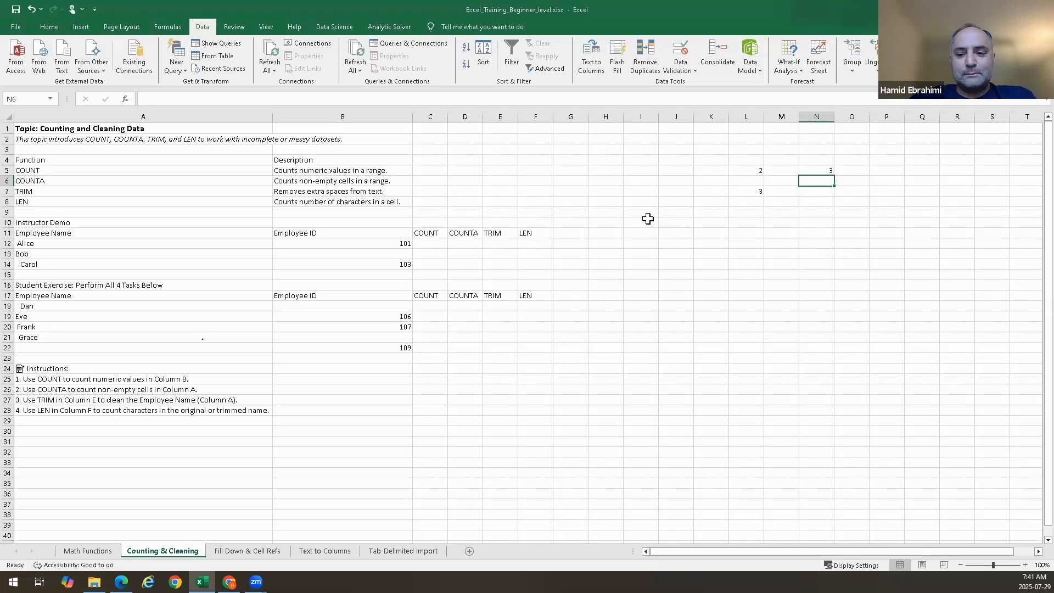
# Delete the remaining characters left in cell L6
pyautogui.doubleClick(757, 179)
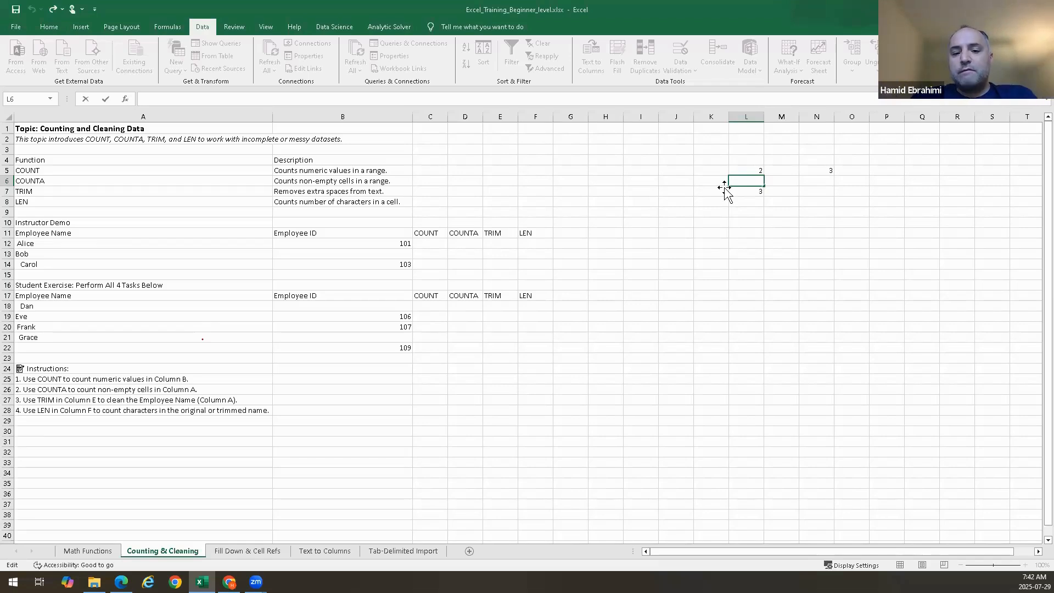
pyautogui.press('BackSpace')
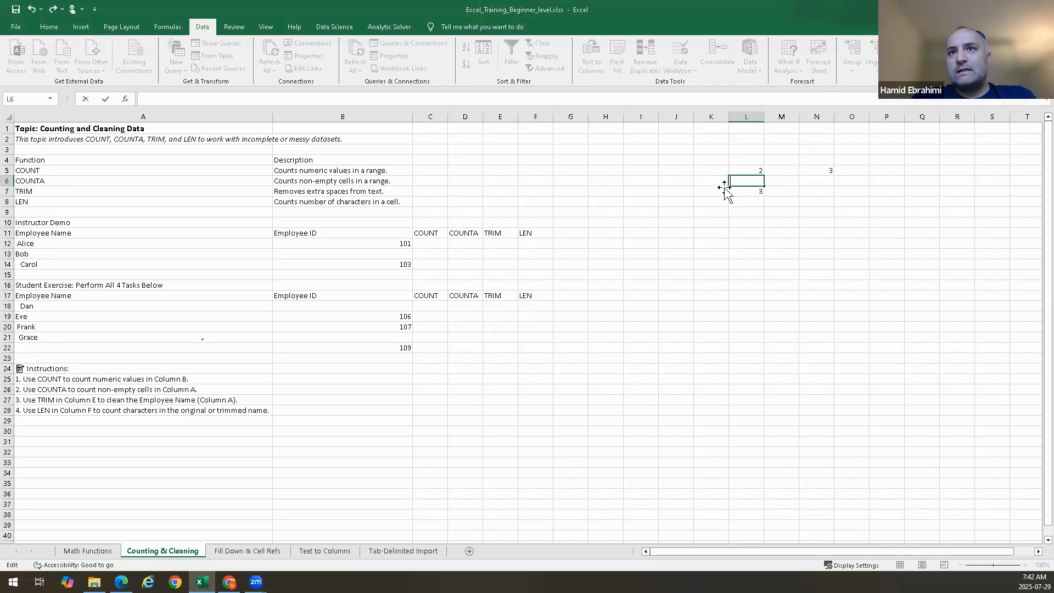
pyautogui.press('BackSpace')
pyautogui.press('BackSpace')
pyautogui.press('BackSpace')
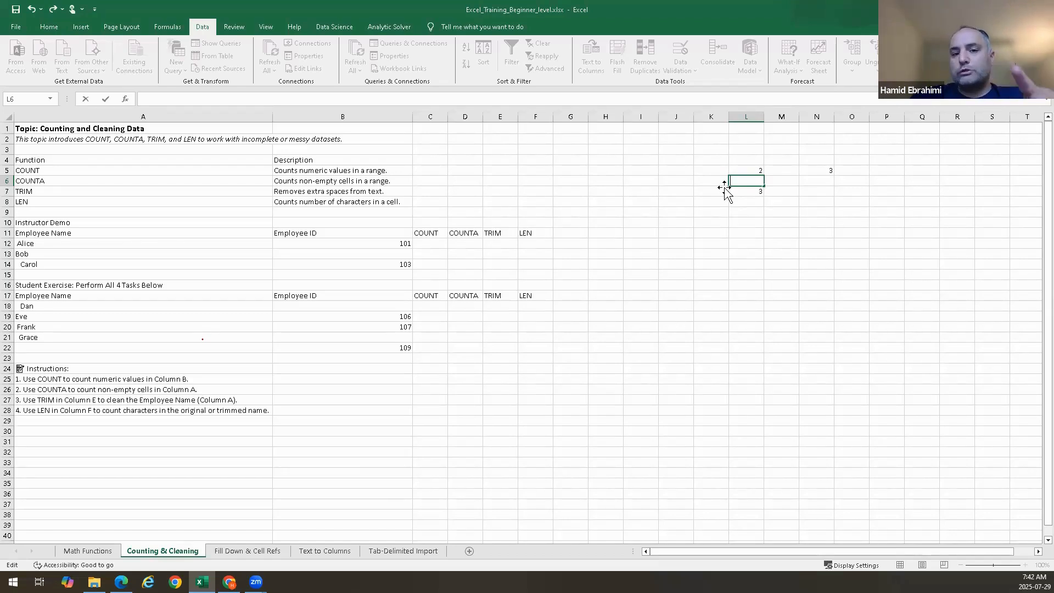
pyautogui.press('Return')
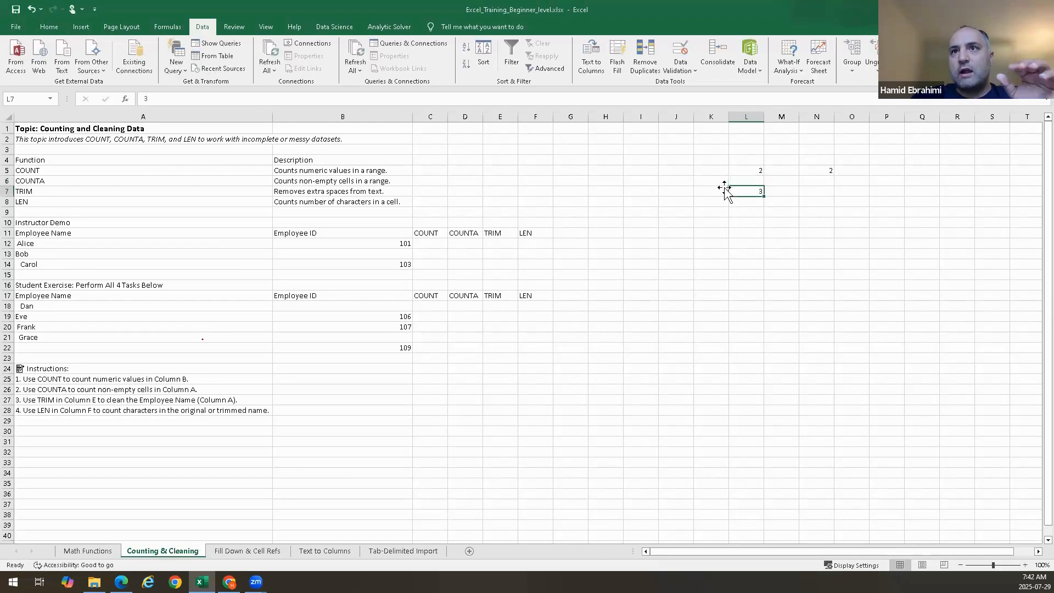
# Open the COUNTA formula in N5 and the empty cell L6 to inspect them
pyautogui.click(818, 171)
pyautogui.doubleClick(823, 170)
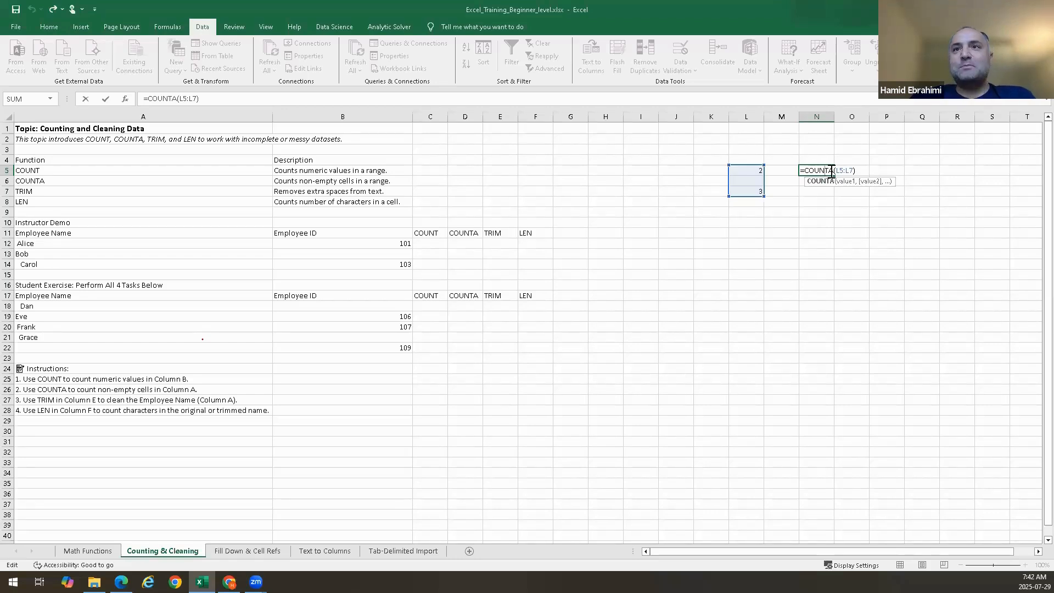
pyautogui.hotkey('ctrl', 'Return')
pyautogui.doubleClick(753, 178)
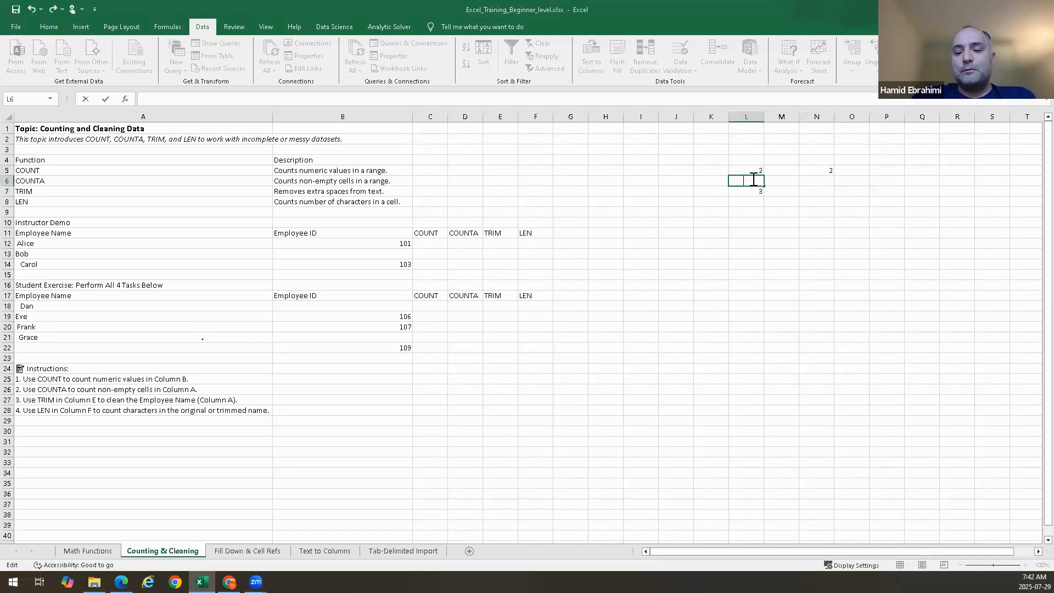
pyautogui.press('Return')
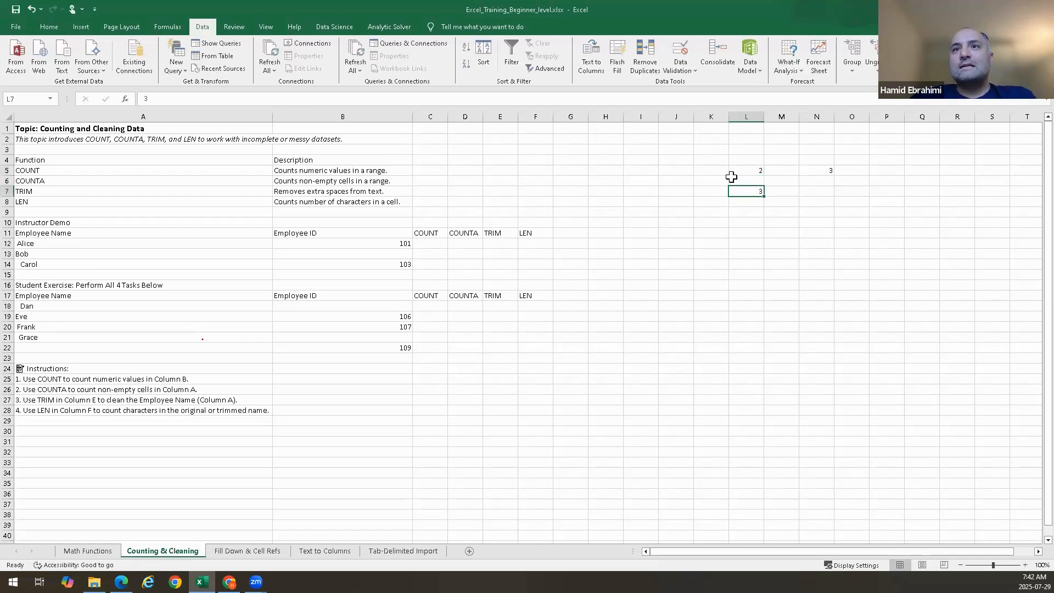
pyautogui.click(822, 168)
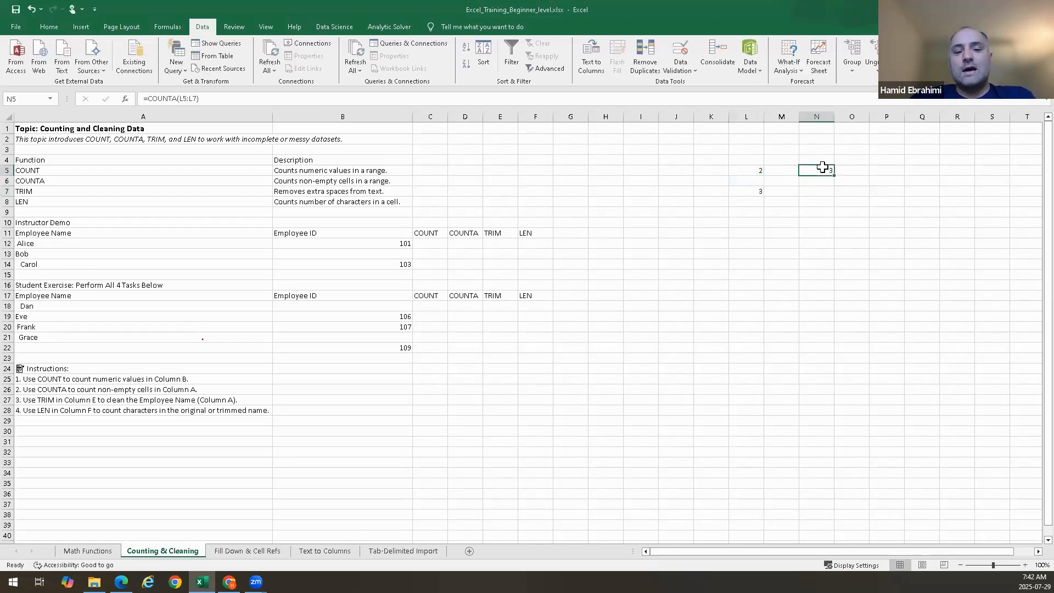
# Clear all scratch values and the formula from L5:N7
pyautogui.click(758, 170)
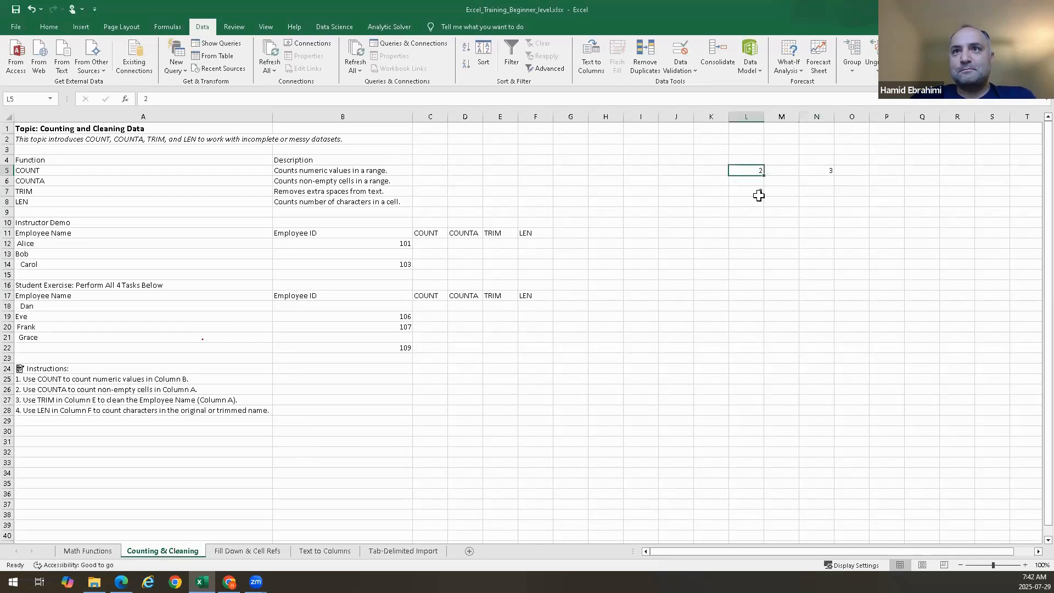
pyautogui.moveTo(759, 196); pyautogui.dragTo(817, 189)
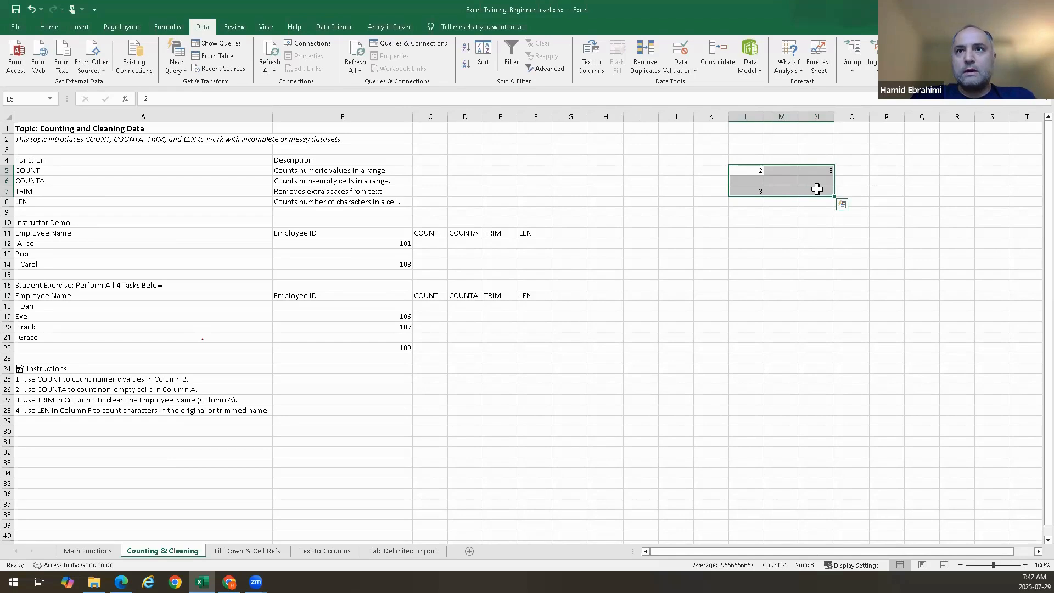
pyautogui.press('Delete')
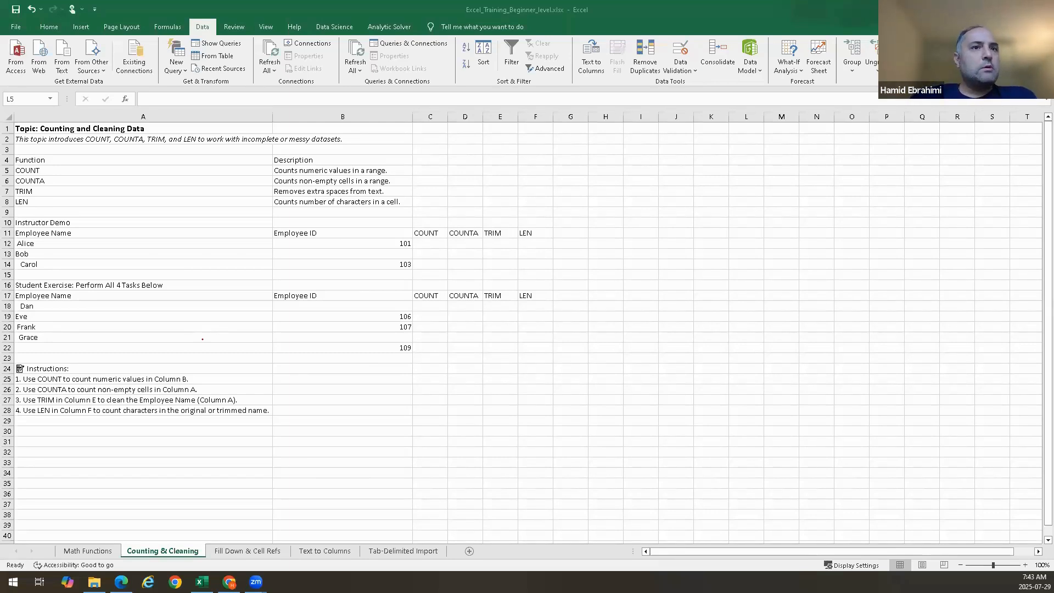
# Select the Employee ID cells B12:B15 of the instructor demo to check their count
pyautogui.click(435, 243)
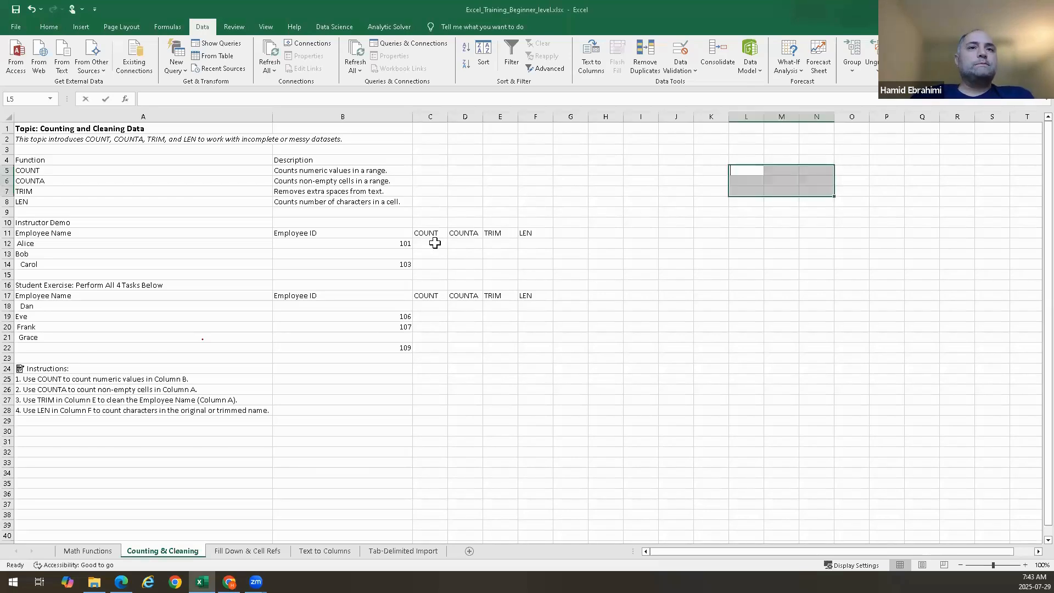
pyautogui.click(435, 243)
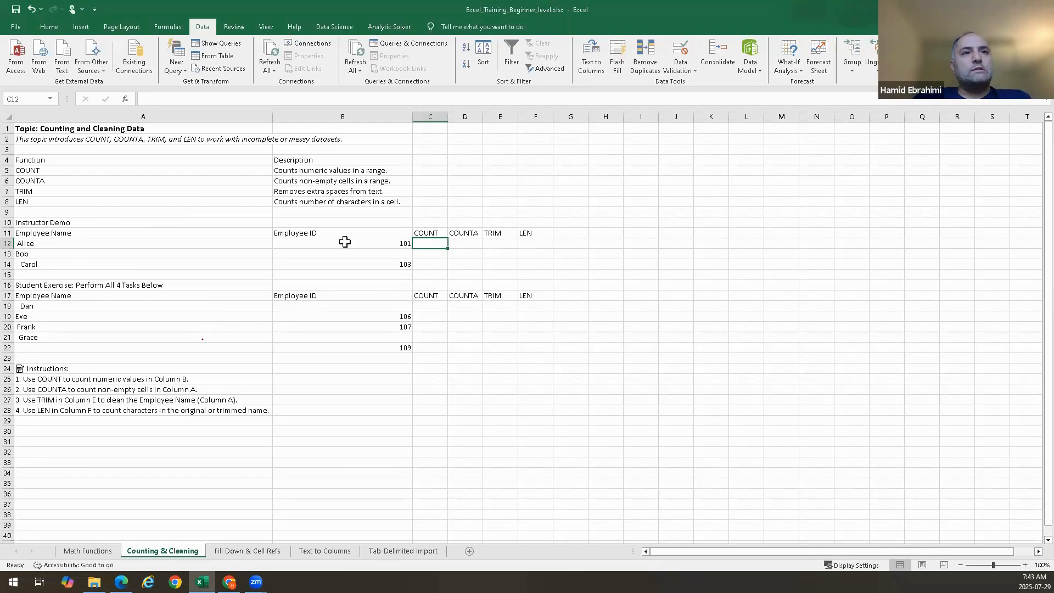
pyautogui.moveTo(344, 242); pyautogui.dragTo(341, 274)
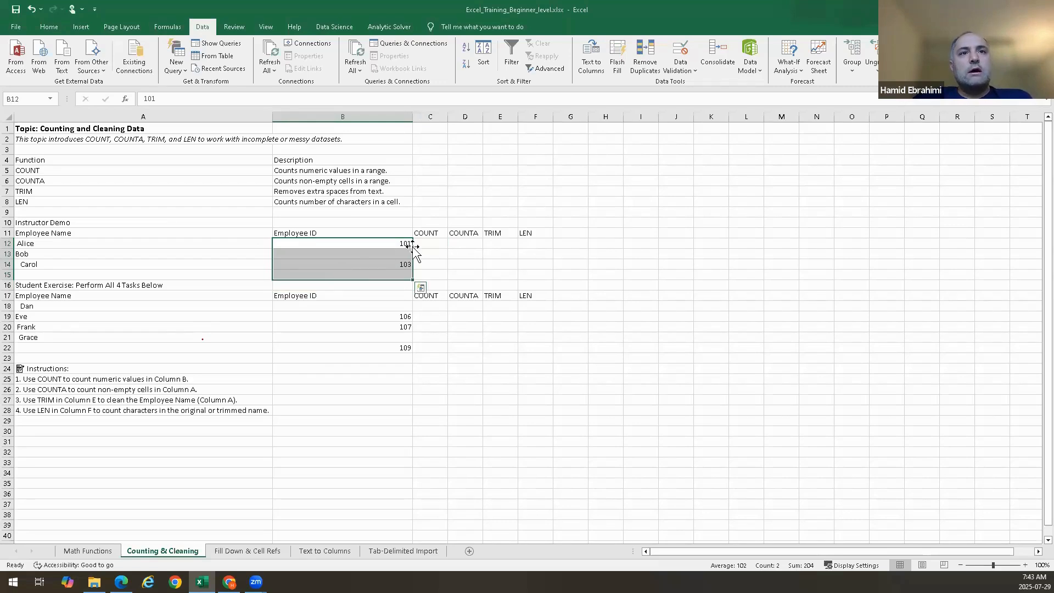
# Enter =COUNT(B12:B15) in C12 to count the numeric Employee IDs of the instructor demo
pyautogui.click(421, 242)
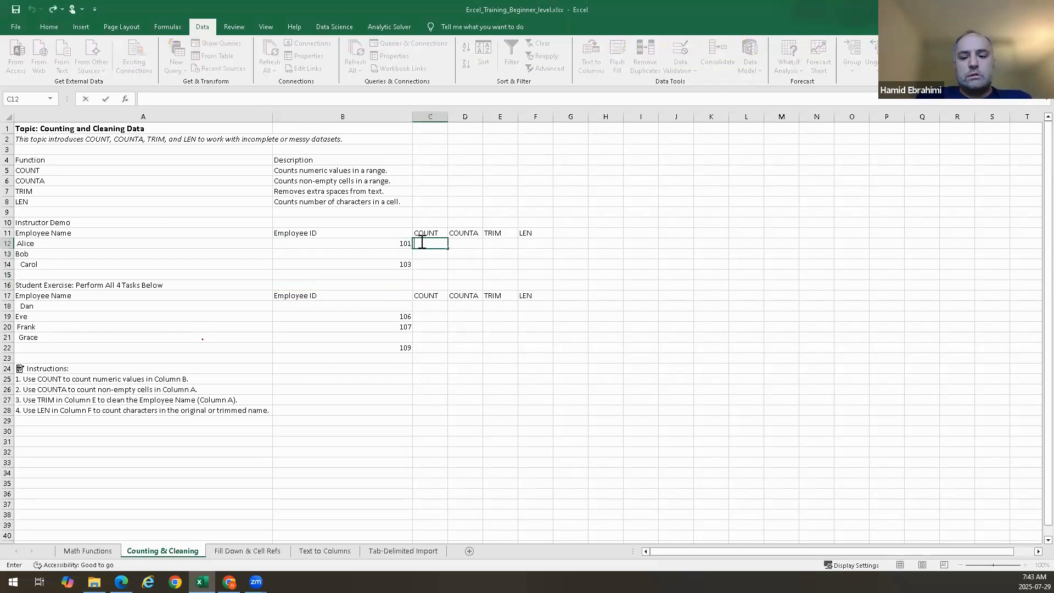
pyautogui.write('=count')
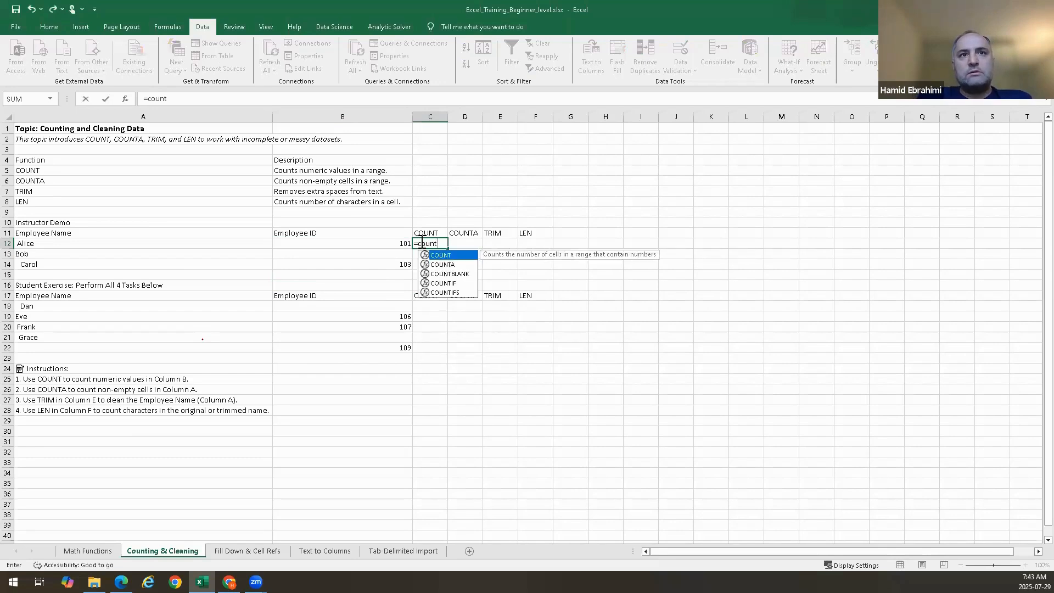
pyautogui.write('(')
pyautogui.moveTo(390, 242); pyautogui.dragTo(389, 278)
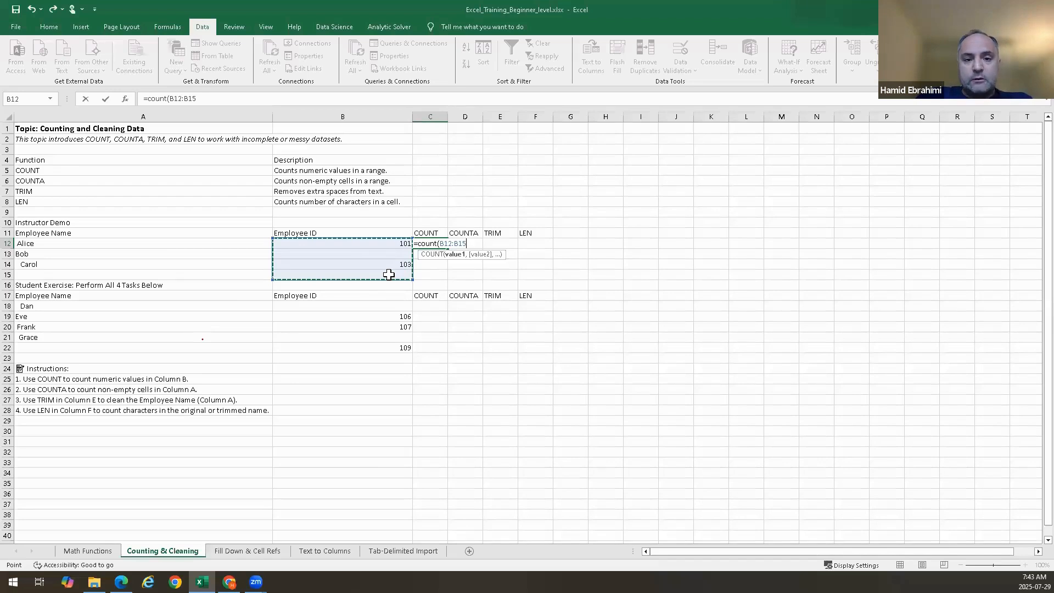
pyautogui.press('Return')
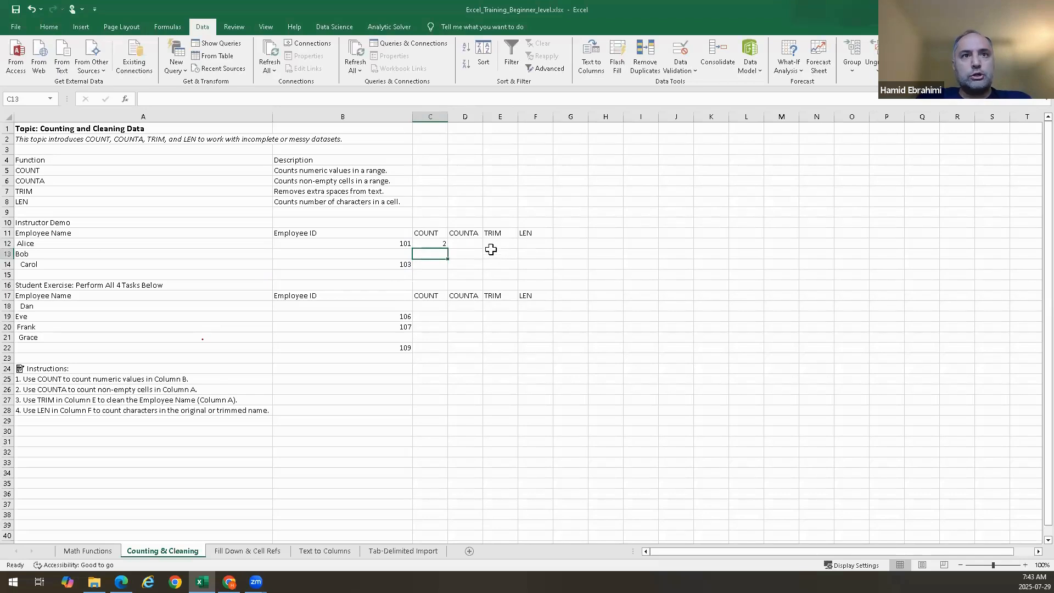
# Inspect the COUNT formula in C12 and the blank Employee ID cells beside it
pyautogui.click(433, 244)
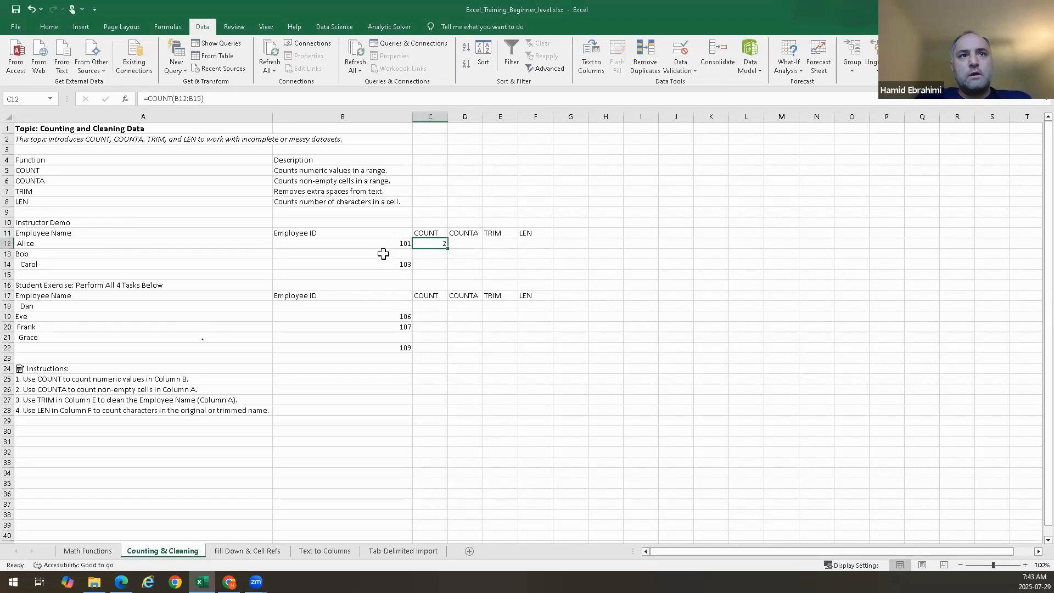
pyautogui.doubleClick(384, 254)
pyautogui.doubleClick(382, 275)
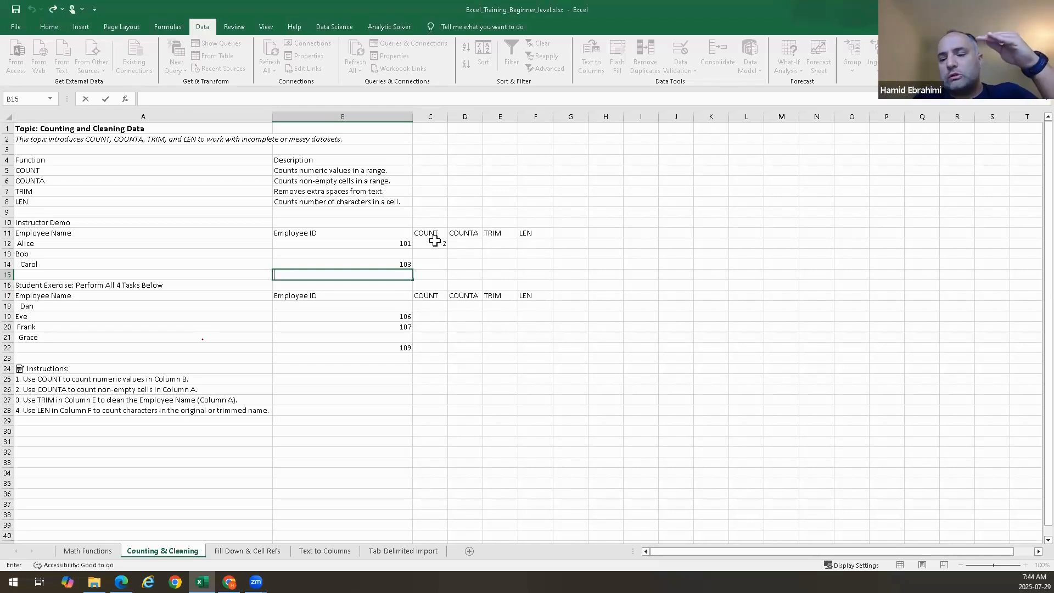
pyautogui.click(469, 241)
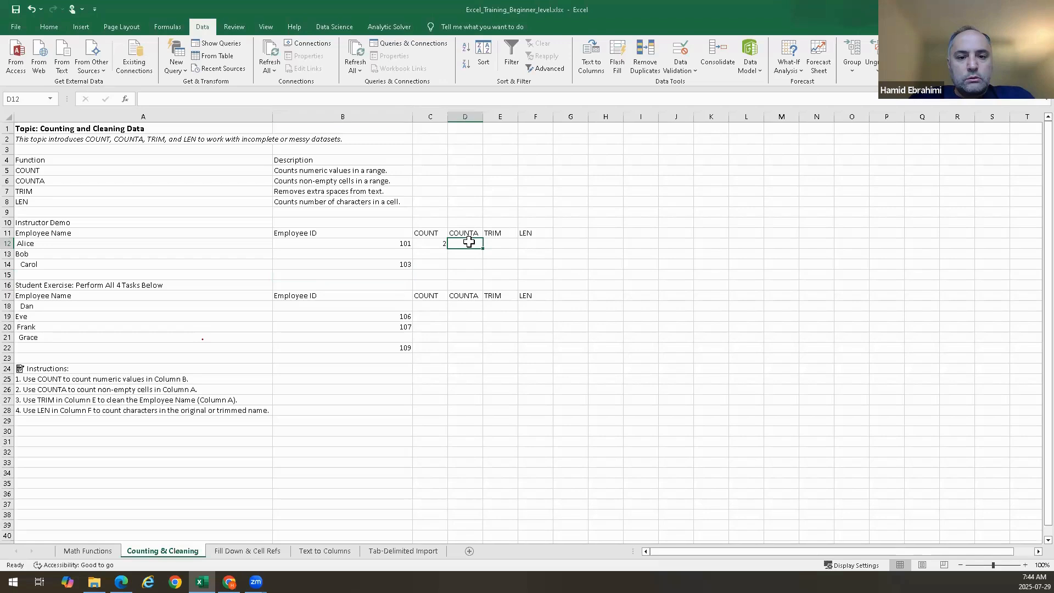
pyautogui.doubleClick(429, 243)
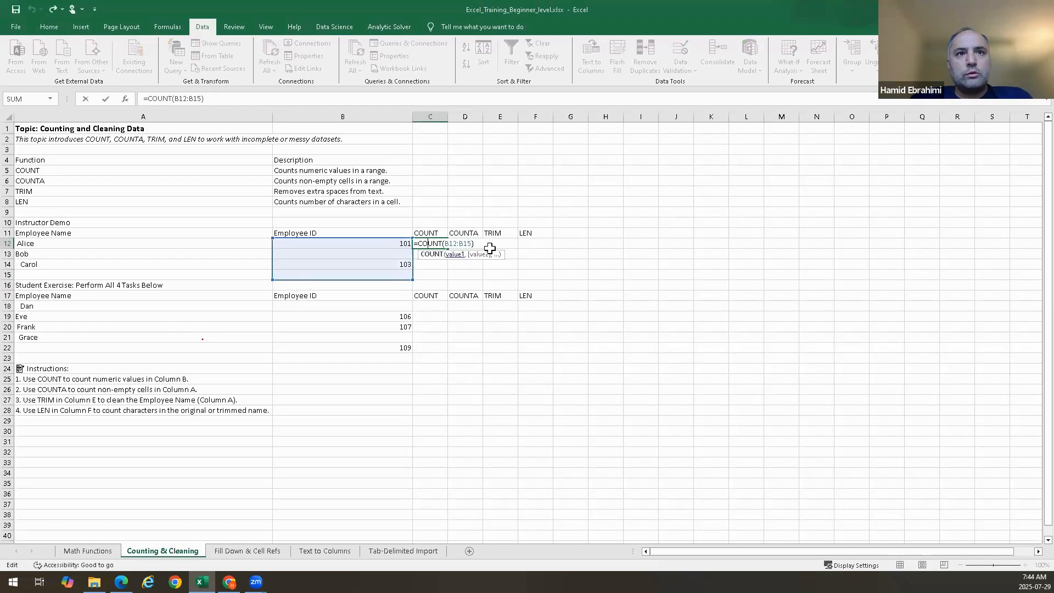
pyautogui.press('Escape')
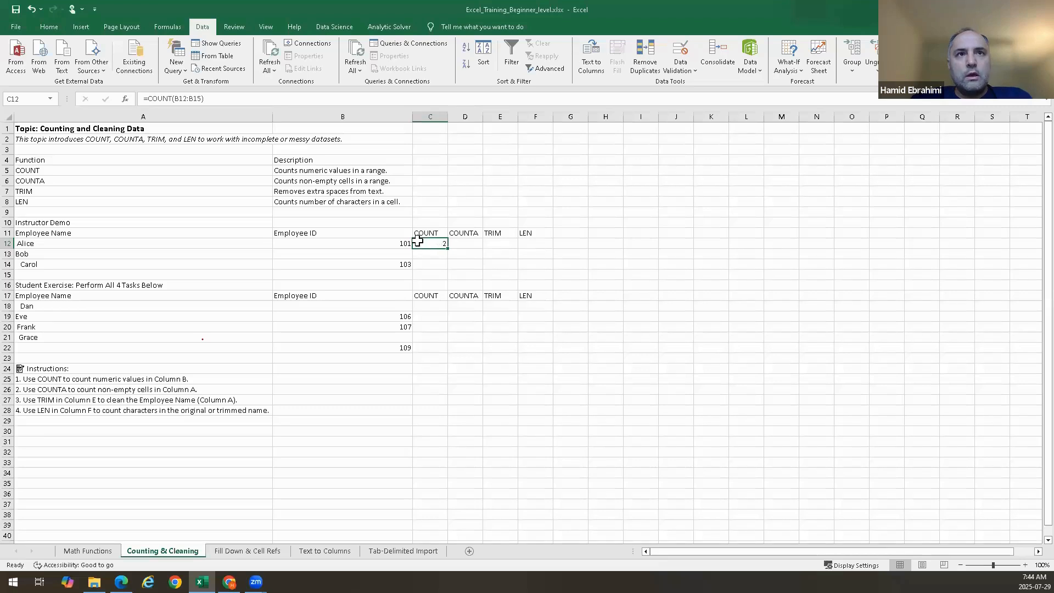
pyautogui.doubleClick(431, 244)
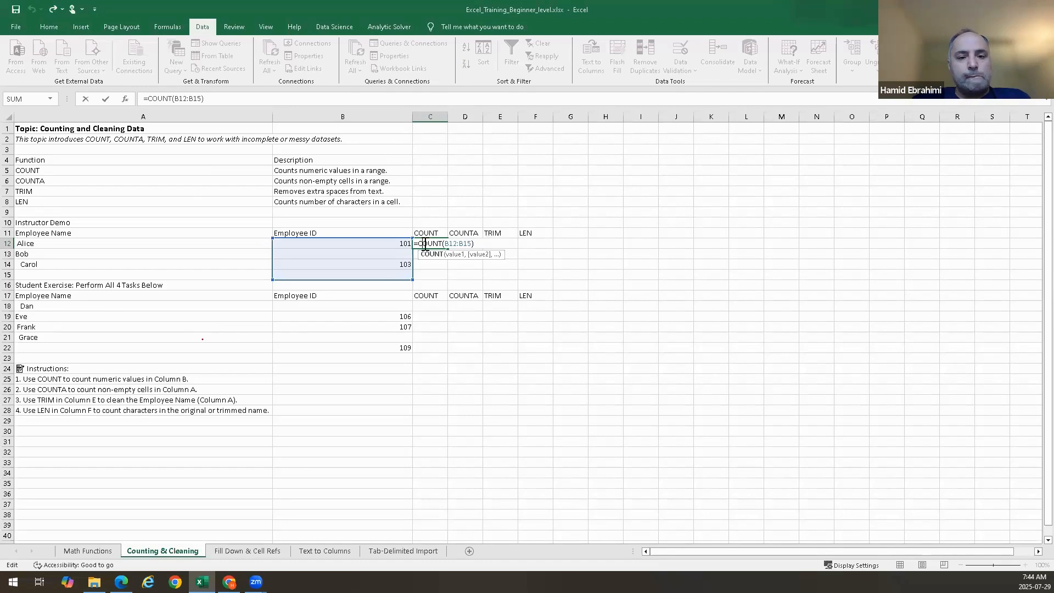
pyautogui.hotkey('ctrl', 'Return')
pyautogui.click(467, 244)
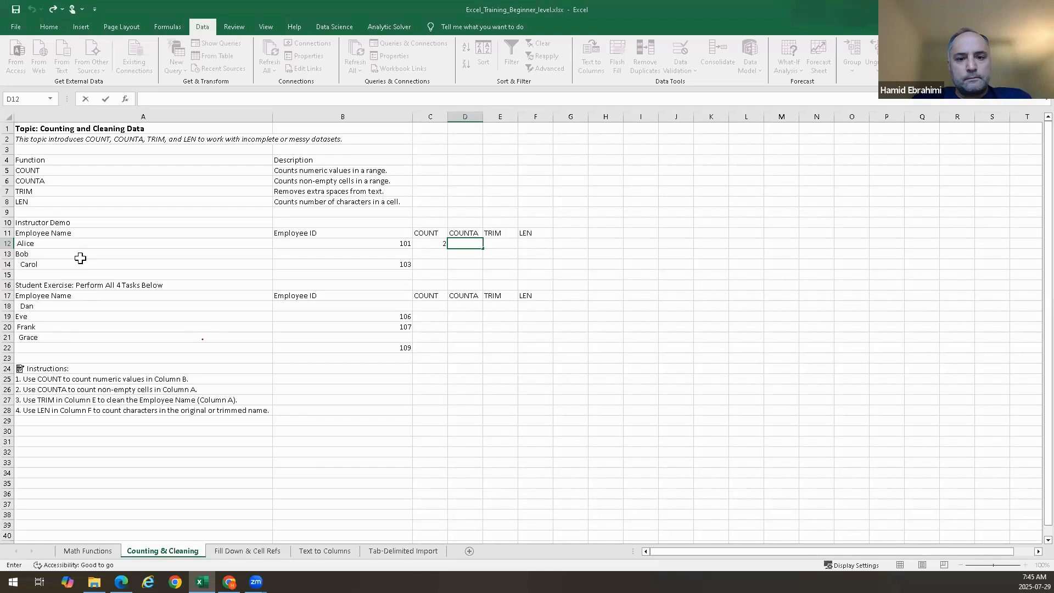
# Clear the COUNT formula from C12
pyautogui.click(425, 241)
pyautogui.press('BackSpace')
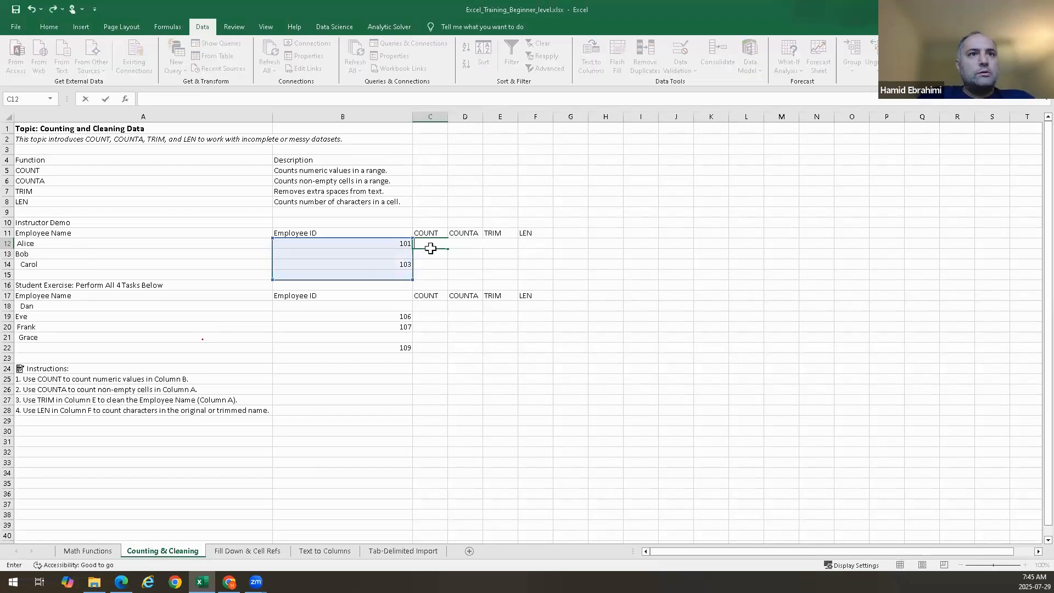
pyautogui.click(226, 282)
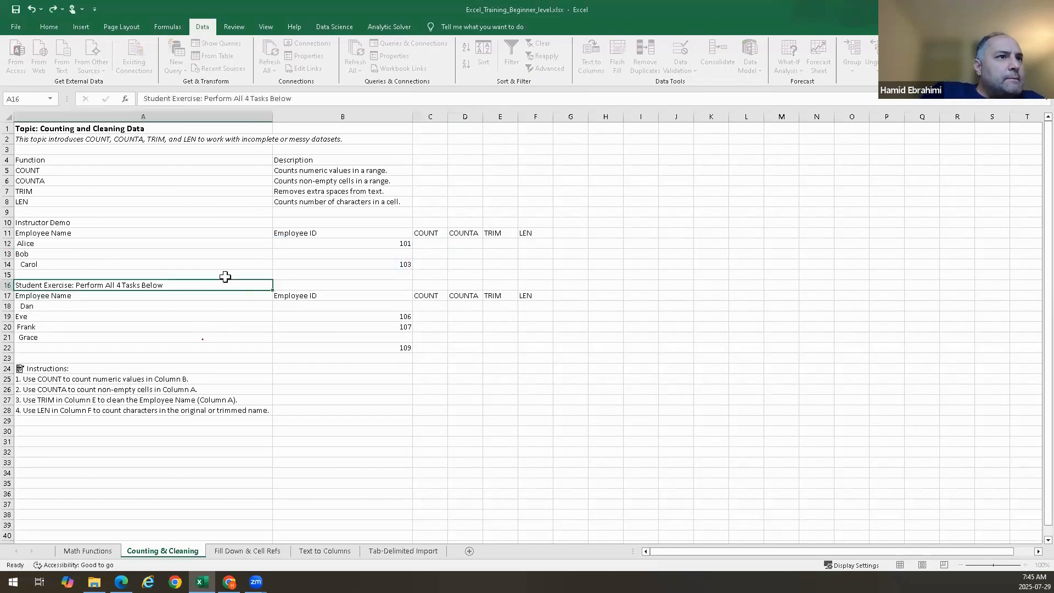
# Select the Employee Name cells A12:A15, then the Employee ID cells B12:B15, to compare their counts
pyautogui.click(220, 274)
pyautogui.moveTo(221, 274); pyautogui.dragTo(129, 240)
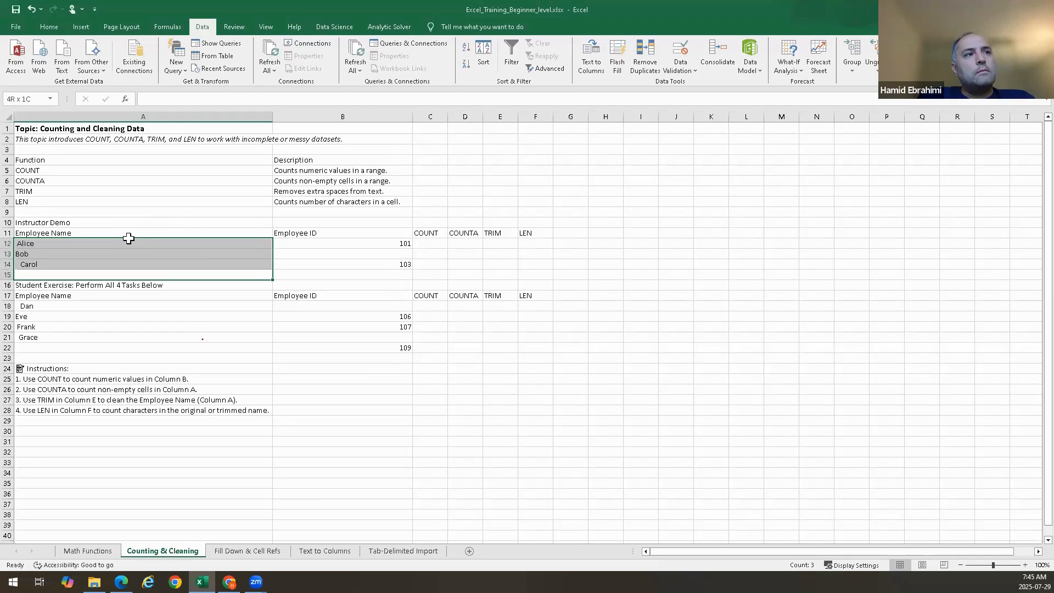
pyautogui.click(344, 253)
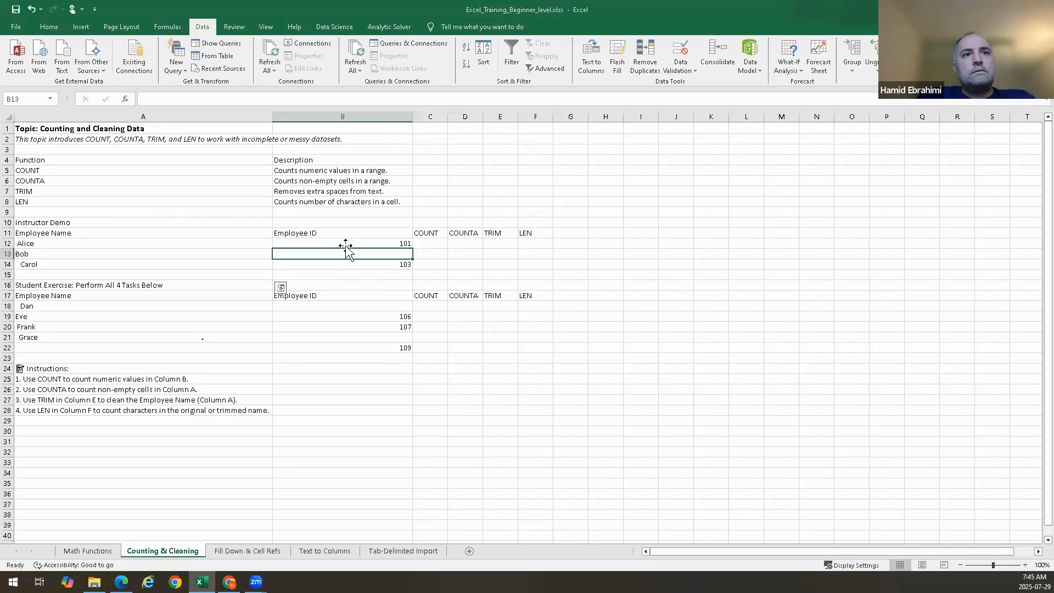
pyautogui.moveTo(346, 241); pyautogui.dragTo(347, 276)
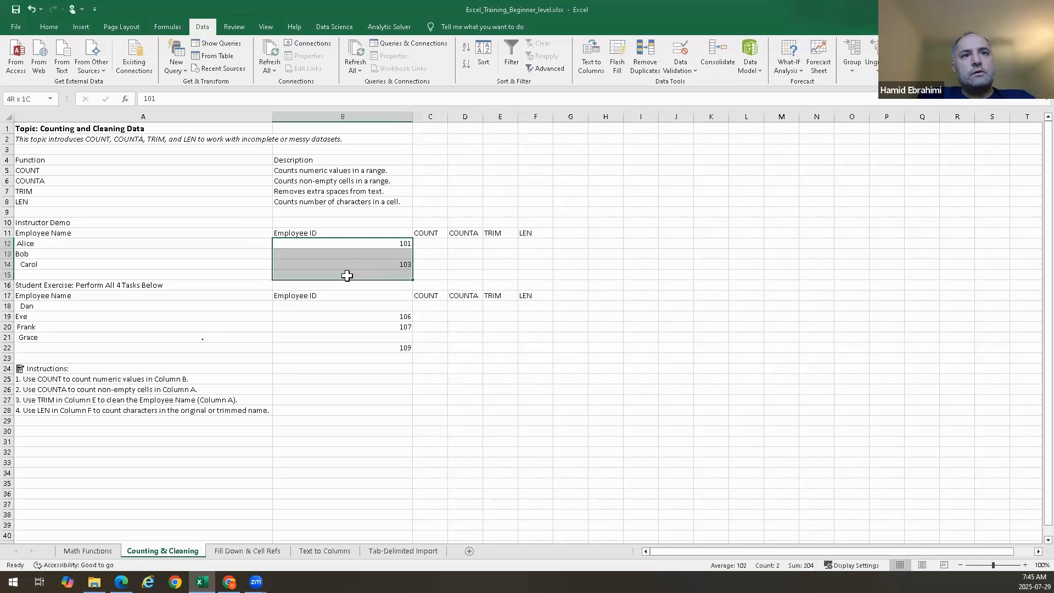
# Try to enter a COUNT formula over the Employee IDs in C12
pyautogui.doubleClick(430, 242)
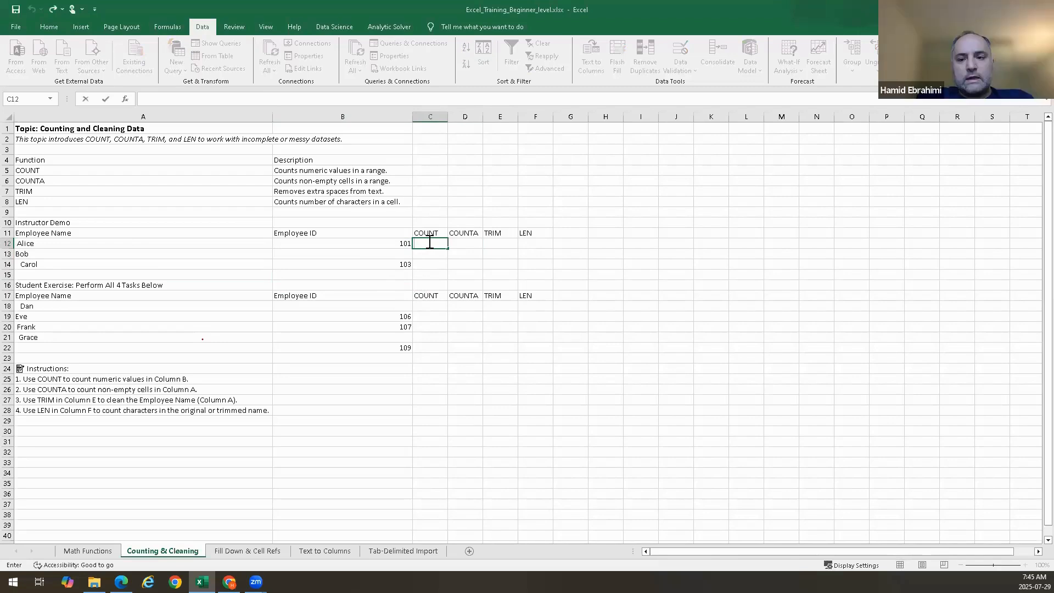
pyautogui.write('=')
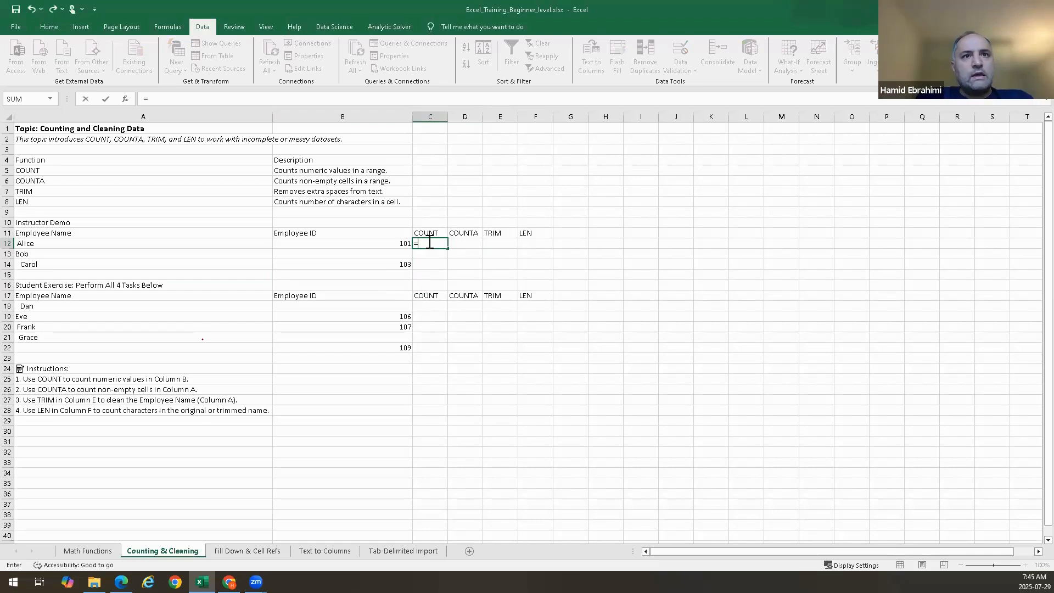
pyautogui.write('COUNT(')
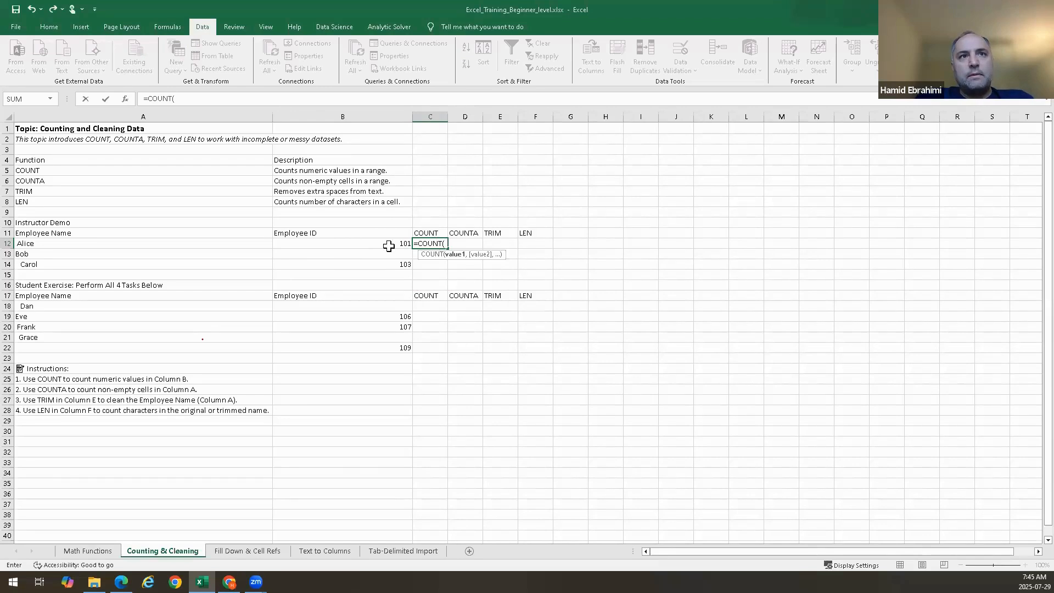
pyautogui.moveTo(386, 245); pyautogui.dragTo(381, 273)
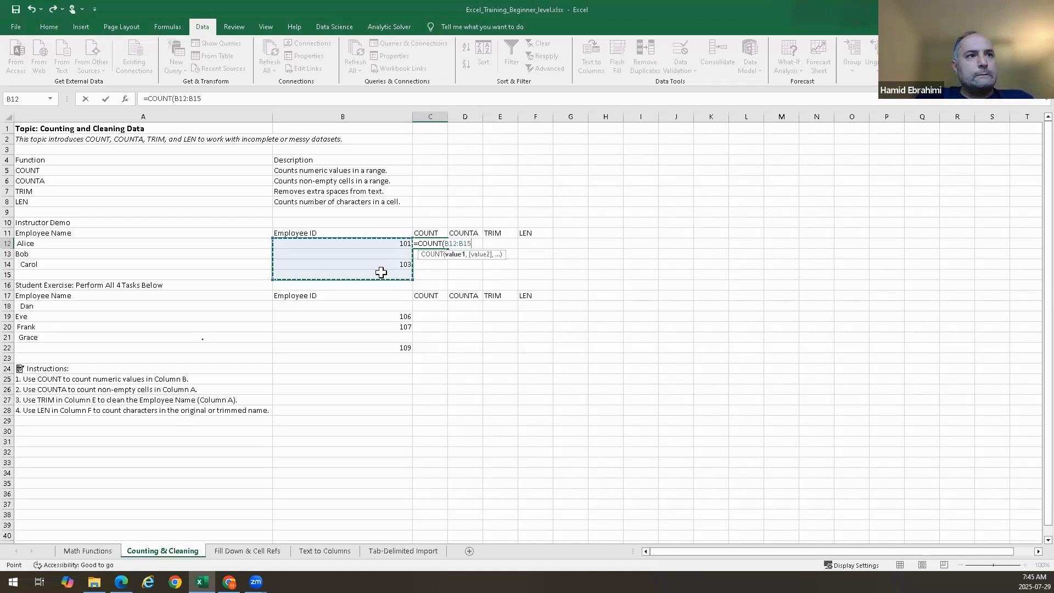
pyautogui.click(372, 245)
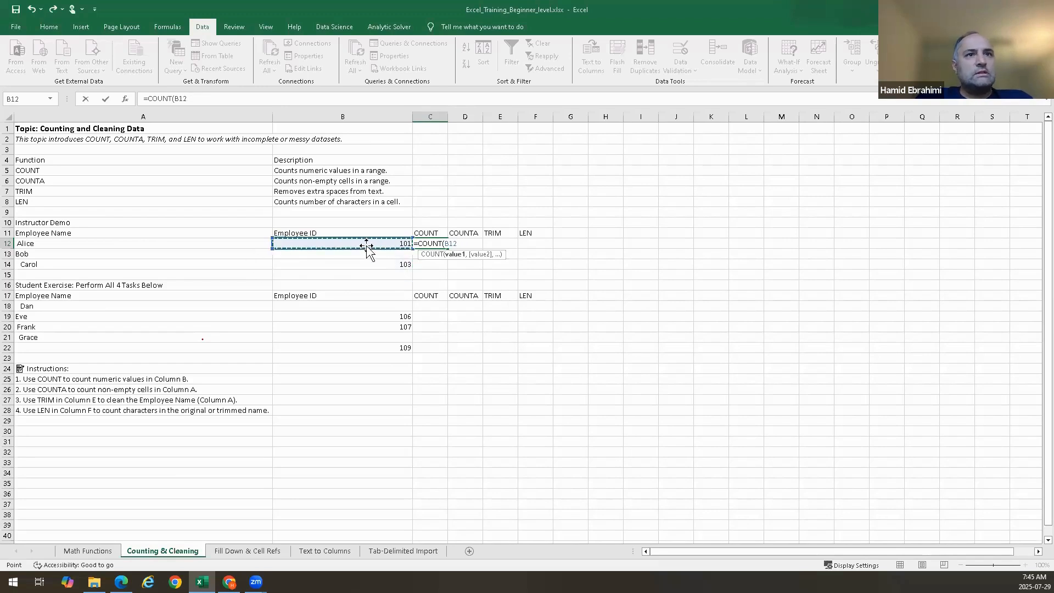
pyautogui.moveTo(371, 245); pyautogui.dragTo(371, 267)
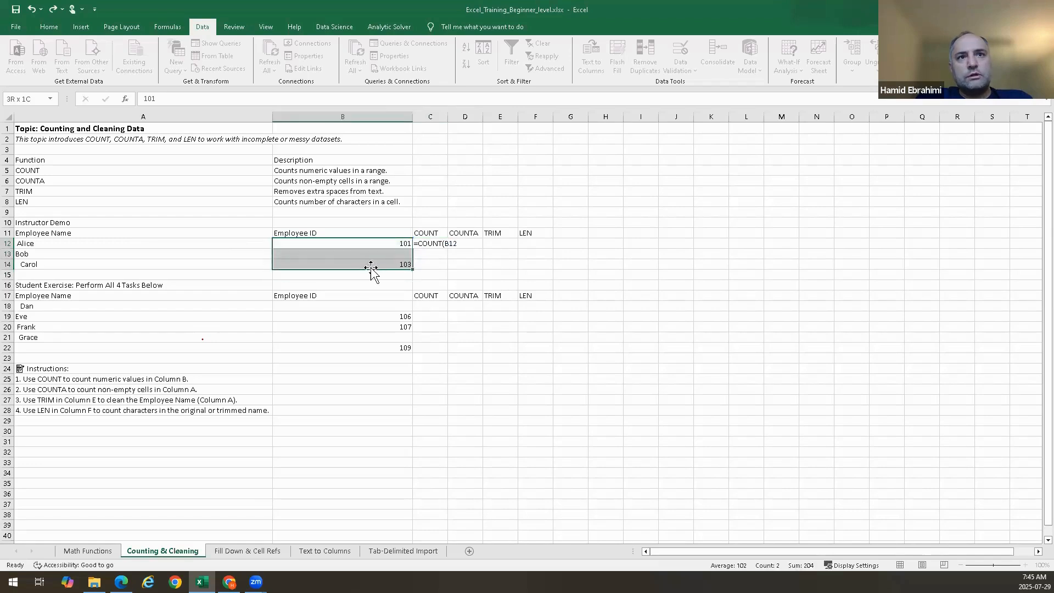
pyautogui.click(440, 242)
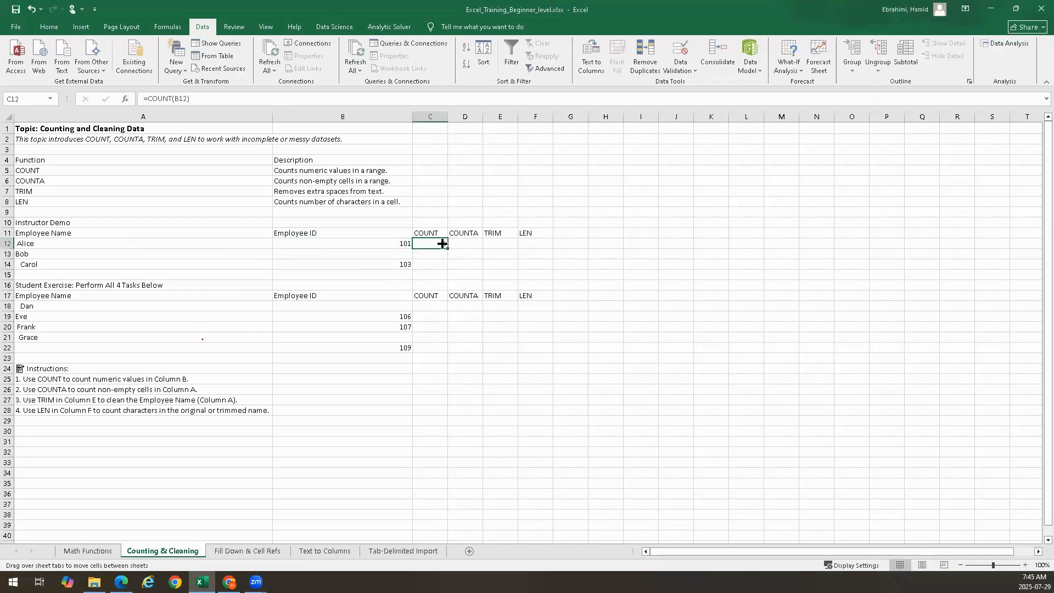
# Fill C12's formula down to C14, undo the fill and clear C12
pyautogui.doubleClick(447, 248)
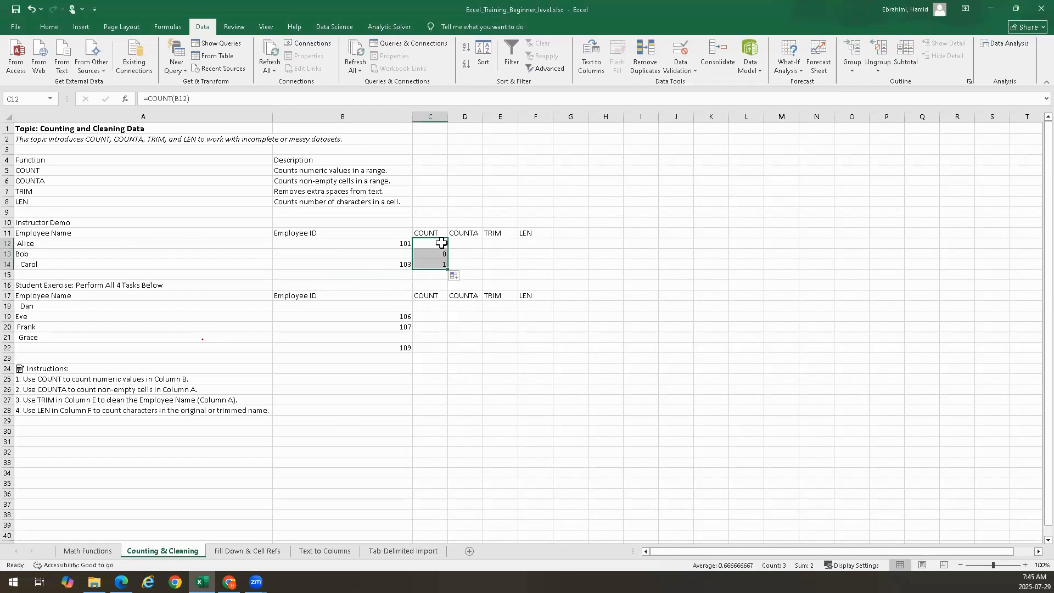
pyautogui.click(472, 245)
pyautogui.hotkey('ctrl', 'z')
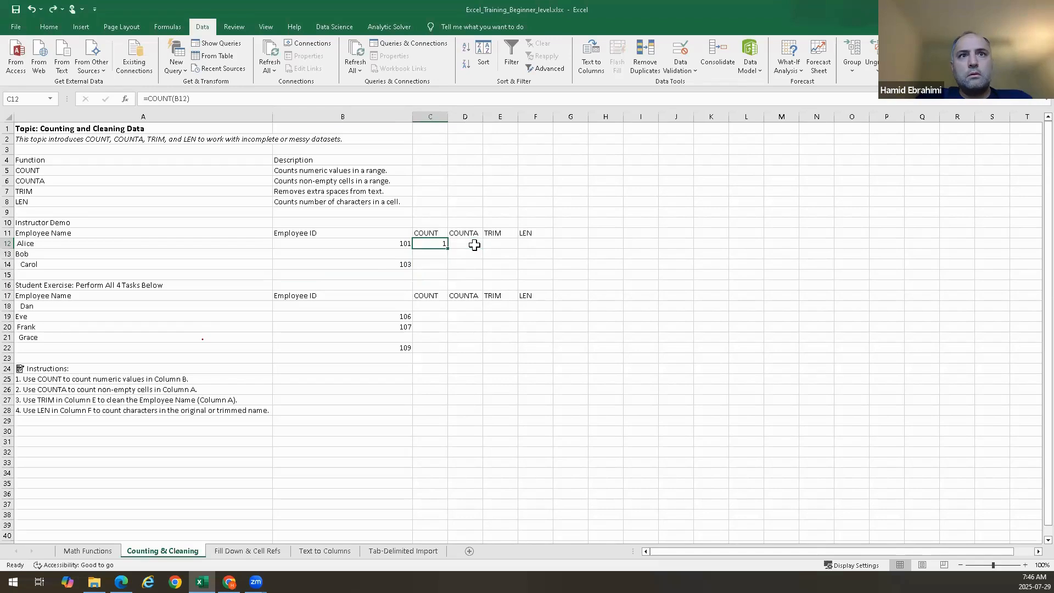
pyautogui.press('Delete')
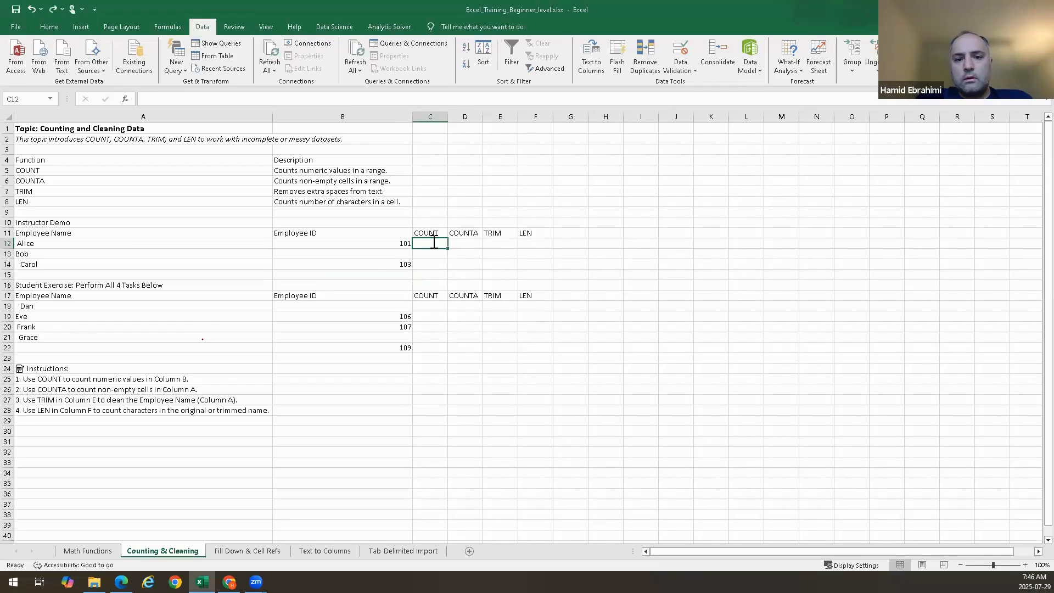
# Enter =COUNT(B12:B14) in C12 to count the numeric Employee IDs
pyautogui.doubleClick(434, 243)
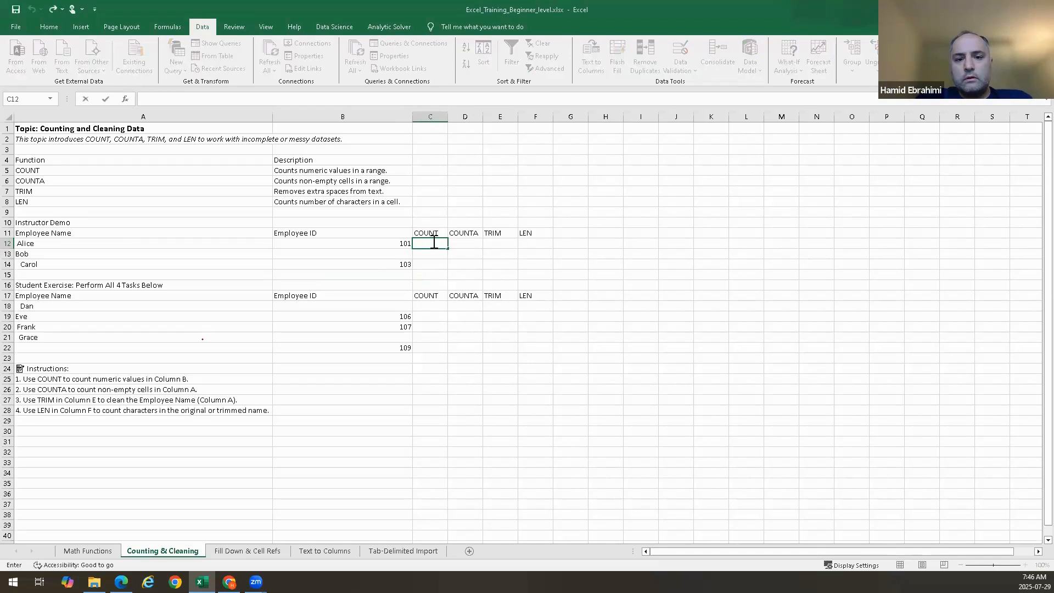
pyautogui.write('=')
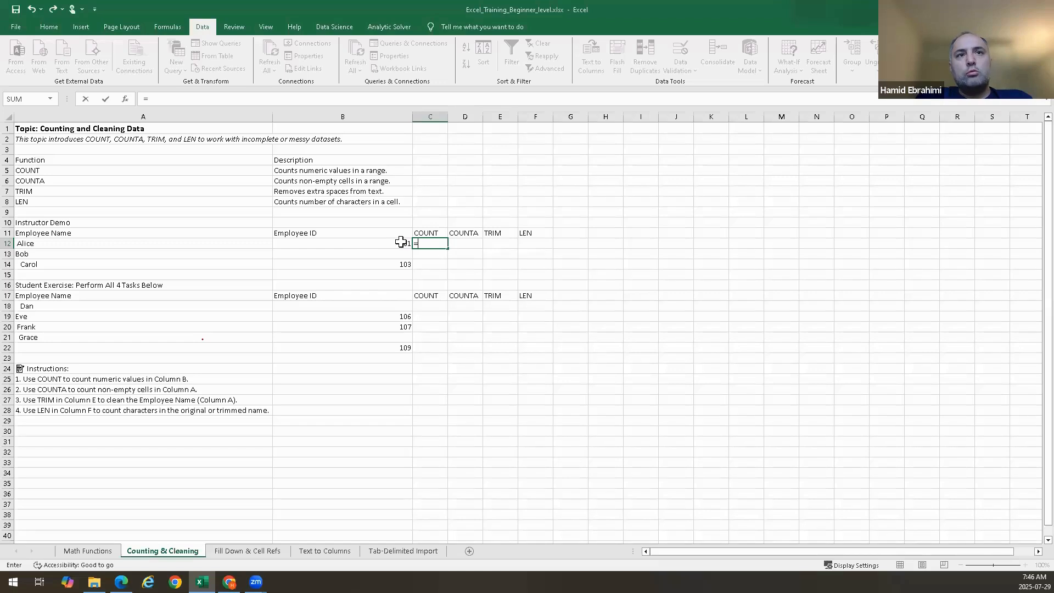
pyautogui.write('count(')
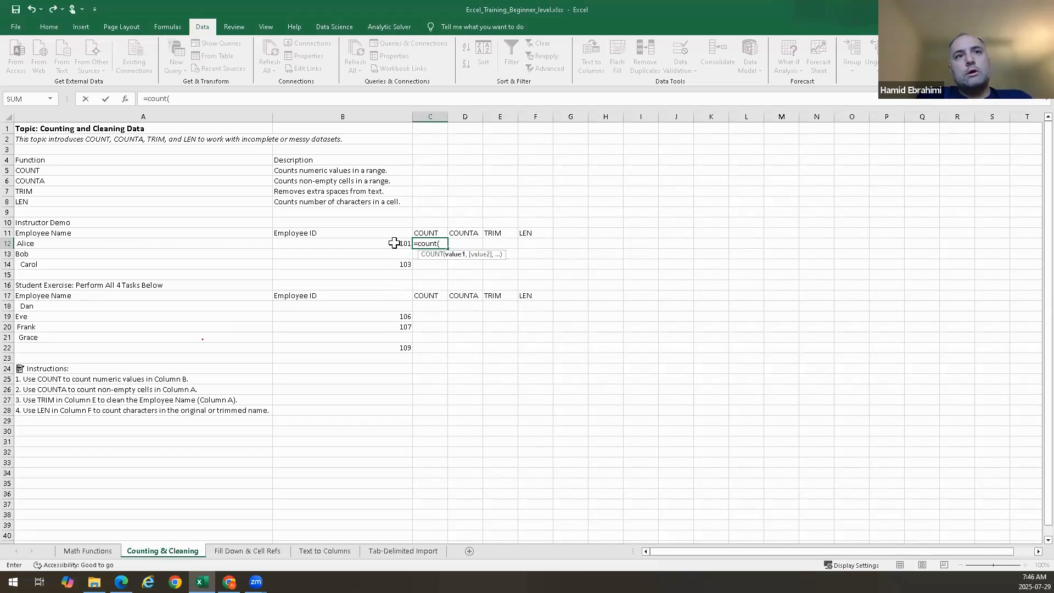
pyautogui.click(396, 246)
pyautogui.moveTo(394, 254); pyautogui.dragTo(392, 263)
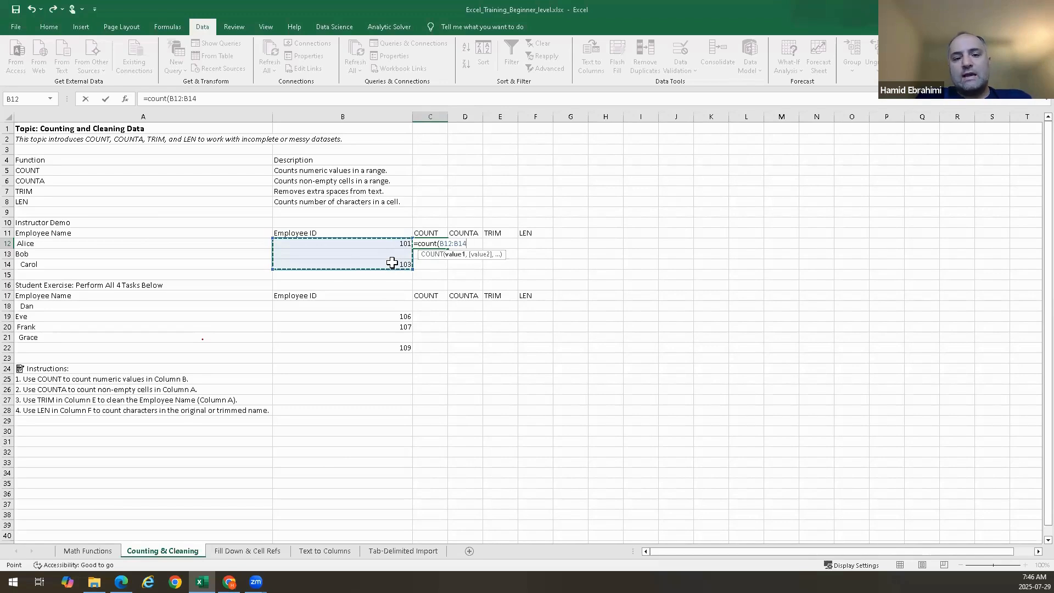
pyautogui.write(')')
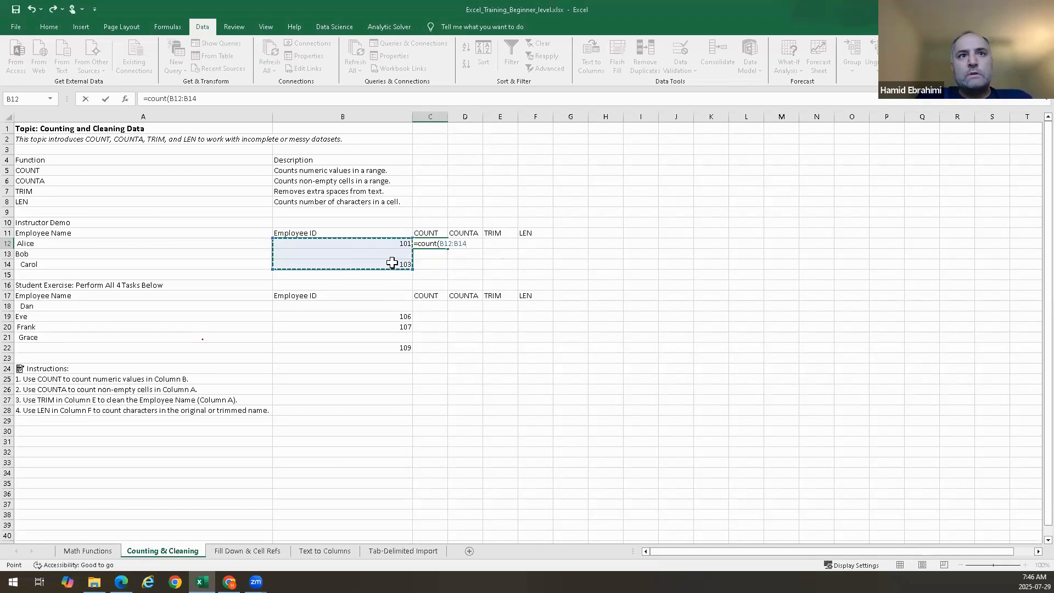
pyautogui.press('Return')
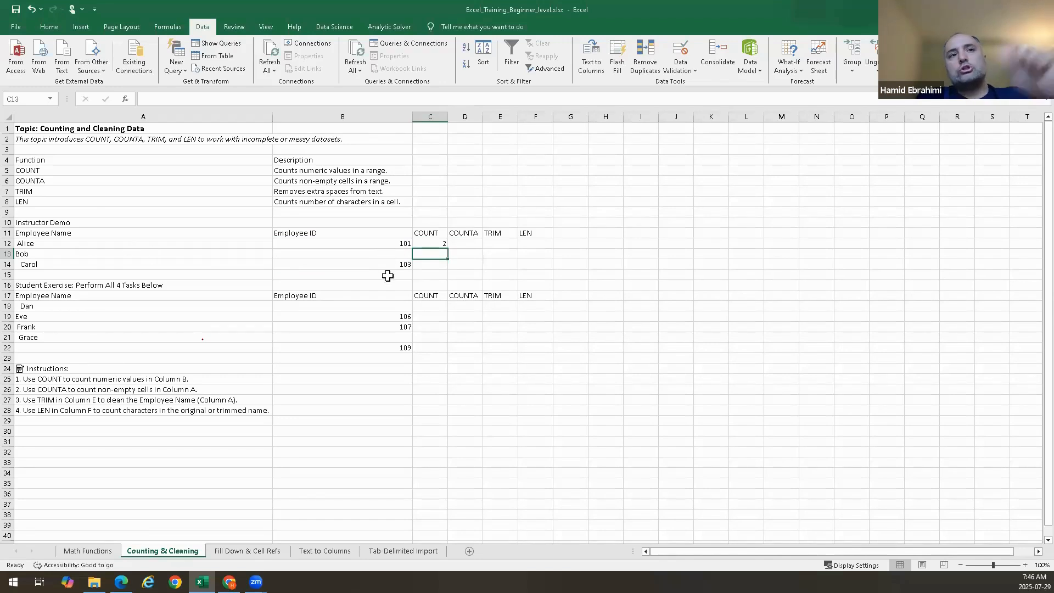
# Enter =COUNTA(A12:A14) in D12 to count the non-empty Employee Name cells
pyautogui.click(468, 243)
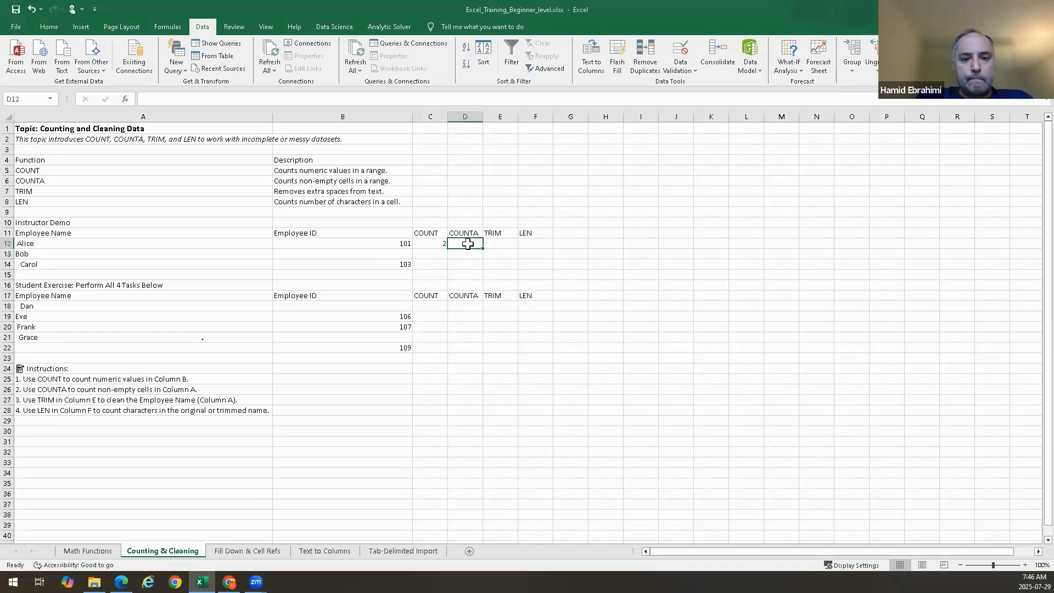
pyautogui.write('=')
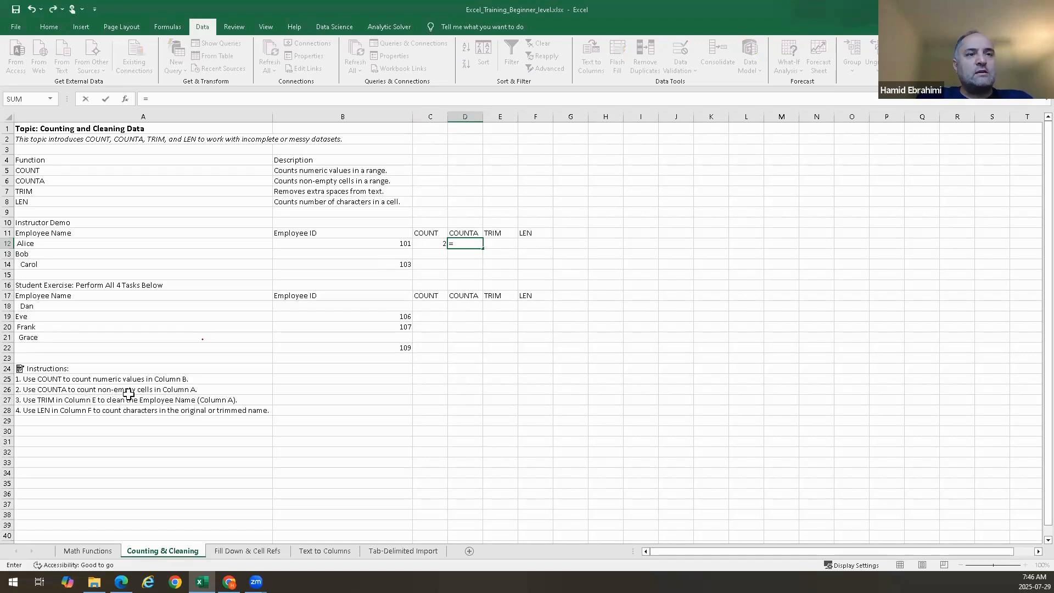
pyautogui.click(45, 245)
pyautogui.press('BackSpace')
pyautogui.press('BackSpace')
pyautogui.press('BackSpace')
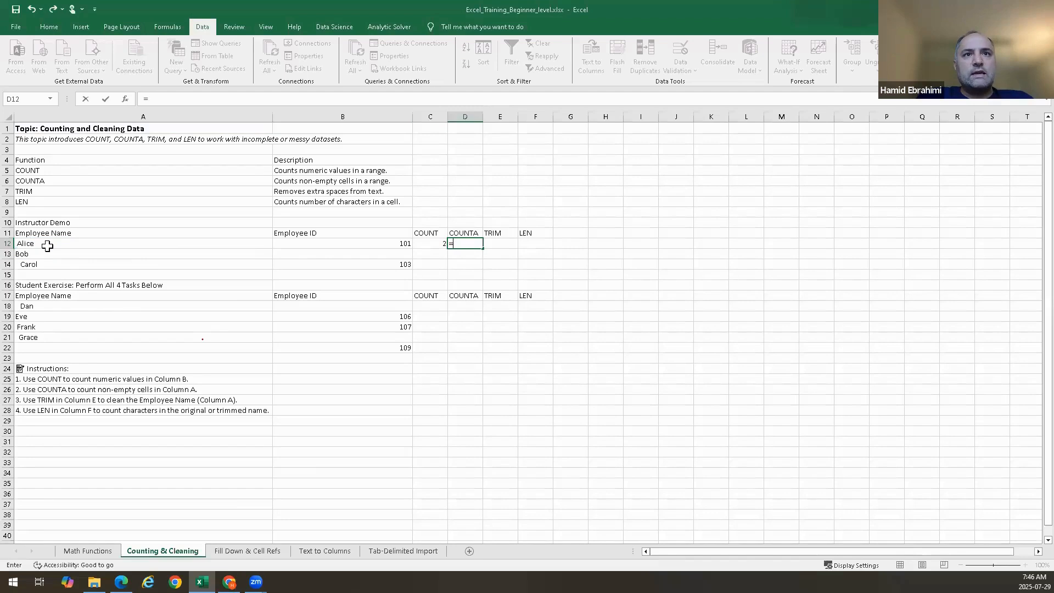
pyautogui.write('counta')
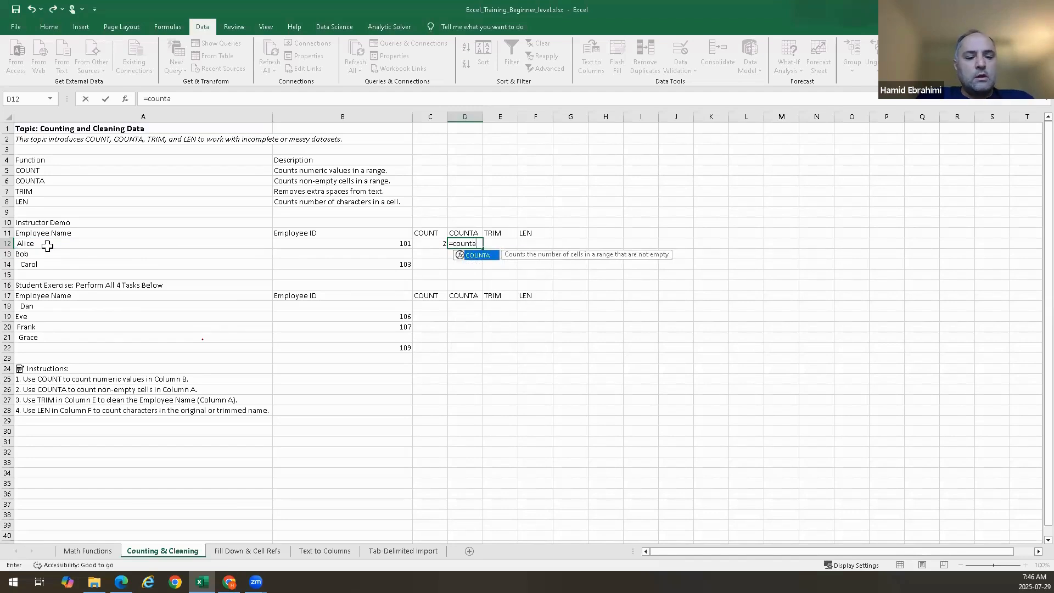
pyautogui.press('Tab')
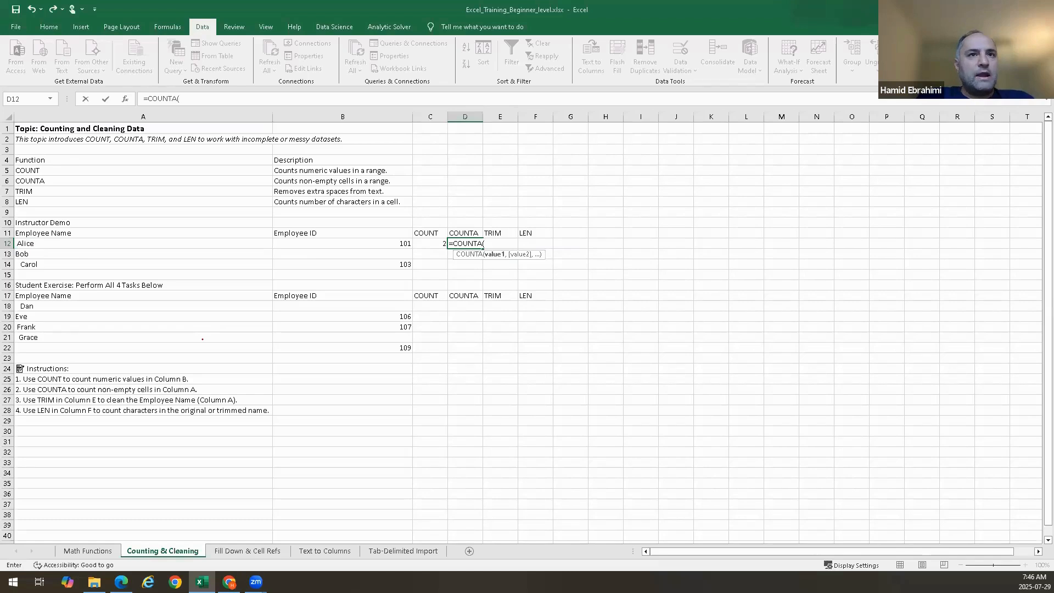
pyautogui.moveTo(40, 245); pyautogui.dragTo(40, 266)
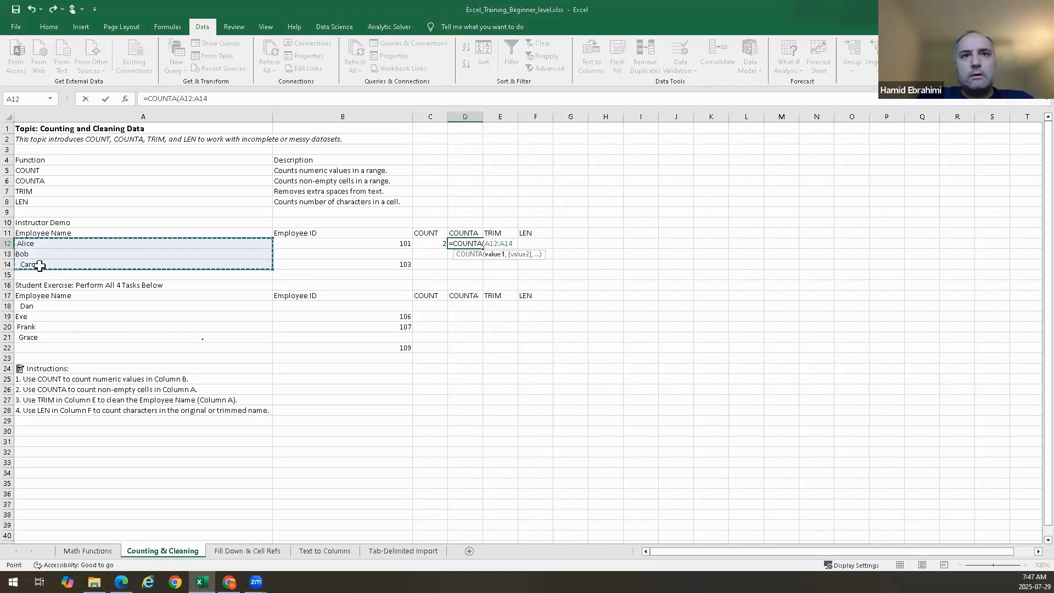
pyautogui.press('Return')
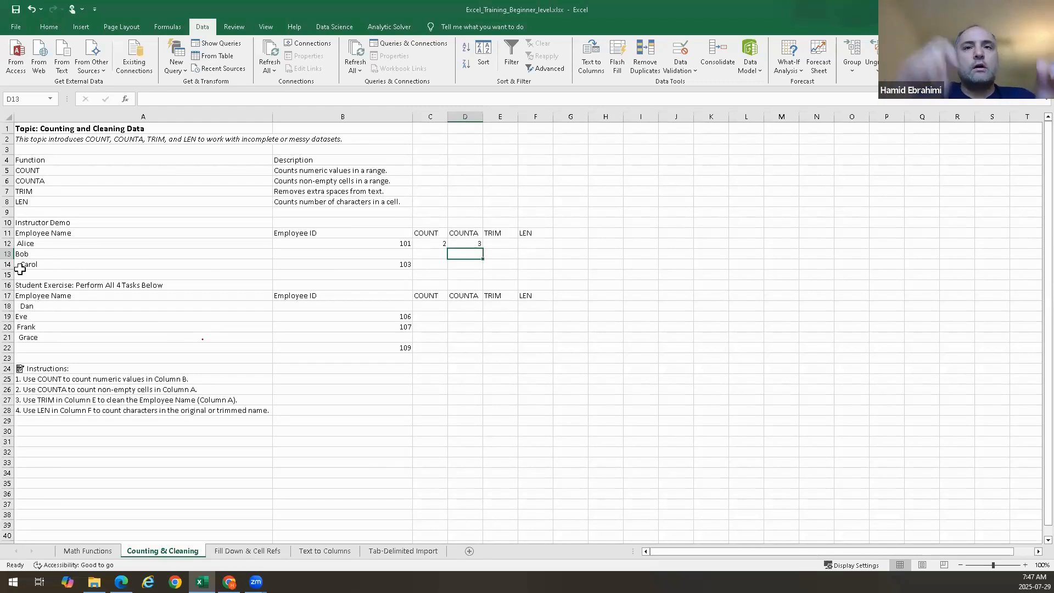
pyautogui.click(835, 236)
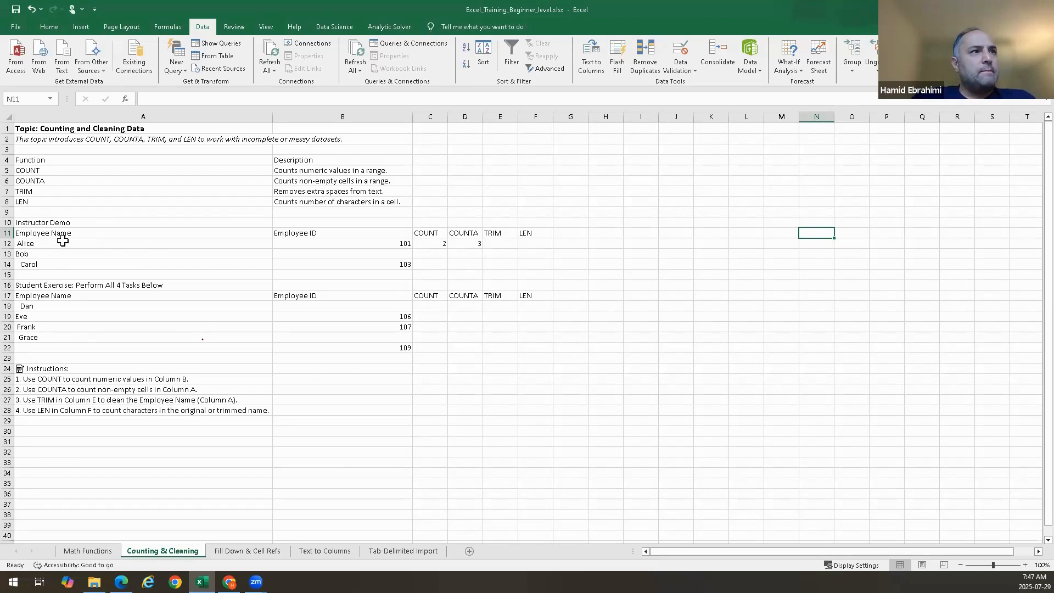
pyautogui.moveTo(53, 245); pyautogui.dragTo(50, 266)
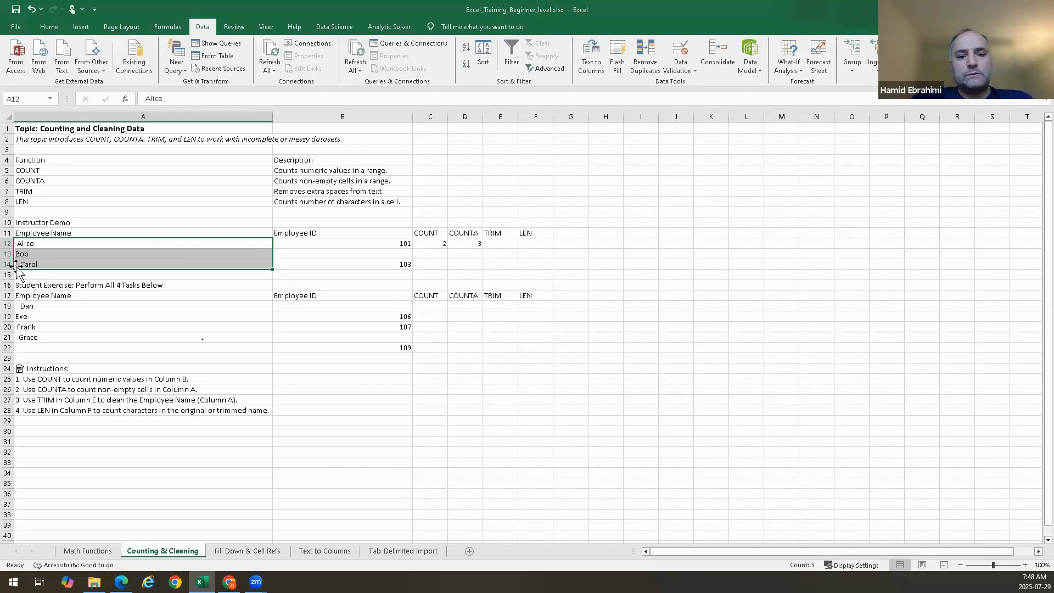
pyautogui.doubleClick(500, 247)
pyautogui.doubleClick(502, 243)
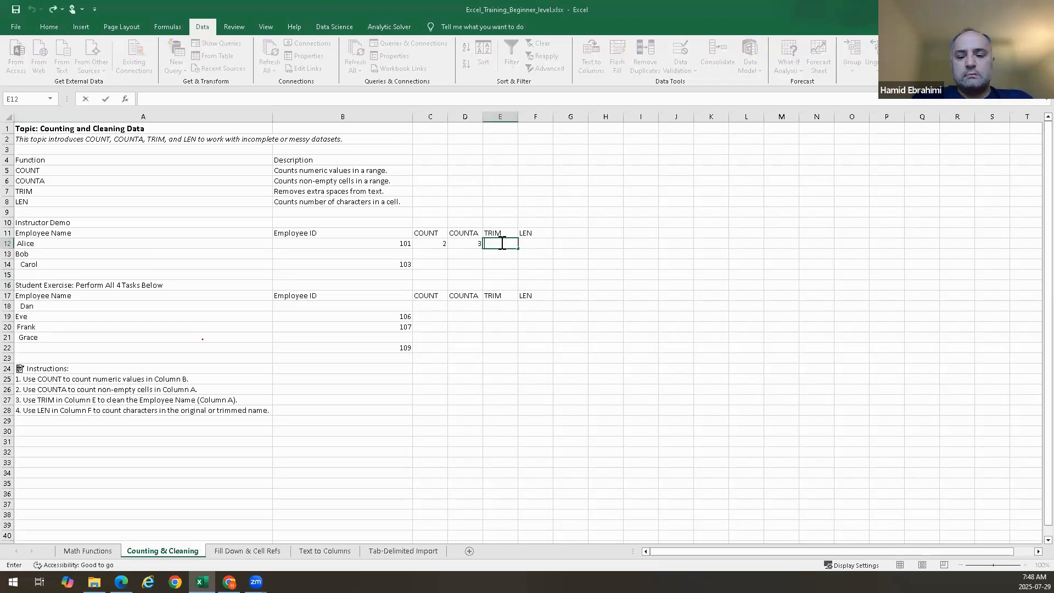
pyautogui.write('=trim')
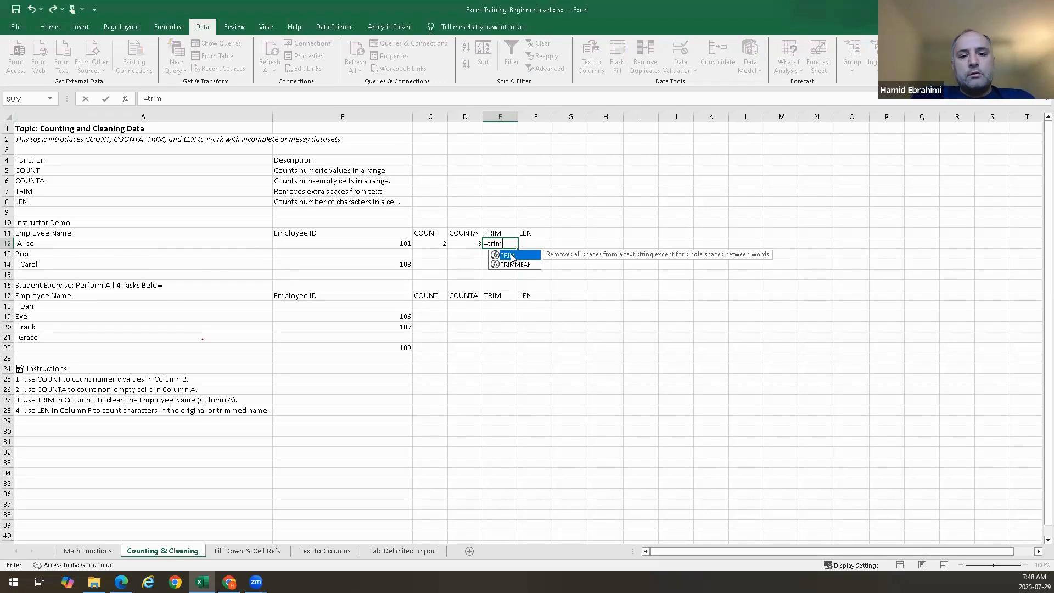
pyautogui.doubleClick(511, 257)
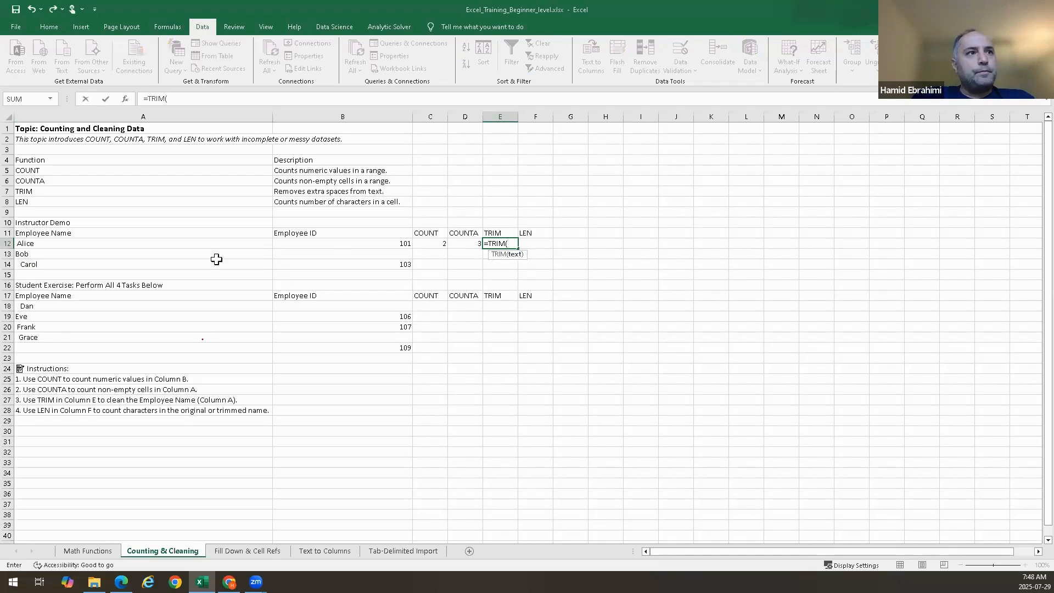
pyautogui.moveTo(77, 243); pyautogui.dragTo(78, 268)
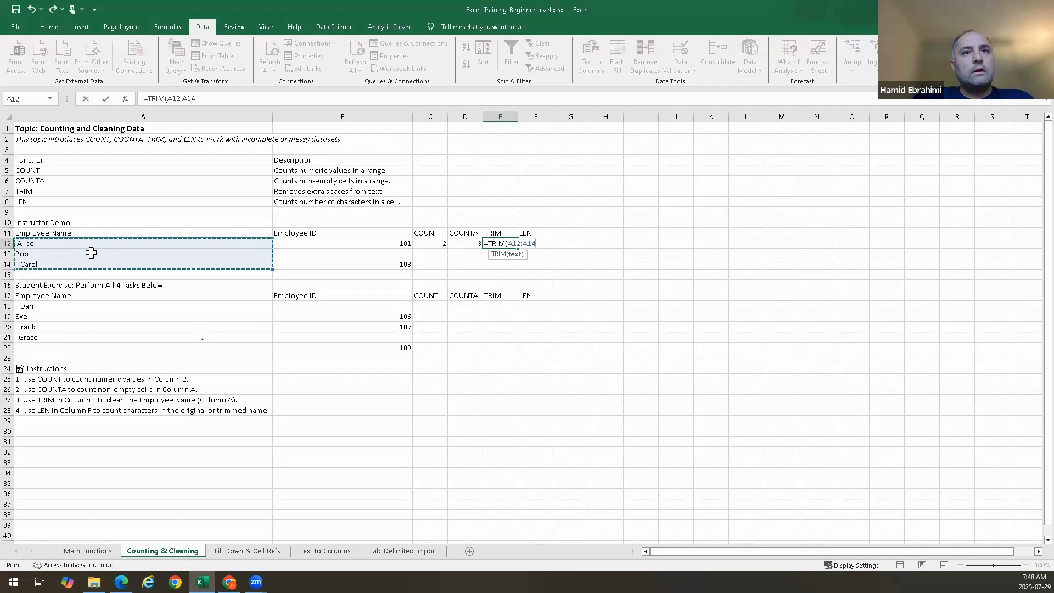
pyautogui.press('Escape')
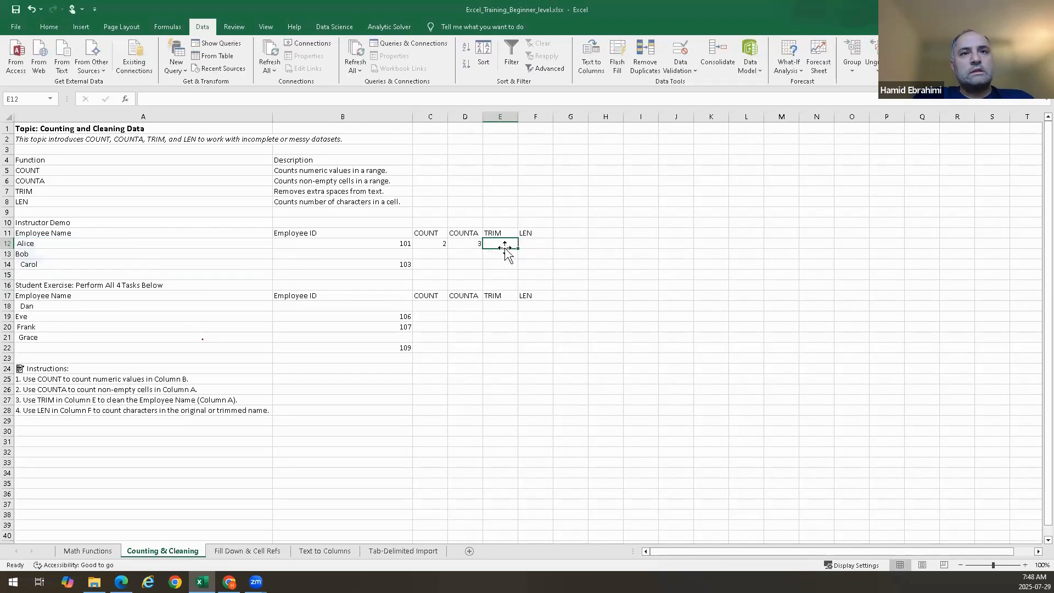
# Enter =TRIM(A12) in E12 and fill it down to E14 to clean the employee names
pyautogui.write('=trim')
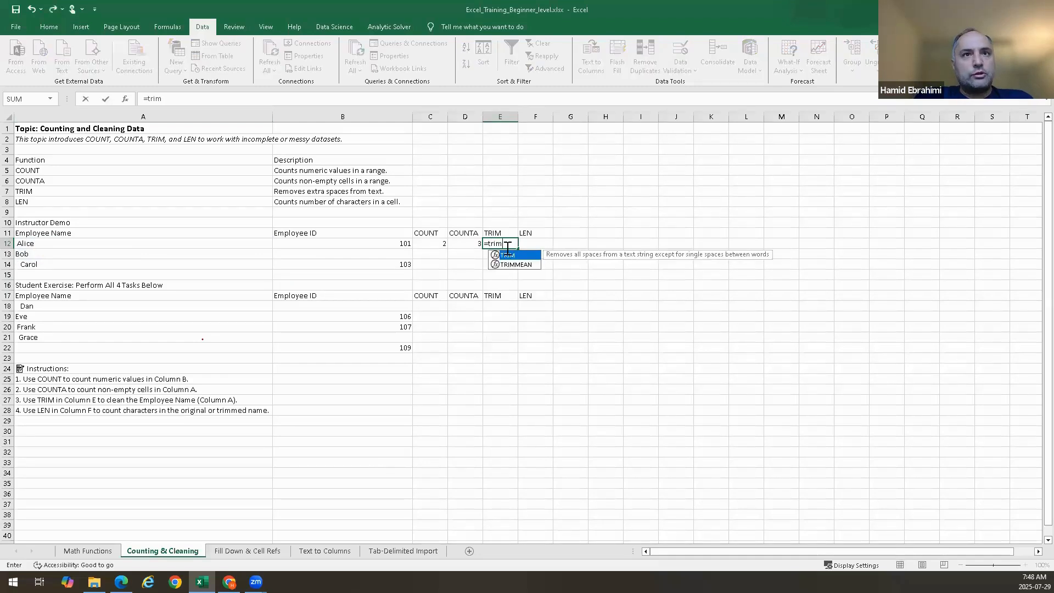
pyautogui.doubleClick(496, 254)
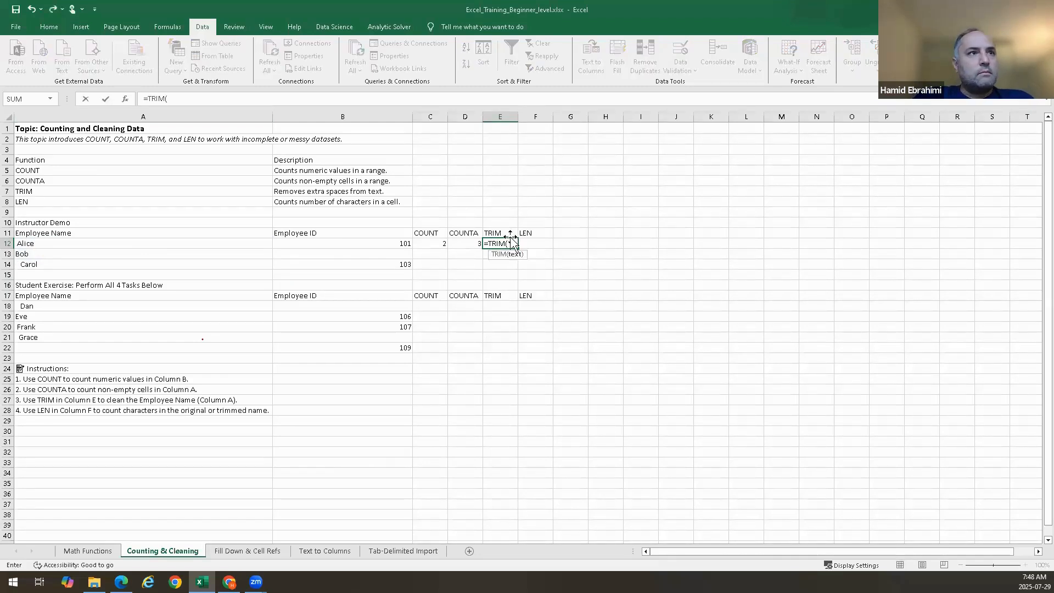
pyautogui.click(137, 245)
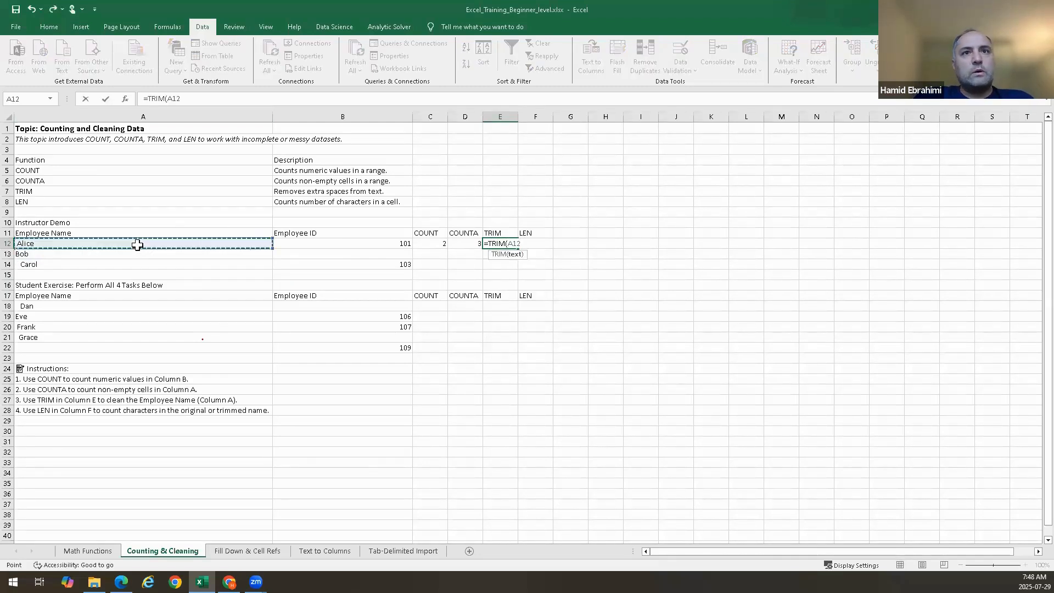
pyautogui.press('Return')
pyautogui.click(496, 243)
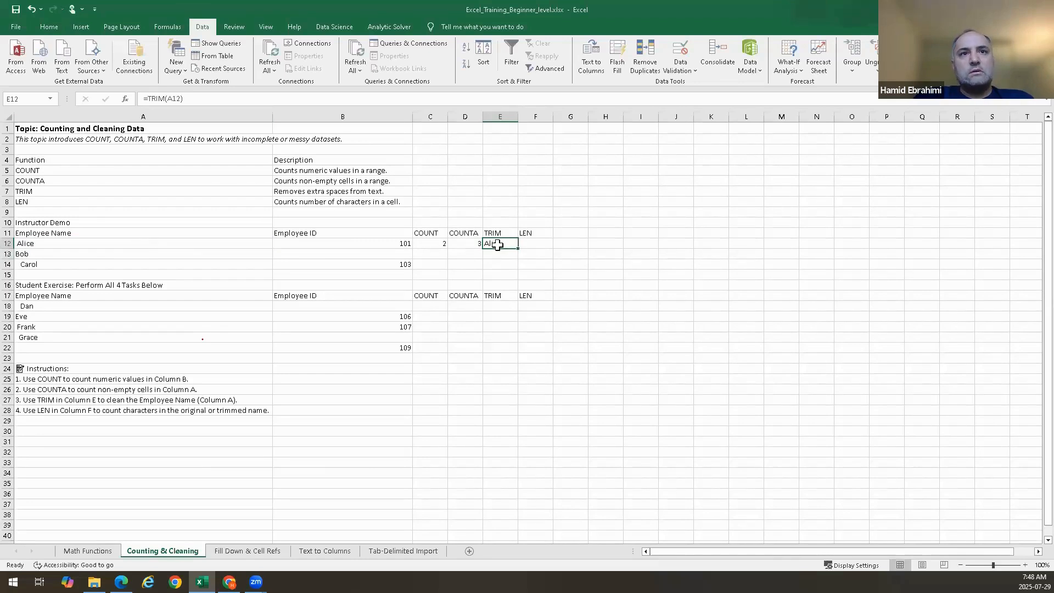
pyautogui.moveTo(518, 248); pyautogui.dragTo(515, 268)
pyautogui.click(506, 252)
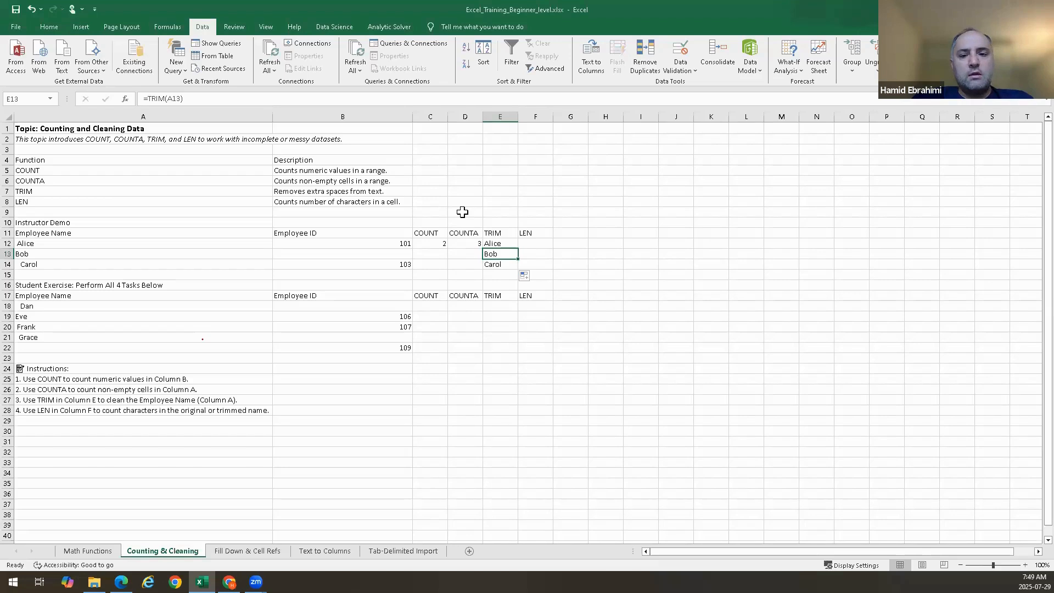
# Change the COUNTA range in D12 to A12:A13
pyautogui.doubleClick(459, 243)
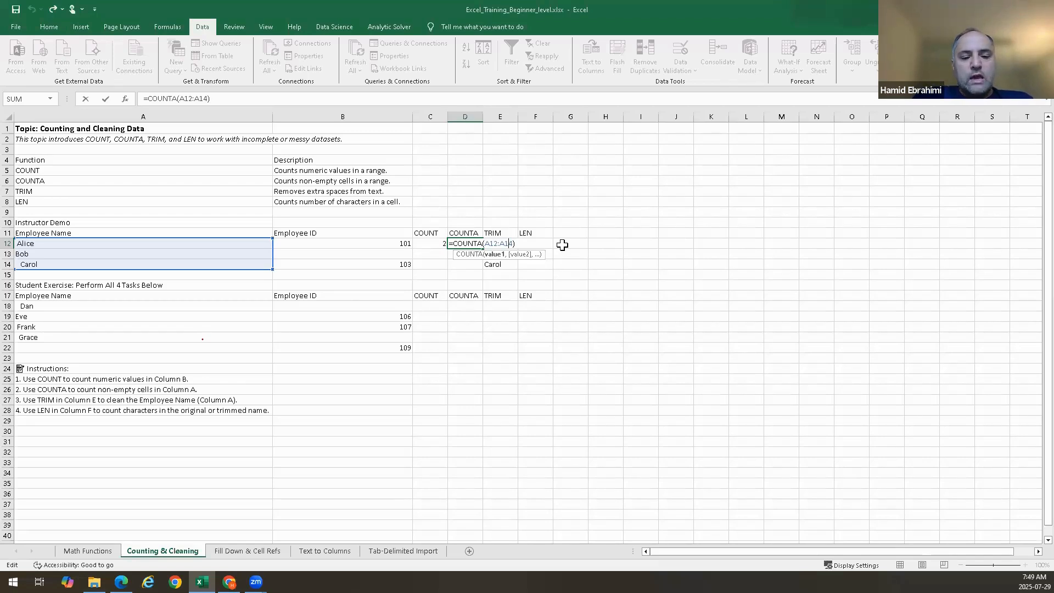
pyautogui.press('Delete')
pyautogui.write('3')
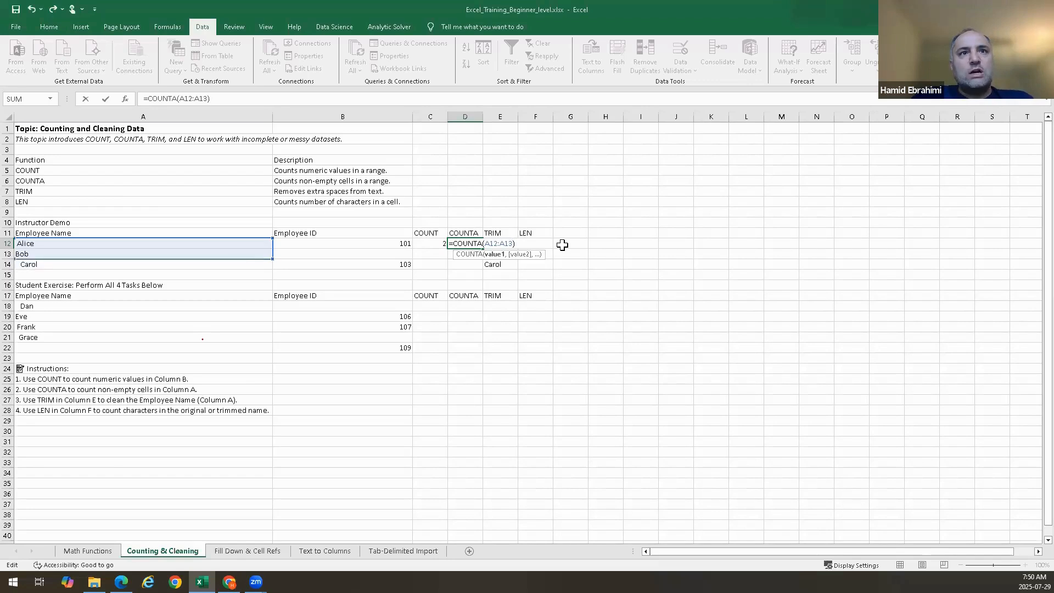
pyautogui.press('Return')
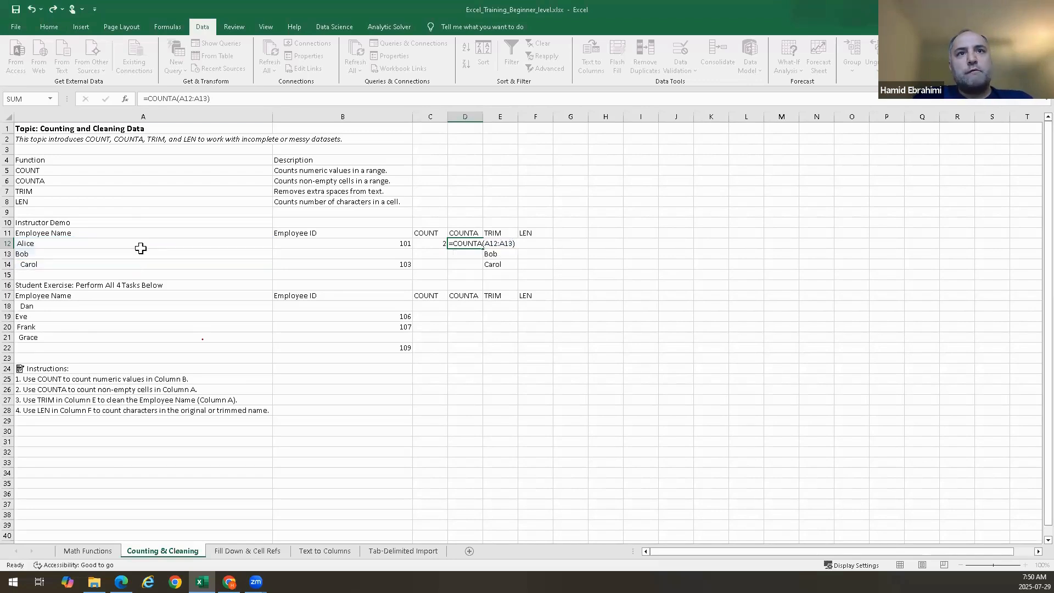
# Restore the COUNTA range in D12 to A12:A14
pyautogui.doubleClick(459, 243)
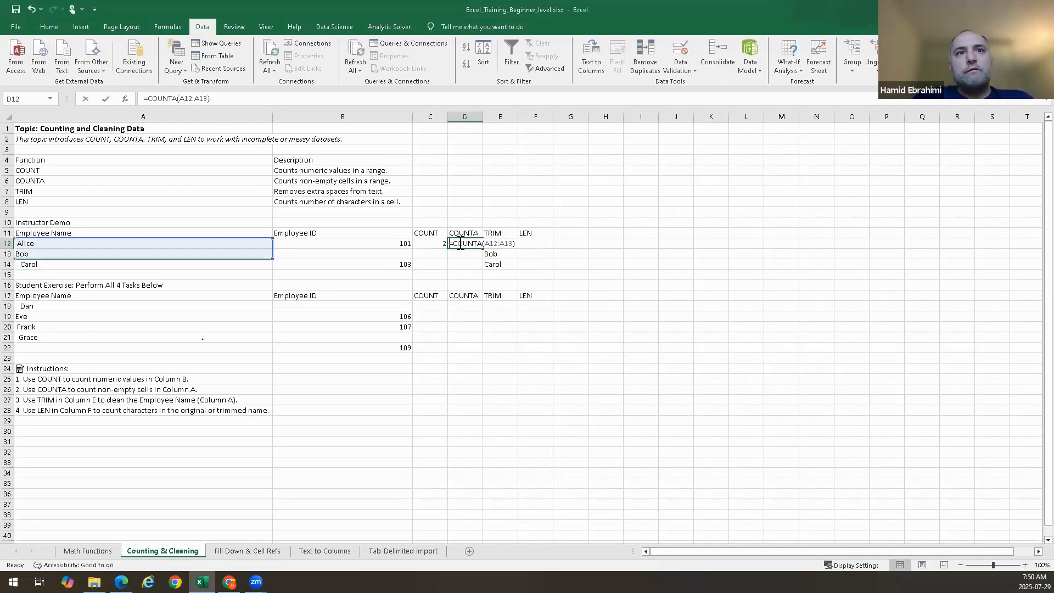
pyautogui.click(512, 244)
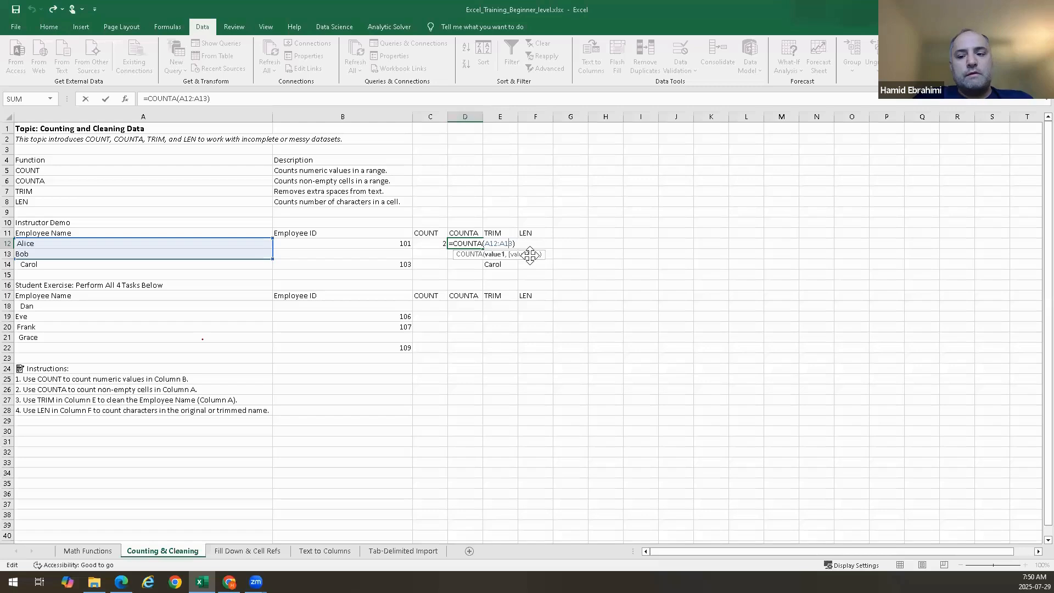
pyautogui.press('Delete')
pyautogui.write('4')
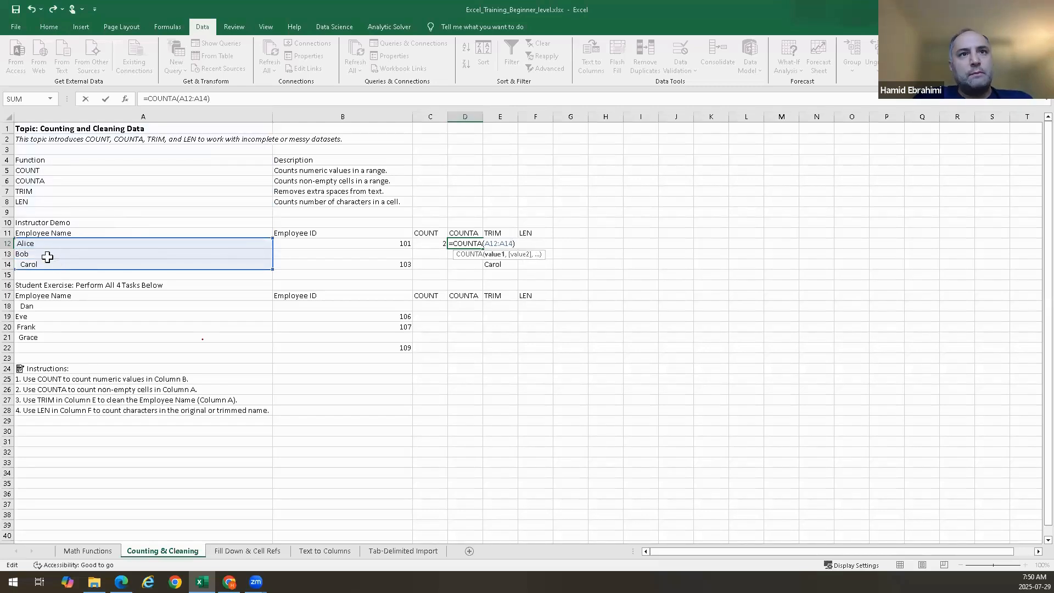
pyautogui.press('Return')
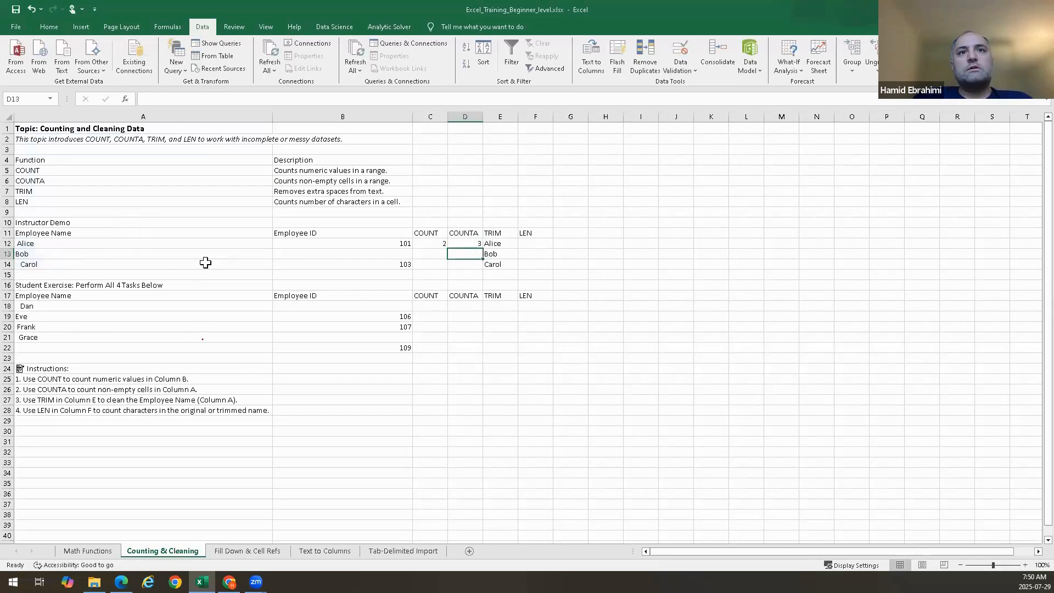
# Inspect the COUNTA formula in D12 and the TRIM formula in E12 without changing them
pyautogui.click(464, 243)
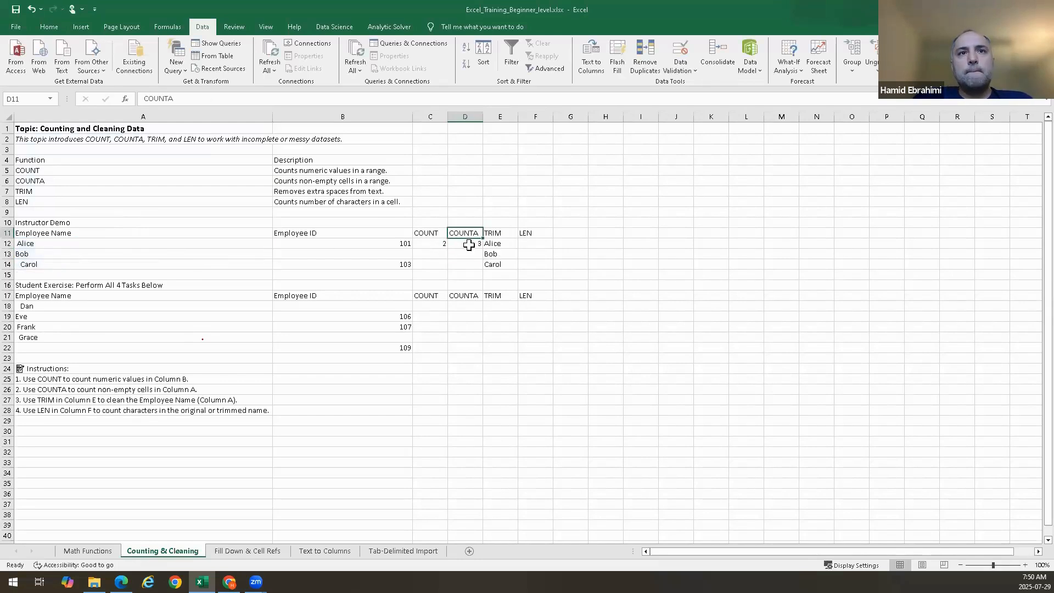
pyautogui.doubleClick(467, 244)
pyautogui.press('Escape')
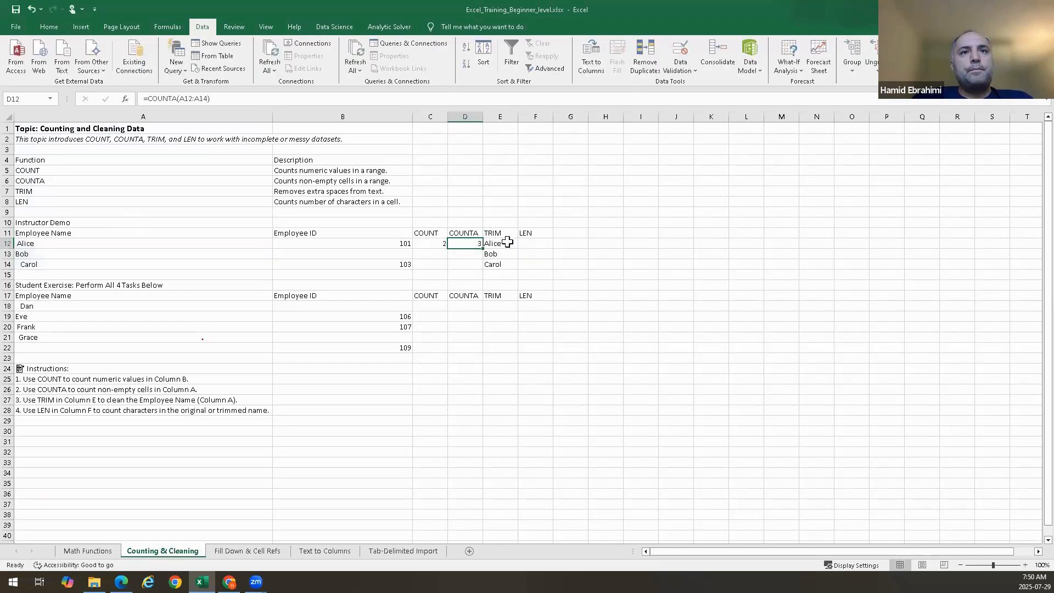
pyautogui.doubleClick(509, 244)
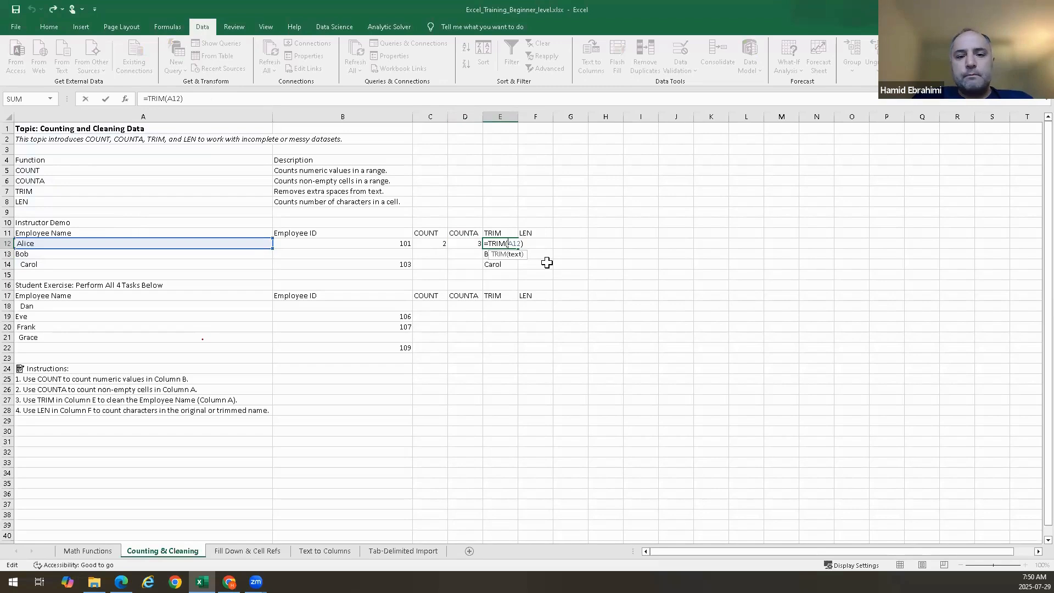
pyautogui.press('Escape')
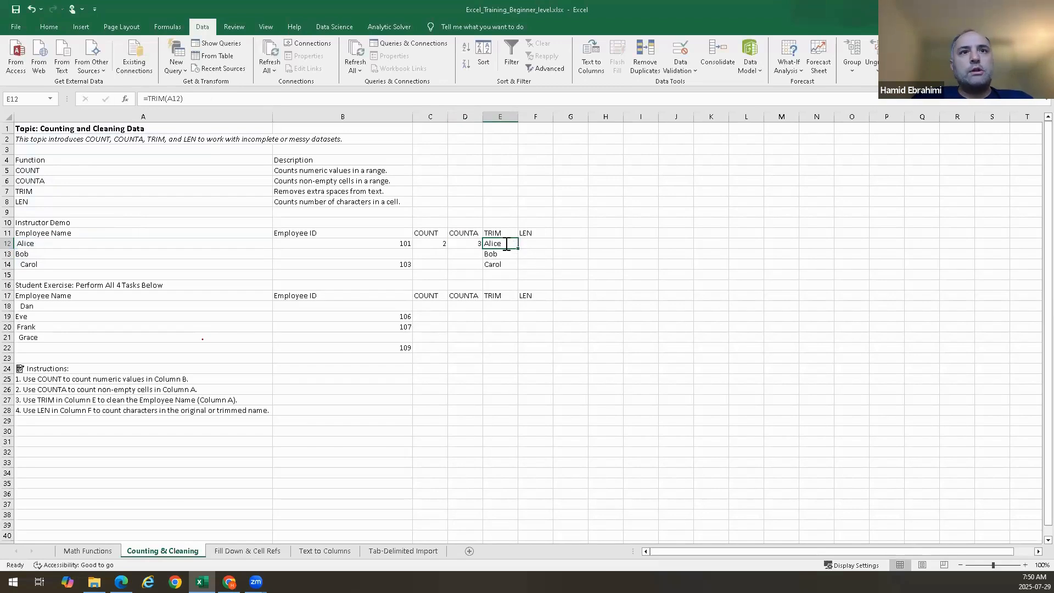
pyautogui.doubleClick(506, 244)
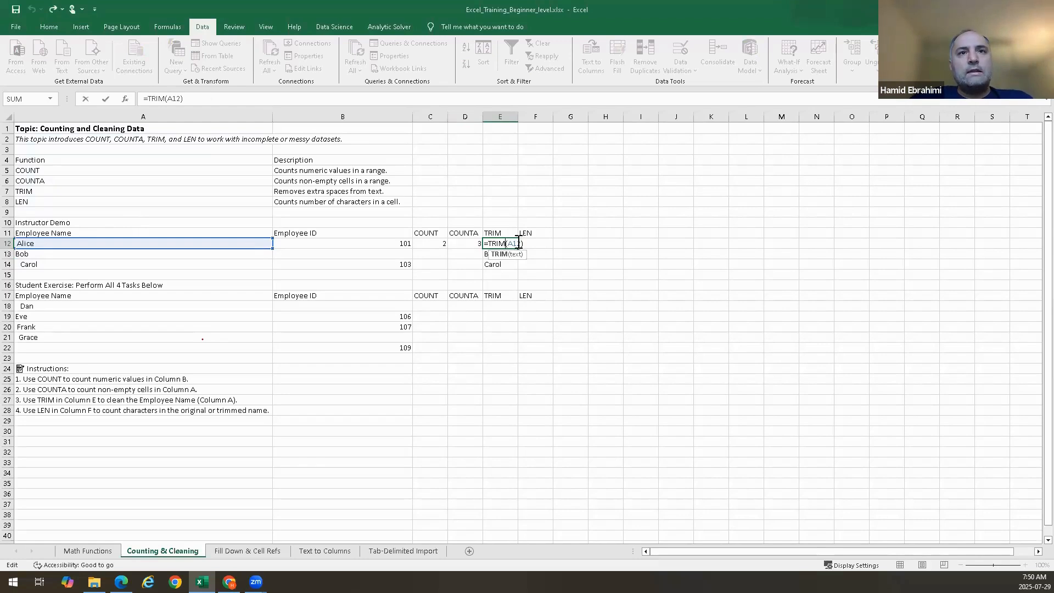
pyautogui.press('Escape')
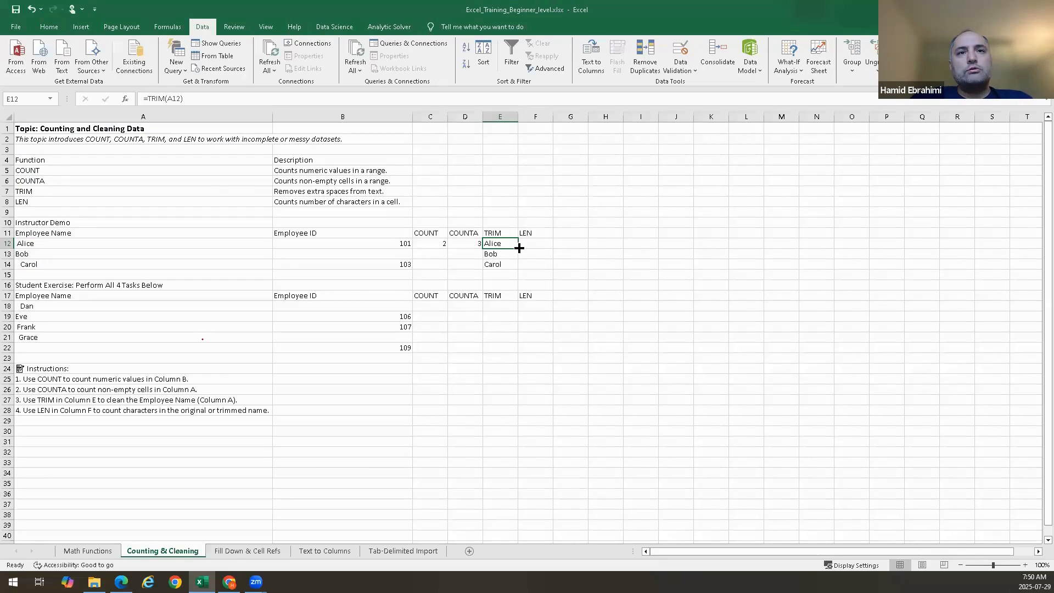
# Fill E12's TRIM formula down to E14 again and inspect the copied formula in E13
pyautogui.moveTo(519, 248); pyautogui.dragTo(519, 267)
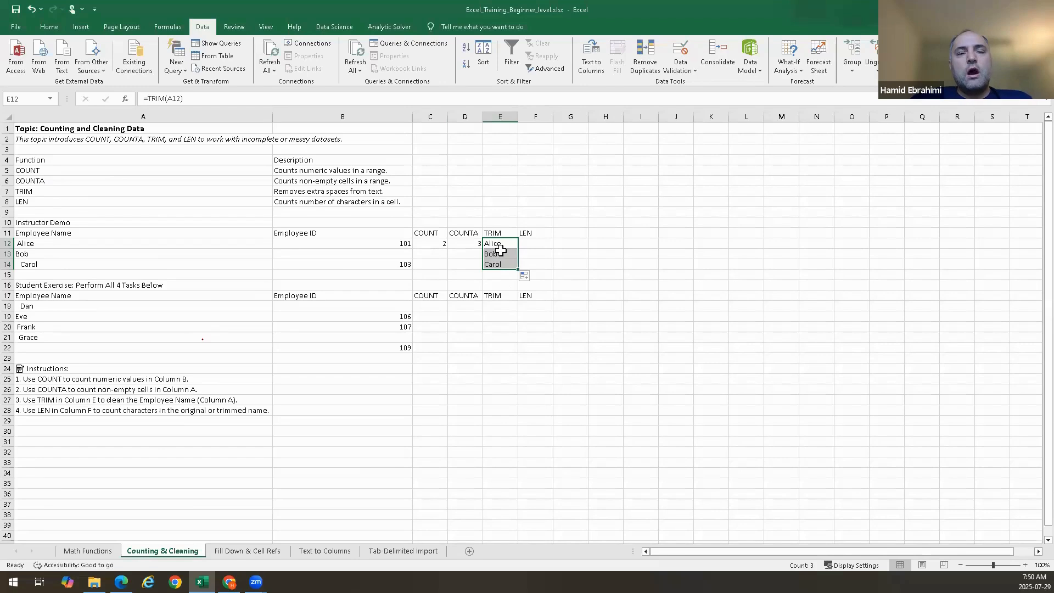
pyautogui.doubleClick(516, 254)
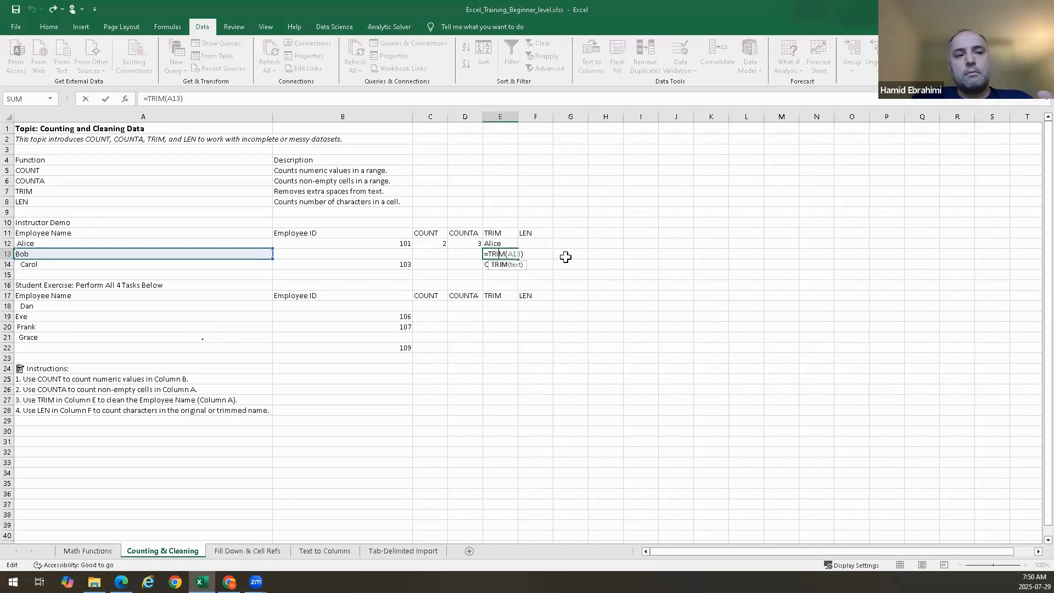
pyautogui.click(509, 243)
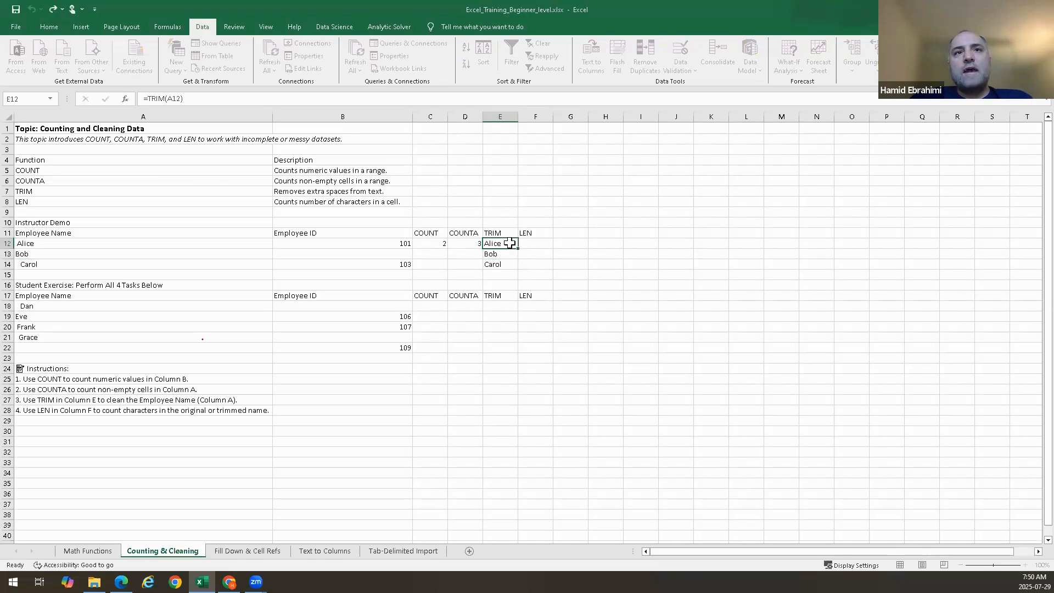
# Review the TRIM formulas in E12 and E13, refilling E12's formula down to E14 with the fill handle
pyautogui.doubleClick(516, 244)
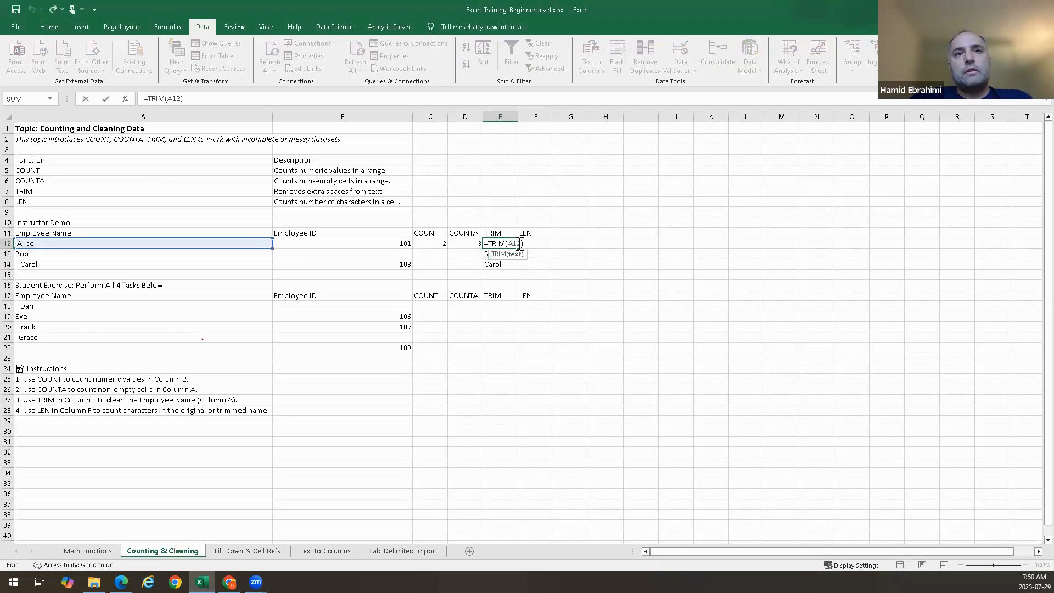
pyautogui.press('Escape')
pyautogui.doubleClick(516, 246)
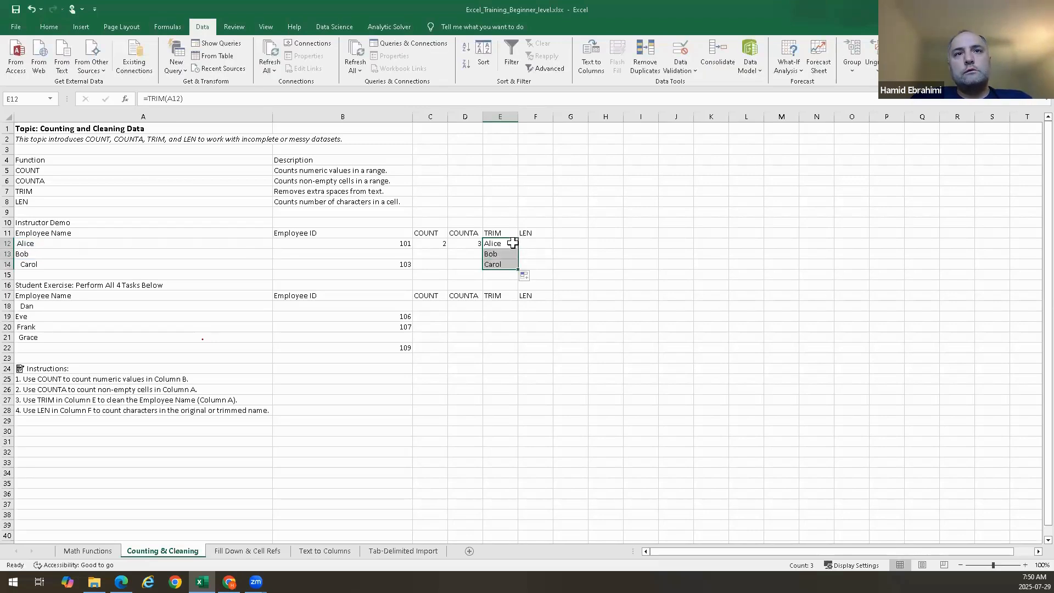
pyautogui.doubleClick(516, 244)
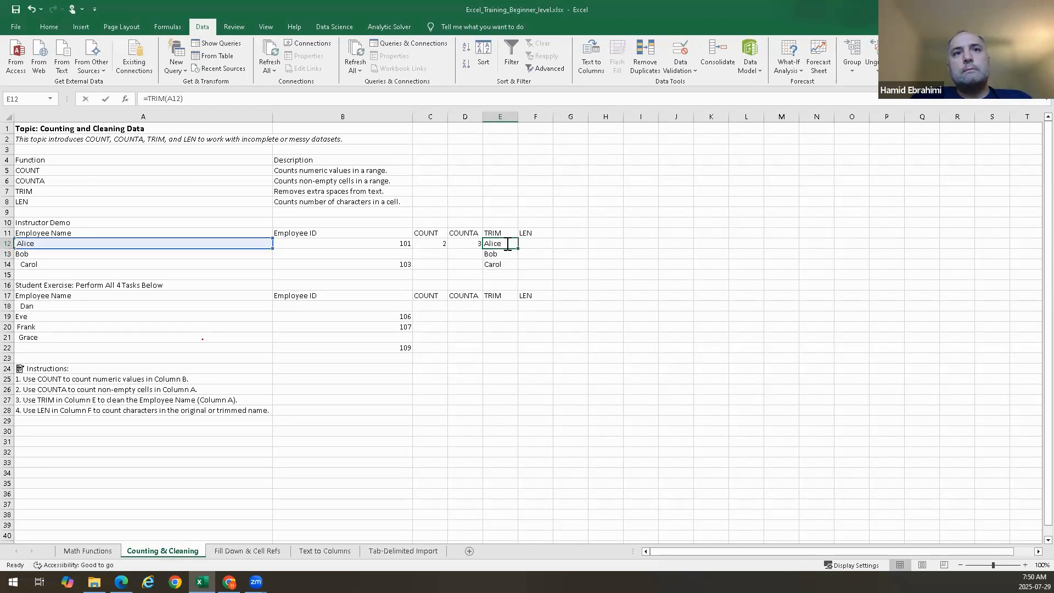
pyautogui.press('Escape')
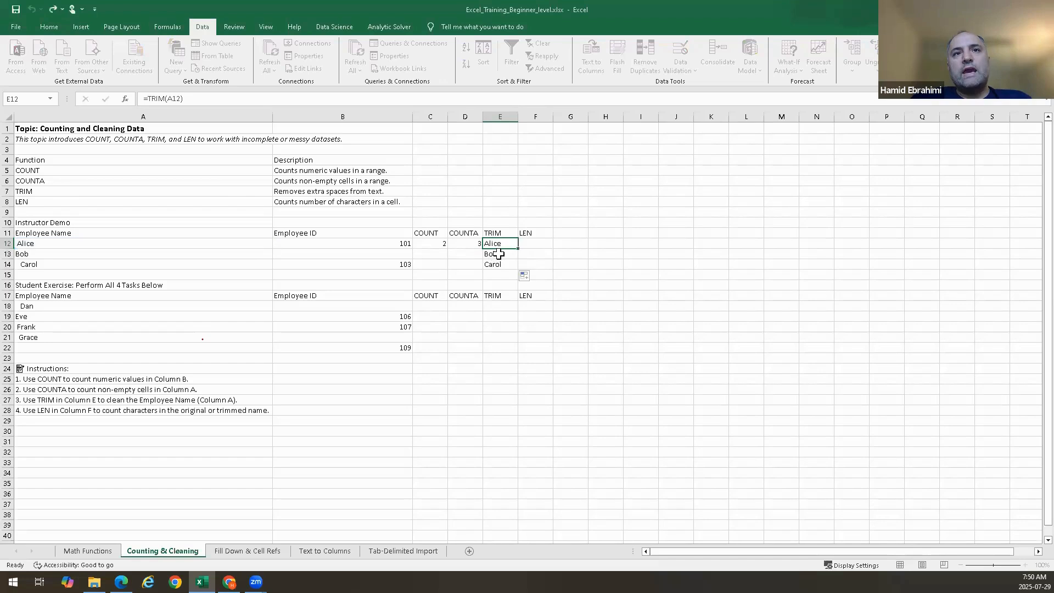
pyautogui.doubleClick(515, 253)
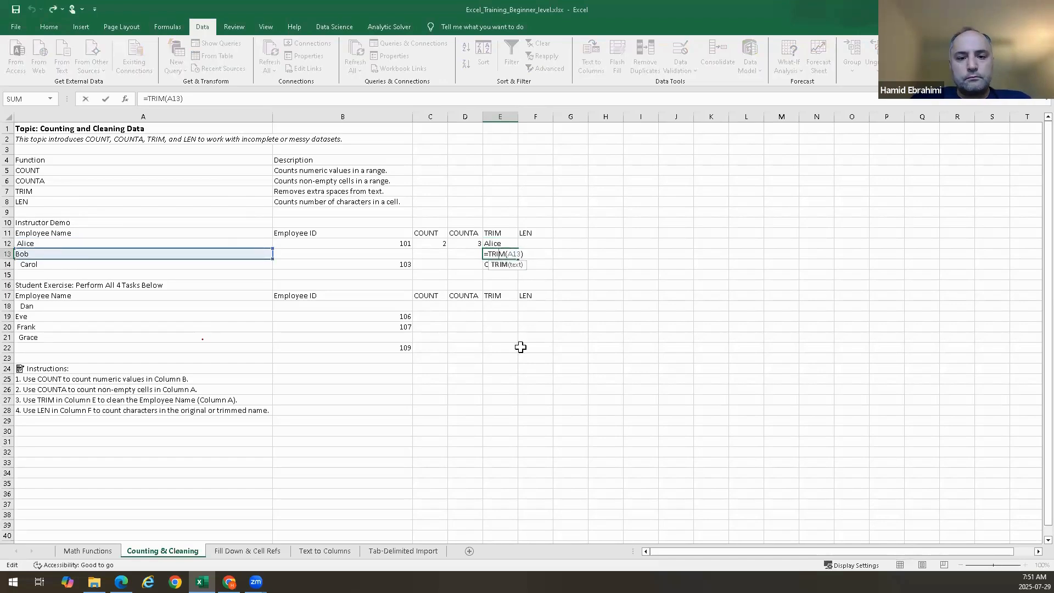
pyautogui.press('Escape')
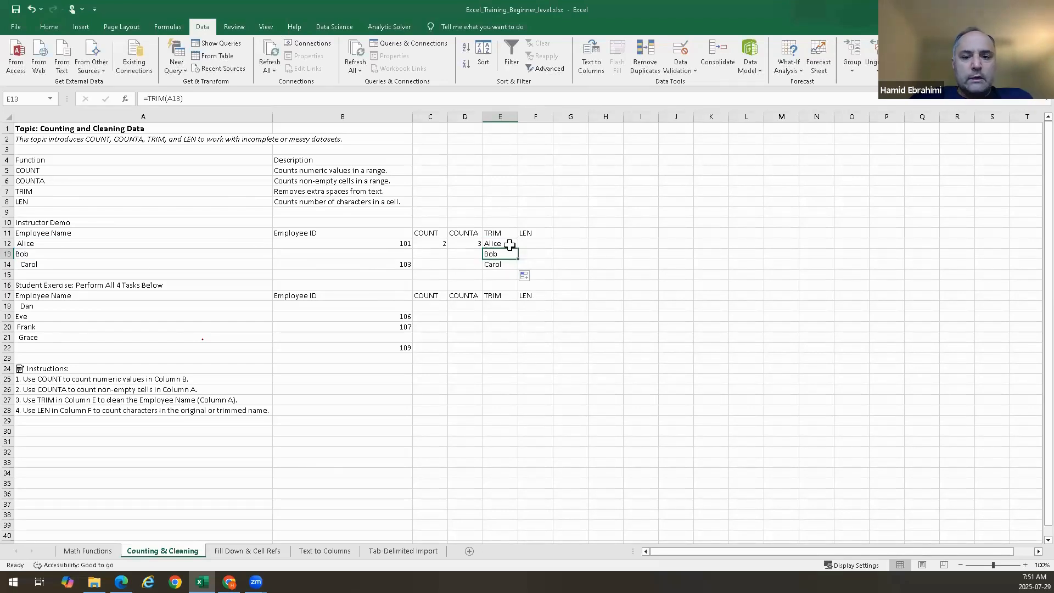
pyautogui.click(510, 245)
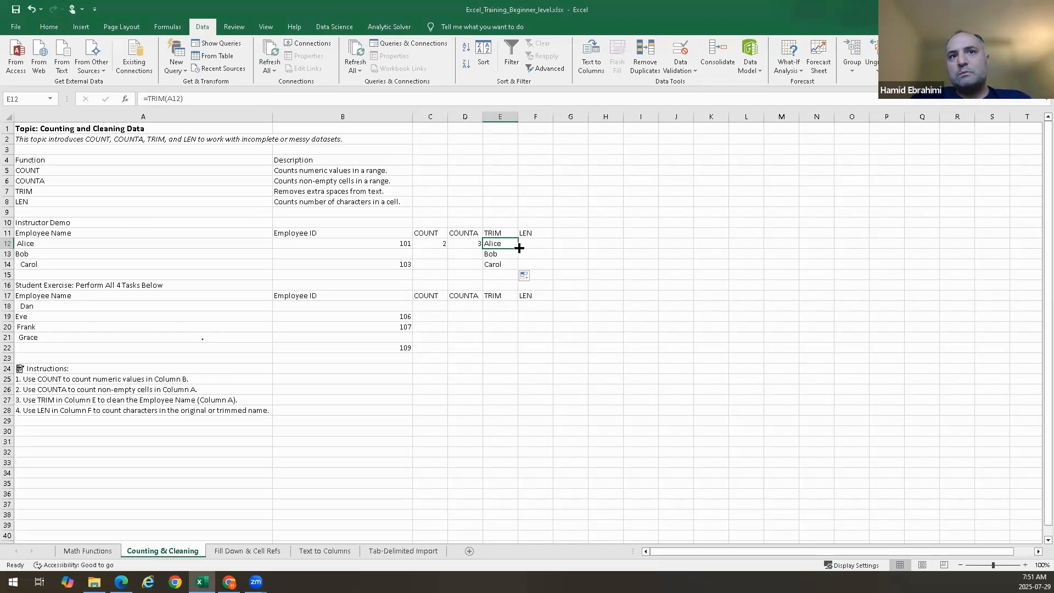
pyautogui.moveTo(518, 248); pyautogui.dragTo(517, 270)
pyautogui.doubleClick(495, 253)
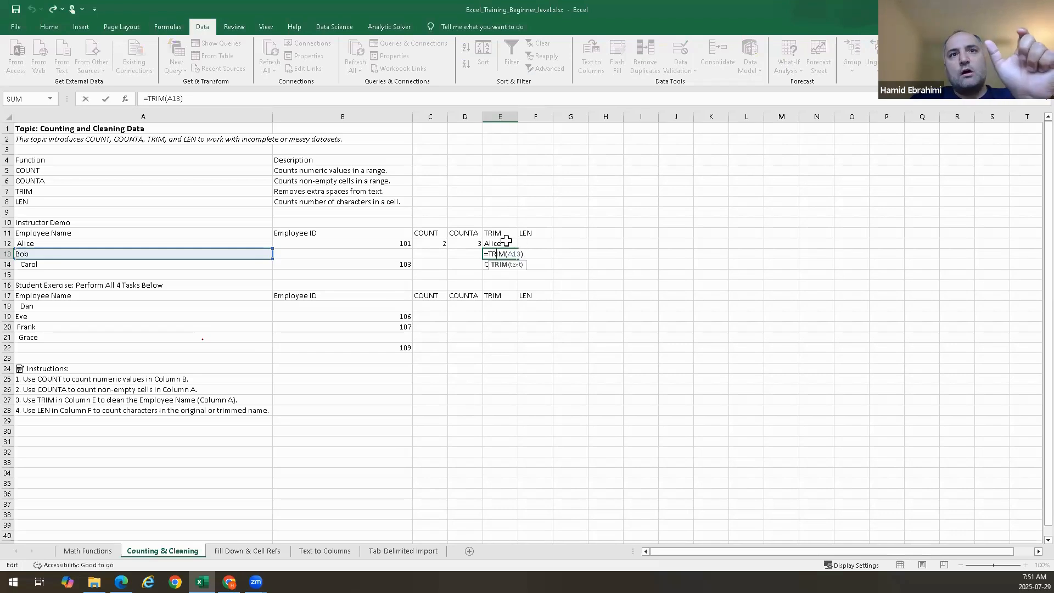
pyautogui.click(506, 242)
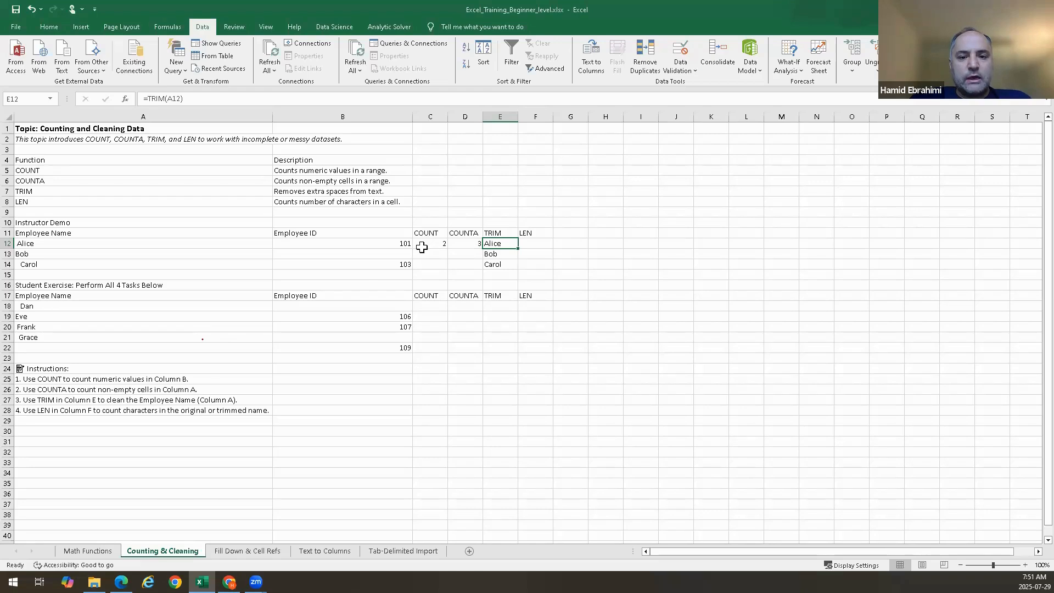
# Inspect the COUNTA formula in D12 and the TRIM formulas in E13 and E14 without editing them
pyautogui.doubleClick(468, 243)
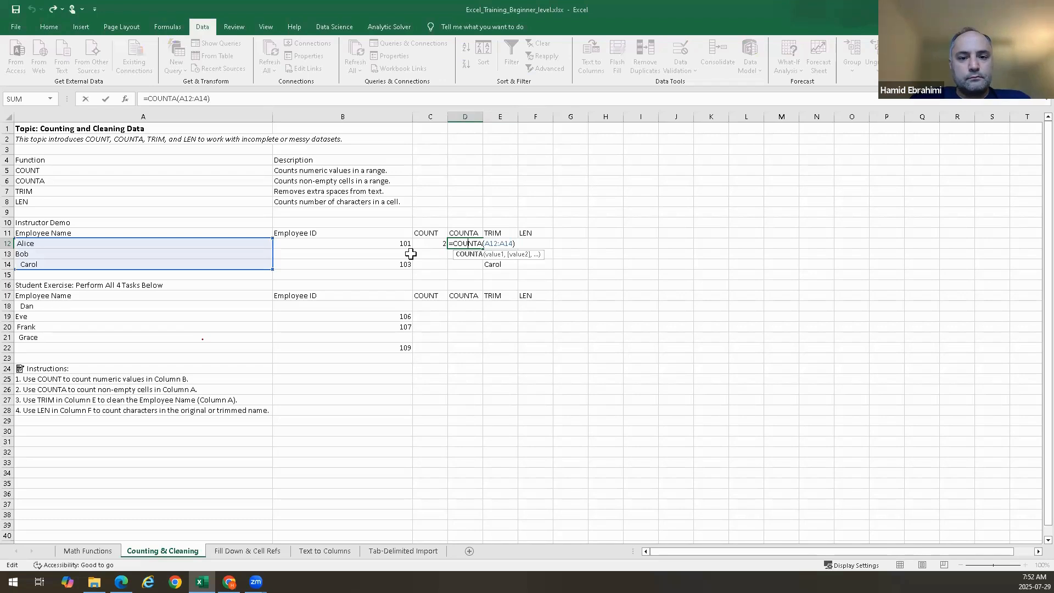
pyautogui.press('Return')
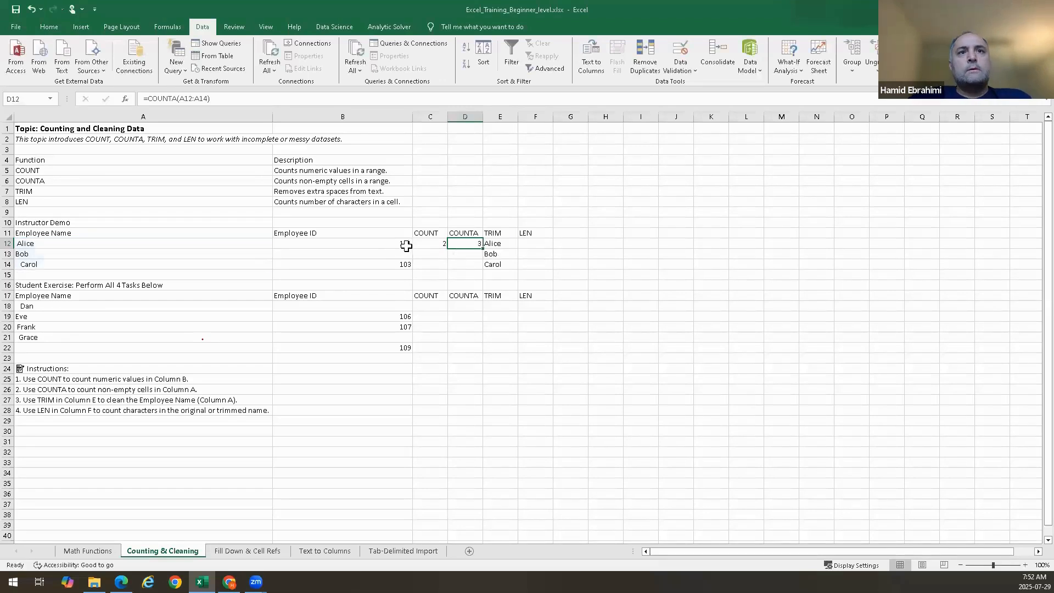
pyautogui.click(463, 240)
pyautogui.doubleClick(470, 243)
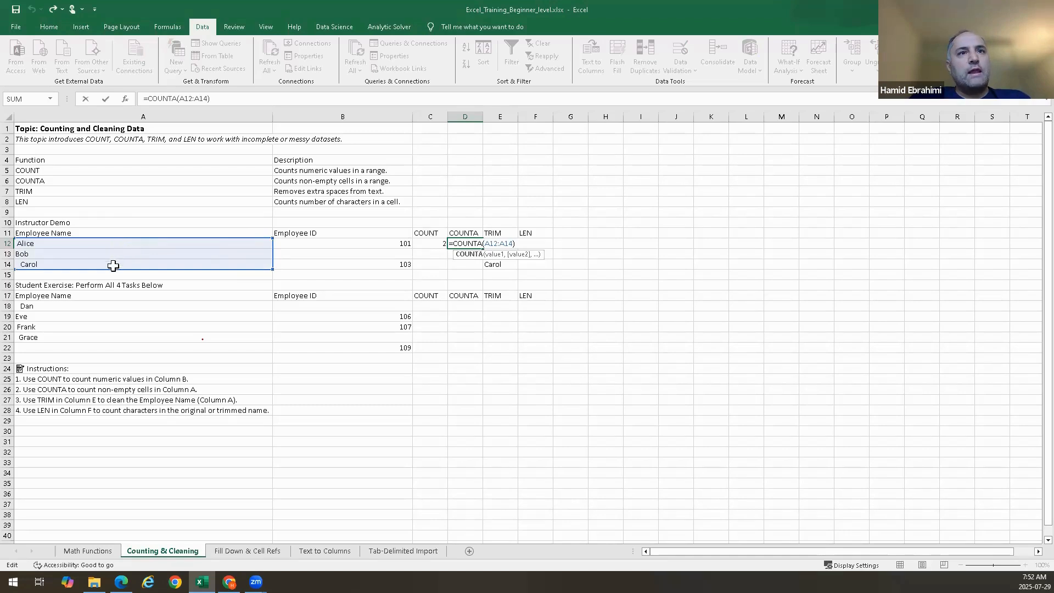
pyautogui.press('Return')
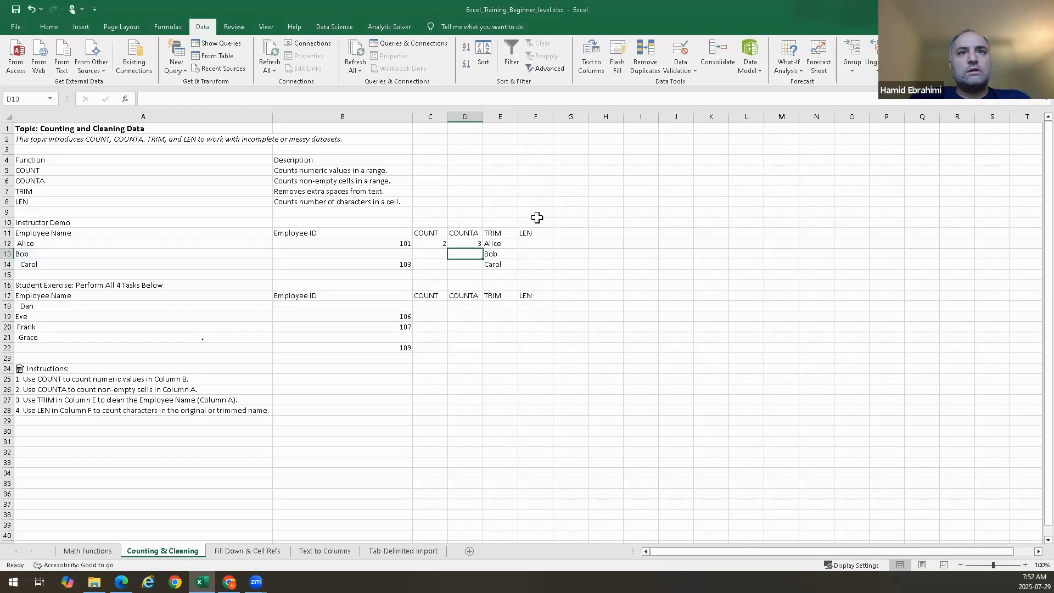
pyautogui.click(493, 245)
pyautogui.press('Down')
pyautogui.press('Down')
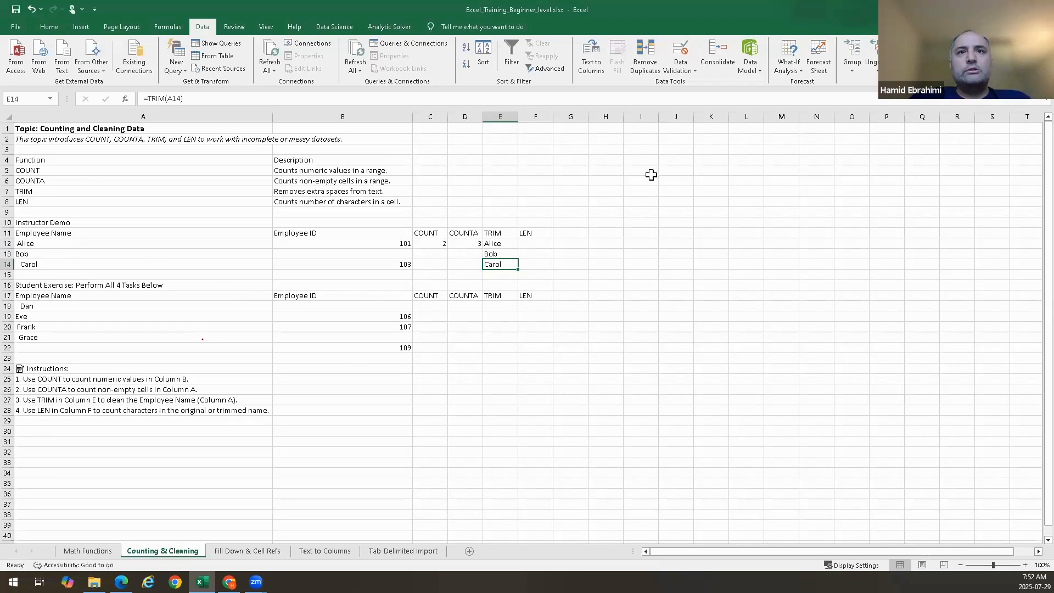
# Enter the text "Here is an example" with extra spaces in G4
pyautogui.doubleClick(575, 160)
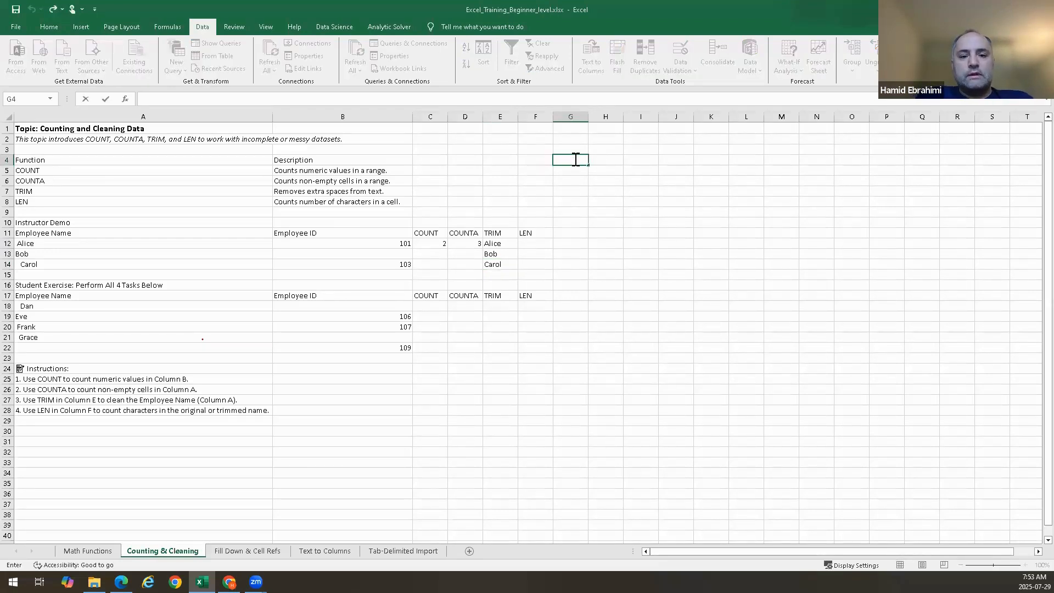
pyautogui.write('Her')
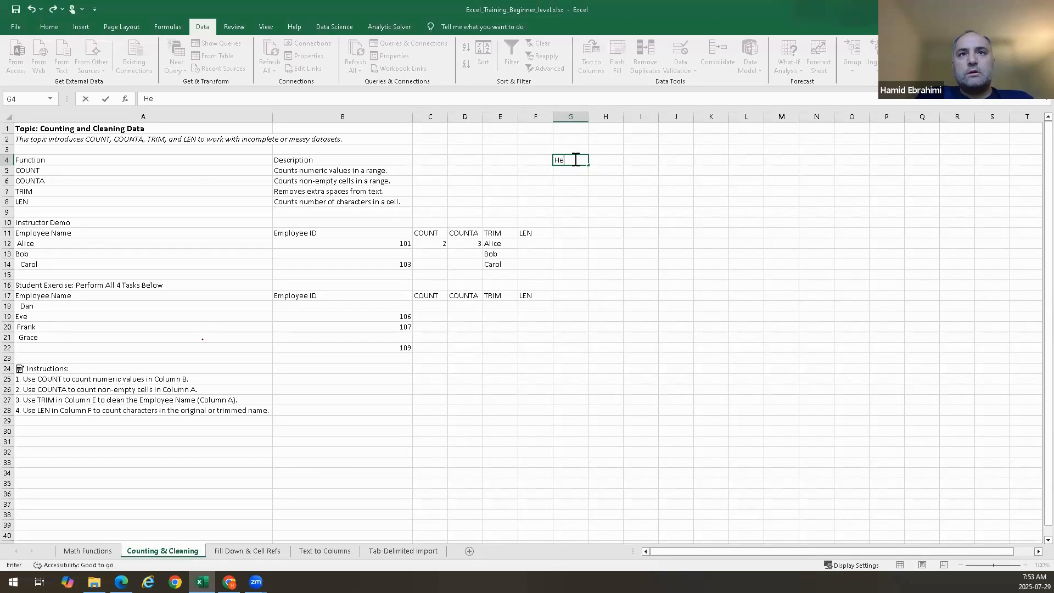
pyautogui.press('BackSpace')
pyautogui.press('BackSpace')
pyautogui.press('BackSpace')
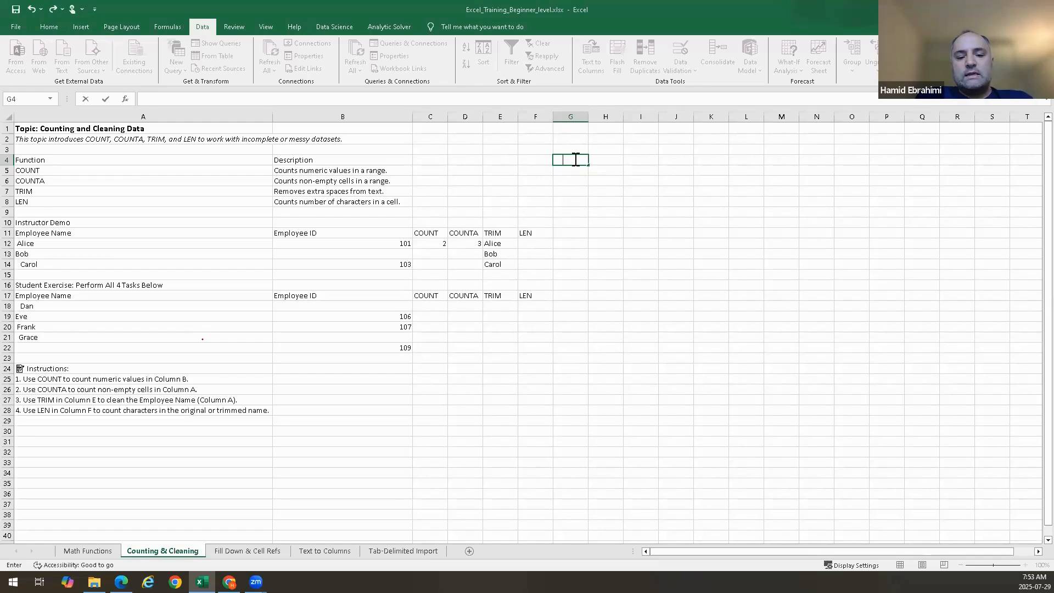
pyautogui.write('Here is     an exampl')
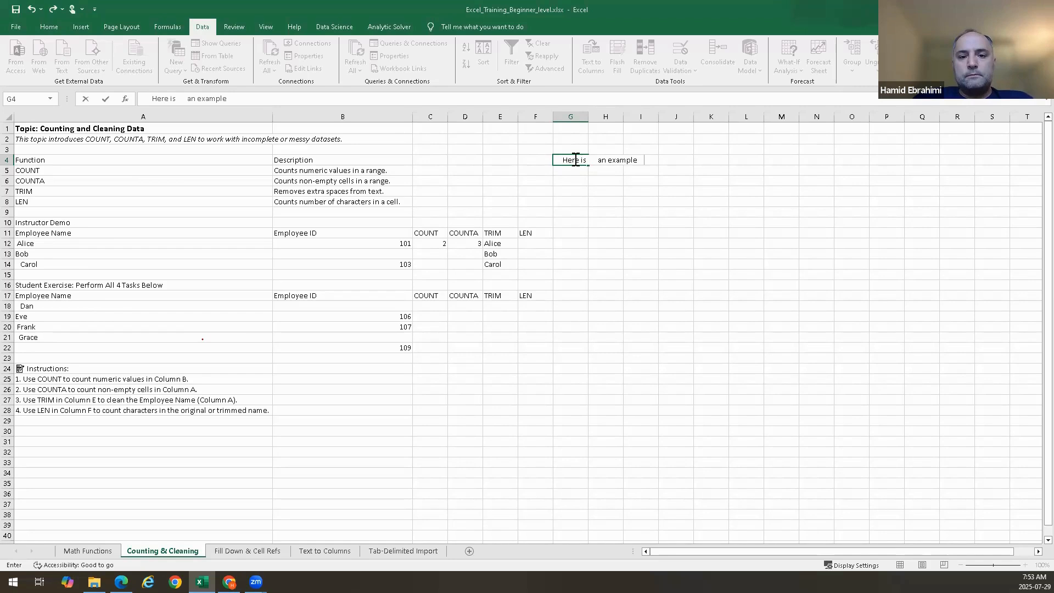
pyautogui.write('e')
pyautogui.press('Return')
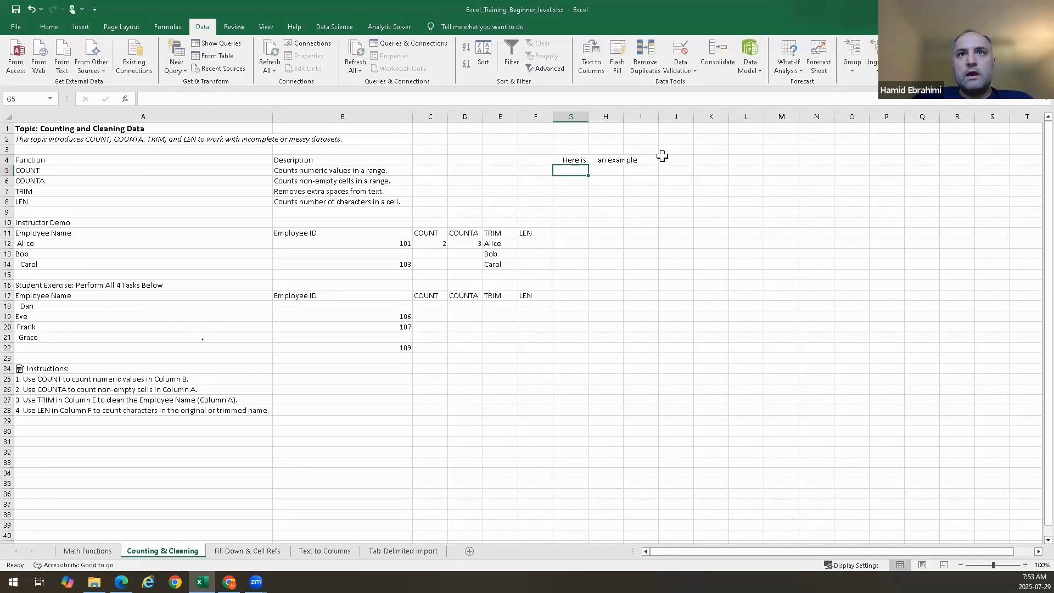
# Enter =TRIM(G4) in G5 to clean the spaced text
pyautogui.doubleClick(577, 171)
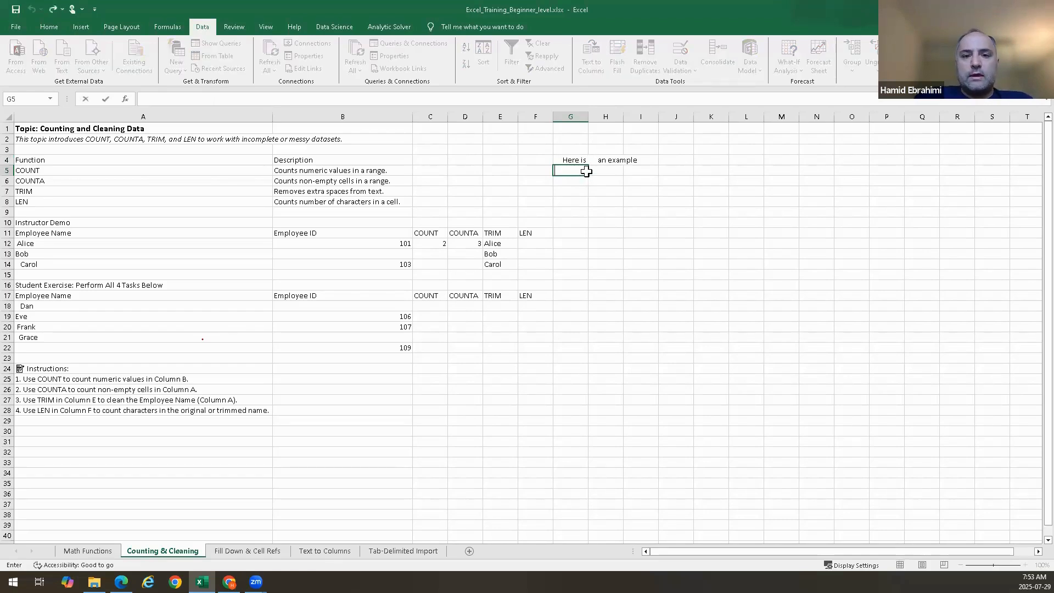
pyautogui.write('=trim(')
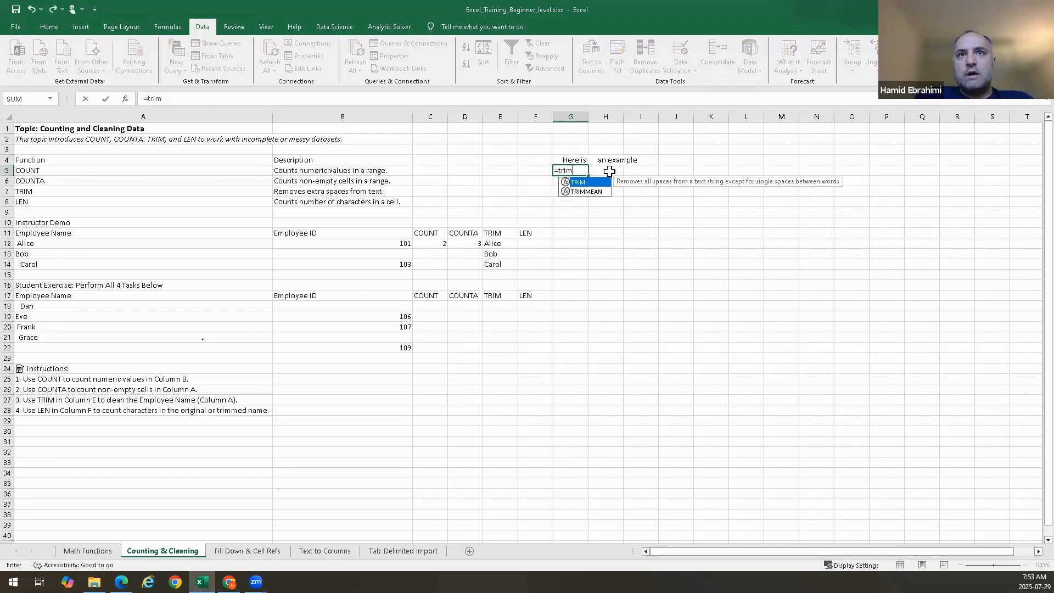
pyautogui.click(566, 159)
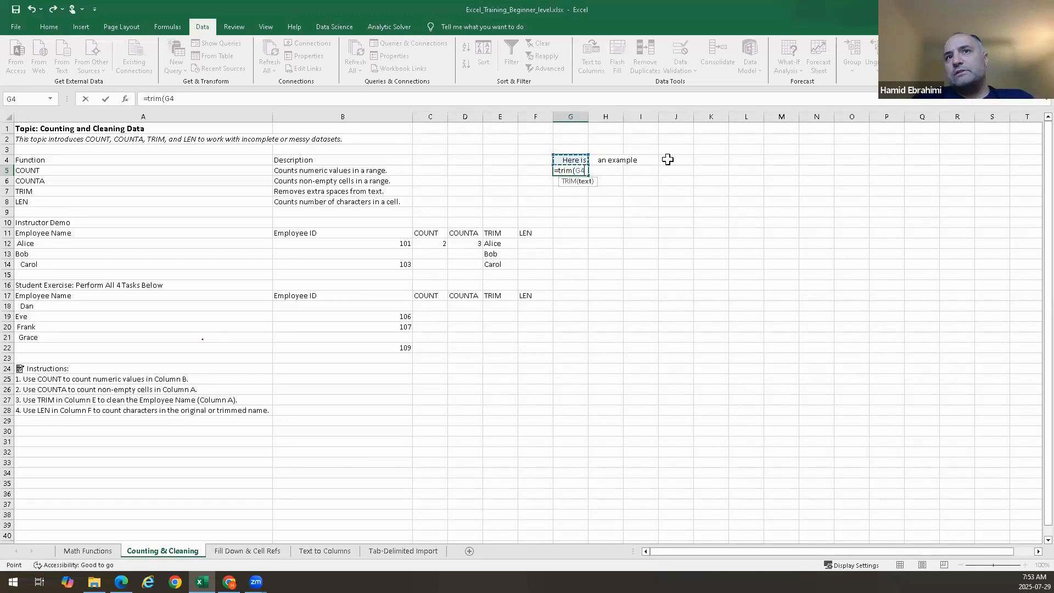
pyautogui.press('Return')
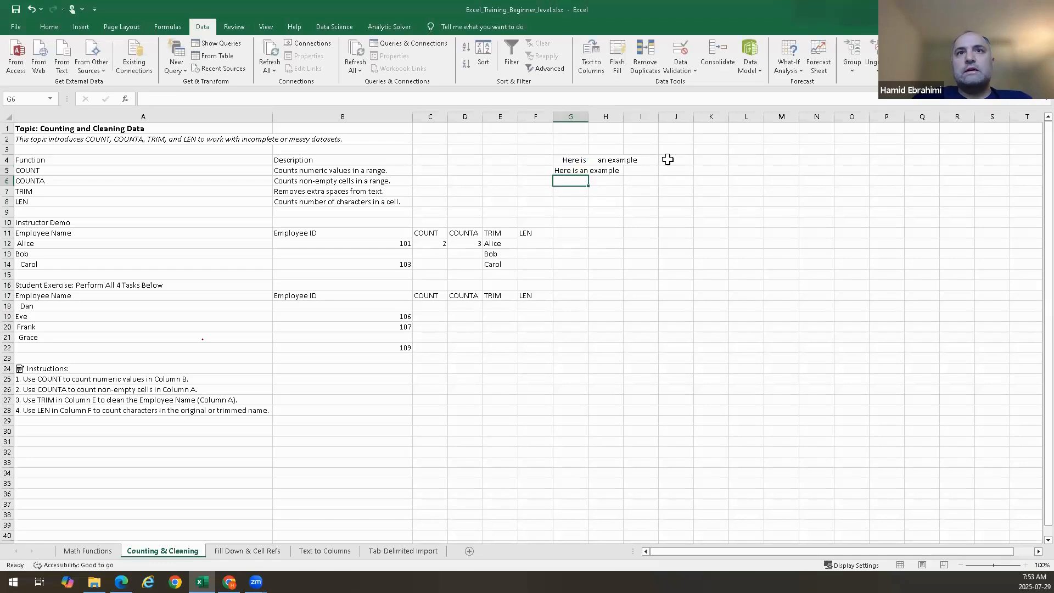
# Inspect the COUNT formula in C12 and the COUNTA formula in D12 without changing them
pyautogui.click(573, 171)
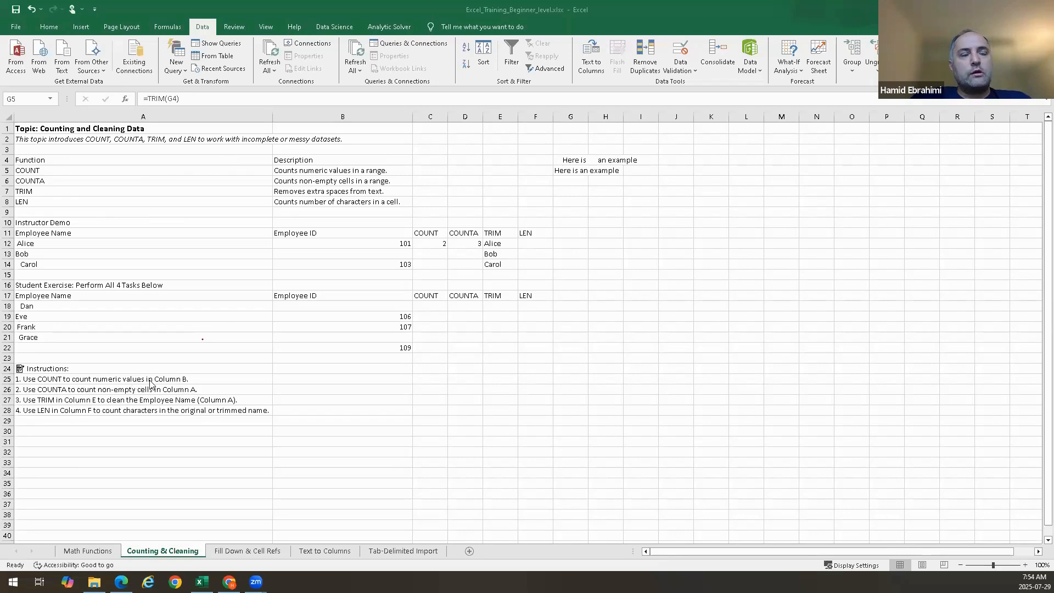
pyautogui.click(433, 243)
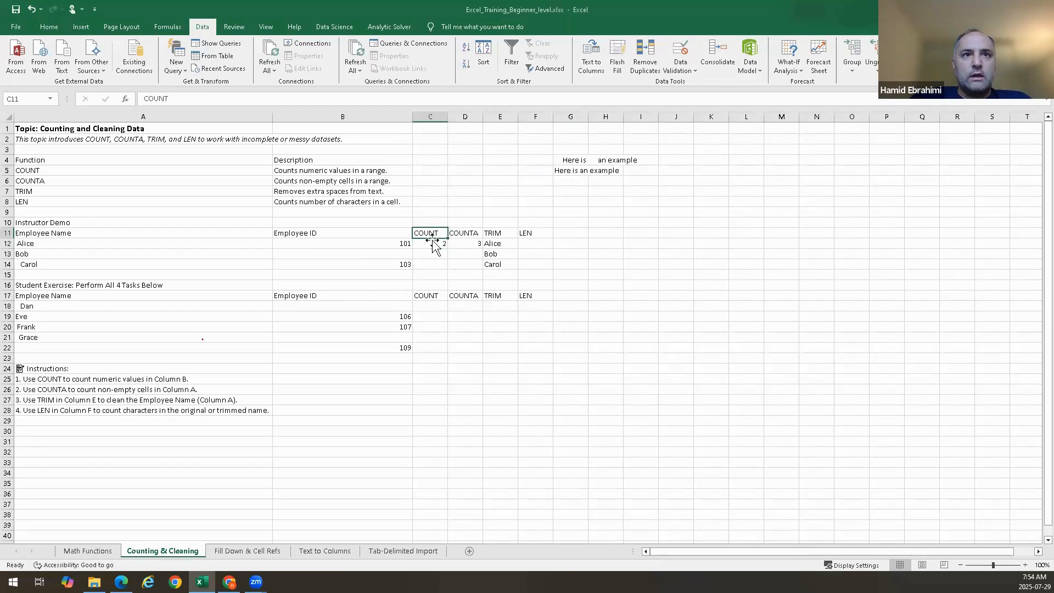
pyautogui.doubleClick(432, 243)
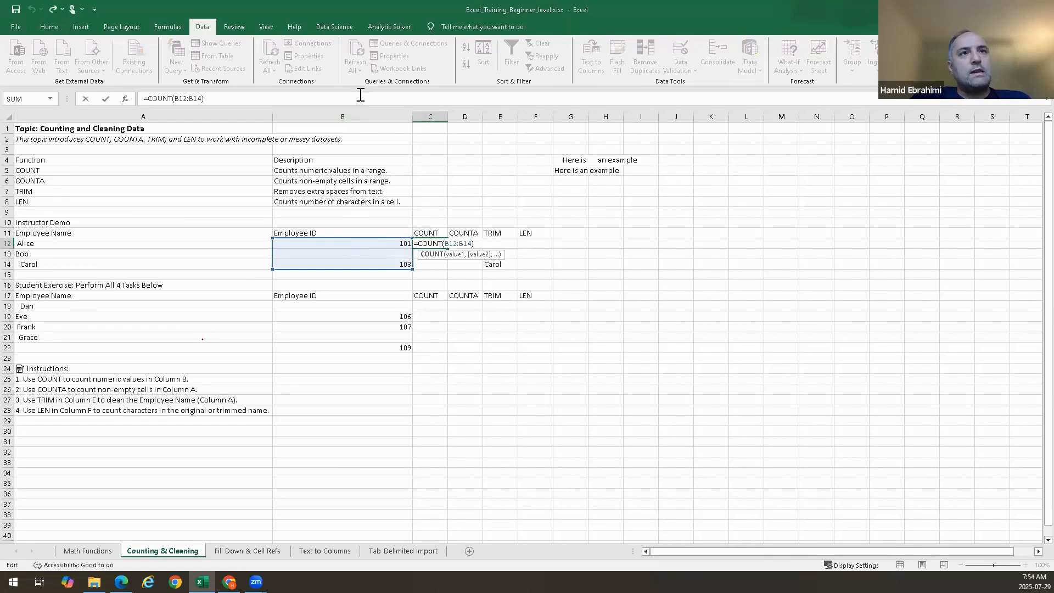
pyautogui.hotkey('ctrl', 'Return')
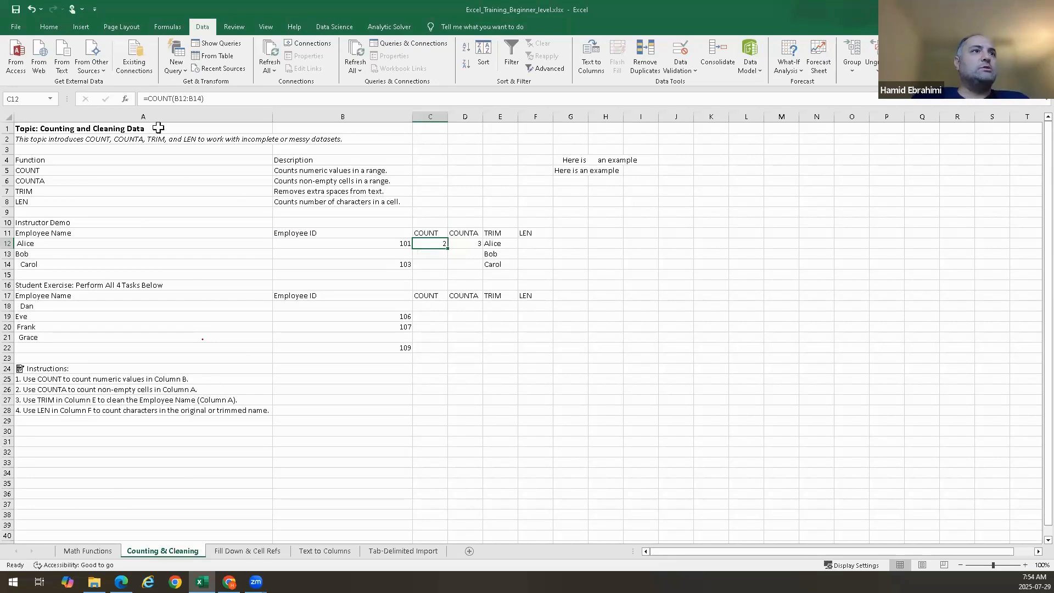
pyautogui.doubleClick(463, 243)
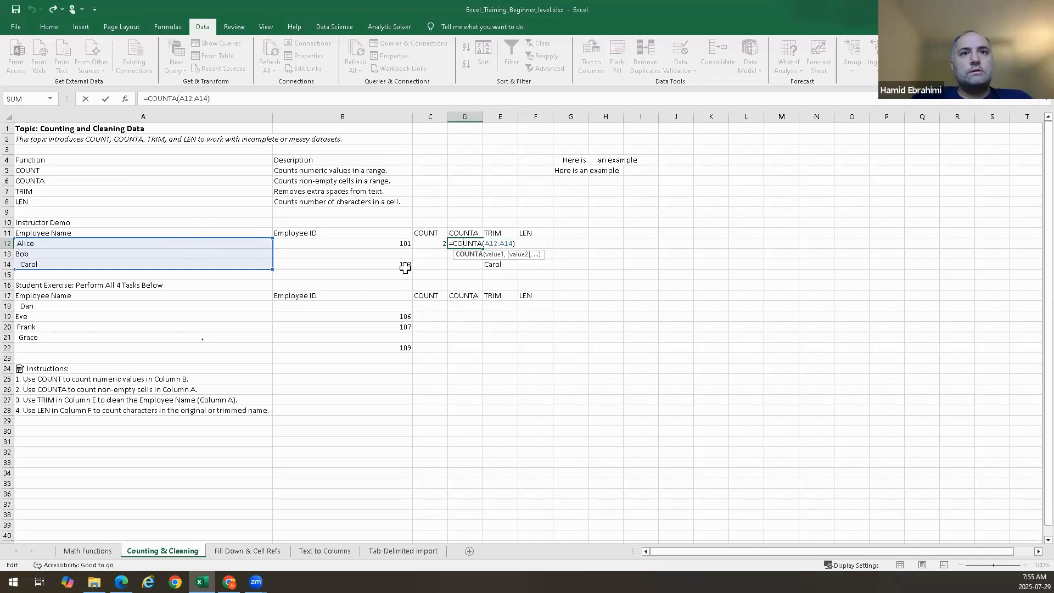
pyautogui.hotkey('ctrl', 'Return')
# Clear the TRIM formulas from E12:E14
pyautogui.click(503, 243)
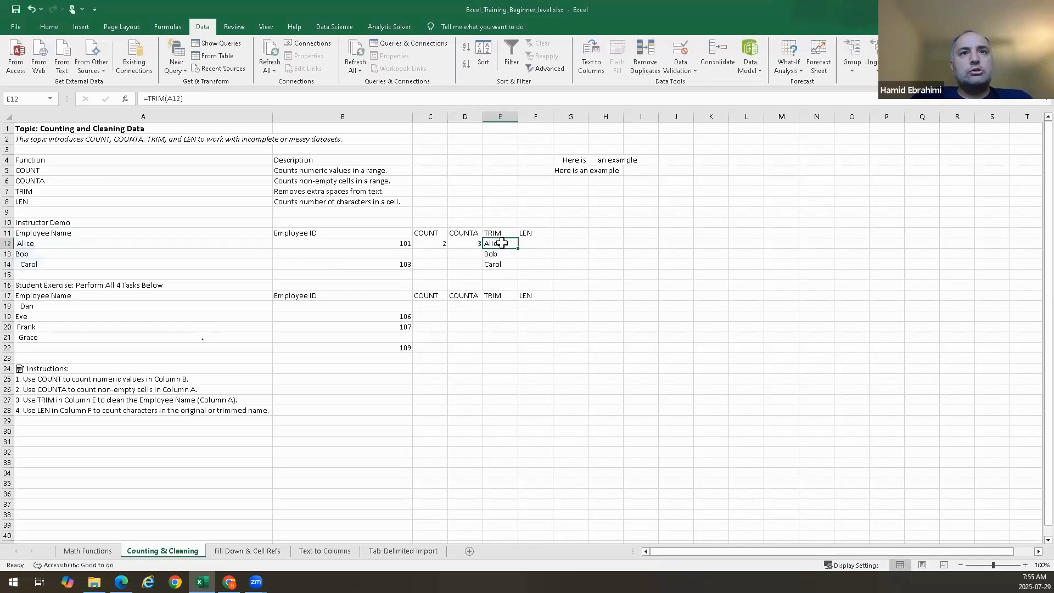
pyautogui.moveTo(503, 242); pyautogui.dragTo(499, 263)
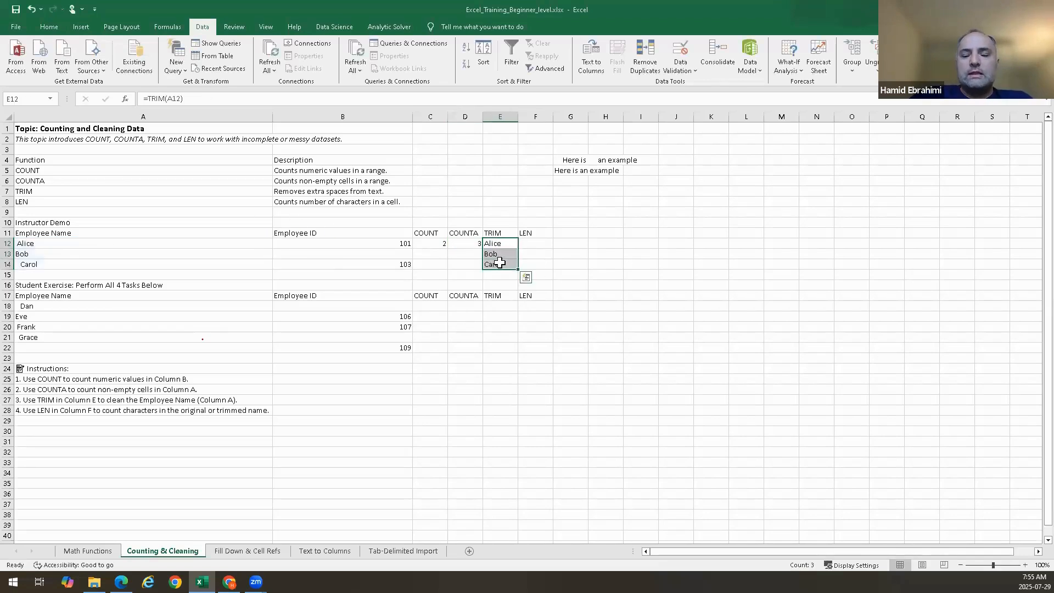
pyautogui.press('Delete')
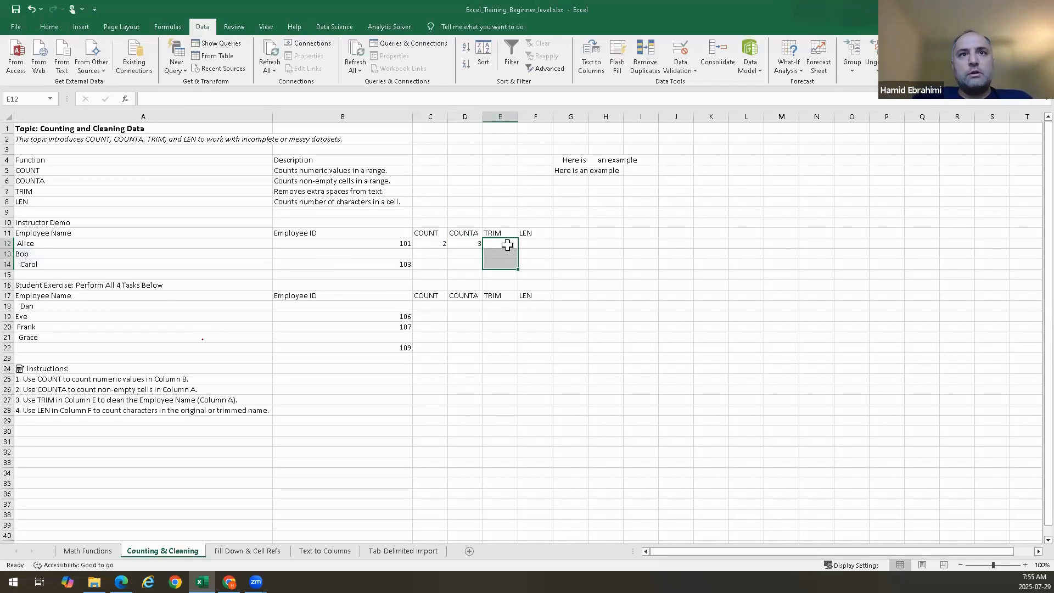
# Re-enter =TRIM(A12) in E12
pyautogui.click(508, 245)
pyautogui.write('=')
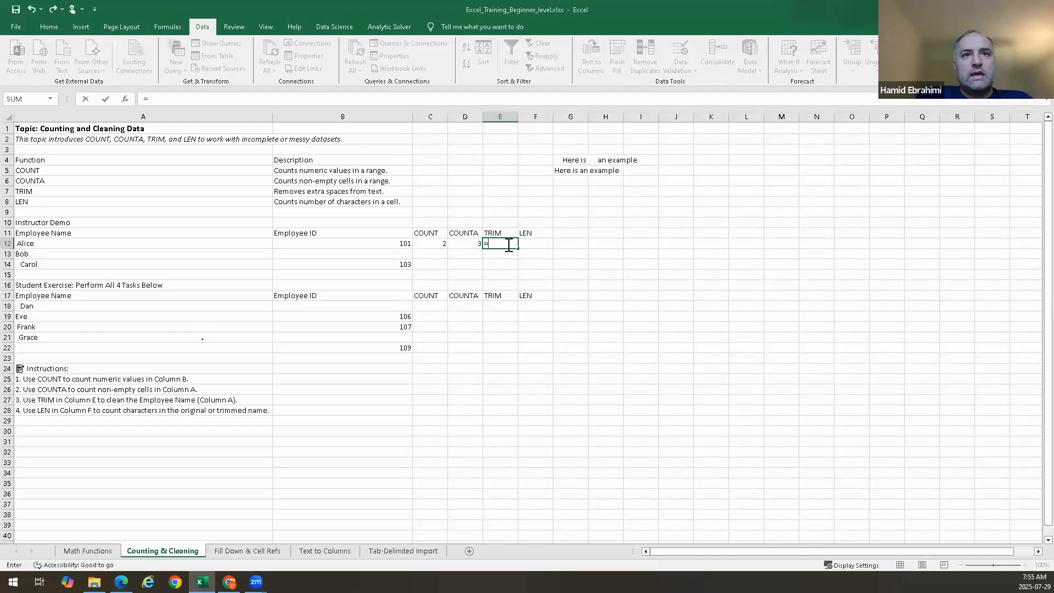
pyautogui.write('TRIM(')
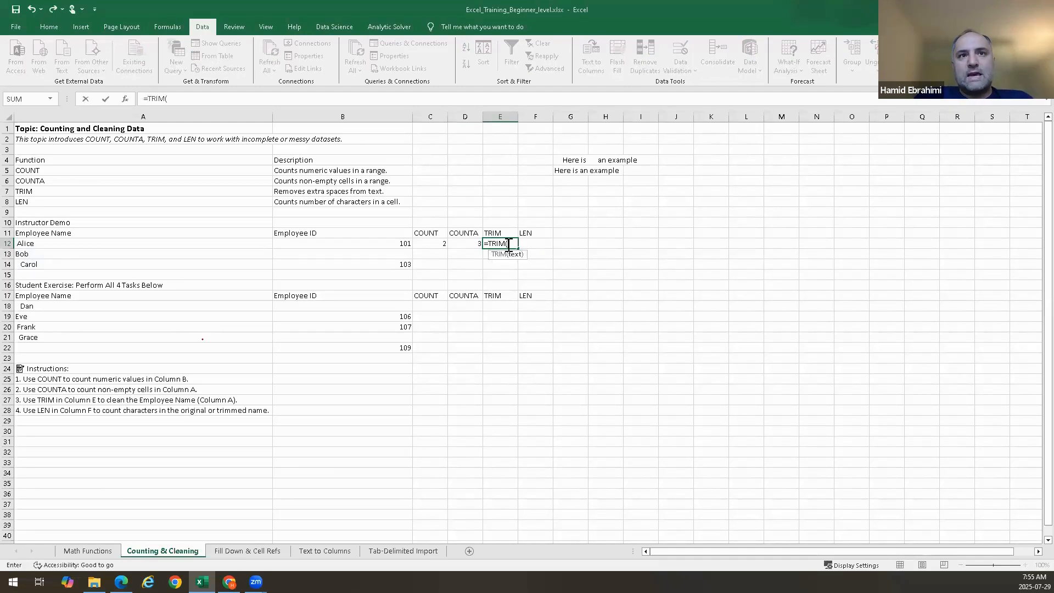
pyautogui.click(120, 242)
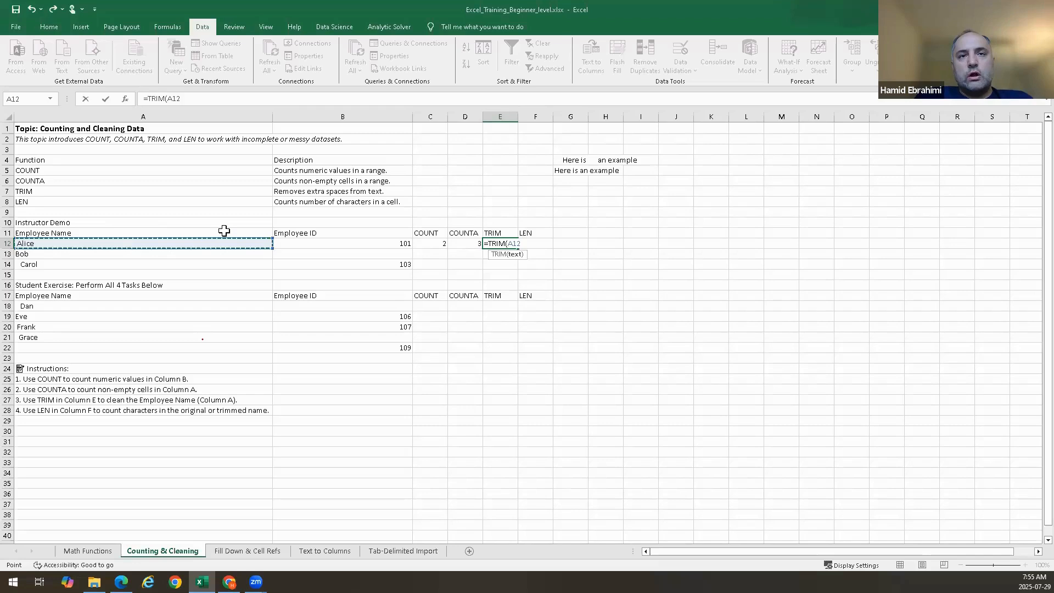
pyautogui.press('Return')
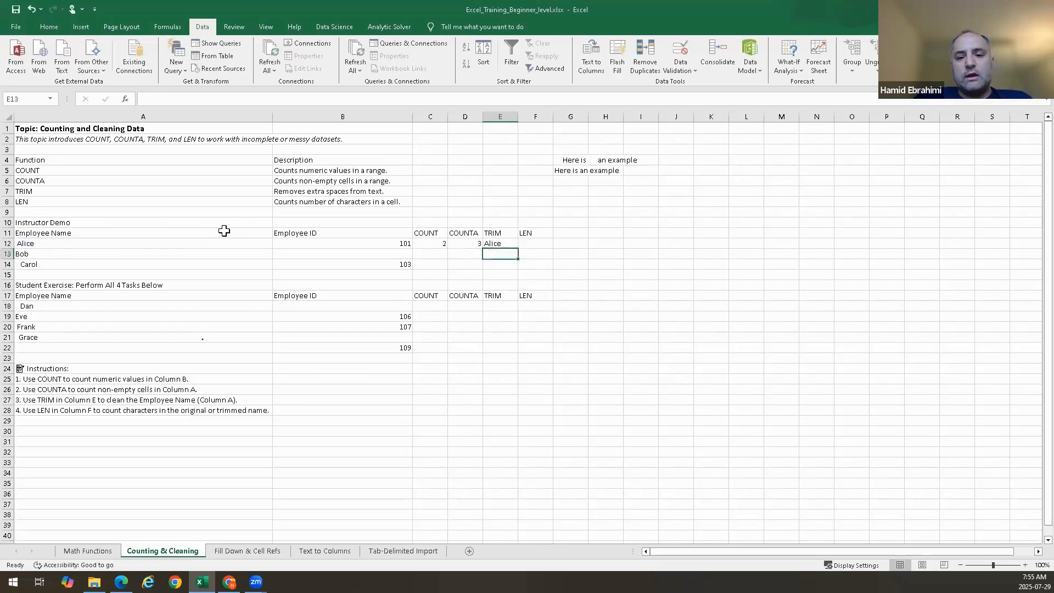
# Enter =TRIM(A13) in E13 and =TRIM(A14) in E14 to clean Bob's and Carol's names
pyautogui.write('=')
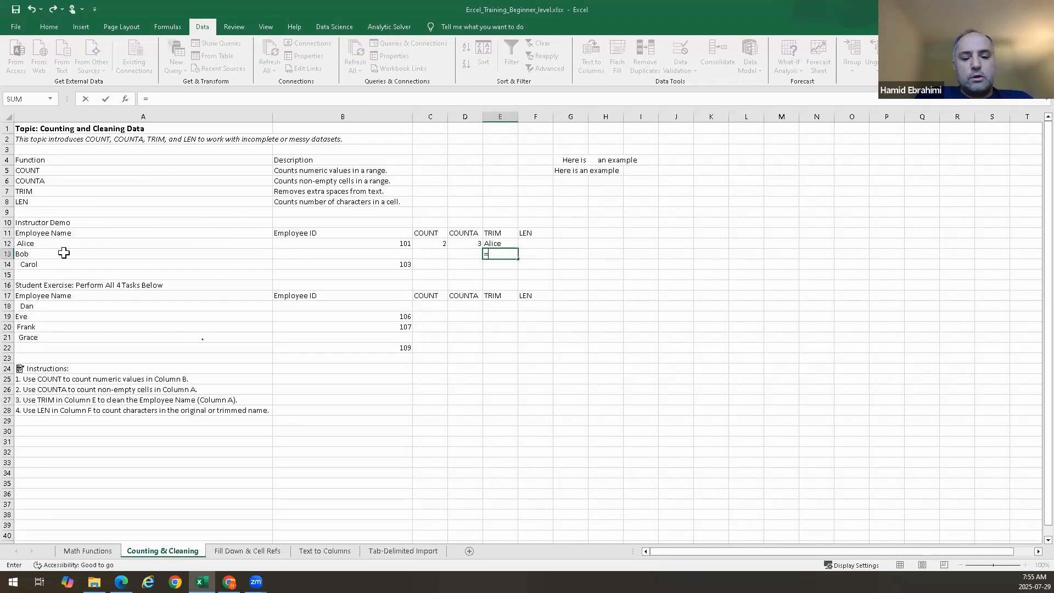
pyautogui.write('TRIM(')
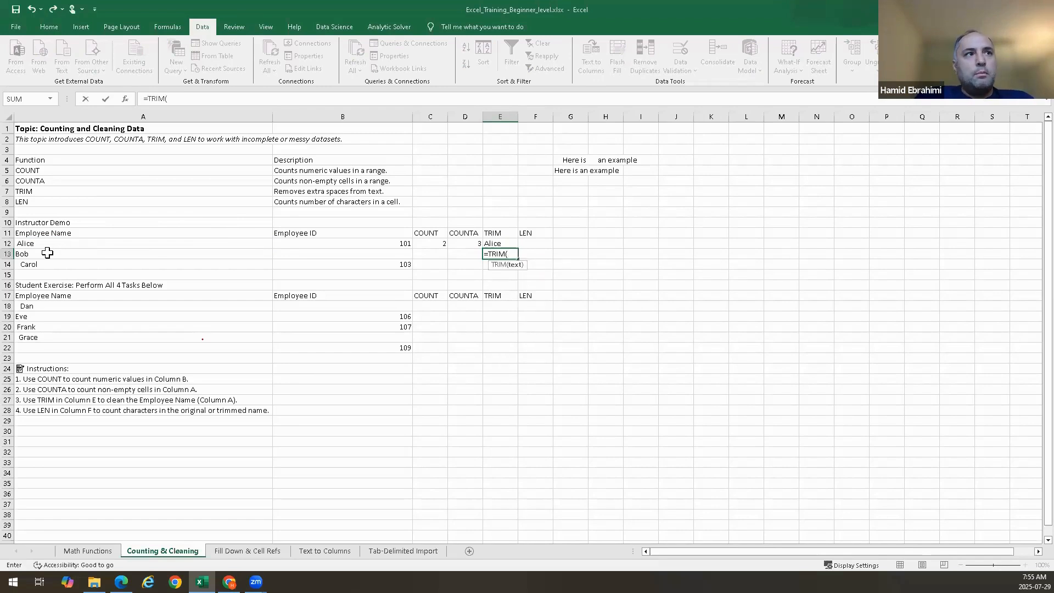
pyautogui.click(47, 252)
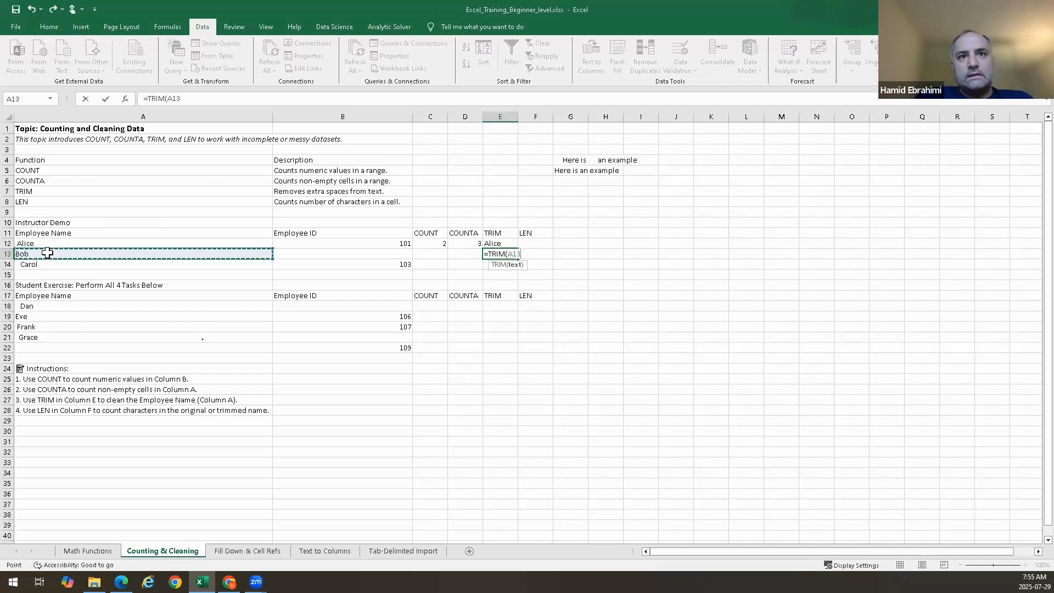
pyautogui.press('Return')
pyautogui.write('=')
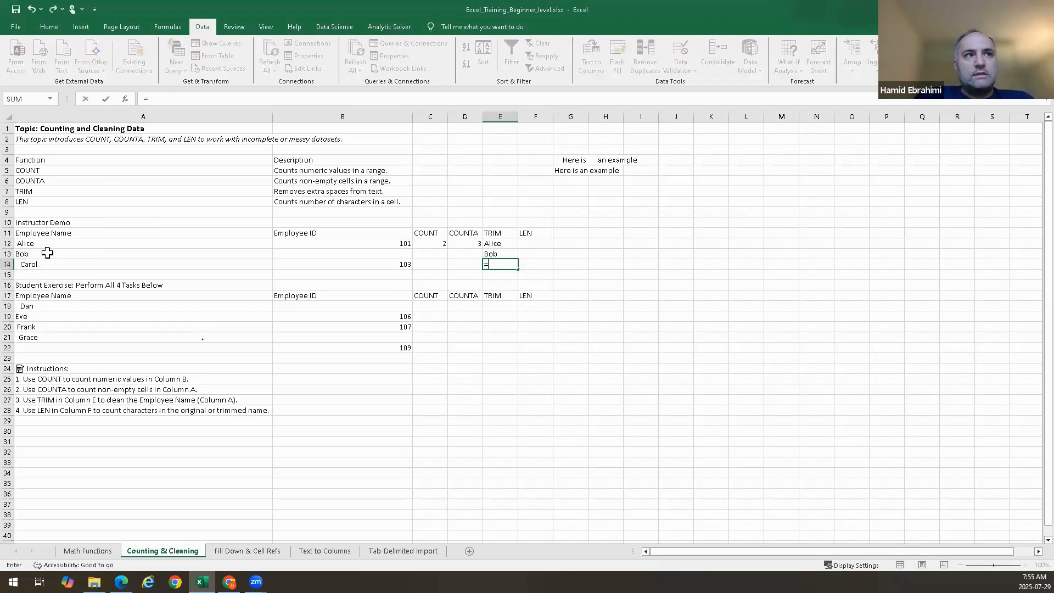
pyautogui.write('TRIM(')
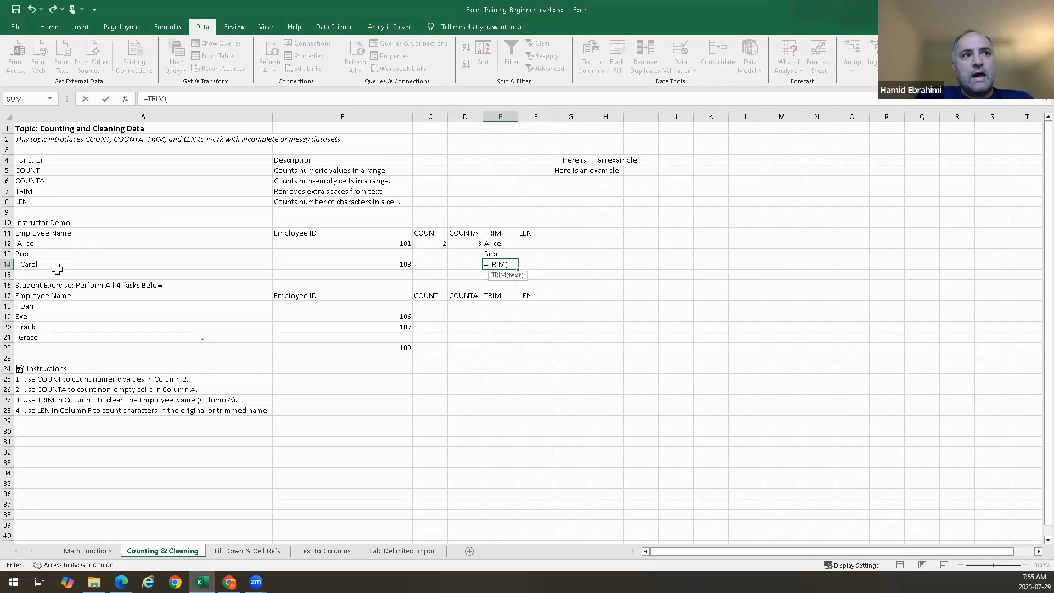
pyautogui.click(47, 266)
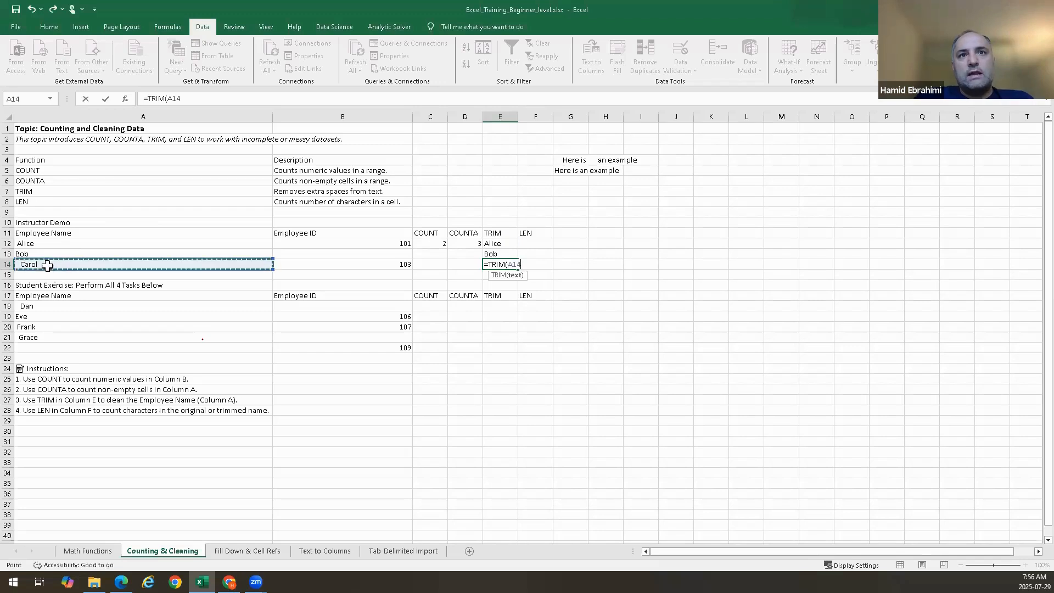
pyautogui.press('Return')
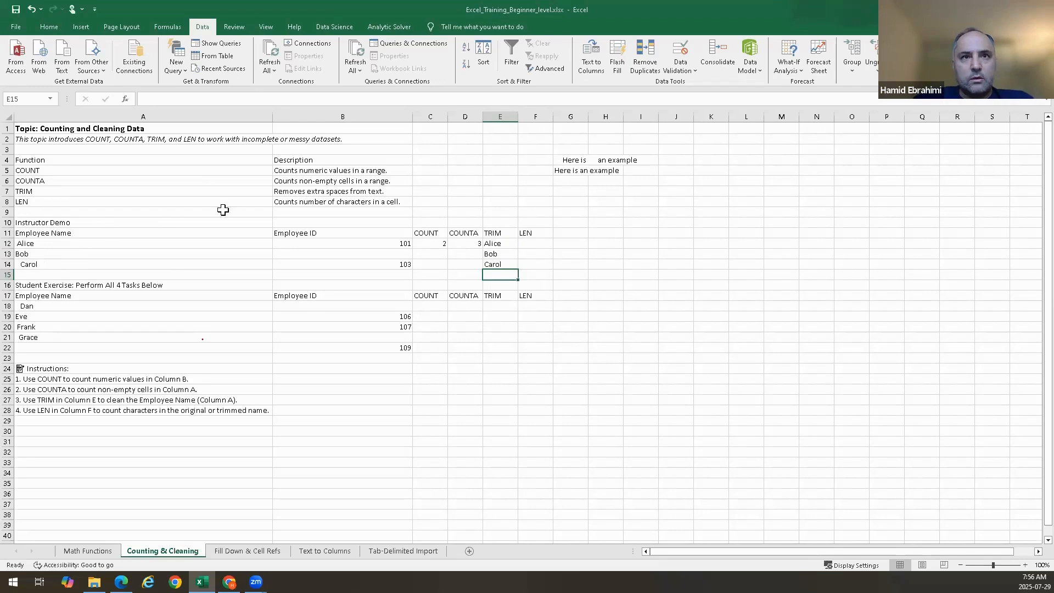
# Enter =LEN(A12) in F12 to count the characters in the original name Alice
pyautogui.click(537, 243)
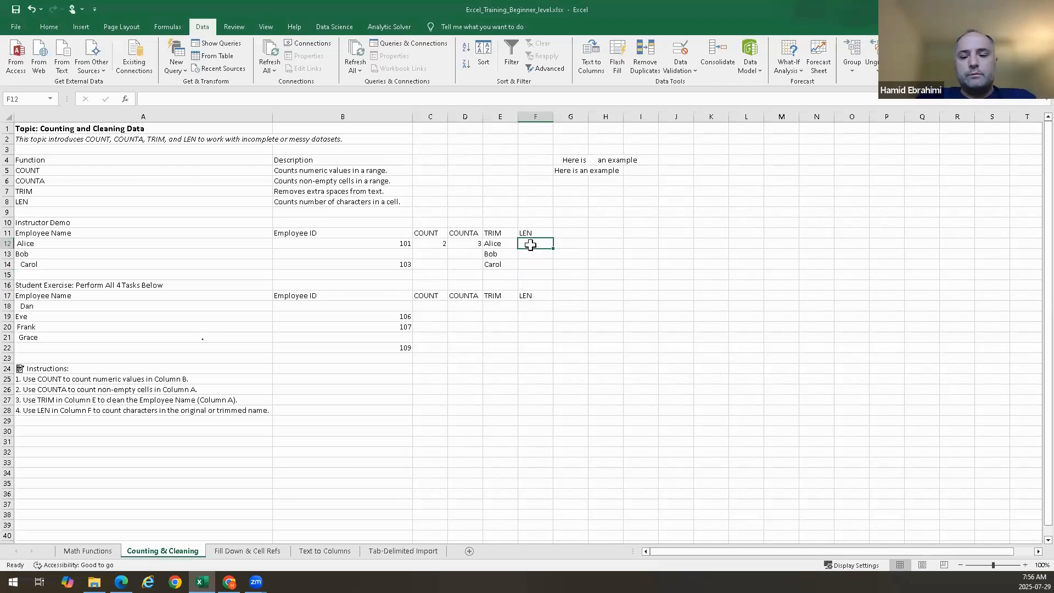
pyautogui.write('=')
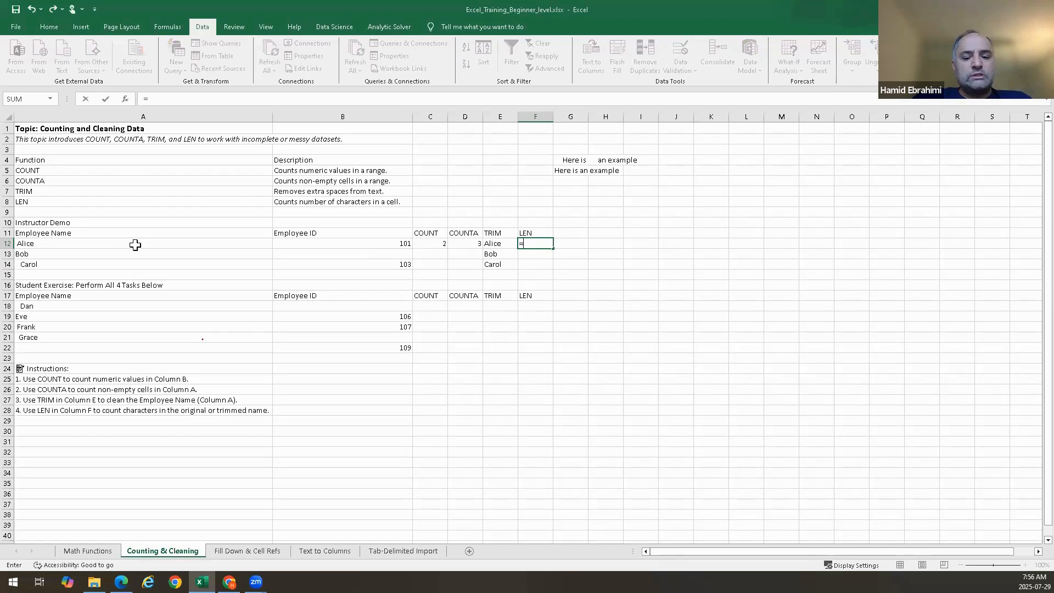
pyautogui.write('len')
pyautogui.press('Tab')
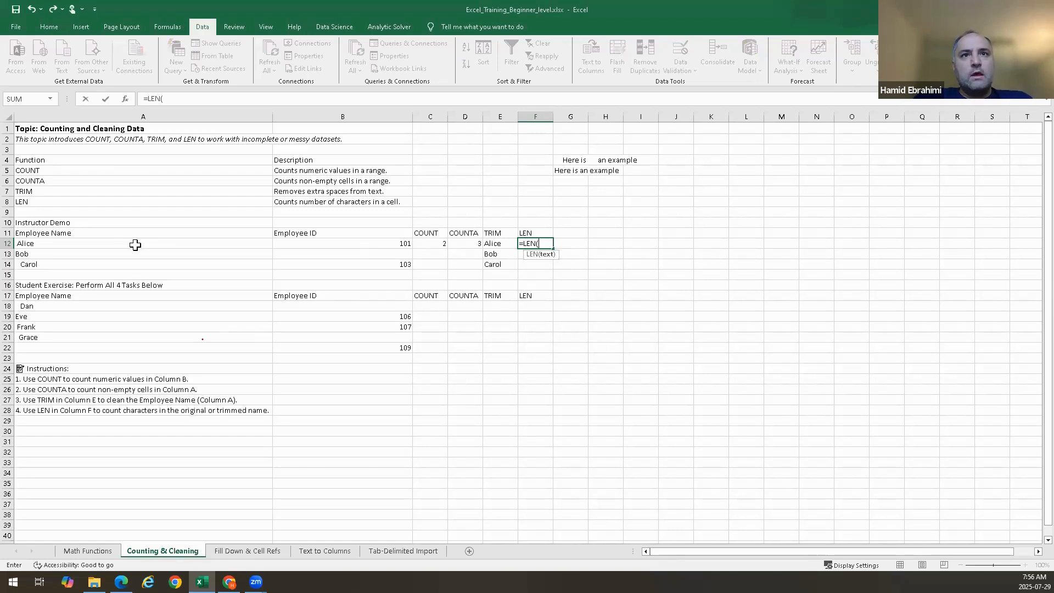
pyautogui.click(94, 246)
pyautogui.press('Return')
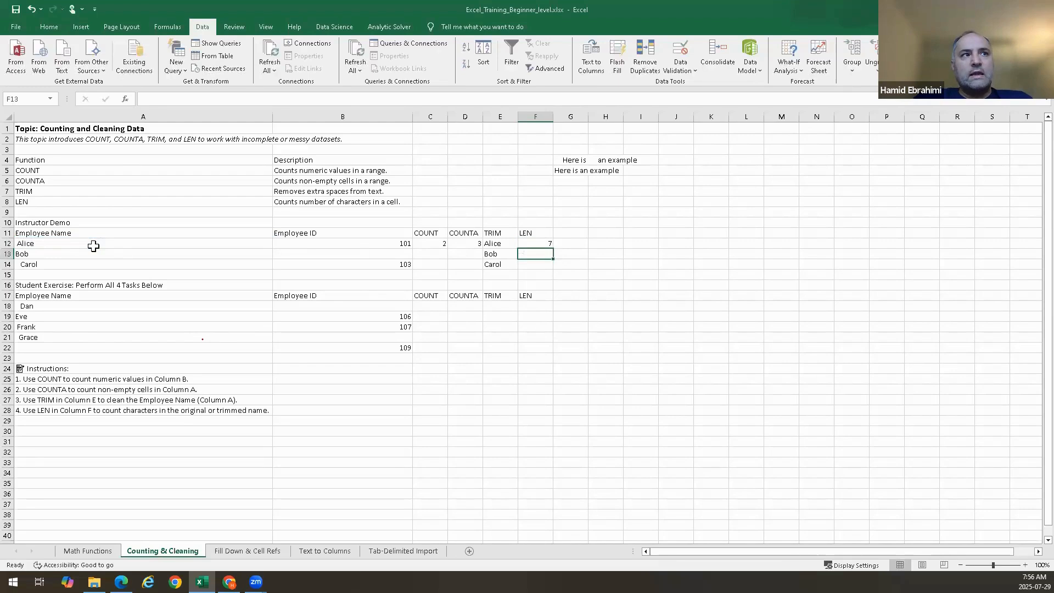
# Inspect the spacing of the name in A12 in edit mode without changing it
pyautogui.click(62, 246)
pyautogui.doubleClick(62, 246)
pyautogui.doubleClick(48, 242)
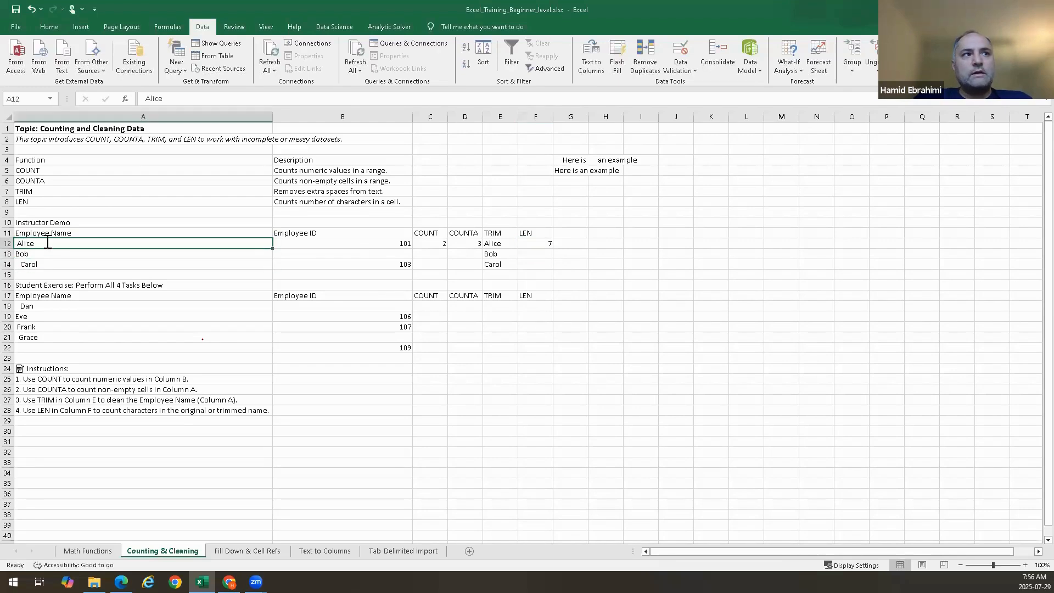
pyautogui.press('Left')
pyautogui.press('Left')
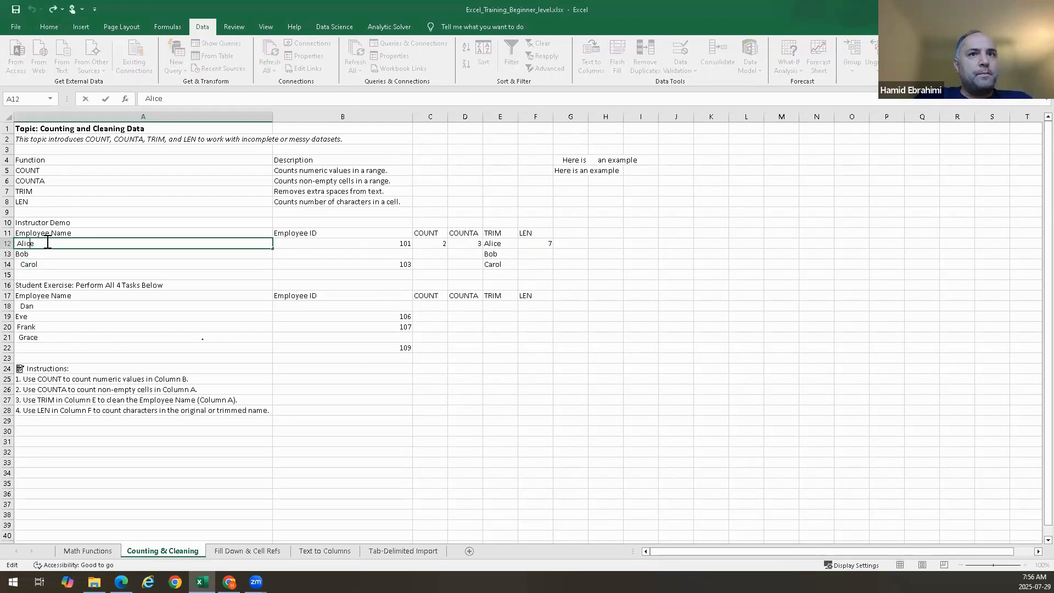
pyautogui.press('Right')
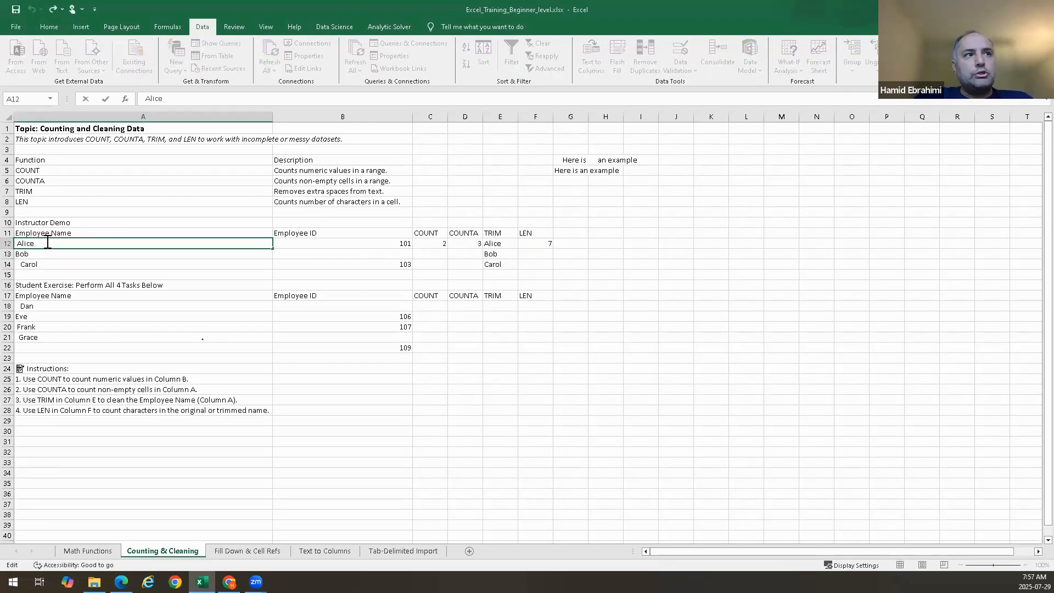
pyautogui.press('Right')
pyautogui.press('Right')
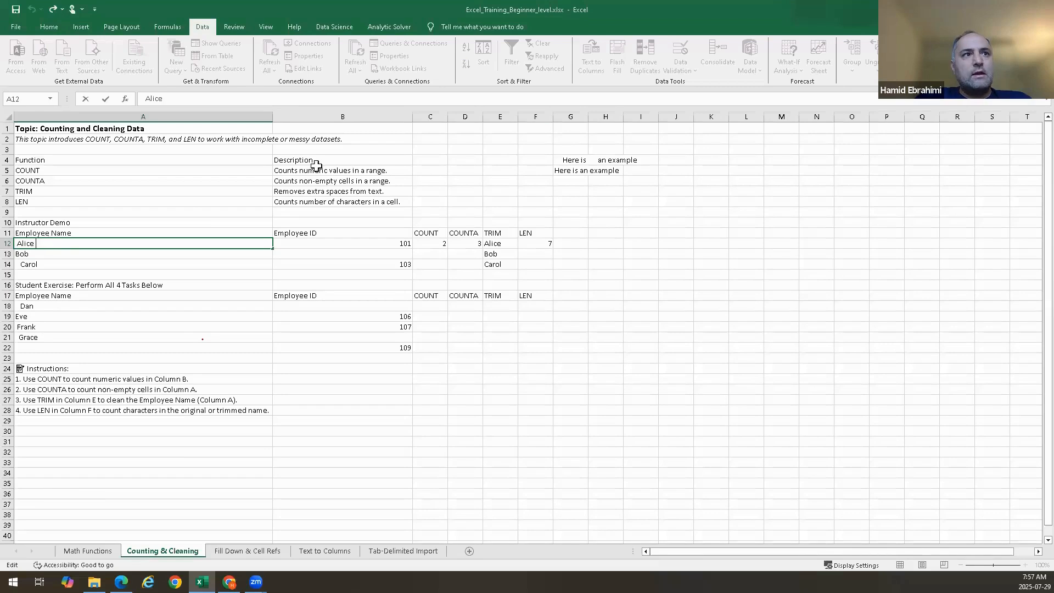
pyautogui.press('Escape')
# Enter =LEN(E12) in G12 to count the characters of the trimmed name
pyautogui.click(571, 246)
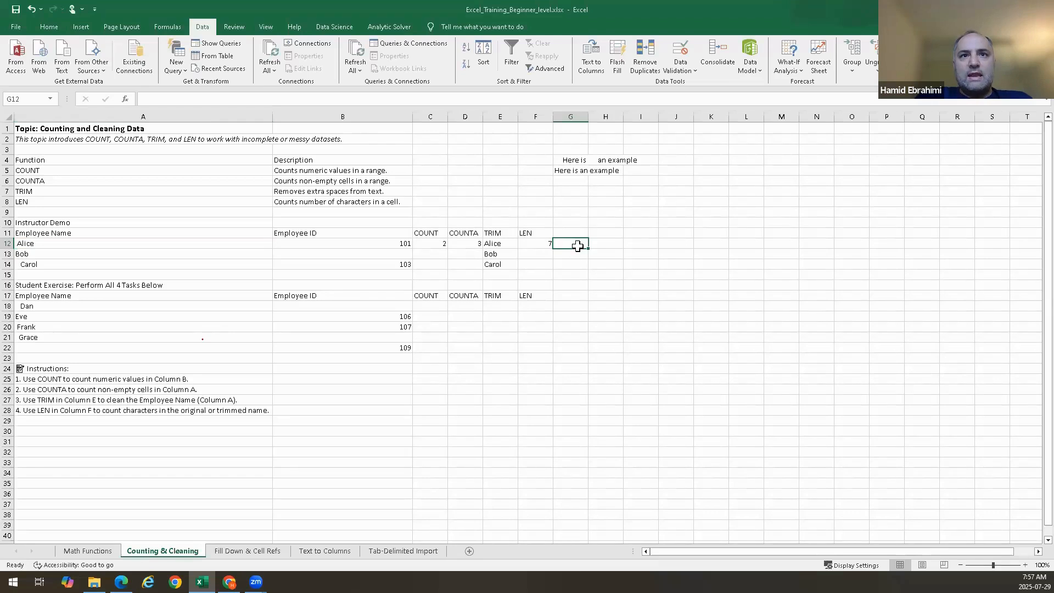
pyautogui.write('=len')
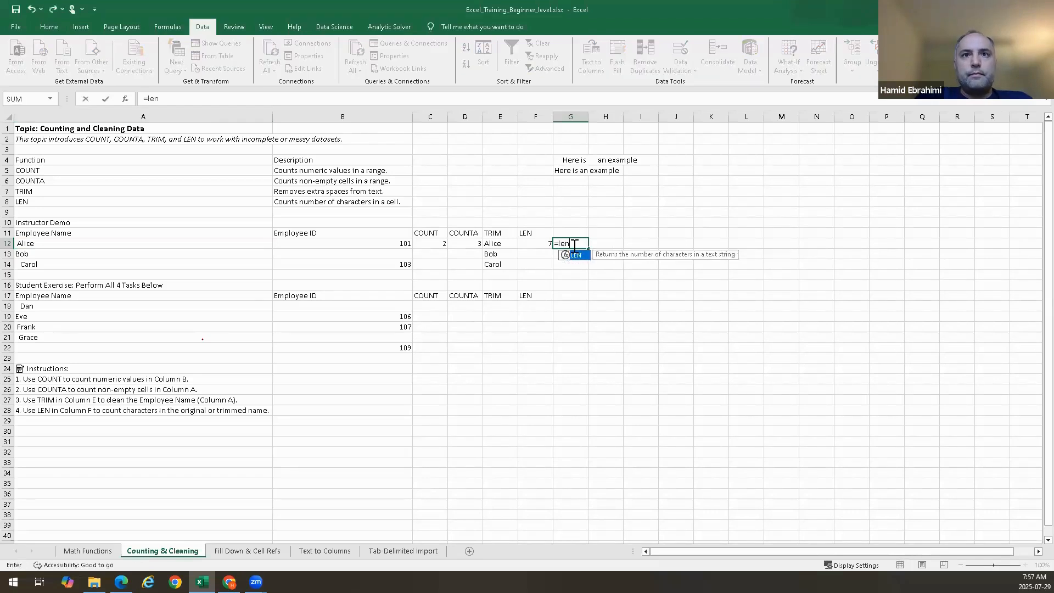
pyautogui.write('(')
pyautogui.click(500, 246)
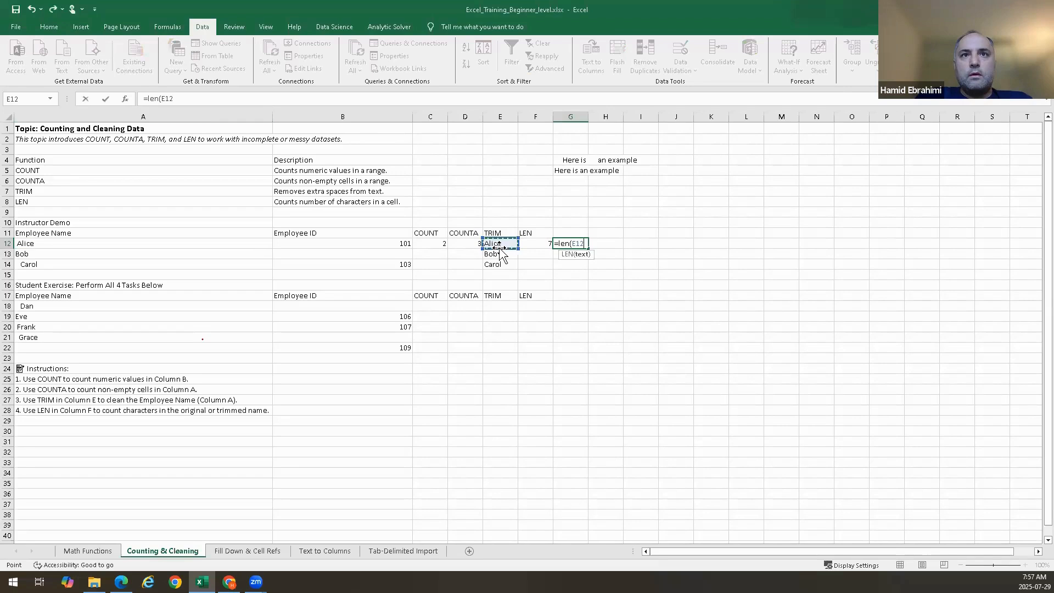
pyautogui.press('Return')
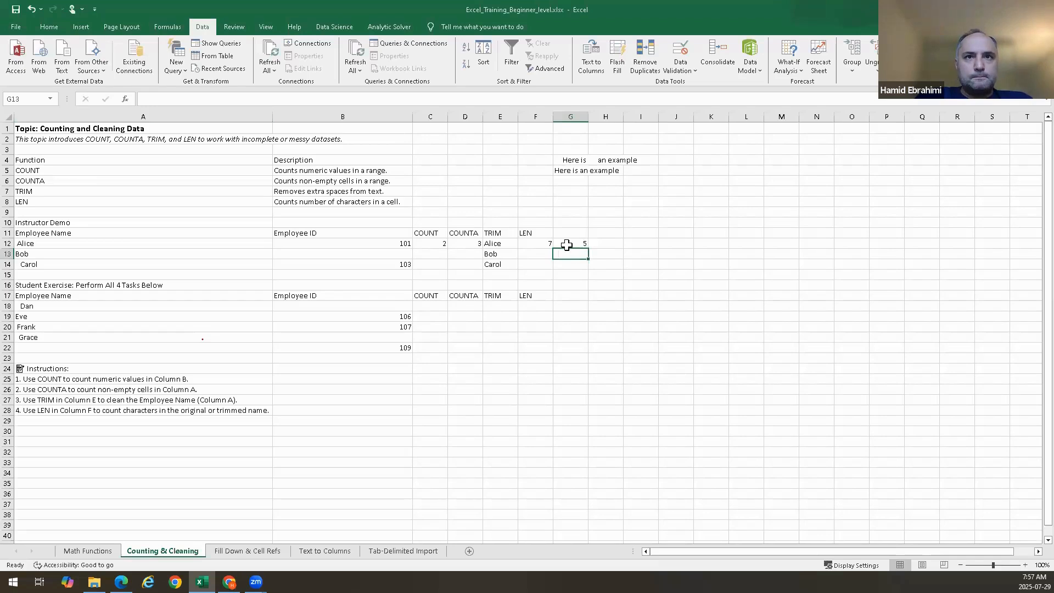
# Enter =LEN(A13) in F13 and =LEN(A14) in F14 to count the original names' characters
pyautogui.click(540, 245)
pyautogui.click(538, 253)
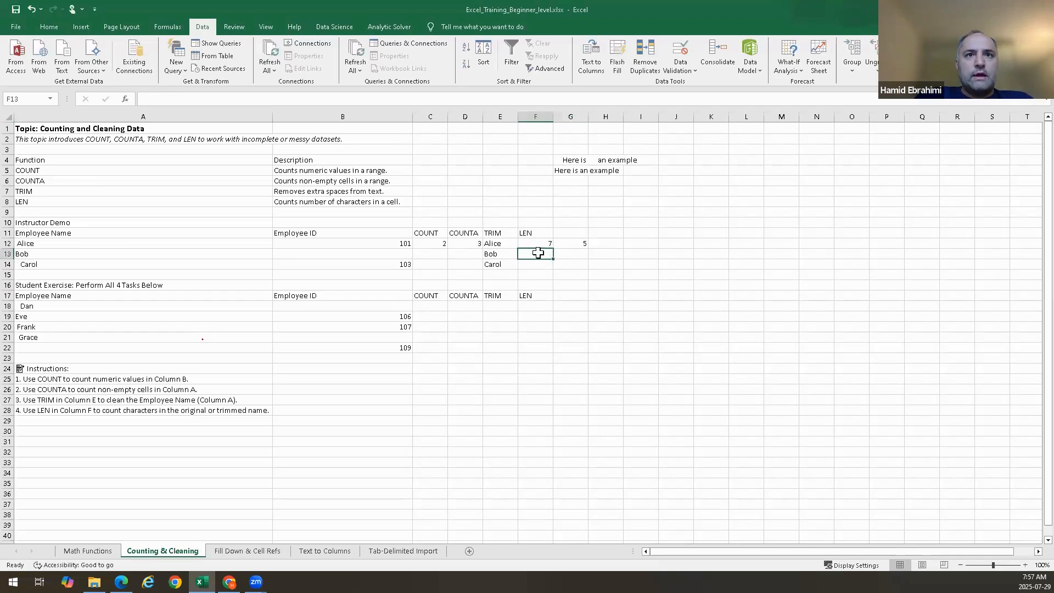
pyautogui.doubleClick(538, 252)
pyautogui.write('=len(')
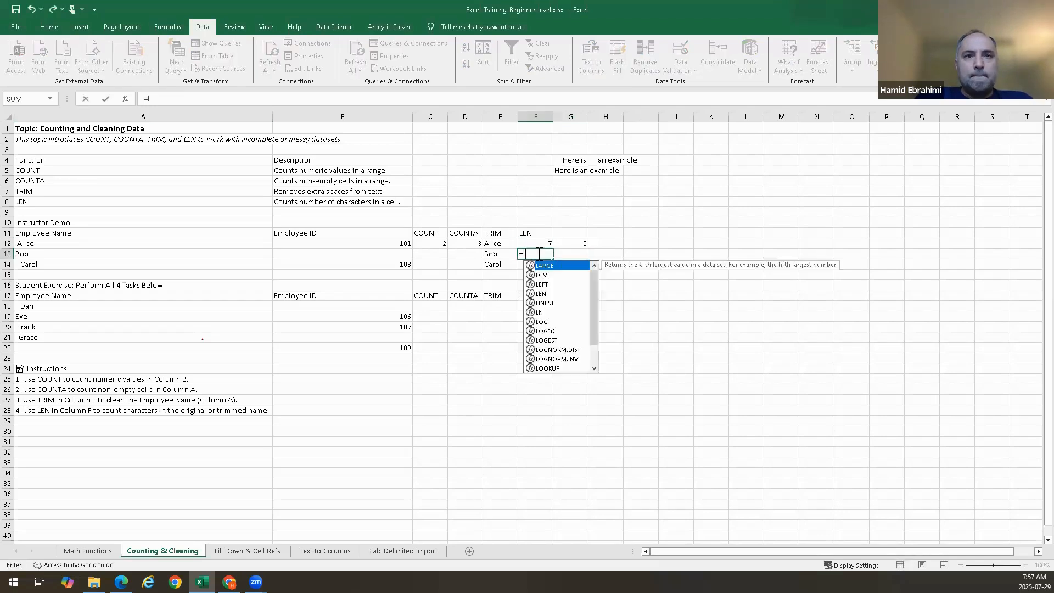
pyautogui.click(178, 253)
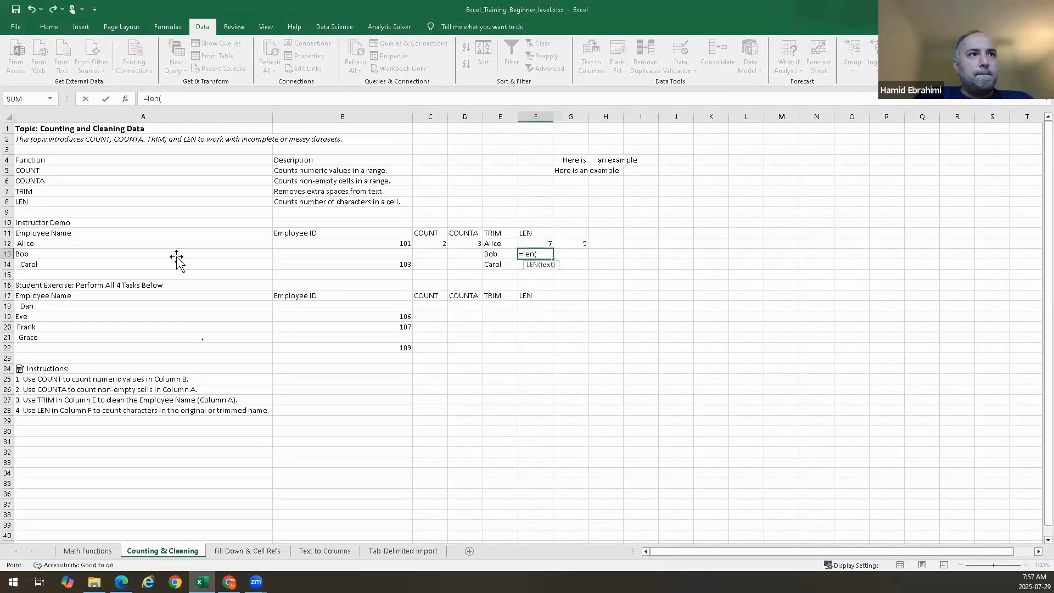
pyautogui.press('Return')
pyautogui.write('=len(')
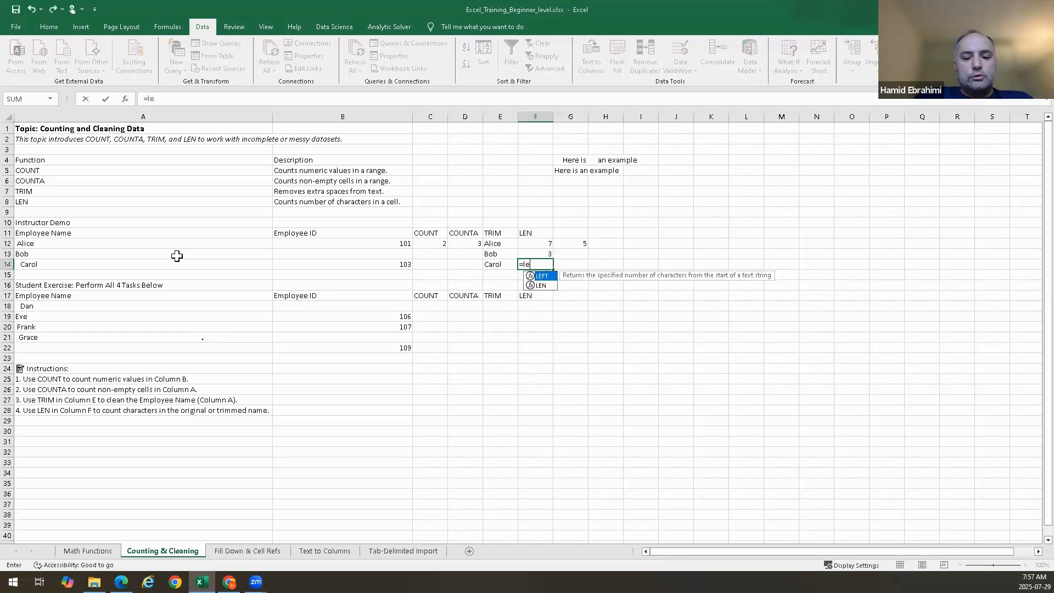
pyautogui.click(34, 266)
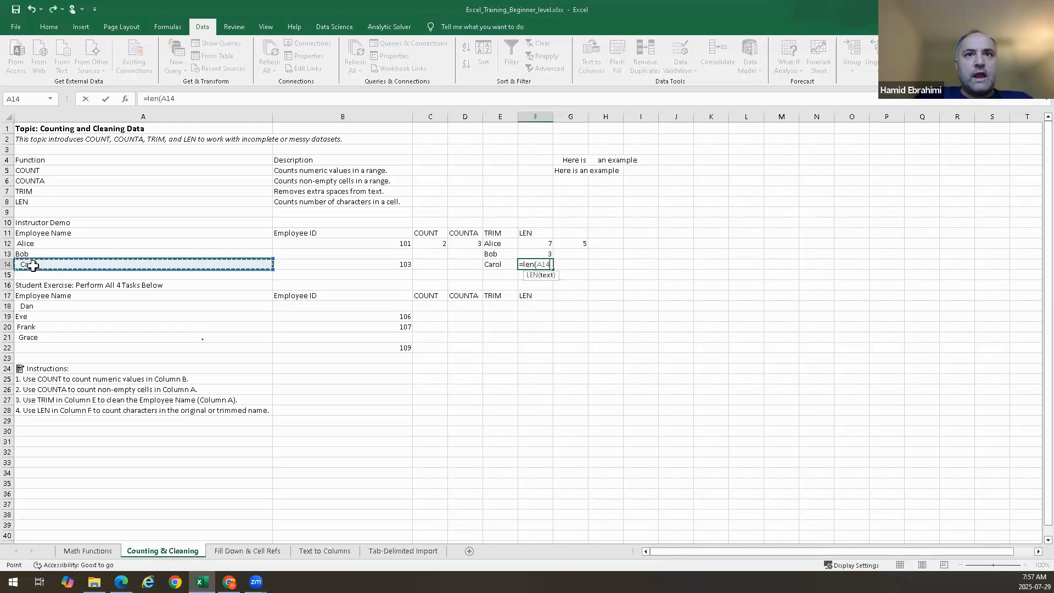
pyautogui.press('Return')
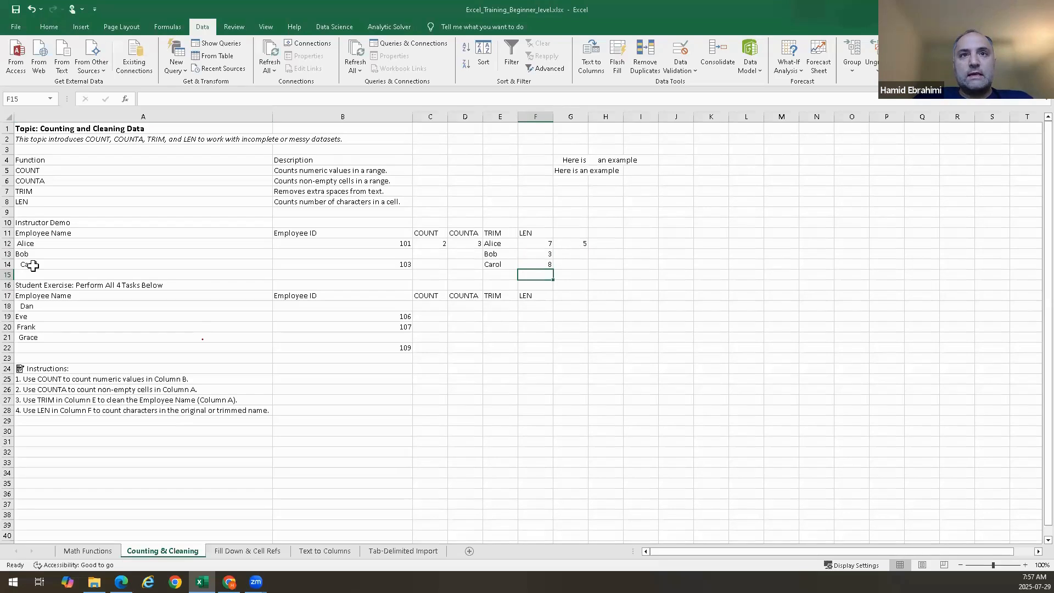
# Review F14's formula, then enter =LEN(E14) in G14 to count Carol's trimmed characters
pyautogui.doubleClick(529, 266)
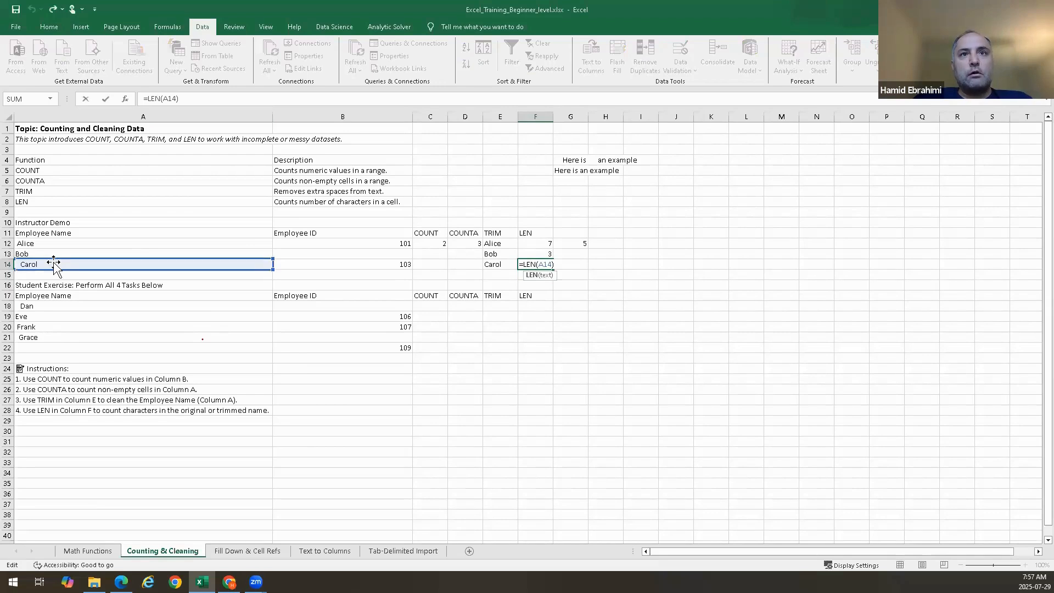
pyautogui.press('Escape')
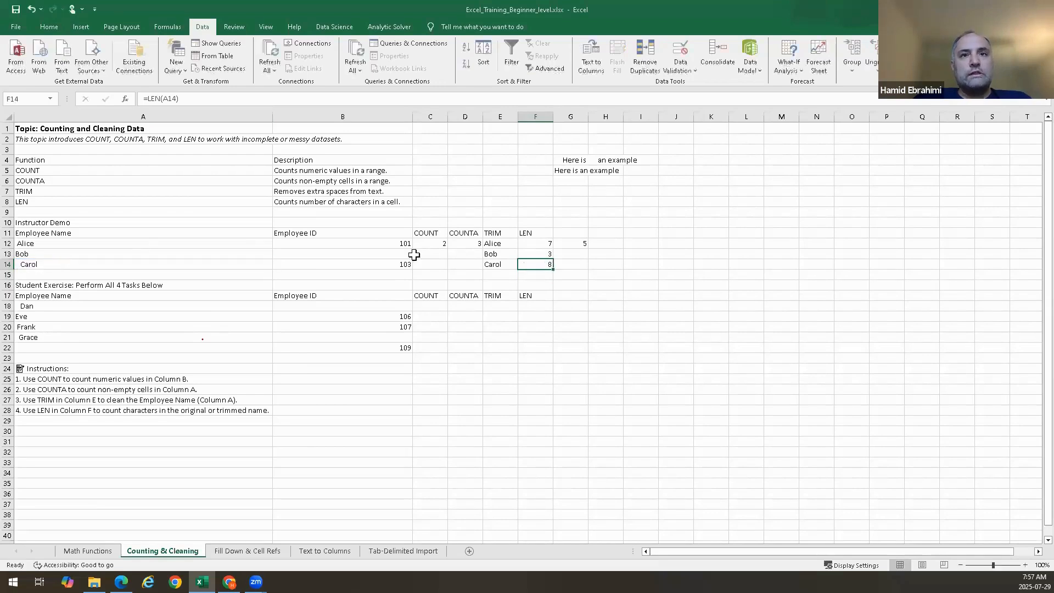
pyautogui.click(572, 265)
pyautogui.write('=c')
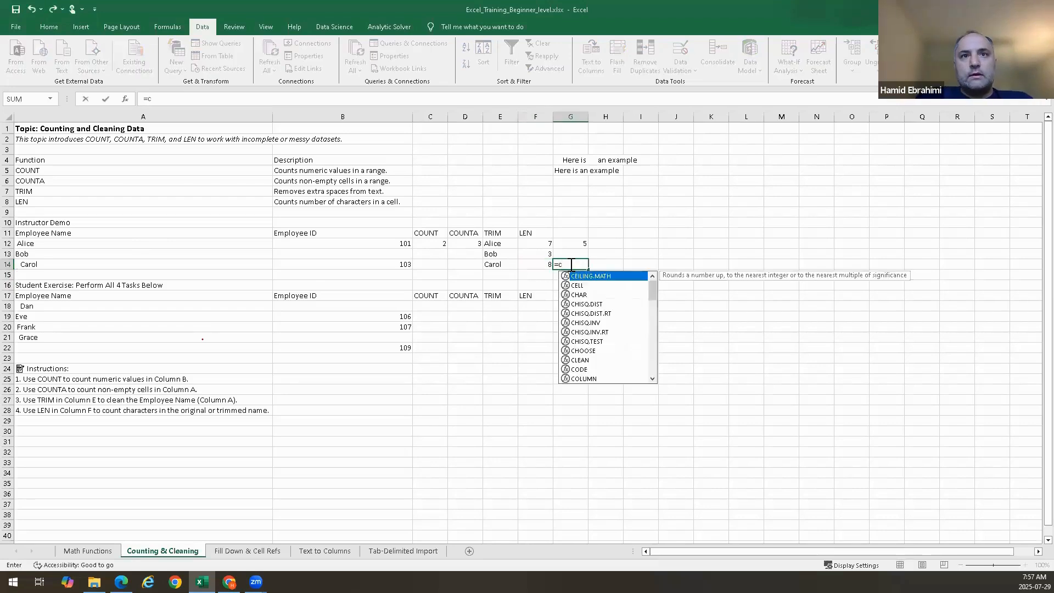
pyautogui.press('BackSpace')
pyautogui.write('len(')
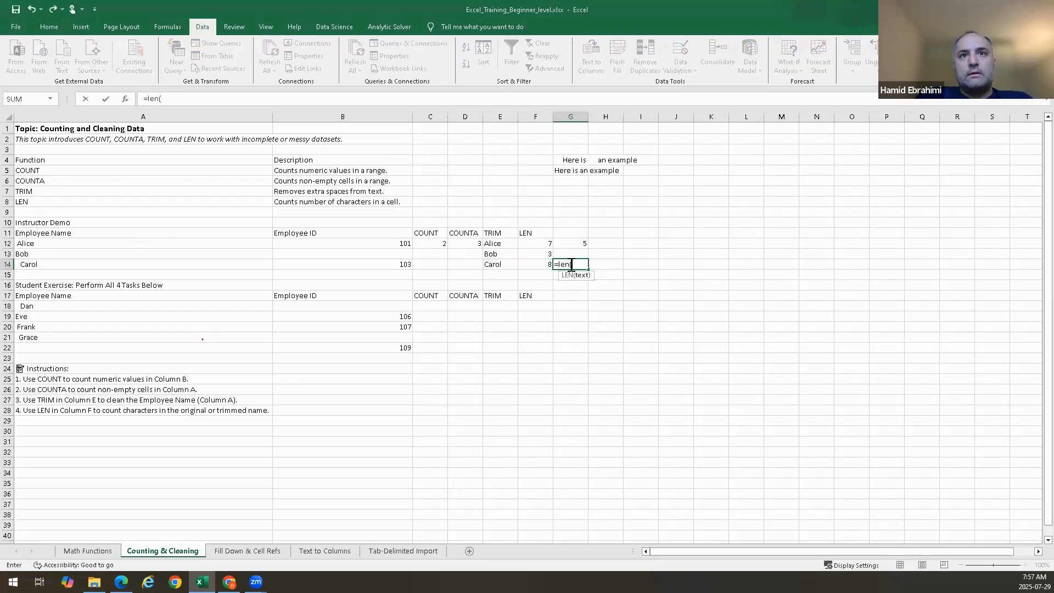
pyautogui.click(493, 265)
pyautogui.write(')')
pyautogui.press('Return')
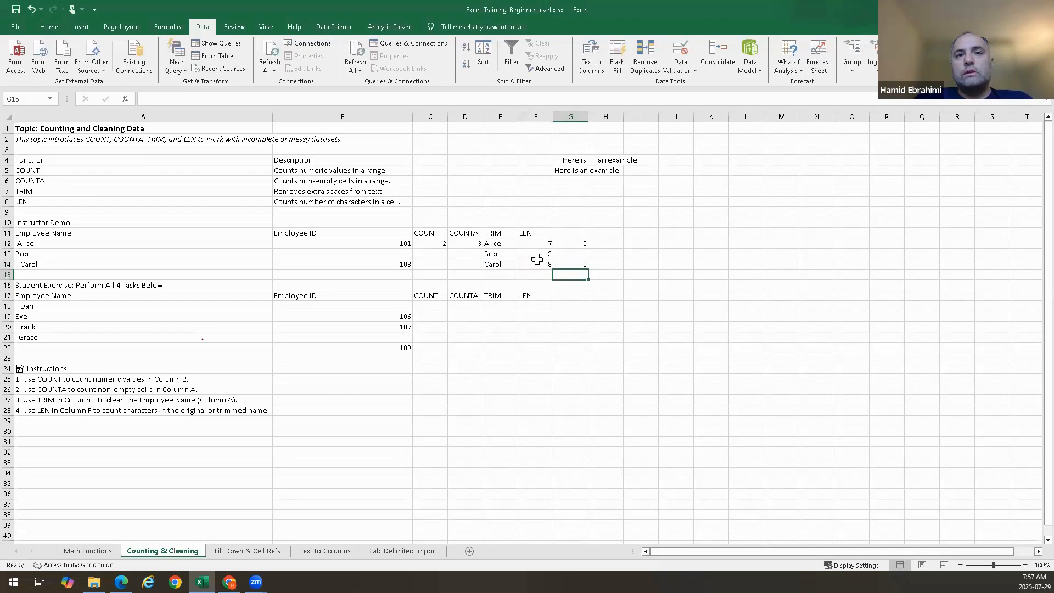
# Enter =LEN(F13) in G13
pyautogui.click(581, 254)
pyautogui.write('=')
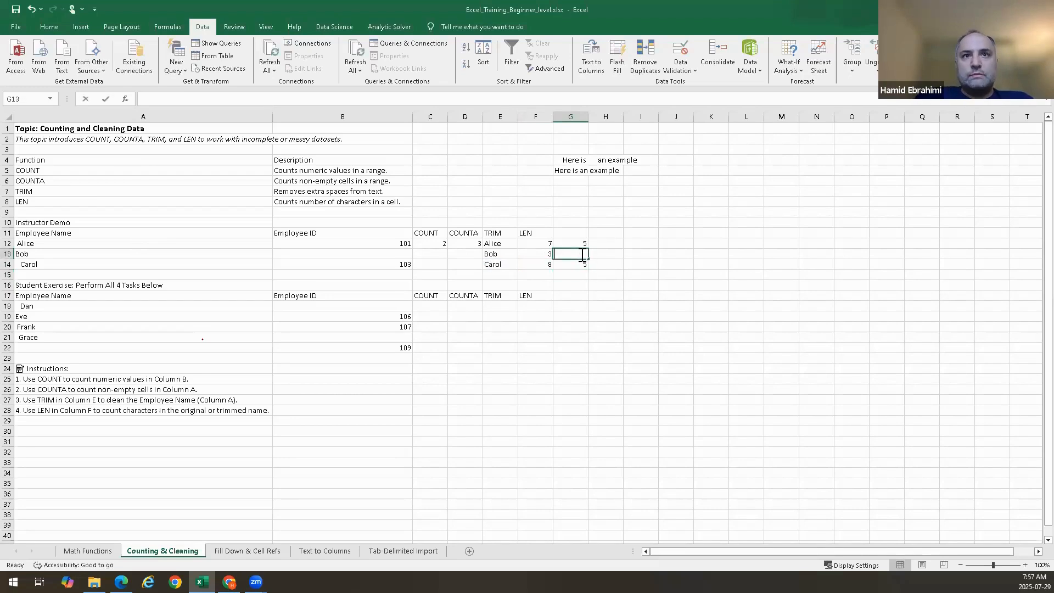
pyautogui.write('len(')
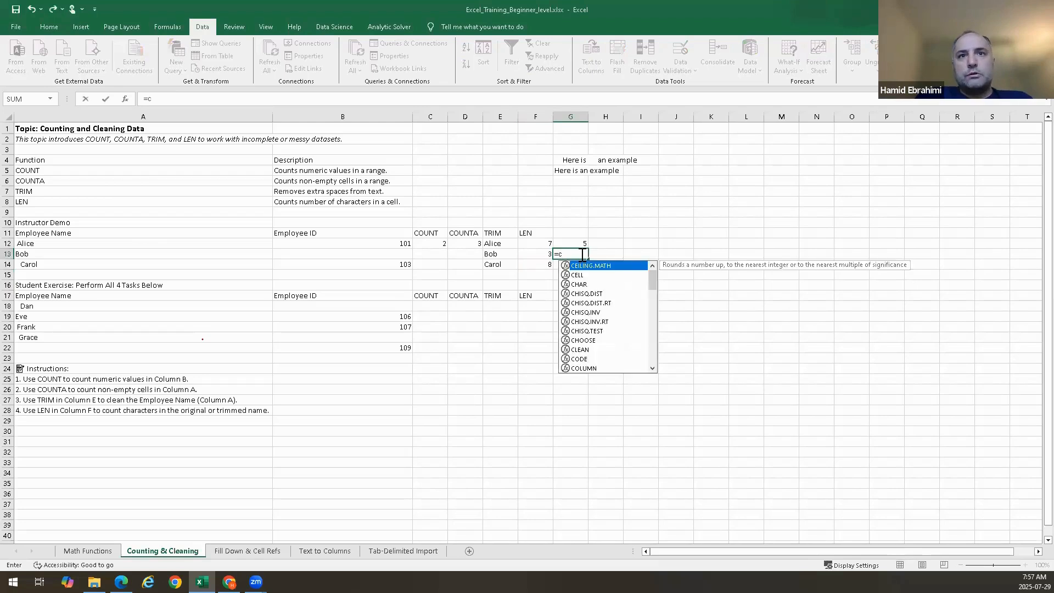
pyautogui.click(549, 255)
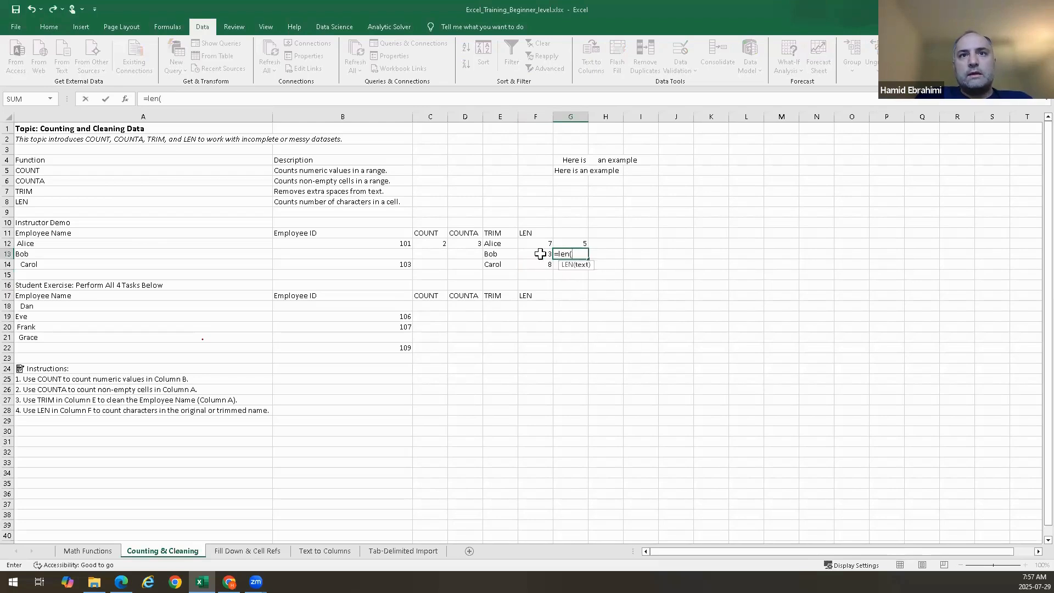
pyautogui.press('Return')
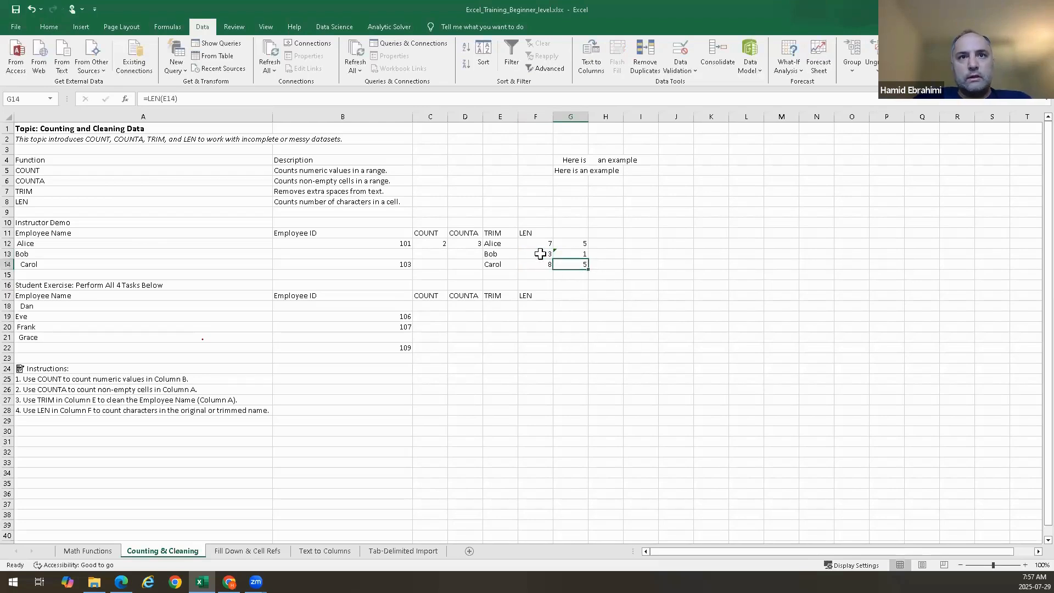
# Edit G13's formula to =LEN(E13) to count Bob's trimmed characters
pyautogui.doubleClick(571, 254)
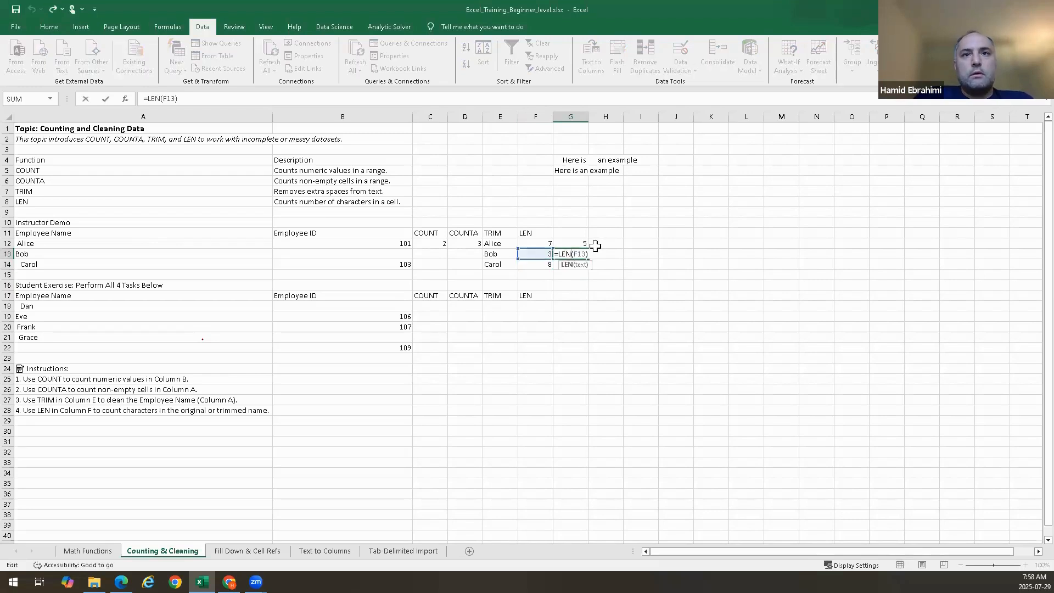
pyautogui.press('Left')
pyautogui.press('Left')
pyautogui.press('Delete')
pyautogui.press('BackSpace')
pyautogui.press('BackSpace')
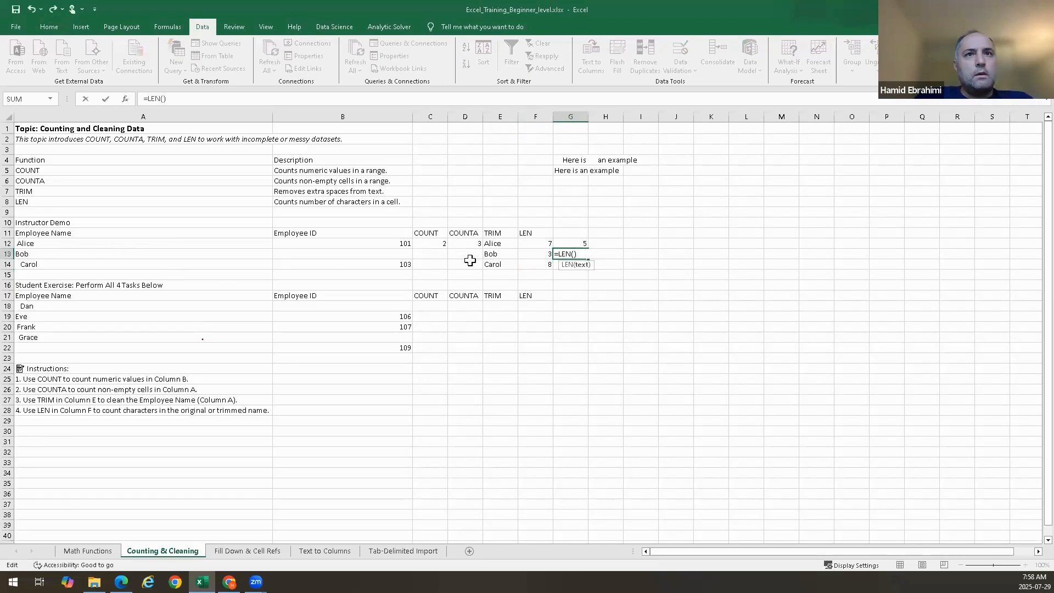
pyautogui.click(504, 253)
pyautogui.press('Return')
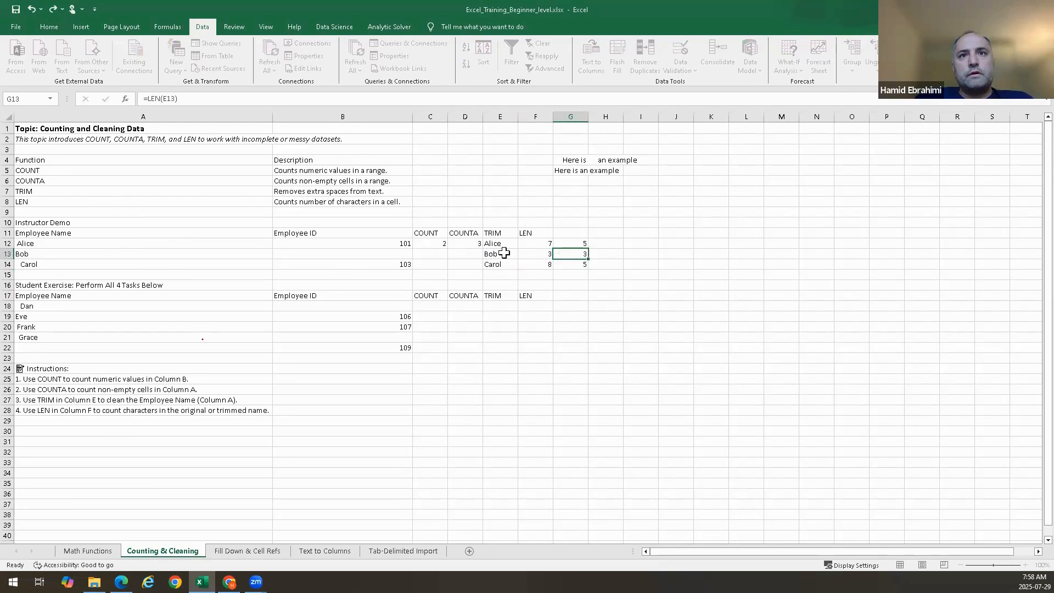
pyautogui.hotkey('ctrl', 'd')
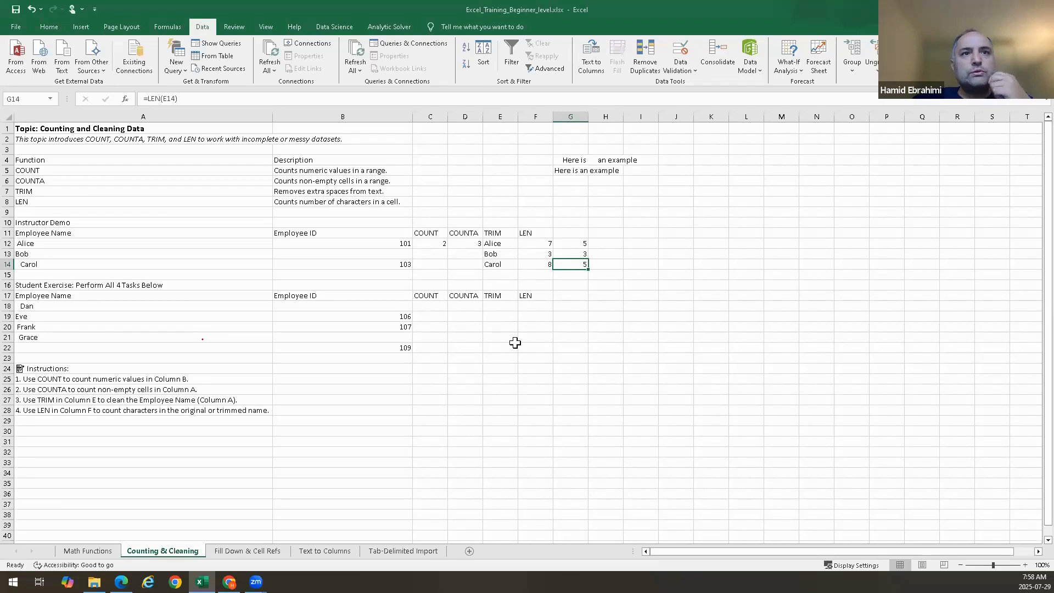
# Add an outside border around the student exercise table in A17:F22
pyautogui.click(431, 309)
pyautogui.moveTo(440, 319); pyautogui.dragTo(516, 353)
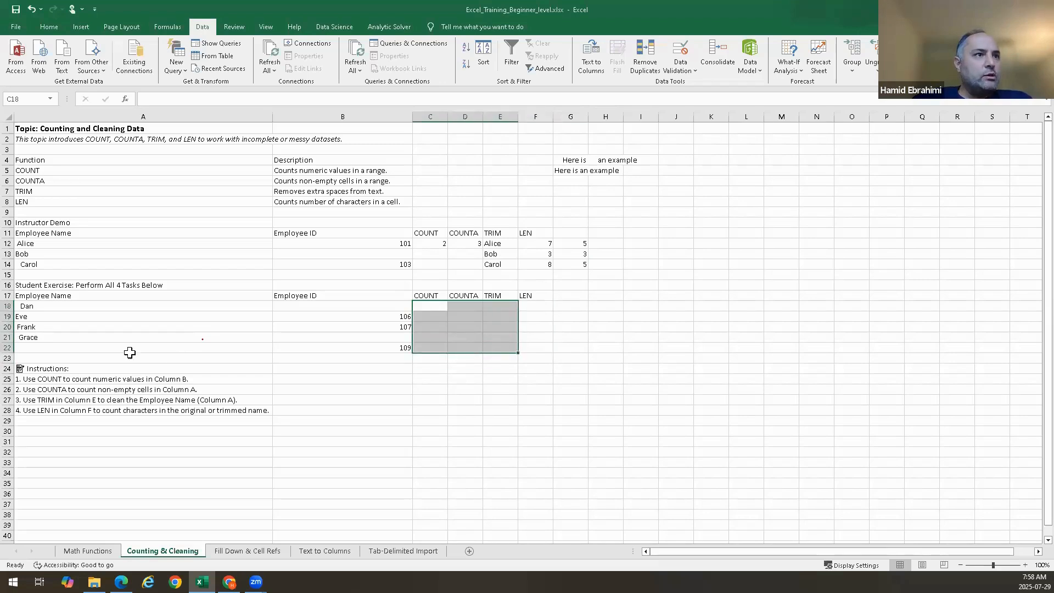
pyautogui.moveTo(25, 307)
pyautogui.mouseDown()
pyautogui.moveTo(549, 367)
pyautogui.moveTo(537, 346)
pyautogui.moveTo(273, 287)
pyautogui.moveTo(13, 258)
pyautogui.moveTo(9, 296)
pyautogui.mouseUp()
pyautogui.rightClick(545, 355)
pyautogui.press('Escape')
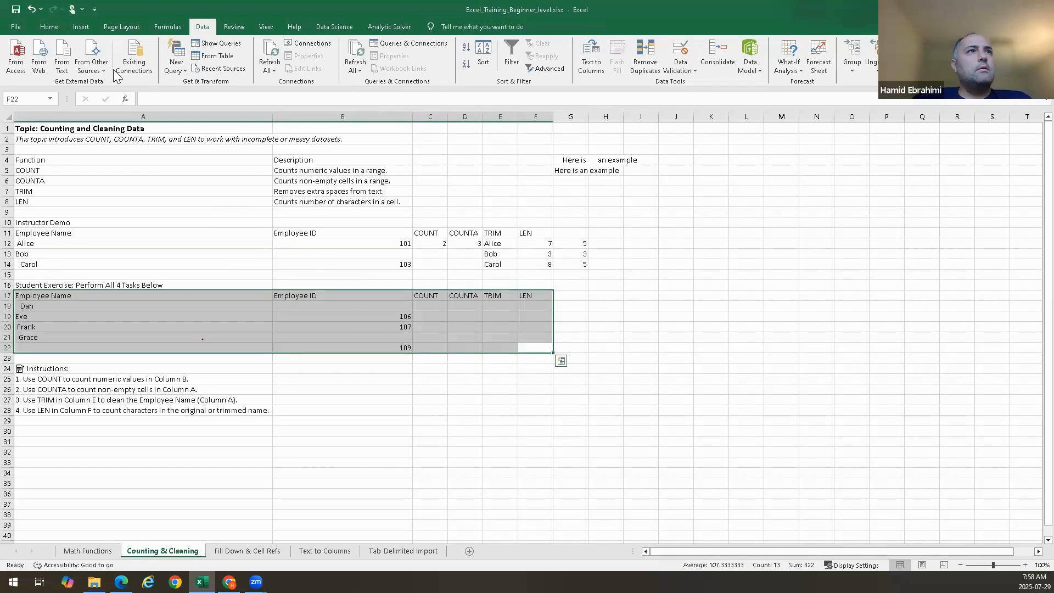
pyautogui.click(42, 26)
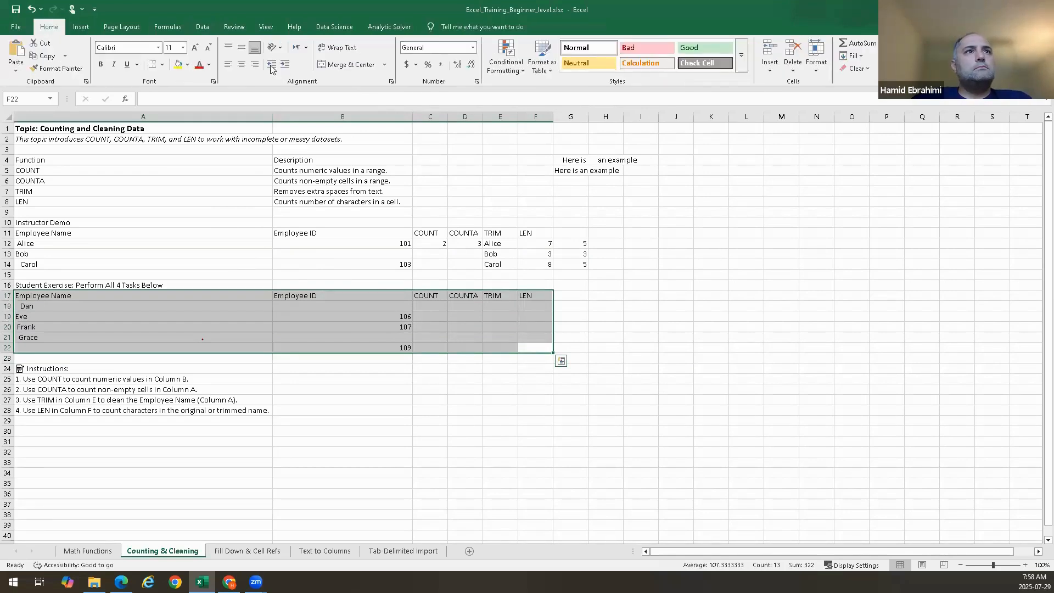
pyautogui.click(162, 66)
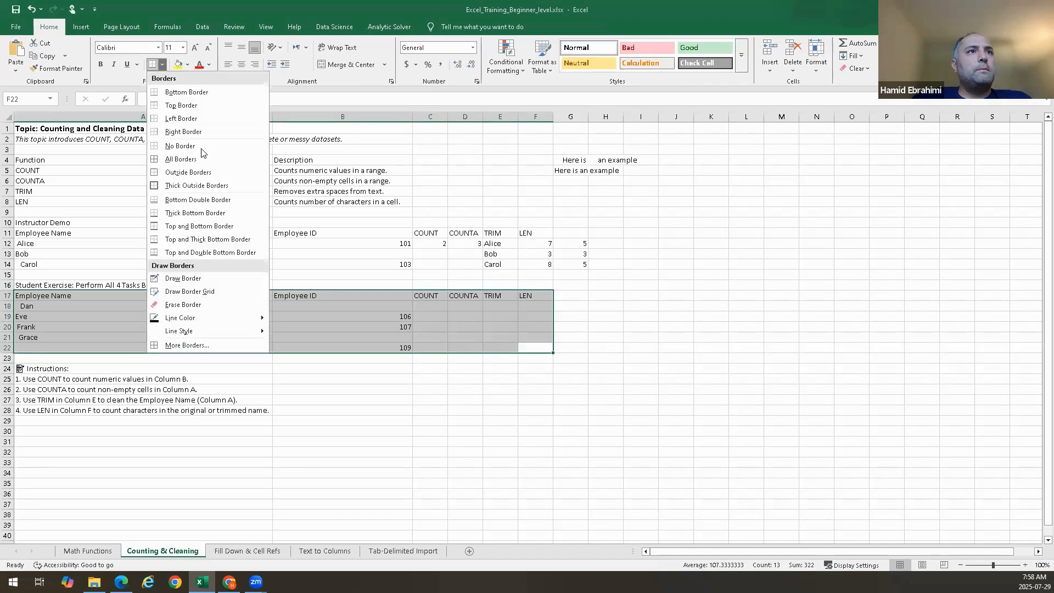
pyautogui.click(208, 178)
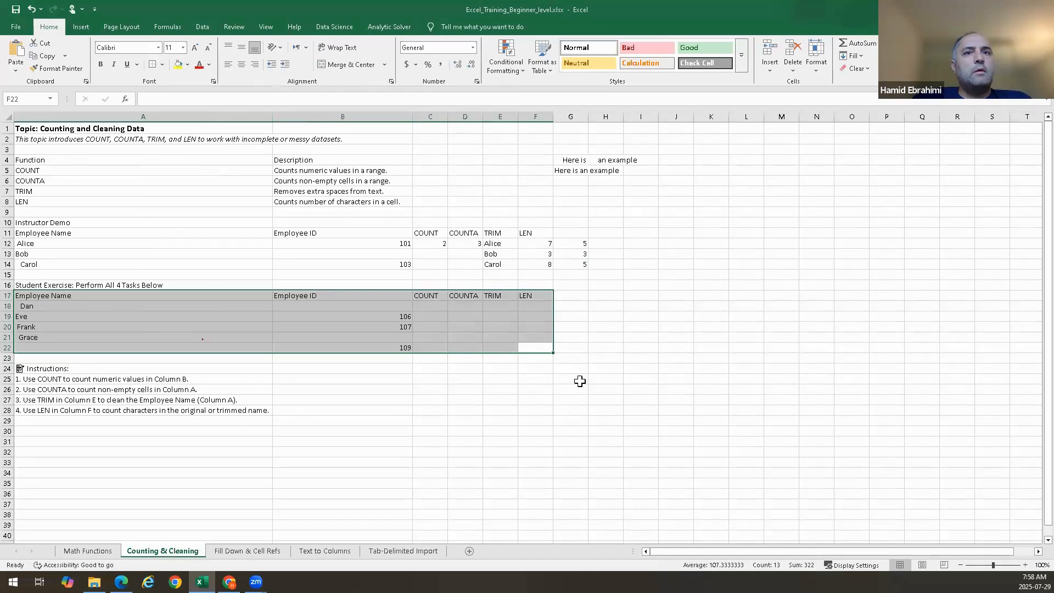
pyautogui.click(645, 432)
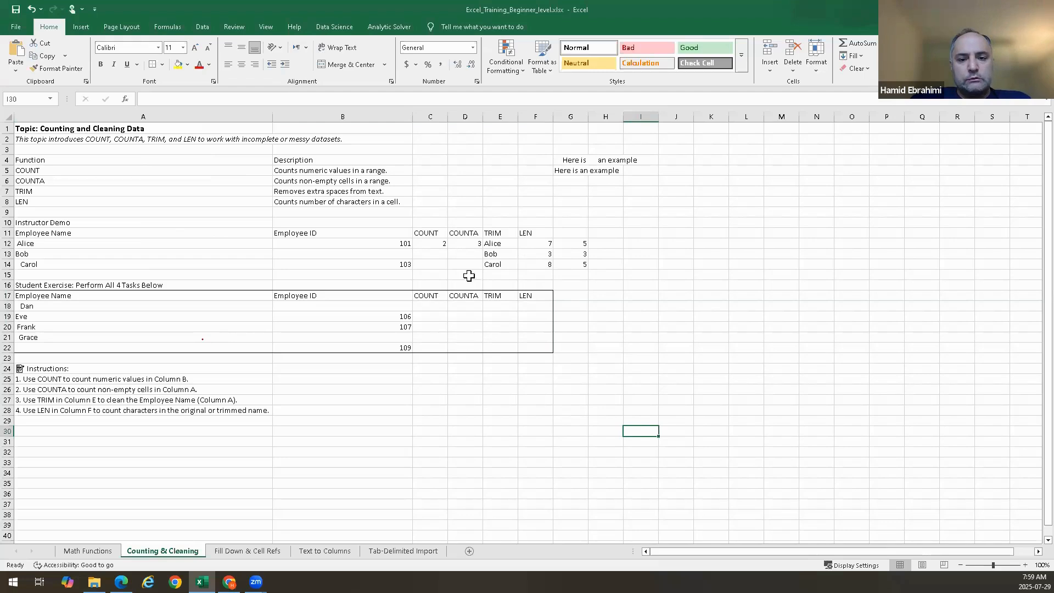
# Clear the LEN results in F12:G14
pyautogui.moveTo(539, 244); pyautogui.dragTo(570, 264)
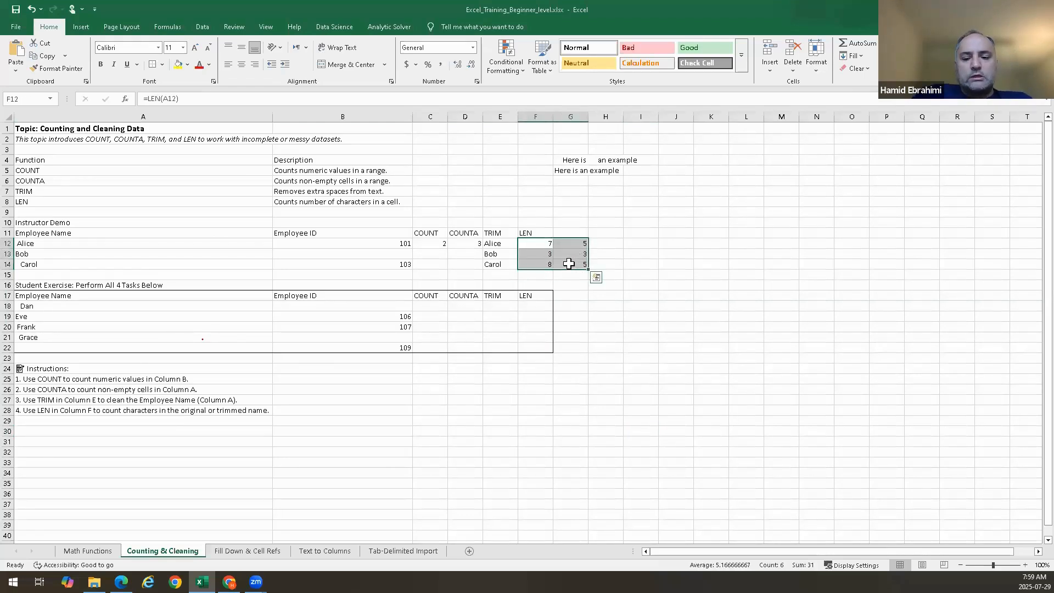
pyautogui.press('Delete')
pyautogui.write('=')
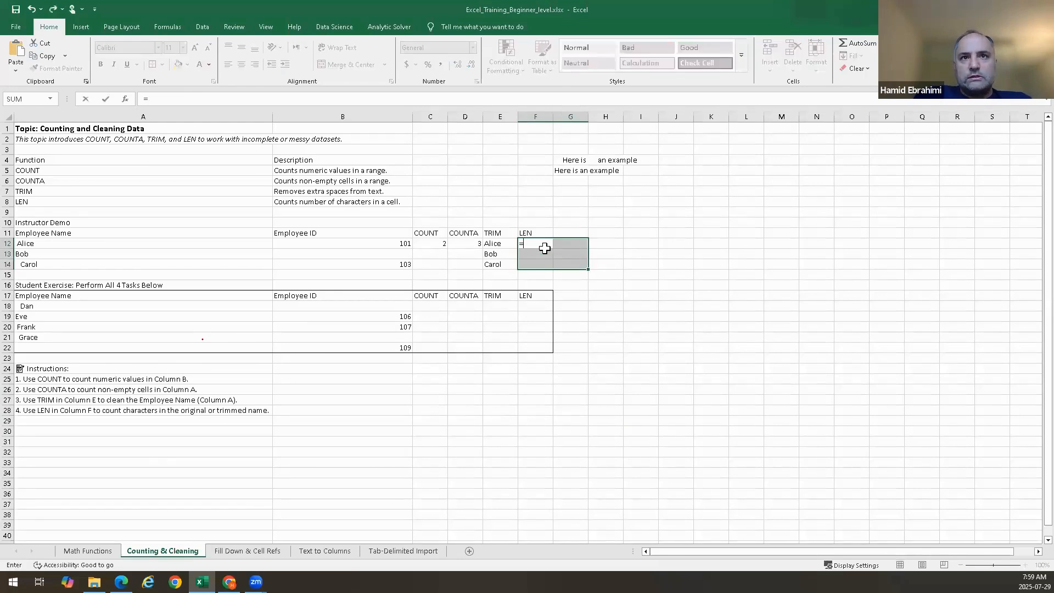
pyautogui.press('Escape')
# Enter =LEN(A12) in F12 to count the characters of Alice's original name
pyautogui.click(542, 244)
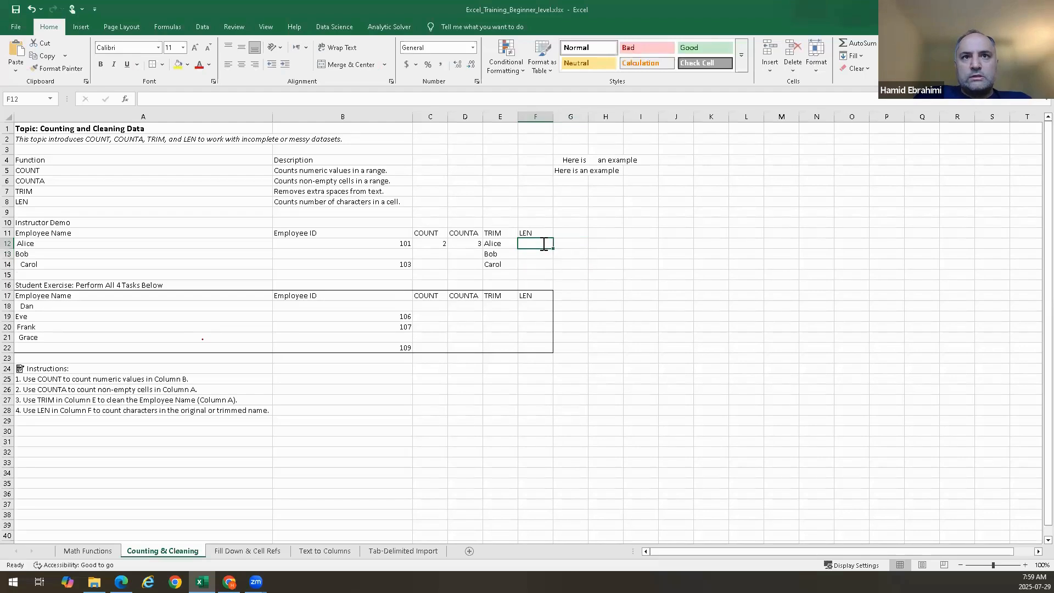
pyautogui.write('=')
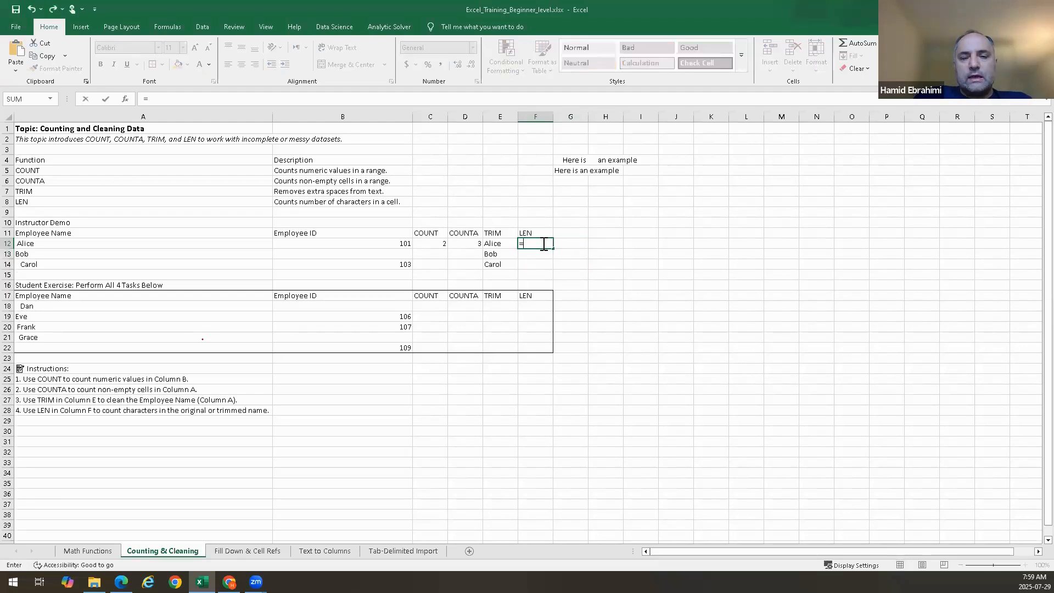
pyautogui.write('len')
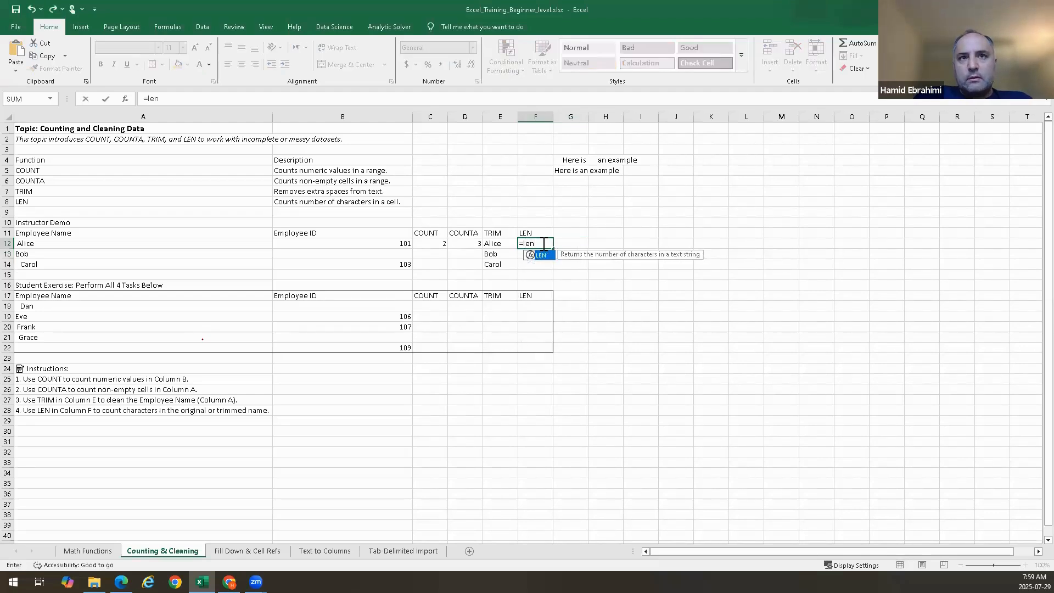
pyautogui.press('Right')
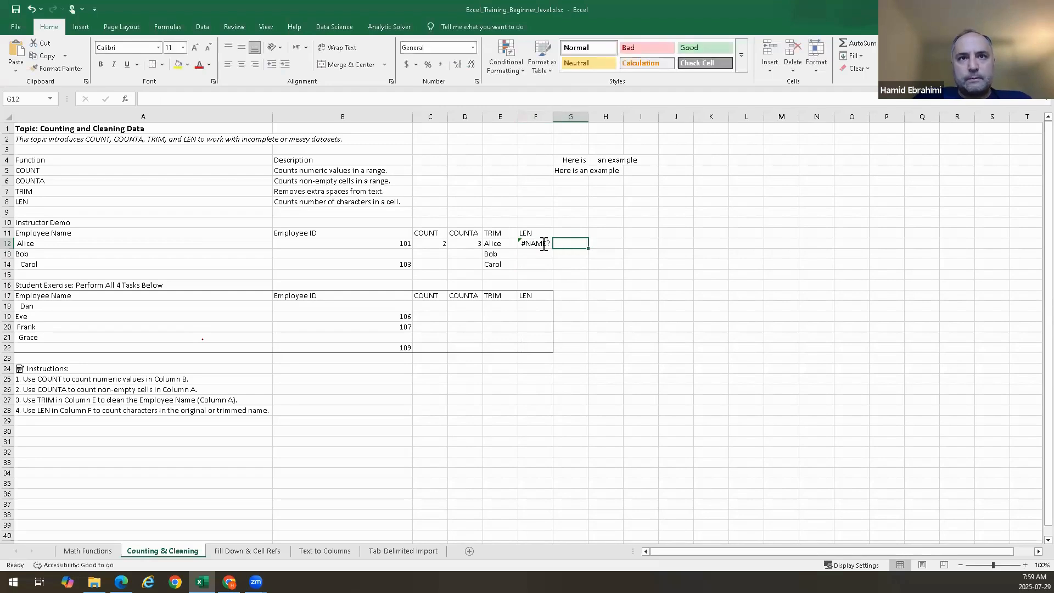
pyautogui.doubleClick(544, 244)
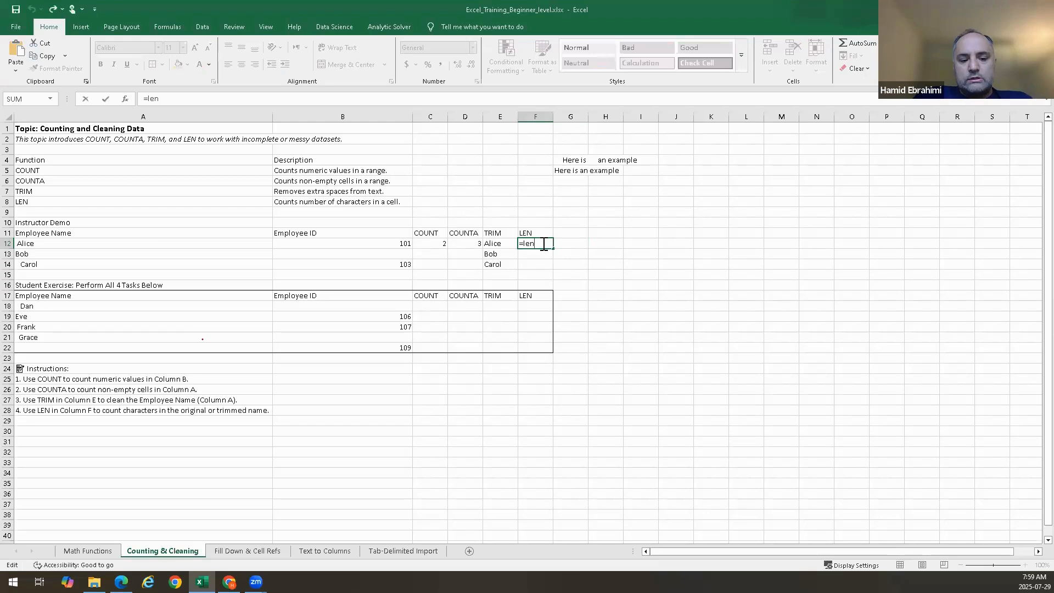
pyautogui.press('Tab')
pyautogui.click(542, 243)
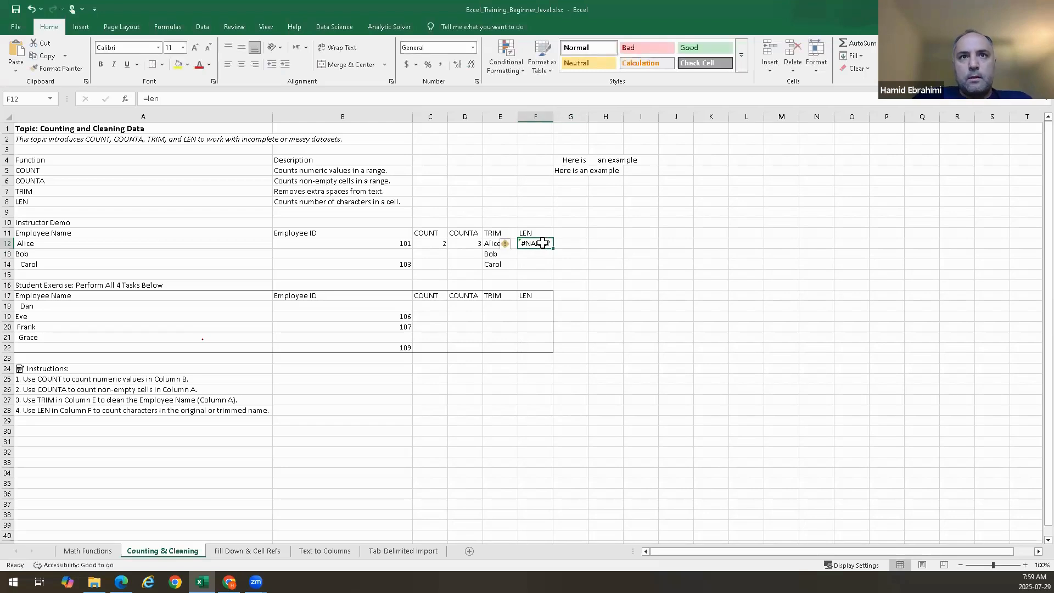
pyautogui.doubleClick(542, 243)
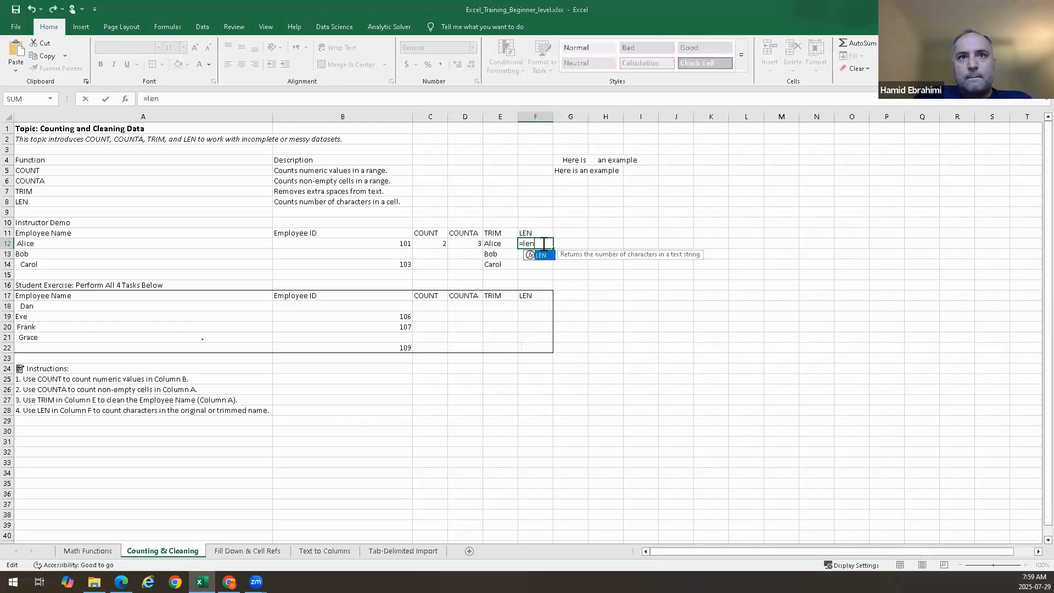
pyautogui.press('BackSpace')
pyautogui.press('BackSpace')
pyautogui.press('BackSpace')
pyautogui.write('LEN(')
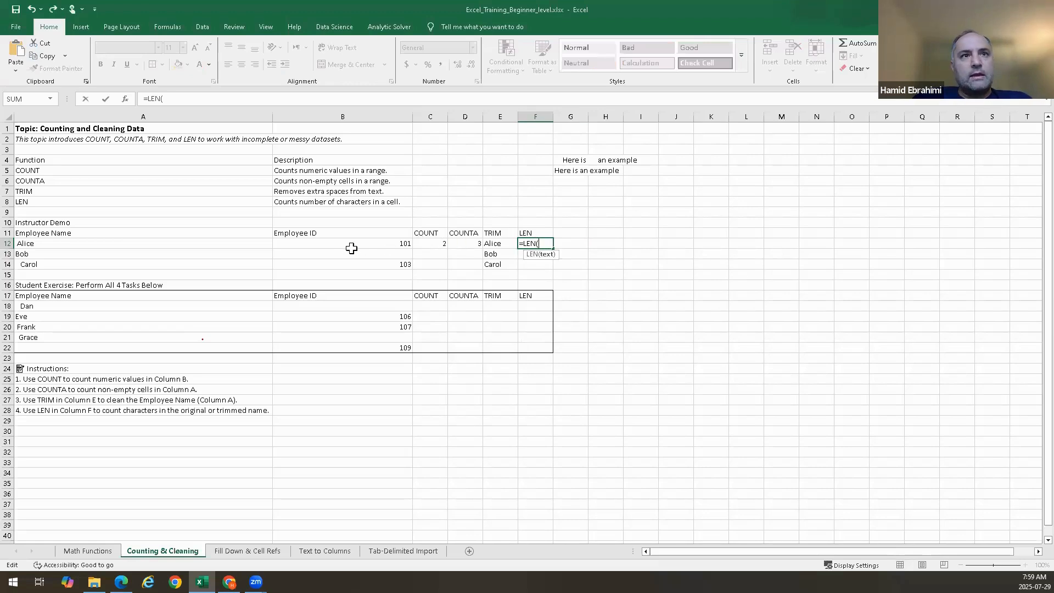
pyautogui.click(139, 245)
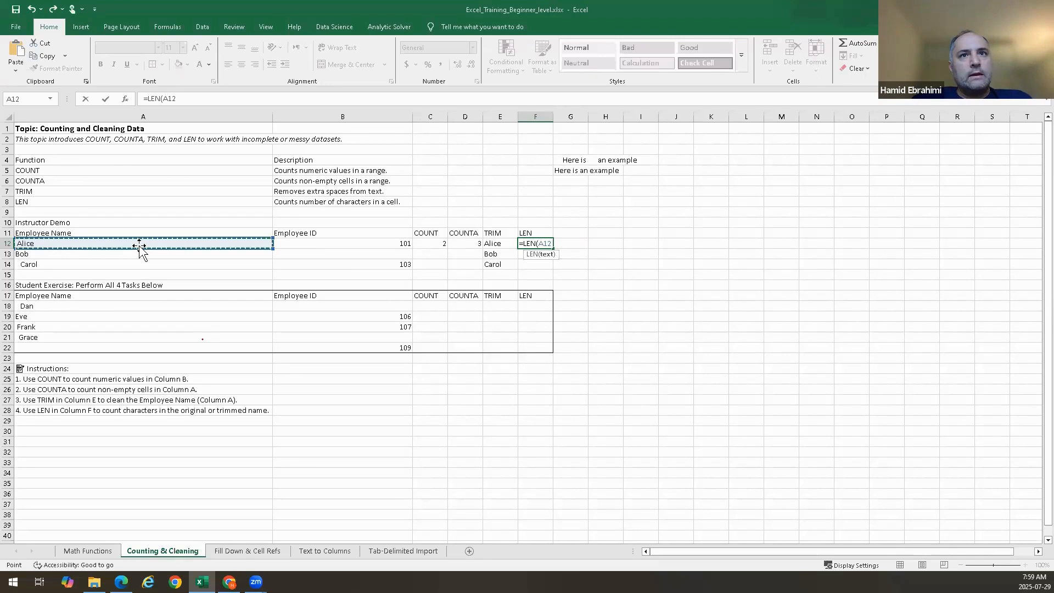
pyautogui.press('Return')
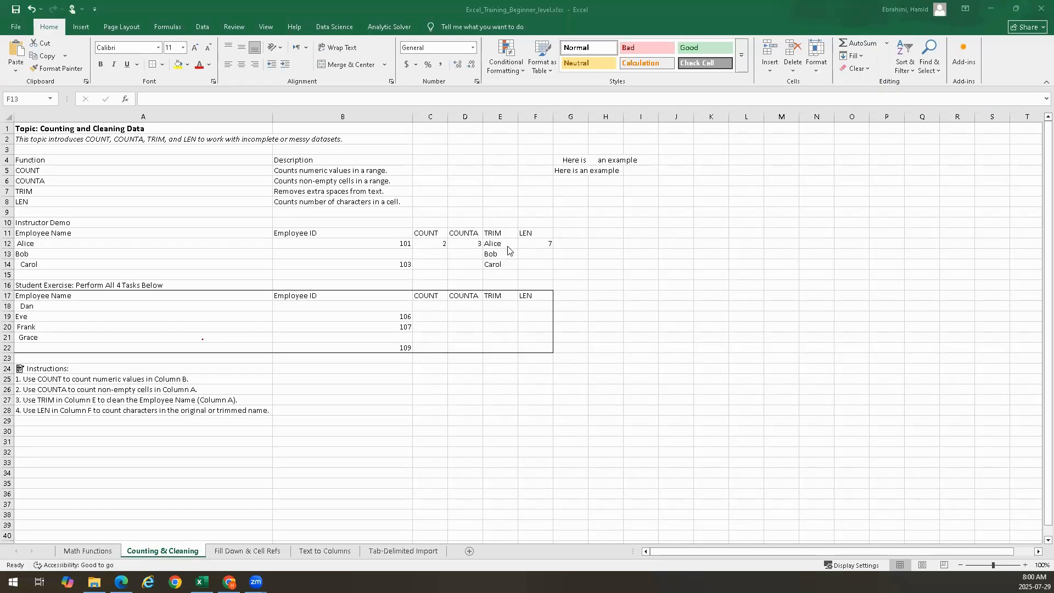
pyautogui.hotkey('alt', 'Tab')
pyautogui.press('BackSpace')
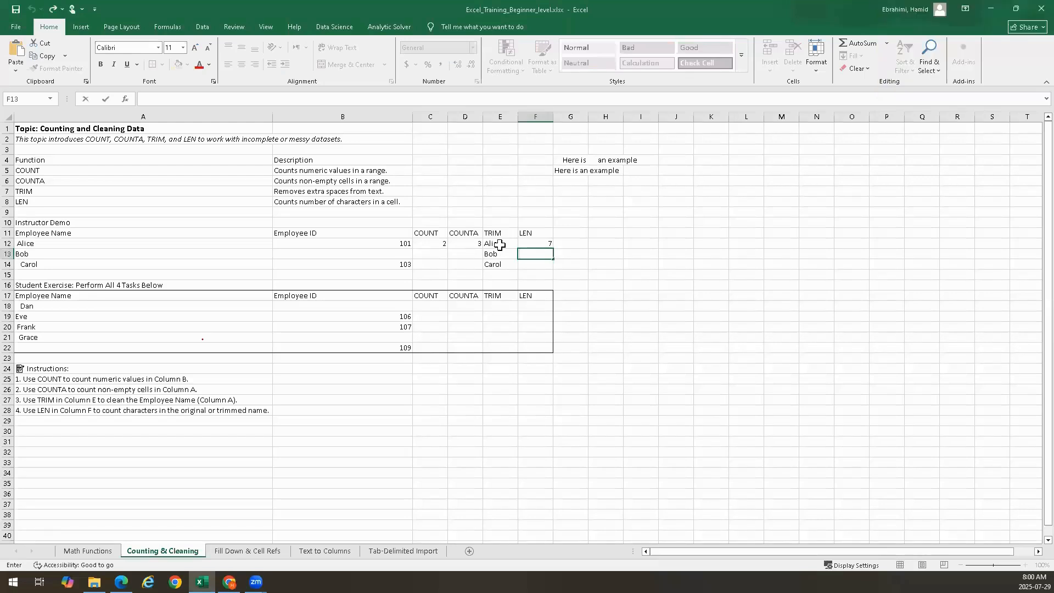
pyautogui.press('Escape')
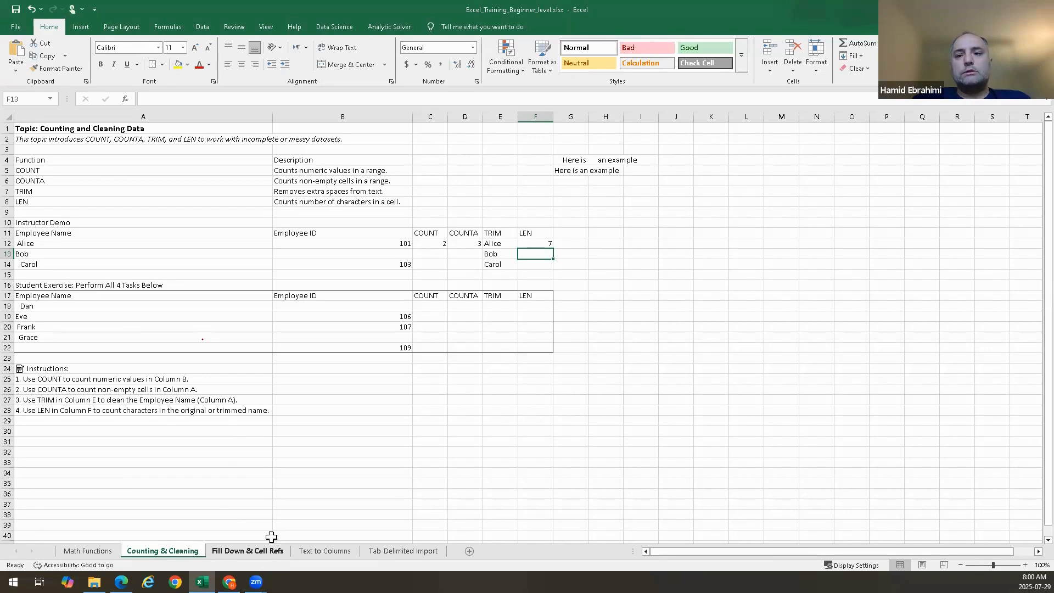
# Clear the TRIM formulas in E13:E14
pyautogui.click(504, 245)
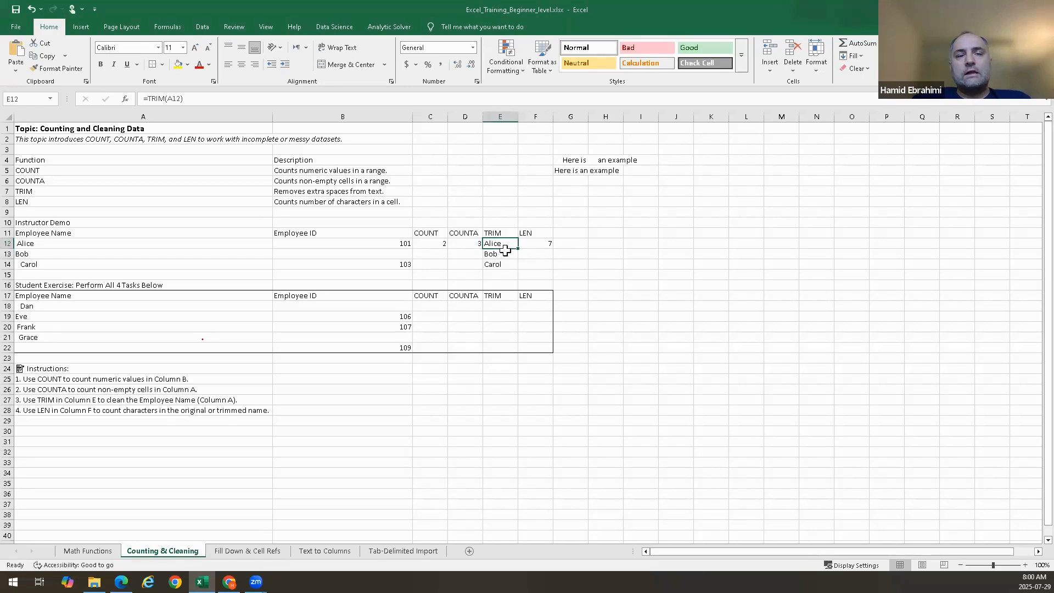
pyautogui.click(504, 254)
pyautogui.moveTo(504, 253); pyautogui.dragTo(501, 264)
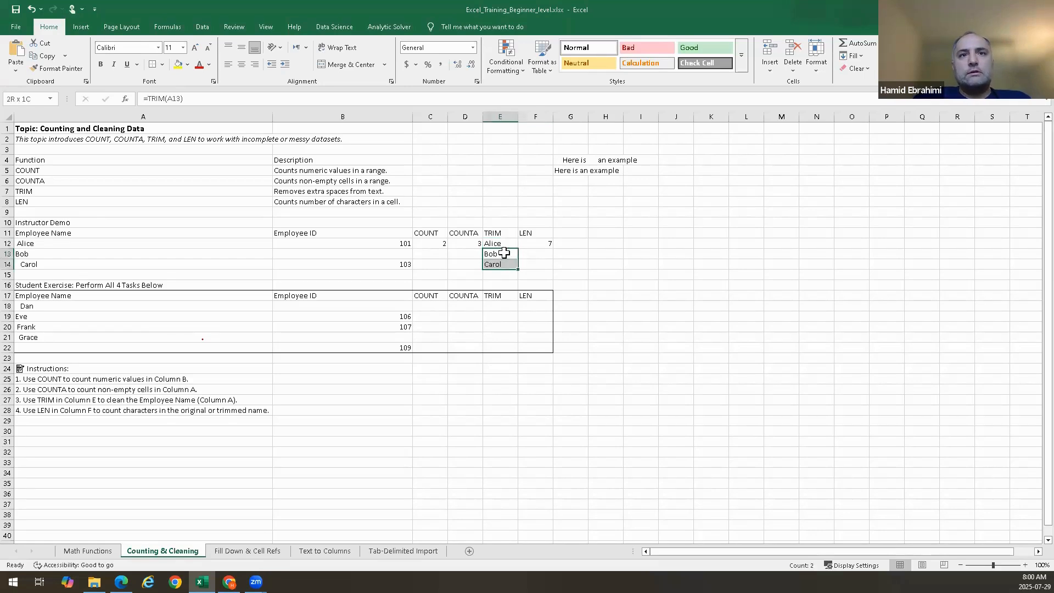
pyautogui.press('Delete')
# Fill the TRIM formula from E12 down to E14 with the fill handle
pyautogui.click(503, 245)
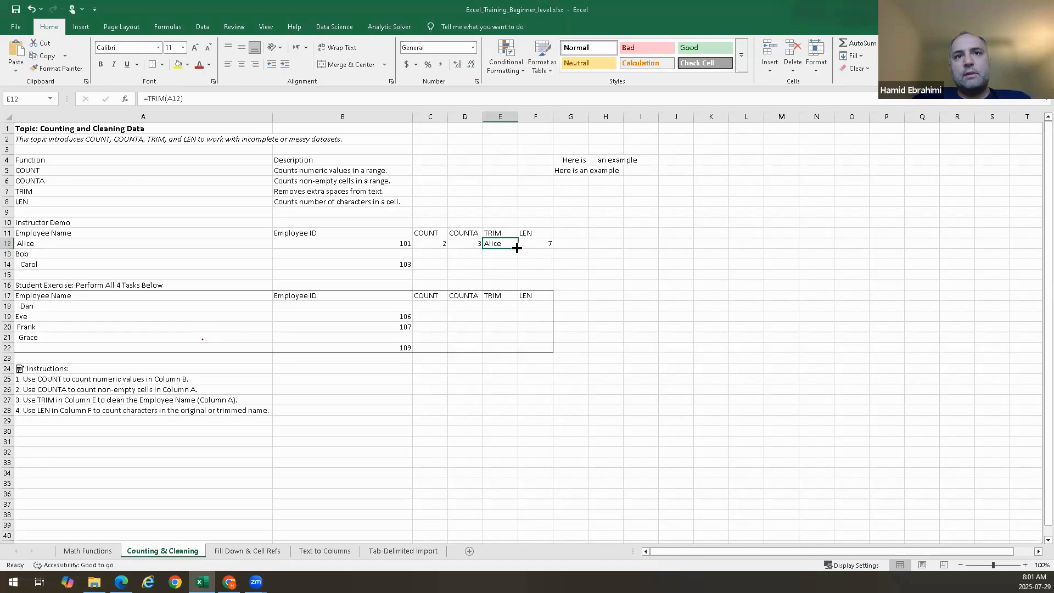
pyautogui.moveTo(517, 248); pyautogui.dragTo(517, 248)
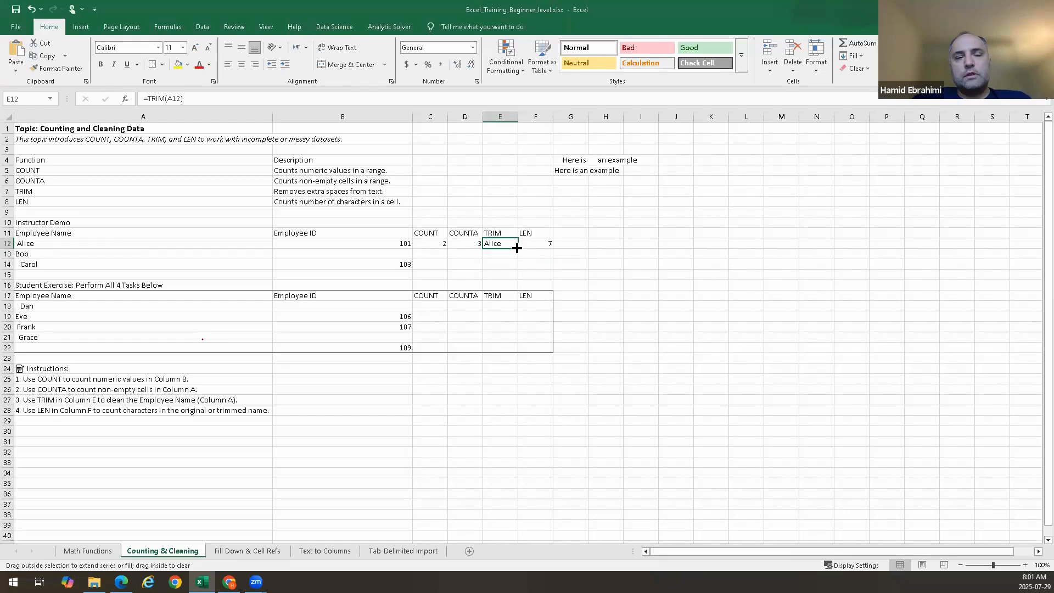
pyautogui.moveTo(517, 248); pyautogui.dragTo(516, 267)
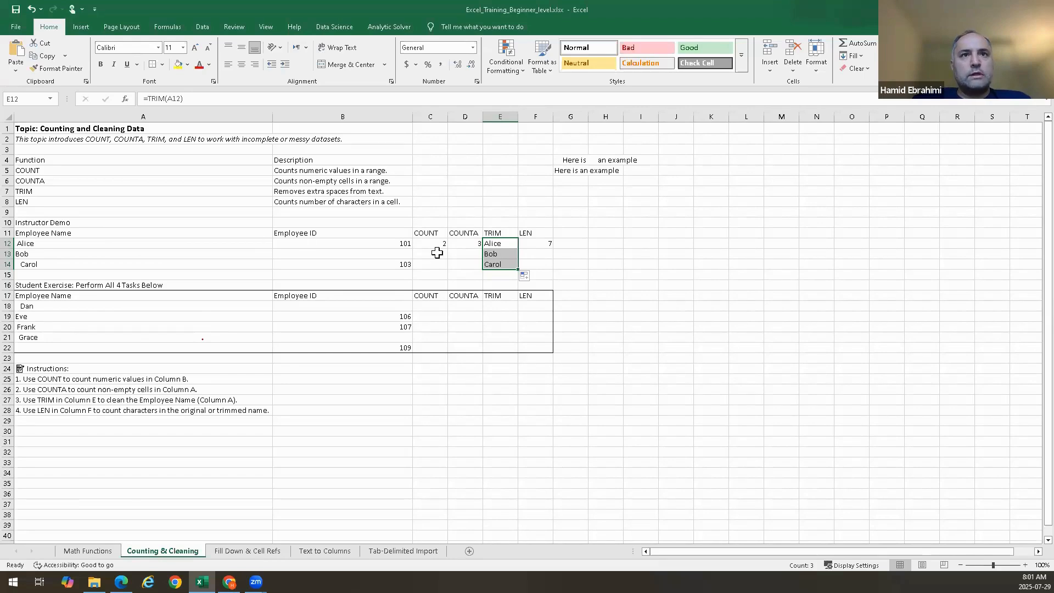
# Enter =COUNTA(A18:A22) in D18 to count the non-empty employee names in the student exercise table
pyautogui.click(429, 305)
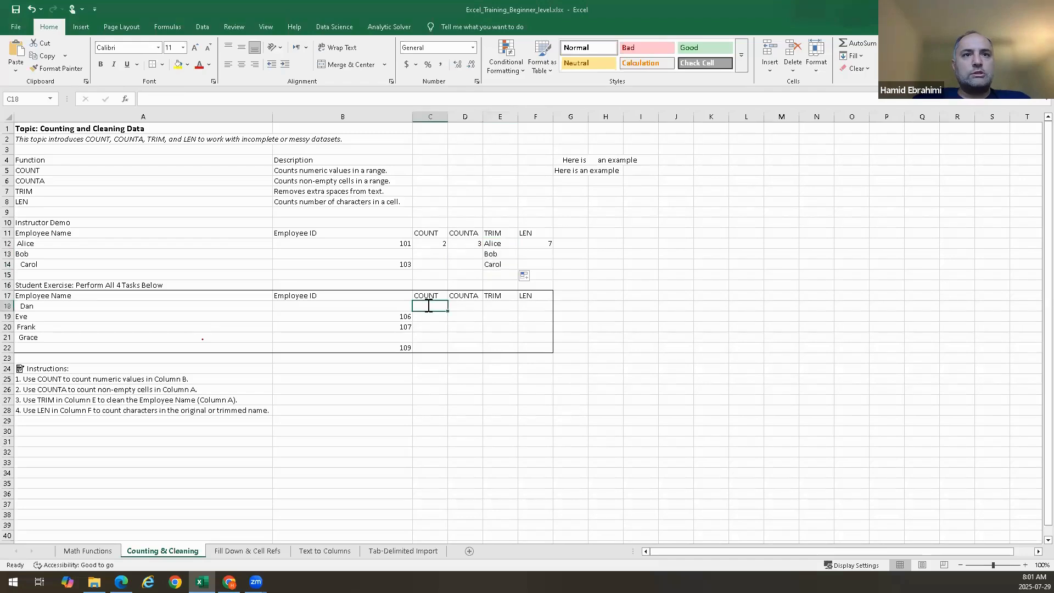
pyautogui.click(474, 307)
pyautogui.doubleClick(474, 306)
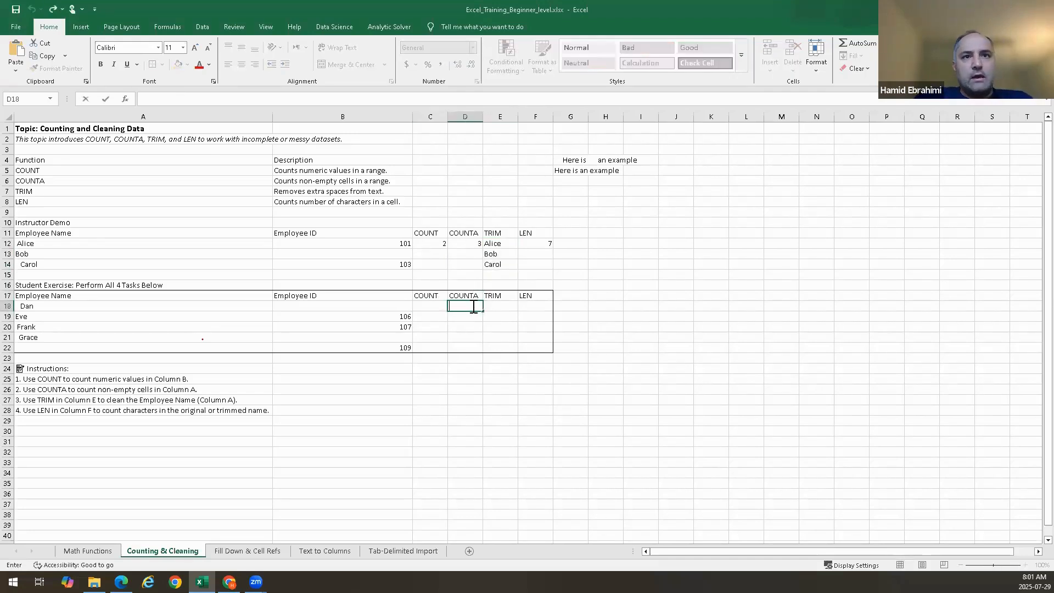
pyautogui.write('=')
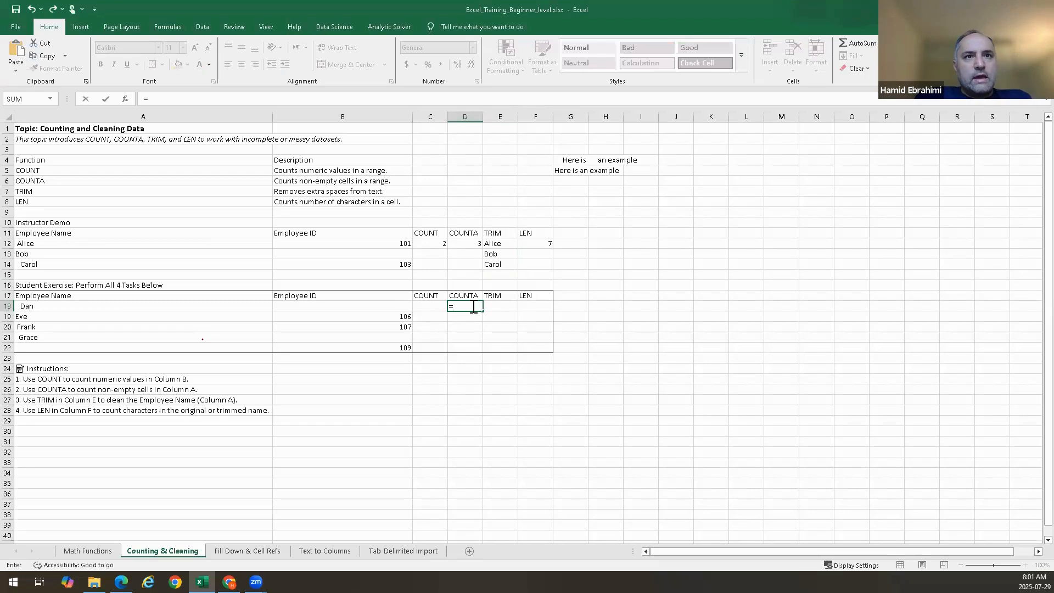
pyautogui.write('countA(')
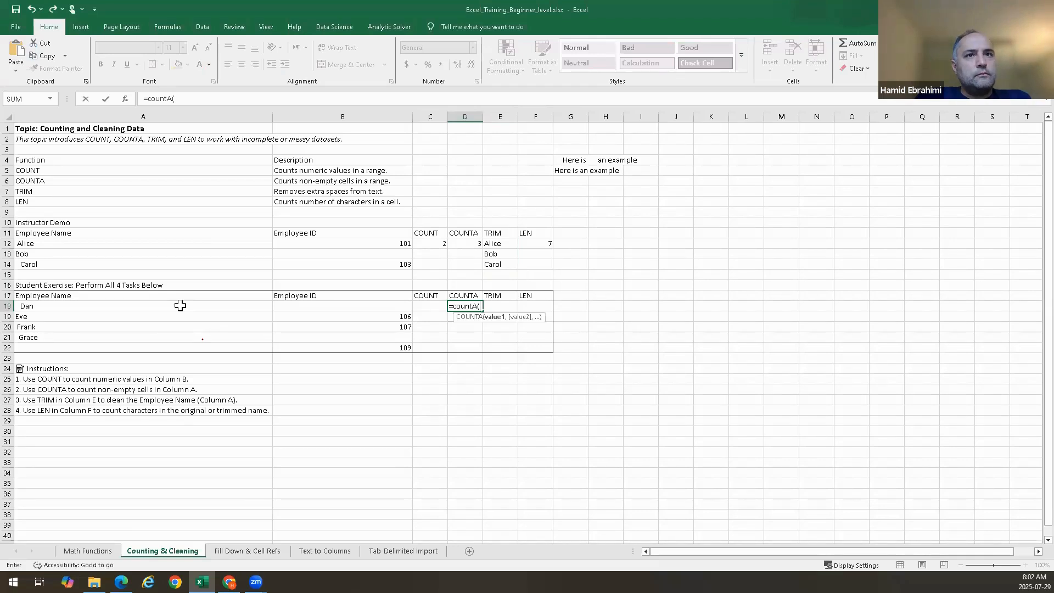
pyautogui.moveTo(180, 306); pyautogui.dragTo(171, 341)
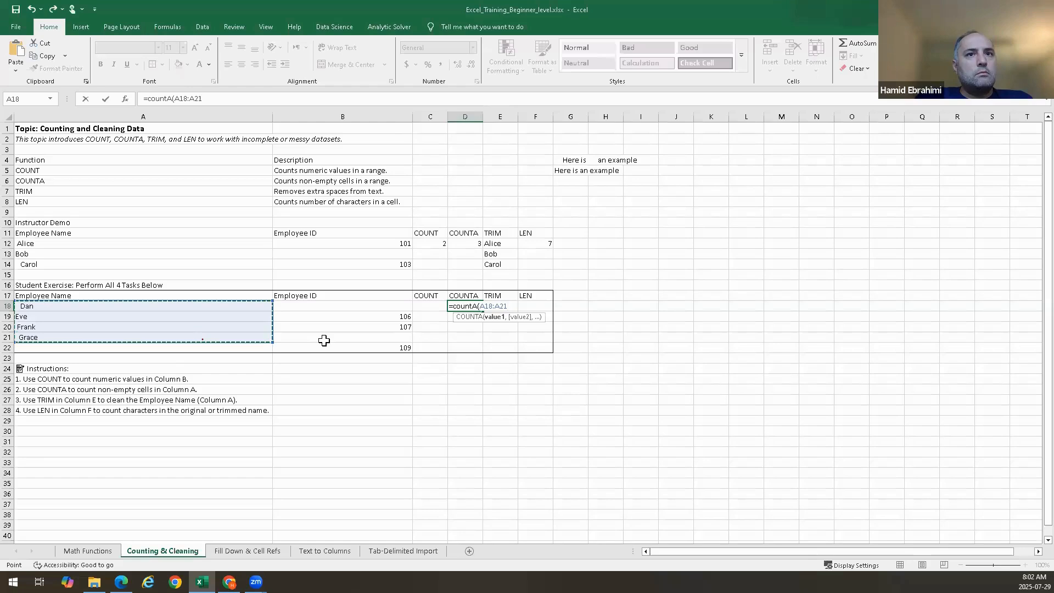
pyautogui.click(197, 305)
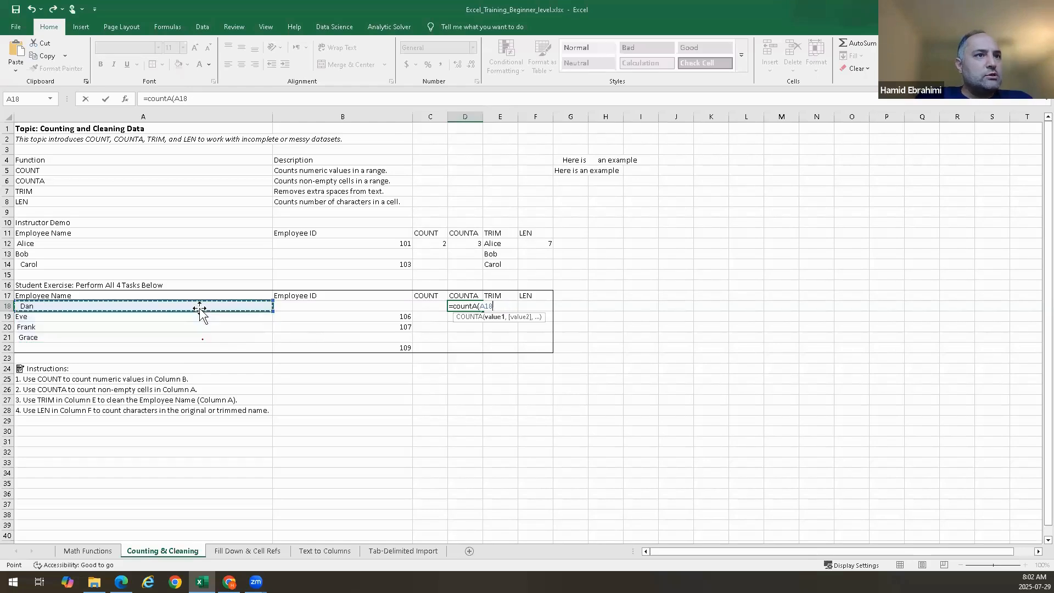
pyautogui.moveTo(196, 304); pyautogui.dragTo(189, 346)
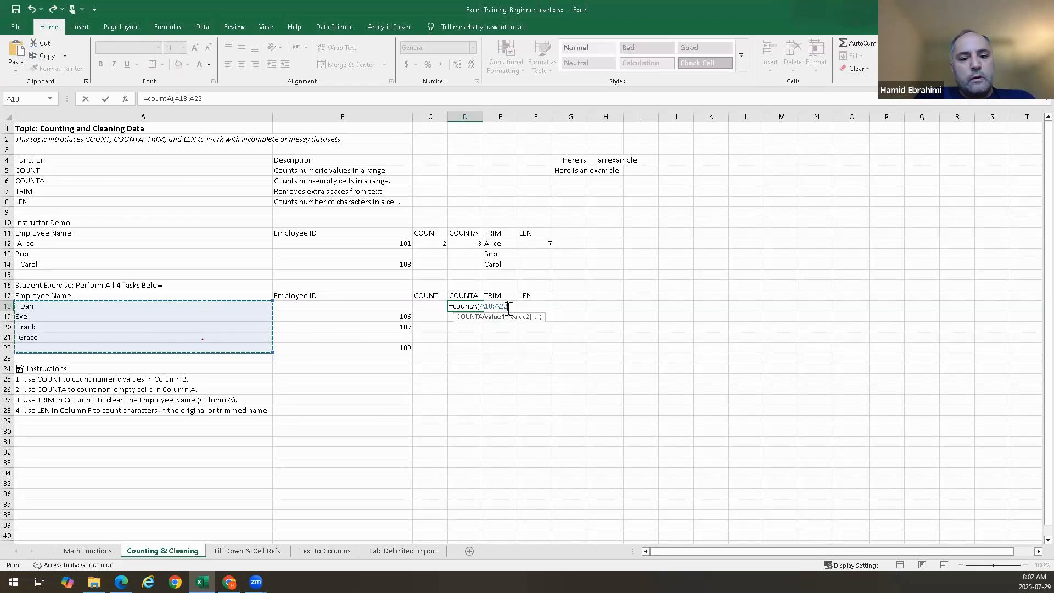
pyautogui.press('Return')
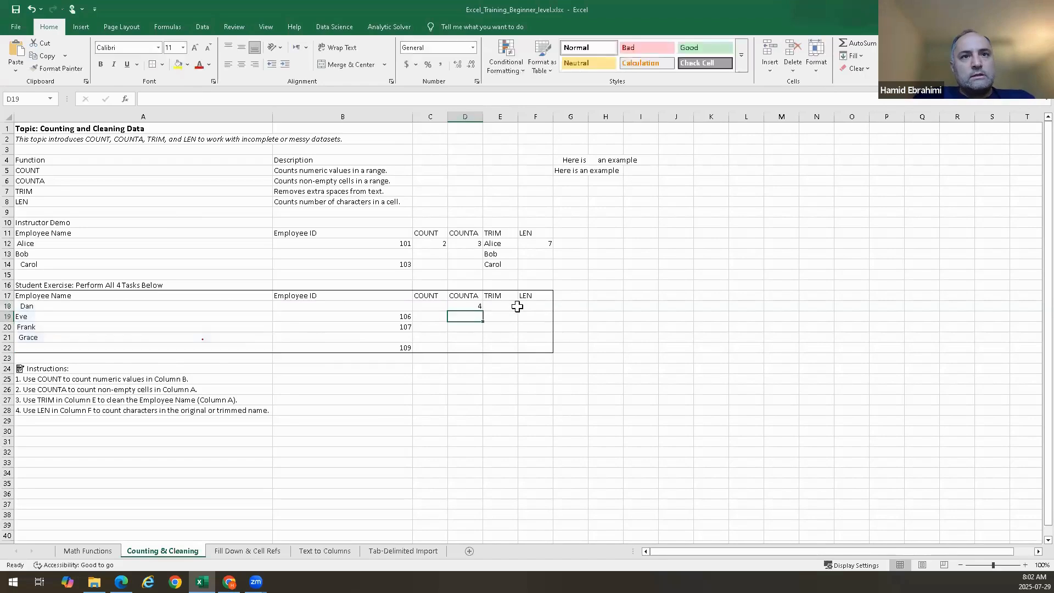
# Inspect the exercise's Employee Name and Employee ID cells in rows 18 to 22
pyautogui.click(117, 305)
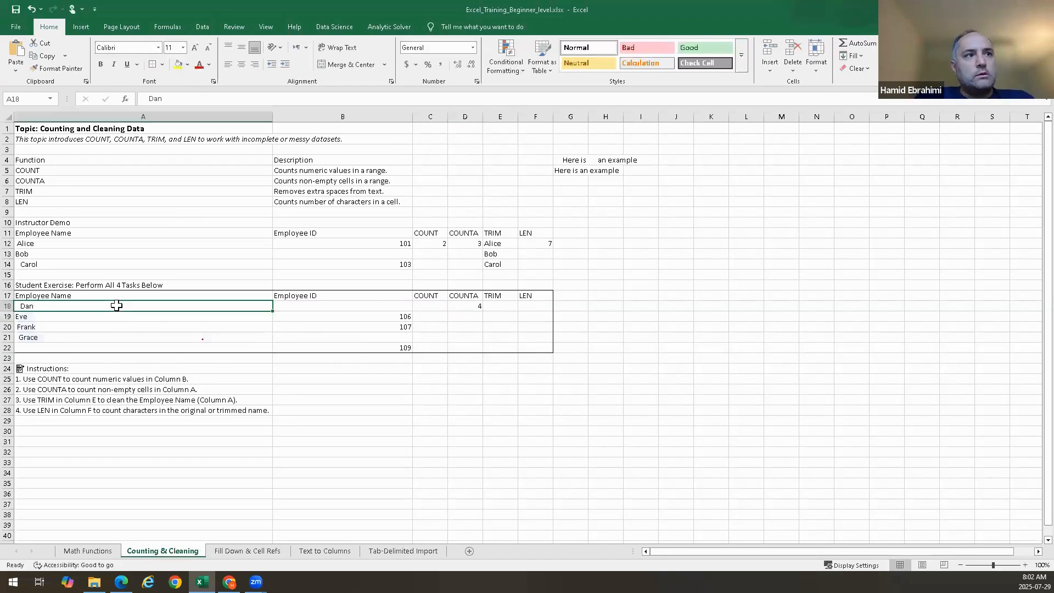
pyautogui.press('Down')
pyautogui.press('Down')
pyautogui.press('Down')
pyautogui.press('Down')
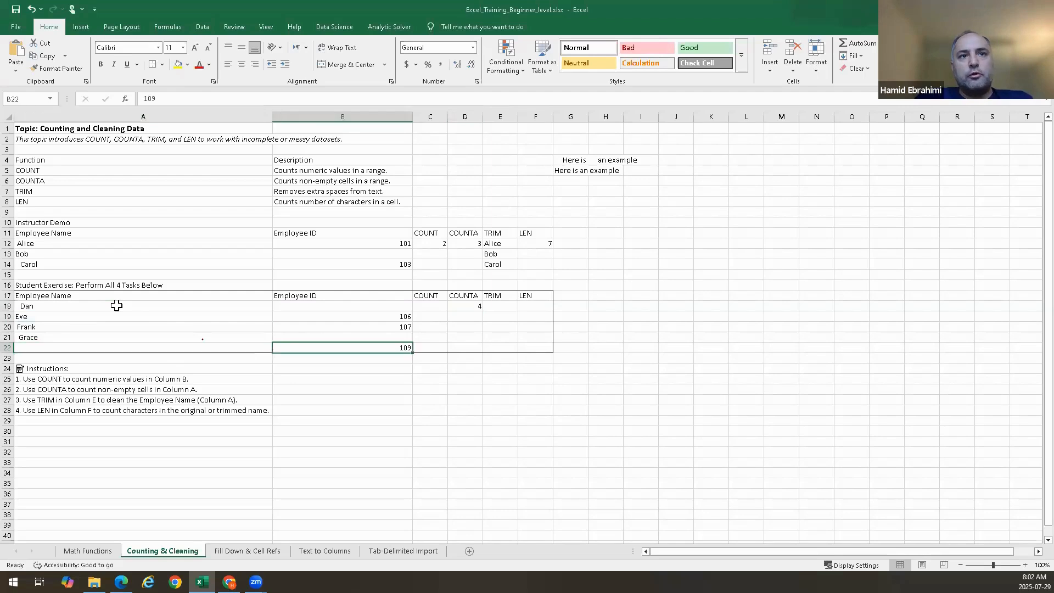
pyautogui.press('Right')
pyautogui.press('Up')
pyautogui.press('Up')
pyautogui.press('Up')
pyautogui.press('Up')
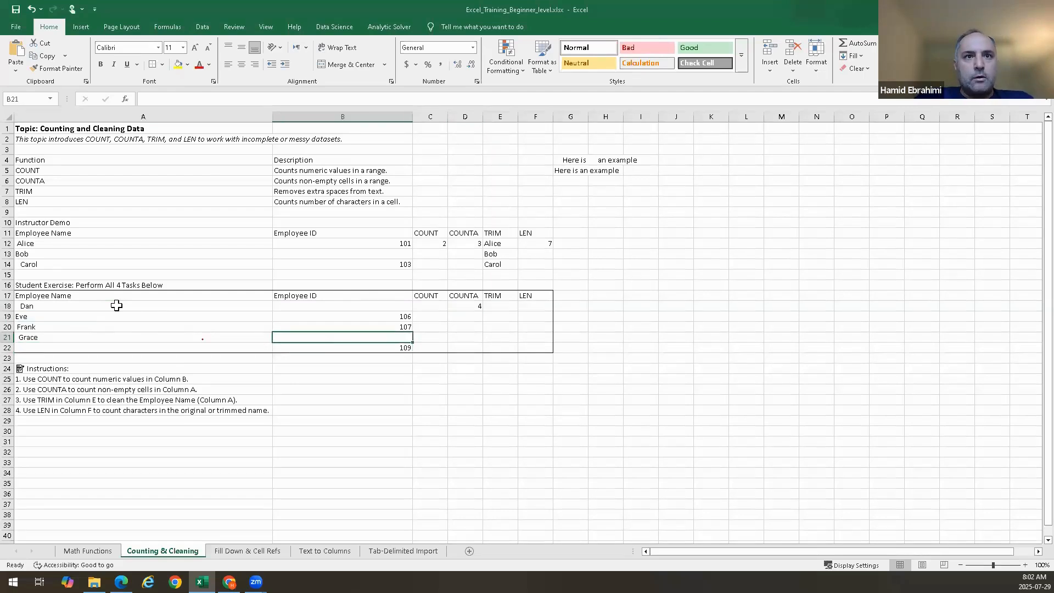
# Enter =COUNT(B18:B22) in C18 to count the numeric employee IDs
pyautogui.press('Right')
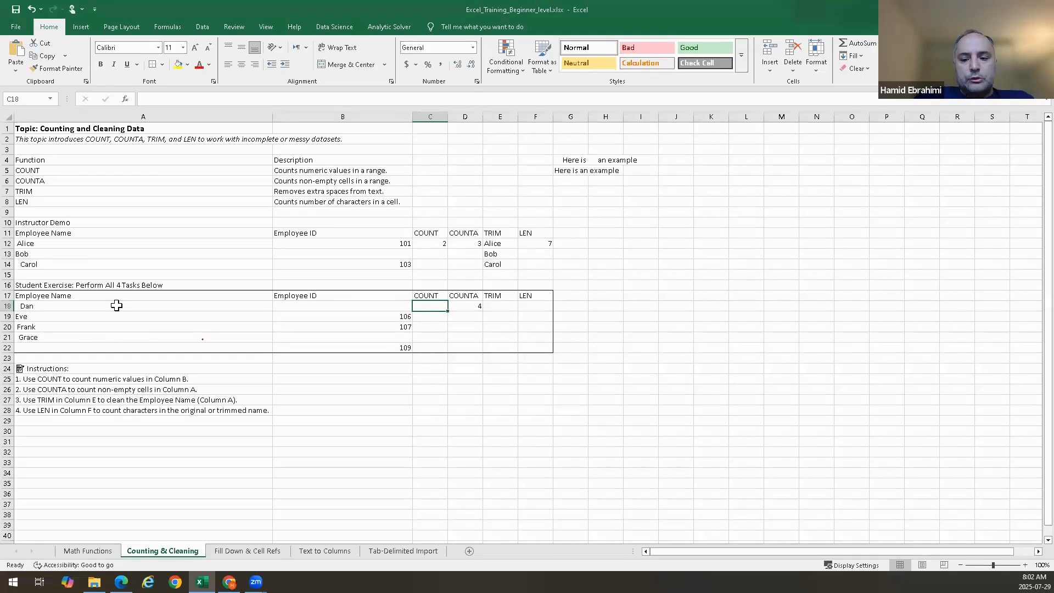
pyautogui.write('=coun')
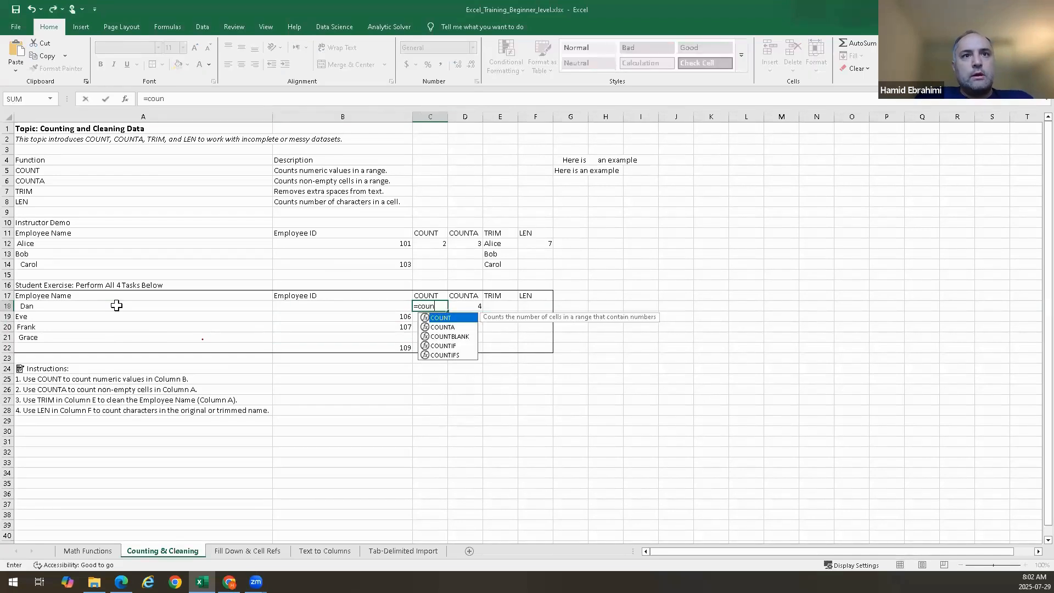
pyautogui.write('t(')
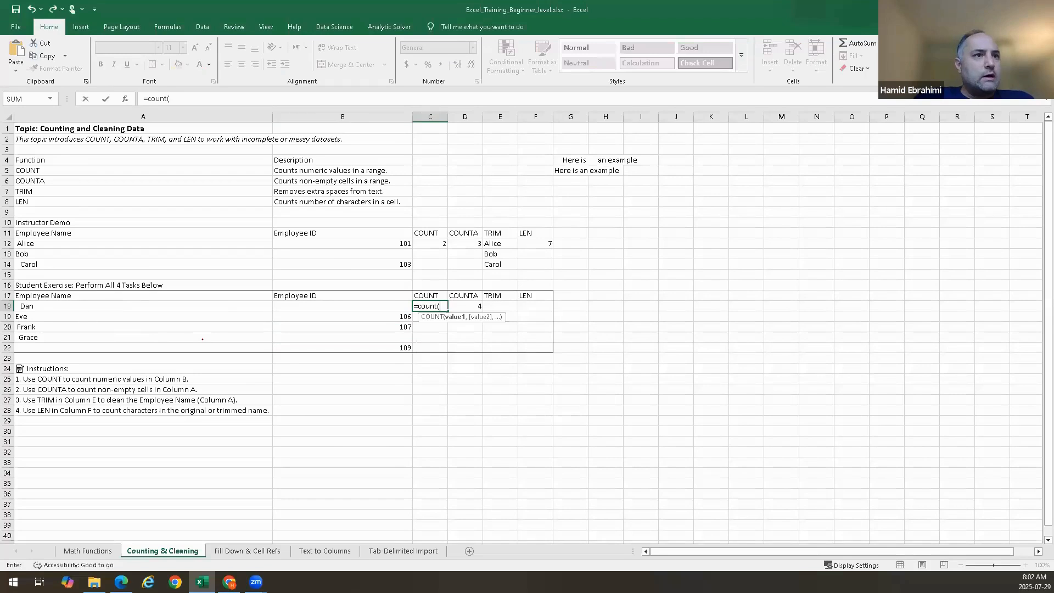
pyautogui.click(327, 306)
pyautogui.moveTo(326, 327); pyautogui.dragTo(324, 346)
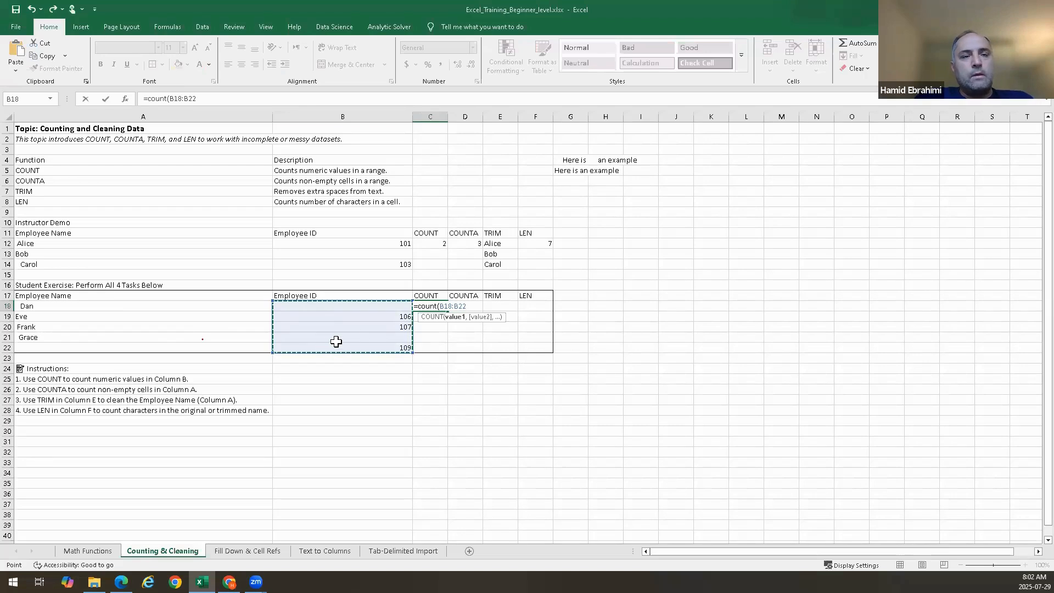
pyautogui.press('Return')
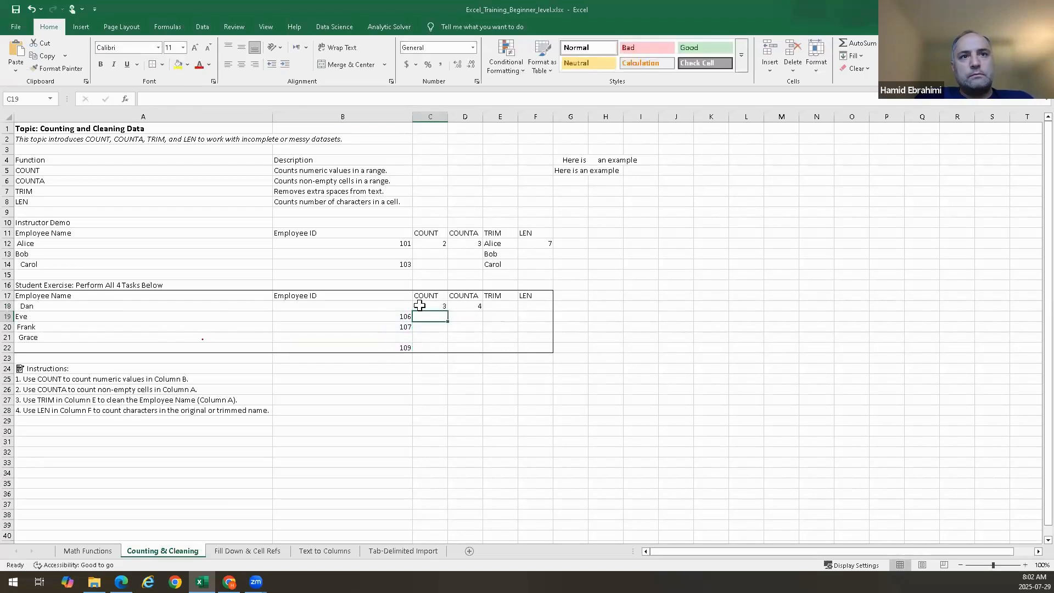
# Enter =TRIM(A18) in E18 to clean Dan's name
pyautogui.click(504, 309)
pyautogui.doubleClick(504, 308)
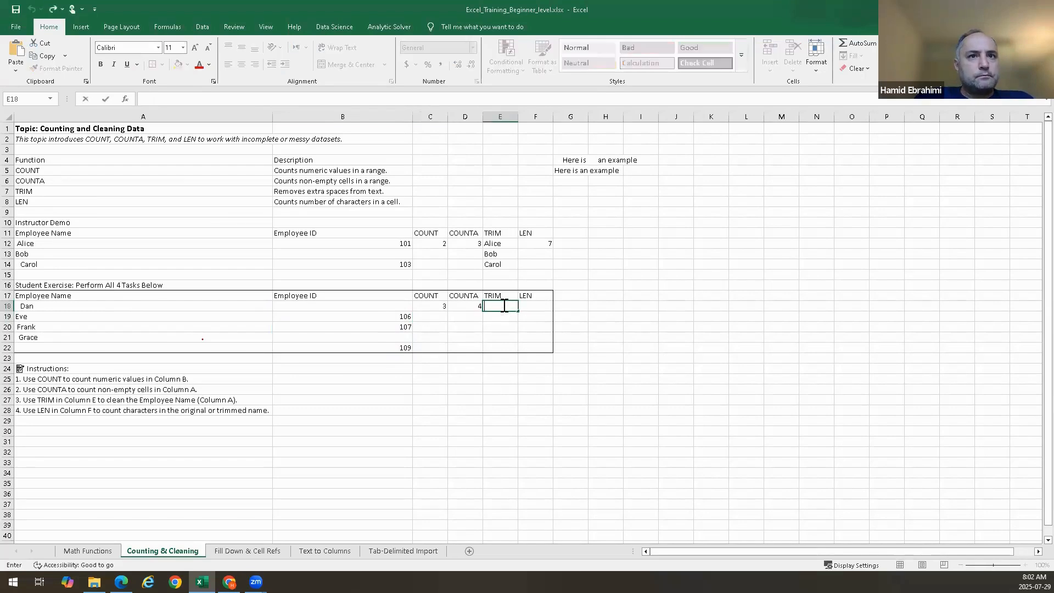
pyautogui.write('=trim(')
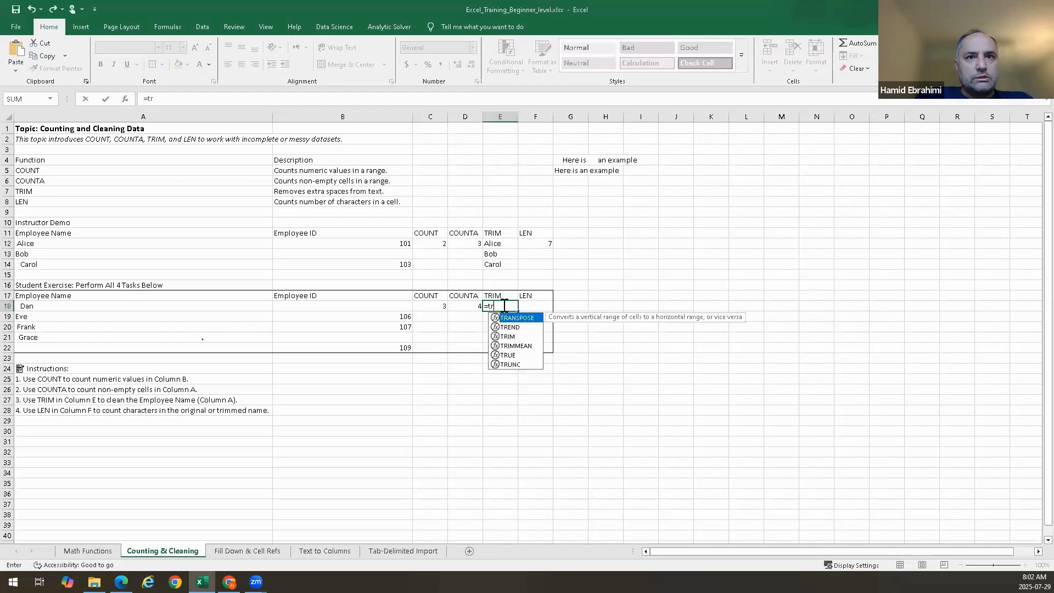
pyautogui.click(201, 307)
pyautogui.press('Return')
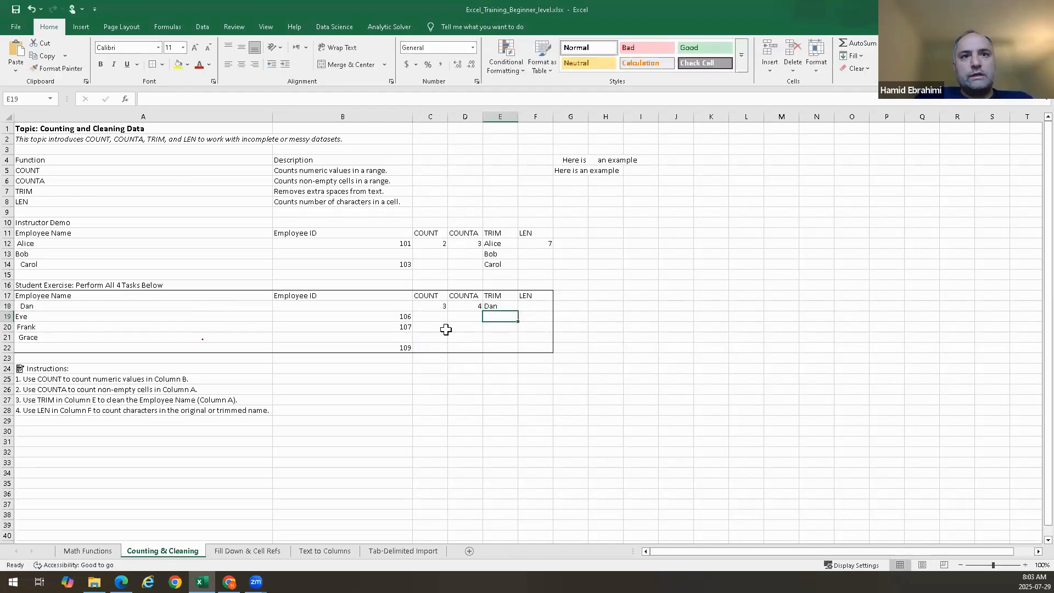
# Fill the TRIM formula from E18 down to E22, inspect E22's formula, then undo the fill
pyautogui.click(522, 316)
pyautogui.click(511, 308)
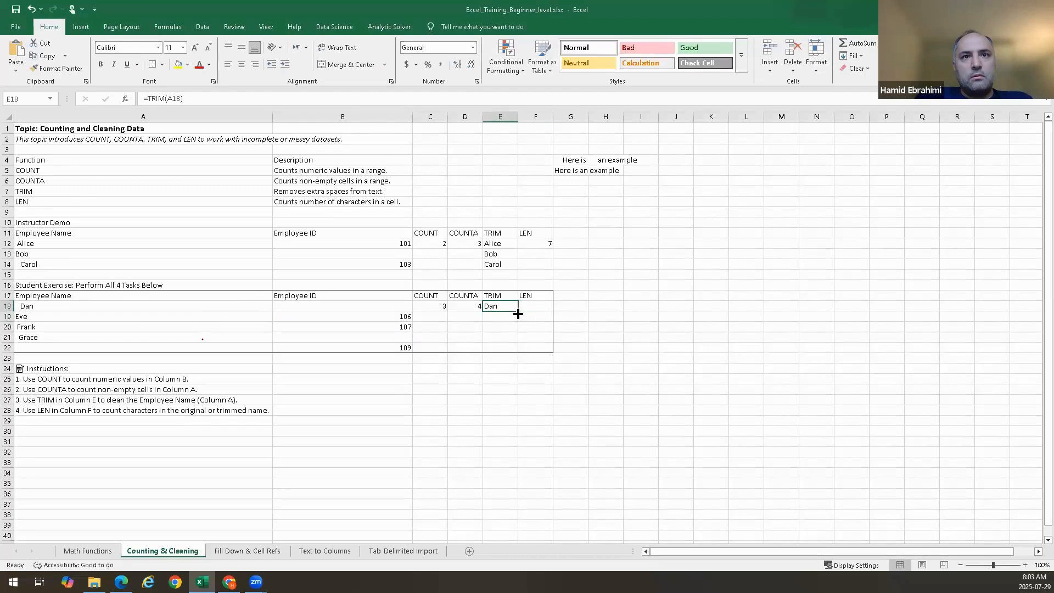
pyautogui.moveTo(517, 311); pyautogui.dragTo(507, 354)
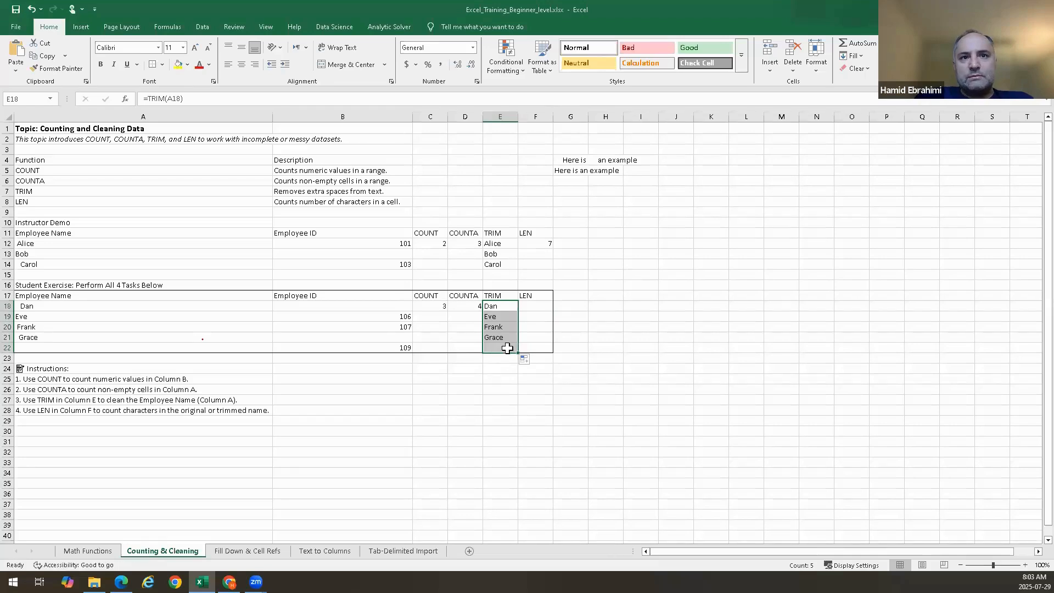
pyautogui.click(507, 348)
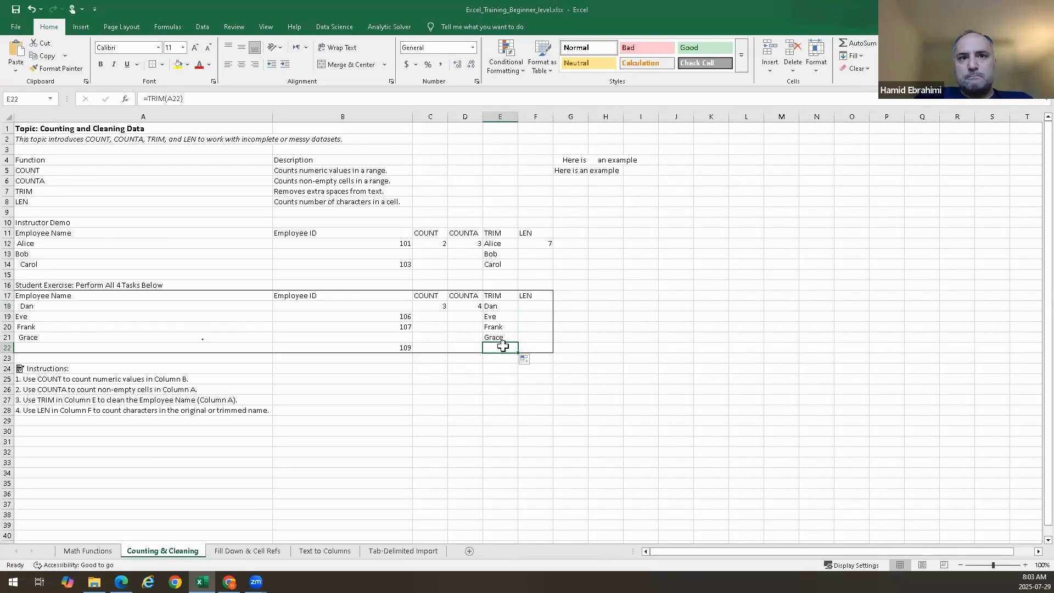
pyautogui.doubleClick(503, 345)
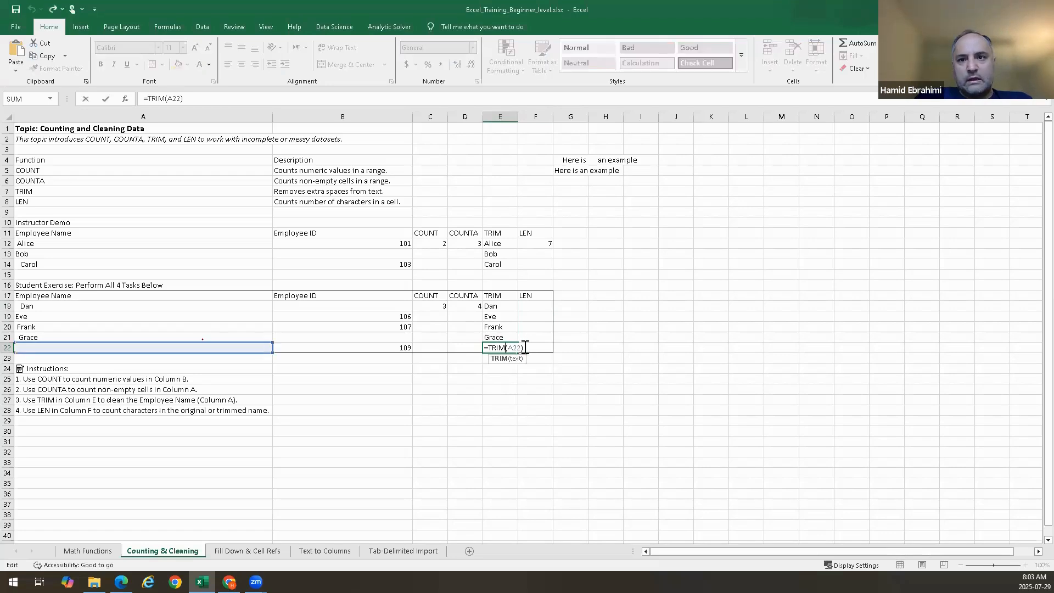
pyautogui.hotkey('ctrl', 'Return')
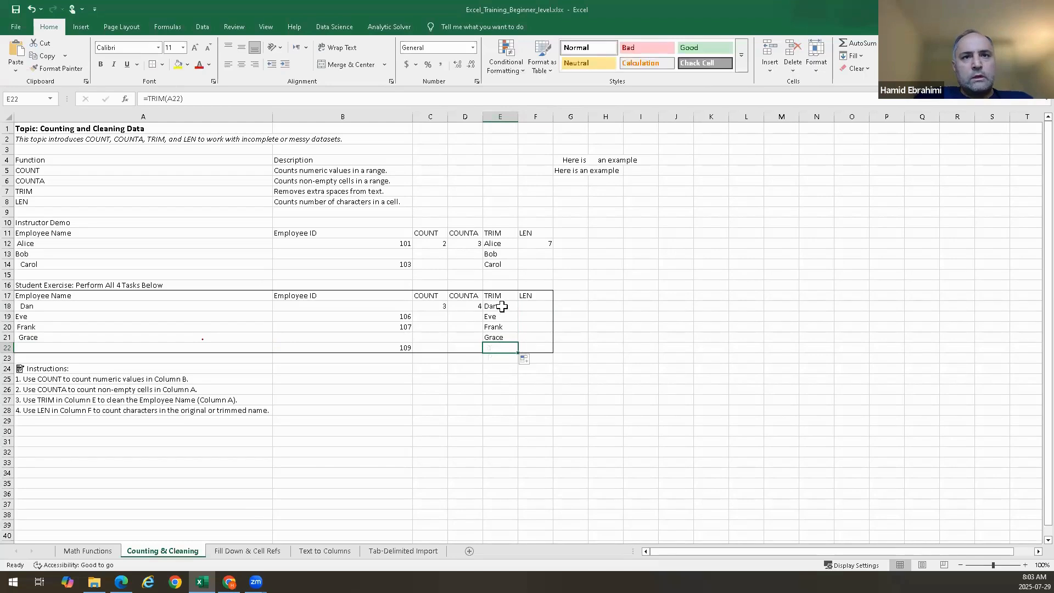
pyautogui.click(501, 307)
pyautogui.click(543, 307)
pyautogui.hotkey('ctrl', 'z')
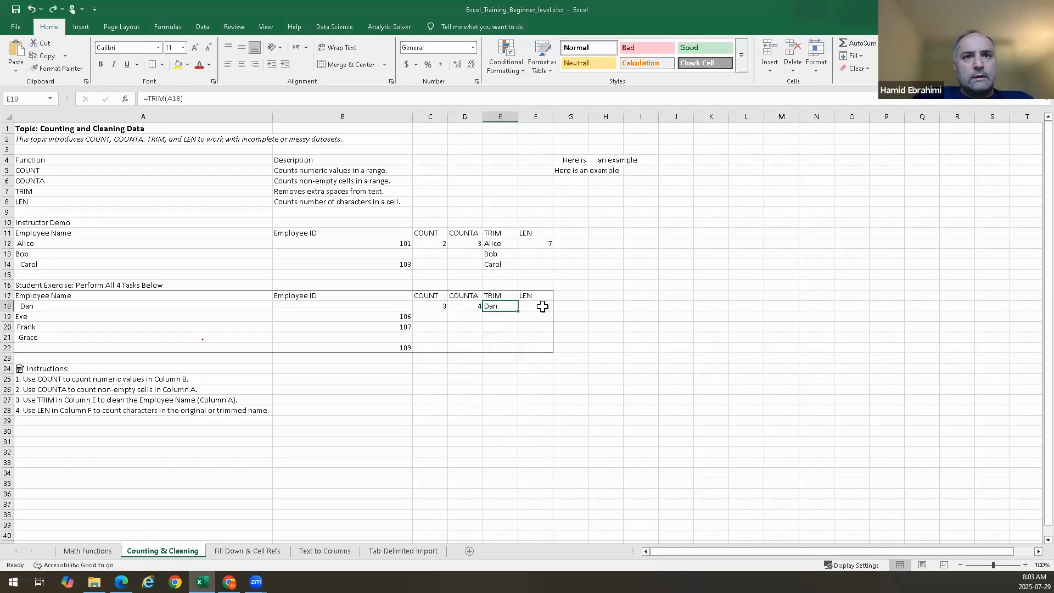
# Fill the TRIM formula from E18 down to E22 with the fill handle
pyautogui.click(500, 346)
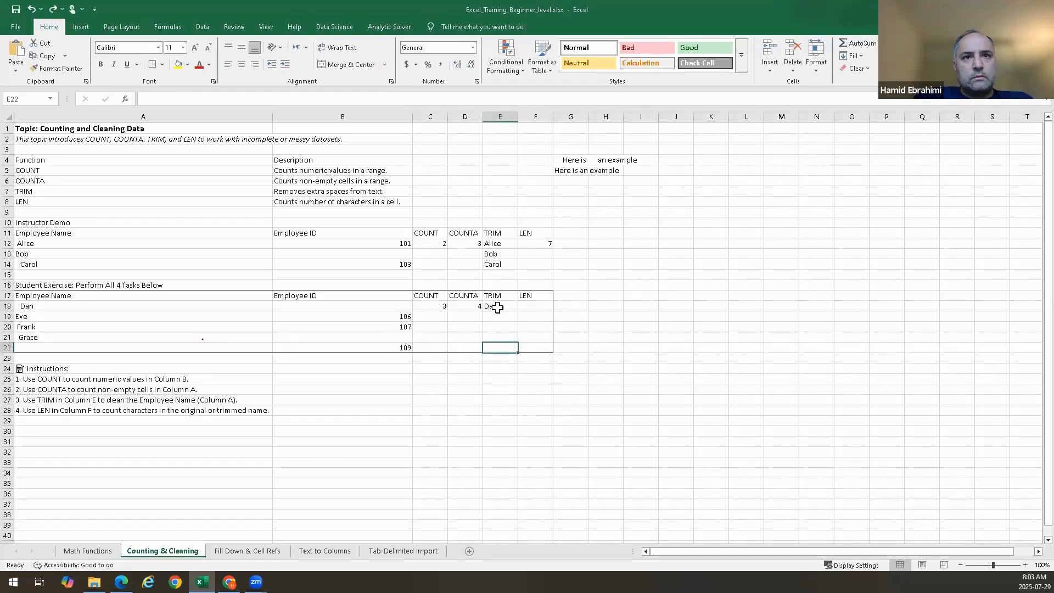
pyautogui.moveTo(496, 308); pyautogui.dragTo(495, 345)
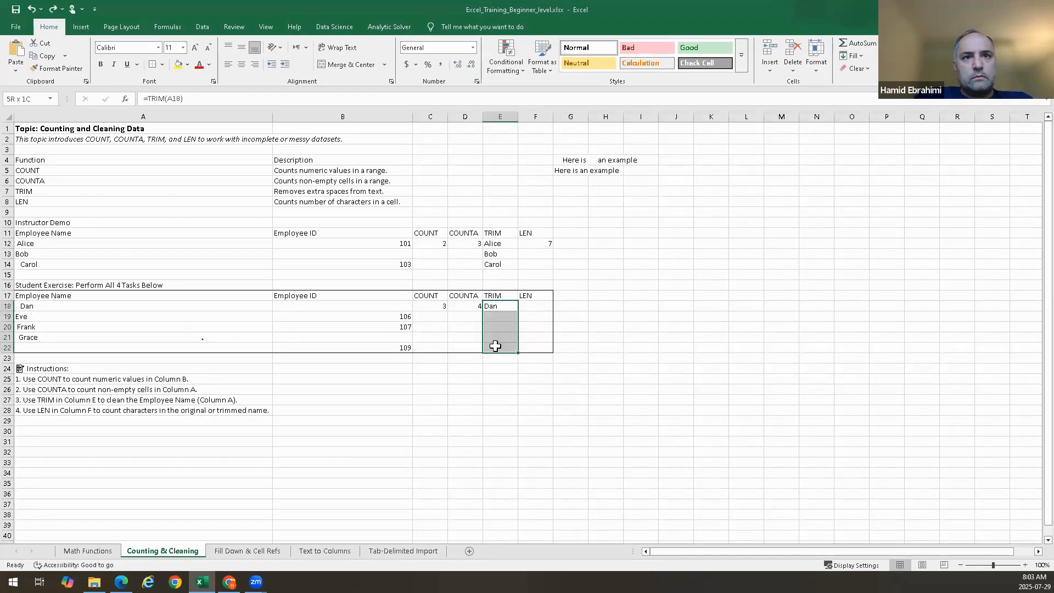
pyautogui.click(502, 308)
pyautogui.moveTo(518, 311); pyautogui.dragTo(516, 351)
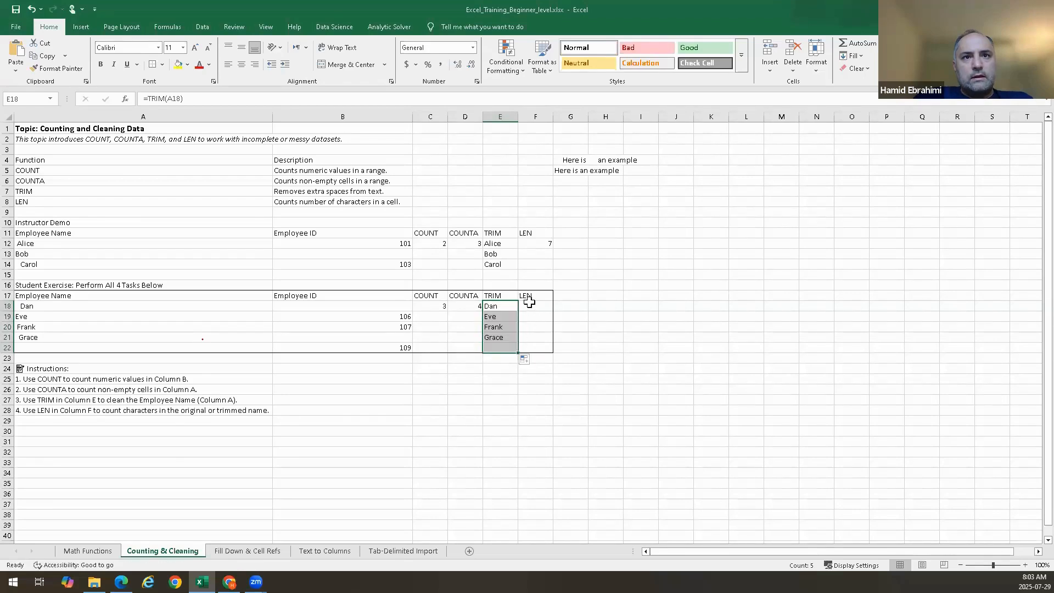
# Enter =LEN(A18) in F18 to count the characters of Dan's original name
pyautogui.click(542, 306)
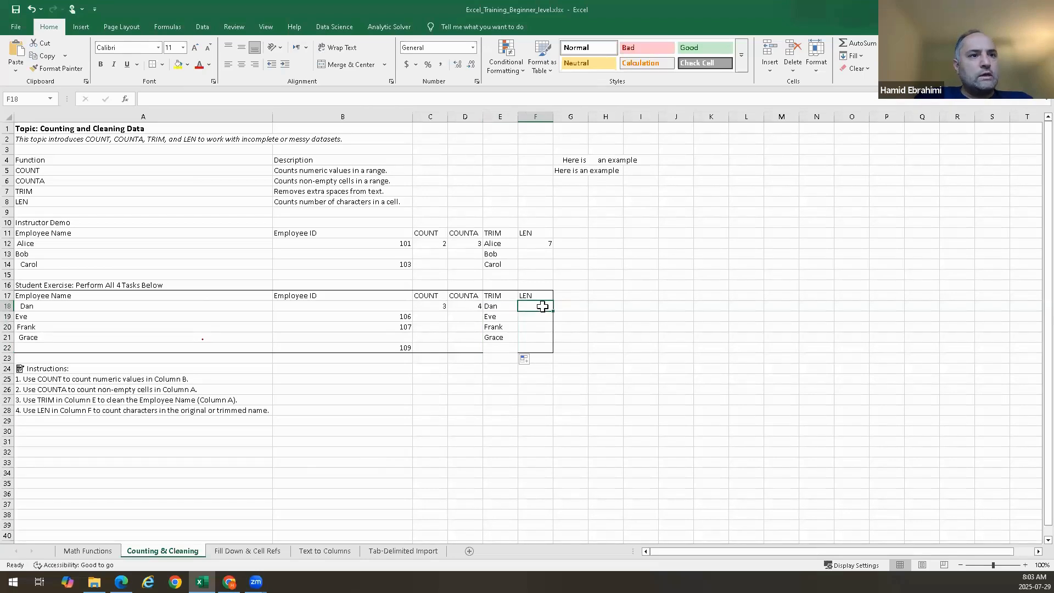
pyautogui.write('=')
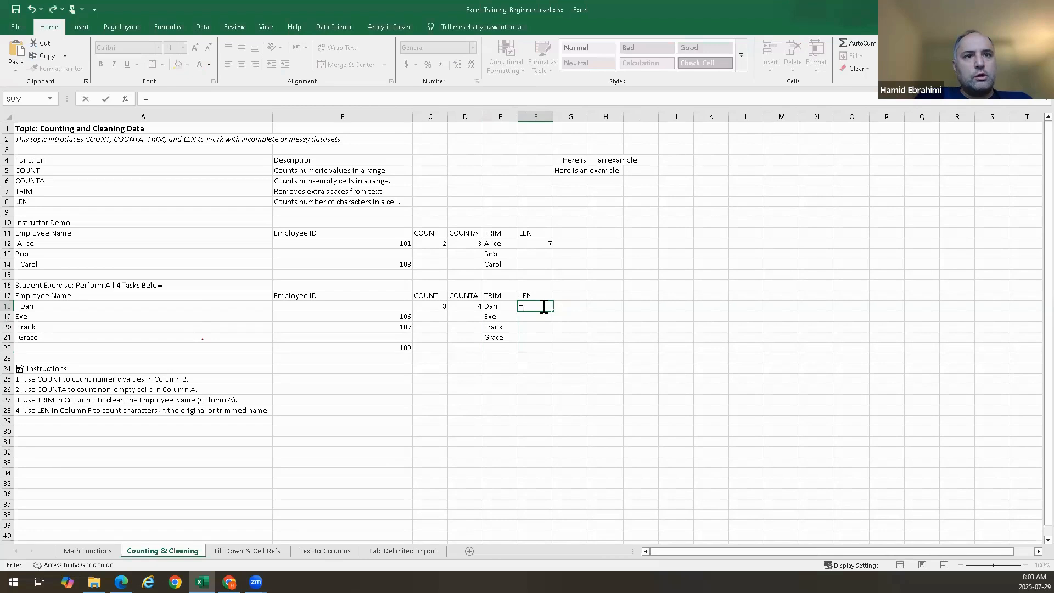
pyautogui.write('len(')
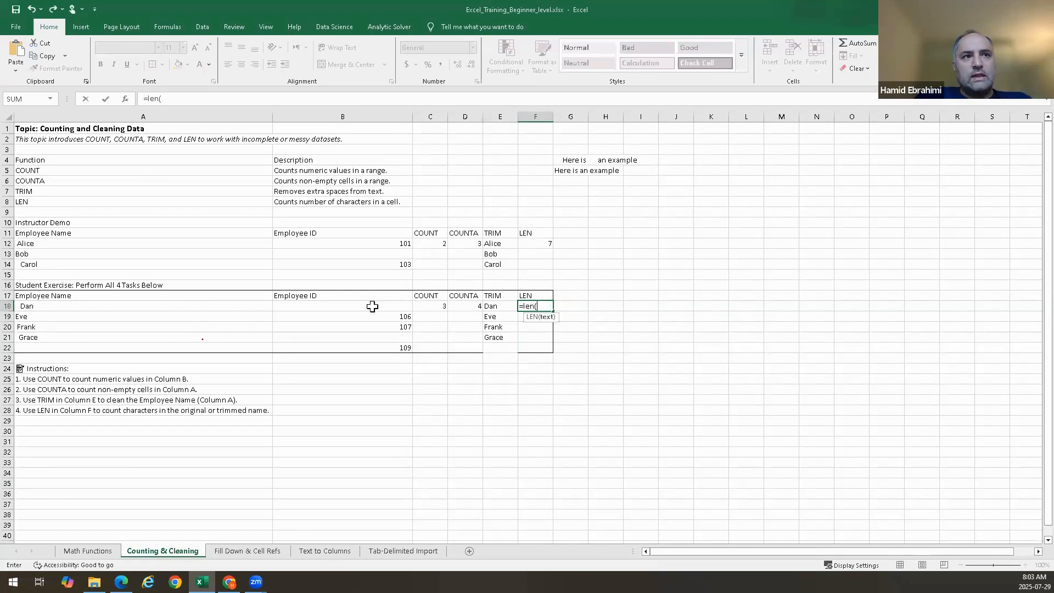
pyautogui.click(191, 306)
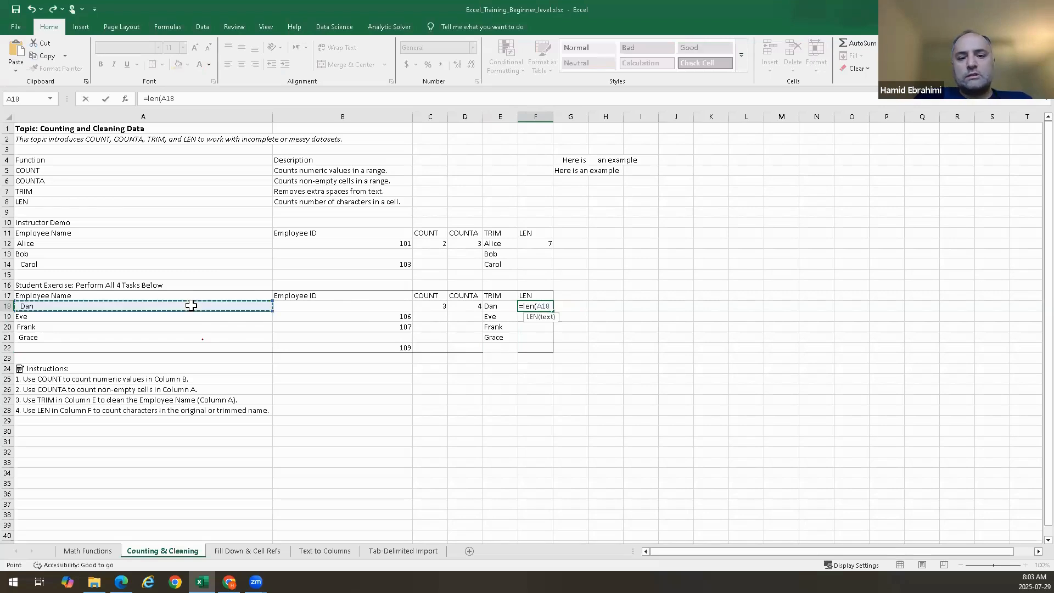
pyautogui.press('Return')
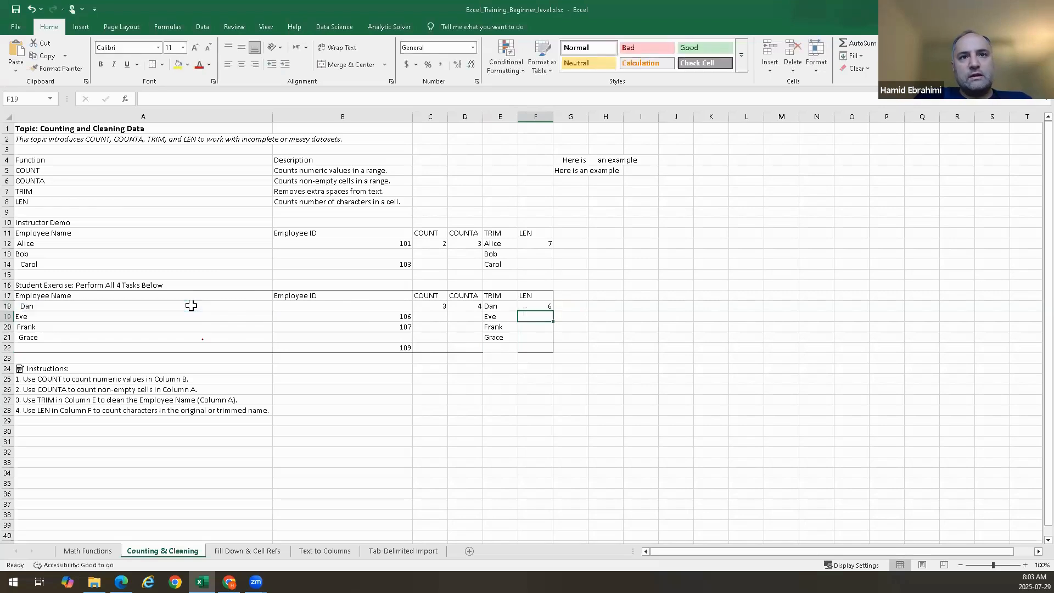
# Open Dan's name in A18 for editing to examine its extra spaces
pyautogui.click(60, 307)
pyautogui.doubleClick(60, 307)
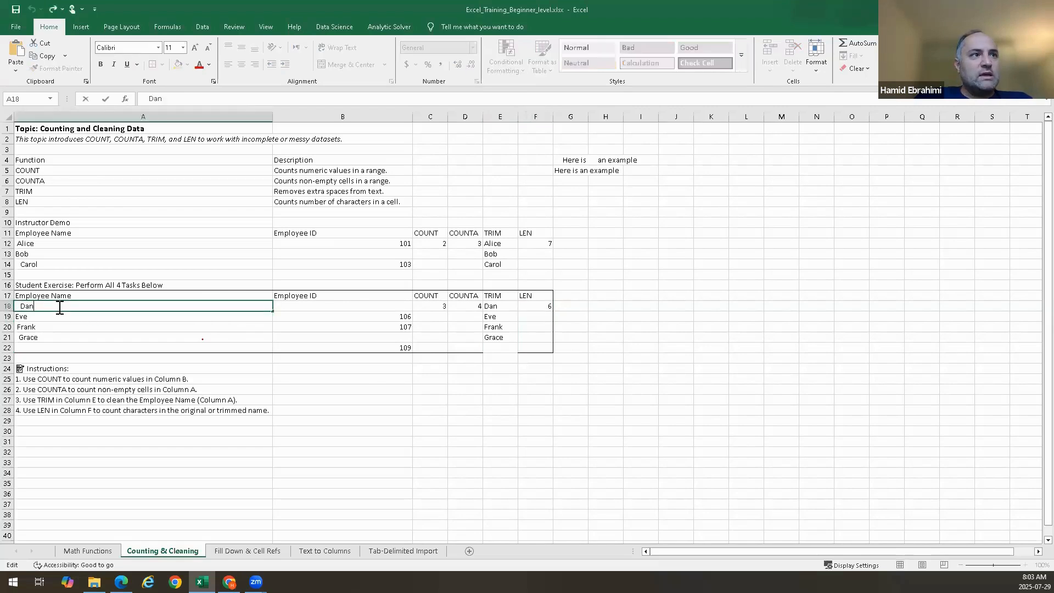
pyautogui.hotkey('shift', 'F10')
pyautogui.press('Escape')
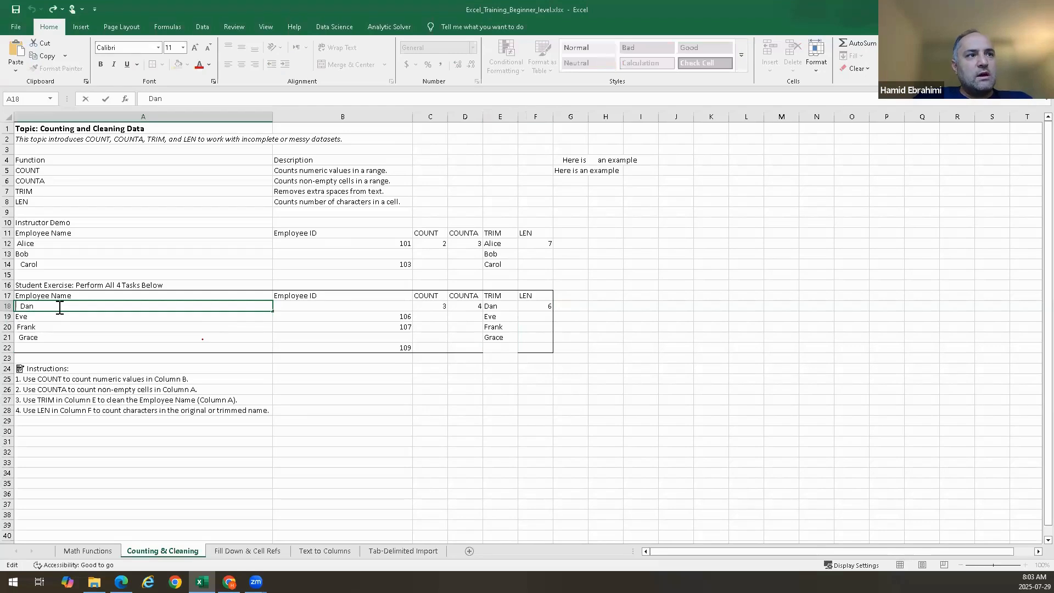
# Clear the filled TRIM formulas from E19 through E21
pyautogui.press('Home')
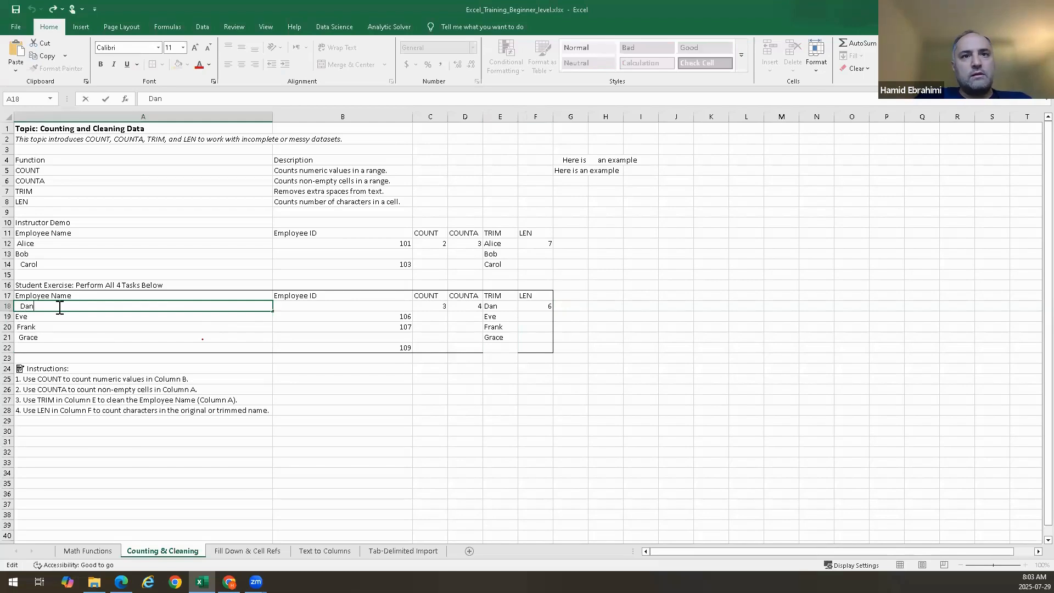
pyautogui.click(594, 323)
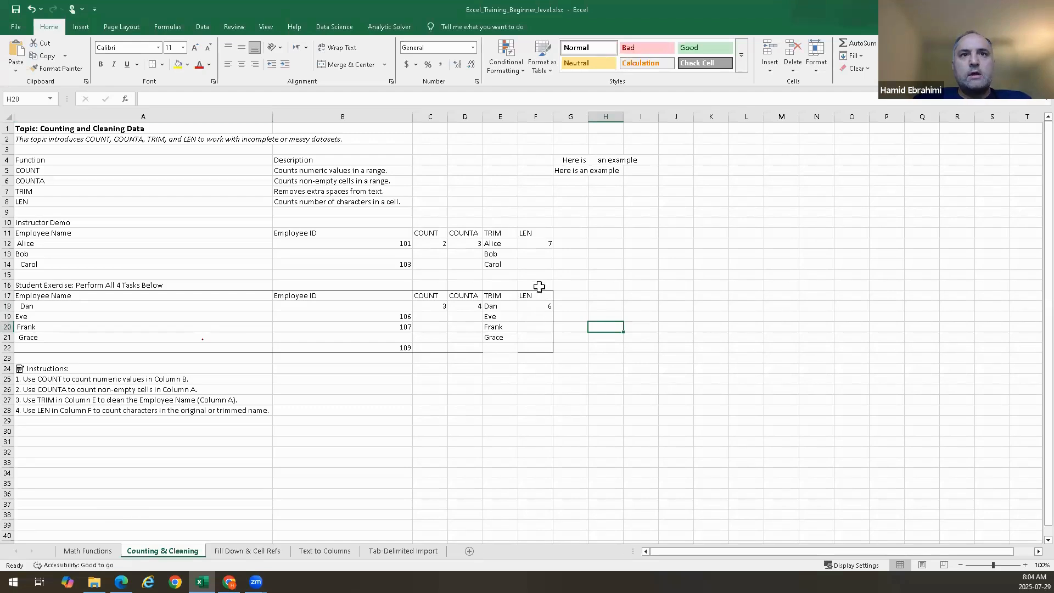
pyautogui.click(505, 255)
pyautogui.click(503, 318)
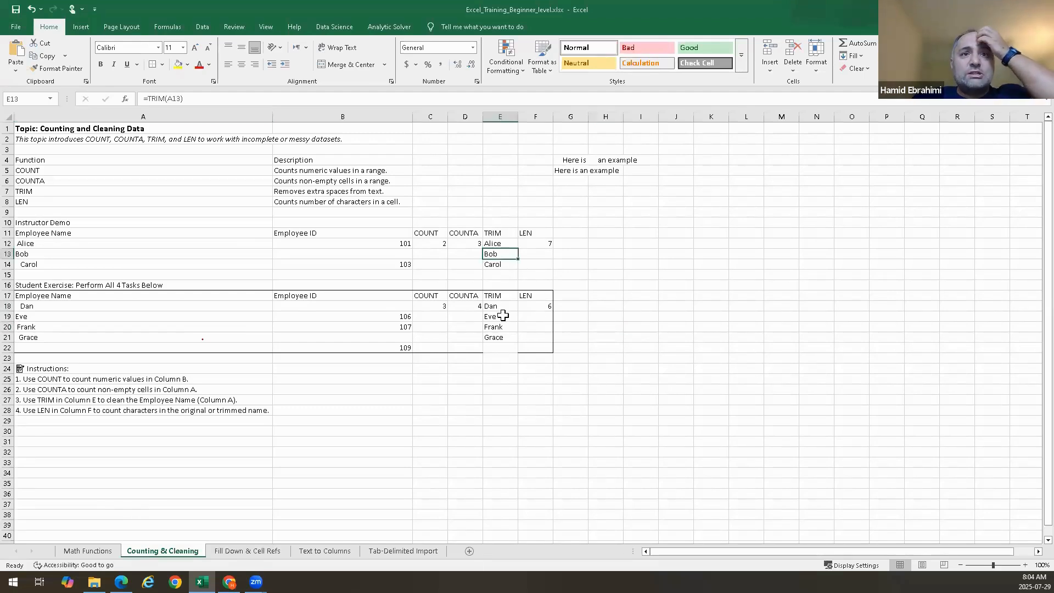
pyautogui.hotkey('shift', 'Down')
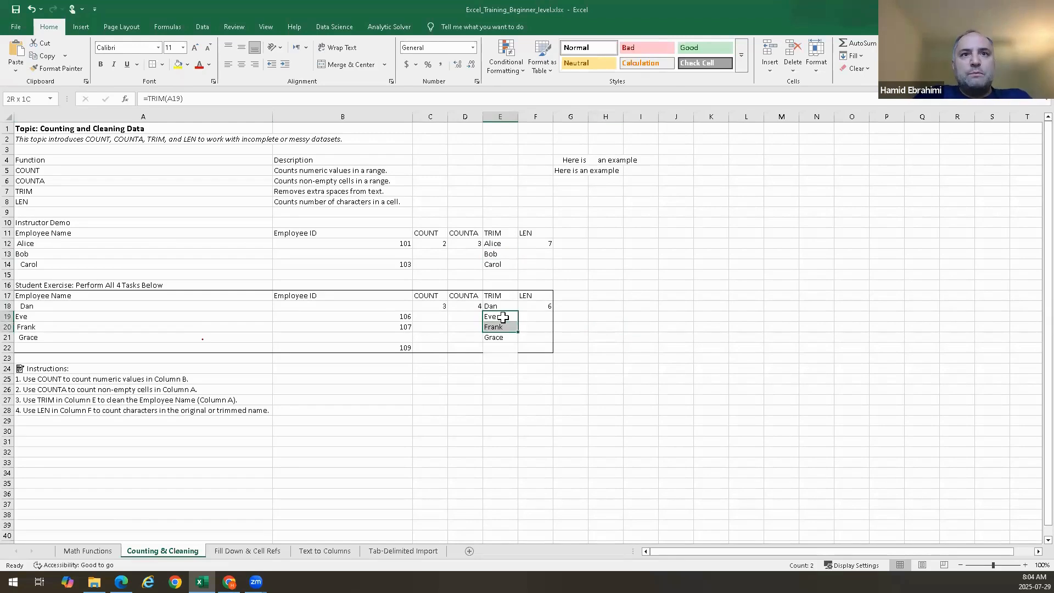
pyautogui.press('Down')
pyautogui.press('Up')
pyautogui.hotkey('shift', 'Down')
pyautogui.hotkey('shift', 'Down')
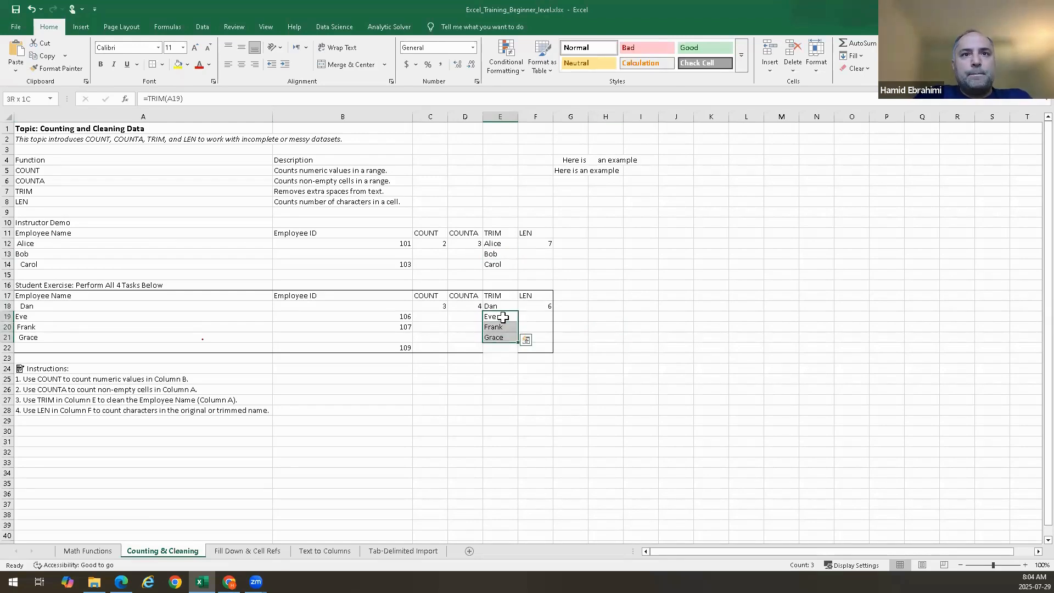
pyautogui.press('Delete')
# Enter =TRIM(A19) in E19 to clean Eve's name
pyautogui.write('=trim')
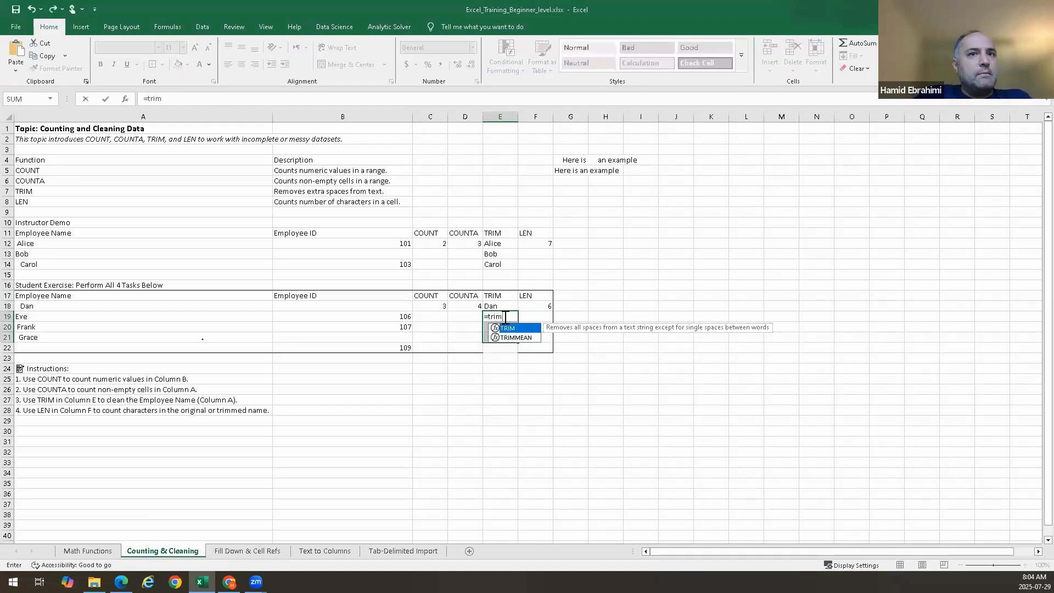
pyautogui.press('Tab')
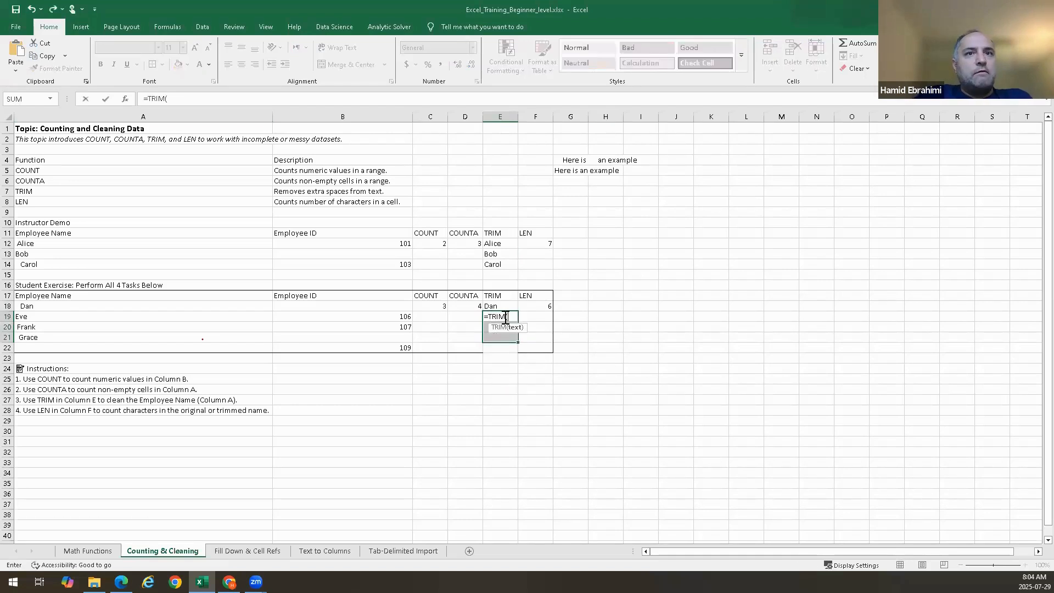
pyautogui.click(196, 317)
pyautogui.press('Return')
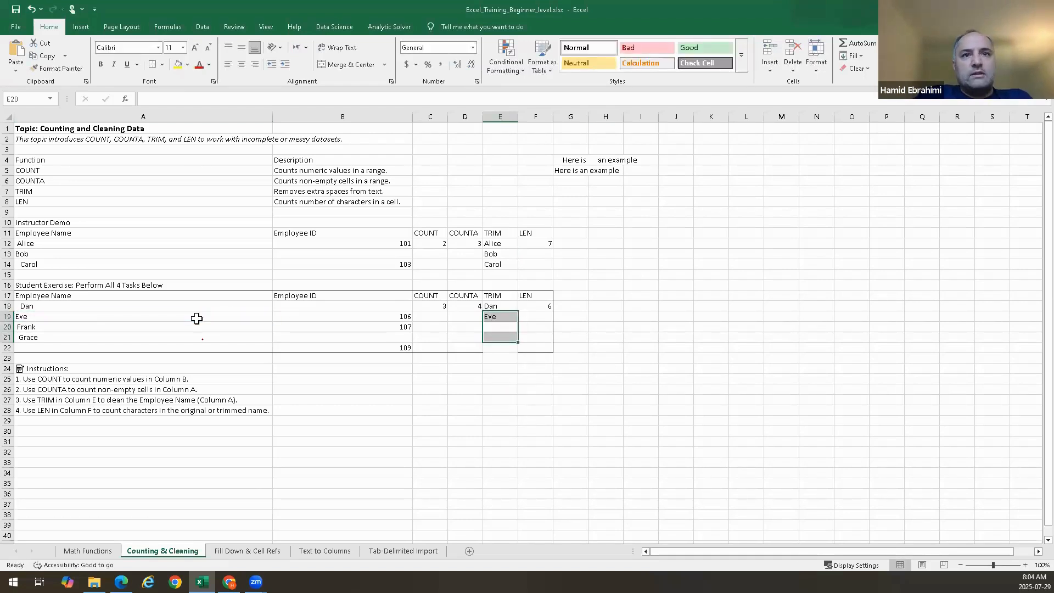
# Enter =TRIM(A20) in E20 to clean Frank's name
pyautogui.click(496, 327)
pyautogui.write('=trim(')
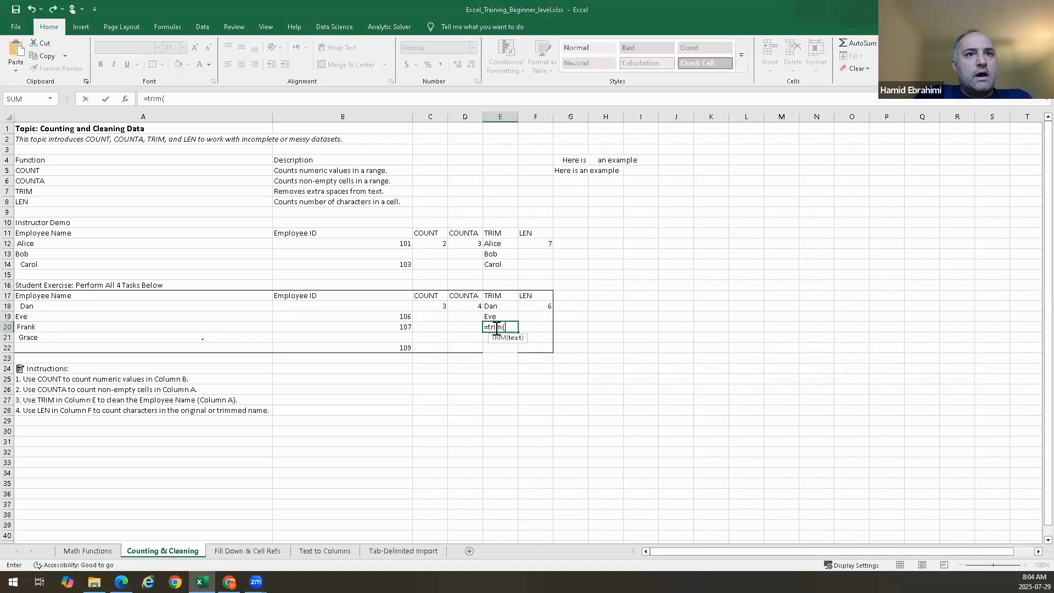
pyautogui.click(221, 328)
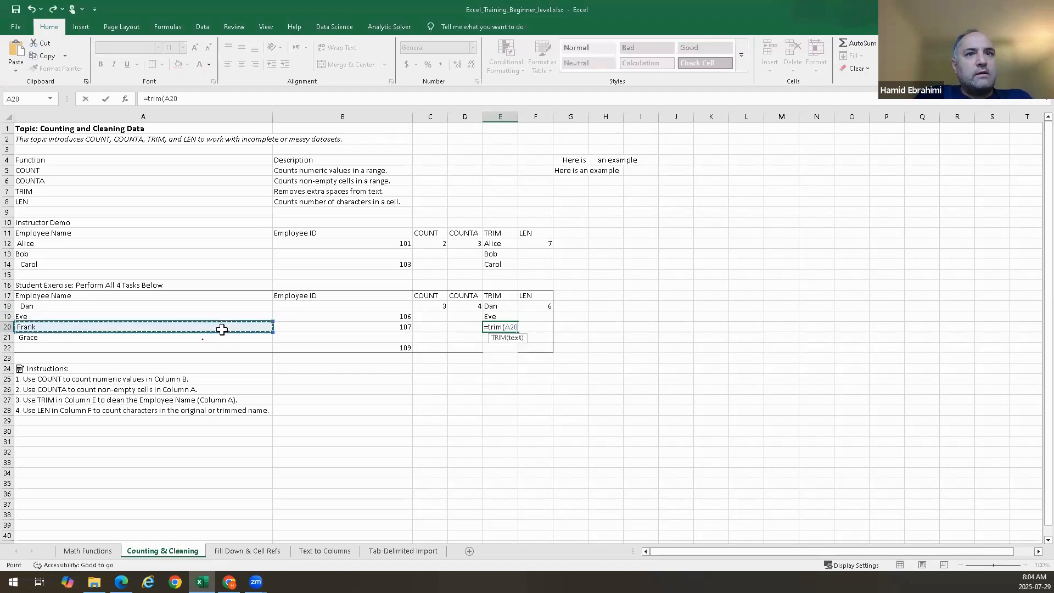
pyautogui.press('Return')
# Enter =TRIM(A21) in E21 for Grace's name, then open the Fill Down & Cell Refs sheet
pyautogui.write('=Trim')
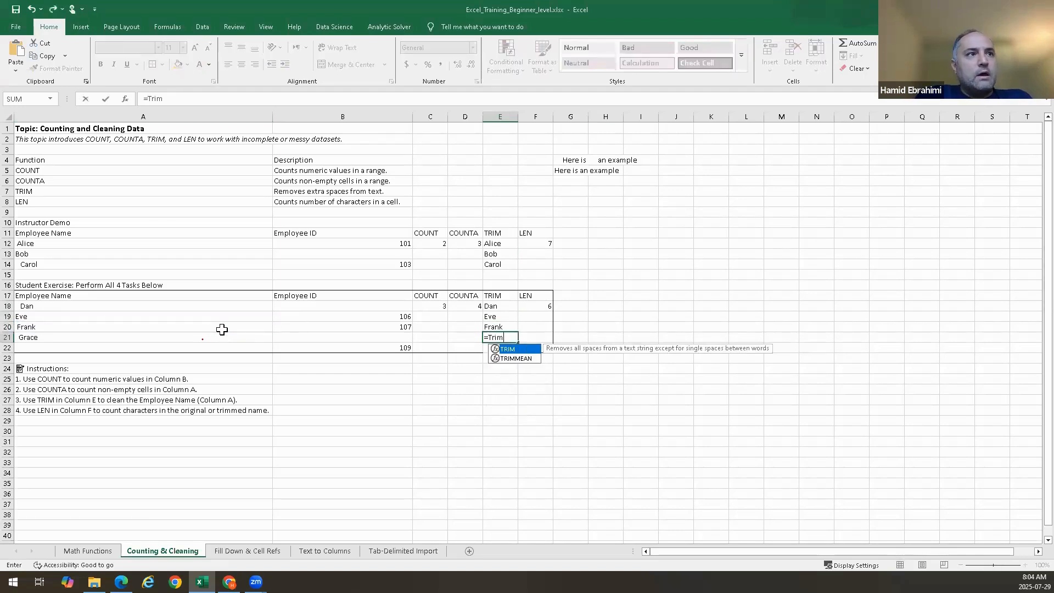
pyautogui.write('(')
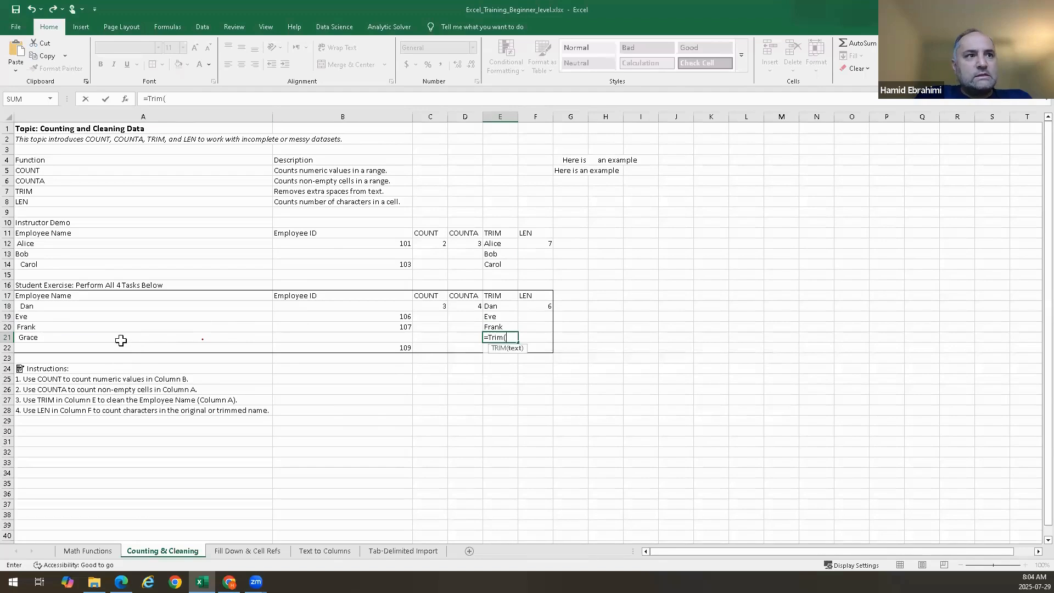
pyautogui.click(97, 336)
pyautogui.press('Return')
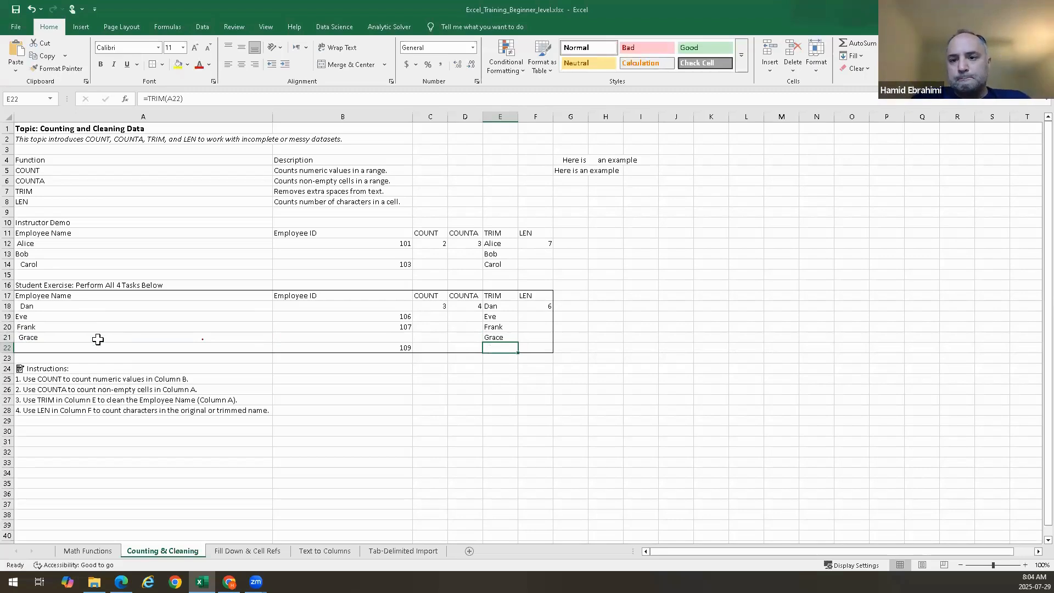
pyautogui.click(260, 552)
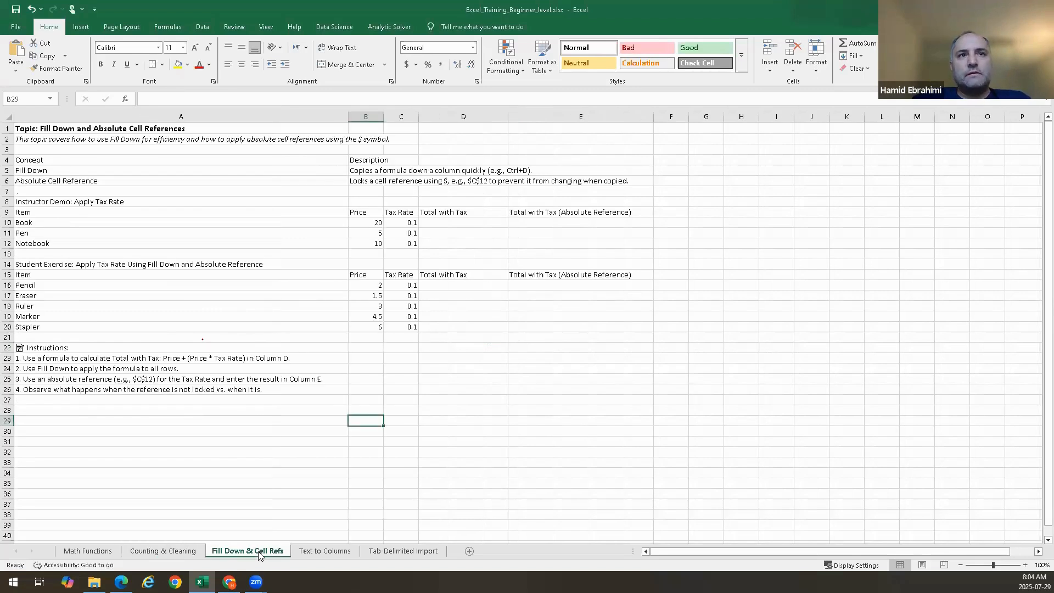
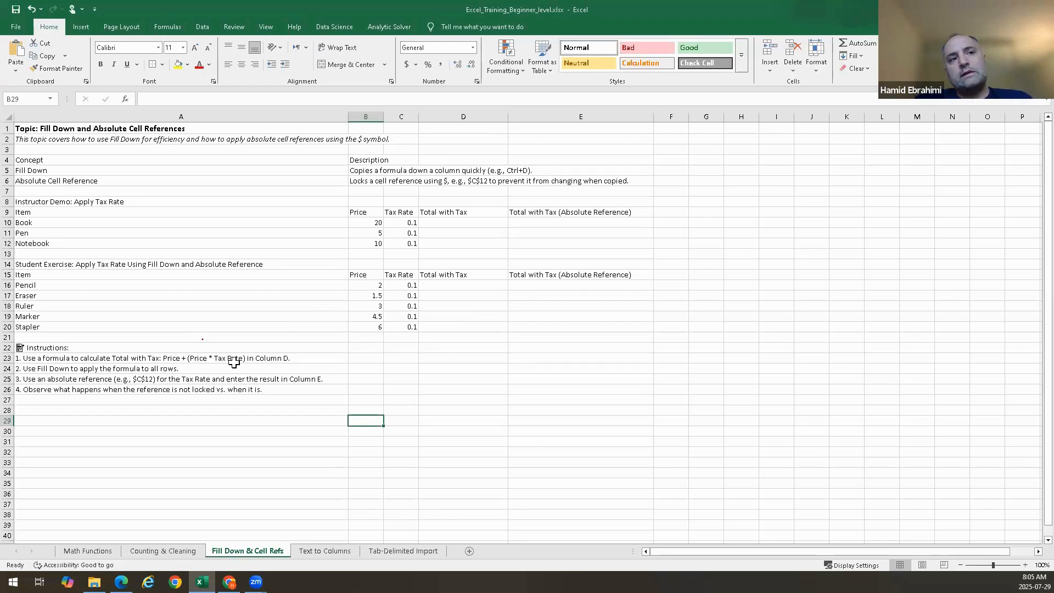
# Enter =B10+(B10*C10) in D10 to compute the Book's total with tax
pyautogui.doubleClick(463, 222)
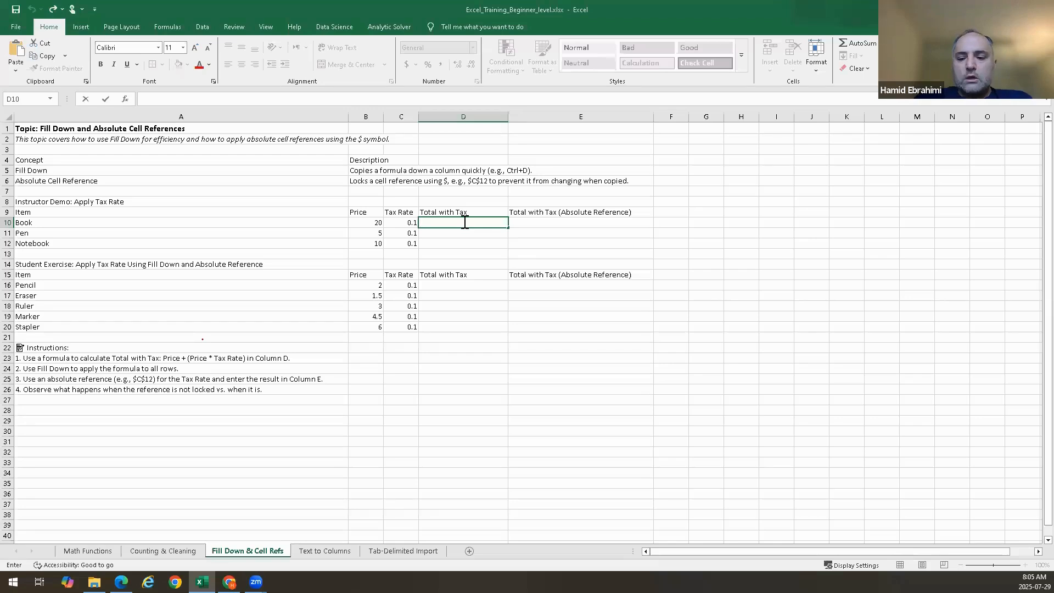
pyautogui.write('=')
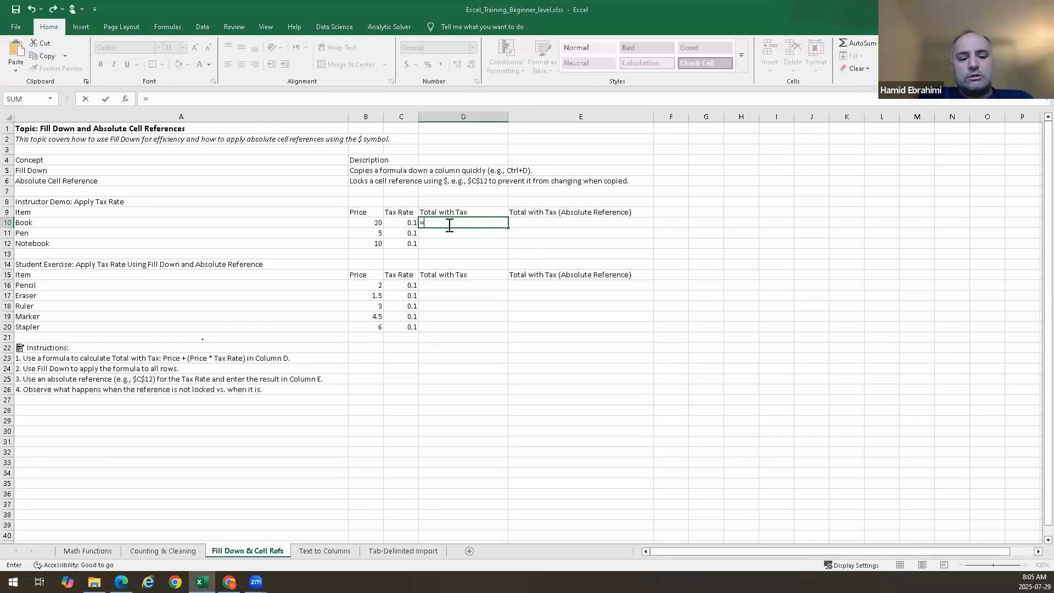
pyautogui.click(371, 224)
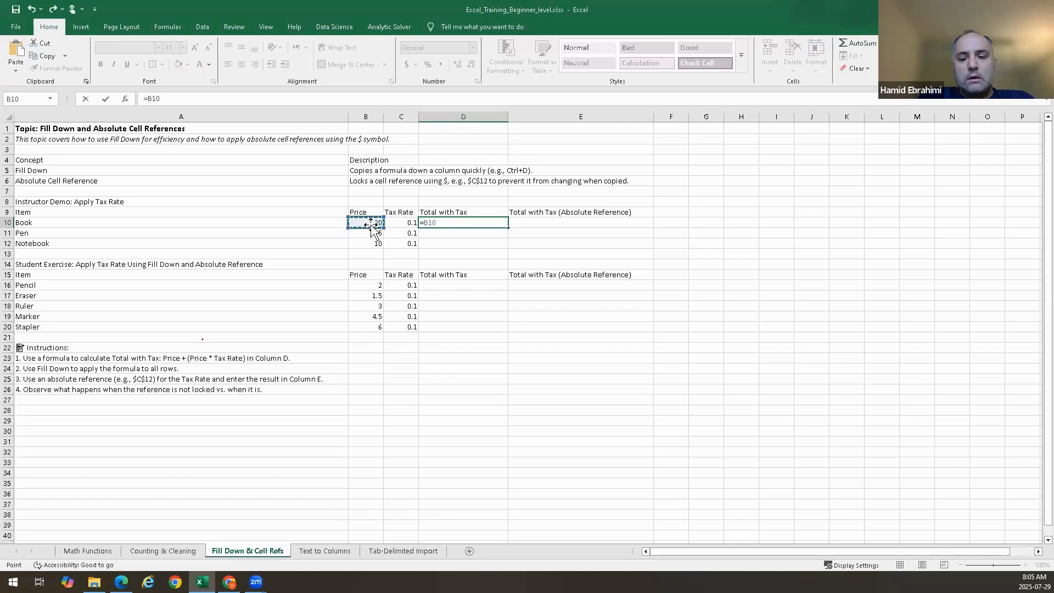
pyautogui.write('+')
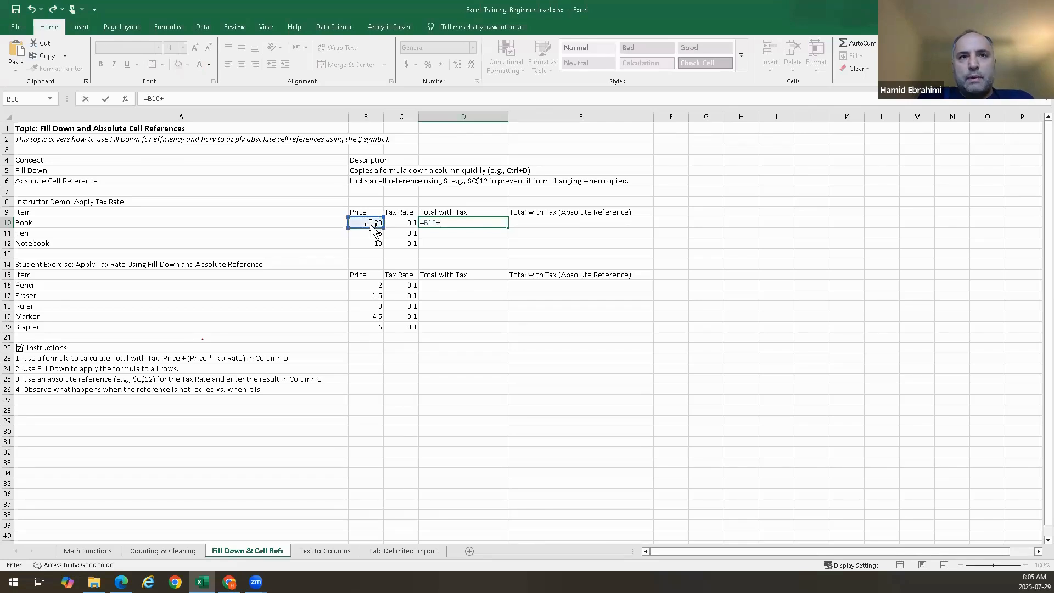
pyautogui.write('(')
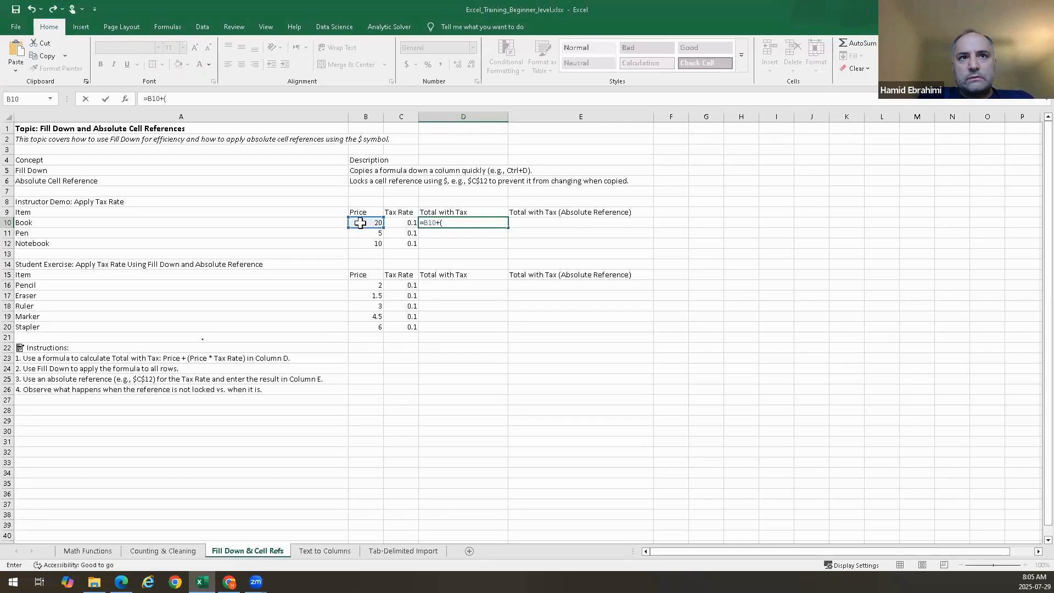
pyautogui.click(370, 222)
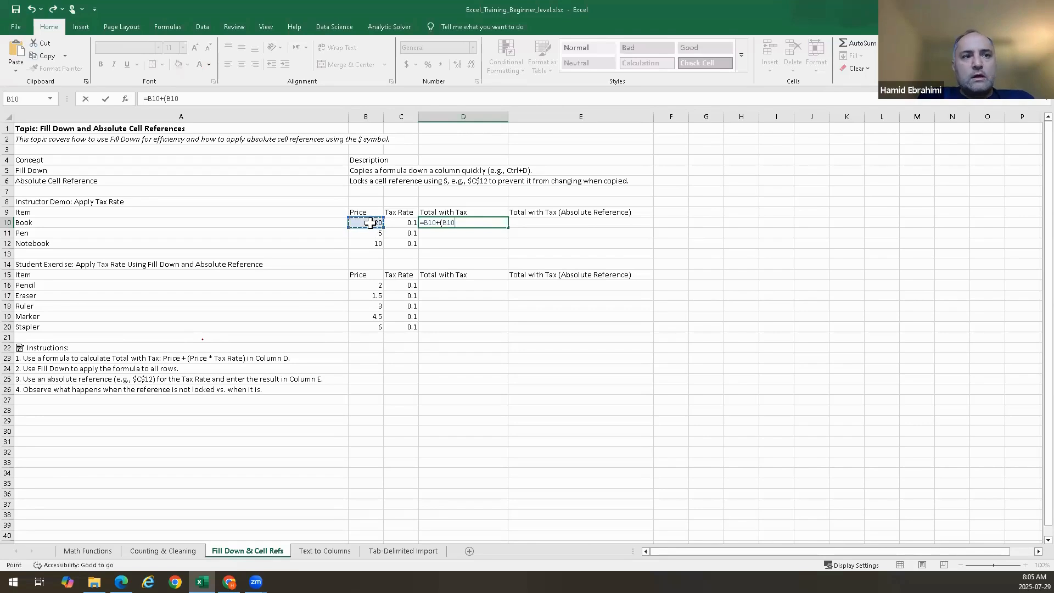
pyautogui.write('*')
pyautogui.click(412, 223)
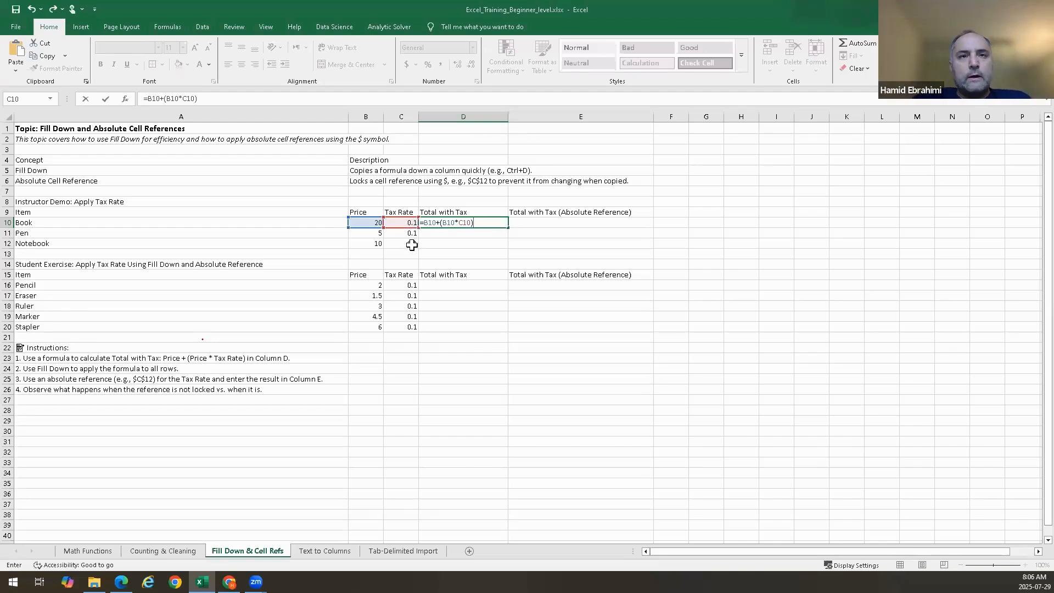
pyautogui.press('Return')
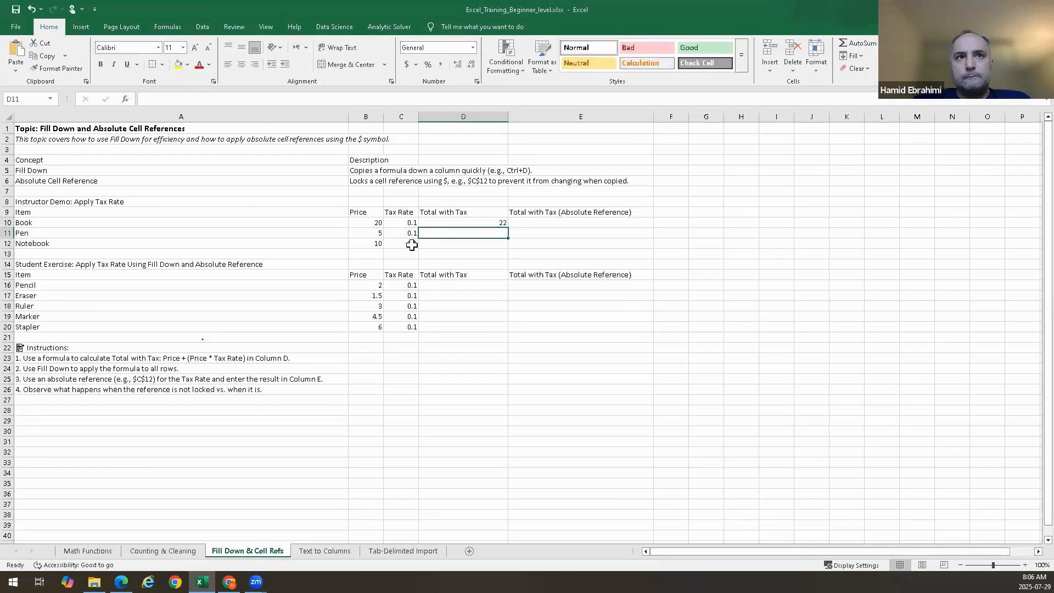
# Open D10's formula to review its cell references
pyautogui.doubleClick(448, 222)
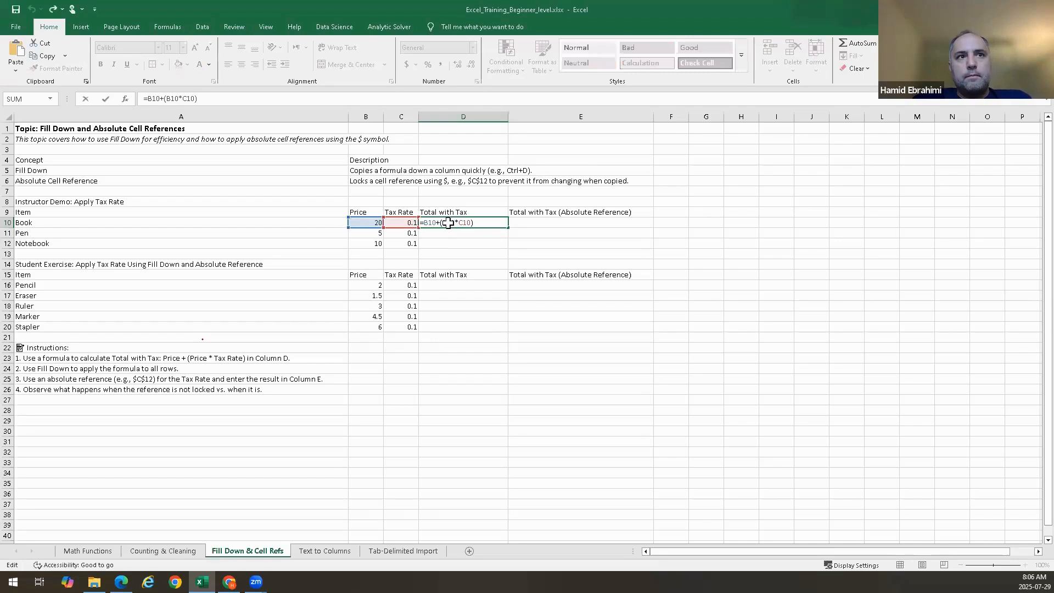
pyautogui.press('Escape')
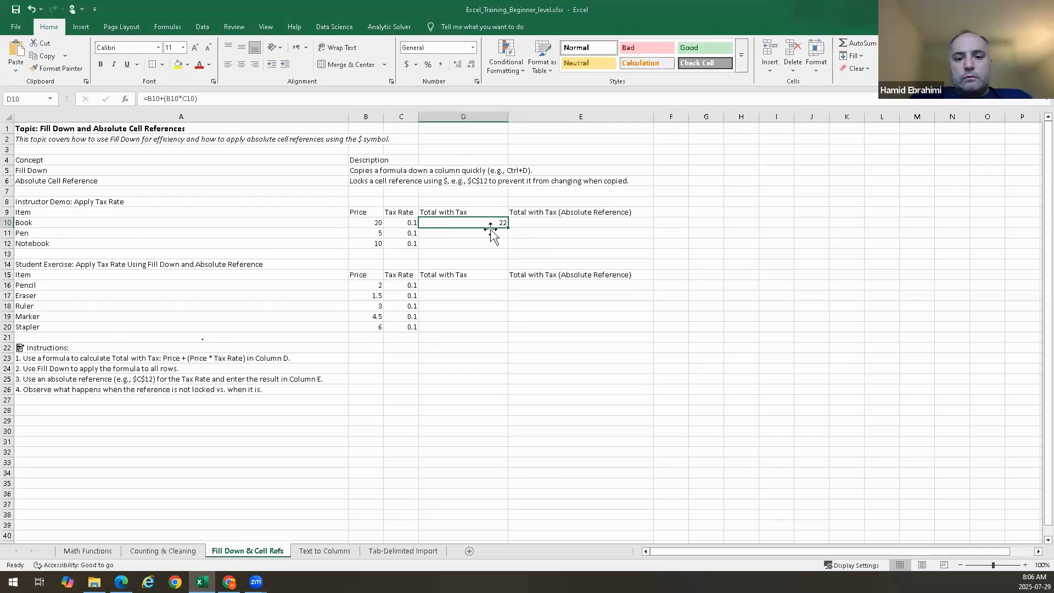
pyautogui.doubleClick(481, 223)
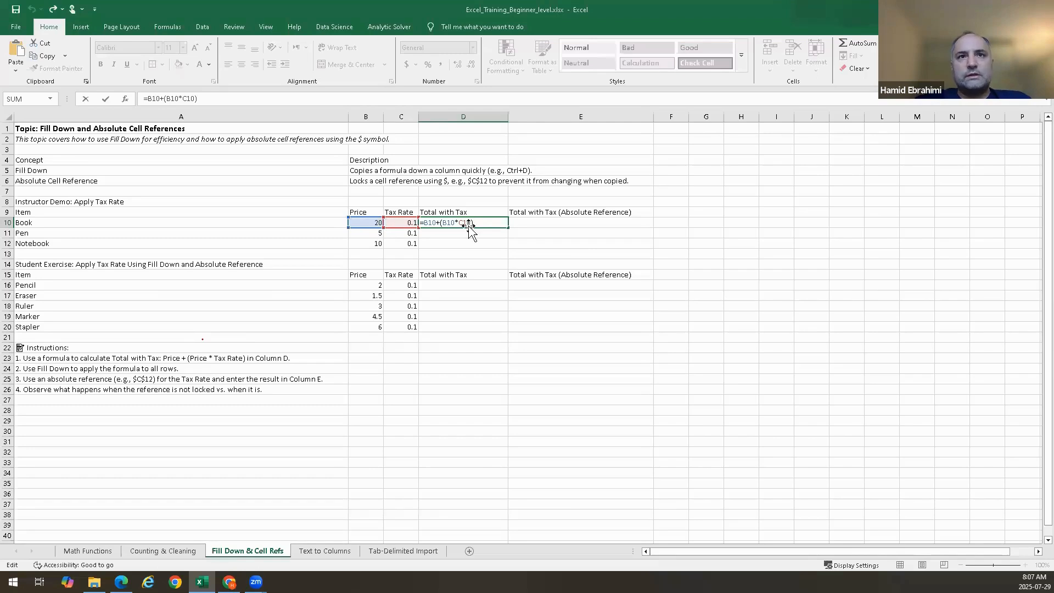
pyautogui.press('Return')
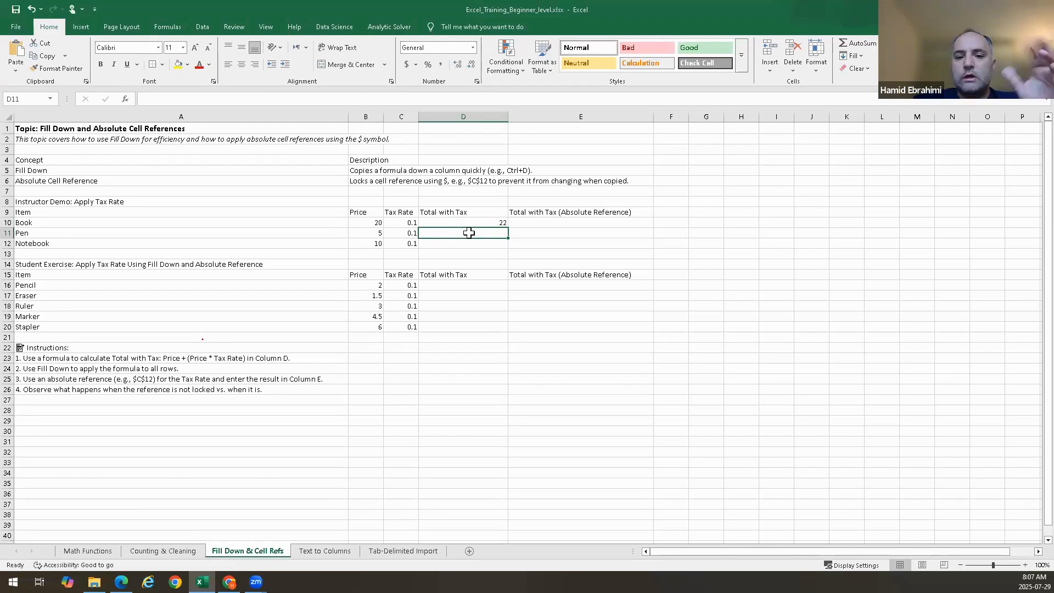
pyautogui.write('=')
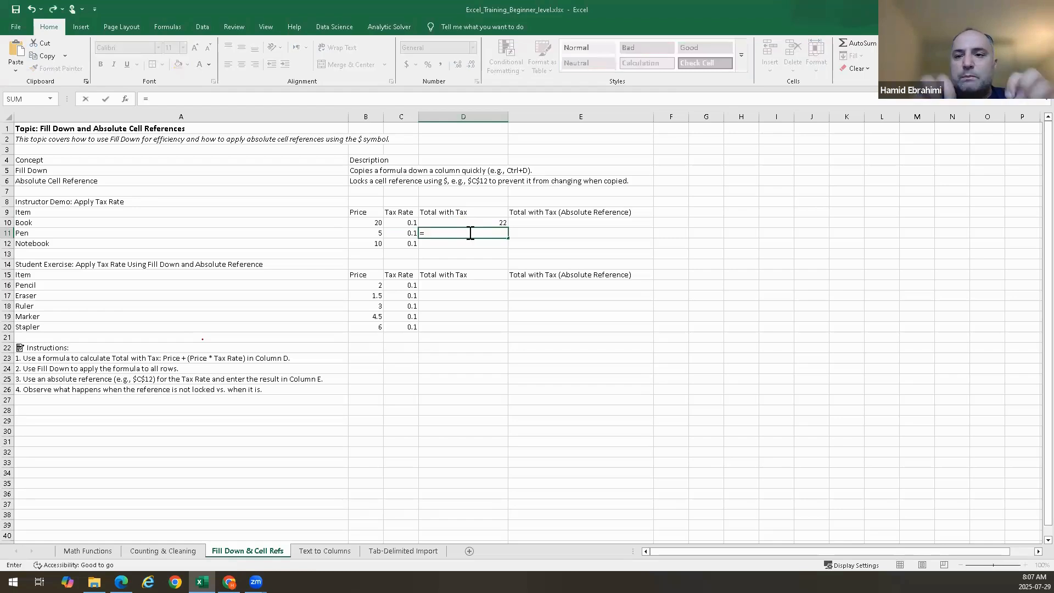
pyautogui.click(370, 232)
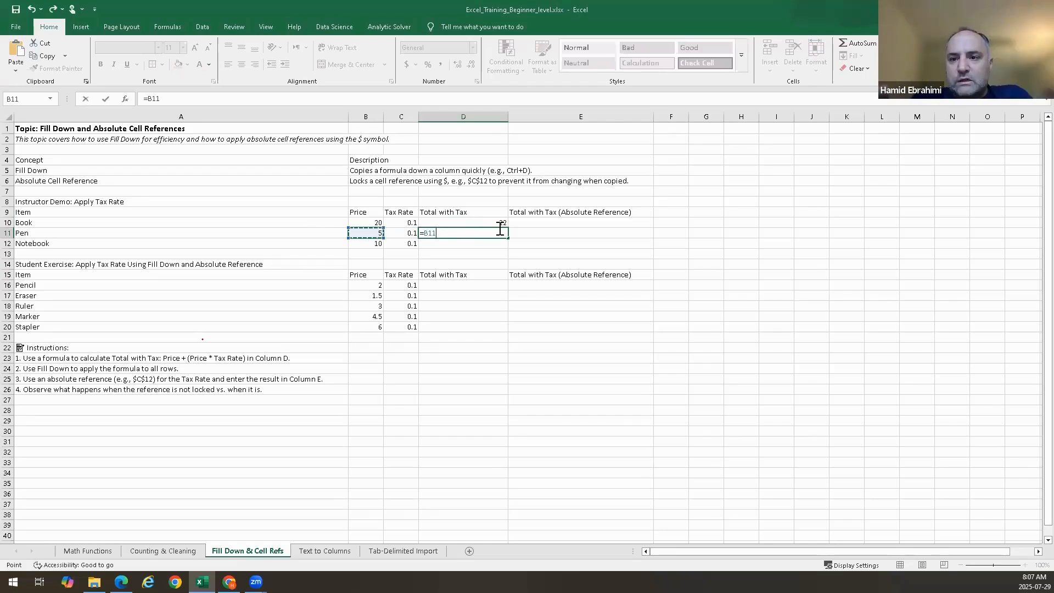
pyautogui.press('BackSpace')
pyautogui.press('BackSpace')
pyautogui.press('BackSpace')
pyautogui.press('BackSpace')
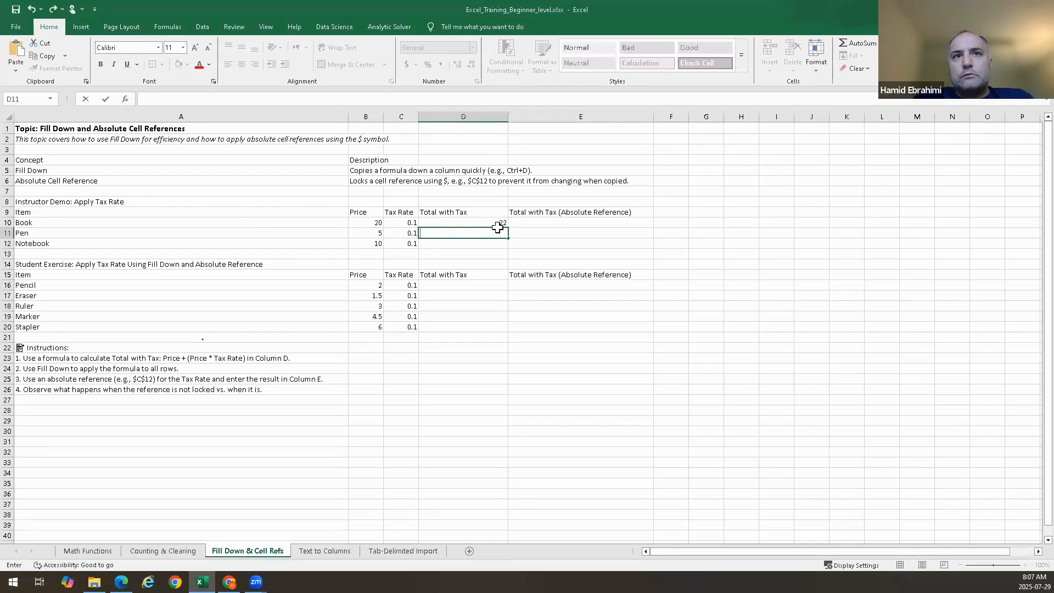
# Fill the D10 formula down through D12, then undo the fill
pyautogui.click(497, 224)
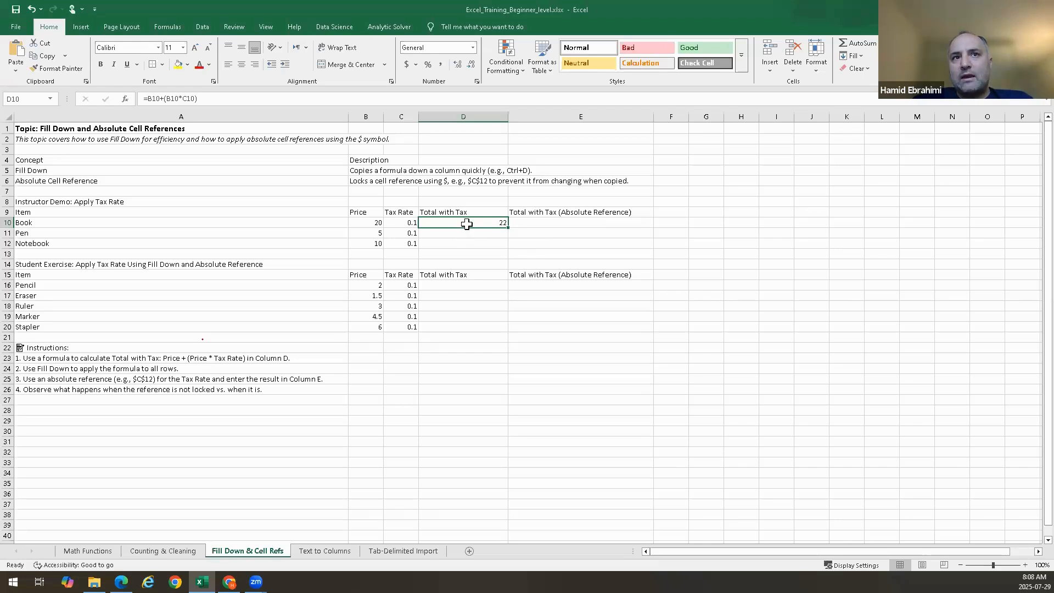
pyautogui.moveTo(467, 225)
pyautogui.mouseDown()
pyautogui.moveTo(468, 243)
pyautogui.moveTo(451, 224)
pyautogui.moveTo(449, 248)
pyautogui.mouseUp()
pyautogui.click(568, 245)
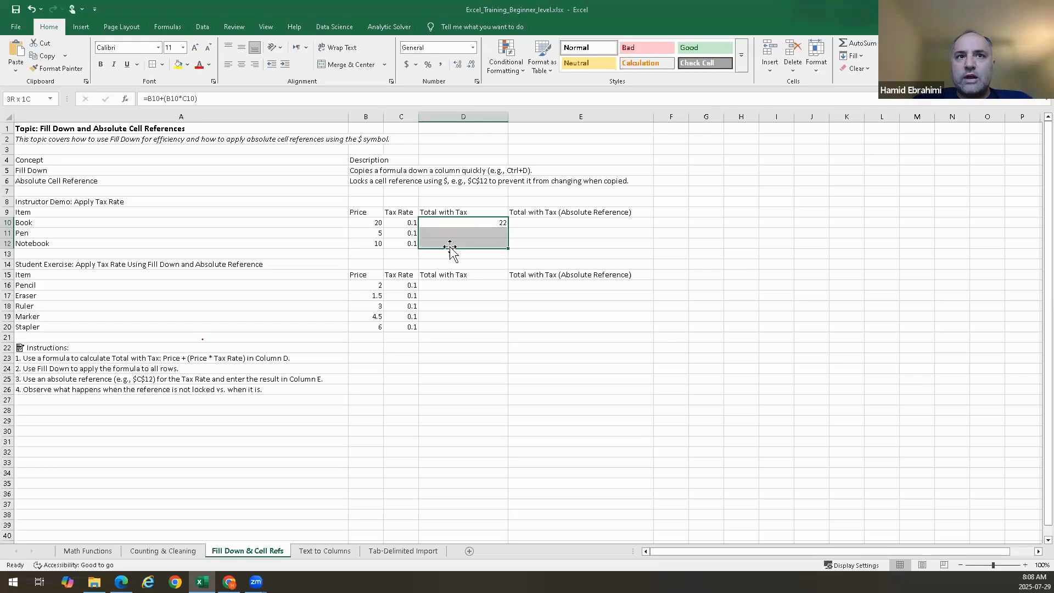
pyautogui.click(586, 244)
pyautogui.click(474, 222)
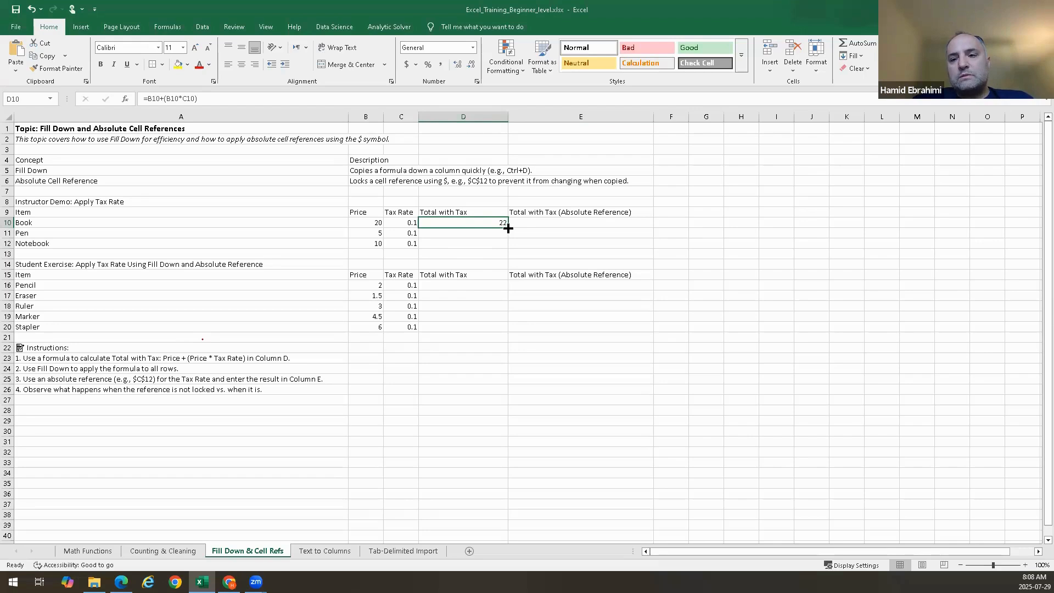
pyautogui.moveTo(508, 228); pyautogui.dragTo(507, 248)
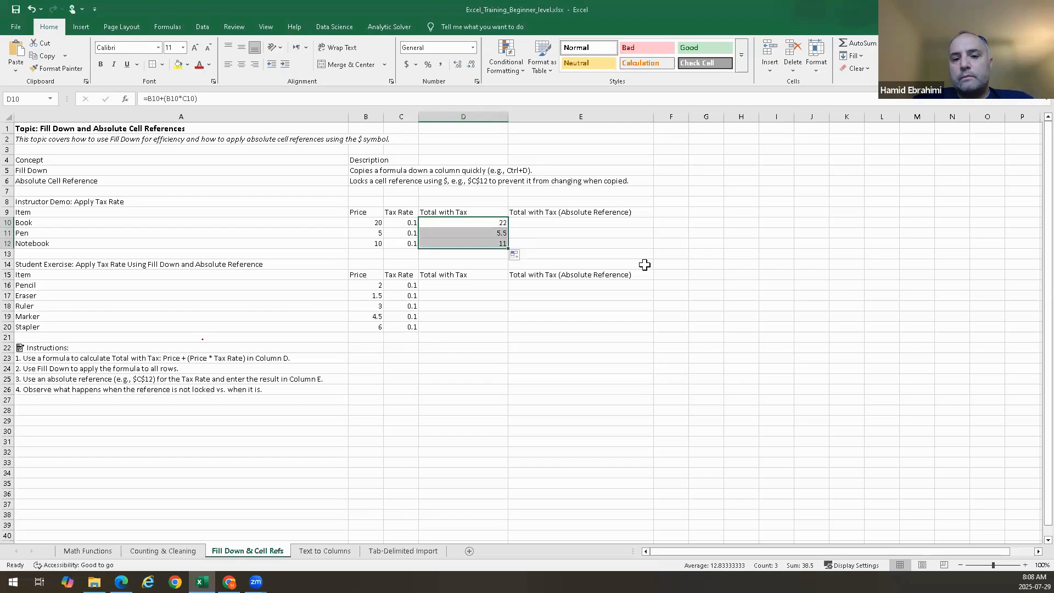
pyautogui.hotkey('ctrl', 'z')
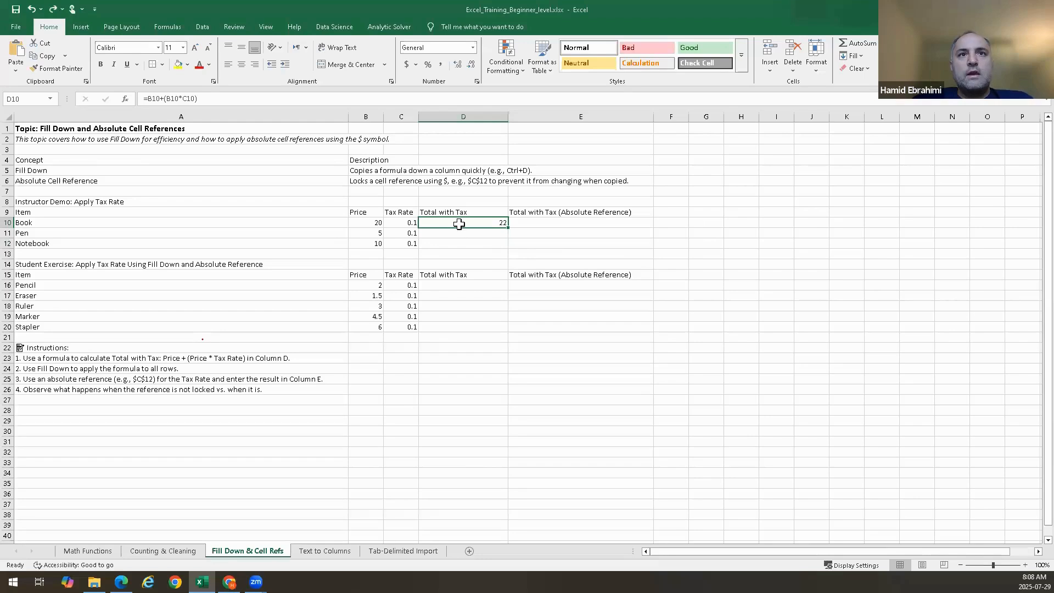
# Fill the D10 formula down through D12 with the fill handle
pyautogui.moveTo(464, 267); pyautogui.dragTo(461, 416)
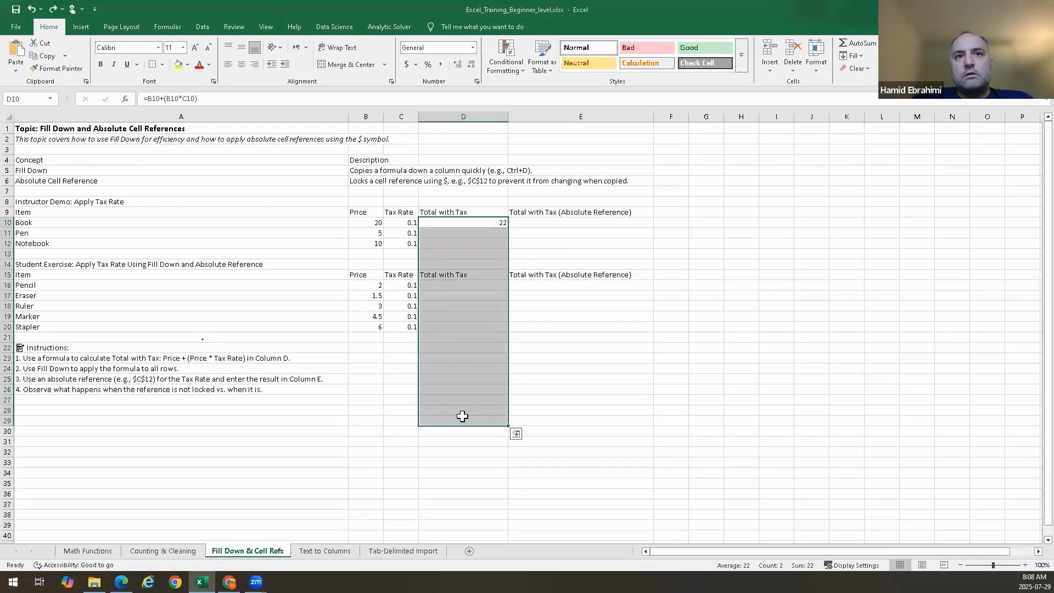
pyautogui.click(466, 252)
pyautogui.moveTo(464, 224); pyautogui.dragTo(467, 113)
pyautogui.click(463, 222)
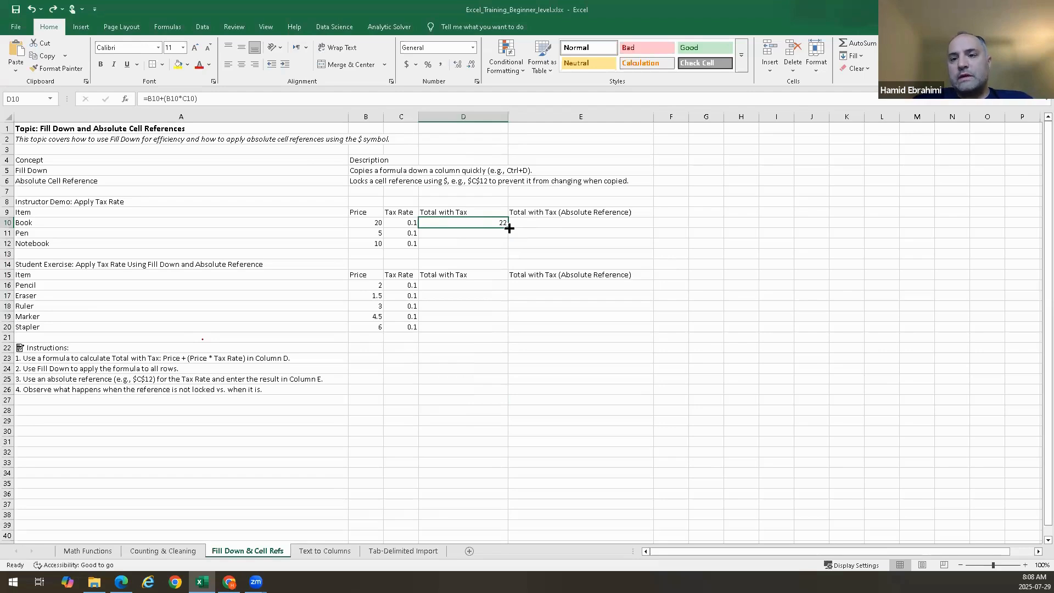
pyautogui.moveTo(509, 229); pyautogui.dragTo(510, 247)
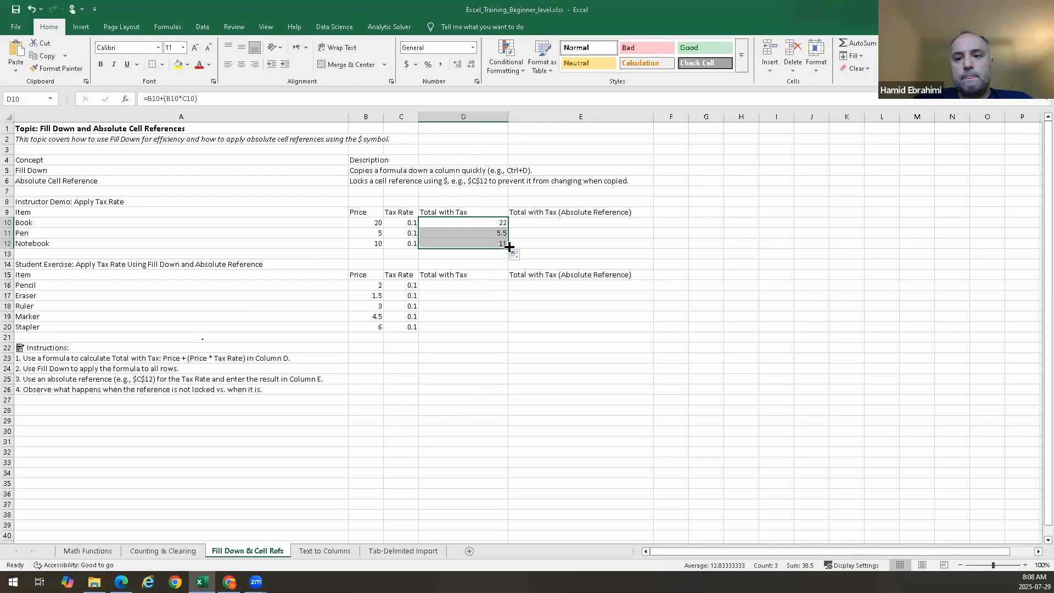
# Inspect the formulas in D10 and D11 to compare how their cell references changed
pyautogui.click(542, 234)
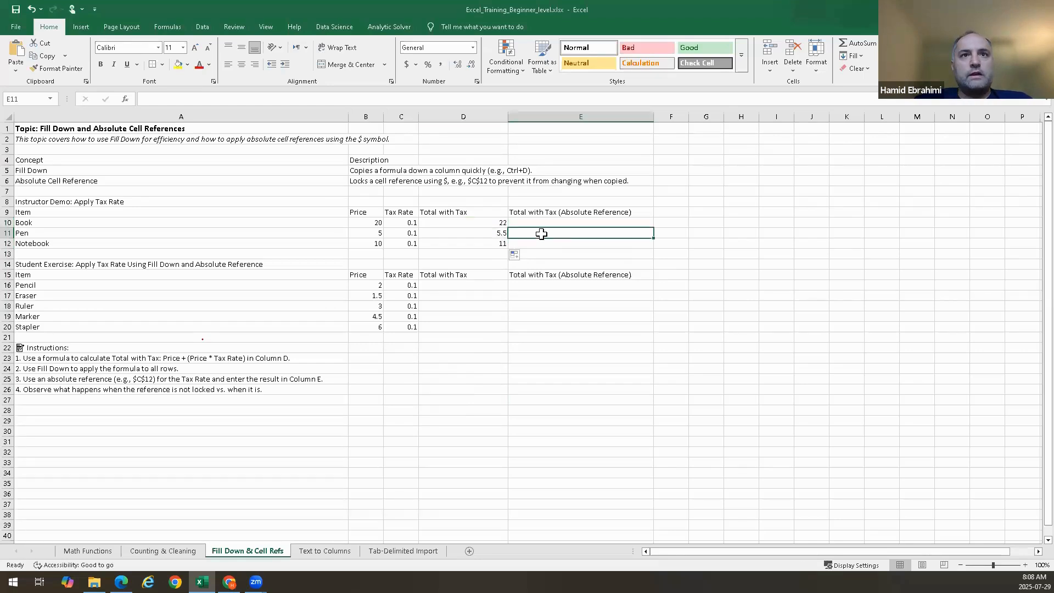
pyautogui.click(489, 224)
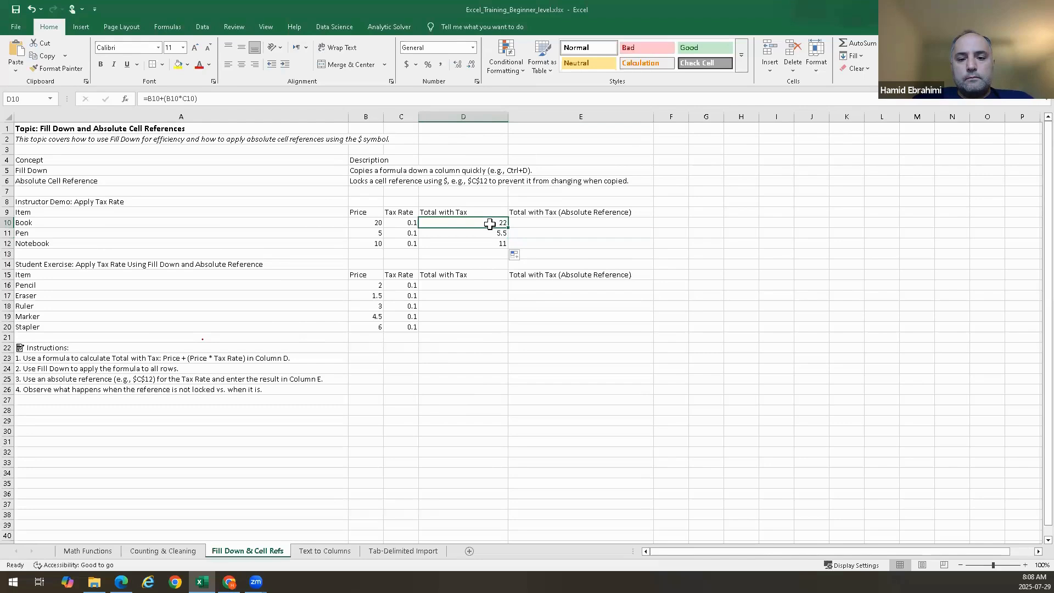
pyautogui.doubleClick(490, 224)
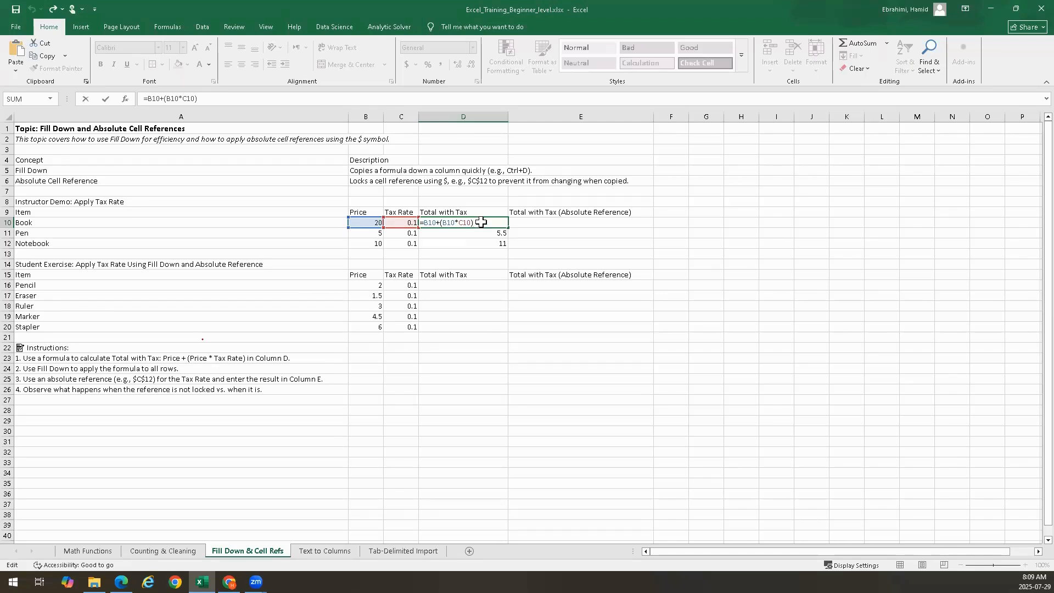
pyautogui.press('Return')
pyautogui.doubleClick(487, 232)
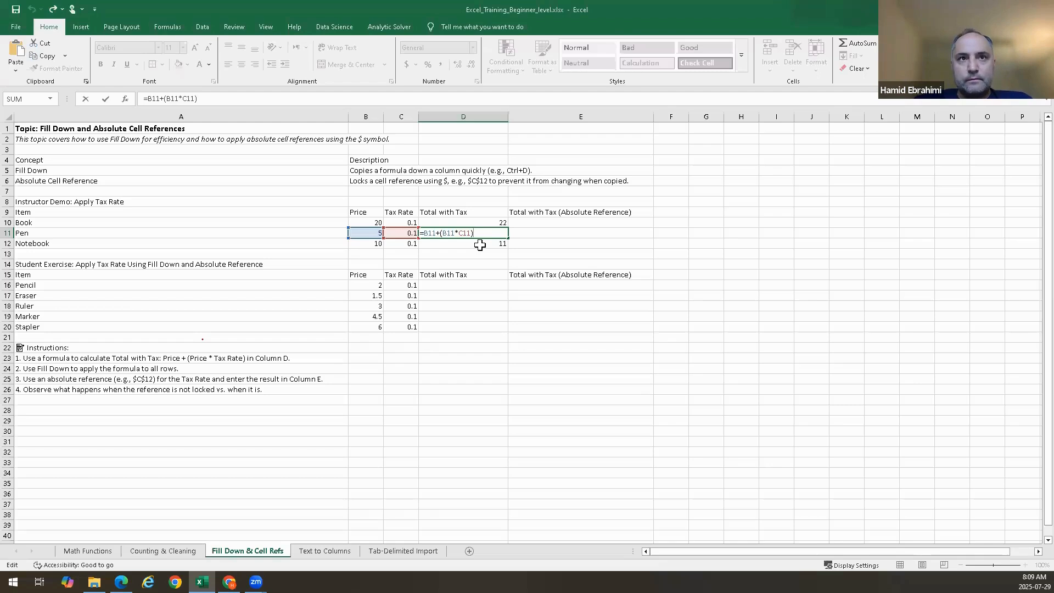
pyautogui.hotkey('ctrl', 'Return')
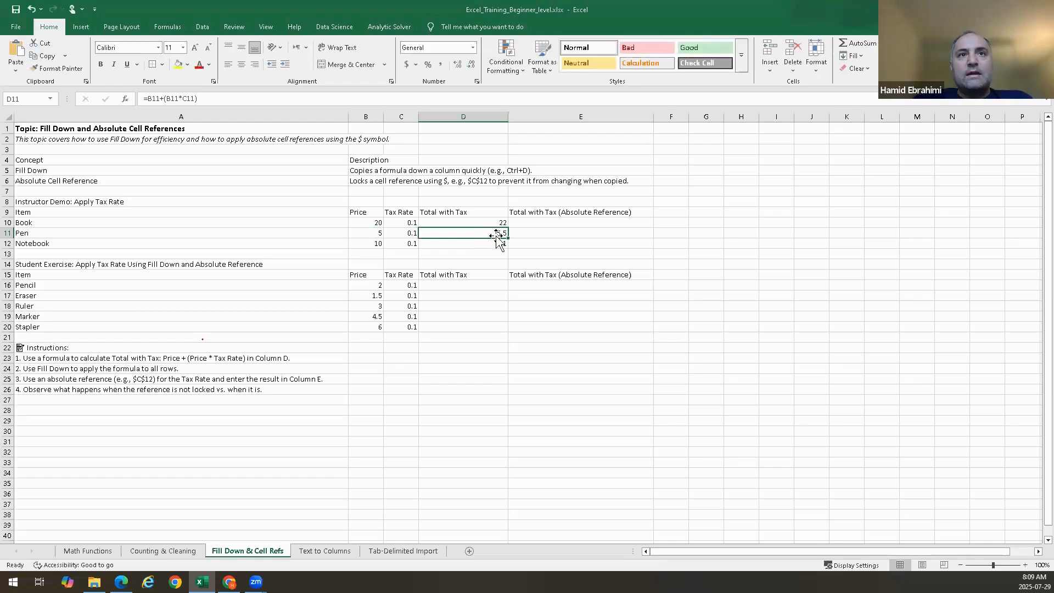
# Clear D11 and D12, then fill the D10 formula down through D12 again
pyautogui.keyDown('shift'); pyautogui.click(493, 248); pyautogui.keyUp('shift')
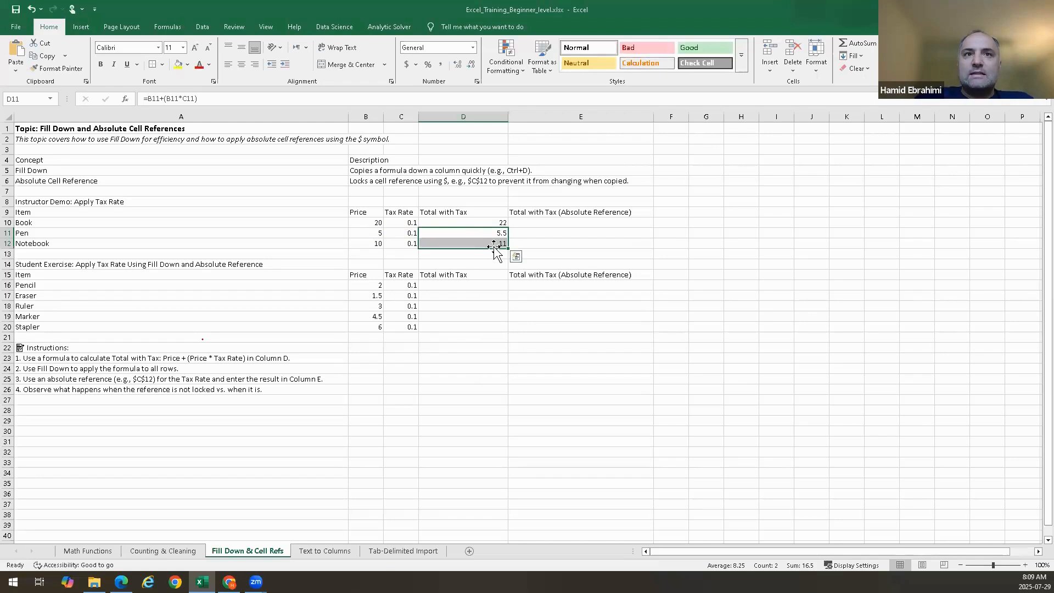
pyautogui.press('Delete')
pyautogui.click(472, 220)
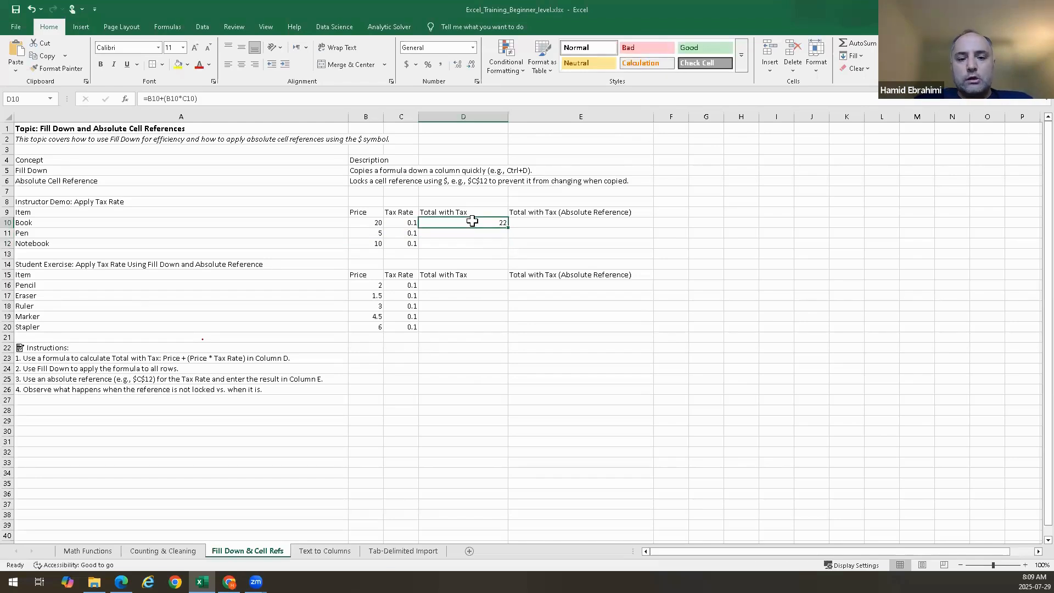
pyautogui.moveTo(472, 221); pyautogui.dragTo(474, 245)
pyautogui.click(471, 224)
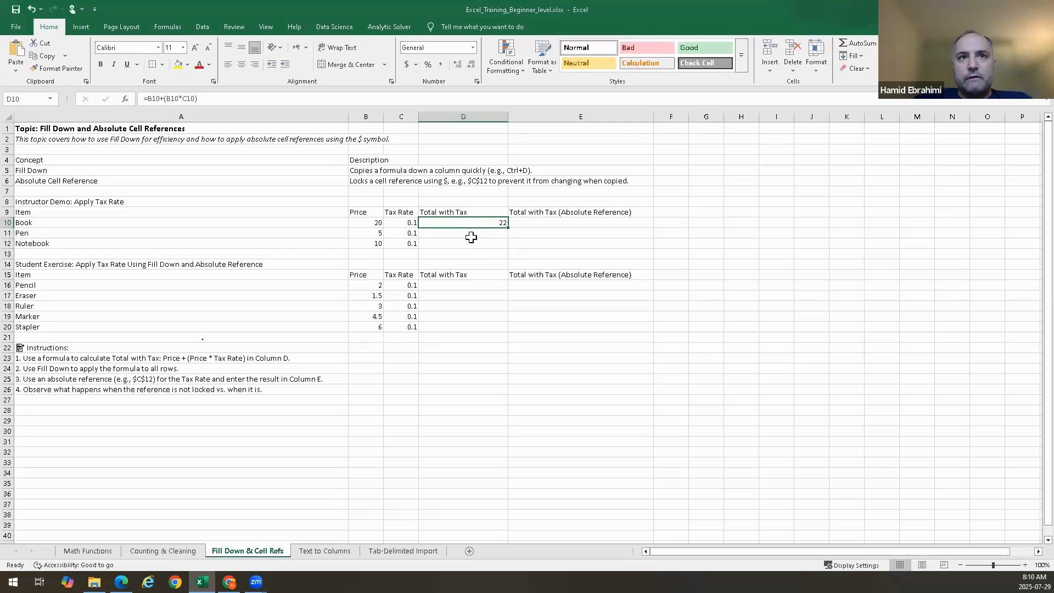
pyautogui.keyDown('shift'); pyautogui.click(471, 245); pyautogui.keyUp('shift')
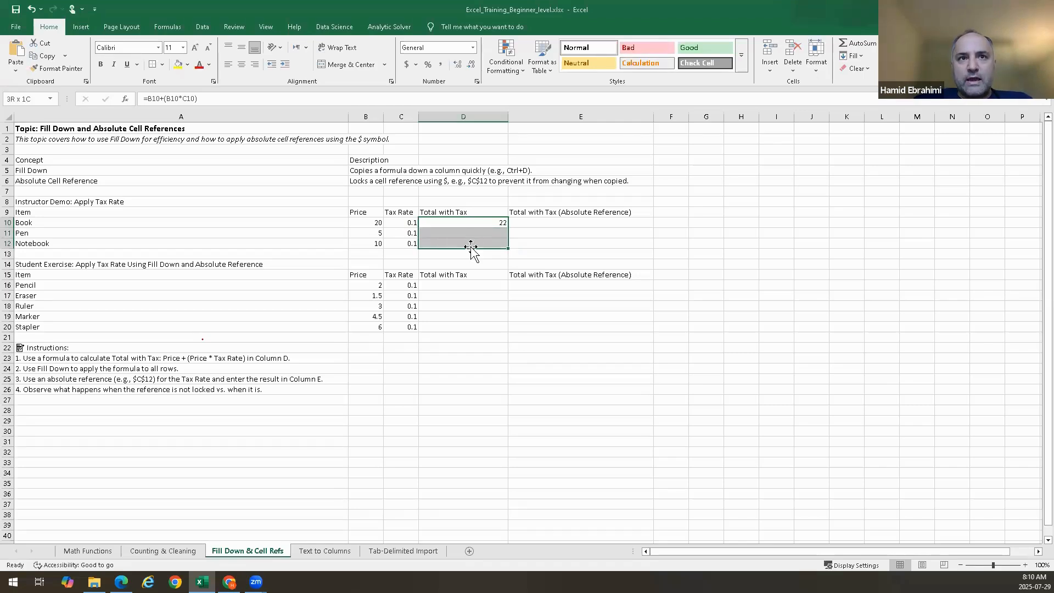
pyautogui.click(588, 234)
pyautogui.click(494, 222)
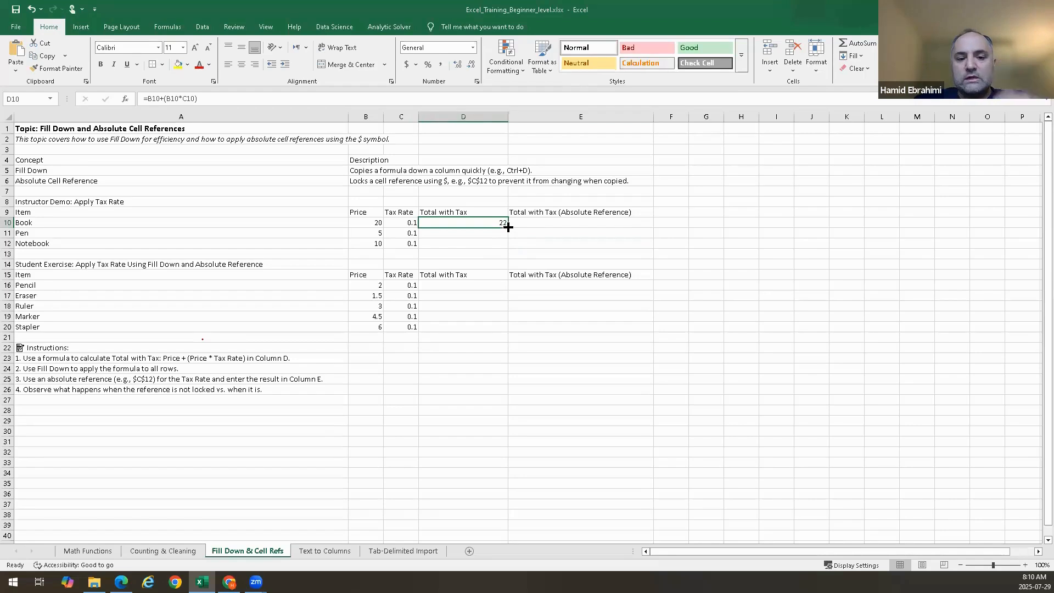
pyautogui.moveTo(507, 227); pyautogui.dragTo(506, 249)
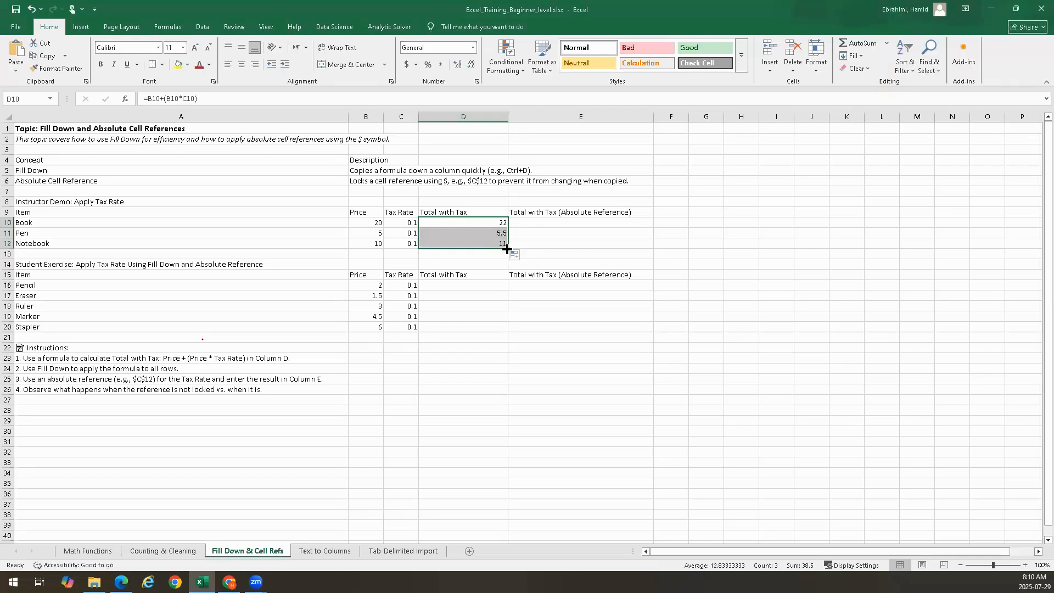
pyautogui.click(481, 233)
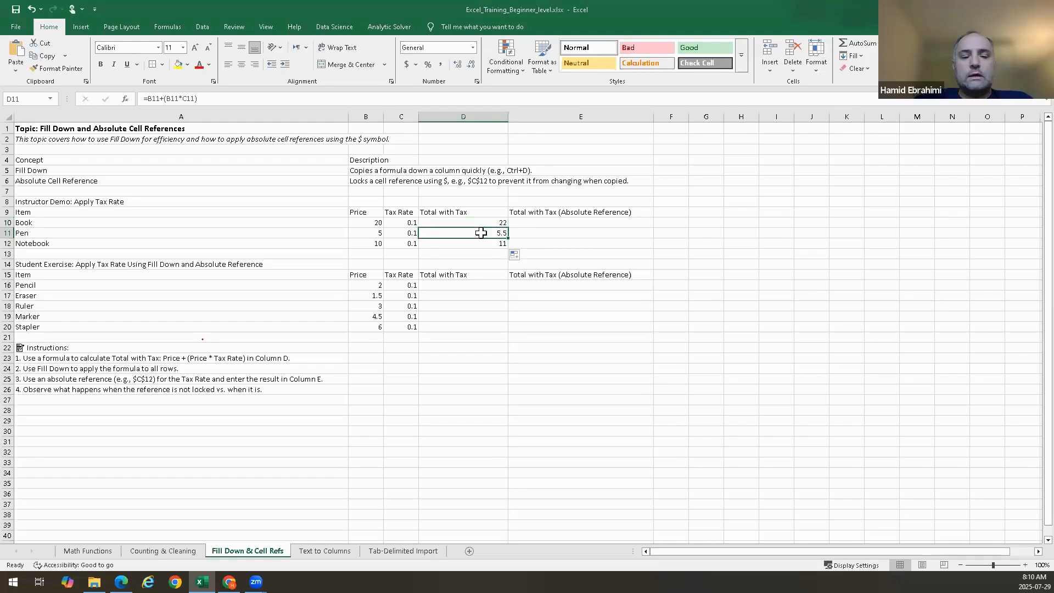
# Repeat clearing D11:D12 and refilling them from the D10 formula with the fill handle, twice more
pyautogui.hotkey('shift', 'Down')
pyautogui.hotkey('shift', 'Down')
pyautogui.hotkey('shift', 'Up')
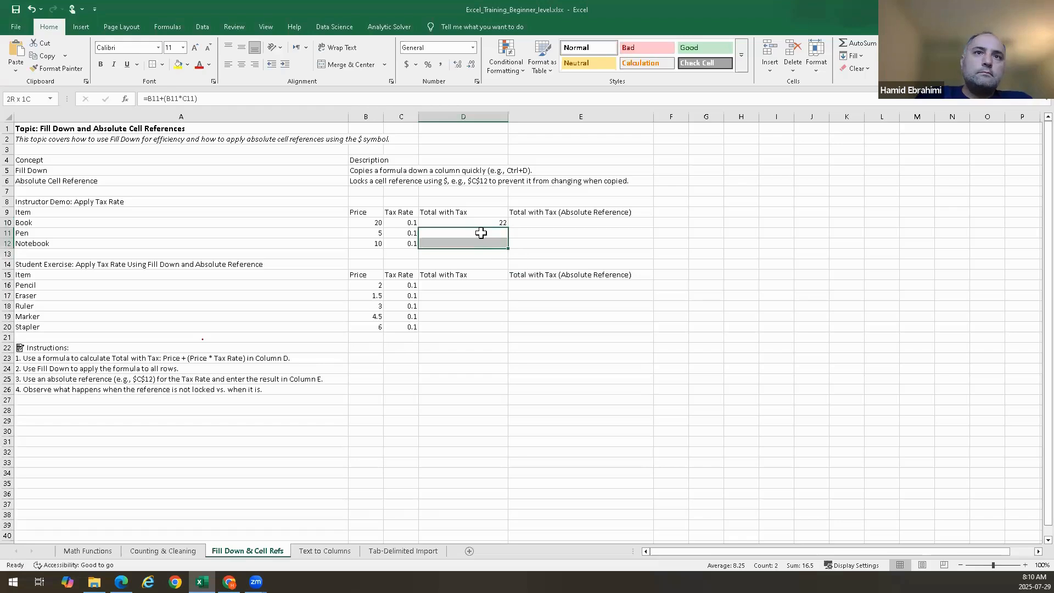
pyautogui.press('Delete')
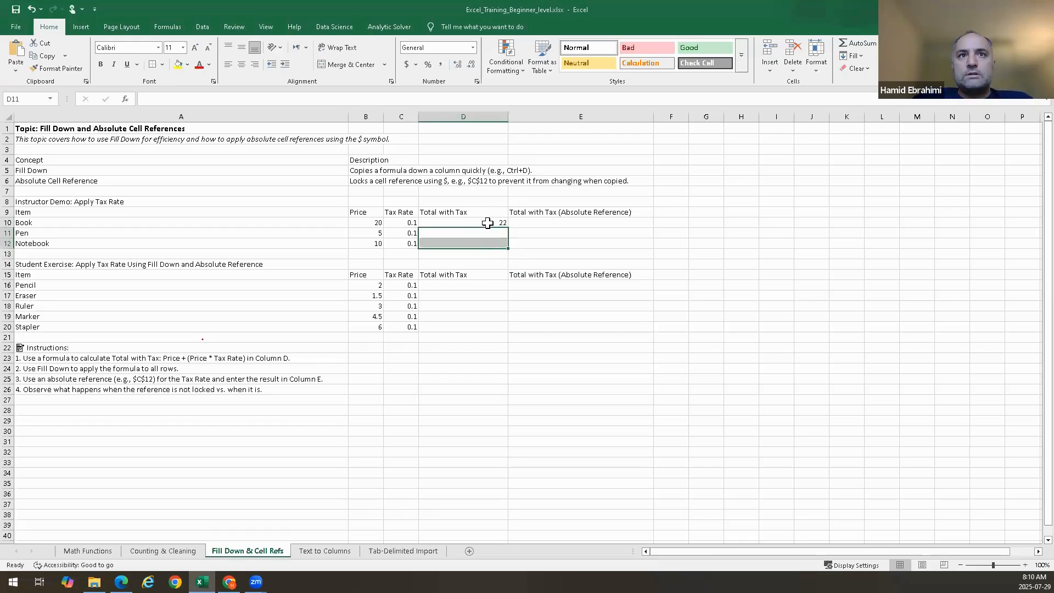
pyautogui.click(487, 223)
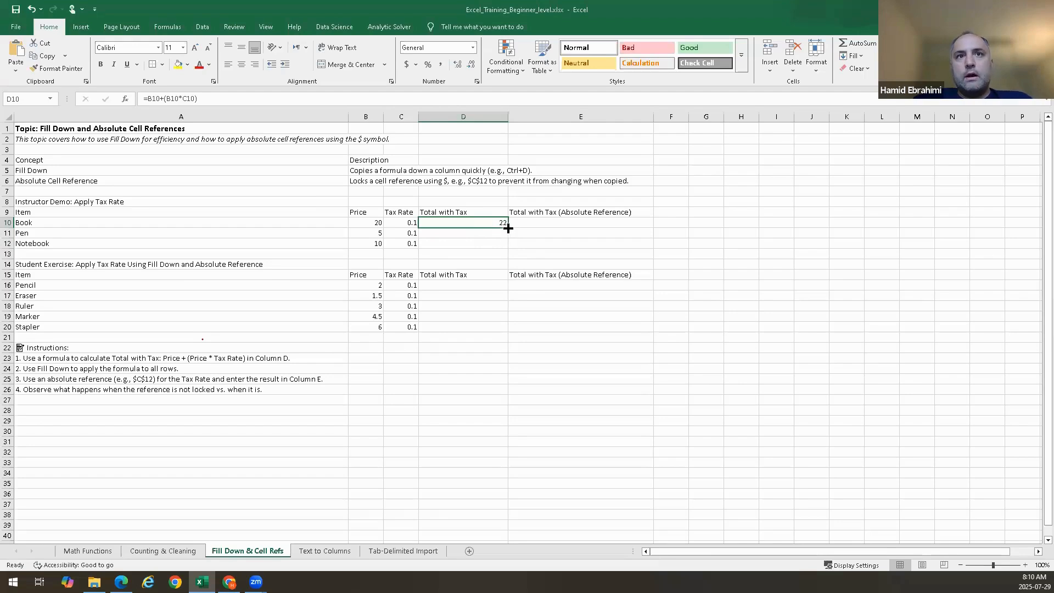
pyautogui.moveTo(508, 228); pyautogui.dragTo(508, 247)
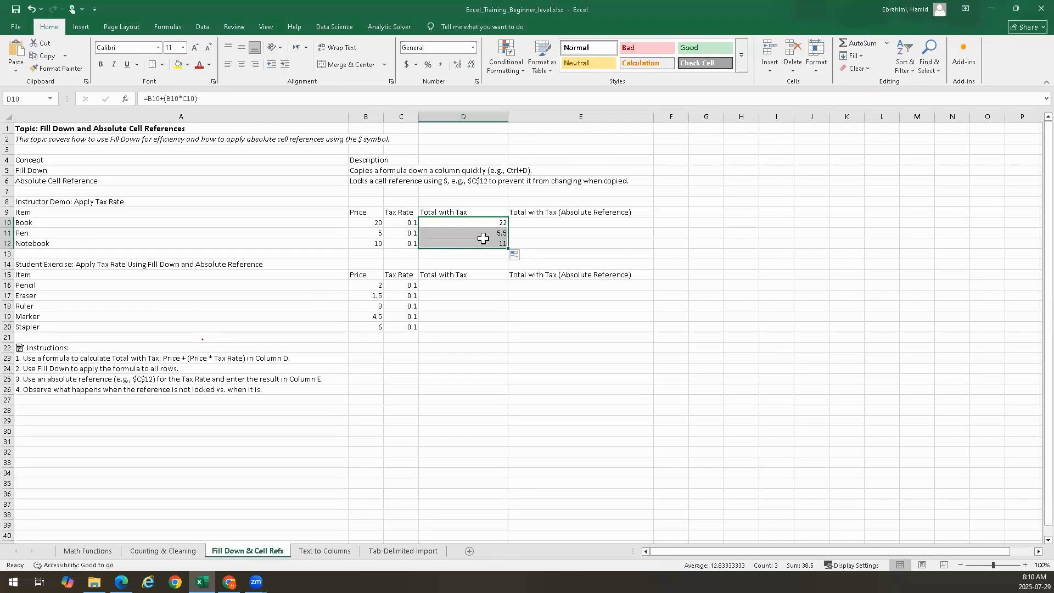
pyautogui.click(490, 235)
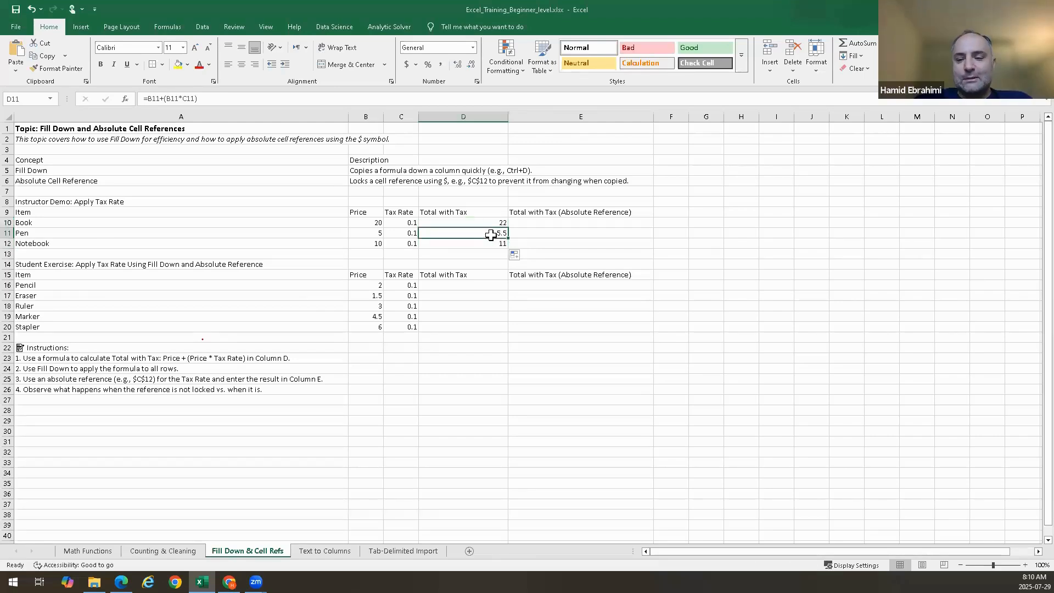
pyautogui.moveTo(490, 235); pyautogui.dragTo(490, 243)
pyautogui.press('Delete')
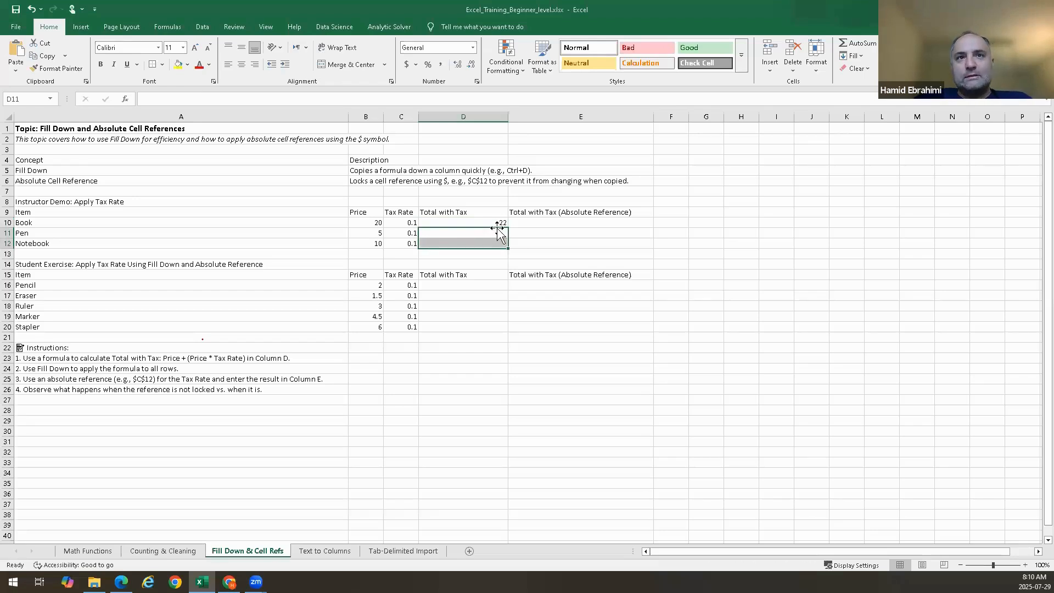
pyautogui.click(496, 224)
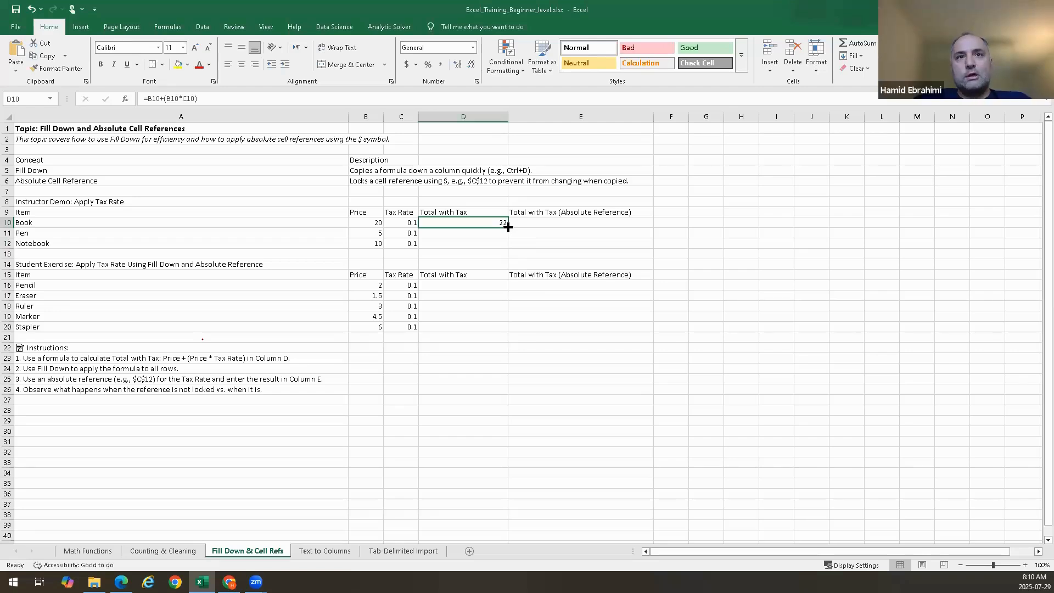
pyautogui.moveTo(508, 227); pyautogui.dragTo(508, 248)
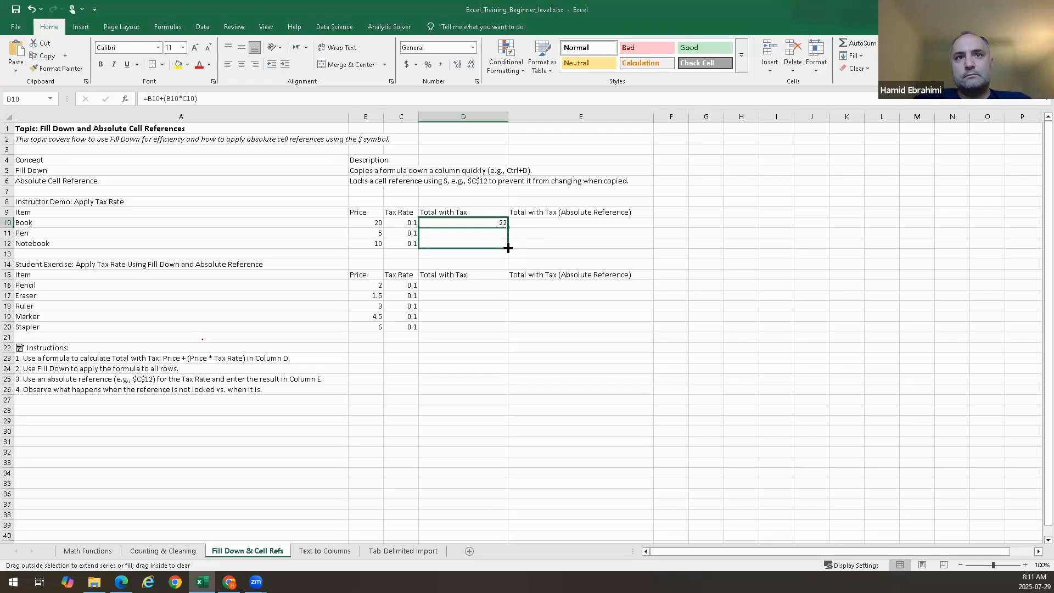
pyautogui.moveTo(508, 248); pyautogui.dragTo(508, 248)
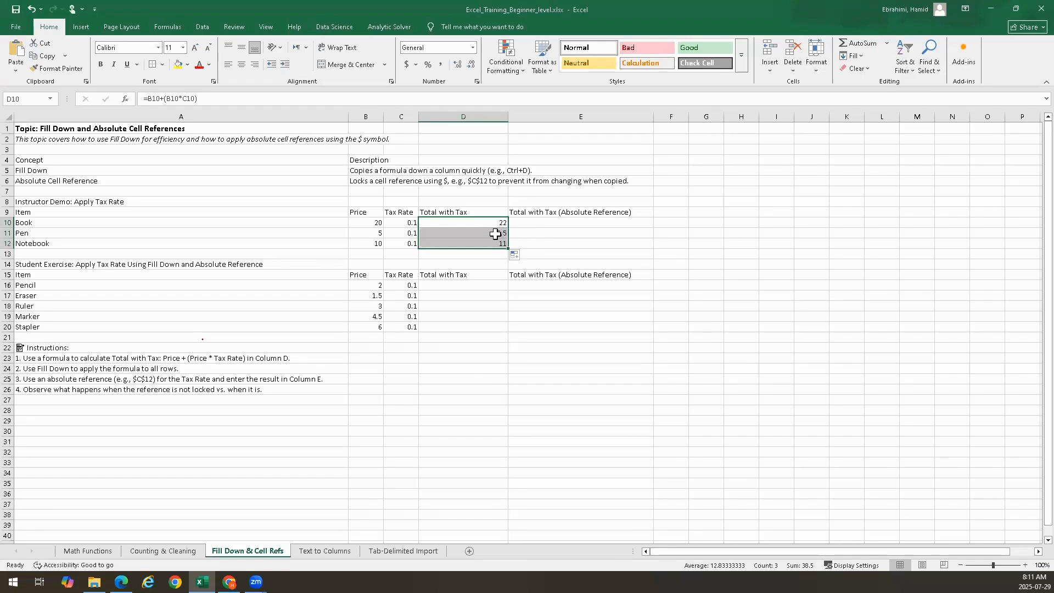
# Open the formulas in D11 and D10 to compare their cell references
pyautogui.doubleClick(495, 234)
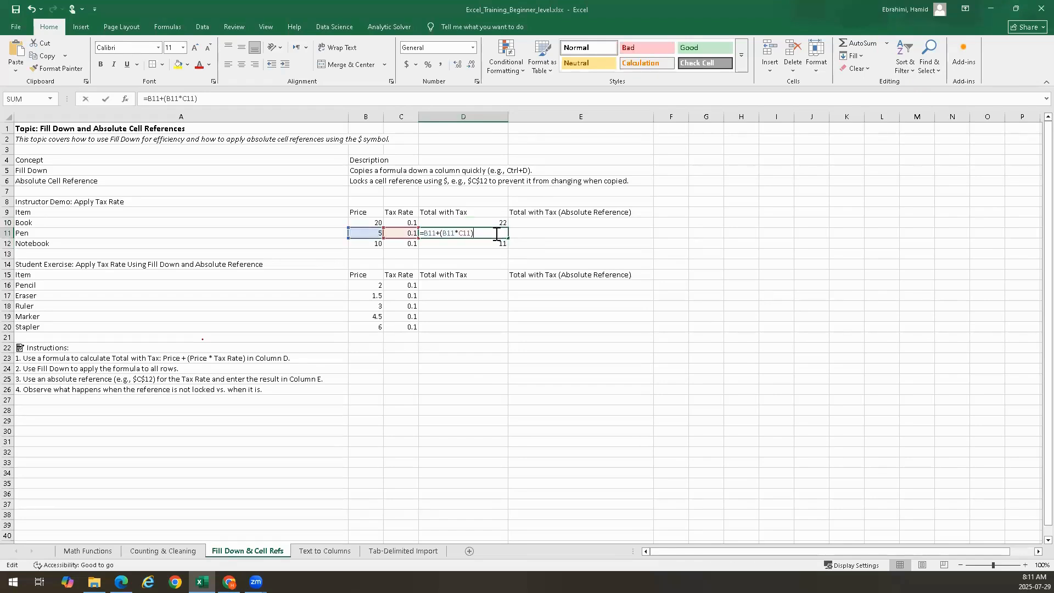
pyautogui.press('Escape')
pyautogui.doubleClick(499, 222)
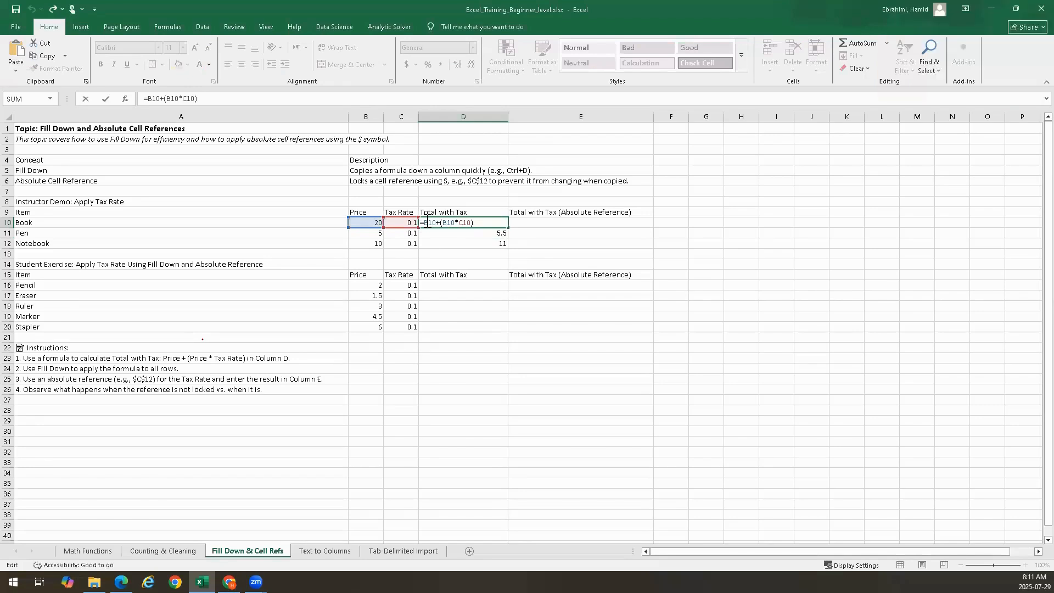
pyautogui.press('Escape')
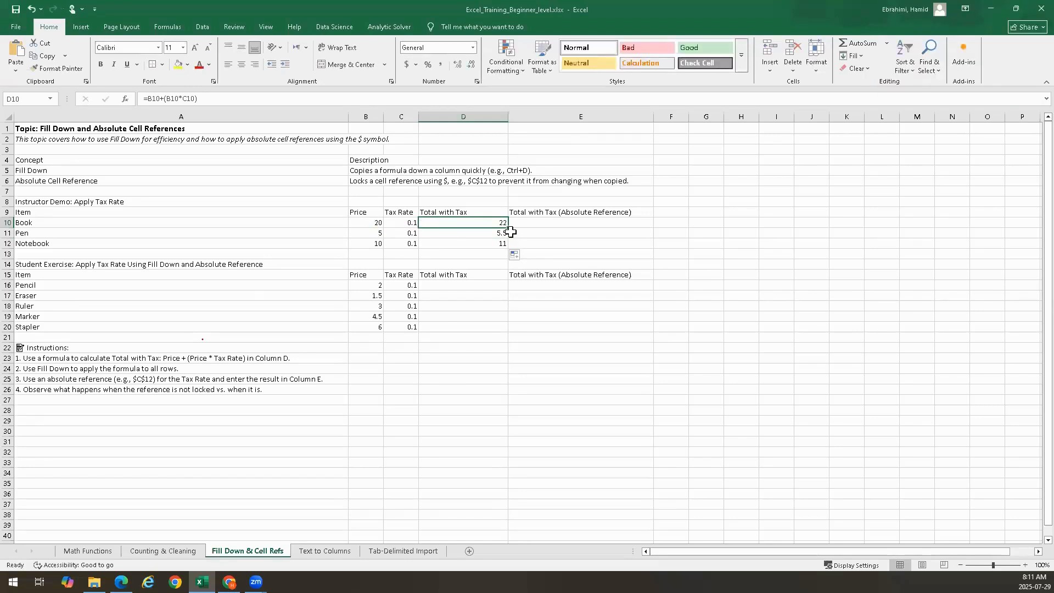
# Clear D10:D12, enter the constant 22 in D10 and fill it down through D12
pyautogui.hotkey('shift', 'Down')
pyautogui.hotkey('shift', 'Down')
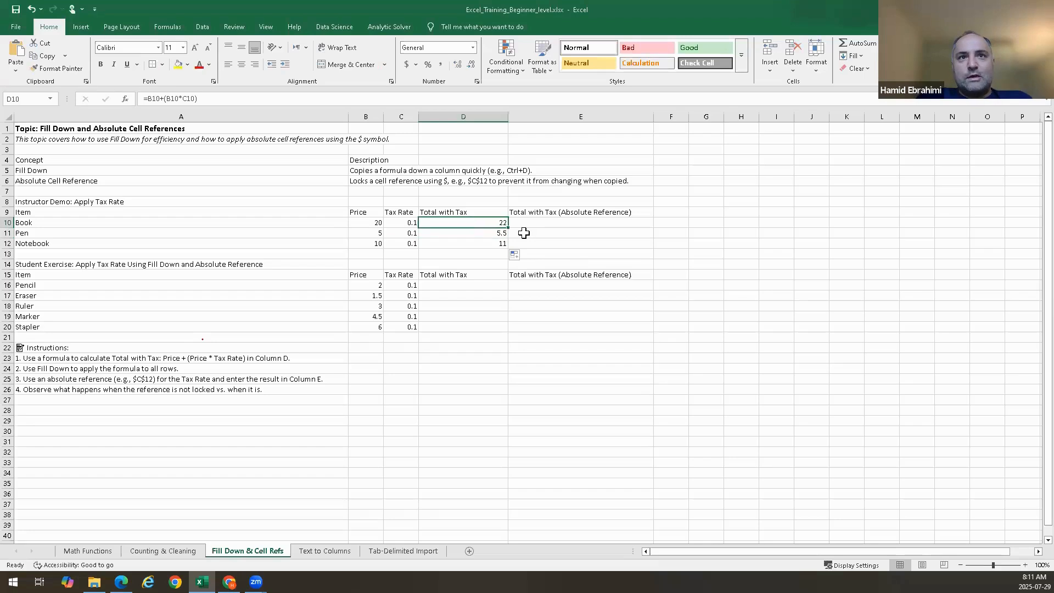
pyautogui.press('Up')
pyautogui.press('Down')
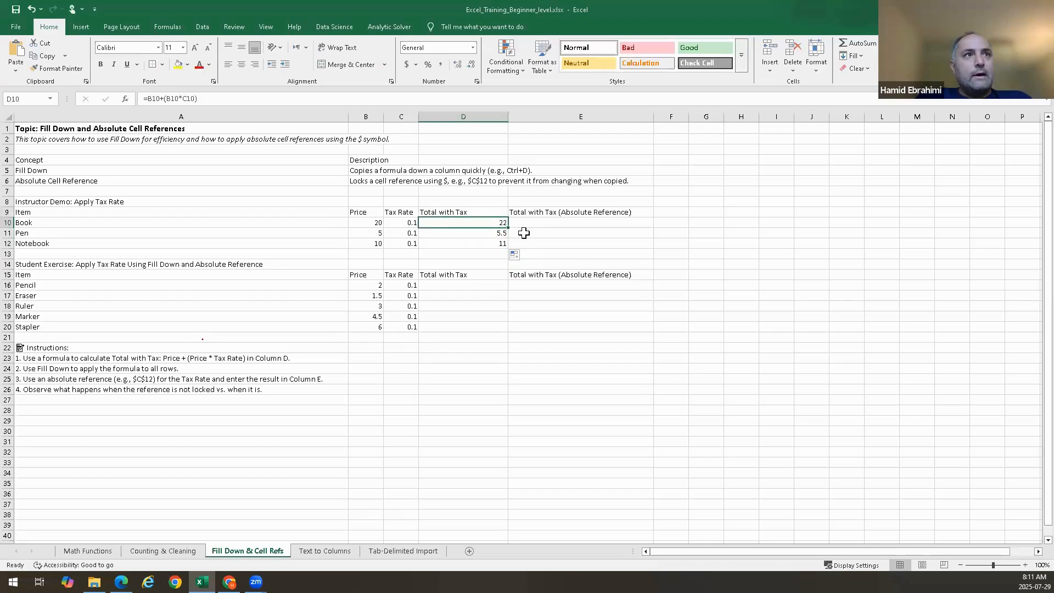
pyautogui.hotkey('shift', 'Down')
pyautogui.hotkey('shift', 'Up')
pyautogui.hotkey('shift', 'Down')
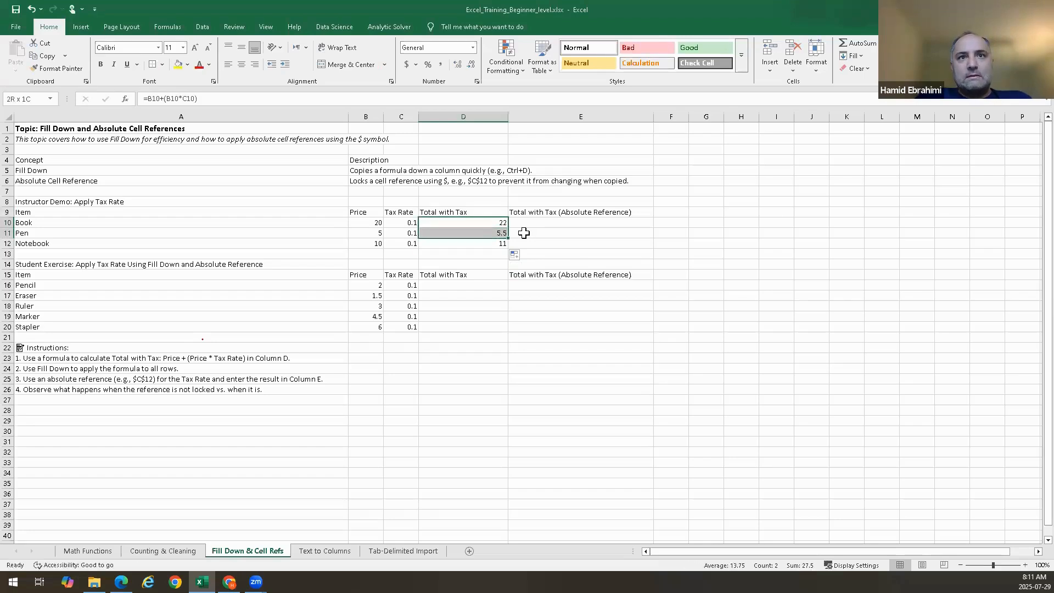
pyautogui.hotkey('shift', 'Down')
pyautogui.press('Delete')
pyautogui.write('22')
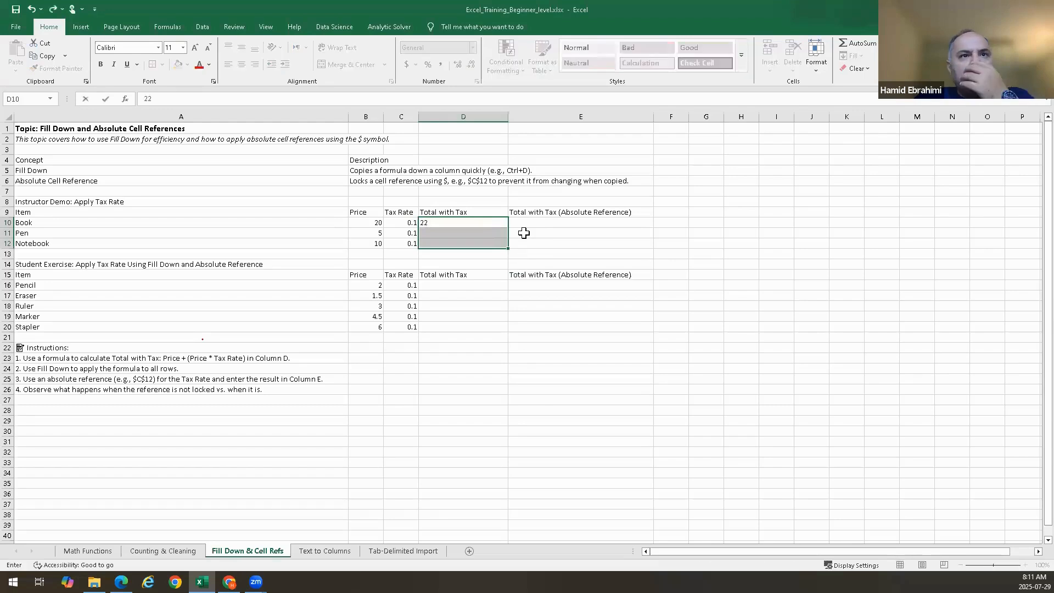
pyautogui.press('Return')
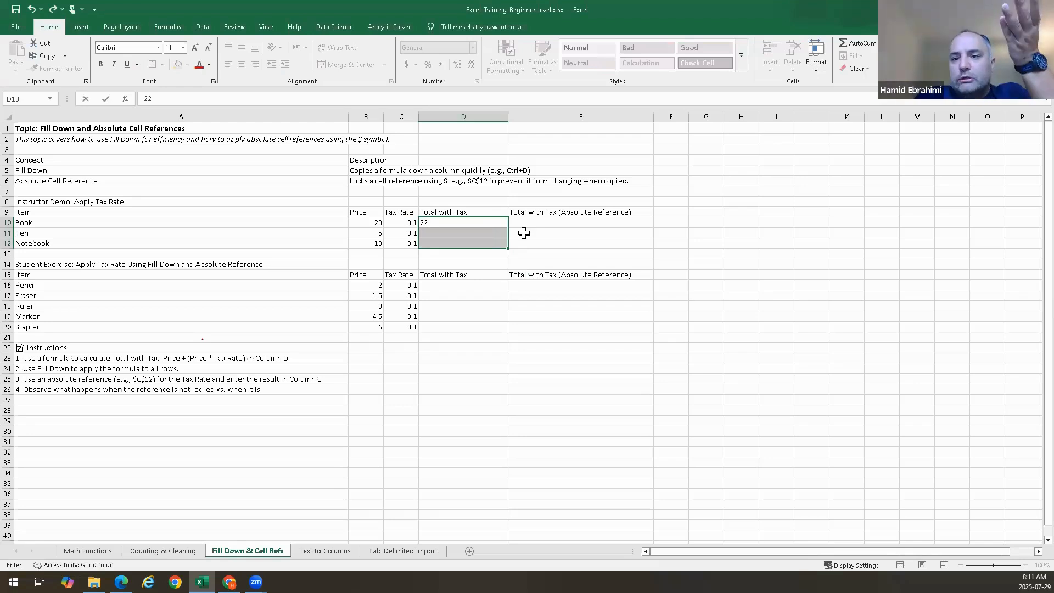
pyautogui.click(523, 231)
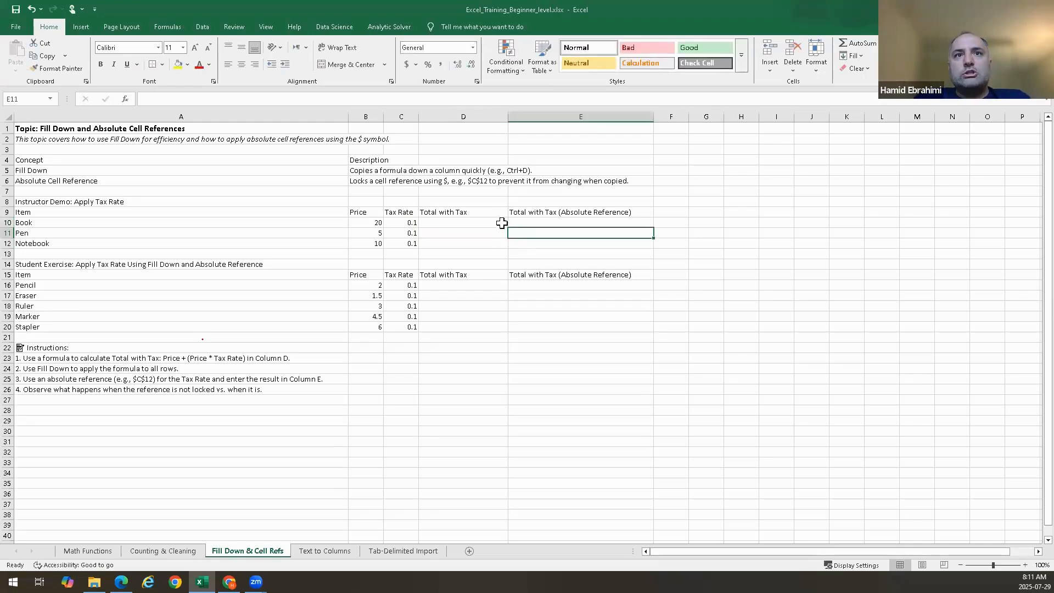
pyautogui.click(501, 223)
pyautogui.moveTo(507, 227); pyautogui.dragTo(506, 250)
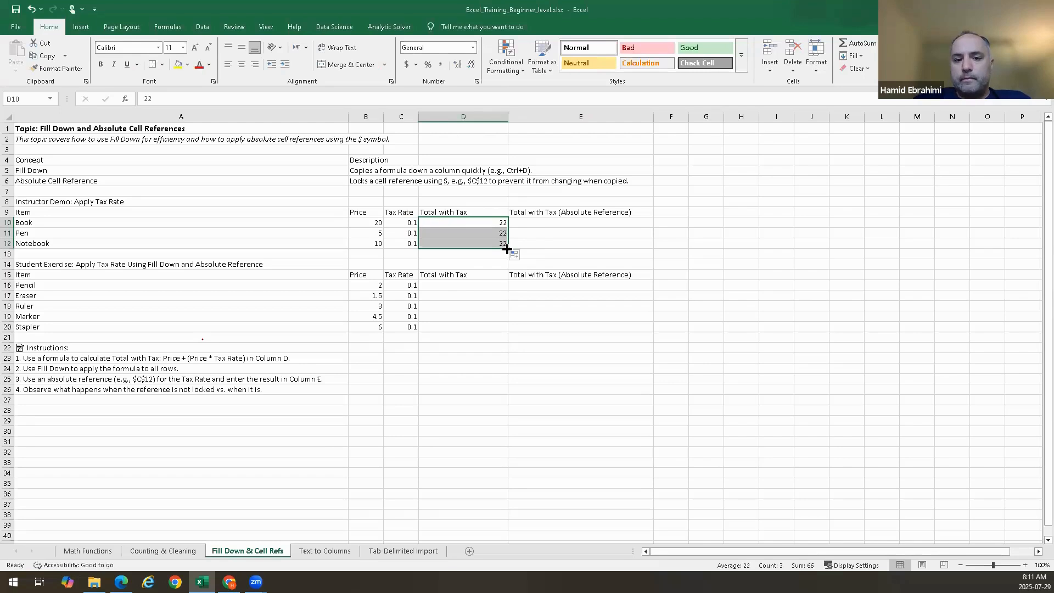
# Replace D10's value with the formula =B10+(B10*C10) and fill it down through D12
pyautogui.click(540, 244)
pyautogui.click(493, 221)
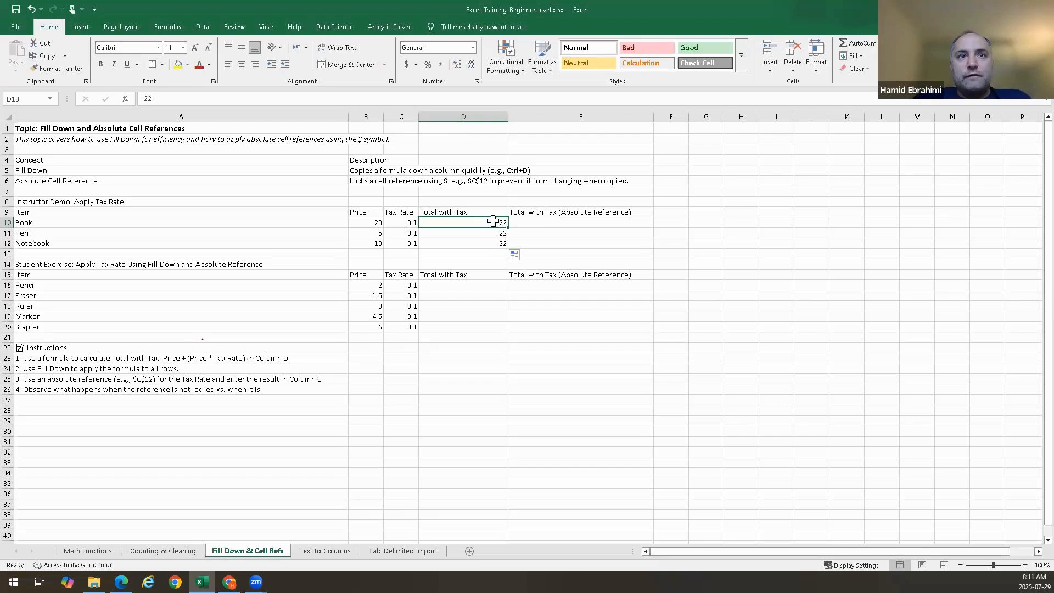
pyautogui.doubleClick(494, 222)
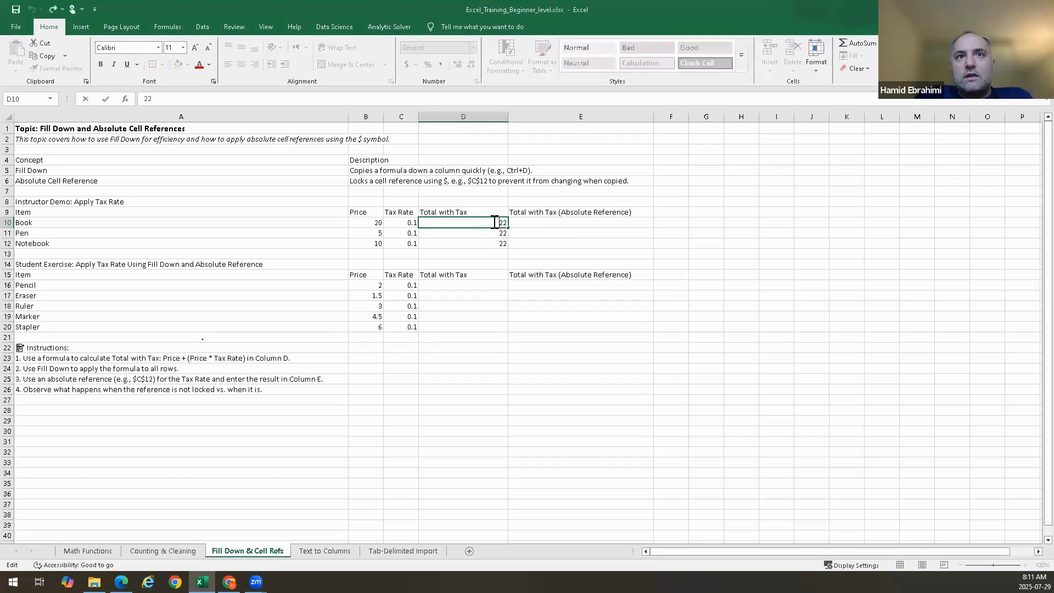
pyautogui.press('BackSpace')
pyautogui.press('BackSpace')
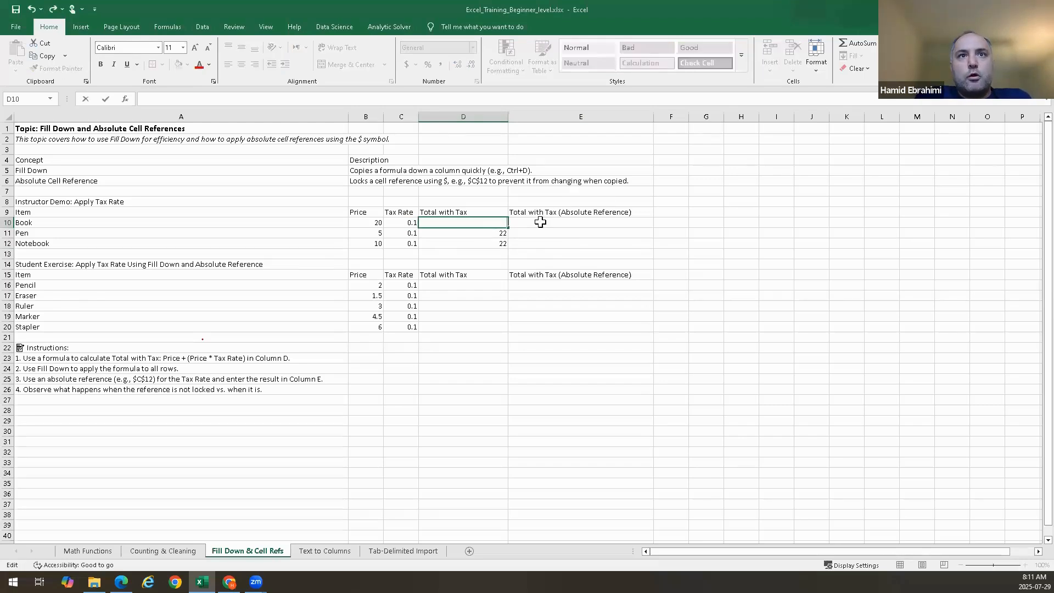
pyautogui.press('Escape')
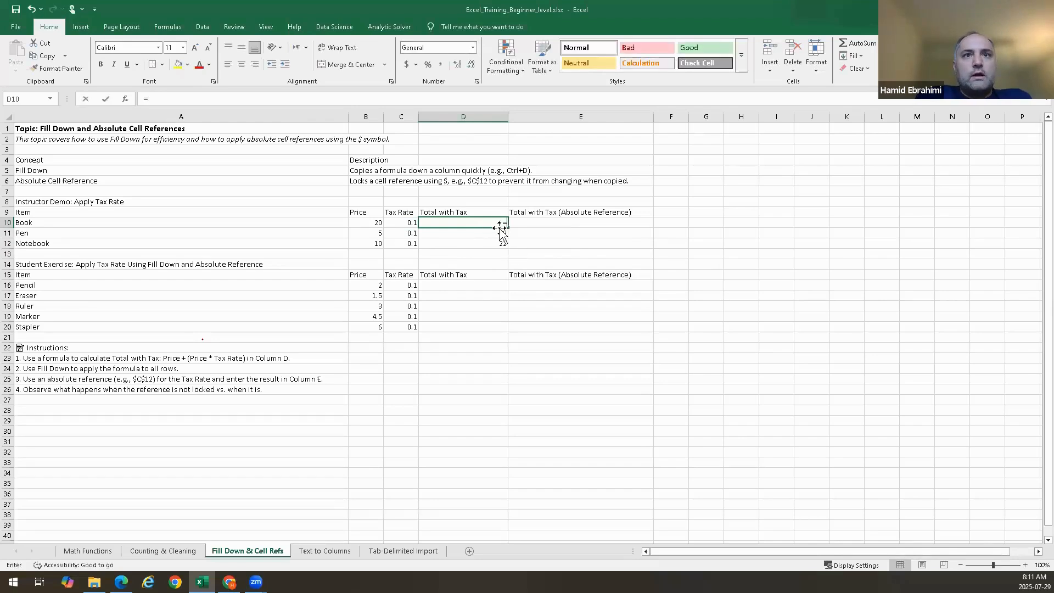
pyautogui.write('=')
pyautogui.click(370, 222)
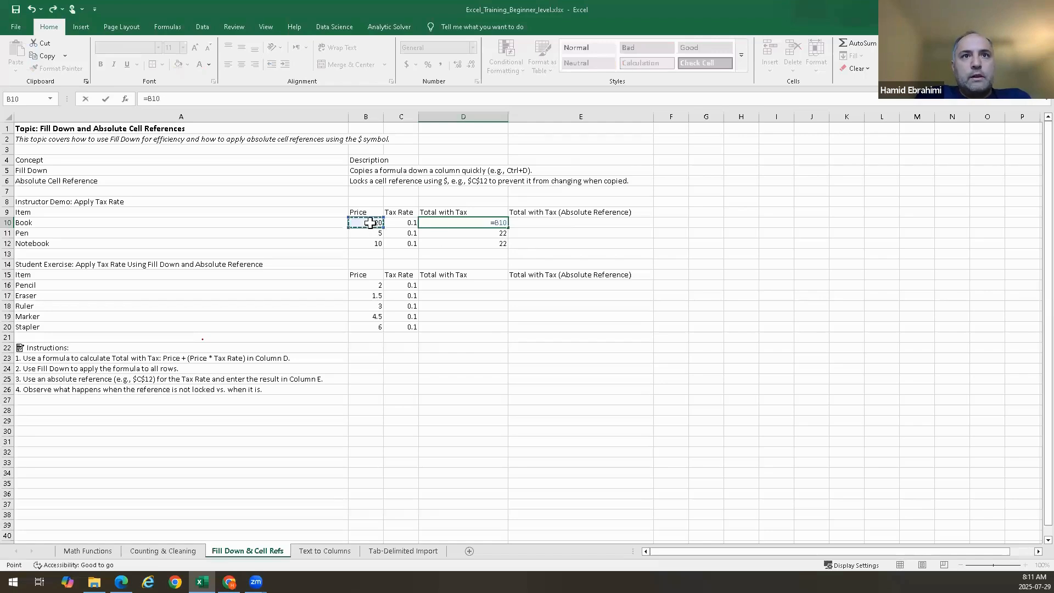
pyautogui.write('+(')
pyautogui.click(369, 222)
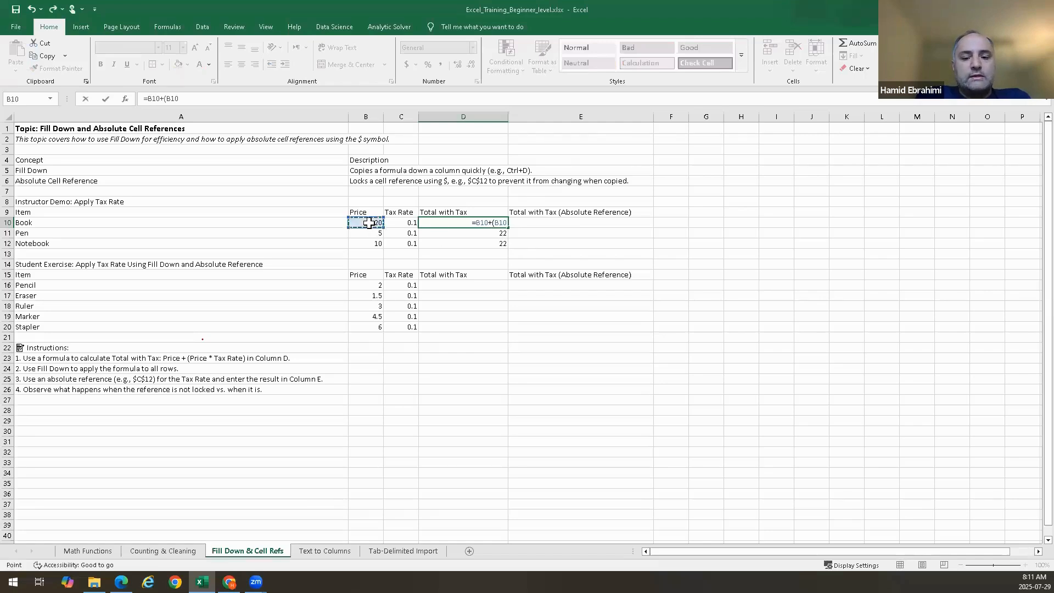
pyautogui.write('*')
pyautogui.click(392, 222)
pyautogui.write(')')
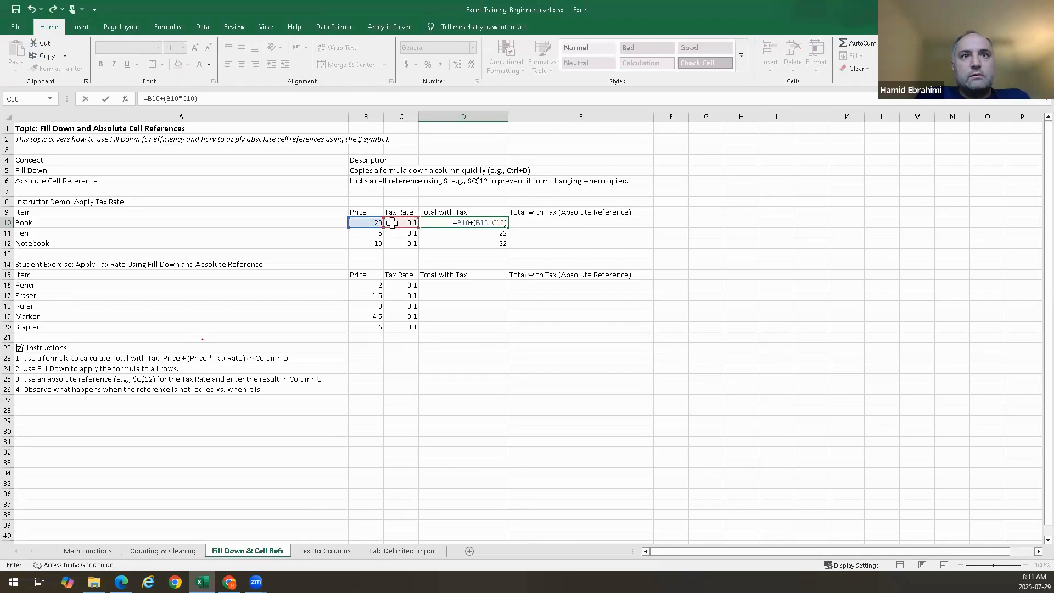
pyautogui.click(487, 223)
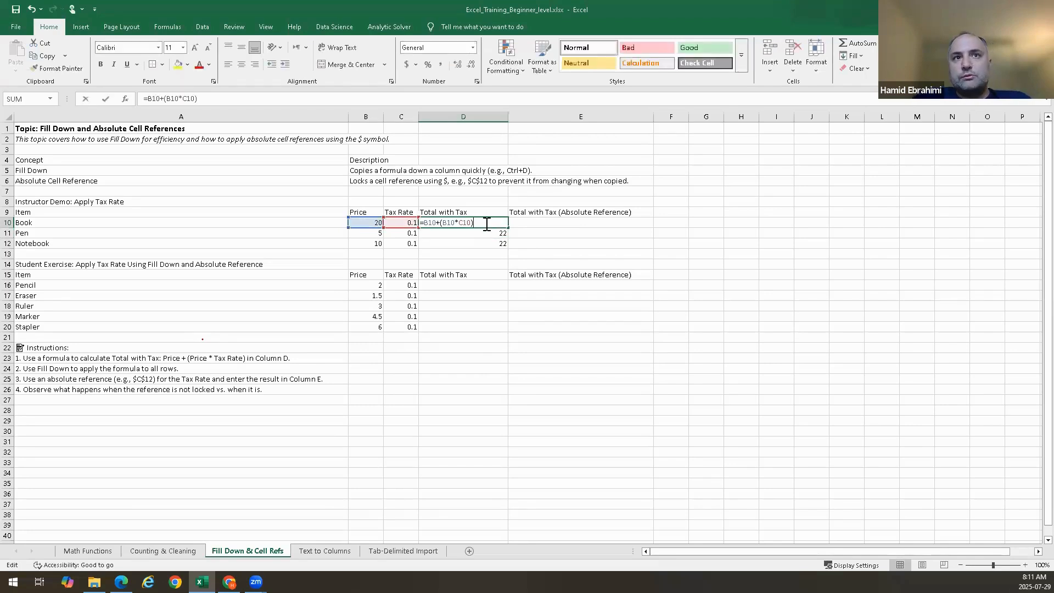
pyautogui.hotkey('ctrl', 'Return')
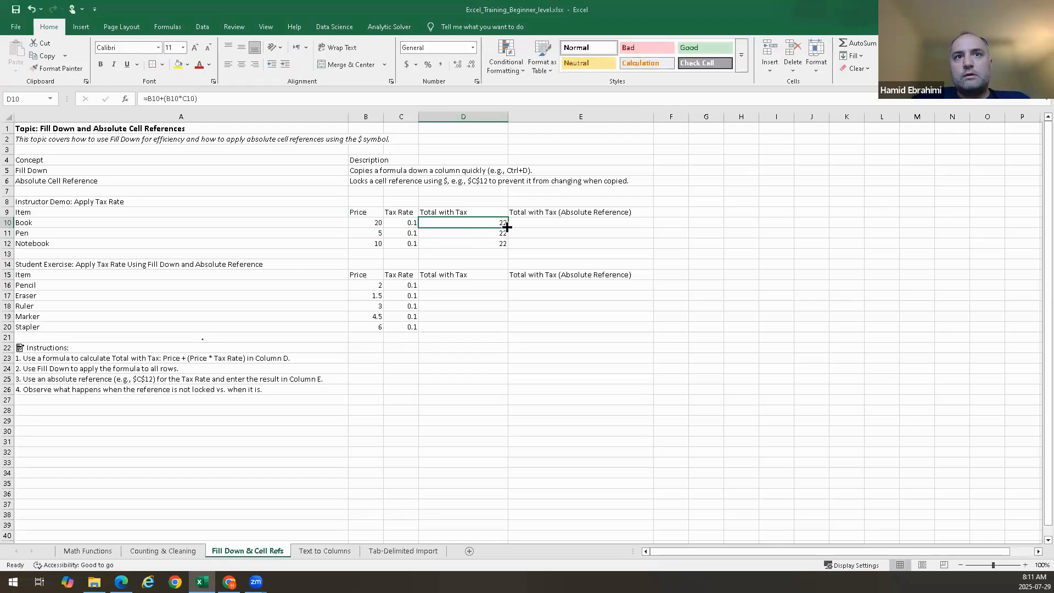
pyautogui.moveTo(507, 227); pyautogui.dragTo(506, 252)
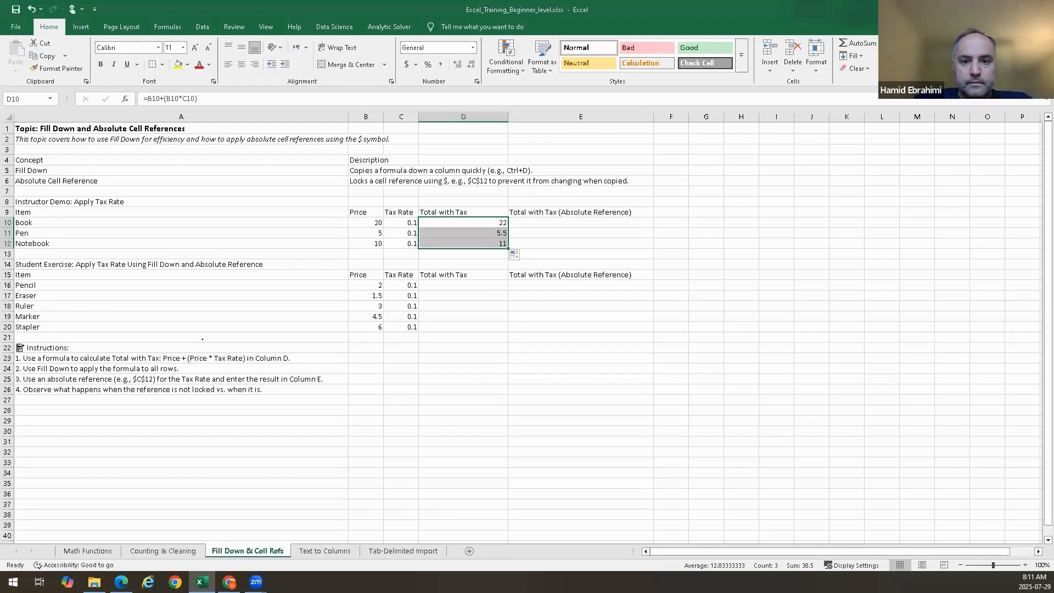
# Clear D11 and D12, then select the range D10:D12
pyautogui.click(486, 233)
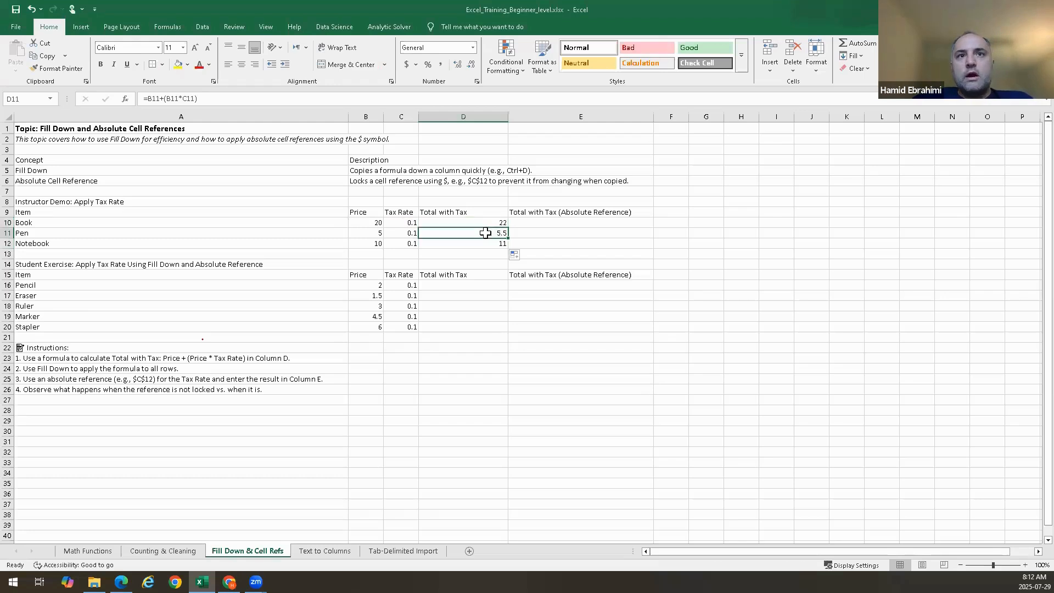
pyautogui.hotkey('shift', 'Down')
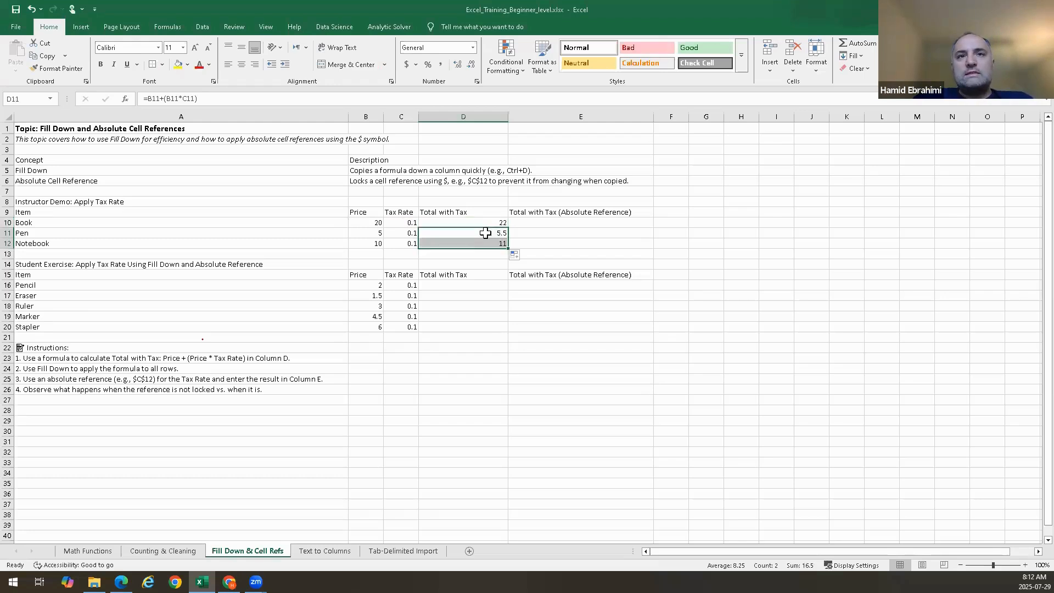
pyautogui.press('Delete')
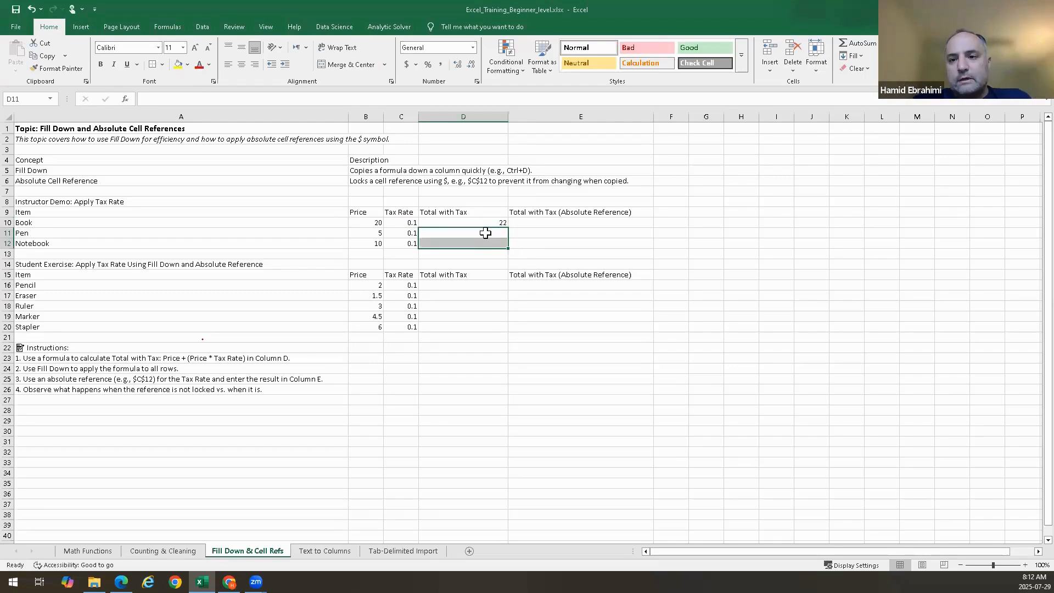
pyautogui.click(489, 222)
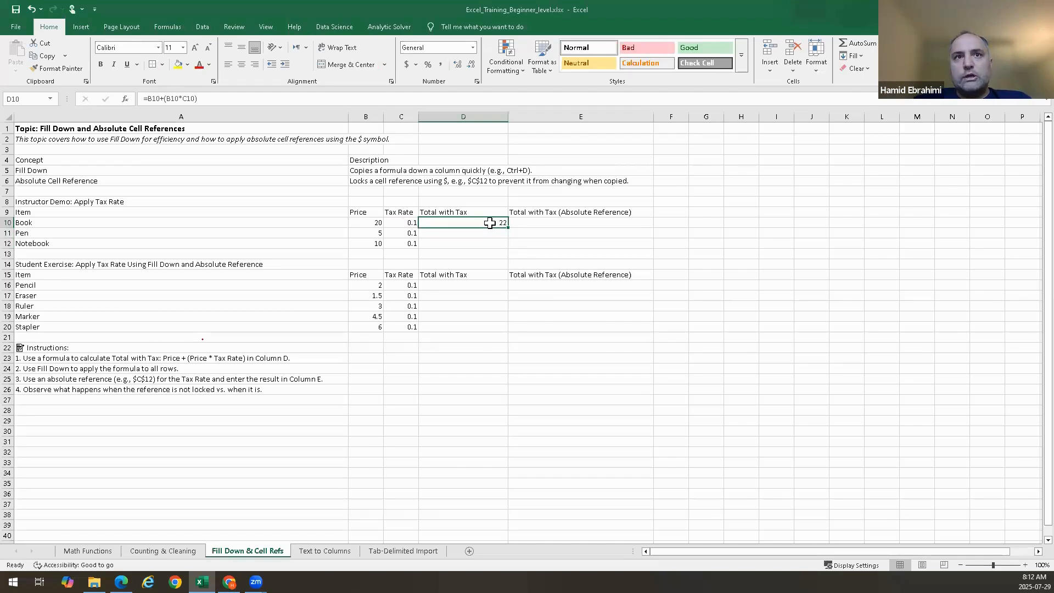
pyautogui.moveTo(490, 222); pyautogui.dragTo(487, 247)
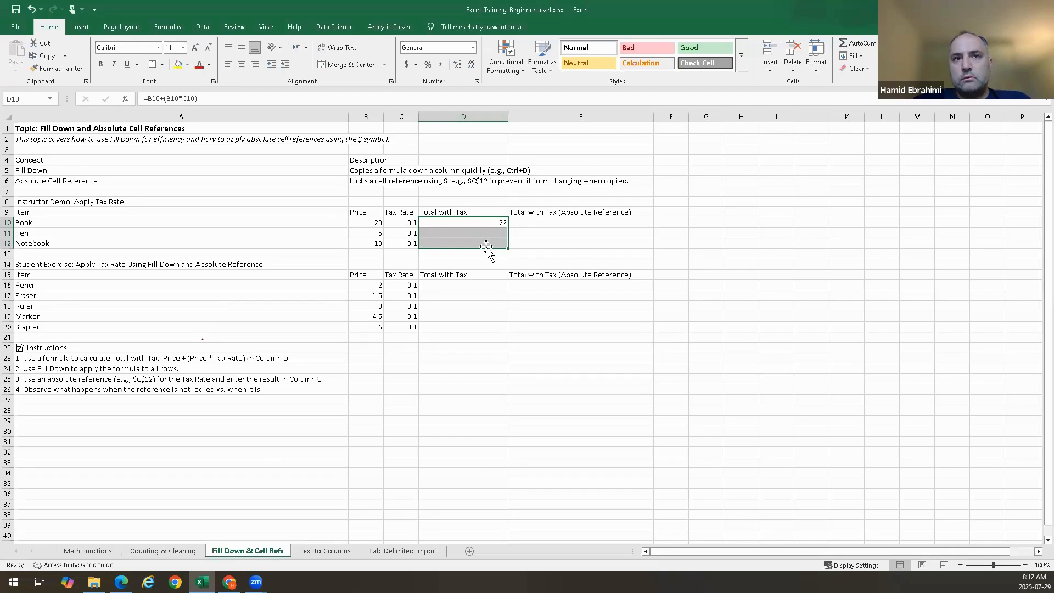
pyautogui.click(578, 233)
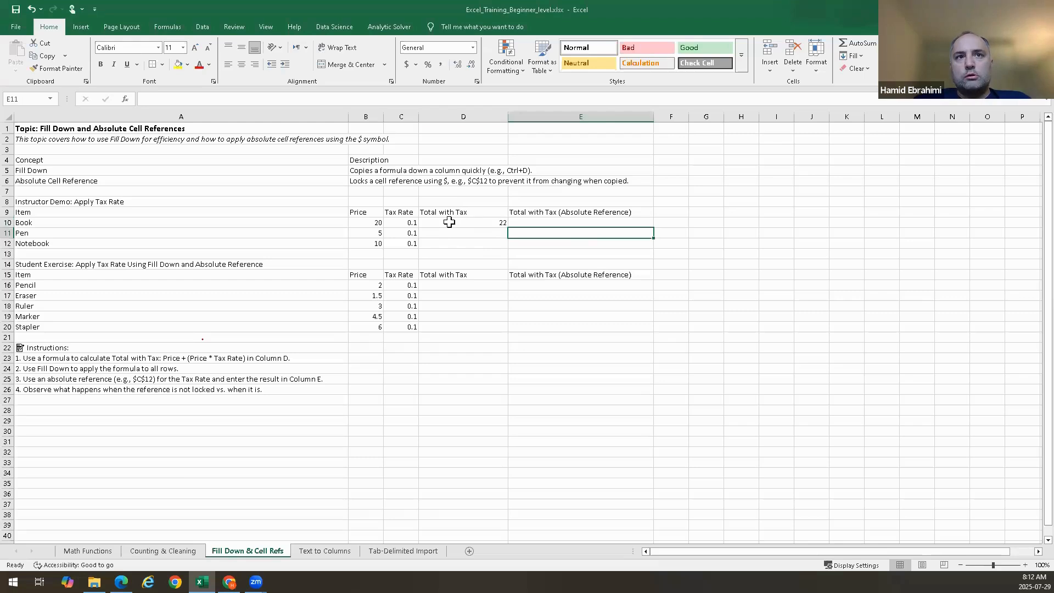
# Fill D10's formula down through D12, then undo the fill
pyautogui.moveTo(450, 223); pyautogui.dragTo(449, 239)
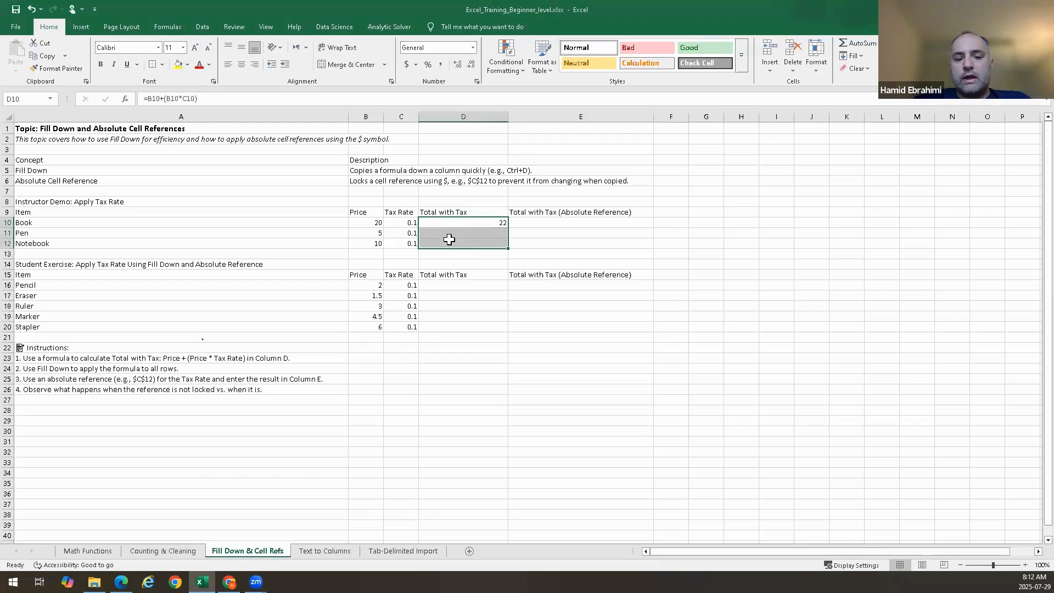
pyautogui.hotkey('ctrl', 'd')
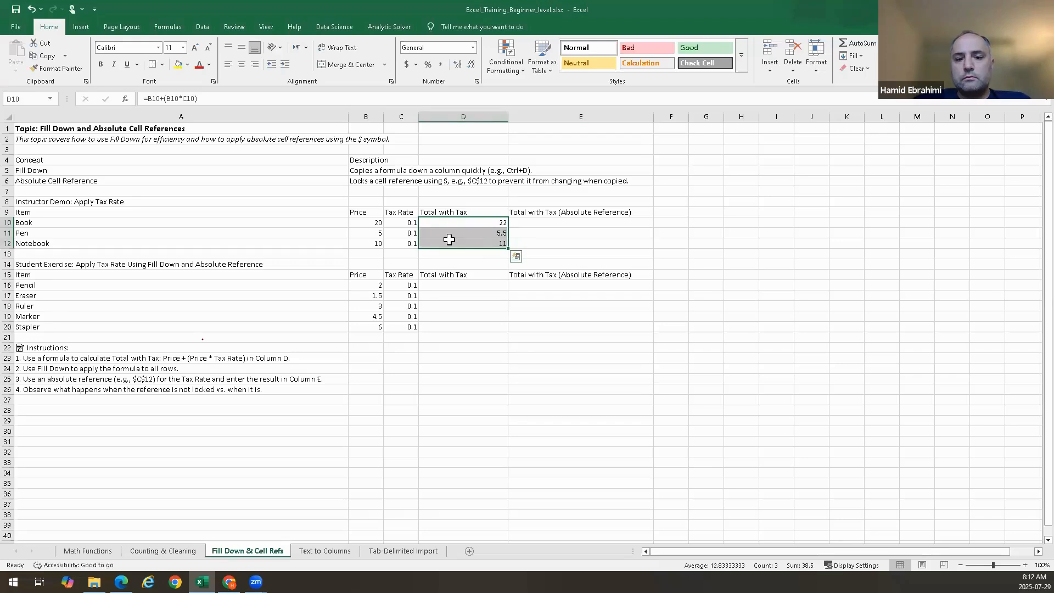
pyautogui.hotkey('ctrl', 'z')
pyautogui.click(544, 239)
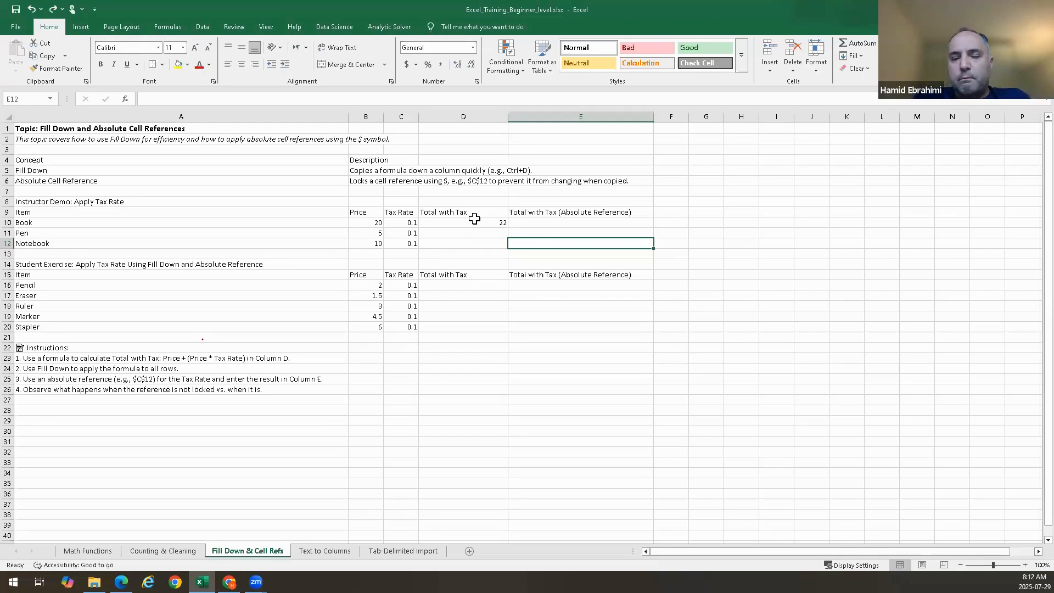
# Copy D10's formula down to D12 with the fill handle, then undo the copy
pyautogui.click(493, 222)
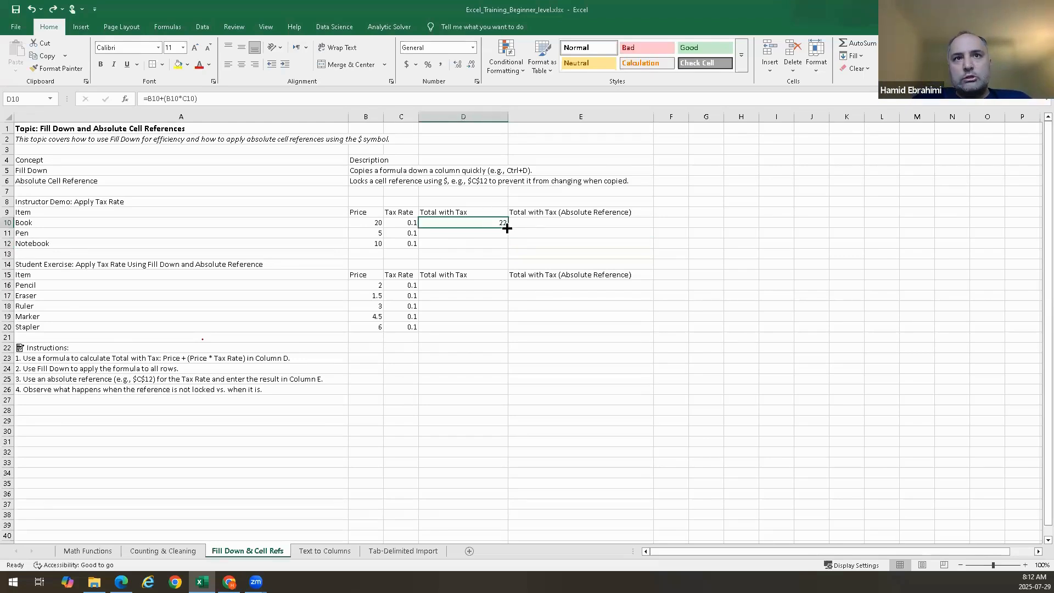
pyautogui.moveTo(511, 229); pyautogui.dragTo(505, 249)
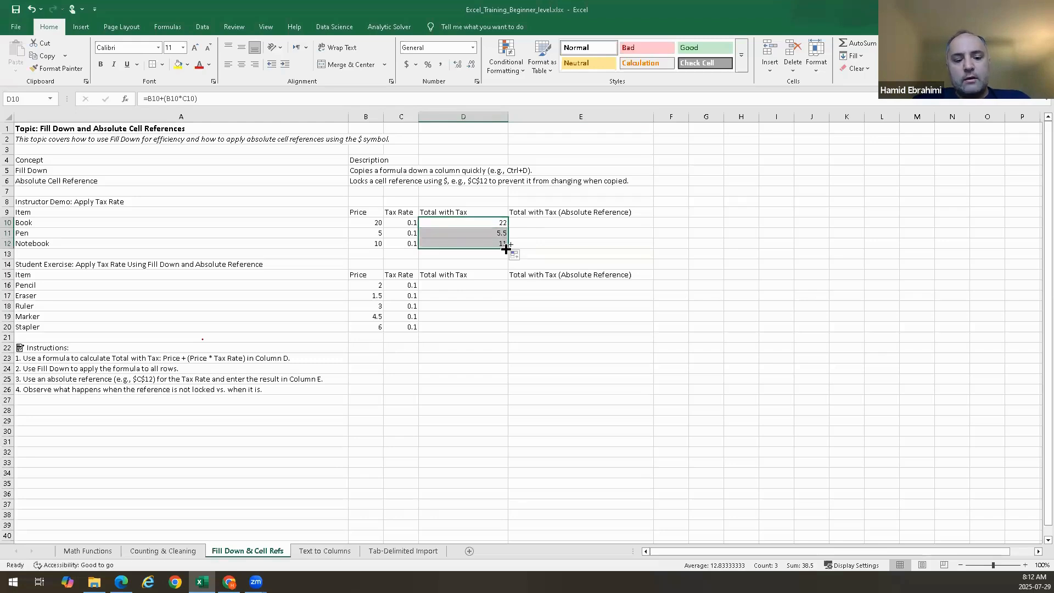
pyautogui.hotkey('ctrl', 'z')
pyautogui.click(593, 229)
# Select D10:D12 and fill D10's formula down through D12
pyautogui.click(472, 226)
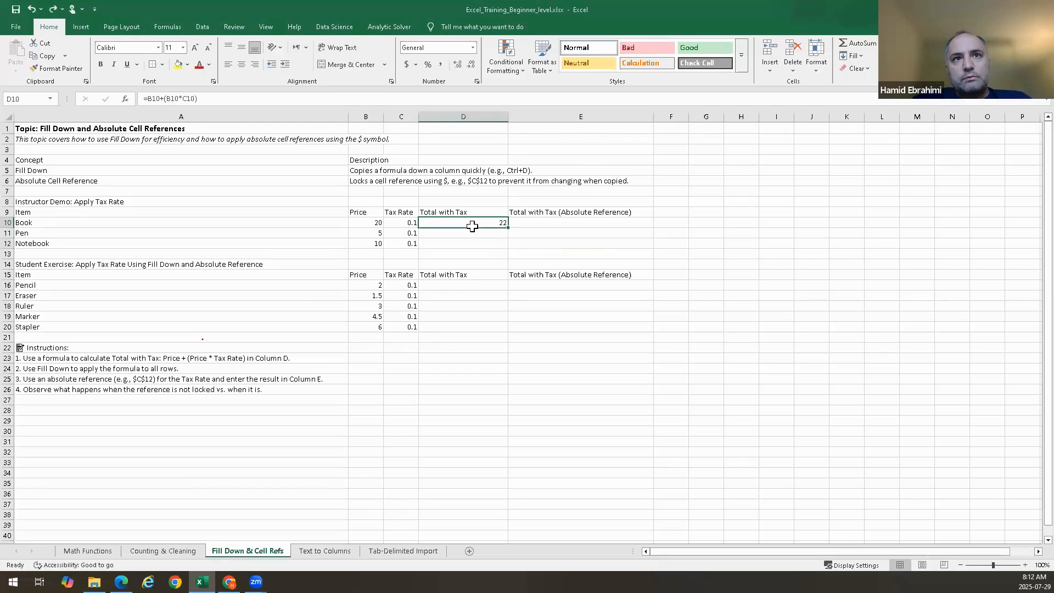
pyautogui.moveTo(472, 226); pyautogui.dragTo(472, 244)
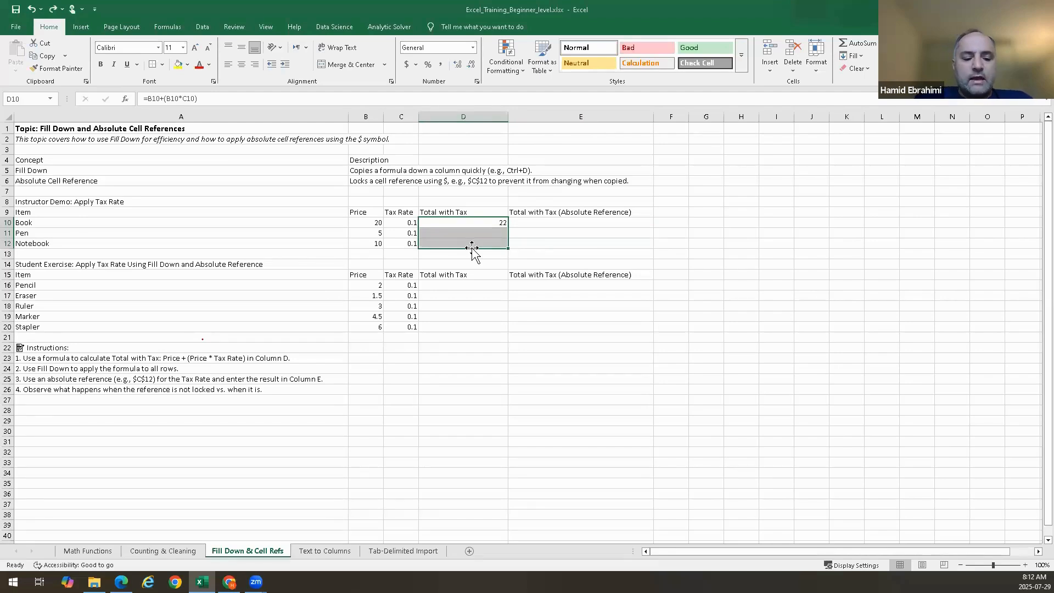
pyautogui.hotkey('ctrl', 'd')
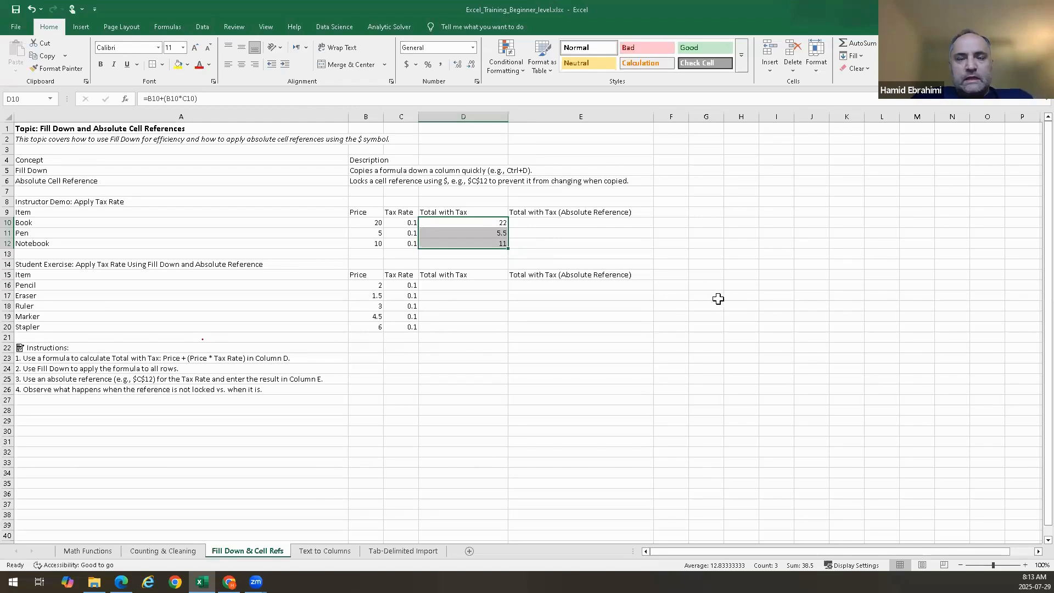
# Inspect the formulas in D10 through D12 and the tax rate cell C10 they reference
pyautogui.click(555, 223)
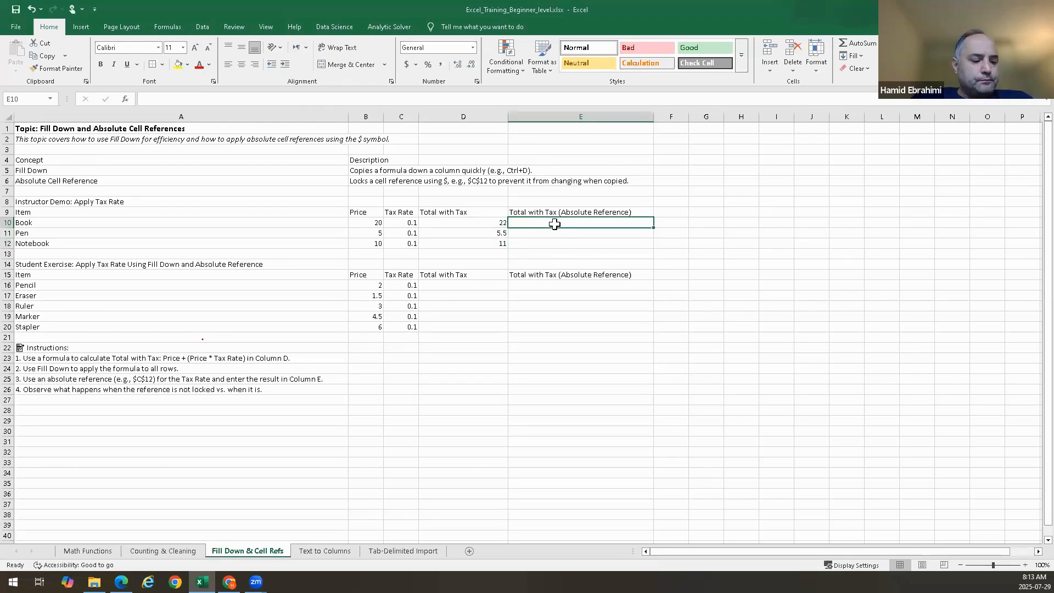
pyautogui.click(484, 226)
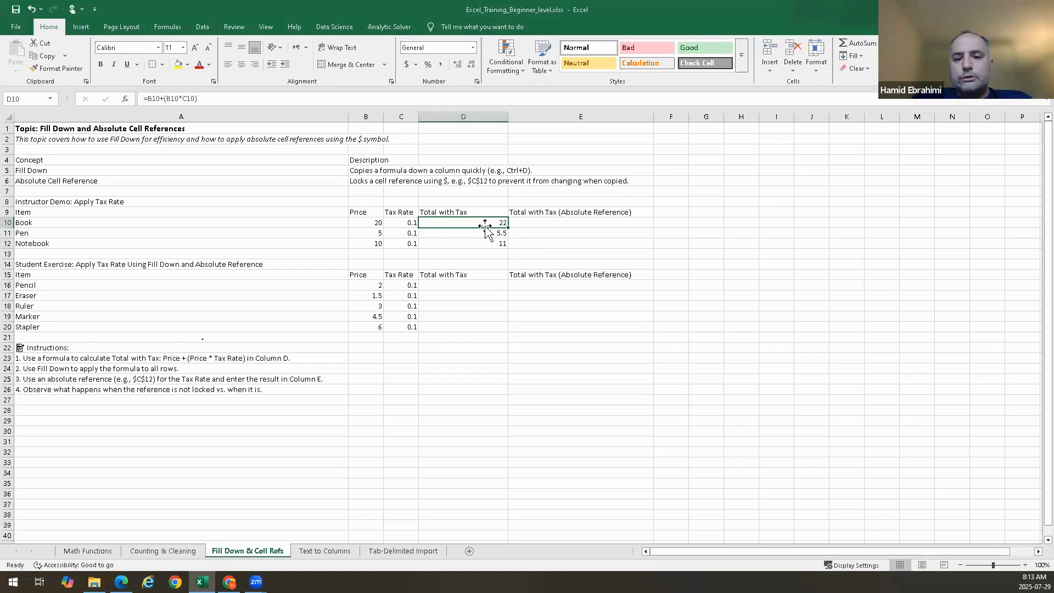
pyautogui.press('Down')
pyautogui.press('Down')
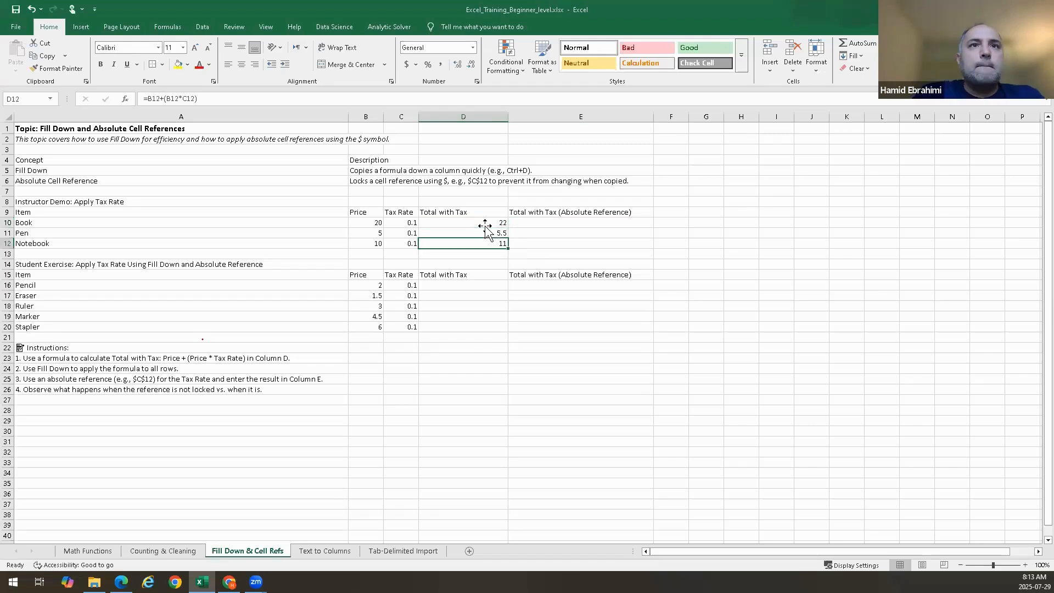
pyautogui.click(405, 225)
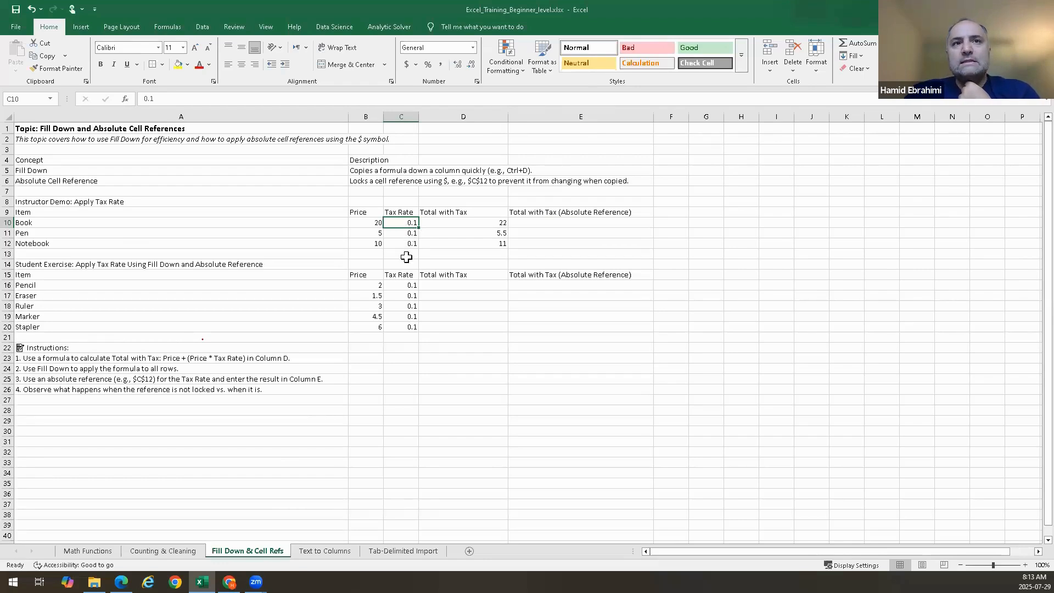
pyautogui.click(494, 222)
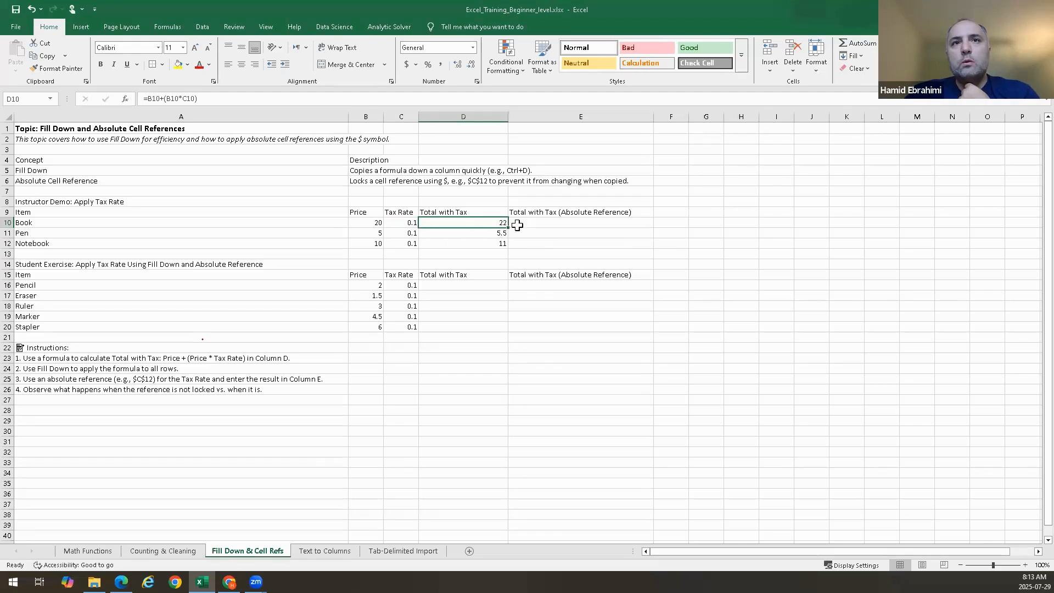
pyautogui.click(407, 225)
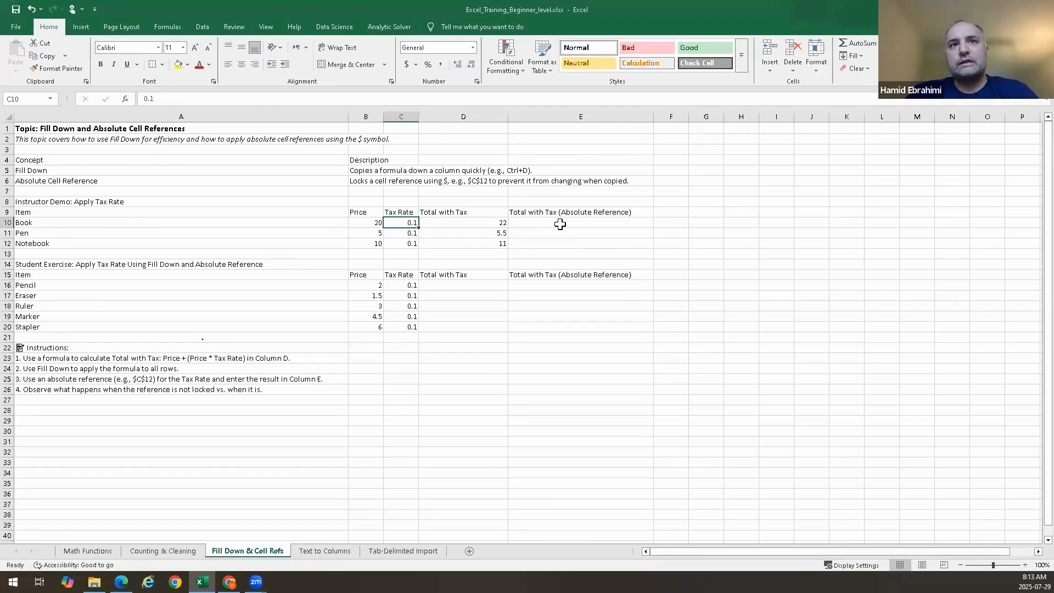
# Enter the formula =B10+(B10*C10) in E10 by pointing at the price and tax rate cells
pyautogui.click(560, 224)
pyautogui.write('=')
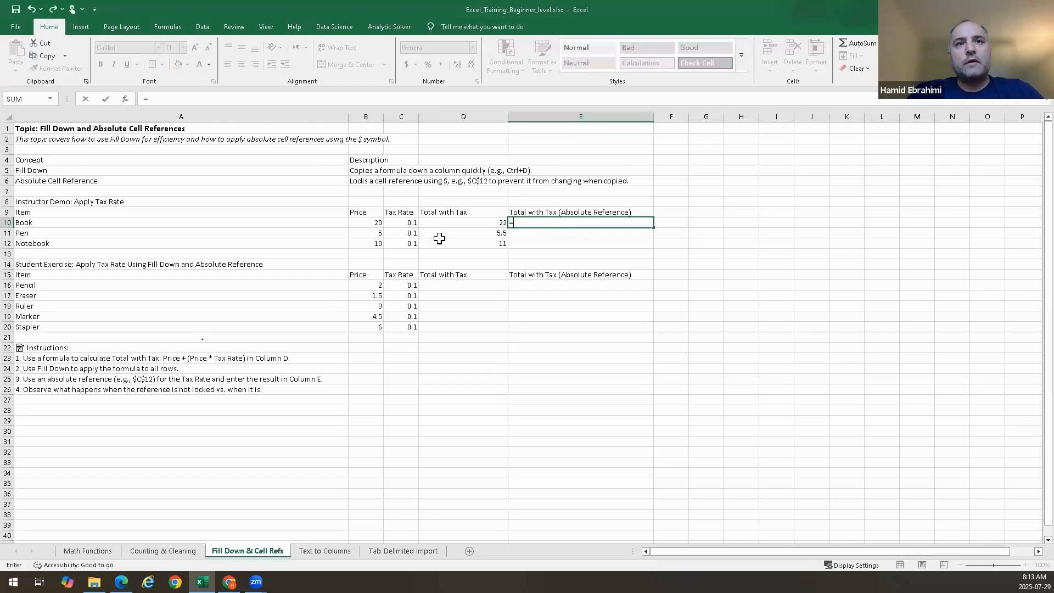
pyautogui.click(366, 222)
pyautogui.write('+')
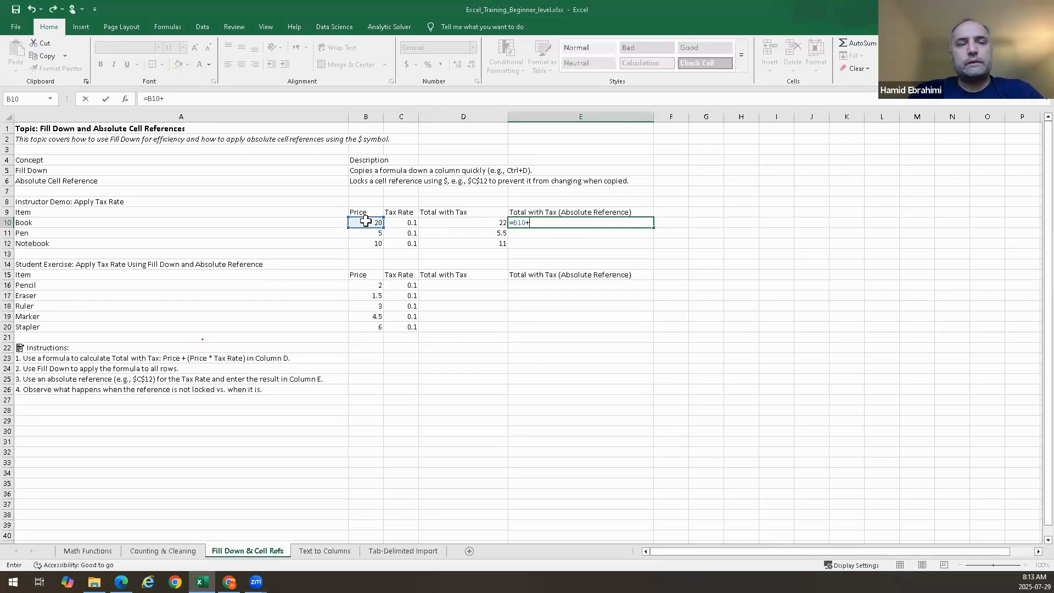
pyautogui.click(364, 224)
pyautogui.press('BackSpace')
pyautogui.press('BackSpace')
pyautogui.press('BackSpace')
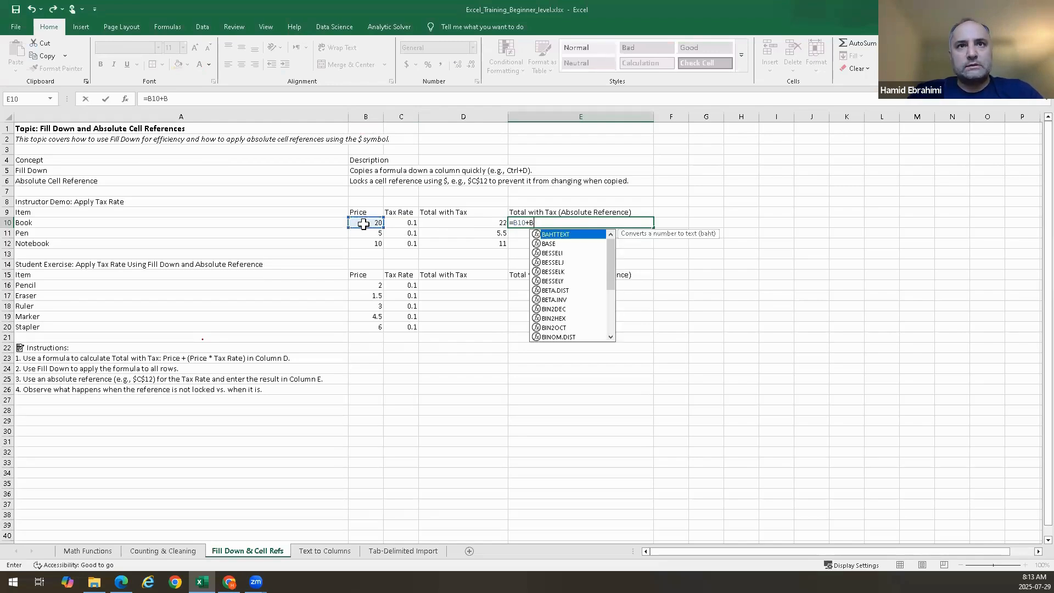
pyautogui.click(364, 224)
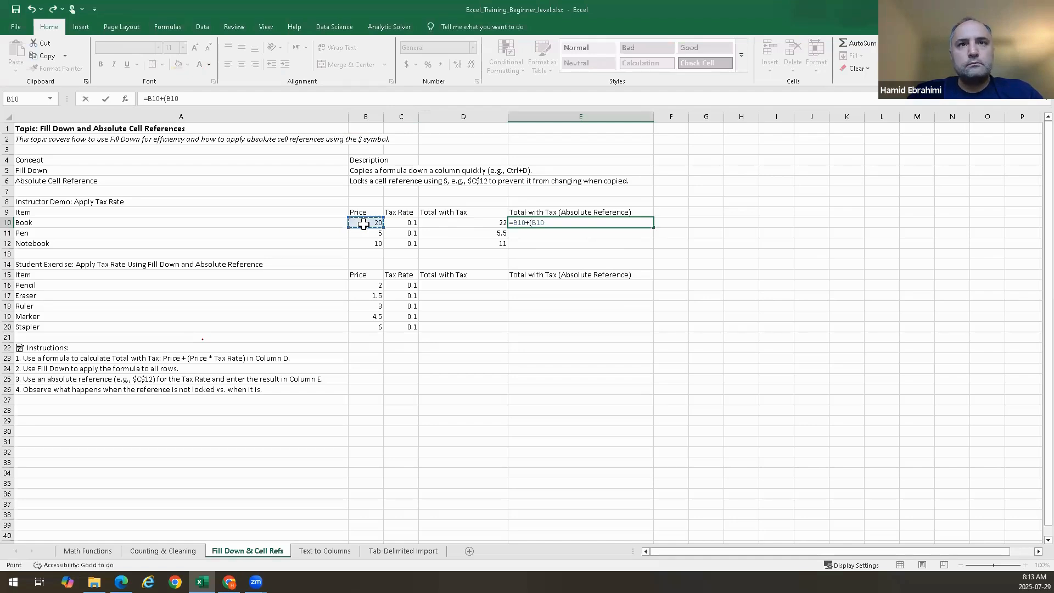
pyautogui.write('*')
pyautogui.click(400, 226)
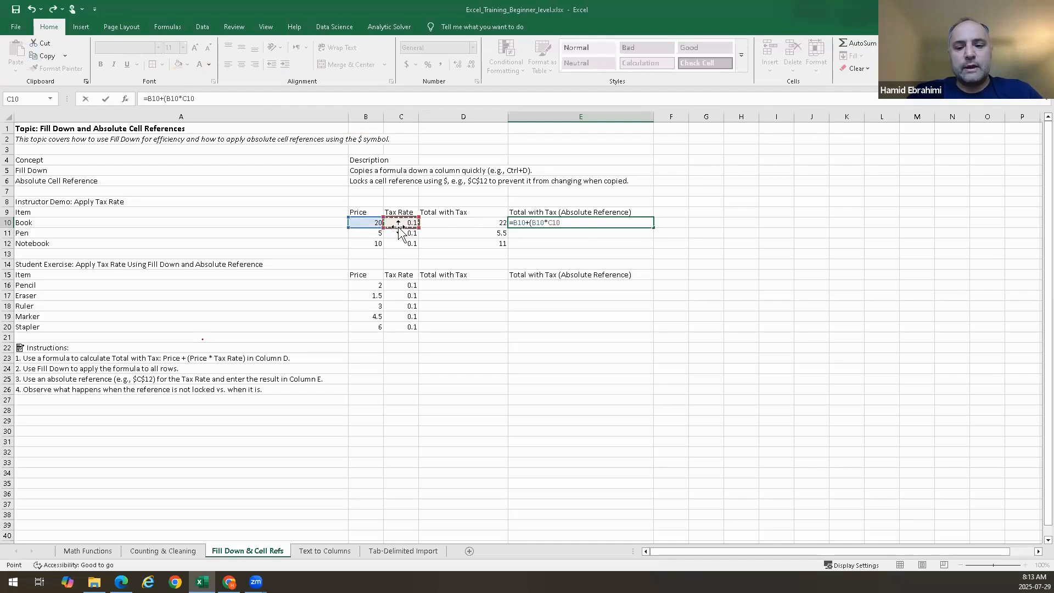
pyautogui.press('Return')
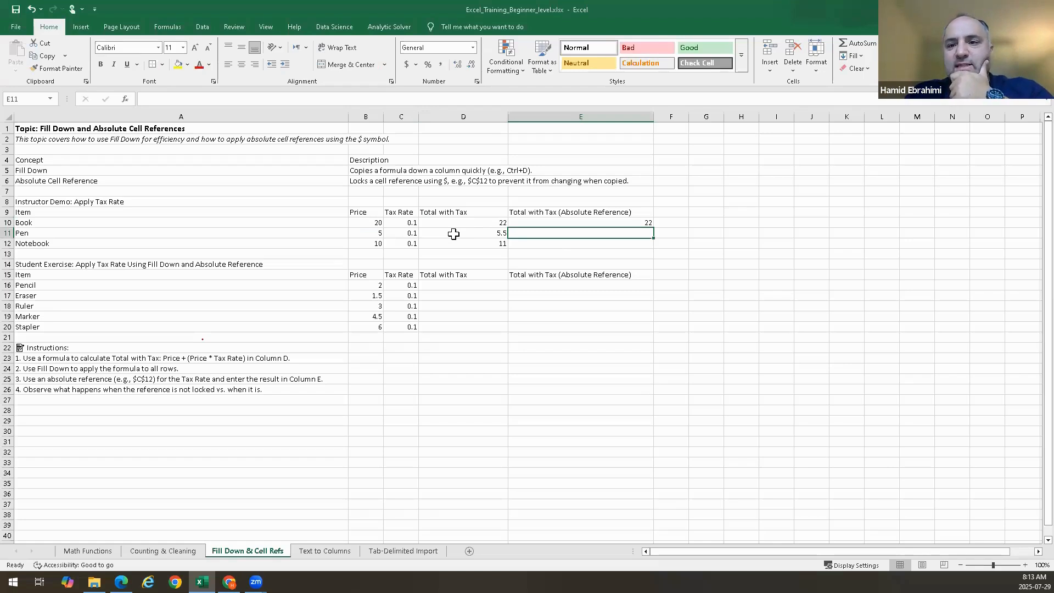
# Clear the tax rates in C11:C12 and the totals in D10:D12
pyautogui.moveTo(409, 232); pyautogui.dragTo(406, 242)
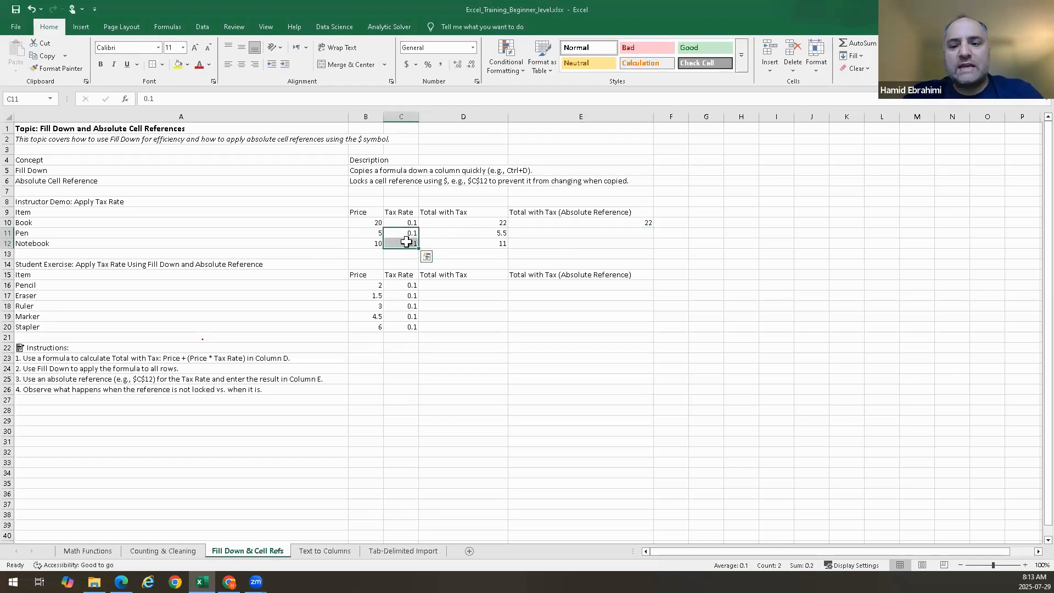
pyautogui.press('Delete')
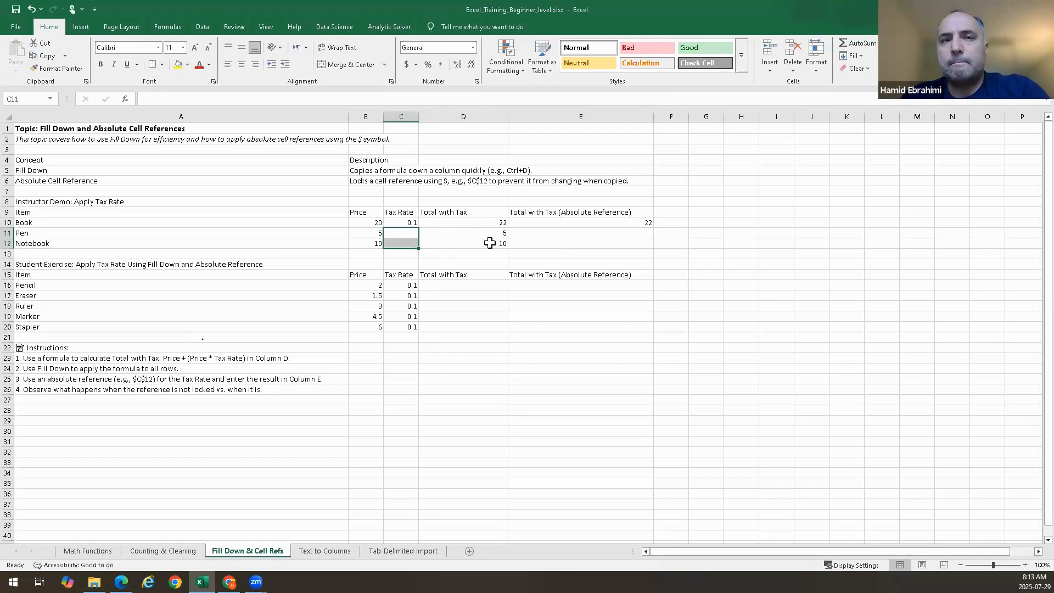
pyautogui.moveTo(486, 225); pyautogui.dragTo(483, 242)
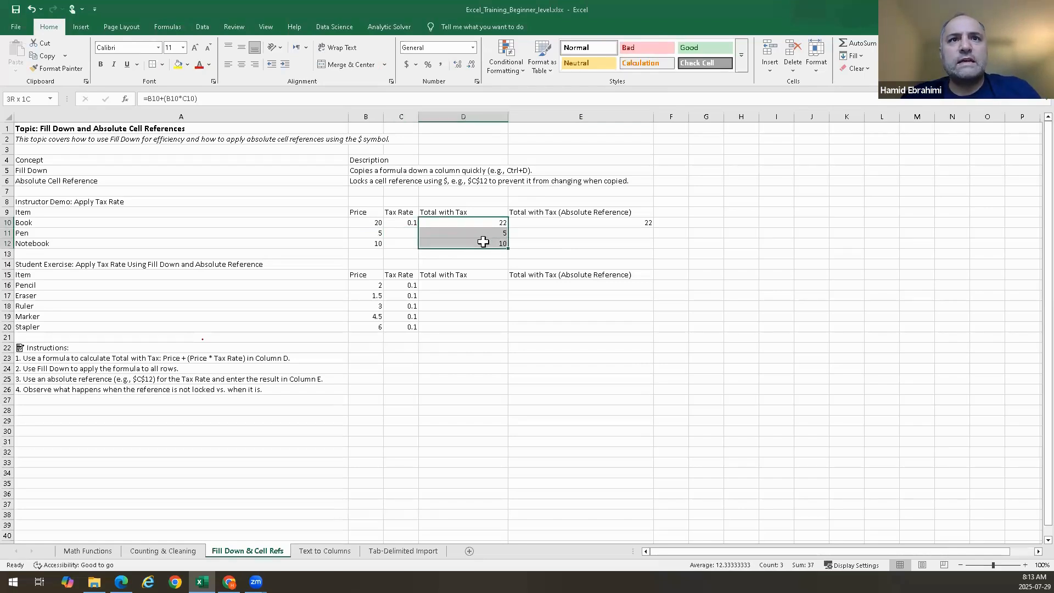
pyautogui.press('Delete')
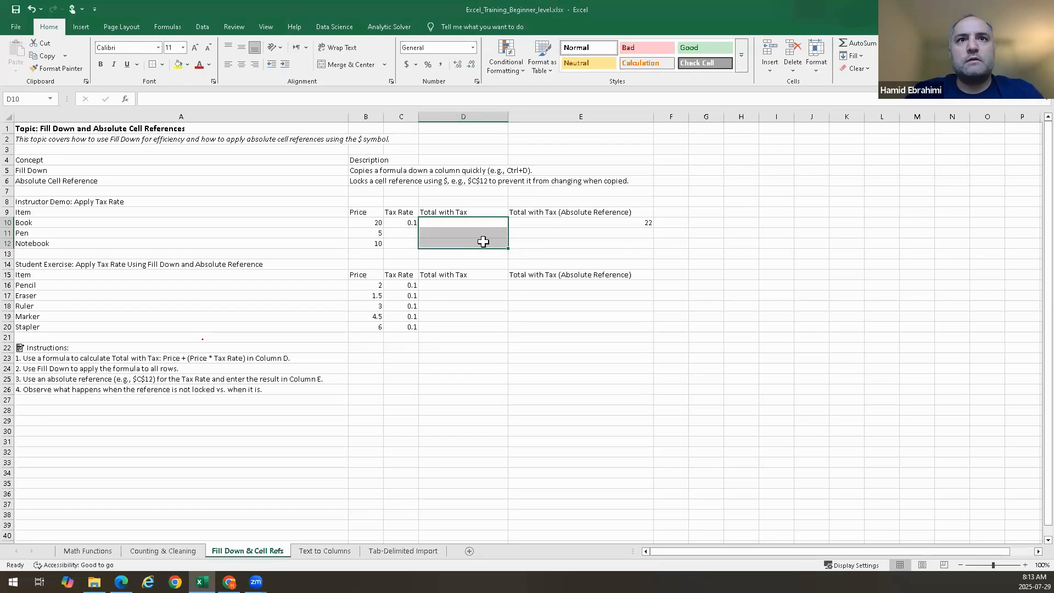
# Open E10's formula, fill it down through E12, and undo the fill
pyautogui.doubleClick(625, 225)
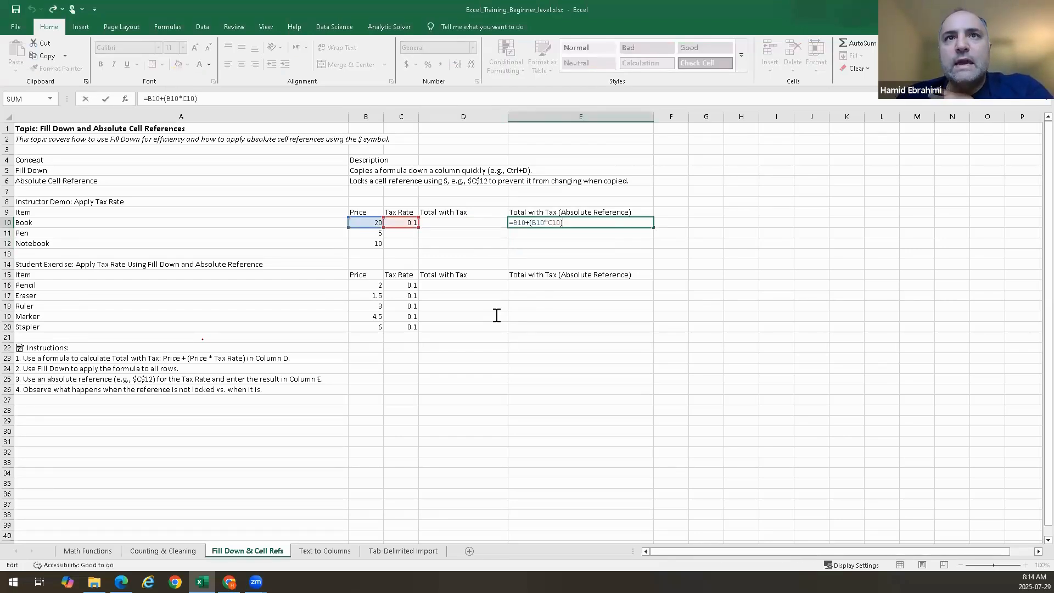
pyautogui.hotkey('ctrl', 'Return')
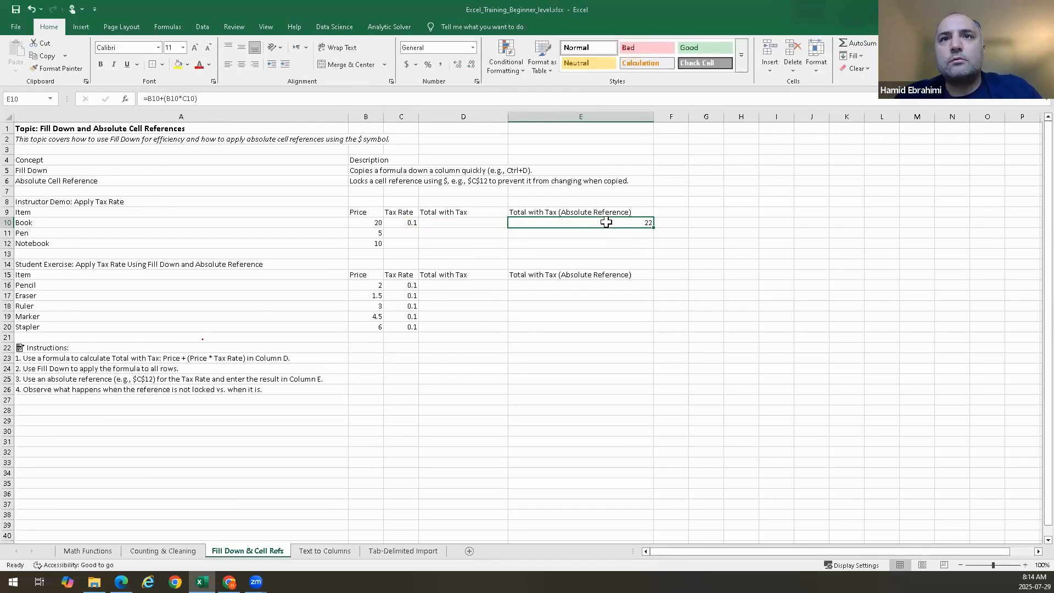
pyautogui.moveTo(606, 223); pyautogui.dragTo(604, 244)
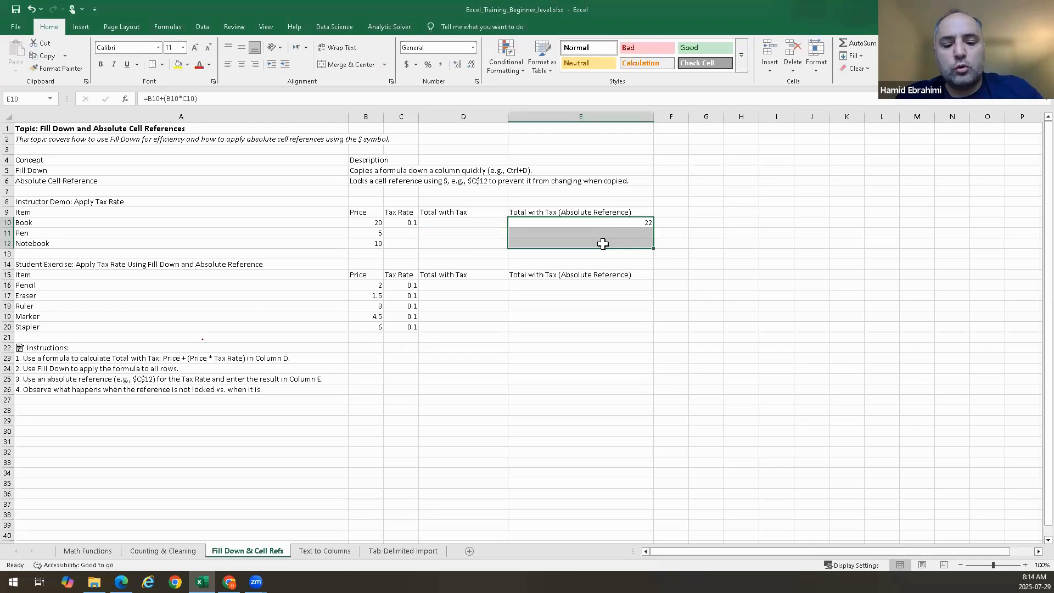
pyautogui.hotkey('ctrl', 'd')
pyautogui.hotkey('ctrl', 'z')
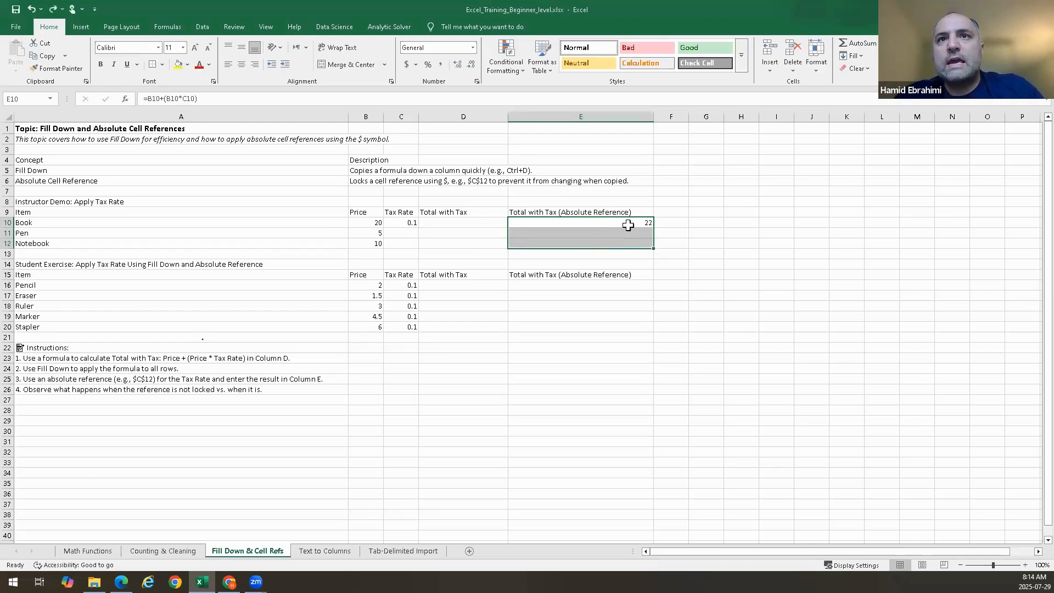
# Copy E10's formula down through E12
pyautogui.click(629, 225)
pyautogui.moveTo(627, 238); pyautogui.dragTo(627, 248)
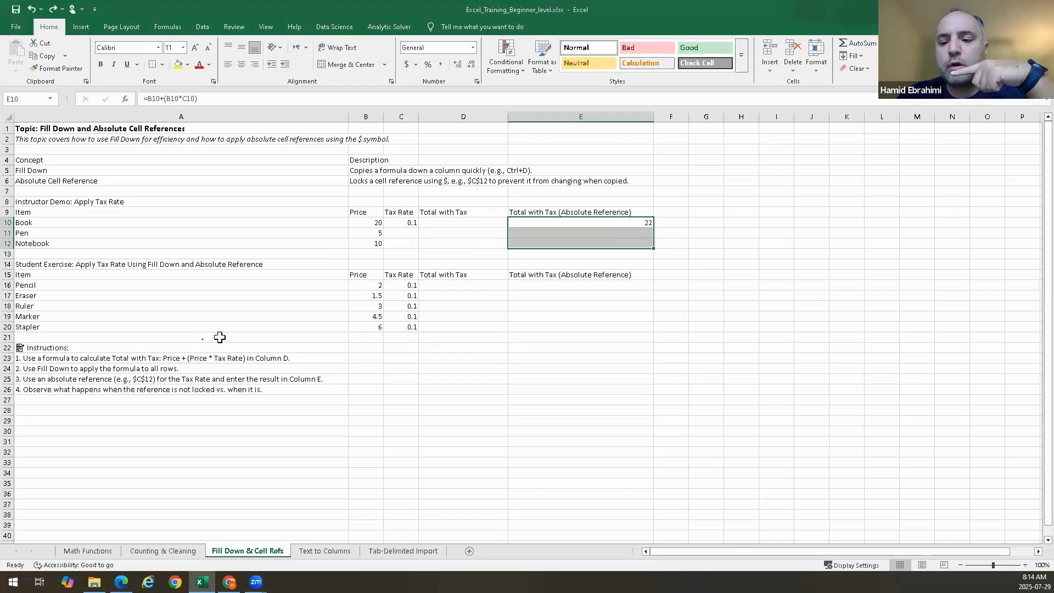
pyautogui.click(585, 222)
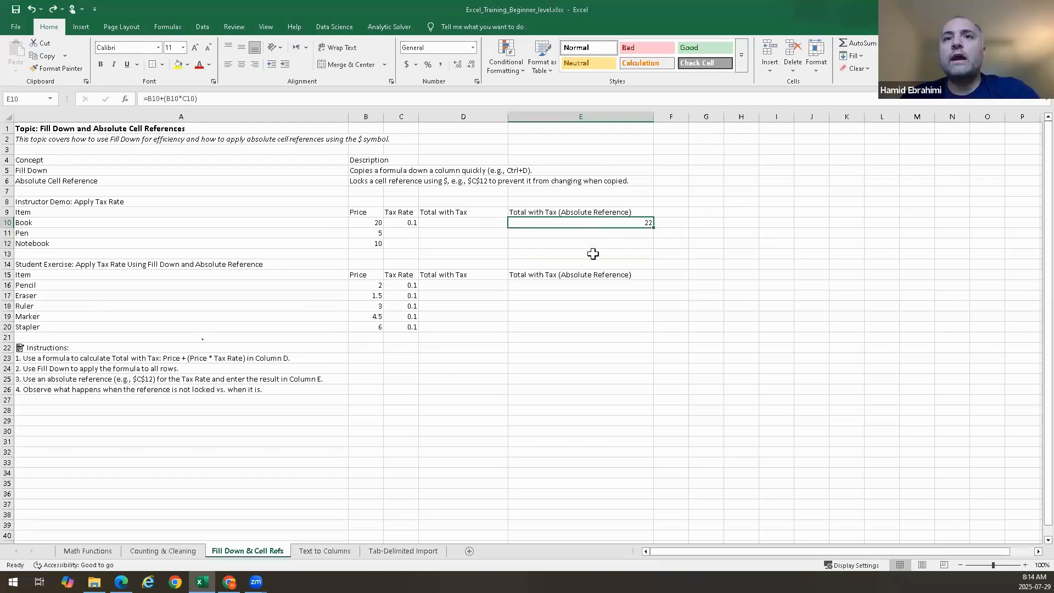
pyautogui.moveTo(593, 254); pyautogui.dragTo(652, 249)
# Inspect the copied formulas in E11 and E12 and the cells they reference
pyautogui.click(646, 222)
pyautogui.click(643, 242)
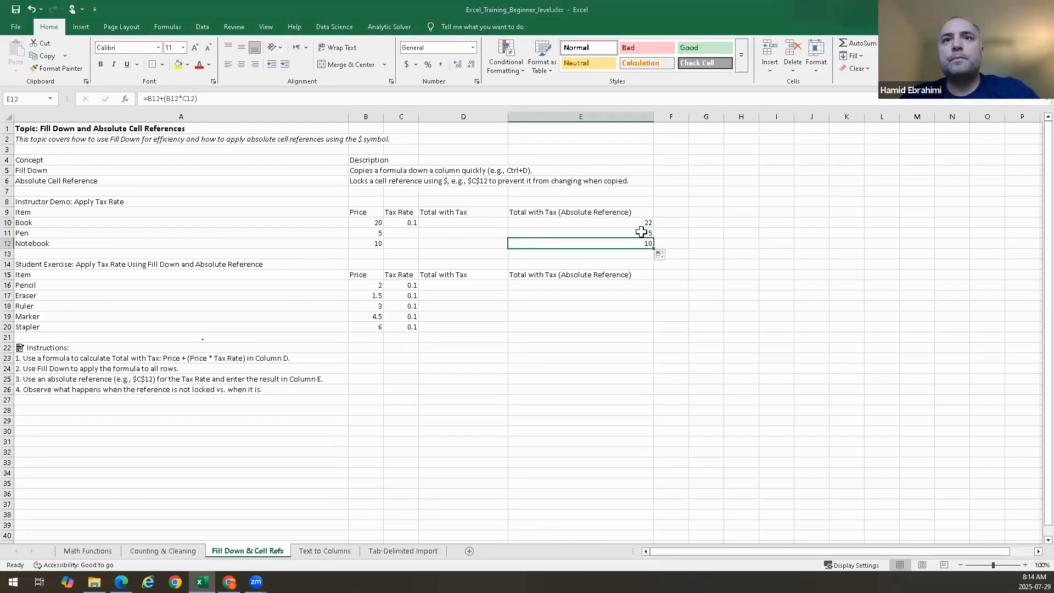
pyautogui.doubleClick(641, 232)
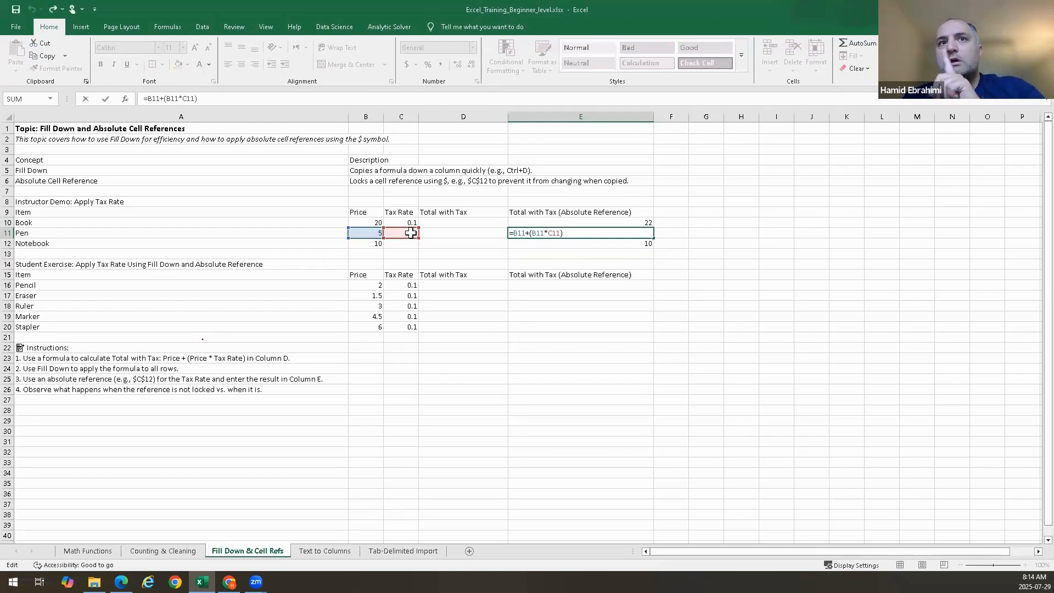
pyautogui.press('Return')
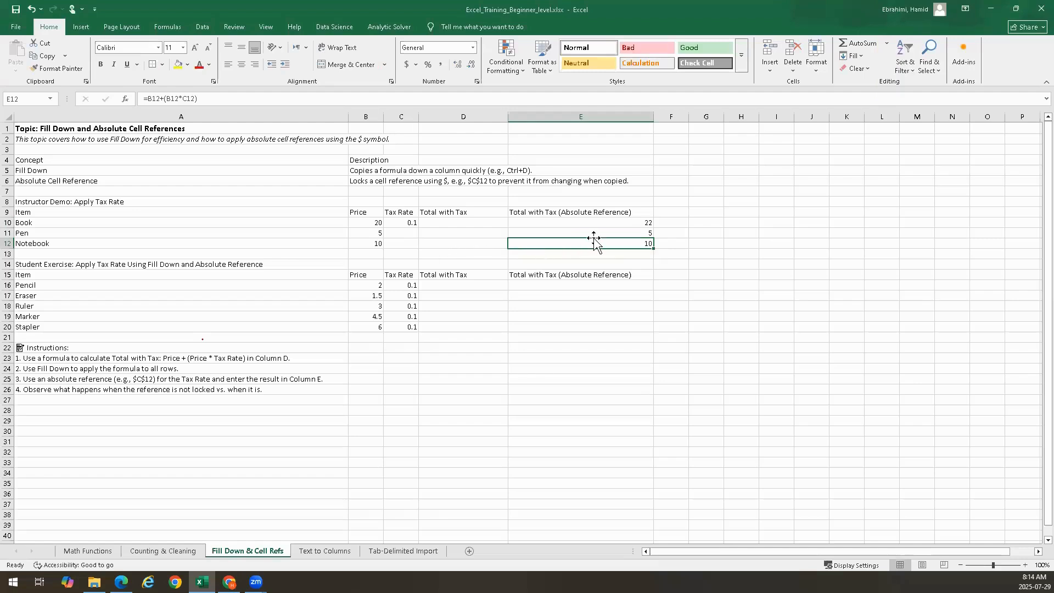
pyautogui.moveTo(597, 234); pyautogui.dragTo(595, 241)
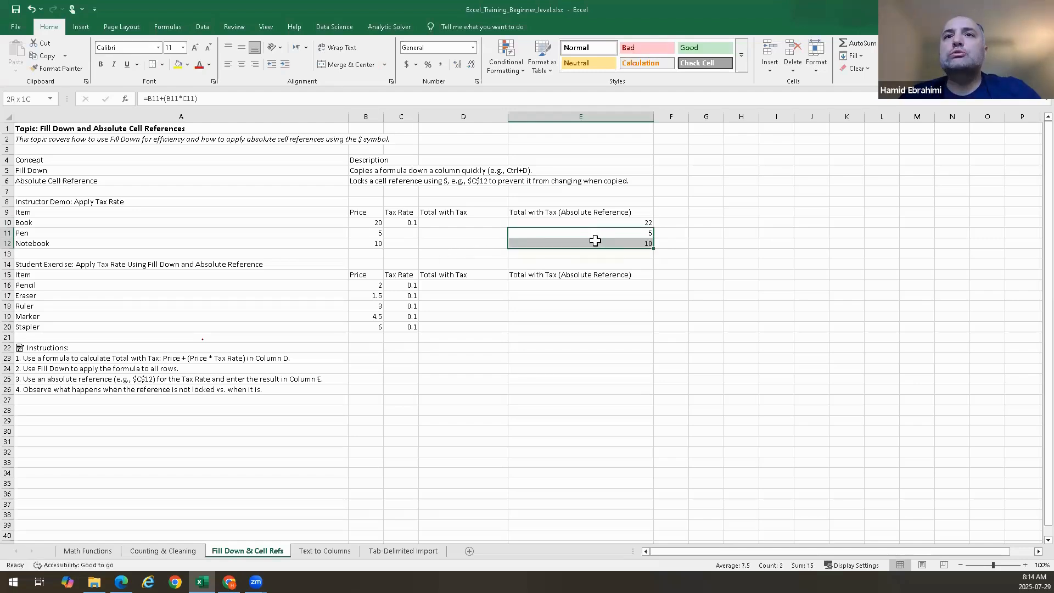
pyautogui.click(596, 241)
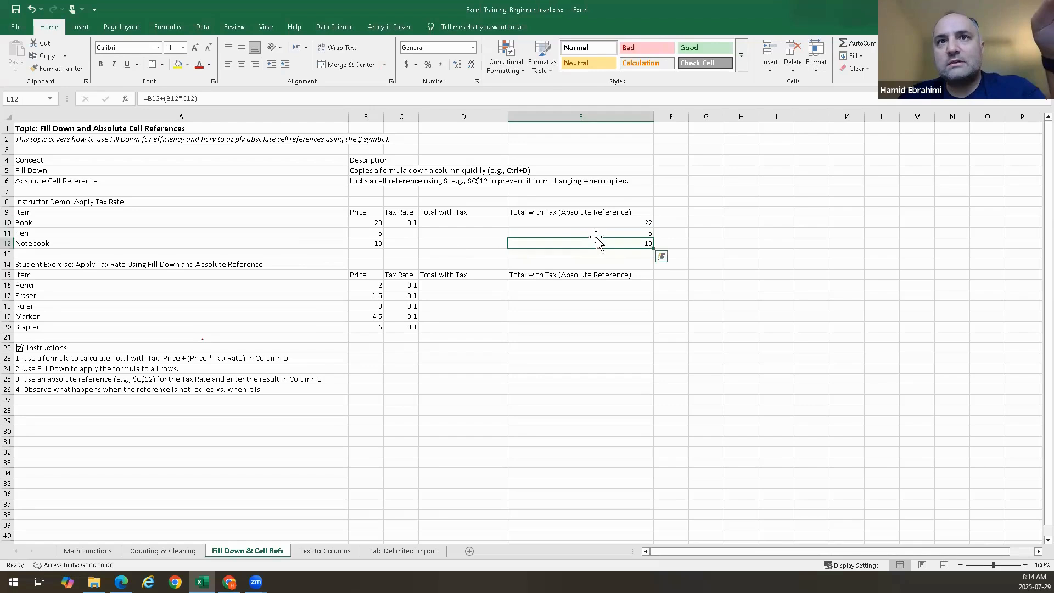
# Open E11's formula to examine which cells it references
pyautogui.press('Up')
pyautogui.press('Up')
pyautogui.press('Up')
pyautogui.doubleClick(596, 234)
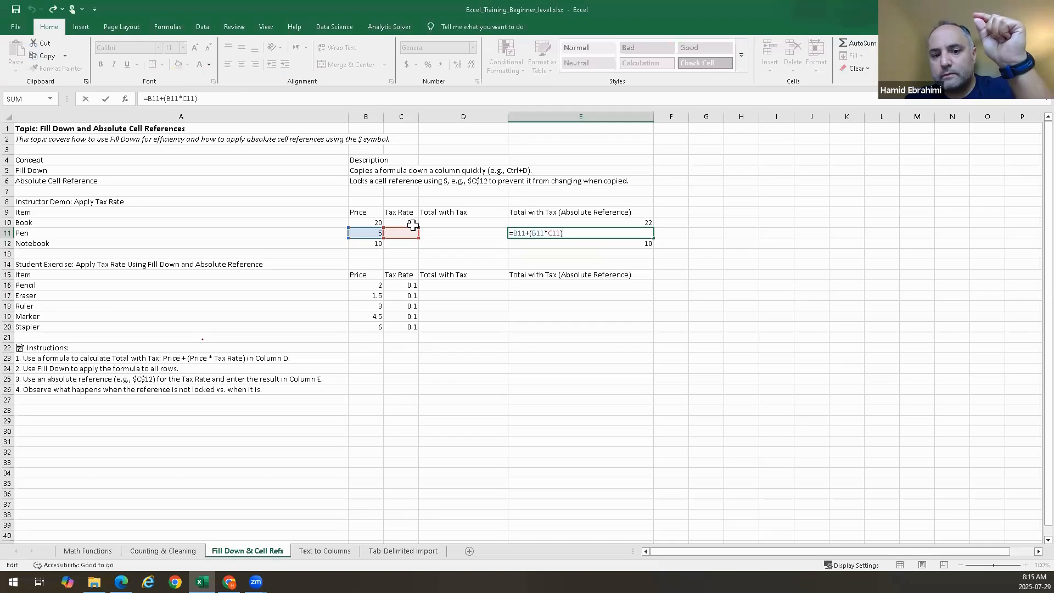
pyautogui.hotkey('ctrl', 'Return')
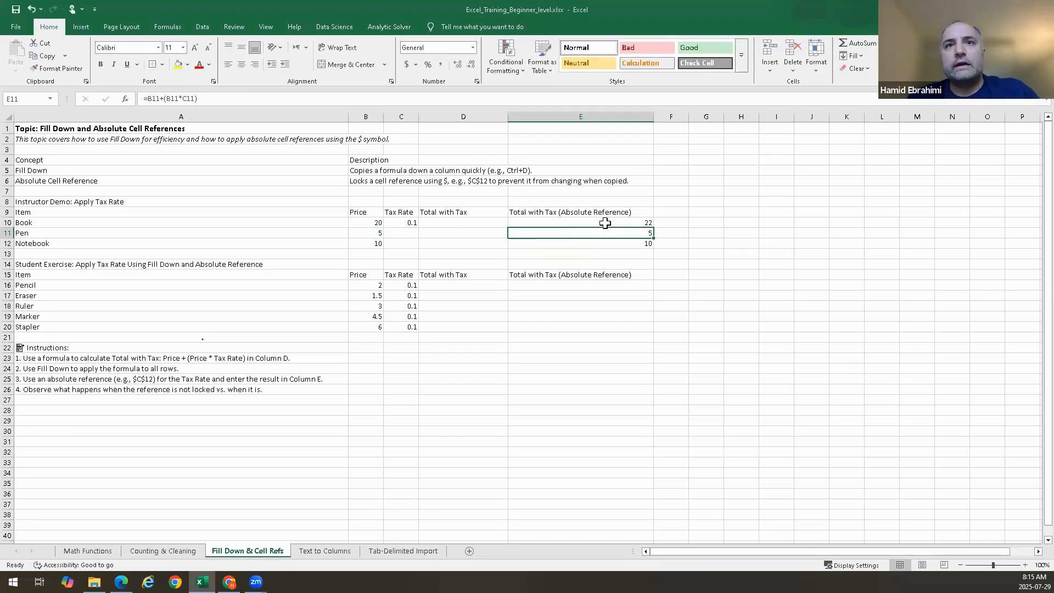
# Lock E10's tax-rate reference as the absolute reference $C$10
pyautogui.doubleClick(605, 222)
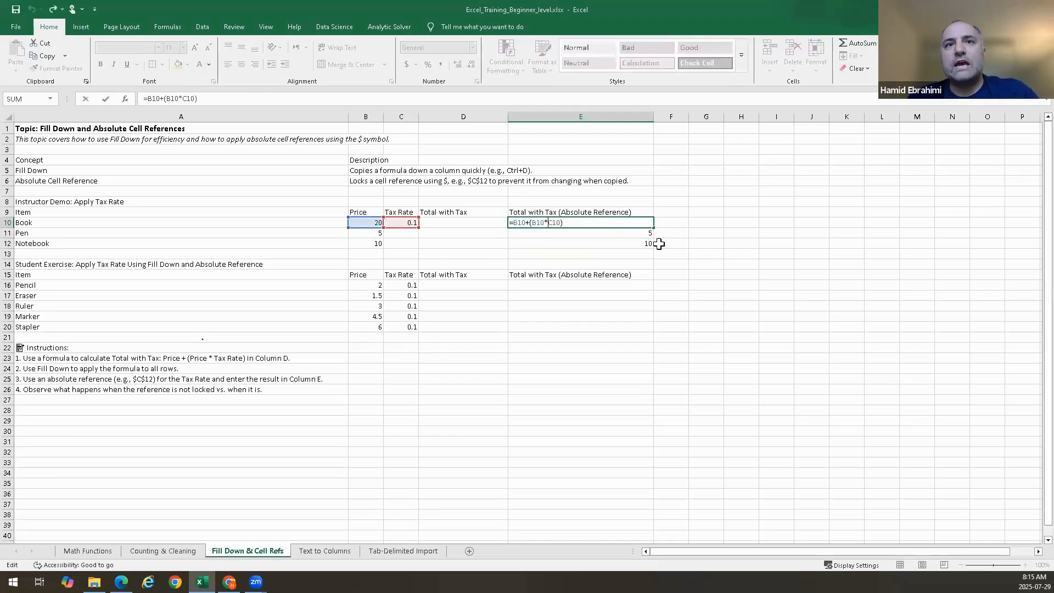
pyautogui.write('$C')
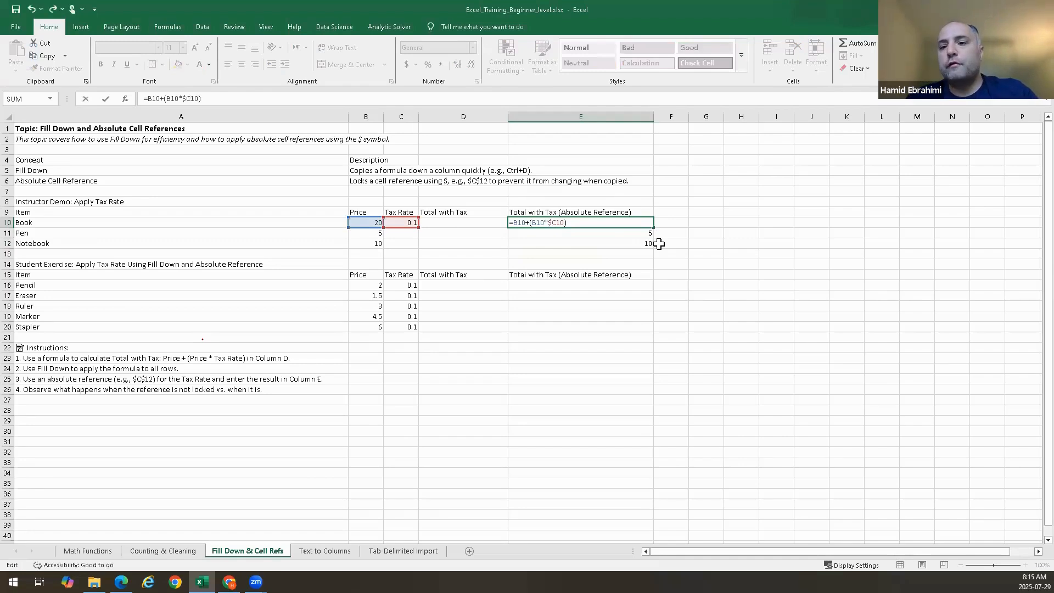
pyautogui.write('$')
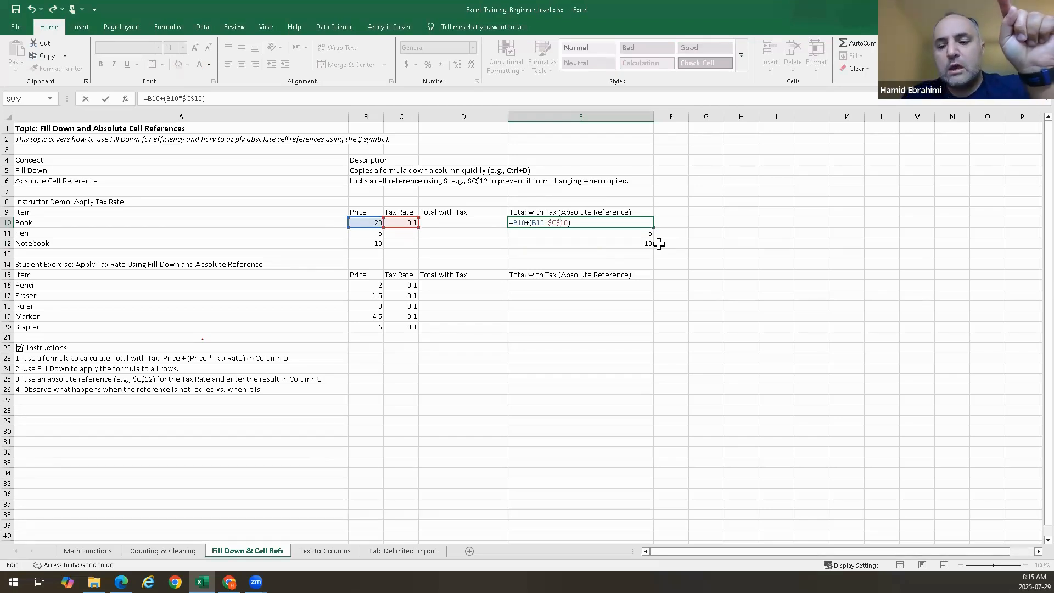
pyautogui.press('Return')
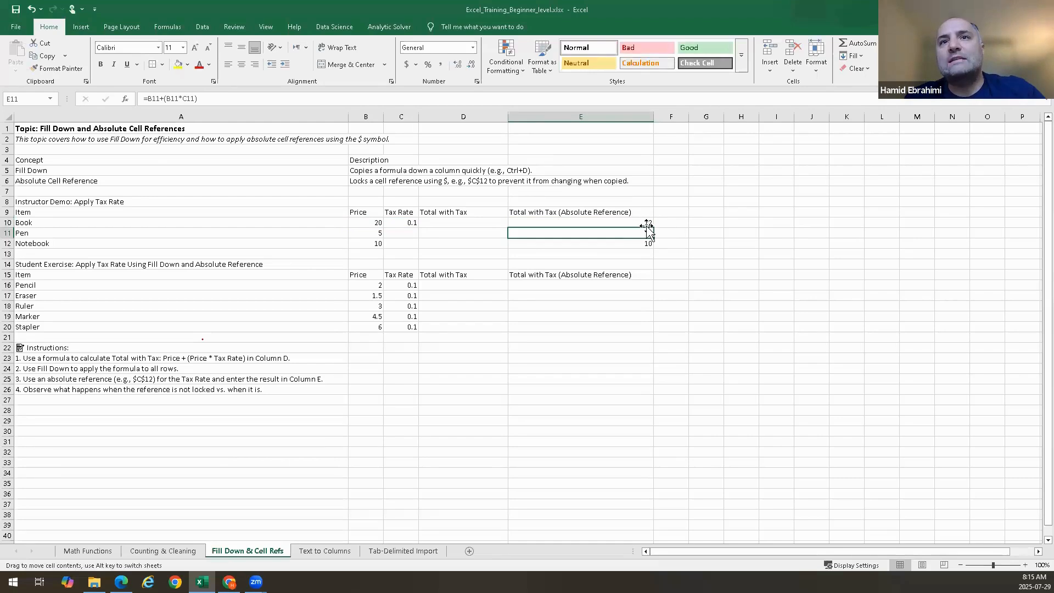
# Fill E10's formula down through E12 and open E11's formula to check its references
pyautogui.click(647, 222)
pyautogui.moveTo(654, 226); pyautogui.dragTo(652, 245)
pyautogui.click(635, 232)
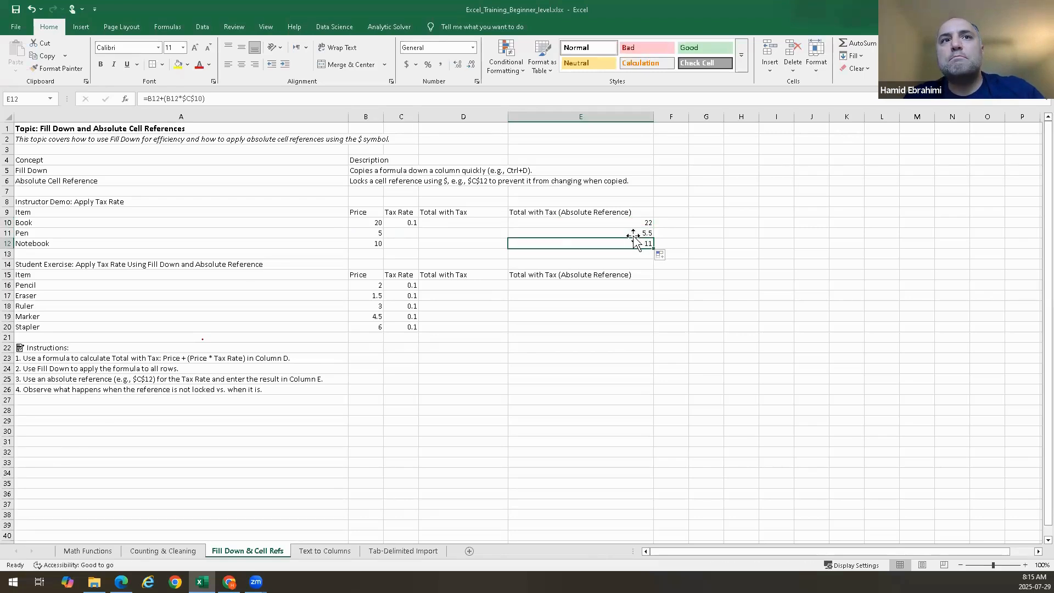
pyautogui.doubleClick(632, 234)
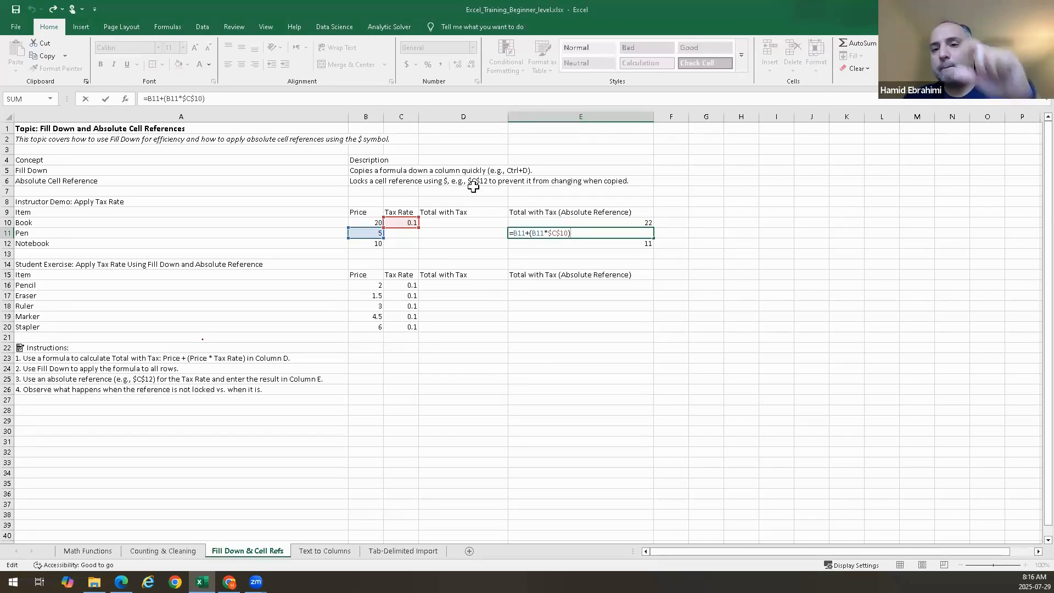
pyautogui.hotkey('ctrl', 'Return')
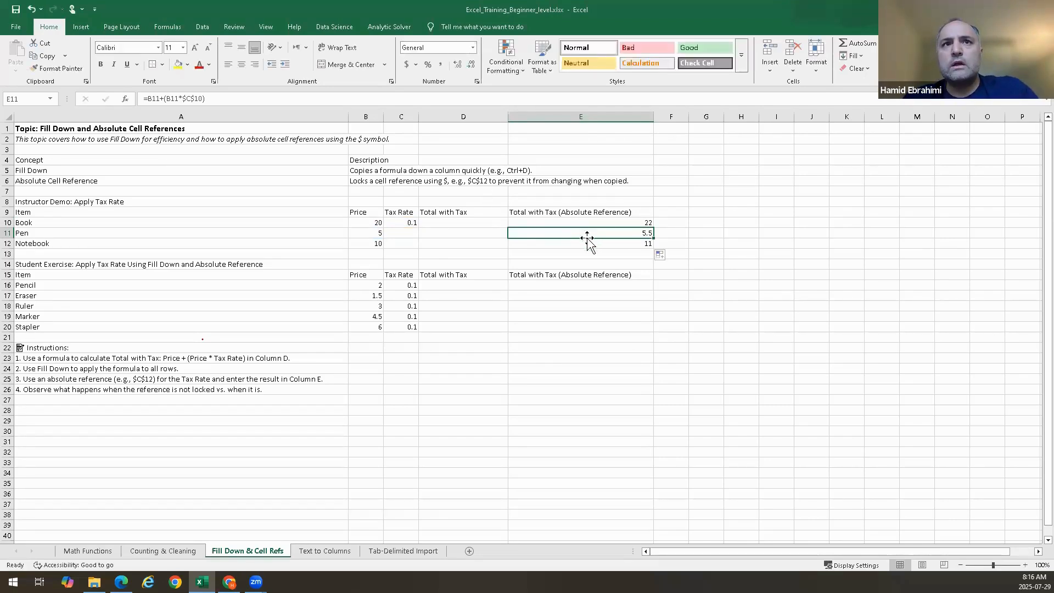
pyautogui.click(463, 223)
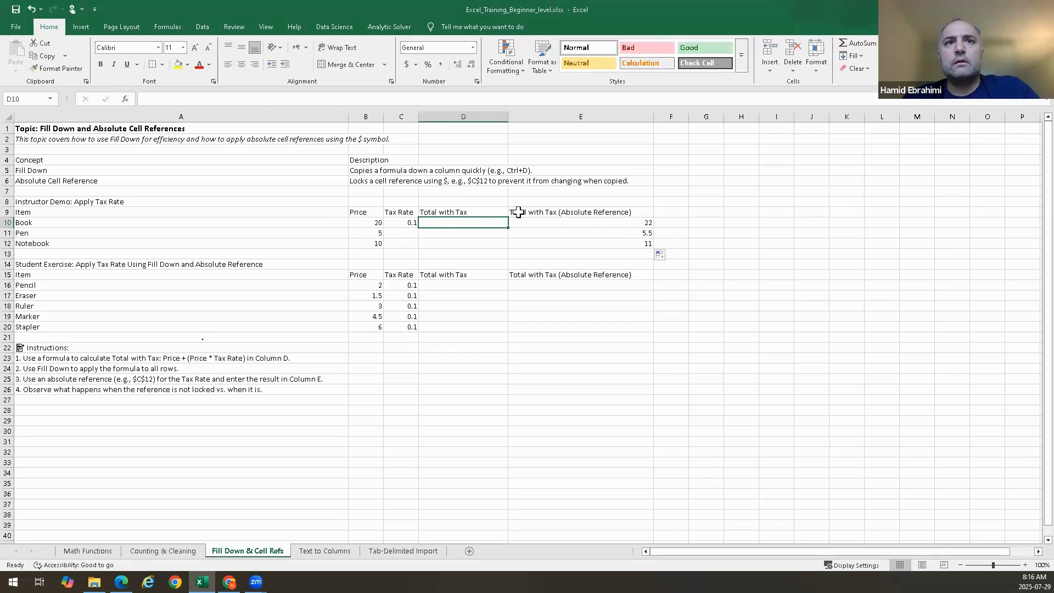
# Change E10's tax-rate reference to the mixed reference C$10, locking only the row
pyautogui.doubleClick(596, 223)
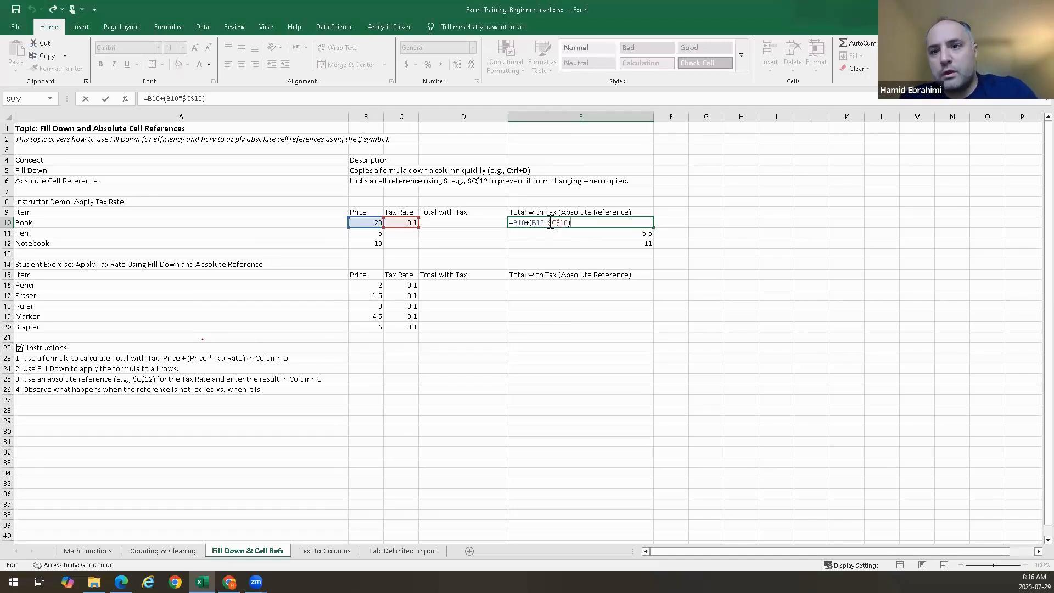
pyautogui.click(551, 222)
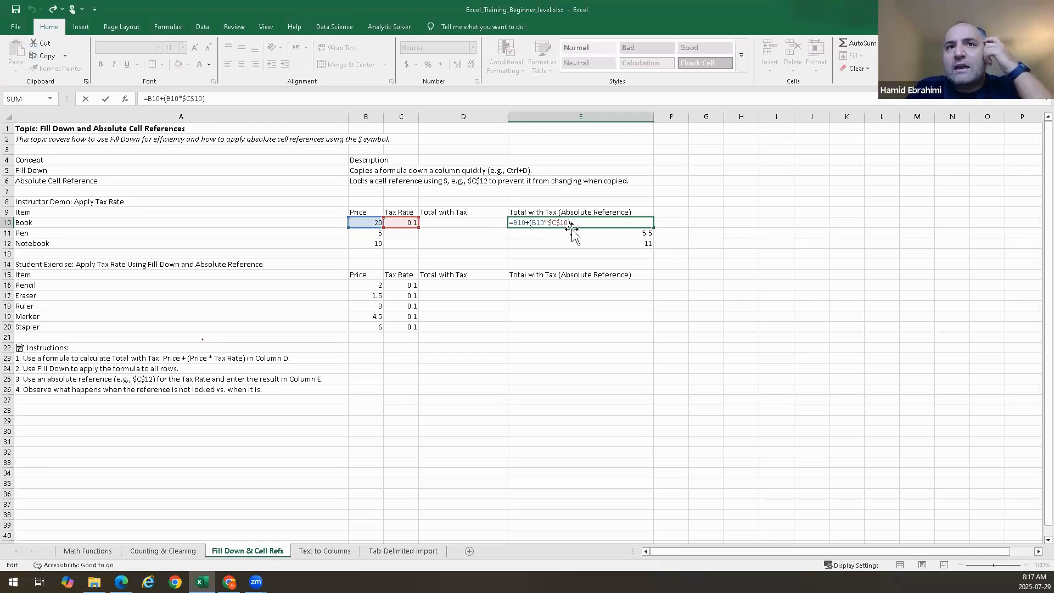
pyautogui.press('BackSpace')
pyautogui.press('Return')
# Fill E10's formula down through E12 and inspect the copied reference in E11
pyautogui.click(626, 220)
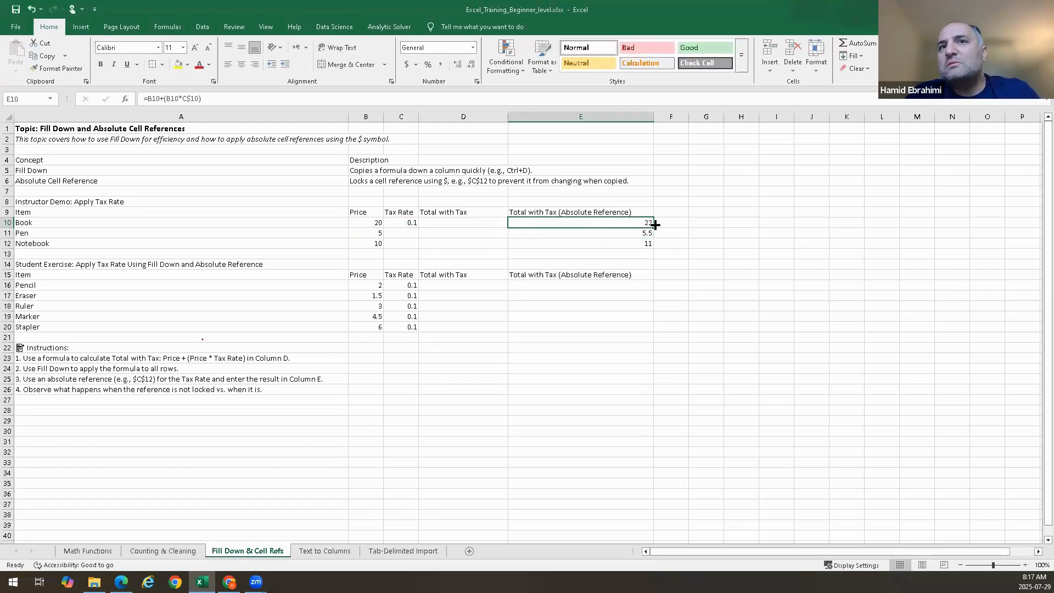
pyautogui.moveTo(655, 225); pyautogui.dragTo(652, 232)
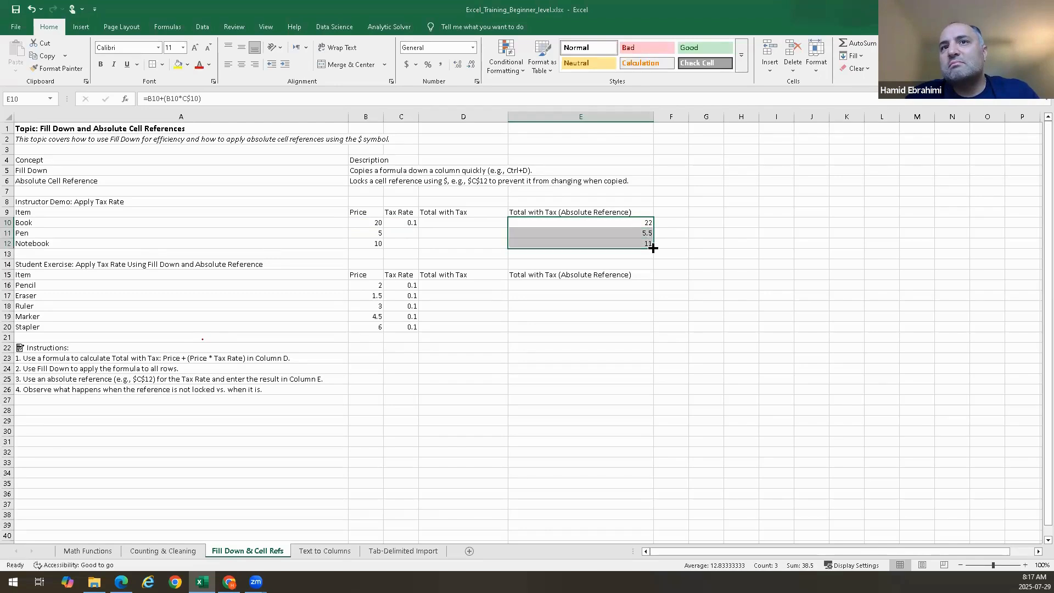
pyautogui.doubleClick(644, 232)
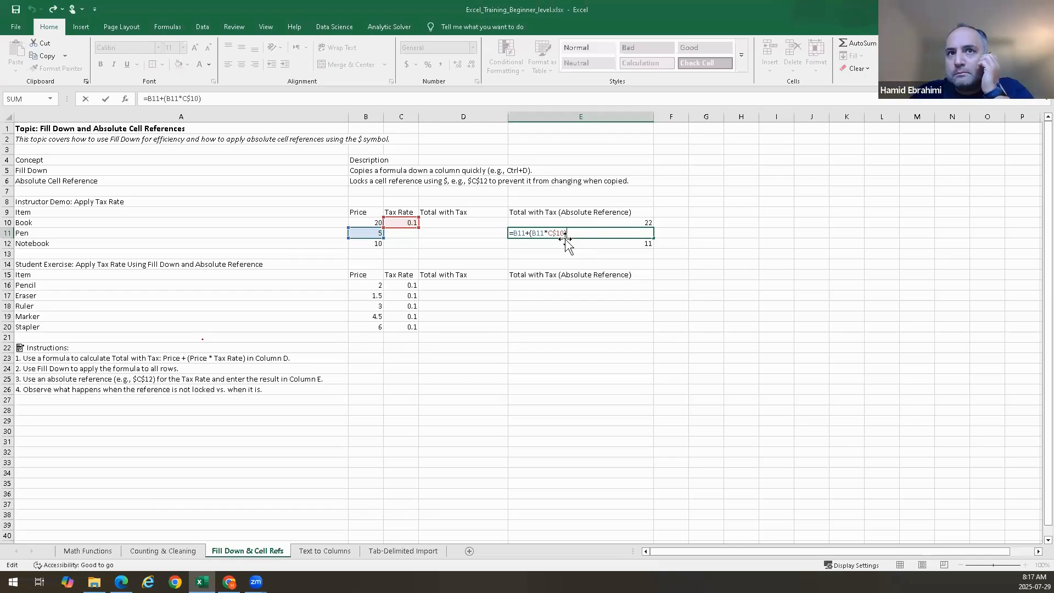
pyautogui.write('`')
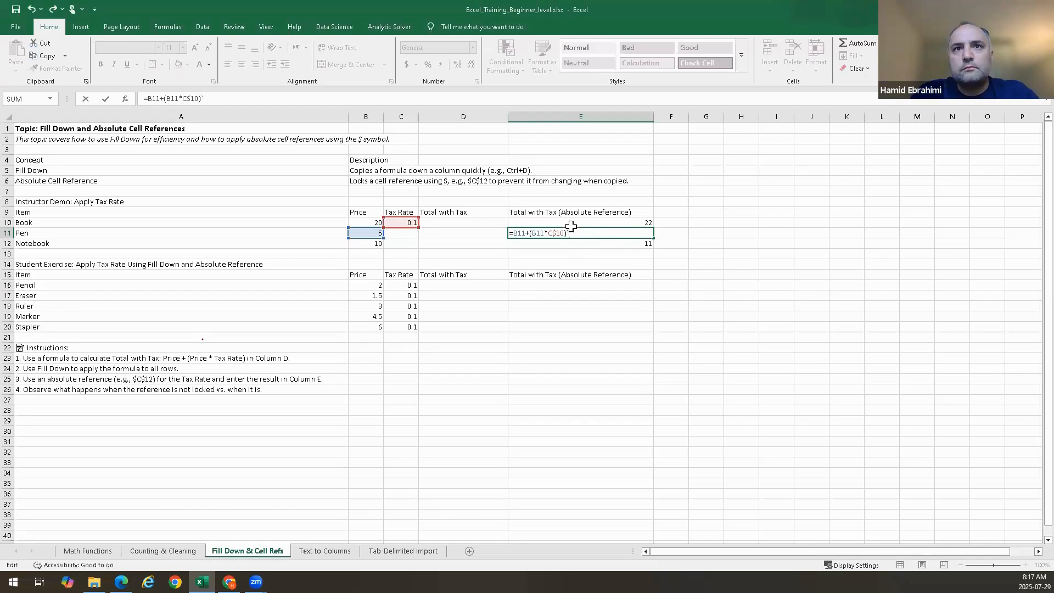
pyautogui.press('BackSpace')
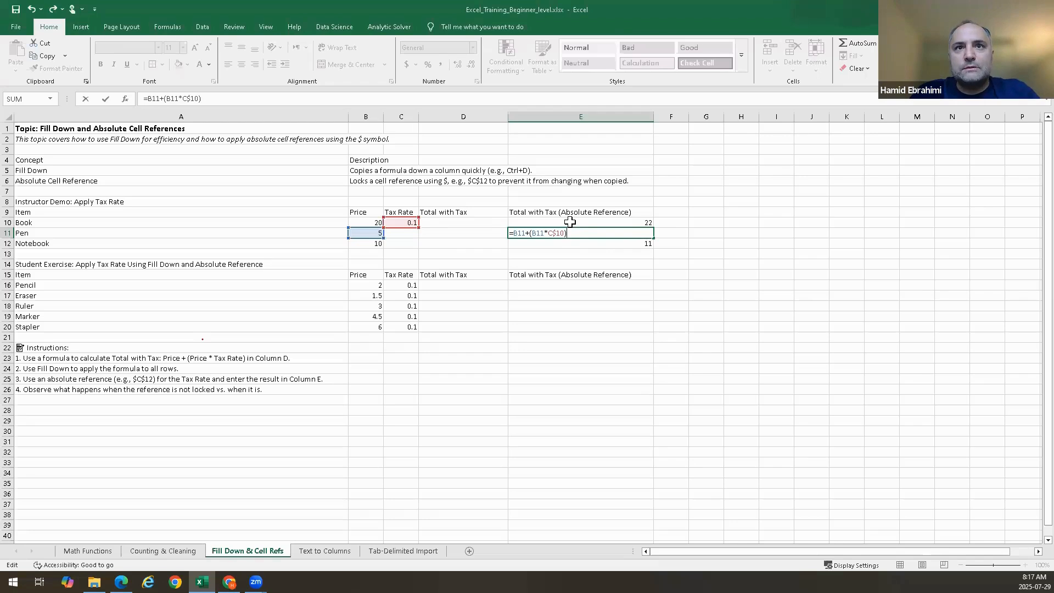
pyautogui.click(570, 222)
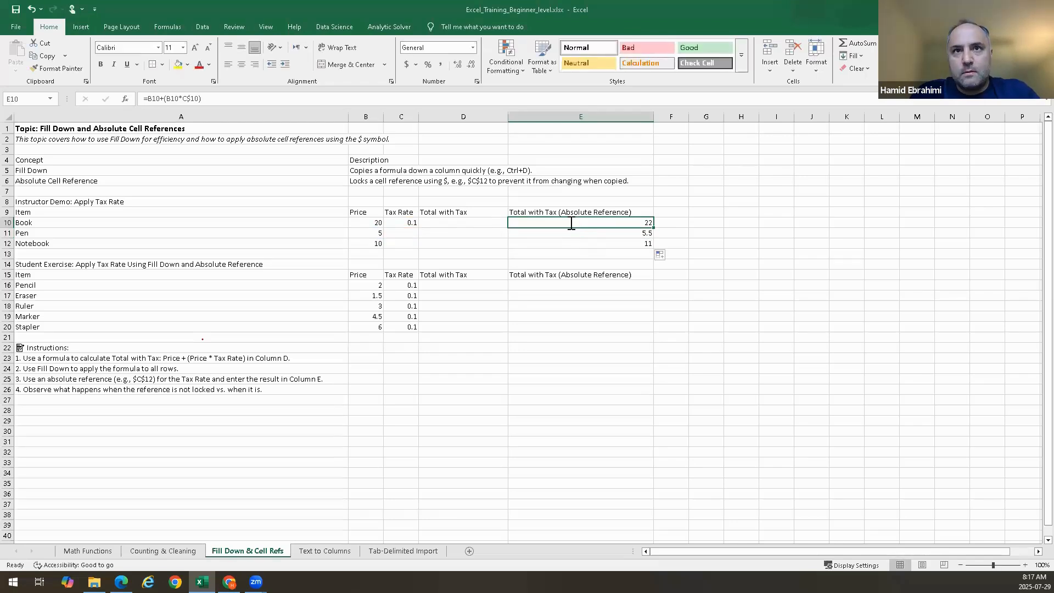
# Change E10's tax-rate reference to $C10, locking only the column
pyautogui.doubleClick(570, 222)
pyautogui.press('Left')
pyautogui.press('Left')
pyautogui.press('Left')
pyautogui.press('Left')
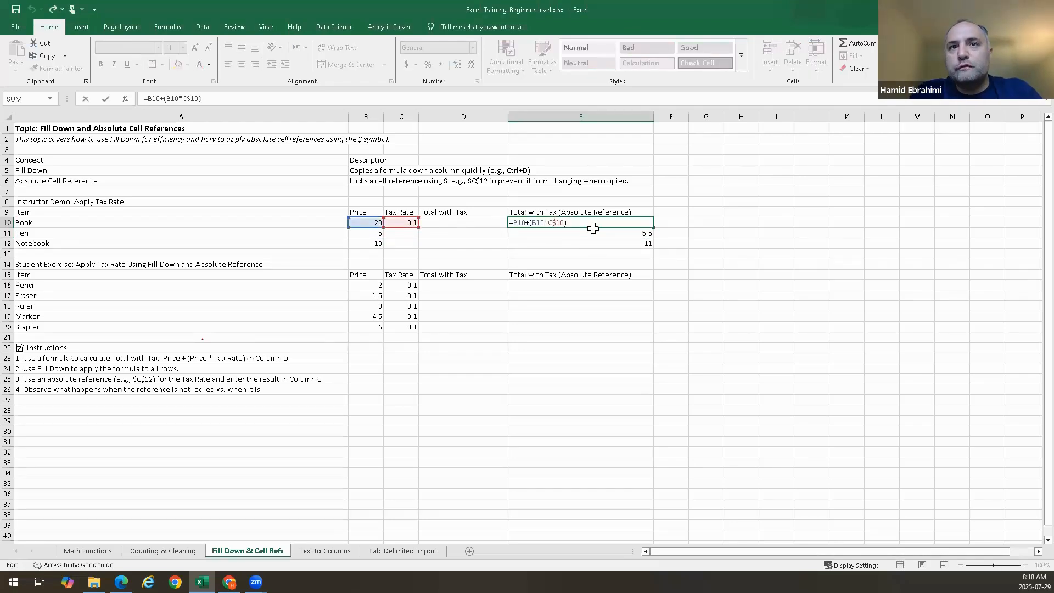
pyautogui.press('Delete')
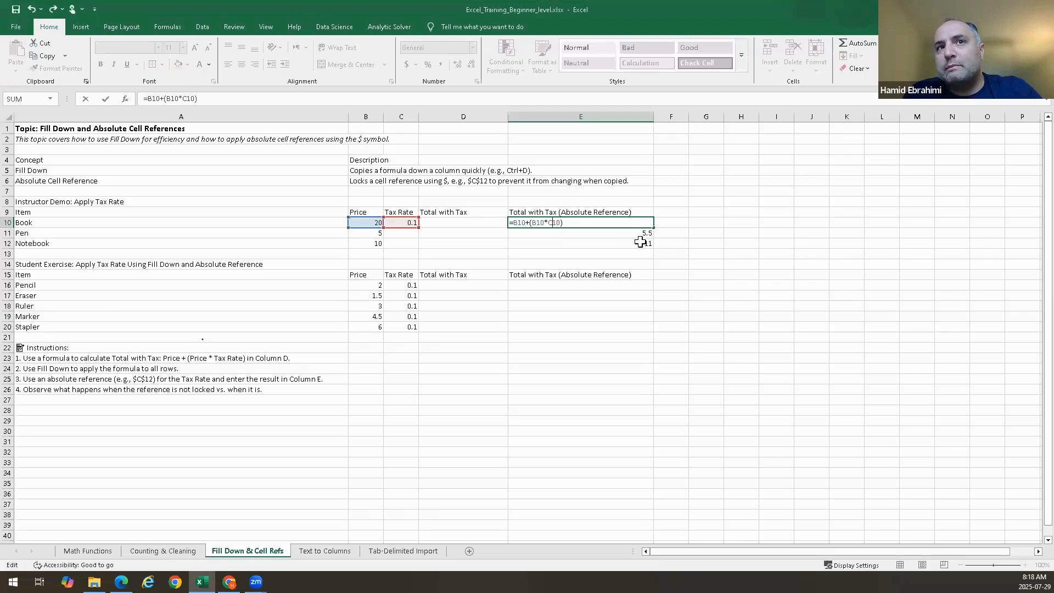
pyautogui.write('$')
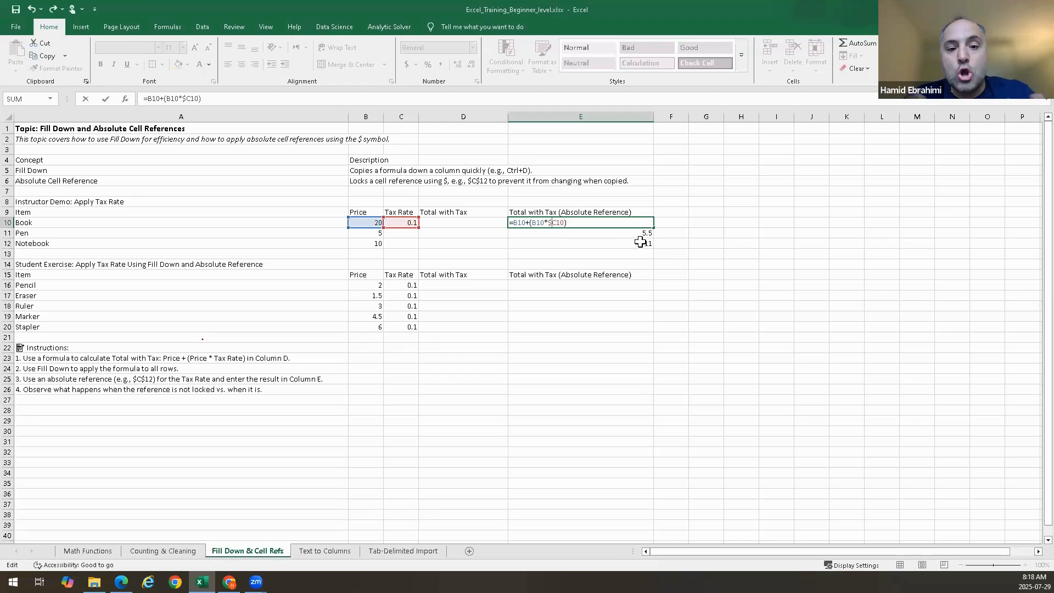
pyautogui.press('Return')
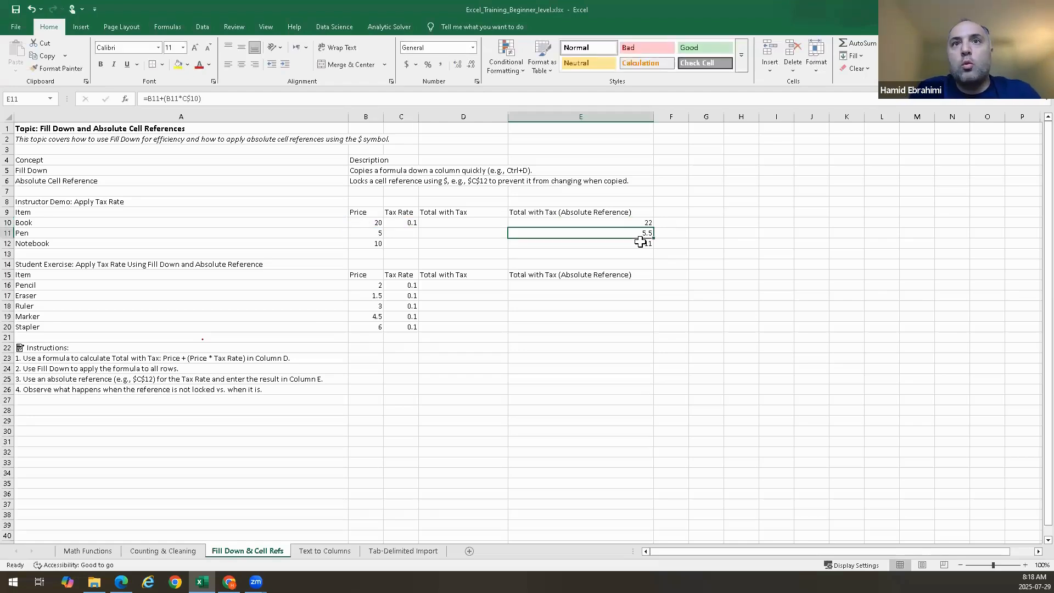
# Copy E10's formula down through E12 and examine E11's copied formula
pyautogui.click(650, 224)
pyautogui.moveTo(655, 227); pyautogui.dragTo(650, 244)
pyautogui.doubleClick(644, 232)
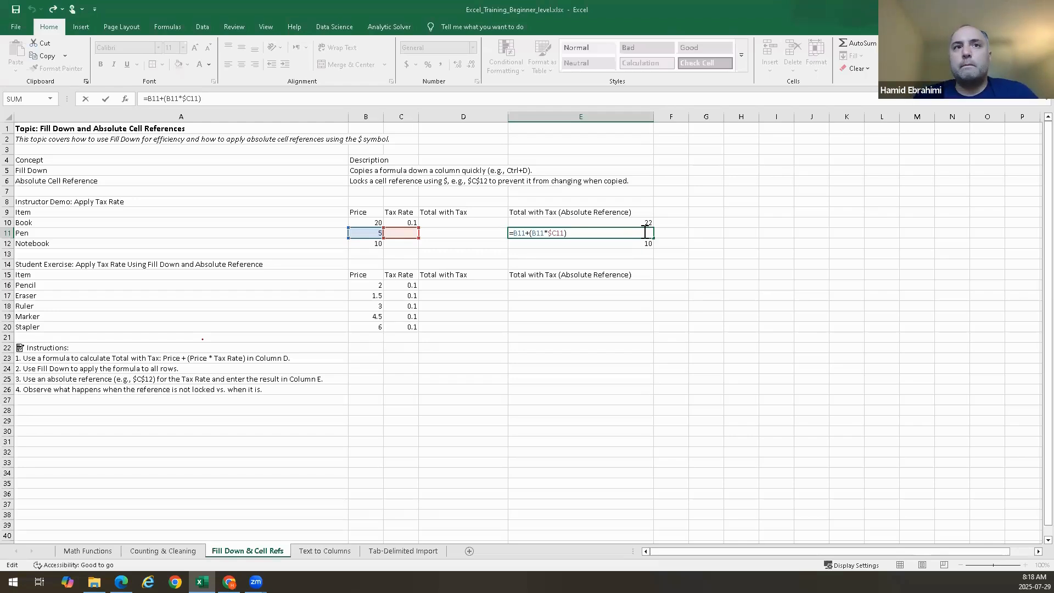
pyautogui.press('Escape')
pyautogui.click(617, 224)
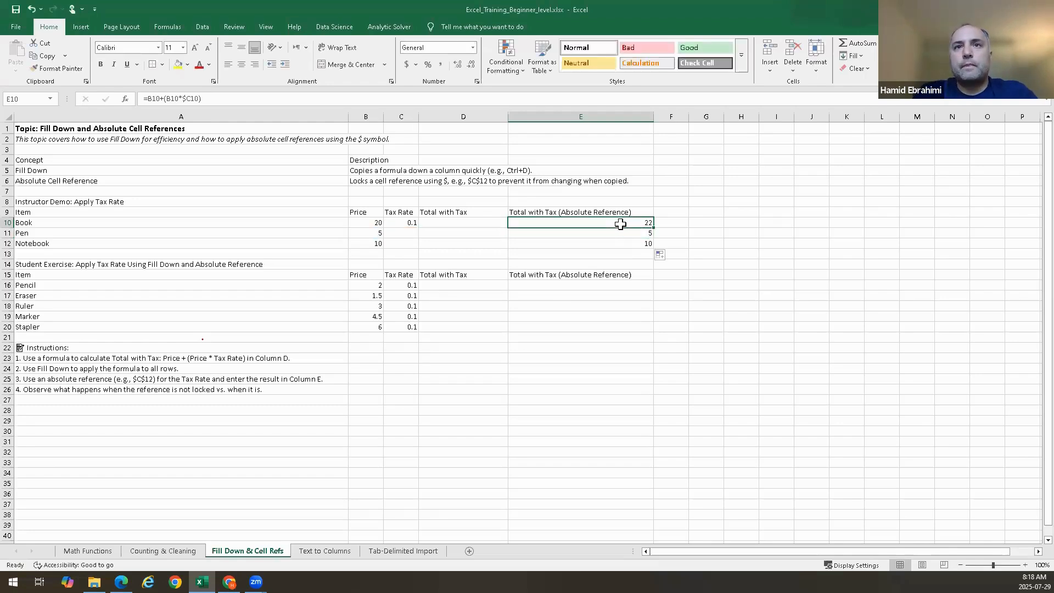
# Set E10's tax-rate reference back to the absolute reference $C$10
pyautogui.press('Down')
pyautogui.press('Down')
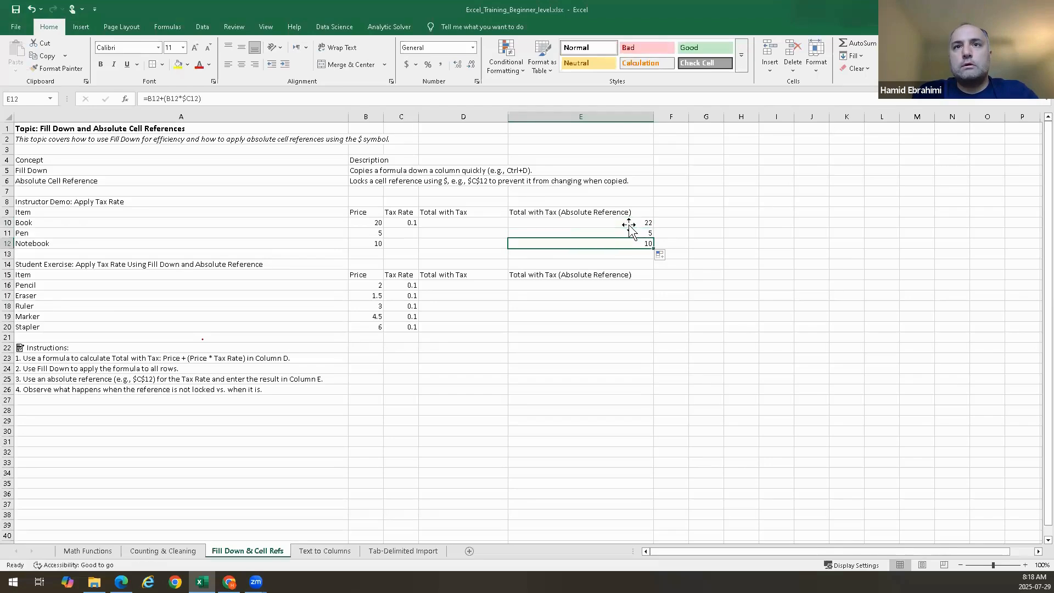
pyautogui.doubleClick(634, 222)
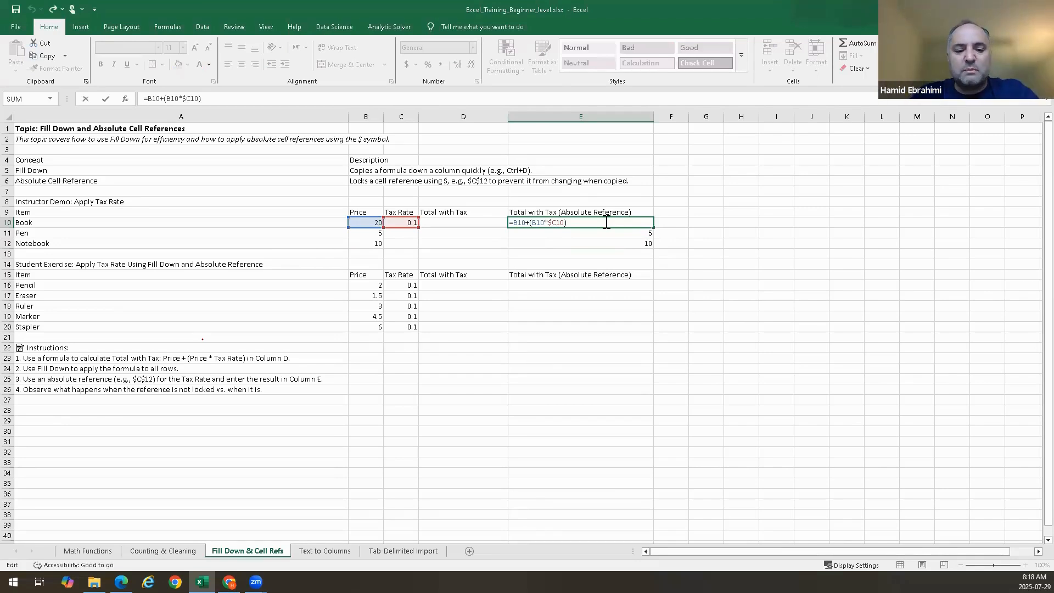
pyautogui.press('Left')
pyautogui.press('Left')
pyautogui.press('Left')
pyautogui.write('$')
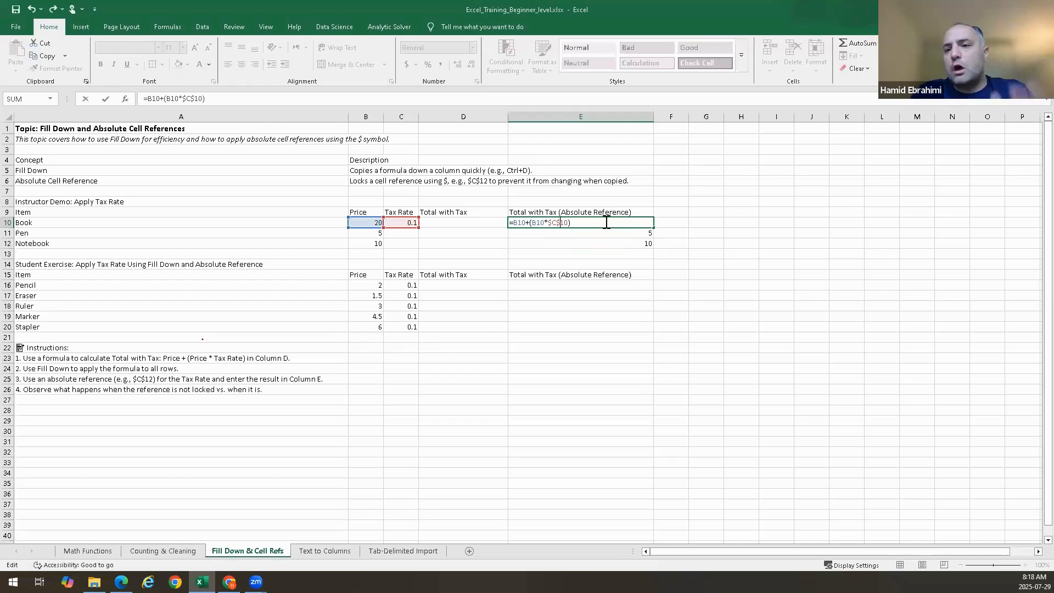
pyautogui.hotkey('ctrl', 'Return')
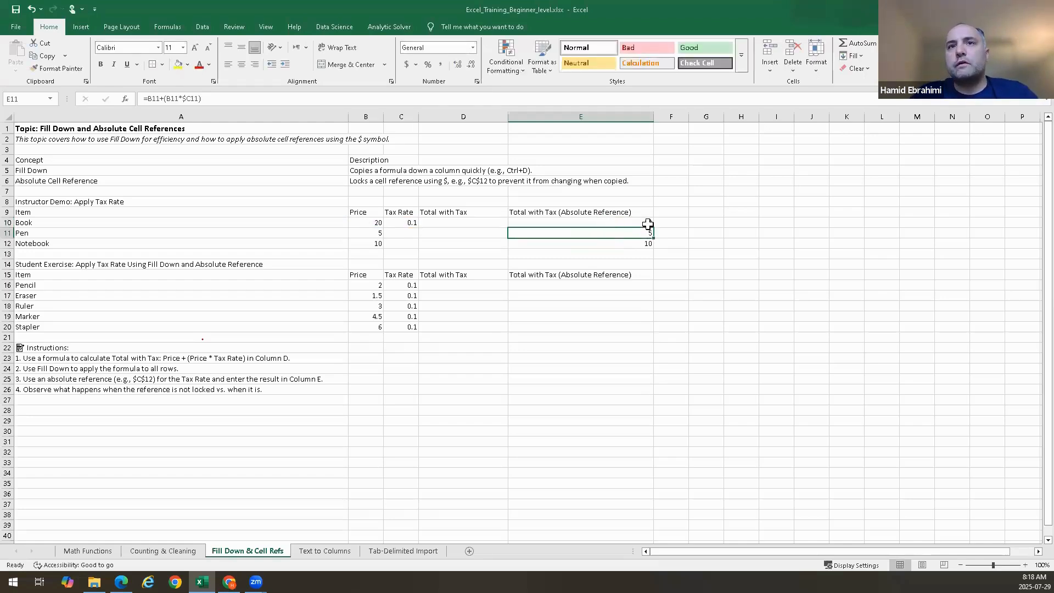
# Fill E10's formula down through E12 and check the formula copied into E11
pyautogui.moveTo(655, 232); pyautogui.dragTo(648, 242)
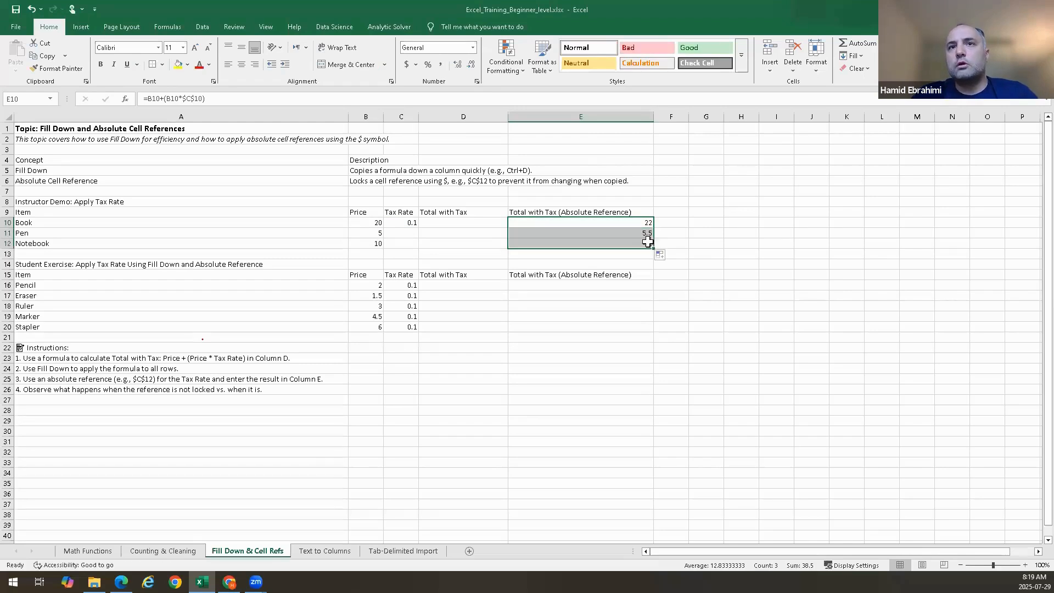
pyautogui.doubleClick(646, 233)
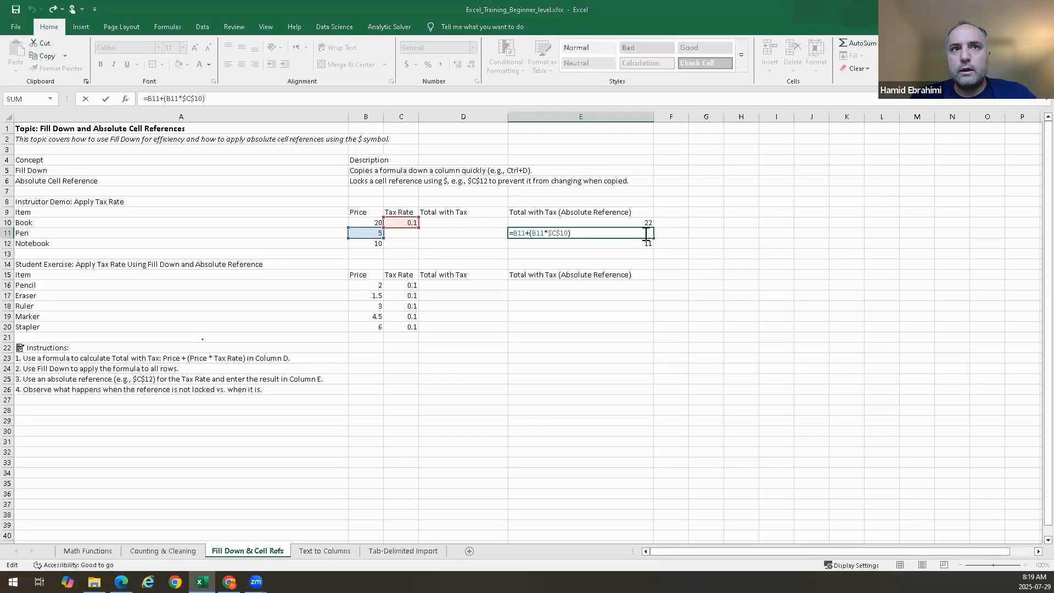
pyautogui.press('Escape')
# Enter a 0.1 tax rate for Pen and Notebook in the Tax Rate column
pyautogui.click(413, 233)
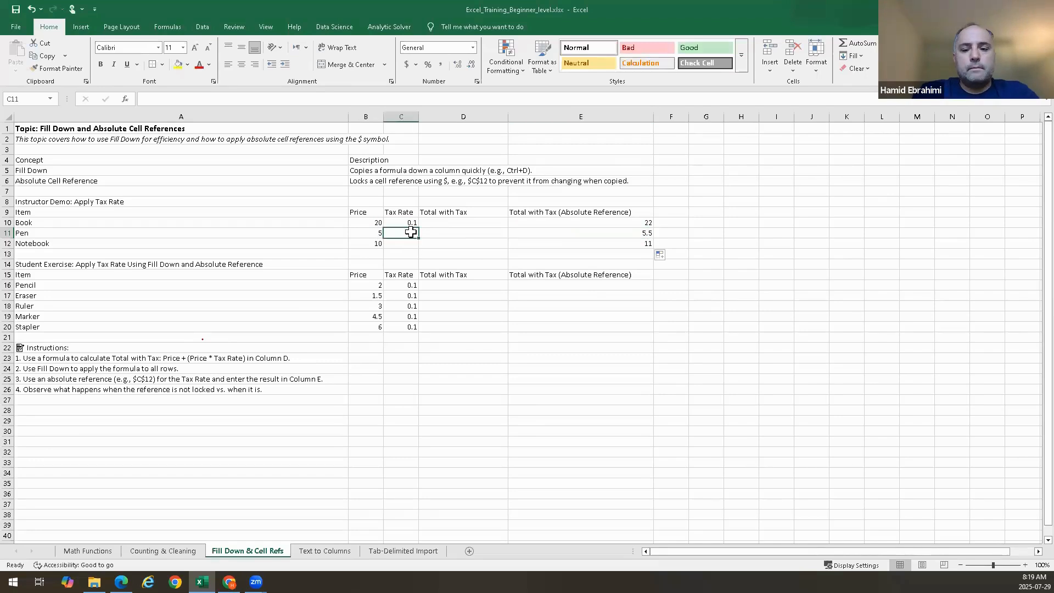
pyautogui.press('Down')
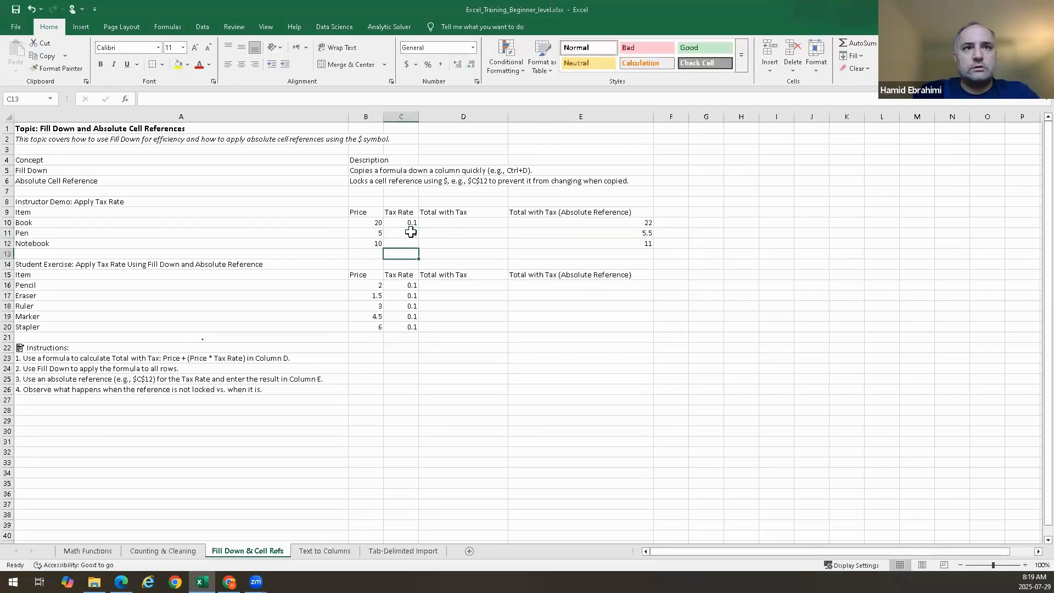
pyautogui.write('0.1')
pyautogui.press('Up')
pyautogui.press('Up')
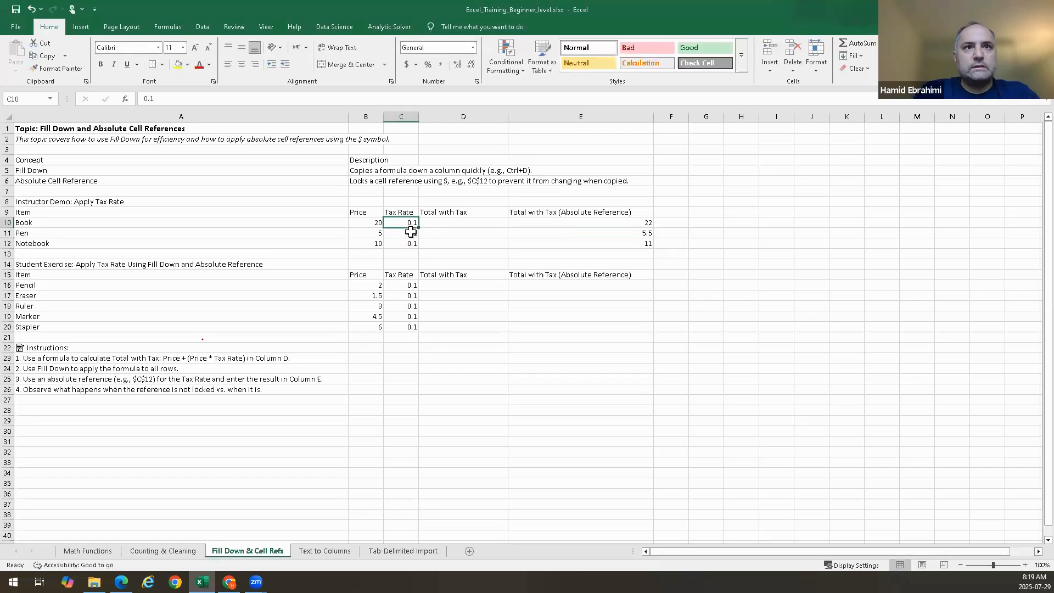
# Enter the formula =B10+(B10*C10) in D10 for Book's total with tax
pyautogui.press('Right')
pyautogui.write('=')
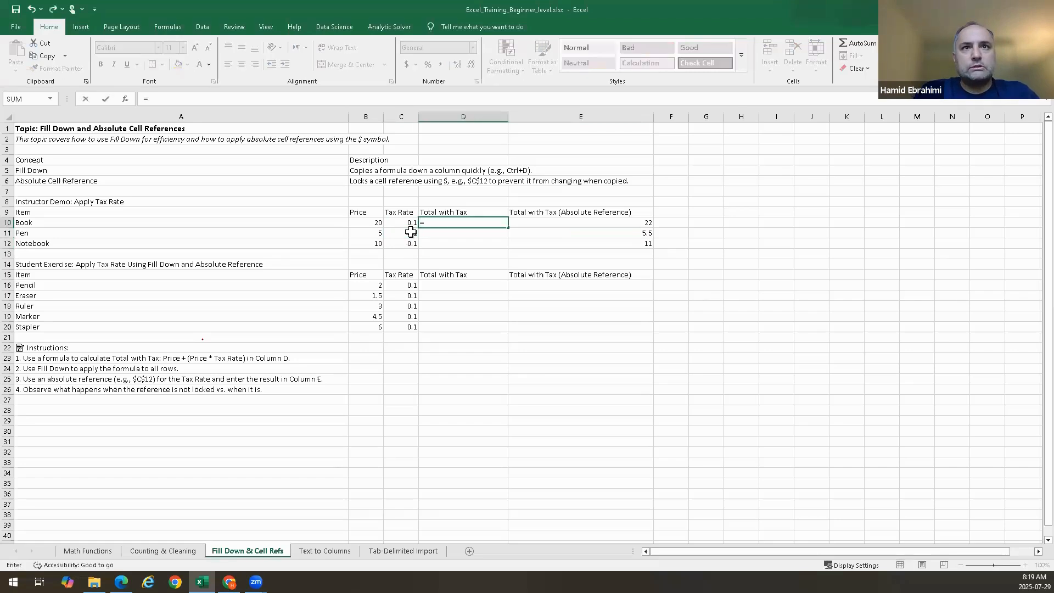
pyautogui.click(376, 222)
pyautogui.write('+')
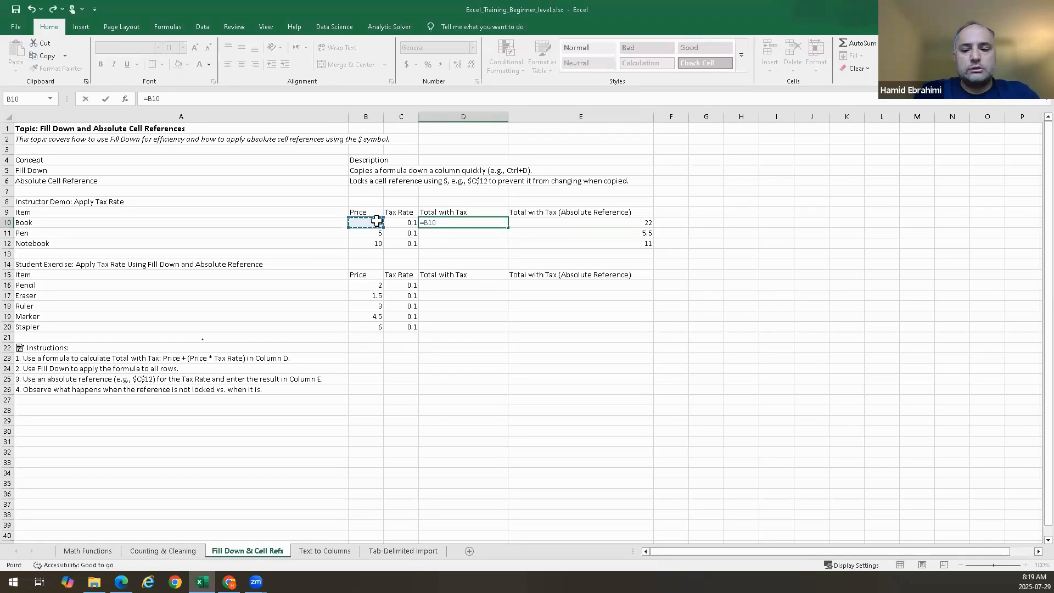
pyautogui.write('(')
pyautogui.click(376, 222)
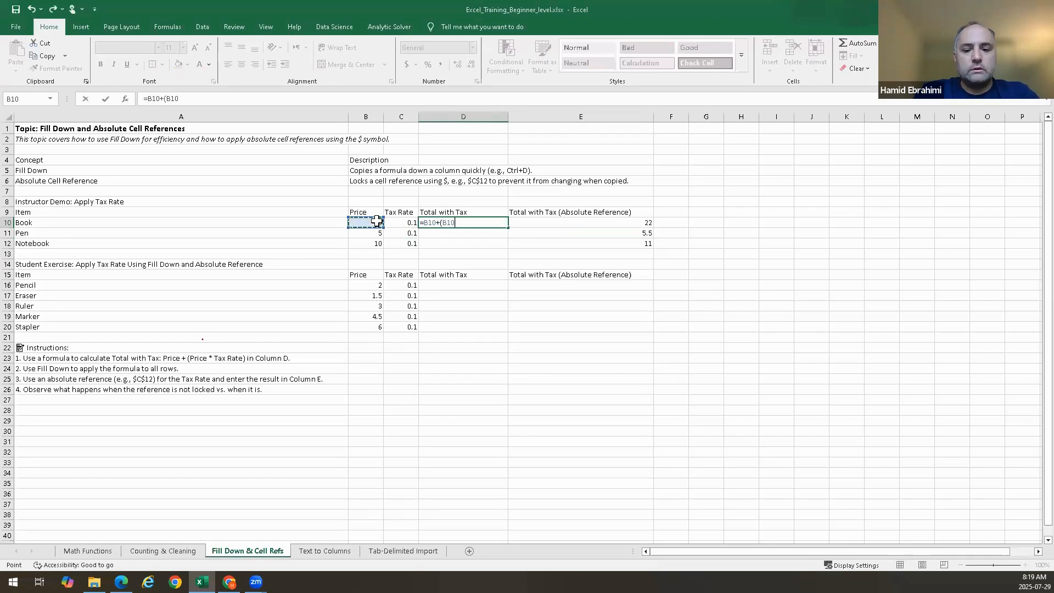
pyautogui.write('*')
pyautogui.click(409, 223)
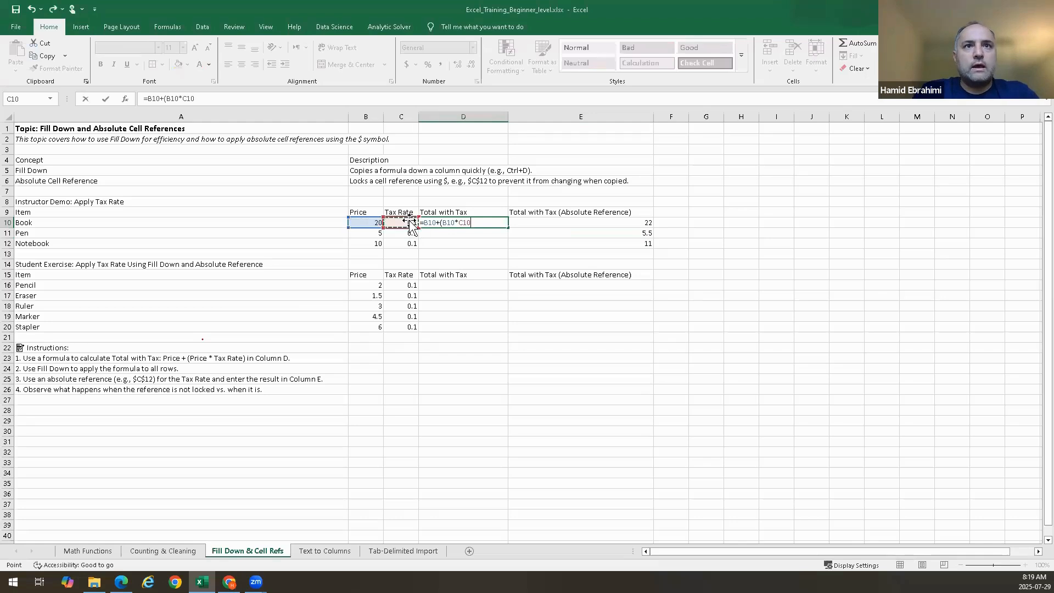
pyautogui.write(')')
pyautogui.press('Return')
# Fill D10's formula down through D12
pyautogui.click(453, 222)
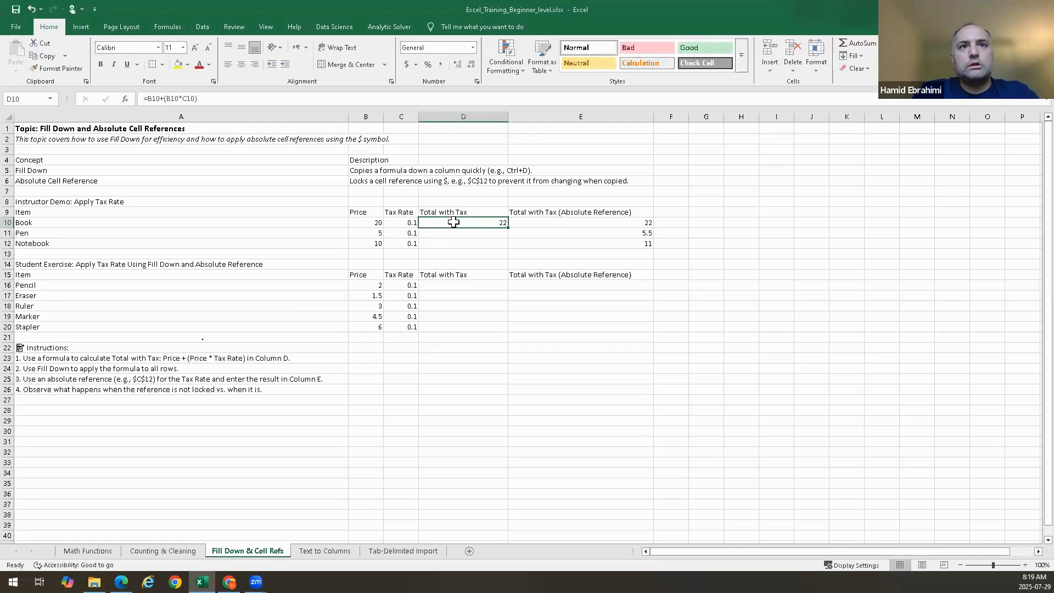
pyautogui.moveTo(453, 222); pyautogui.dragTo(453, 243)
pyautogui.hotkey('ctrl', 'd')
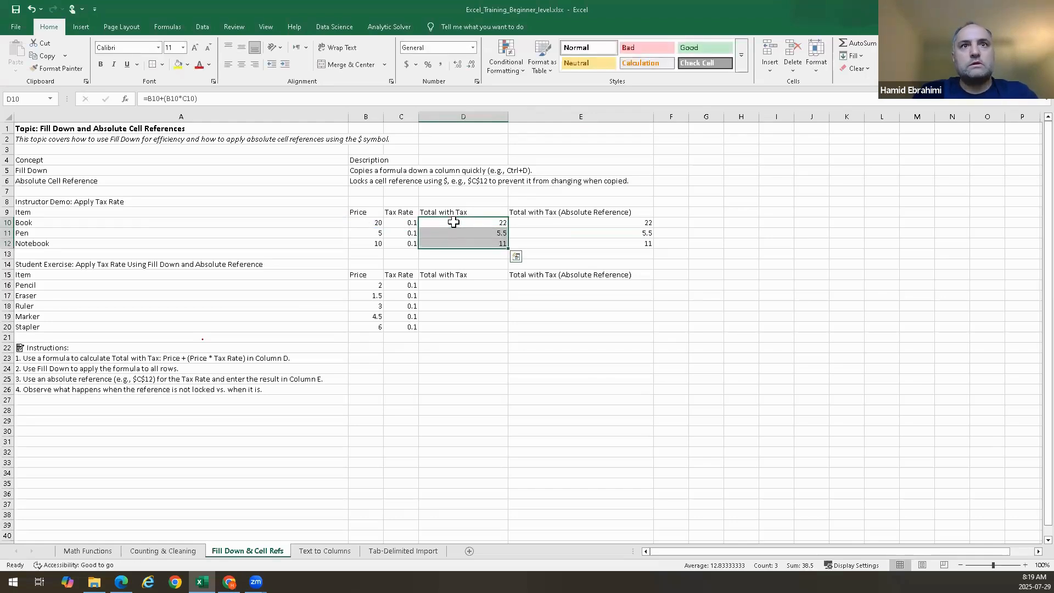
pyautogui.click(591, 361)
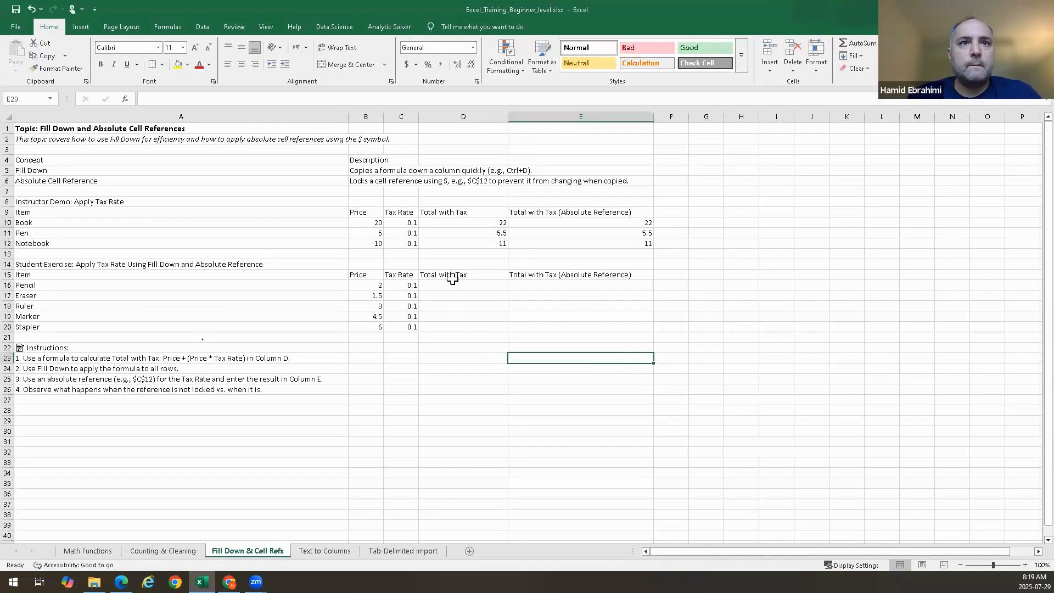
# Apply the Neutral cell style to the Pencil tax rate in C16
pyautogui.moveTo(450, 285); pyautogui.dragTo(542, 332)
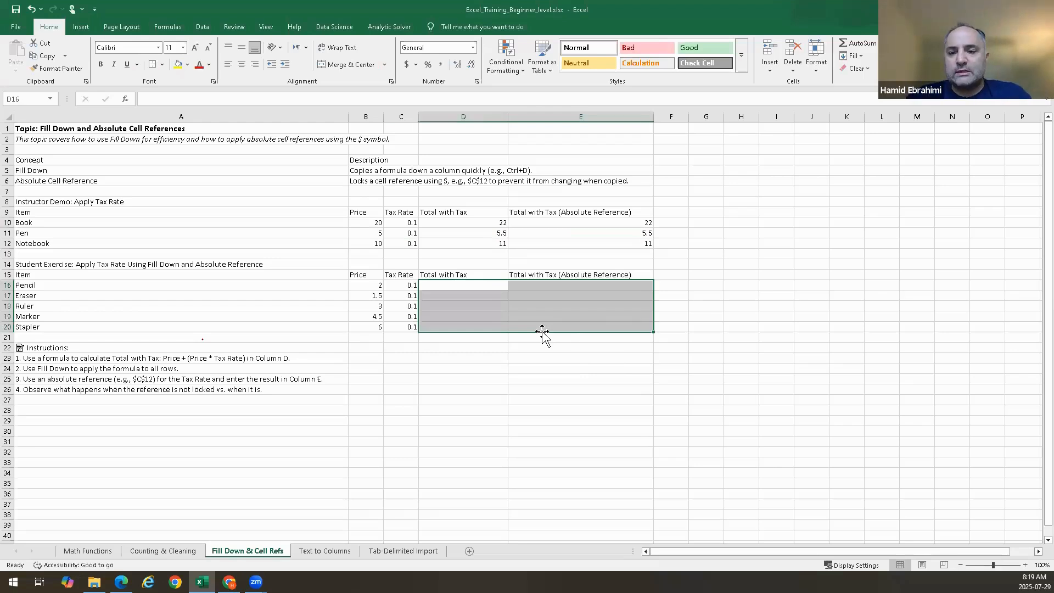
pyautogui.click(571, 287)
pyautogui.click(411, 287)
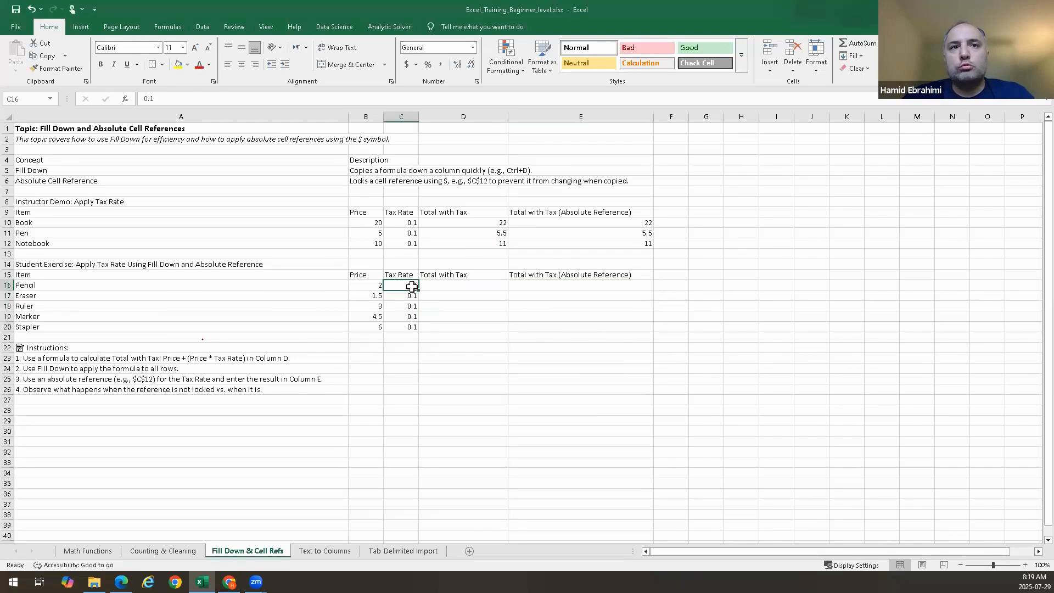
pyautogui.click(586, 62)
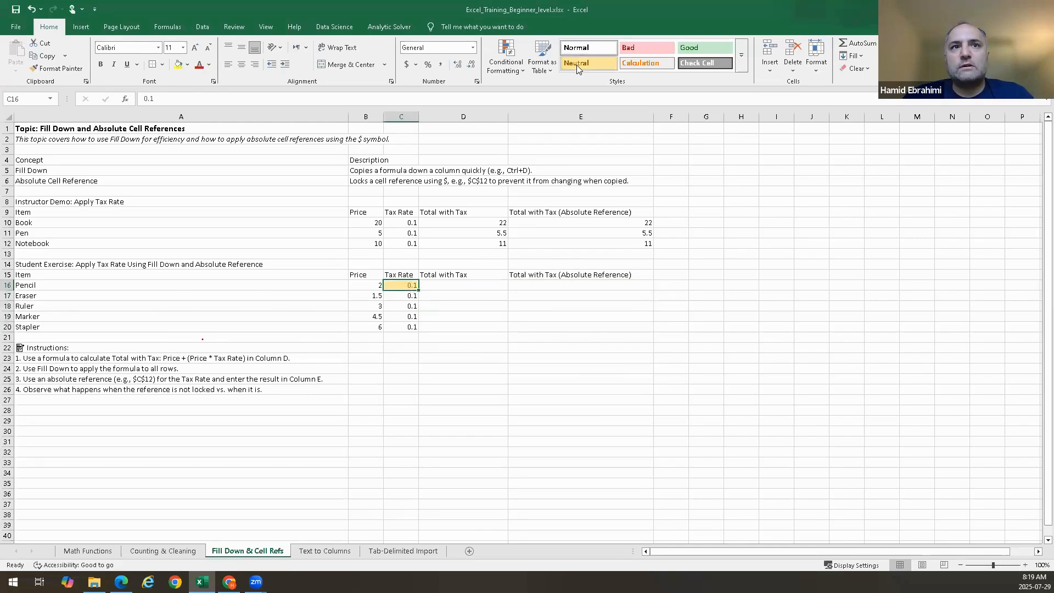
# Inspect the absolute-reference formula in E10 without changing it
pyautogui.click(475, 369)
pyautogui.moveTo(549, 284); pyautogui.dragTo(556, 319)
pyautogui.moveTo(464, 284); pyautogui.dragTo(459, 325)
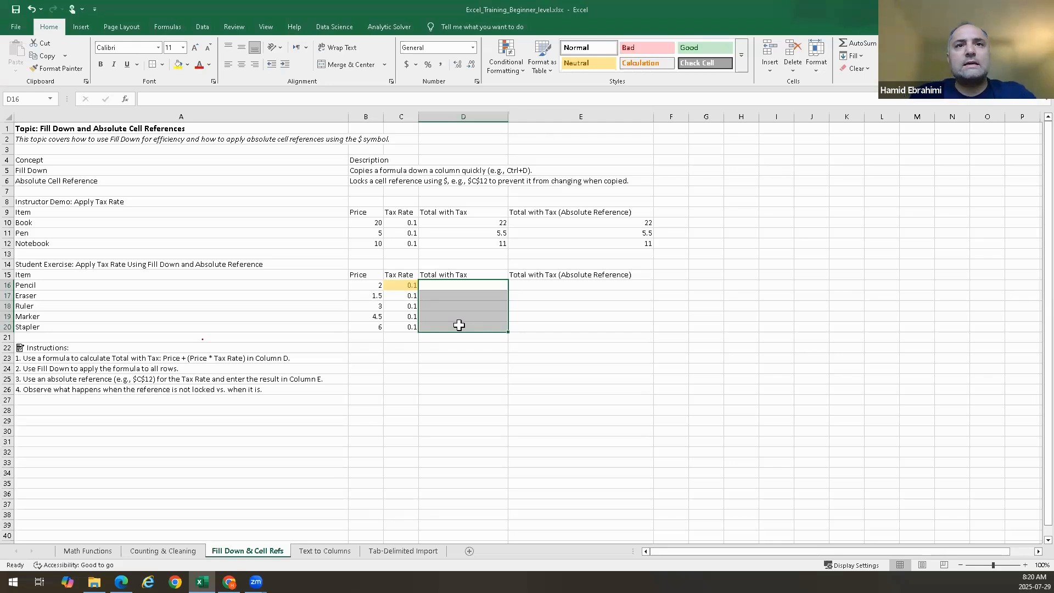
pyautogui.click(609, 252)
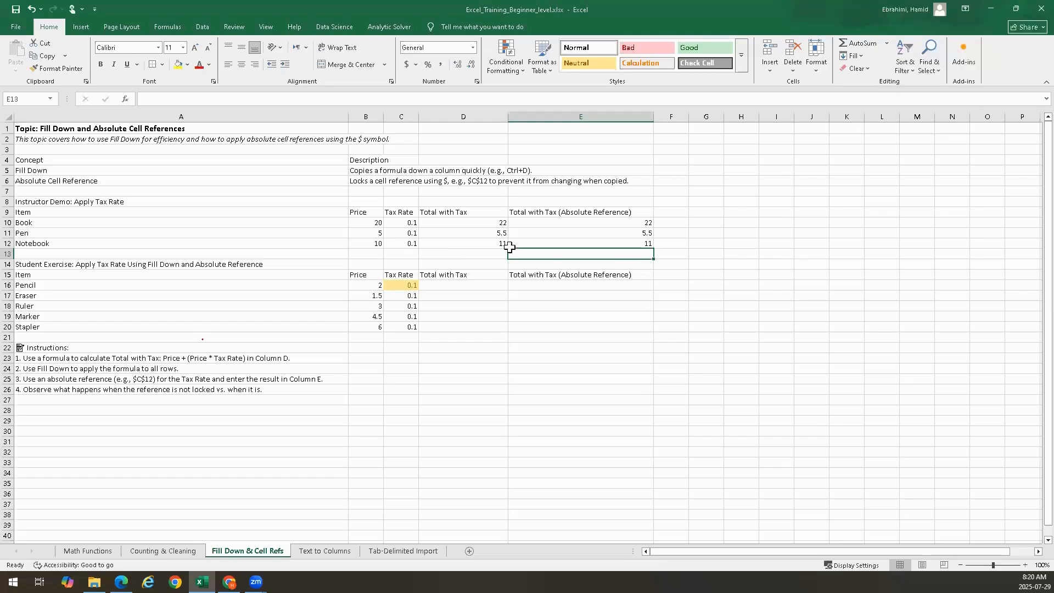
pyautogui.click(587, 231)
pyautogui.doubleClick(589, 221)
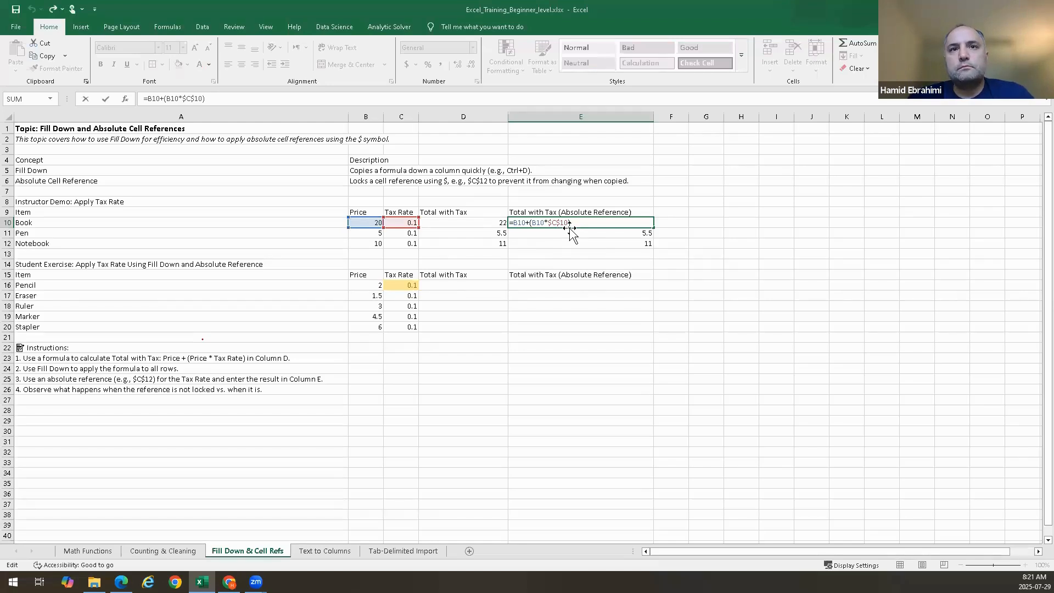
pyautogui.press('Escape')
# Enter the formula =B16+(B16*$C$16) in E16 using an absolute reference to the tax rate
pyautogui.click(566, 295)
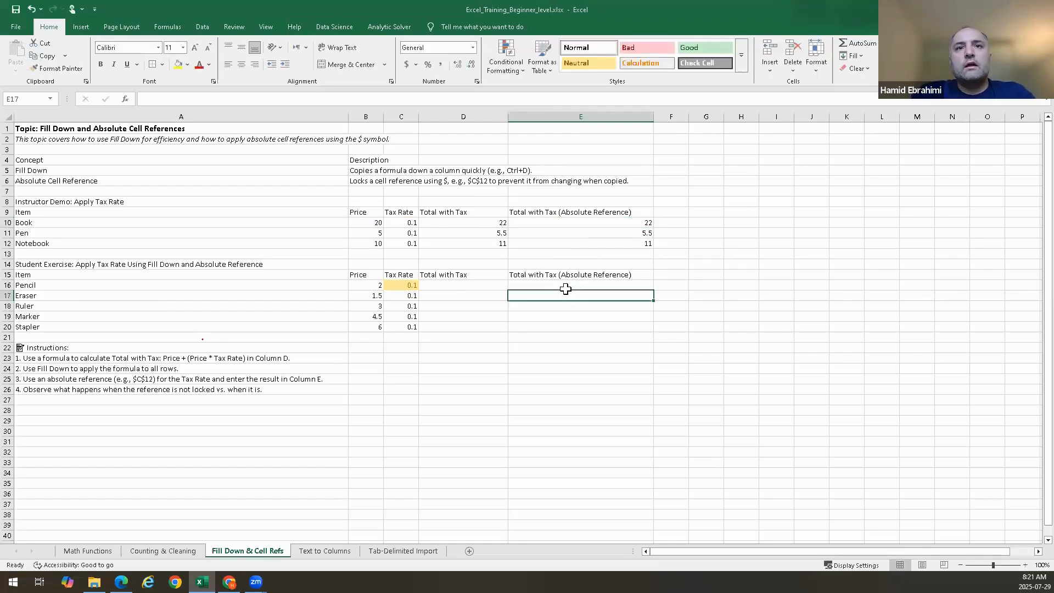
pyautogui.doubleClick(566, 285)
pyautogui.write('=')
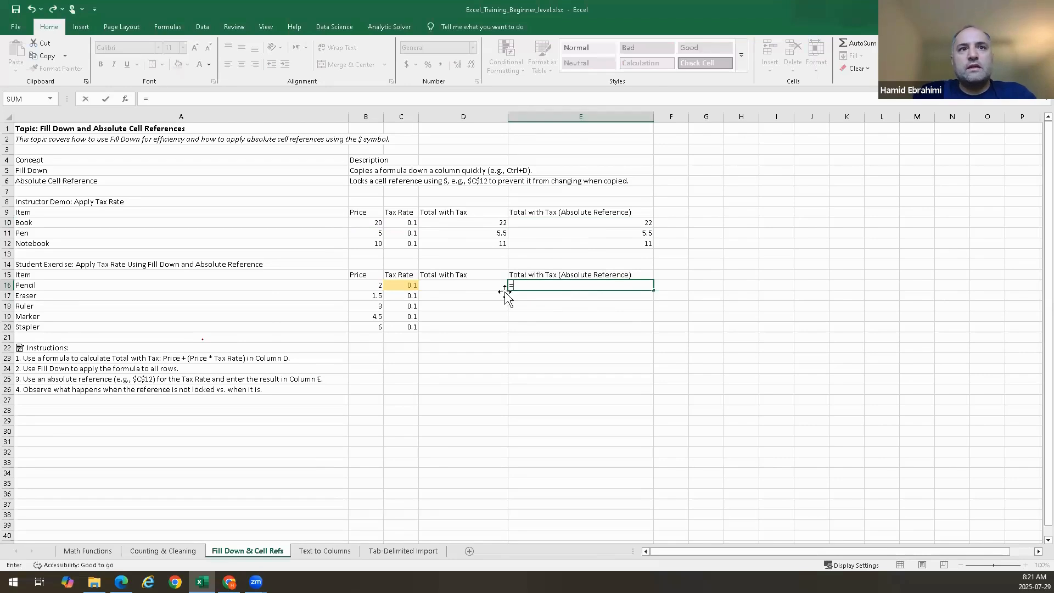
pyautogui.click(368, 285)
pyautogui.write('+')
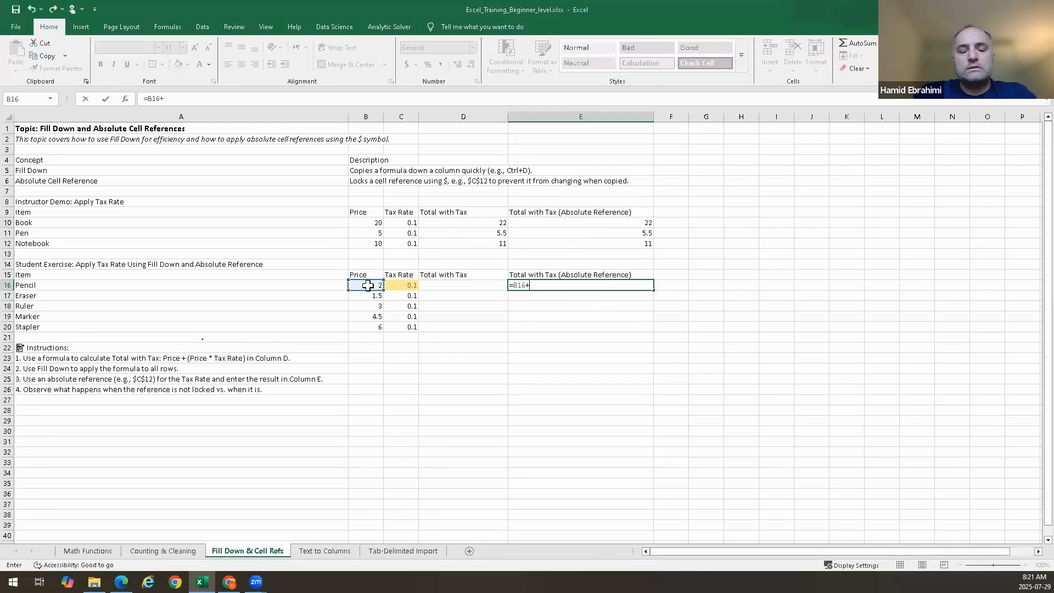
pyautogui.write('(')
pyautogui.click(366, 285)
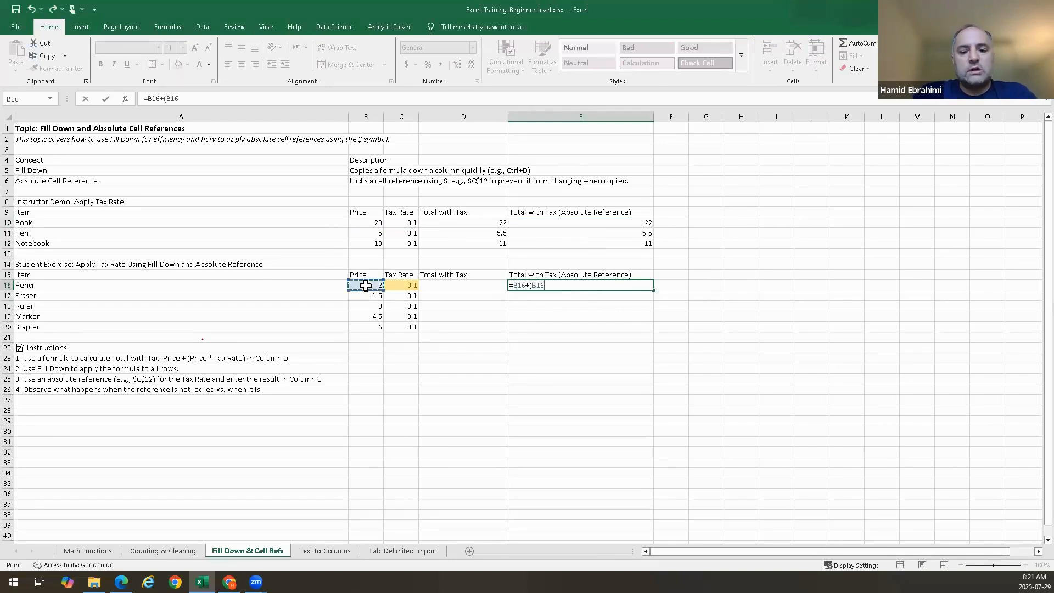
pyautogui.write('*')
pyautogui.click(395, 285)
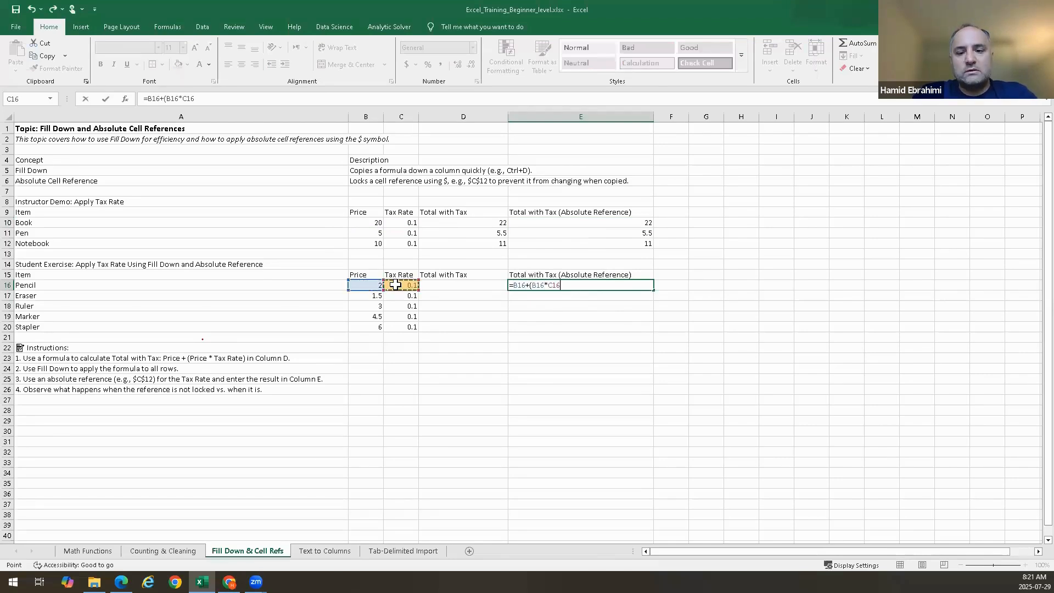
pyautogui.write(')')
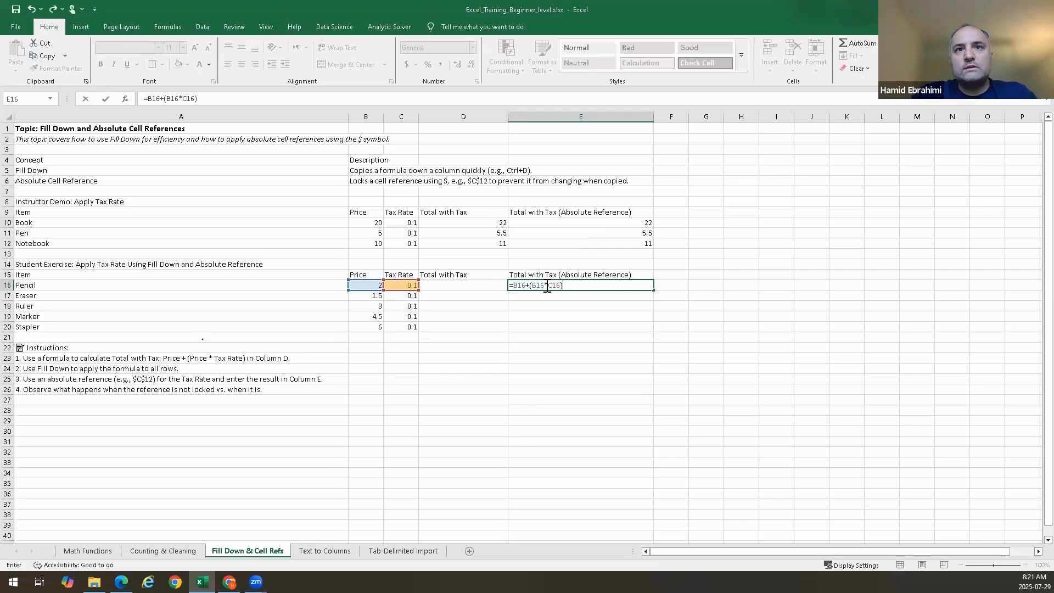
pyautogui.click(547, 286)
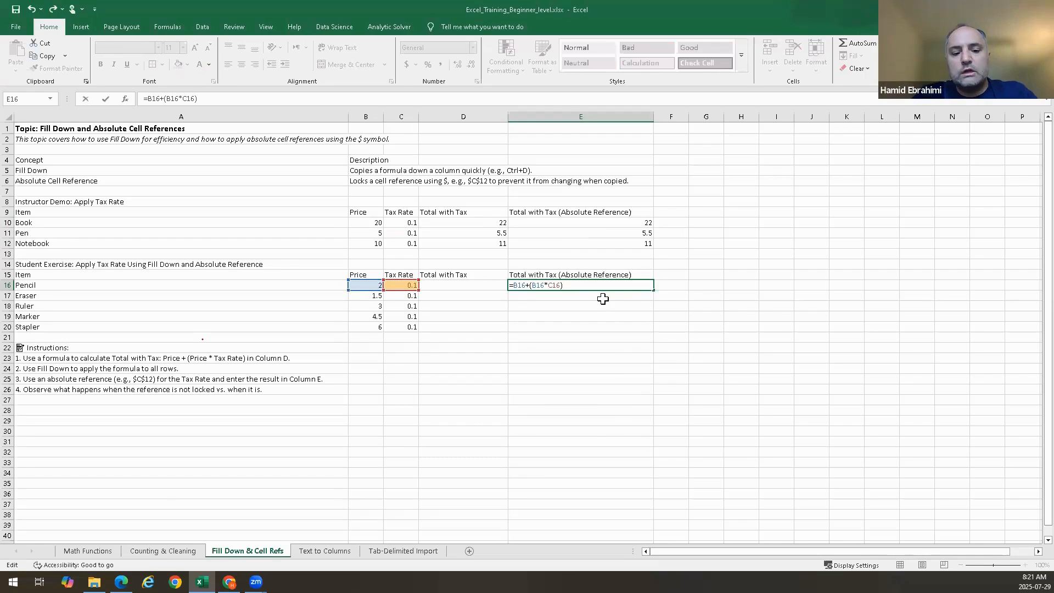
pyautogui.write('$C')
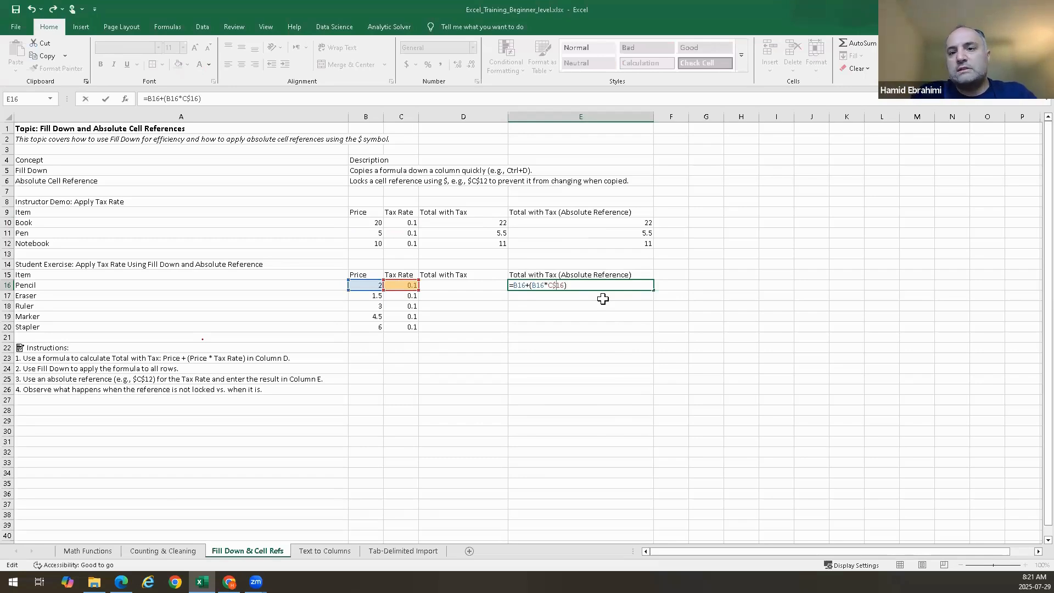
pyautogui.write('$')
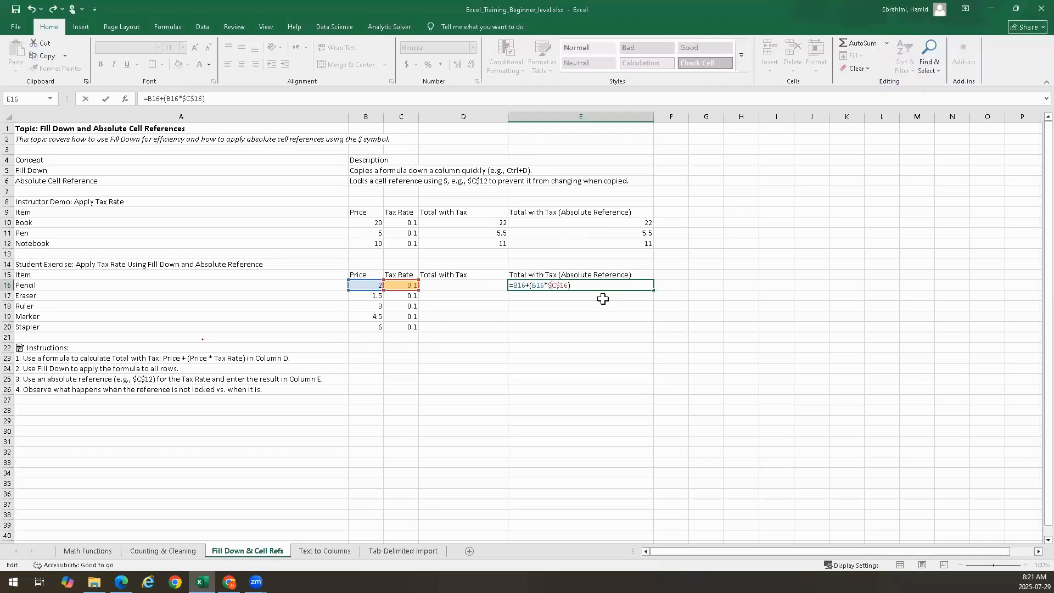
pyautogui.press('Return')
# Fill E16's formula down through E20
pyautogui.click(642, 282)
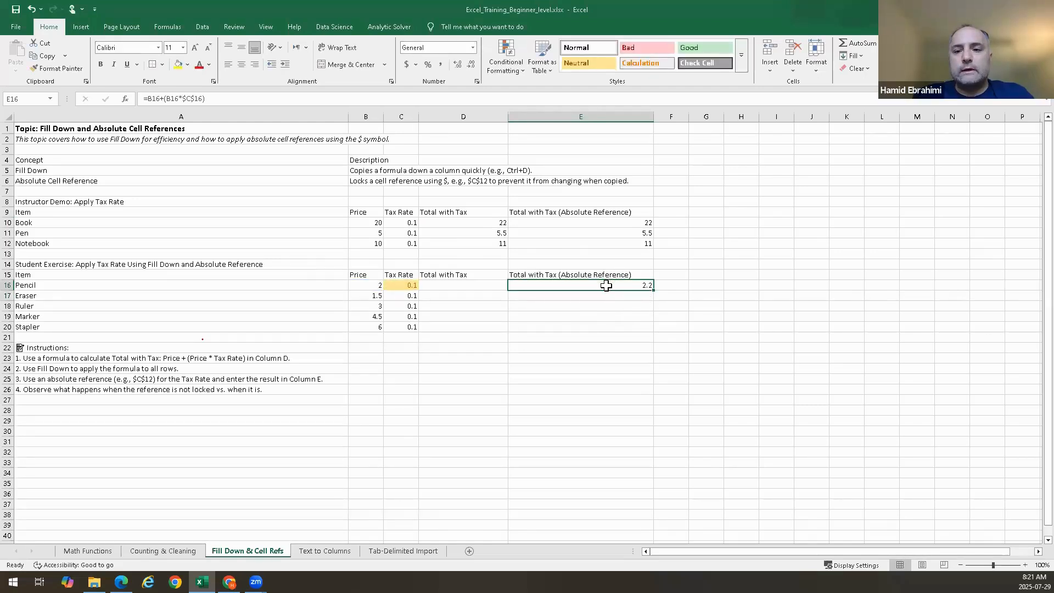
pyautogui.moveTo(607, 288); pyautogui.dragTo(603, 327)
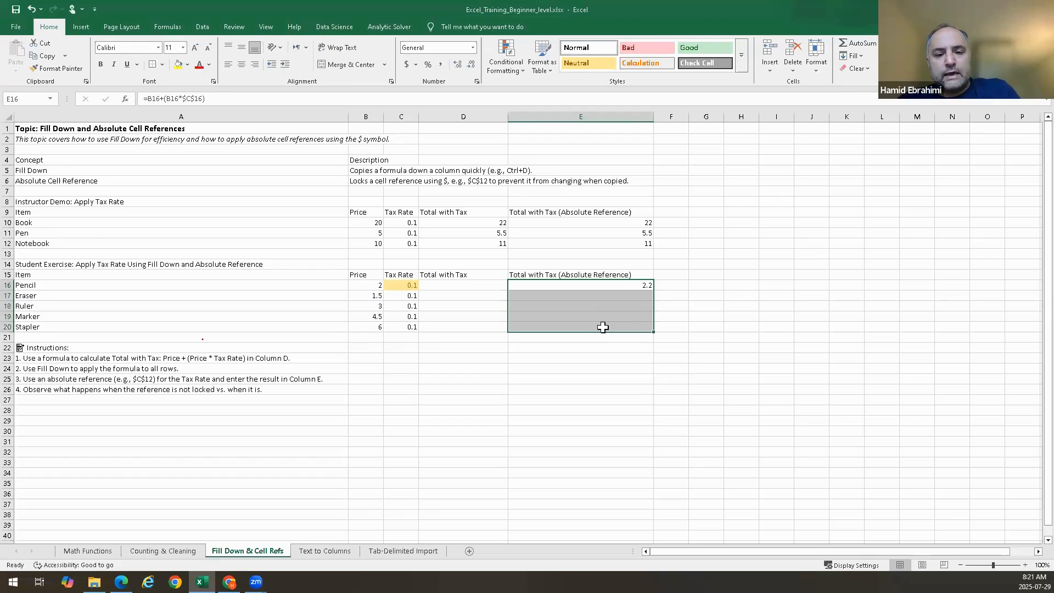
pyautogui.hotkey('ctrl', 'd')
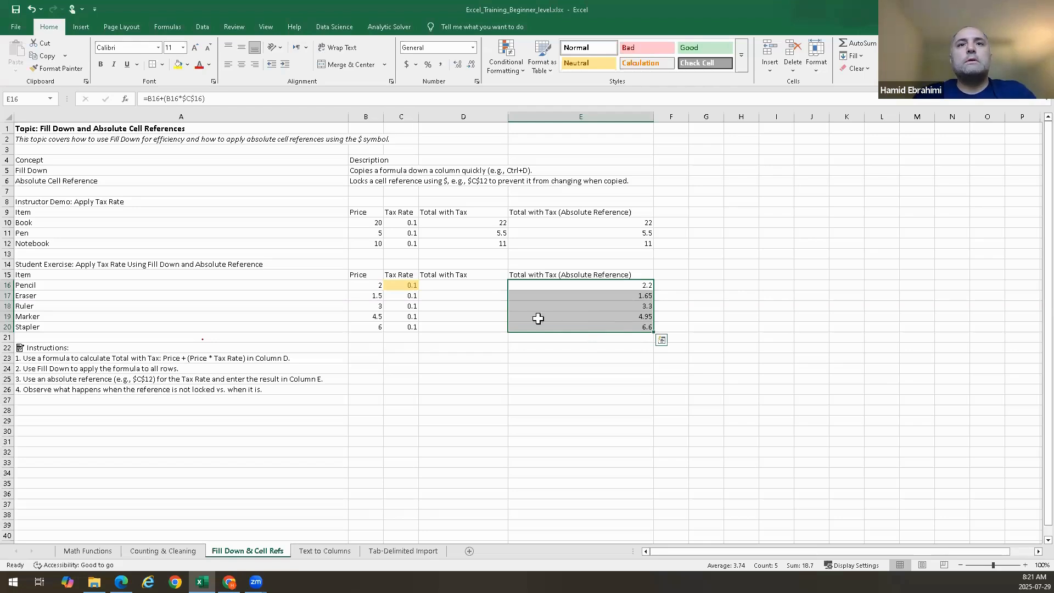
# Enter the formula =B16+(B16*C16) in D16 for Pencil's total with tax
pyautogui.click(481, 285)
pyautogui.write('=')
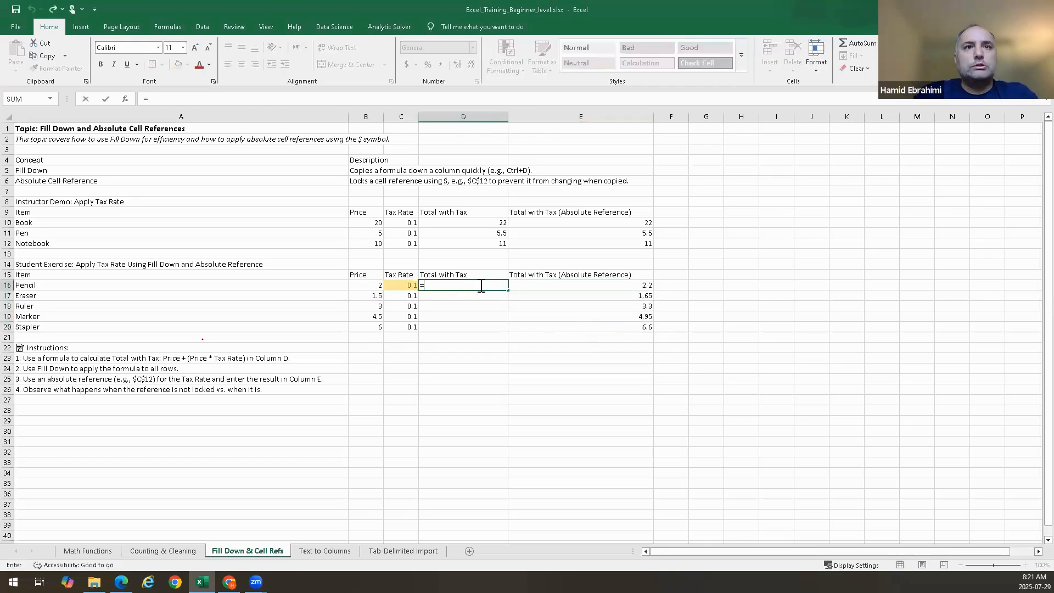
pyautogui.click(361, 286)
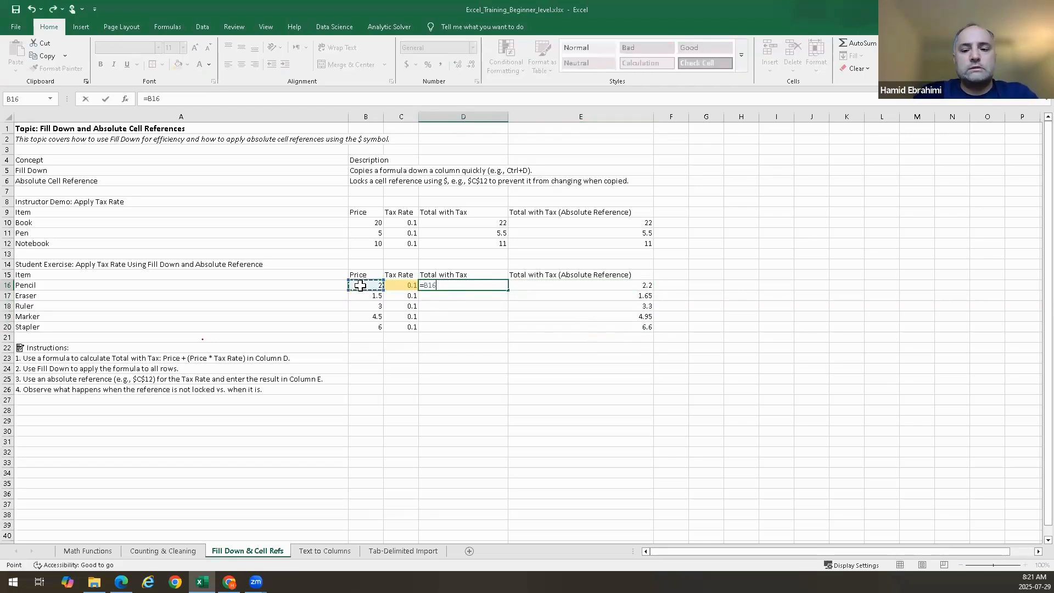
pyautogui.write('+(')
pyautogui.click(360, 286)
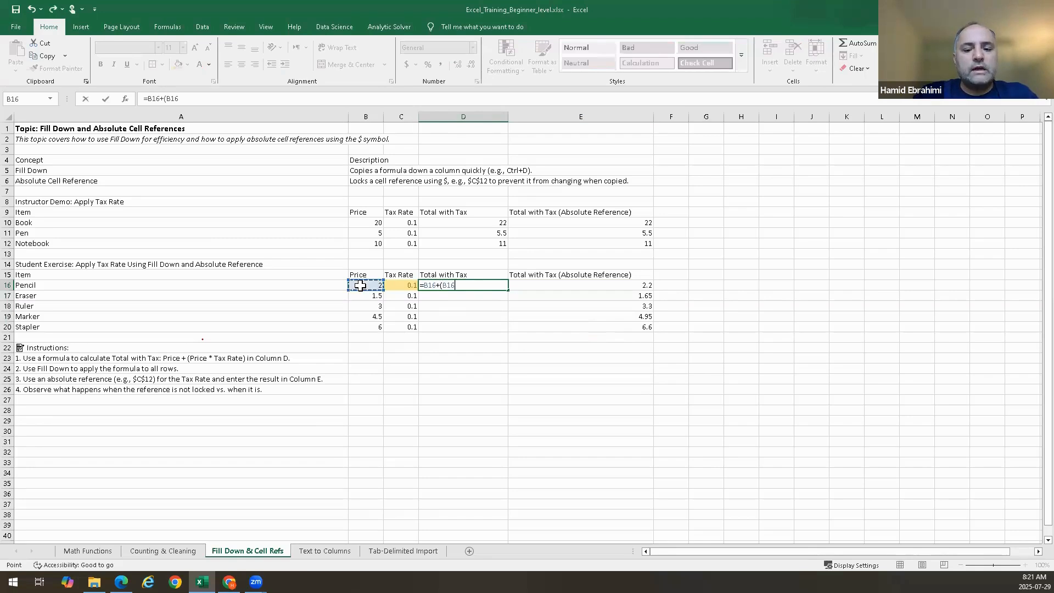
pyautogui.write('*')
pyautogui.click(407, 286)
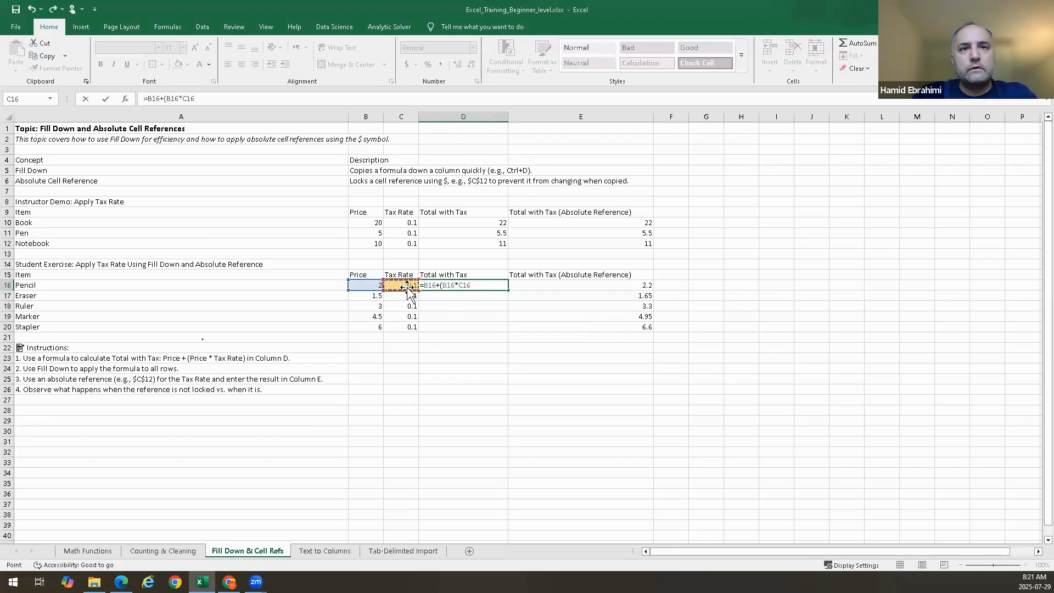
pyautogui.write(')')
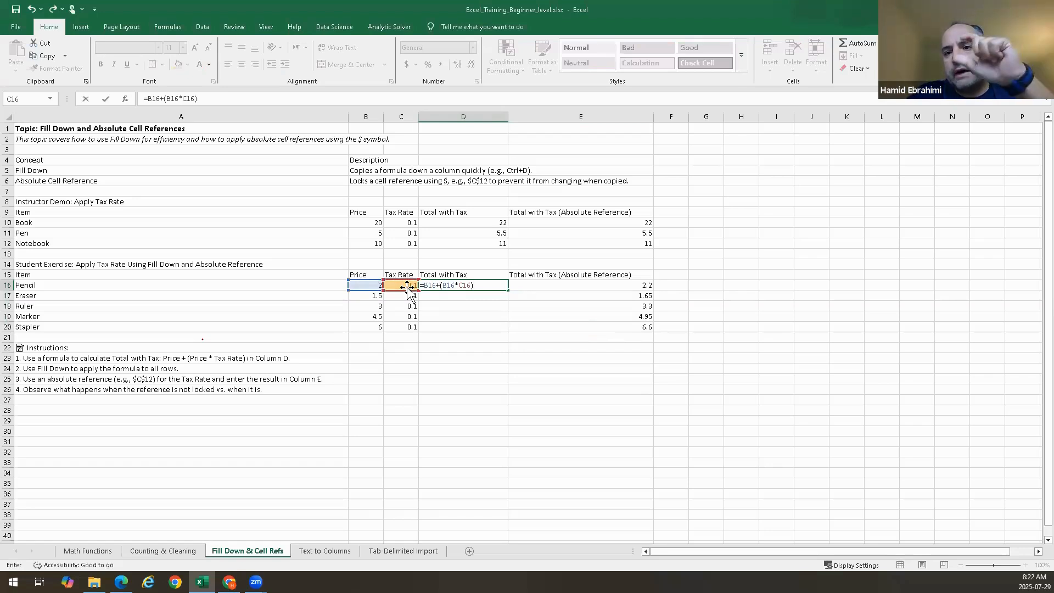
pyautogui.press('Return')
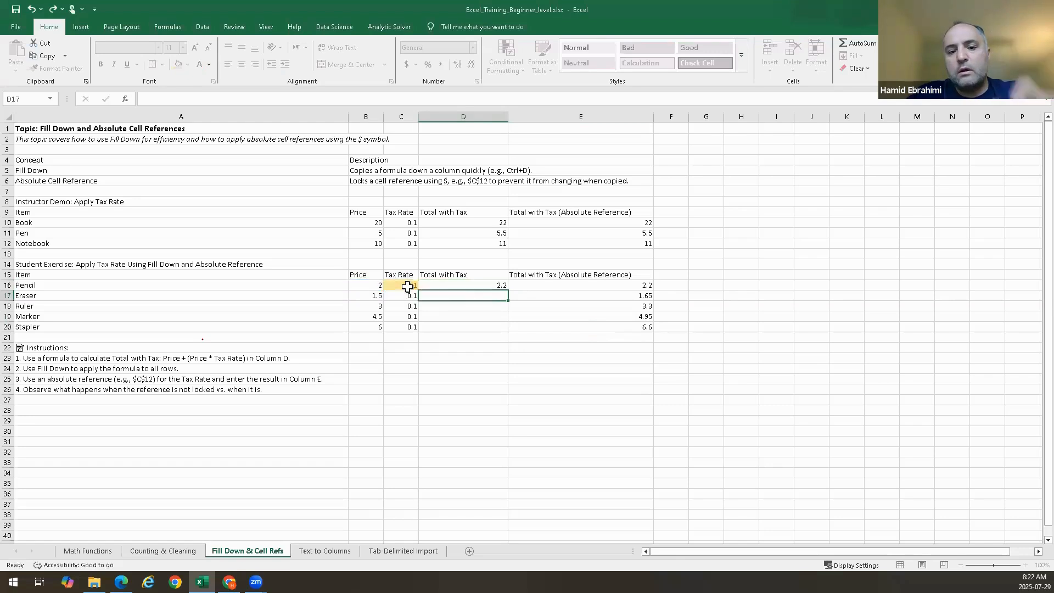
# Fill D16's formula down through D20
pyautogui.moveTo(461, 288); pyautogui.dragTo(459, 324)
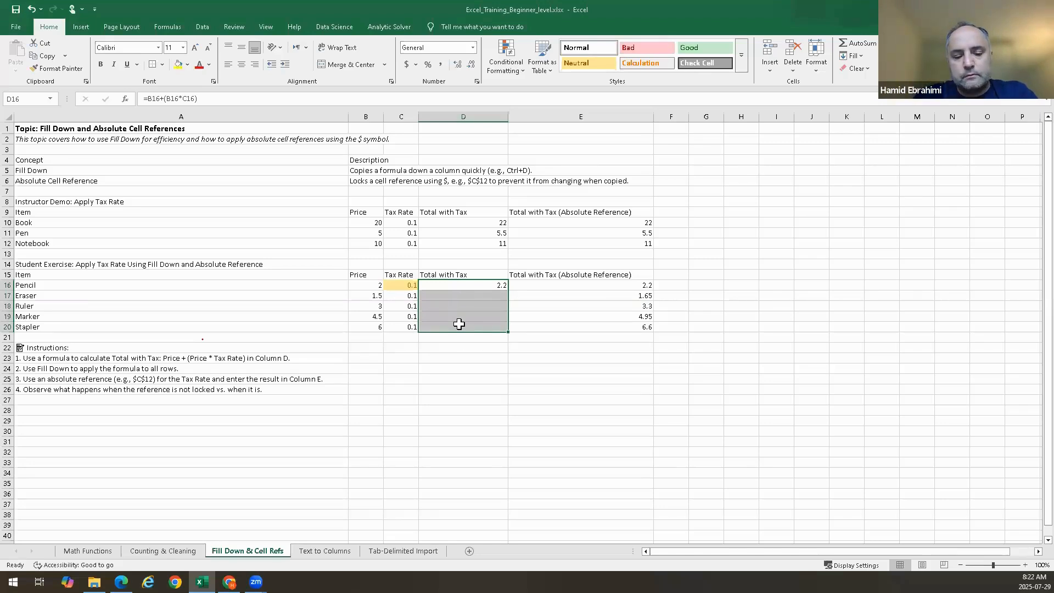
pyautogui.hotkey('ctrl', 'd')
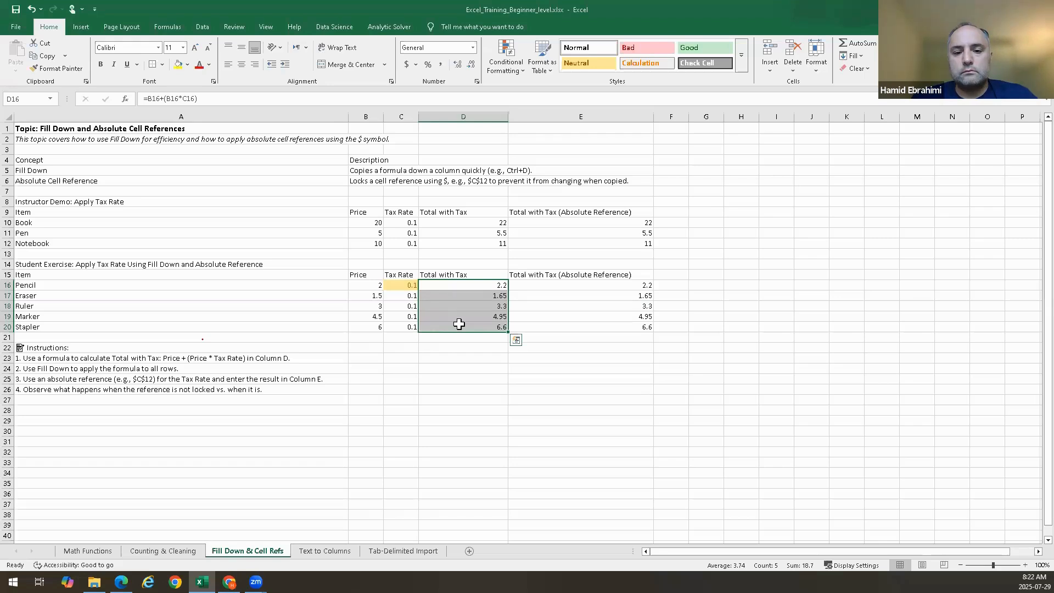
# Change Eraser's tax rate in C17 to 0.2
pyautogui.doubleClick(410, 295)
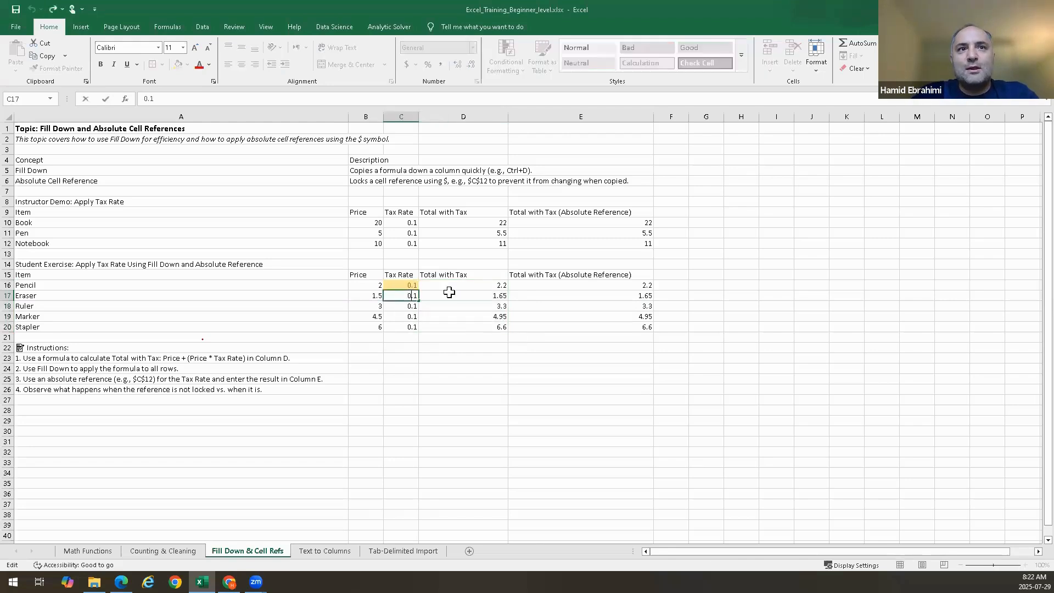
pyautogui.press('Right')
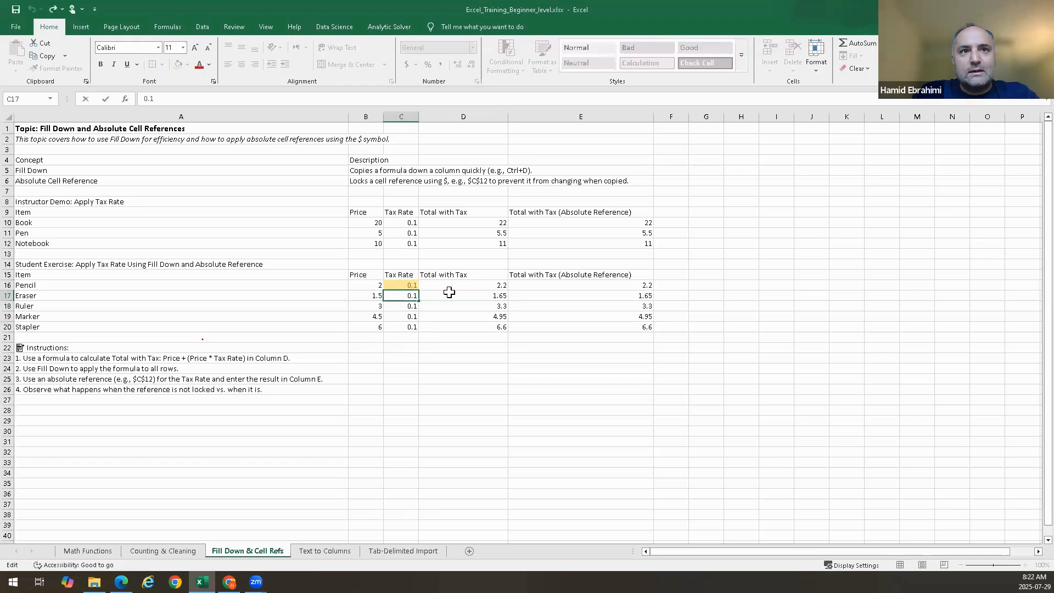
pyautogui.press('BackSpace')
pyautogui.write('2')
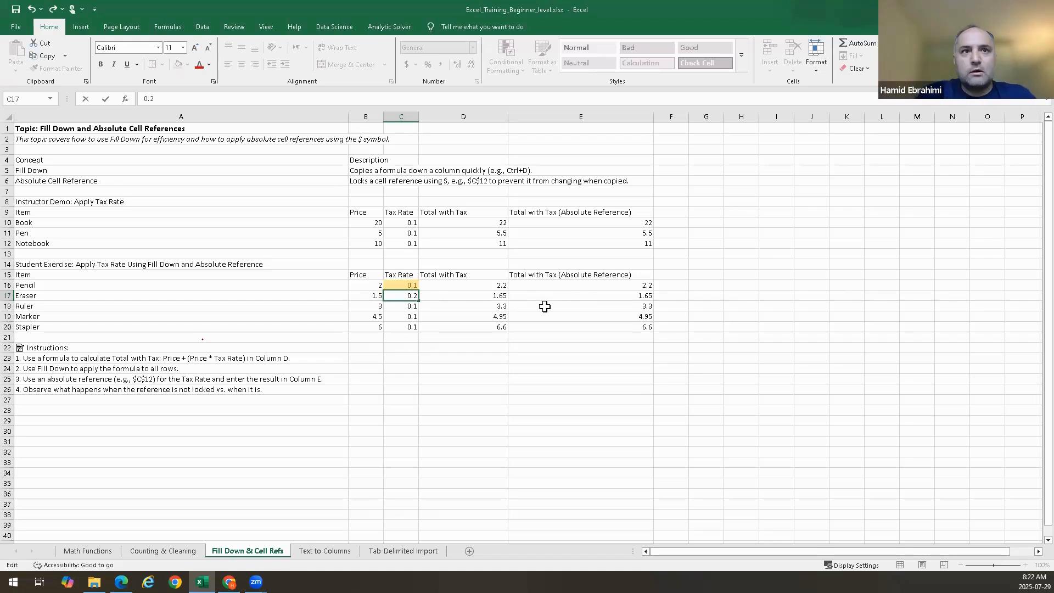
pyautogui.press('Return')
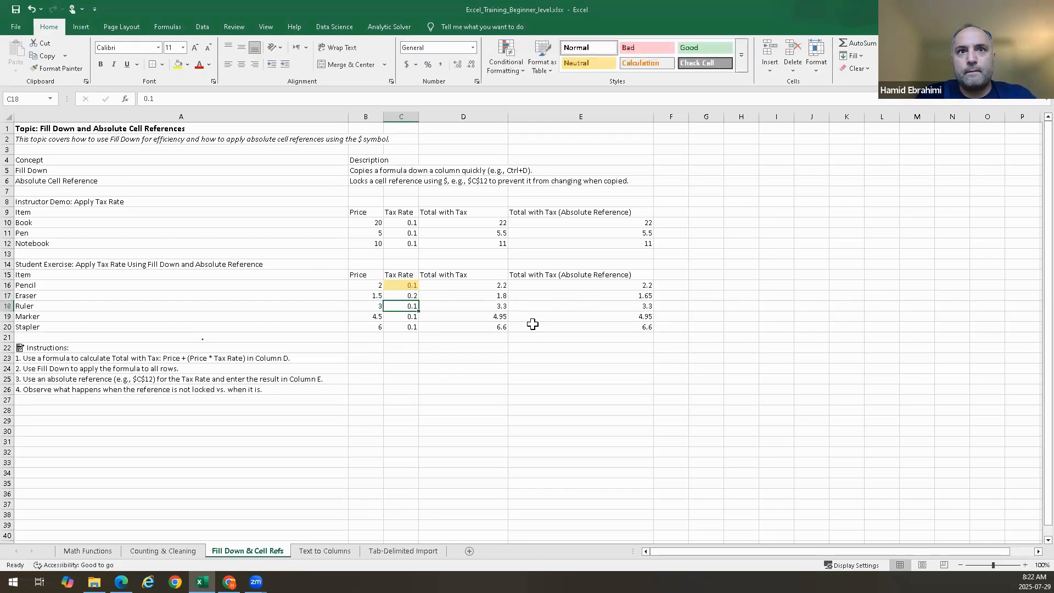
# Inspect the relative formula in D17 and the absolute formula in E17 without changing them
pyautogui.doubleClick(493, 296)
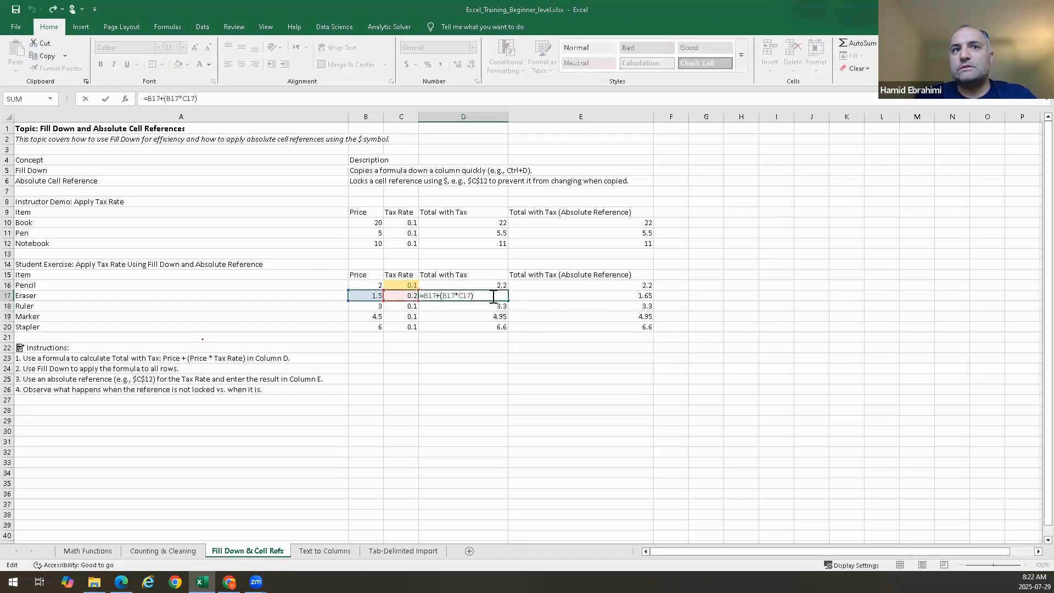
pyautogui.press('Escape')
pyautogui.doubleClick(620, 297)
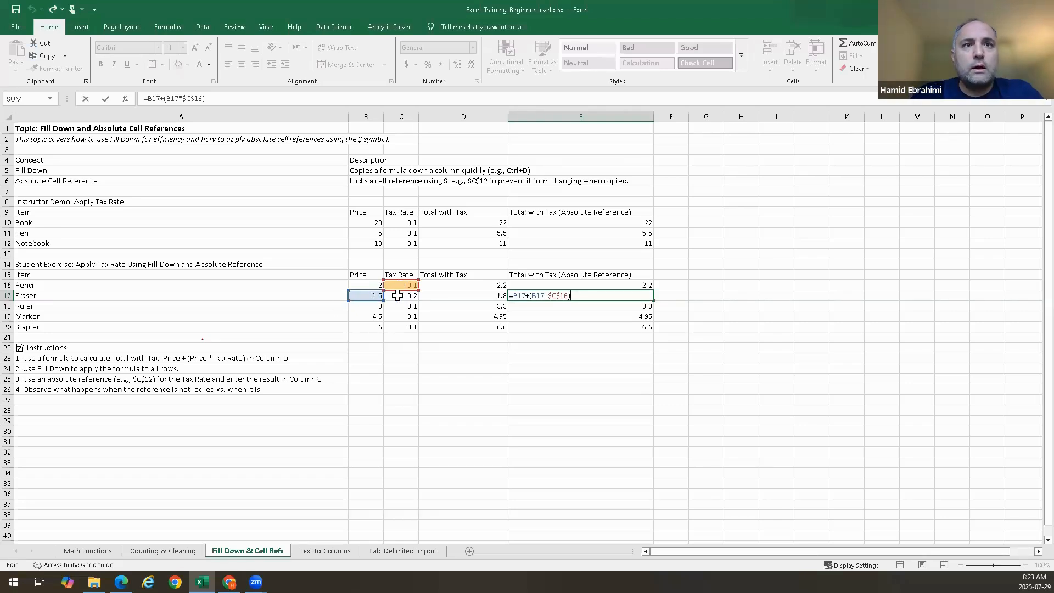
# Reset Eraser's tax rate in C17 to 0.1
pyautogui.click(398, 295)
pyautogui.write('0.1')
pyautogui.press('Return')
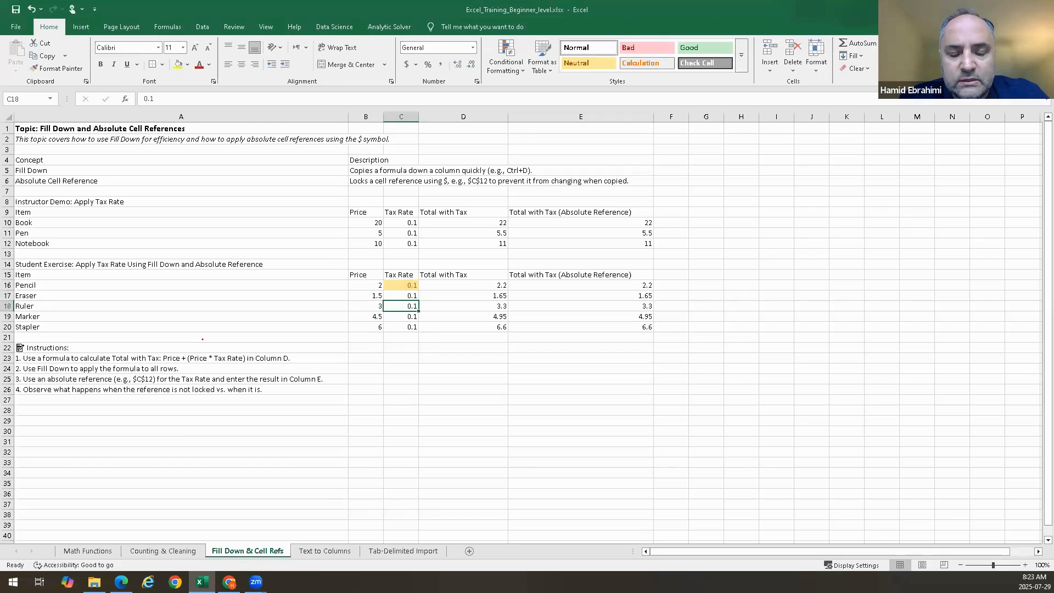
# Inspect the absolute-reference formula in E16 without changing it
pyautogui.moveTo(202, 582)
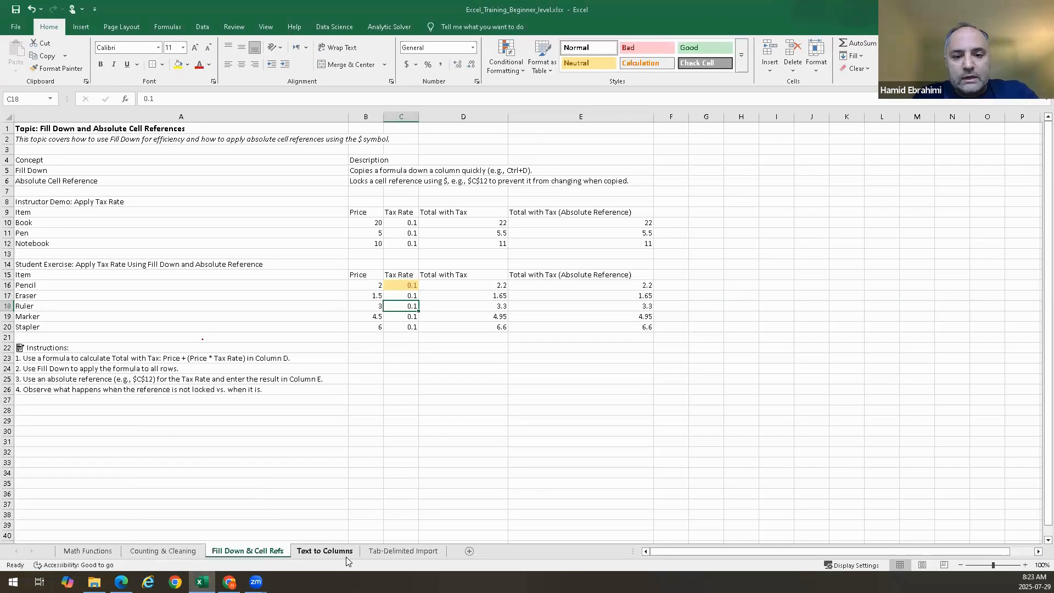
pyautogui.doubleClick(631, 284)
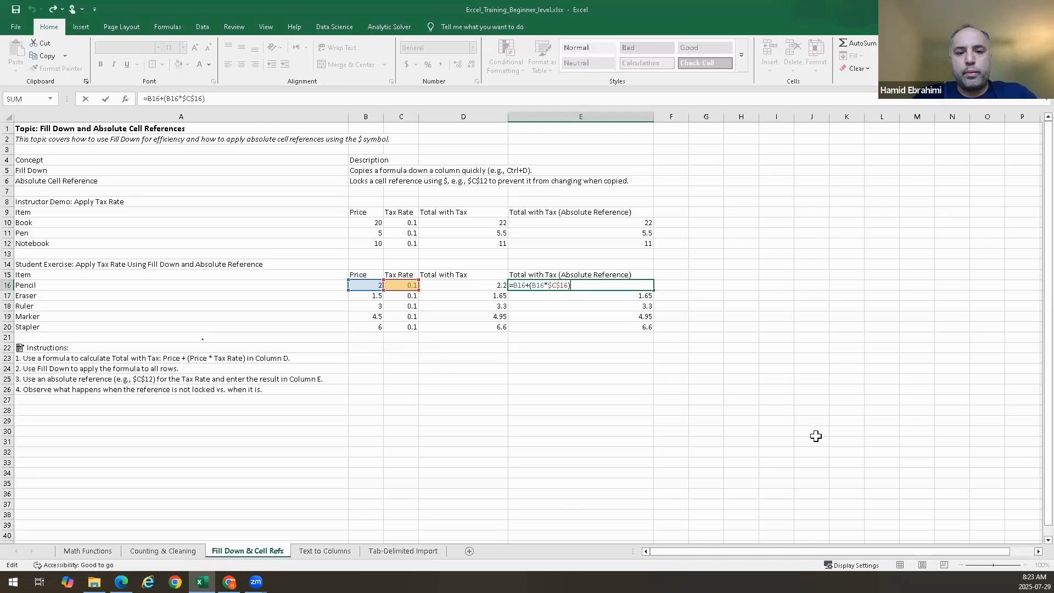
pyautogui.press('Return')
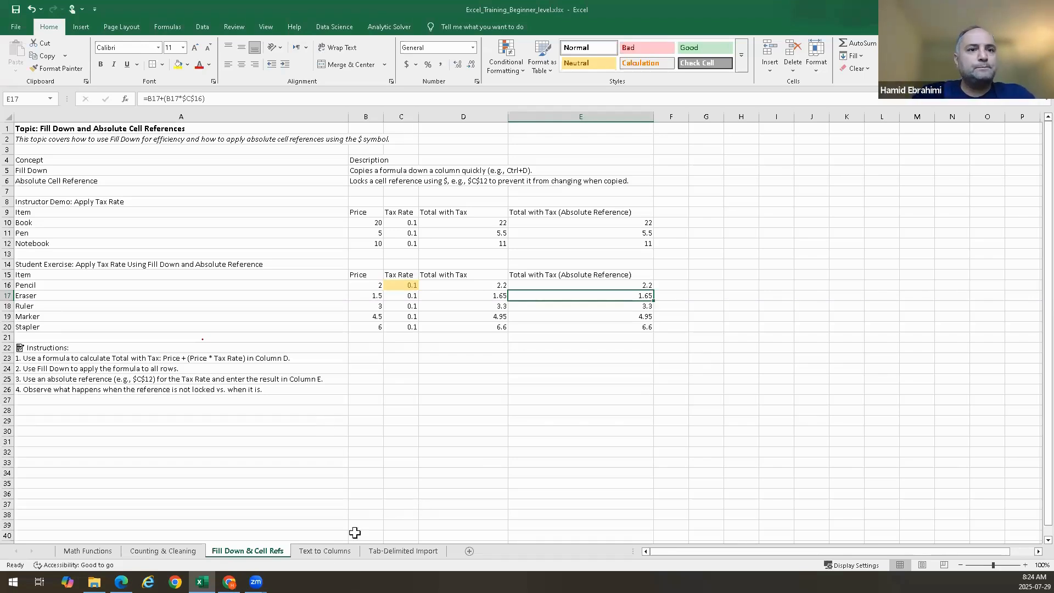
# Switch to the Text to Columns sheet and select the instructor demo full names in A9:A11
pyautogui.click(321, 554)
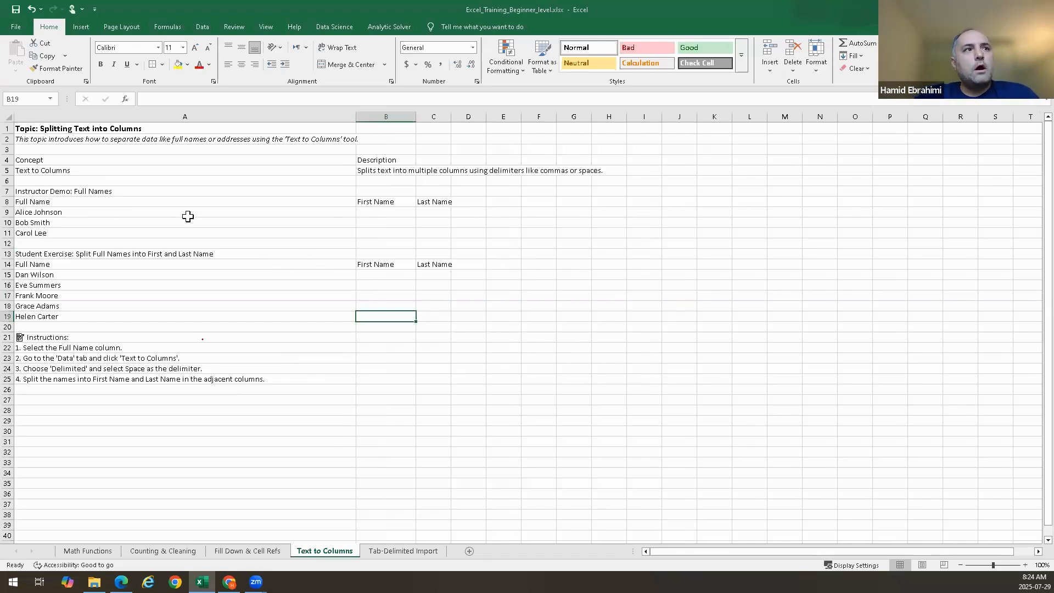
pyautogui.moveTo(70, 211); pyautogui.dragTo(70, 232)
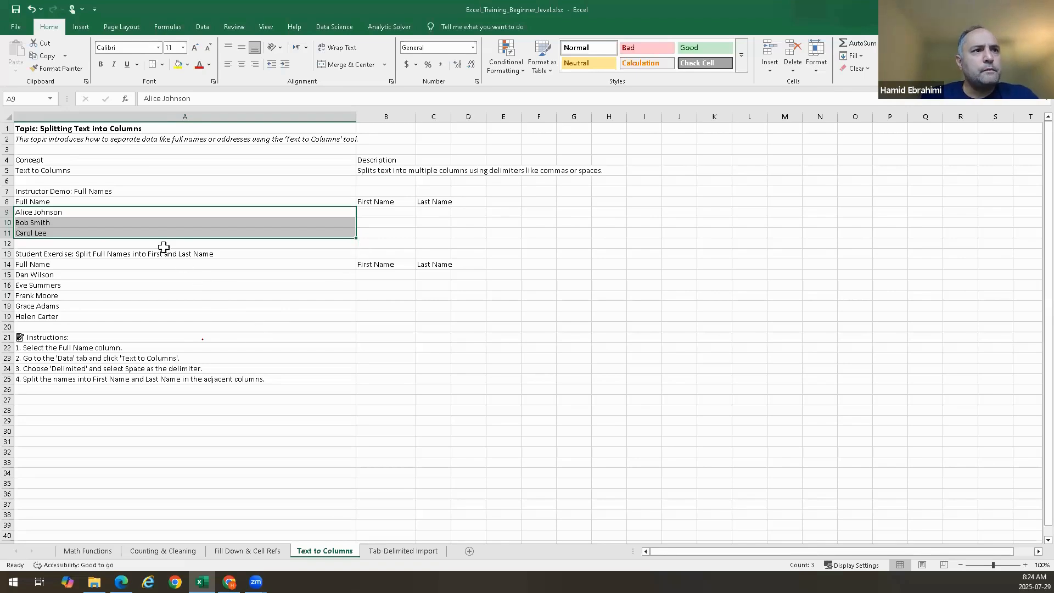
pyautogui.click(80, 213)
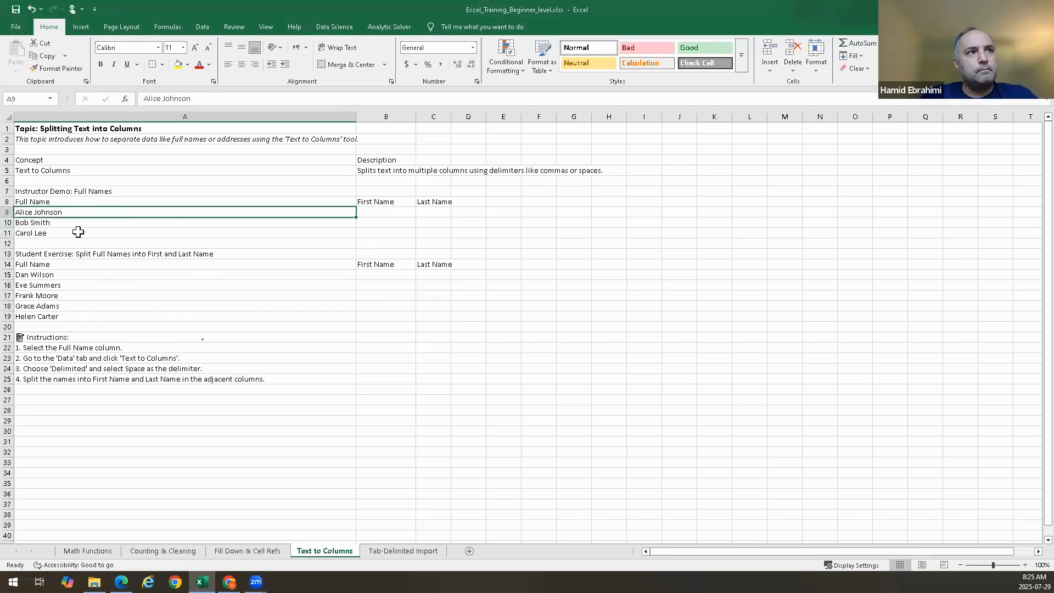
pyautogui.moveTo(80, 213); pyautogui.dragTo(78, 232)
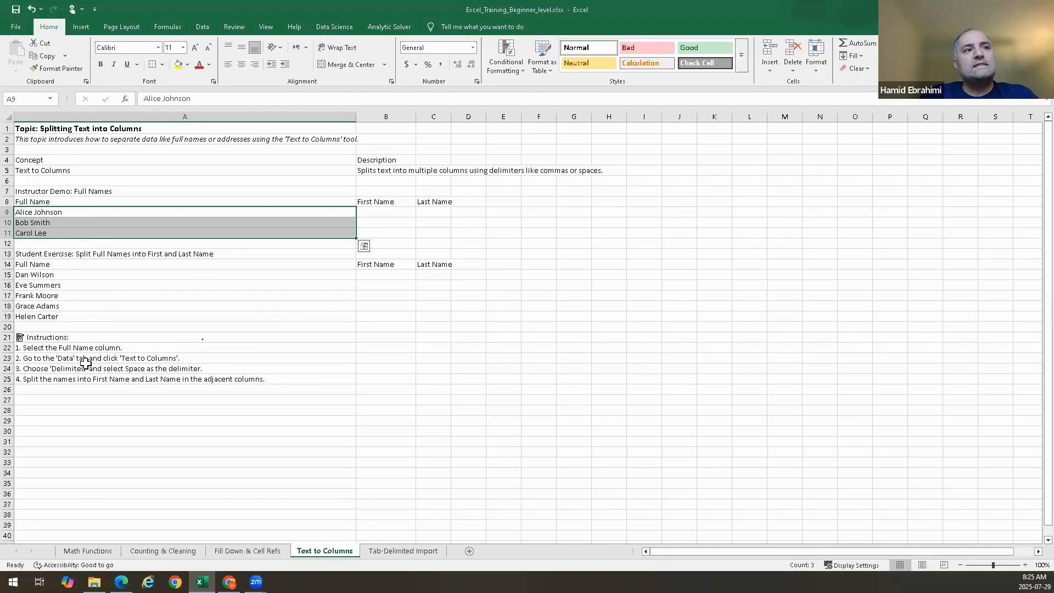
# Open the Text to Columns wizard for the selected names and keep the Delimited data type
pyautogui.click(203, 27)
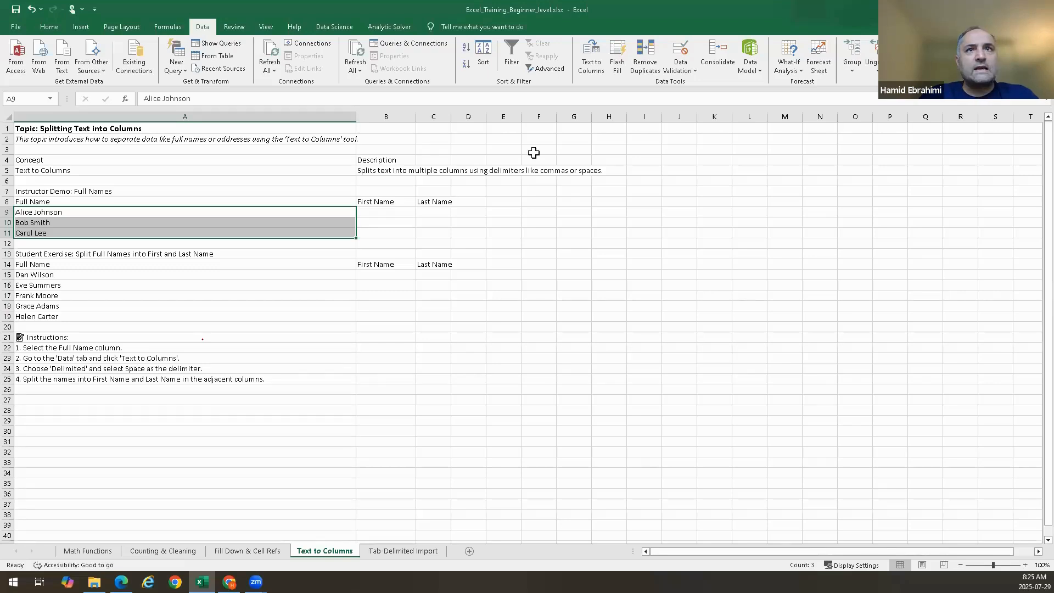
pyautogui.click(592, 65)
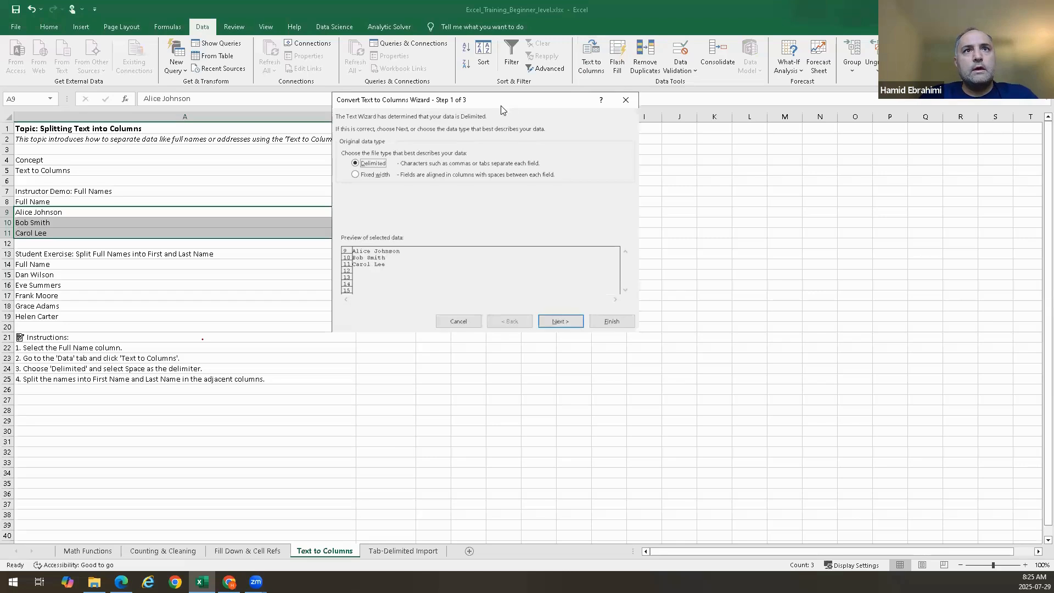
pyautogui.moveTo(500, 104); pyautogui.dragTo(586, 120)
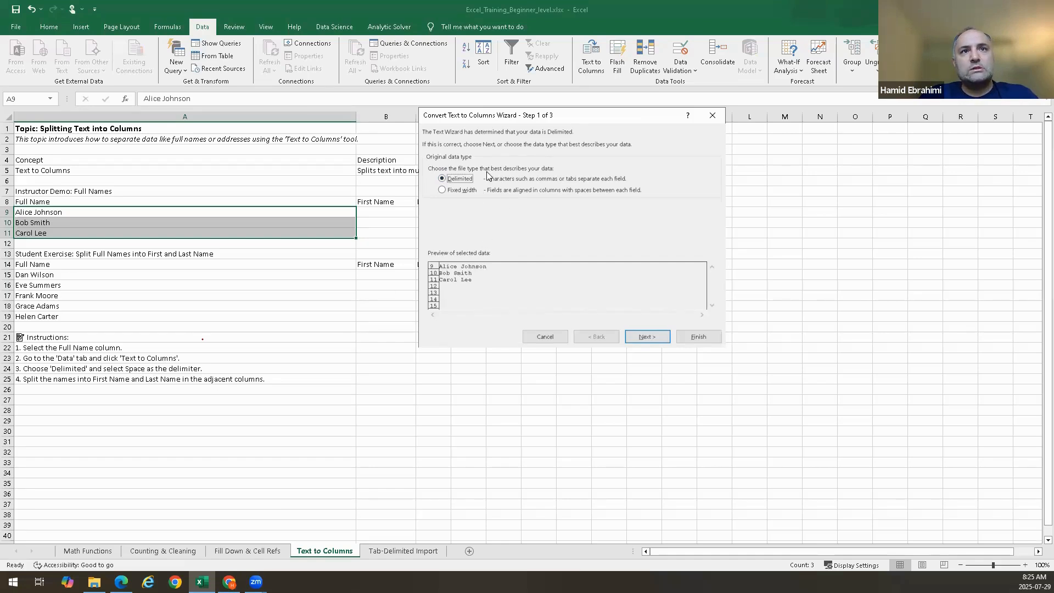
pyautogui.click(641, 336)
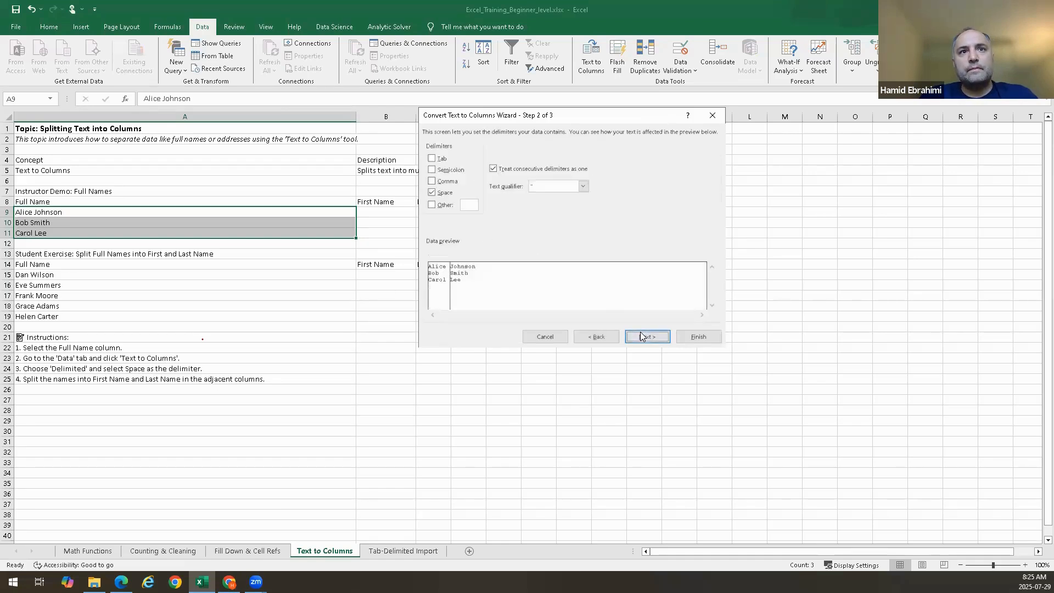
# Set Space as the delimiter and continue to the column data format step
pyautogui.click(438, 196)
pyautogui.click(437, 196)
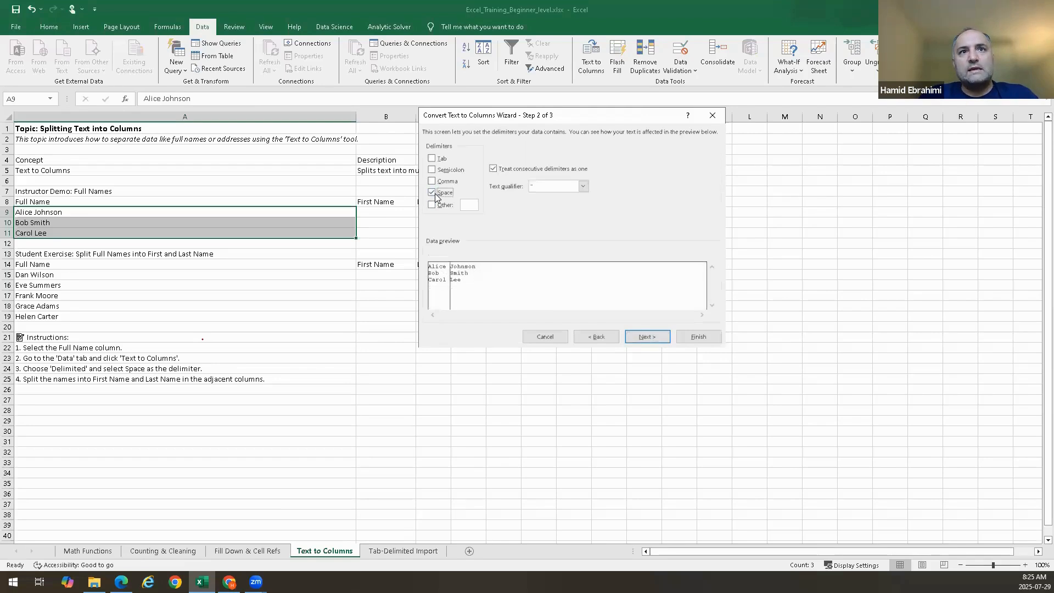
pyautogui.click(438, 196)
pyautogui.click(438, 196)
pyautogui.click(438, 196)
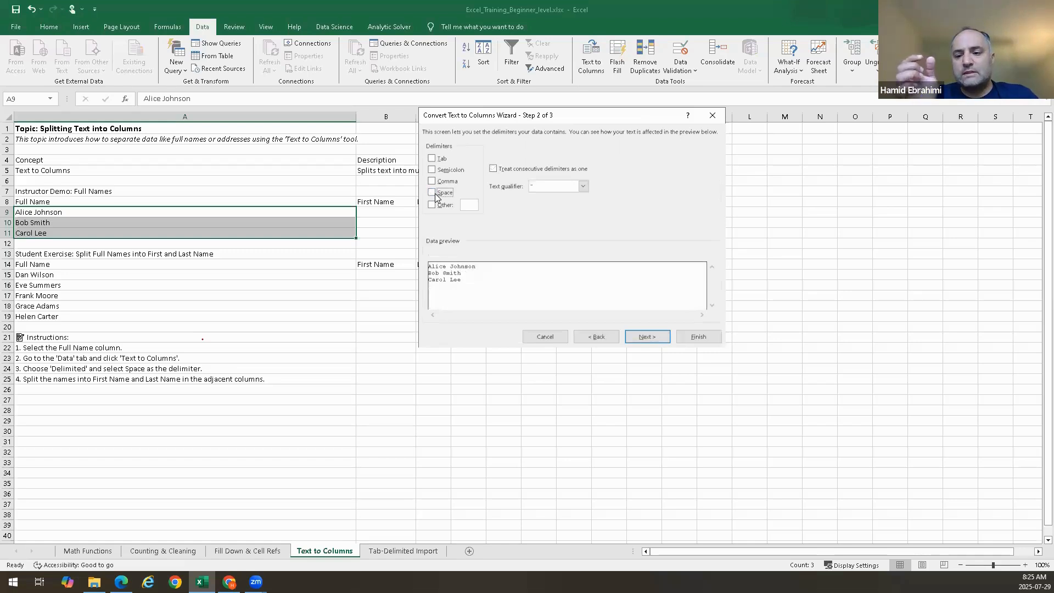
pyautogui.click(435, 196)
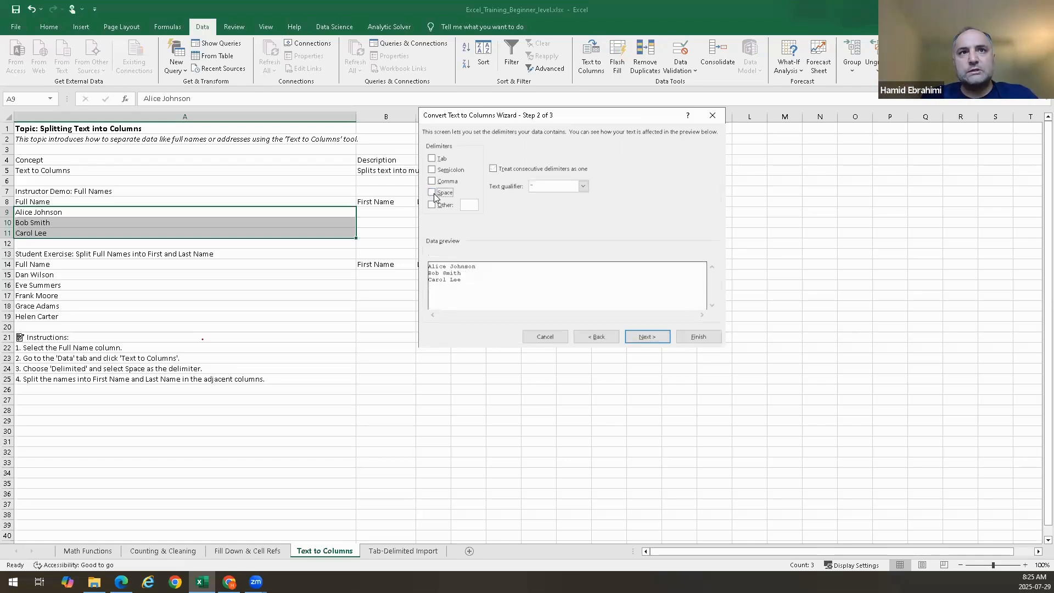
pyautogui.click(433, 195)
pyautogui.click(433, 195)
pyautogui.click(433, 194)
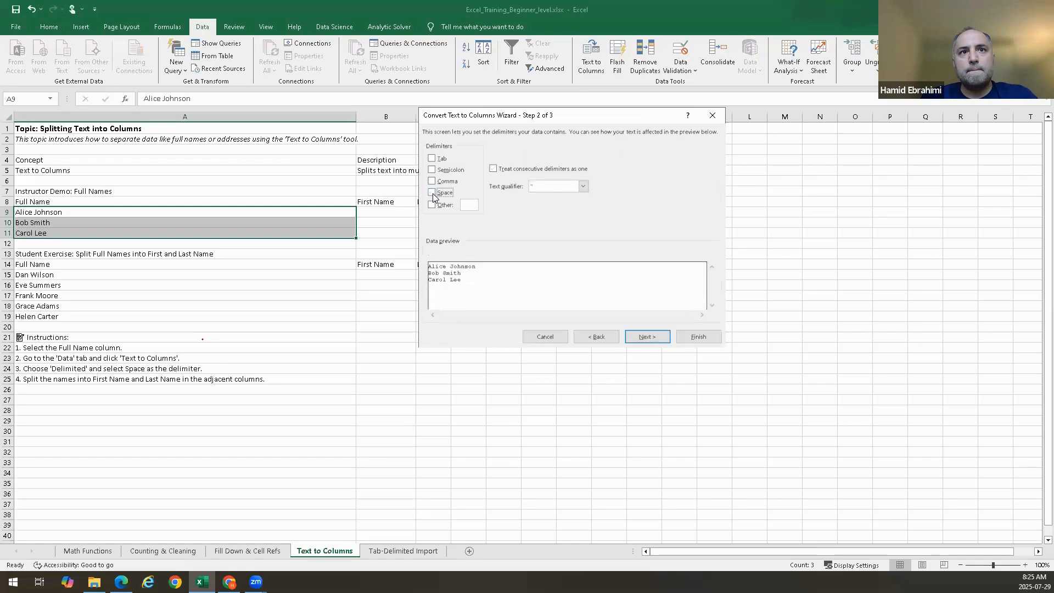
pyautogui.click(433, 194)
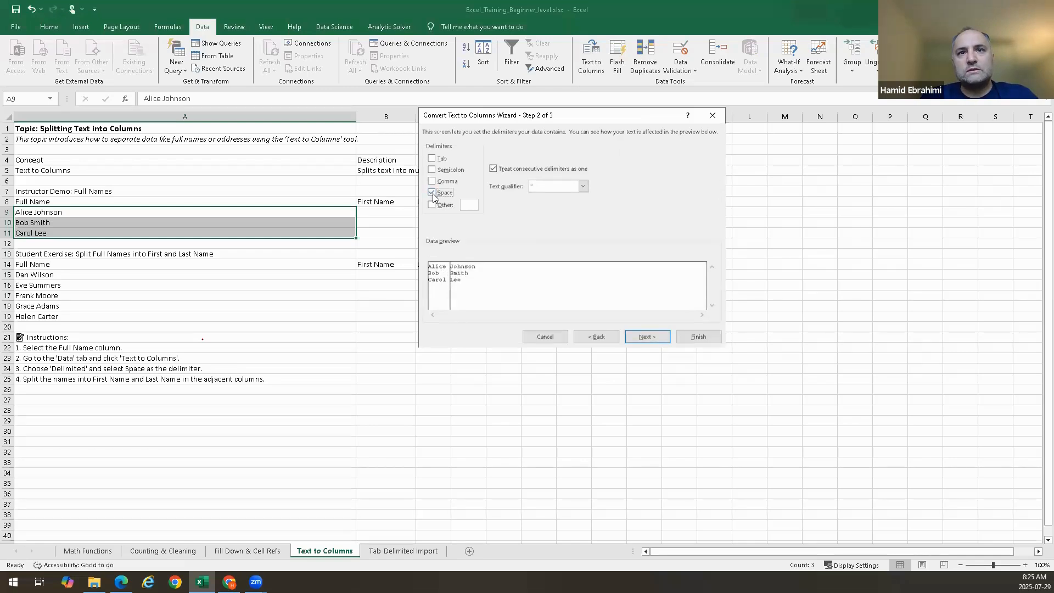
pyautogui.click(658, 337)
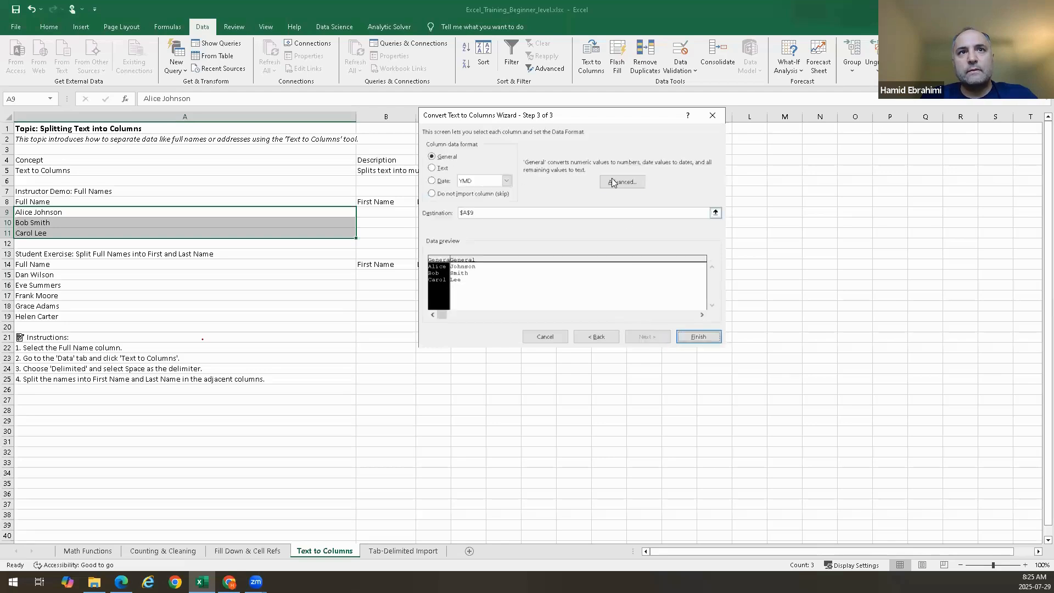
# Set the destination to $B$9 and finish splitting the names into first and last name columns
pyautogui.moveTo(560, 119); pyautogui.dragTo(725, 128)
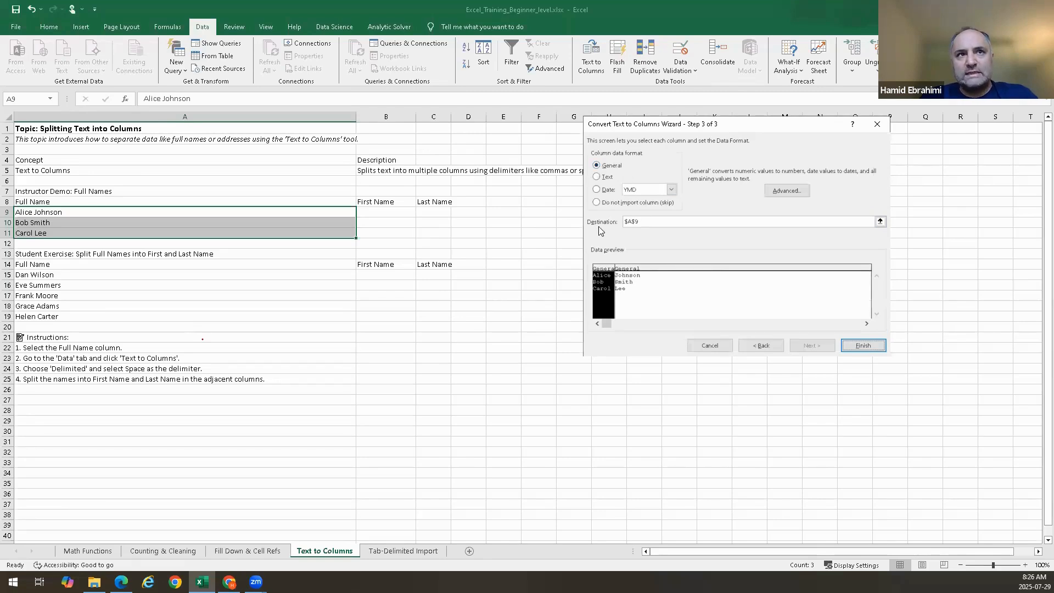
pyautogui.click(880, 221)
pyautogui.click(378, 214)
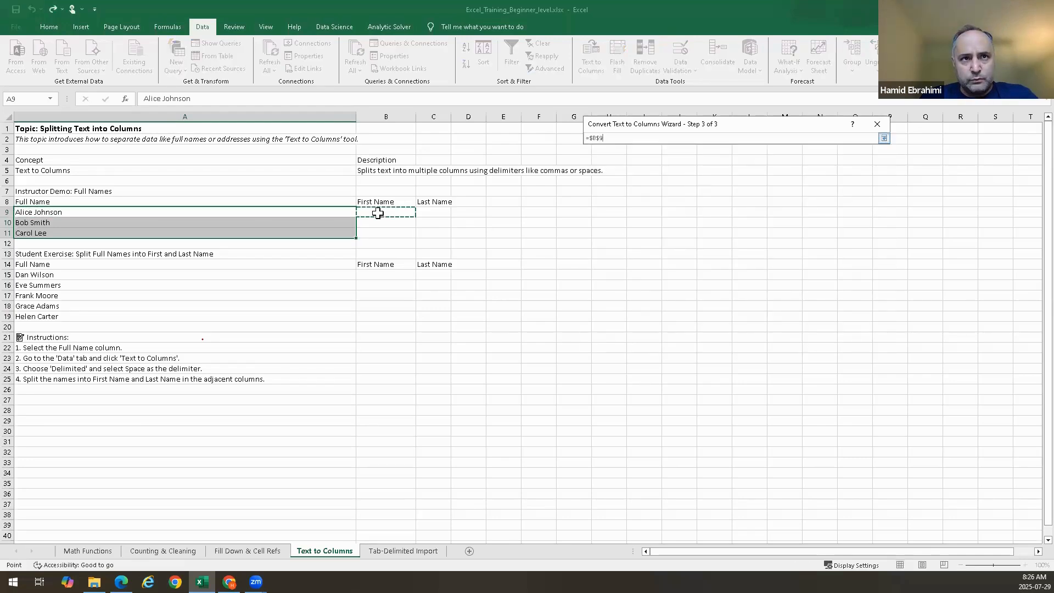
pyautogui.press('Return')
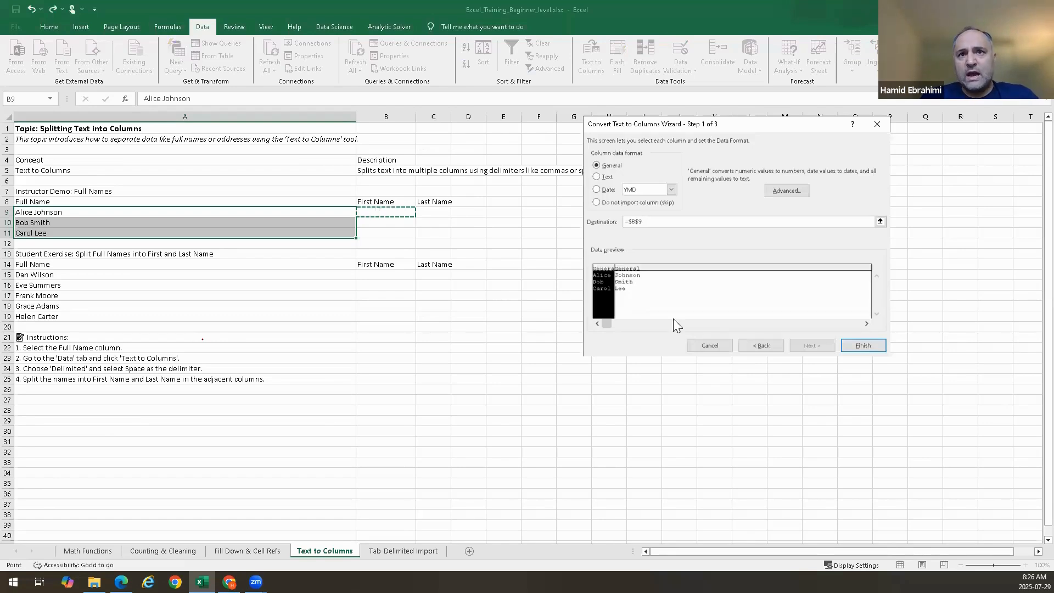
pyautogui.click(871, 345)
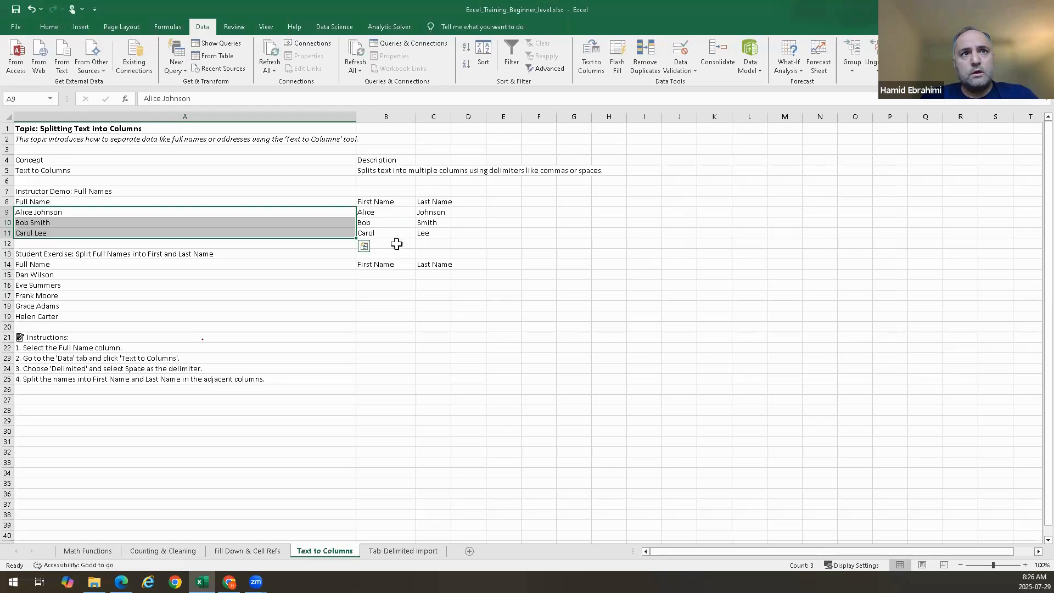
# Clear the split first and last names from B9:C11
pyautogui.moveTo(379, 212); pyautogui.dragTo(429, 231)
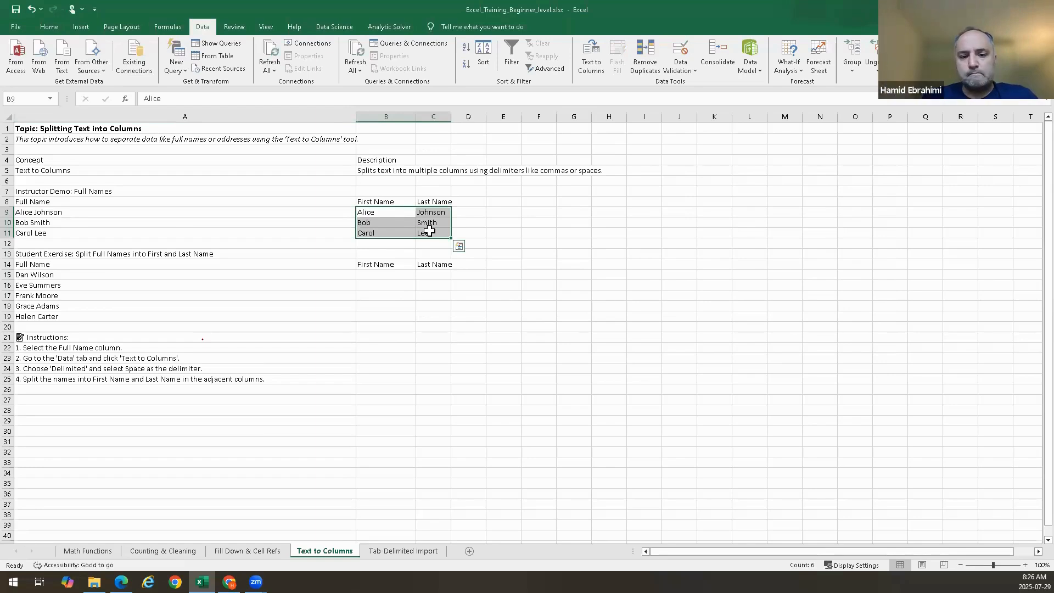
pyautogui.scroll(-2, 365, 414)
pyautogui.scroll(2, 364, 414)
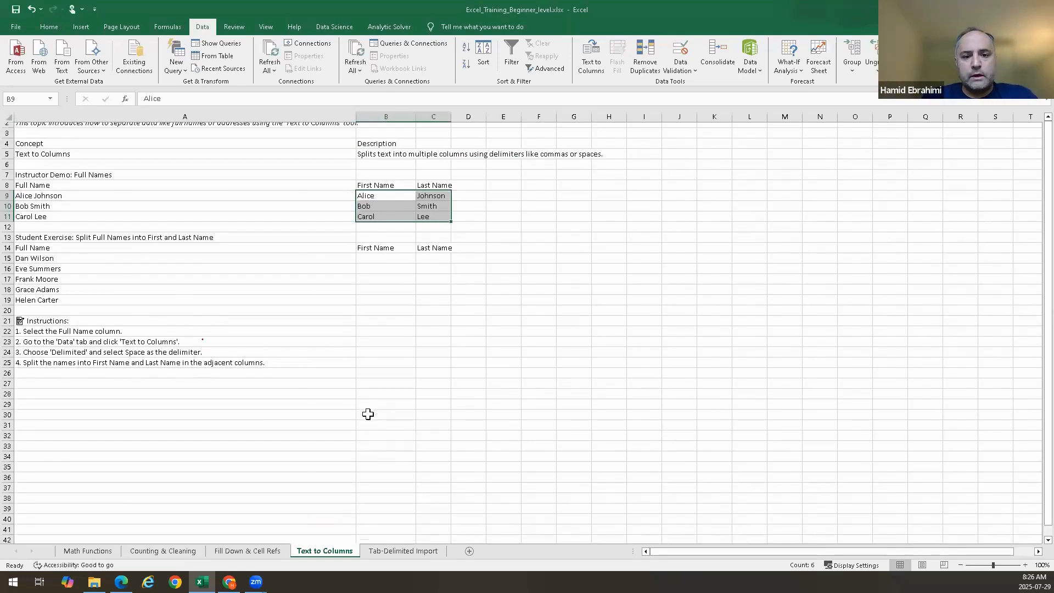
pyautogui.click(447, 326)
pyautogui.moveTo(367, 202); pyautogui.dragTo(422, 218)
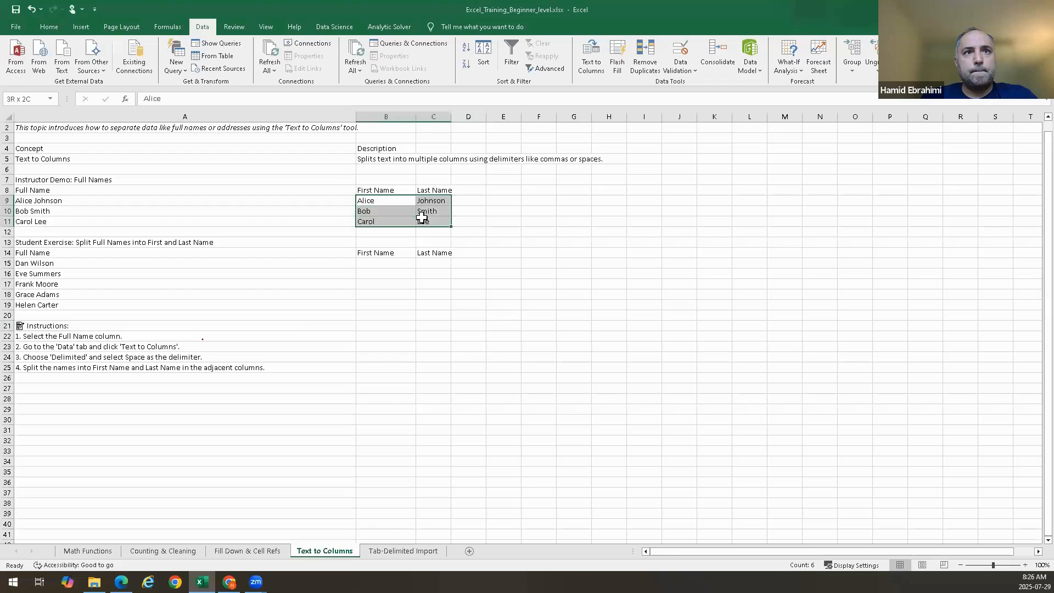
pyautogui.press('Delete')
# Select the full names in A9:A11, open Text to Columns, and advance with Delimited and Space to the column format step
pyautogui.click(381, 201)
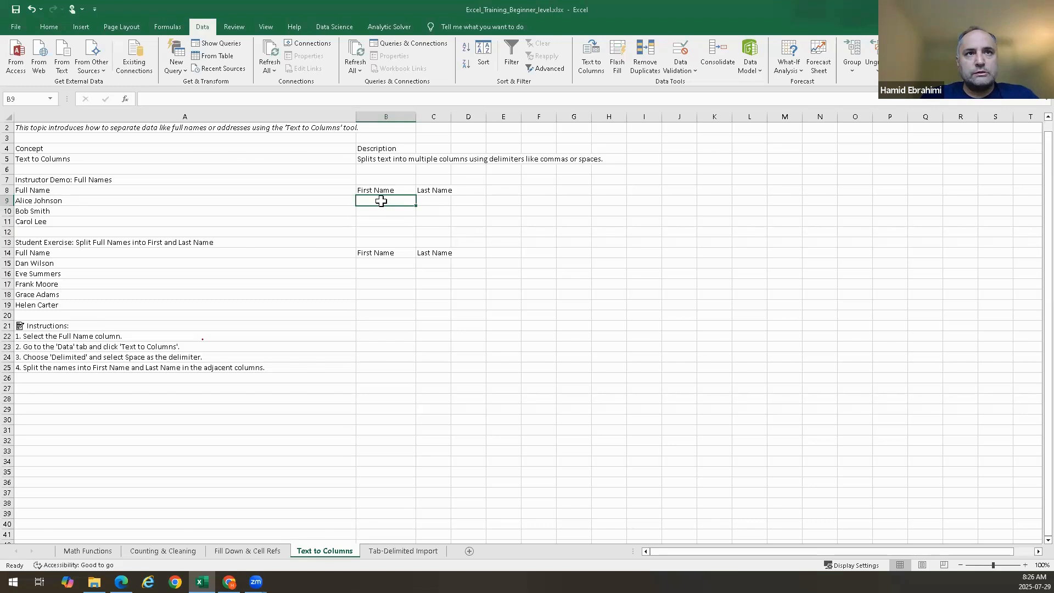
pyautogui.moveTo(165, 201); pyautogui.dragTo(164, 221)
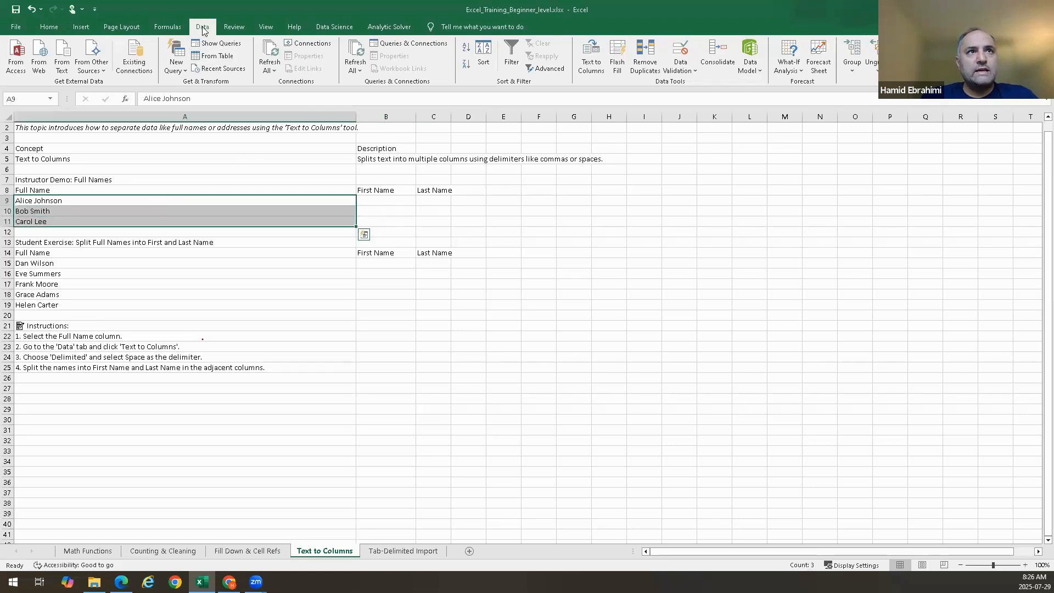
pyautogui.click(587, 65)
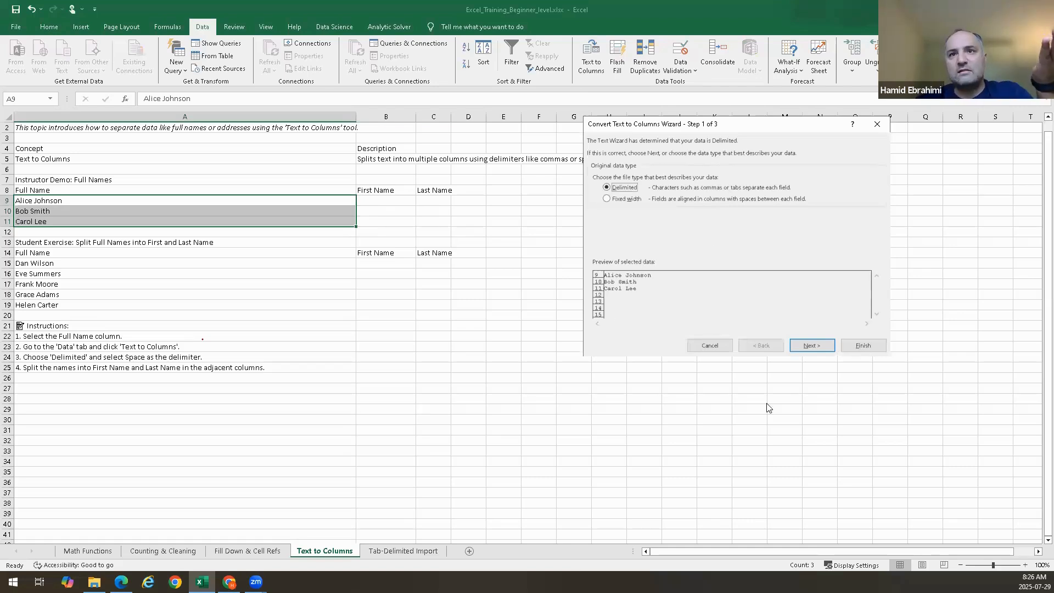
pyautogui.click(812, 345)
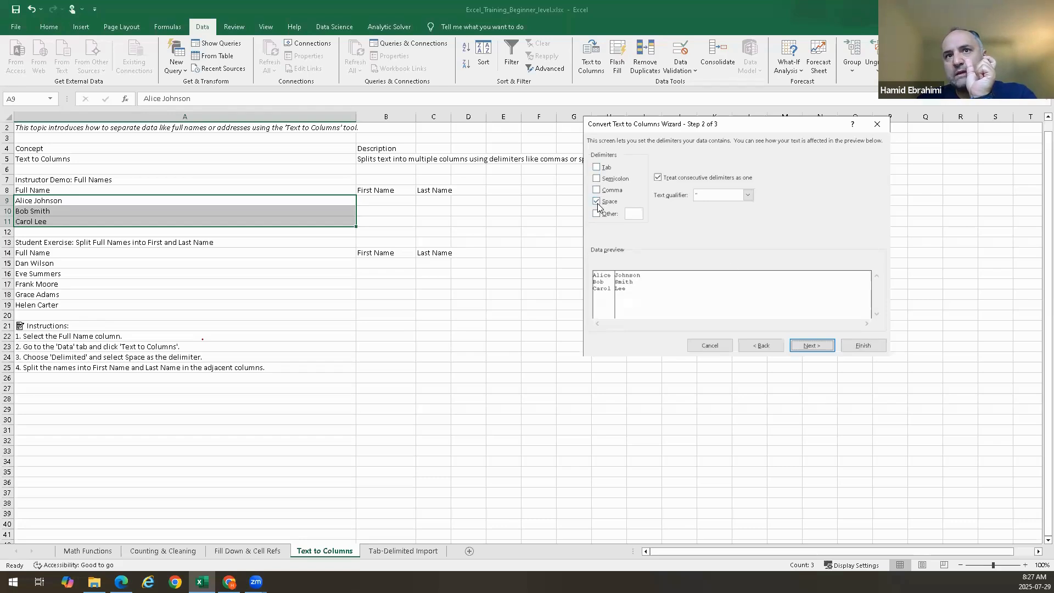
pyautogui.click(822, 349)
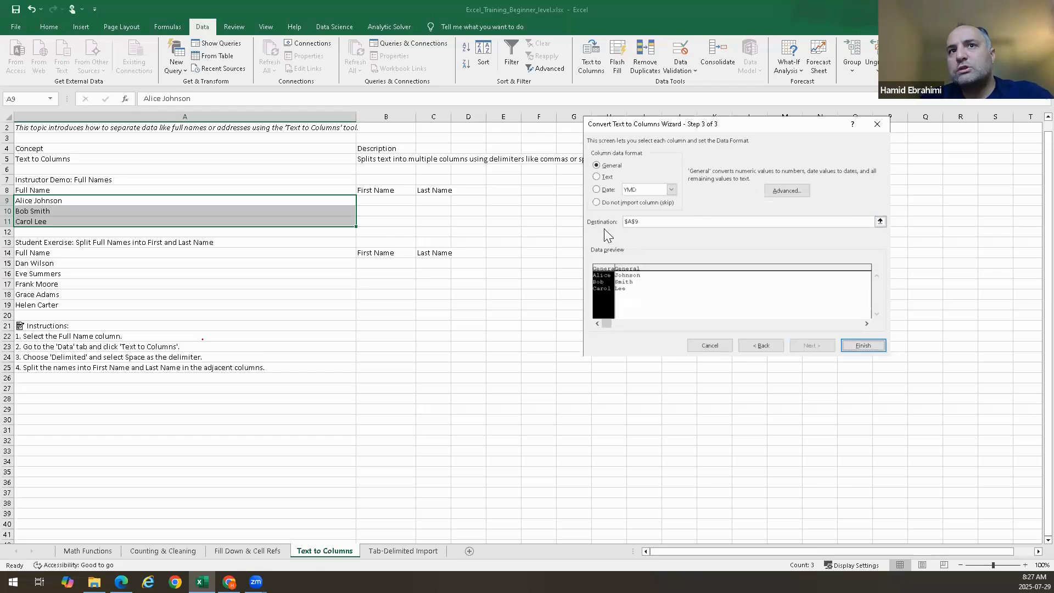
# Set the destination to $B$9 and finish splitting the names into first and last name columns
pyautogui.click(881, 222)
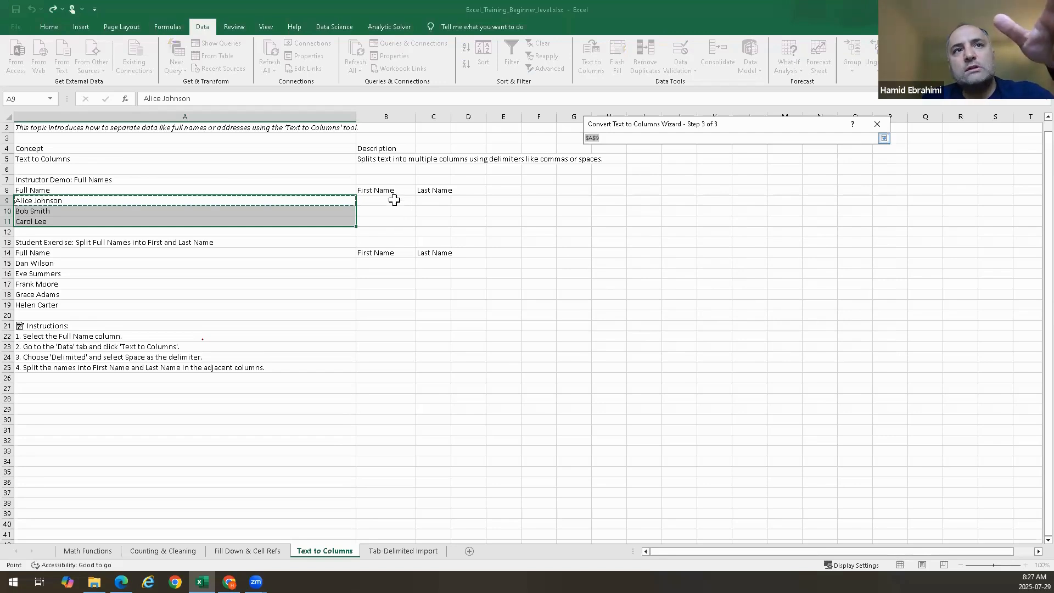
pyautogui.click(394, 200)
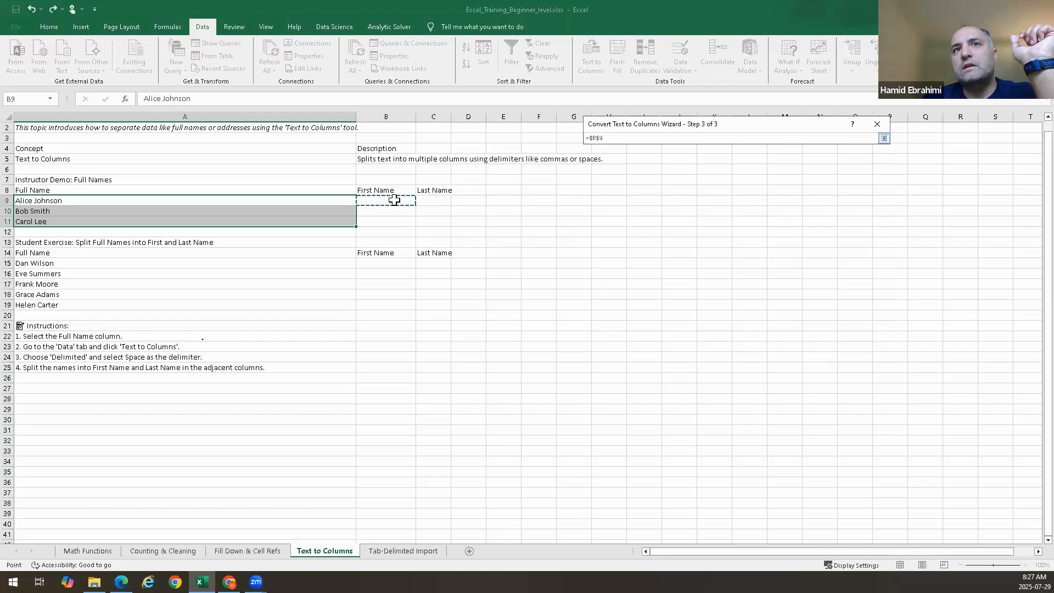
pyautogui.press('Return')
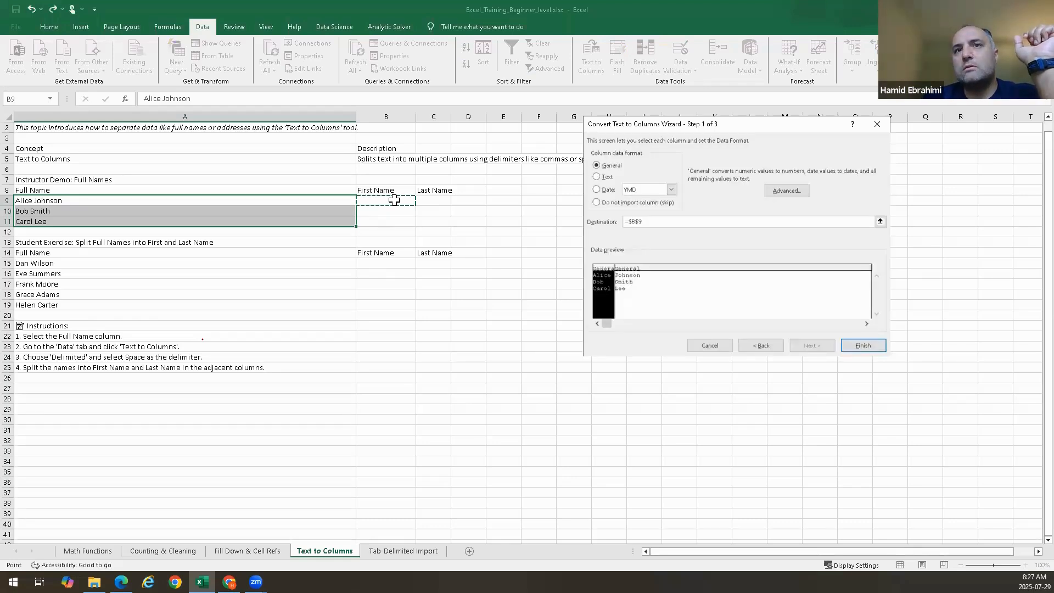
pyautogui.click(847, 342)
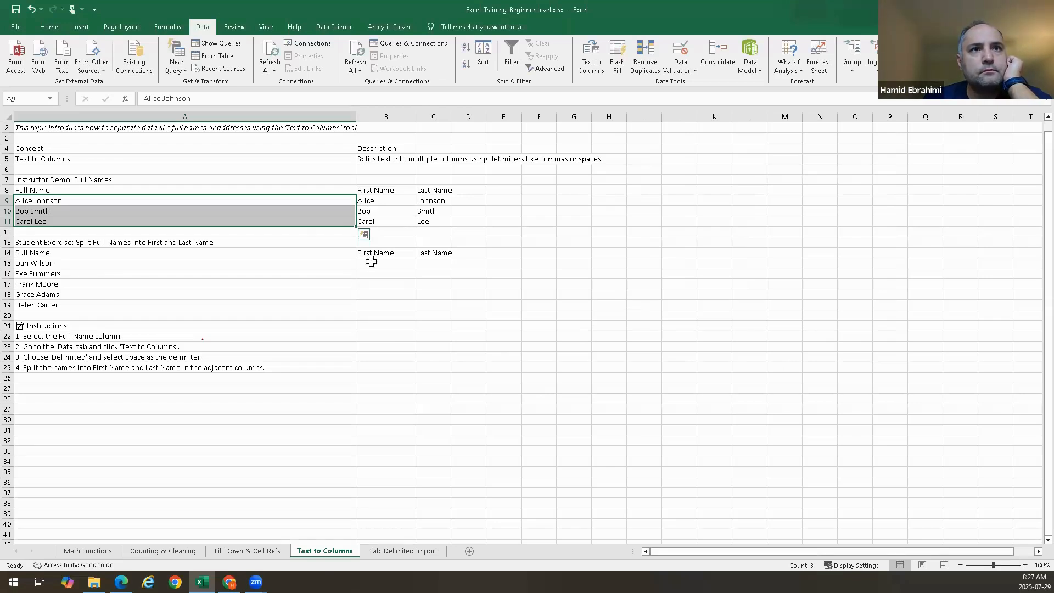
# Clear the split first and last names from B9:C11
pyautogui.moveTo(371, 262); pyautogui.dragTo(423, 305)
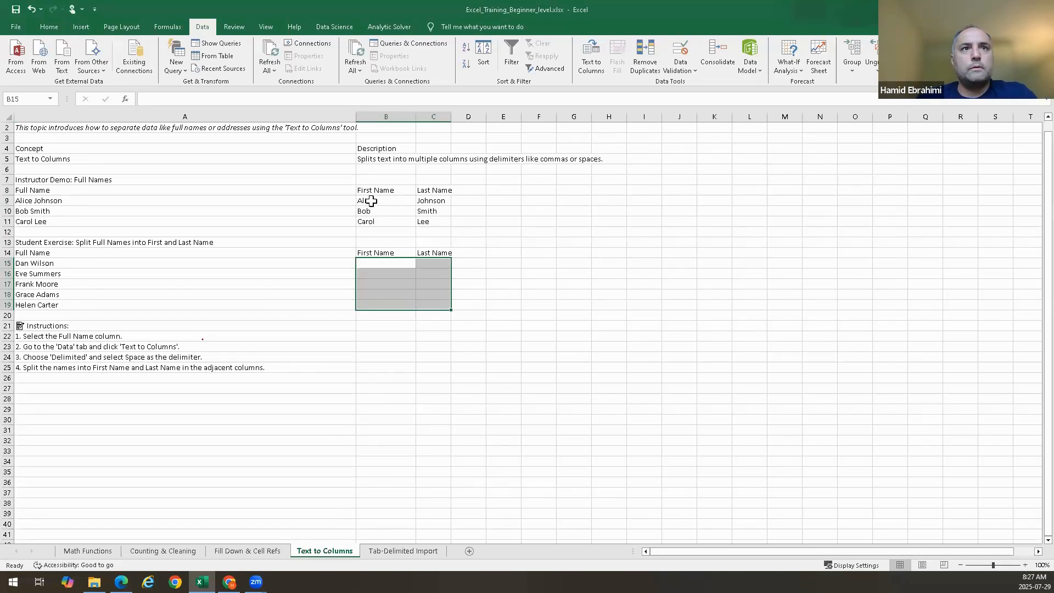
pyautogui.moveTo(365, 200); pyautogui.dragTo(422, 219)
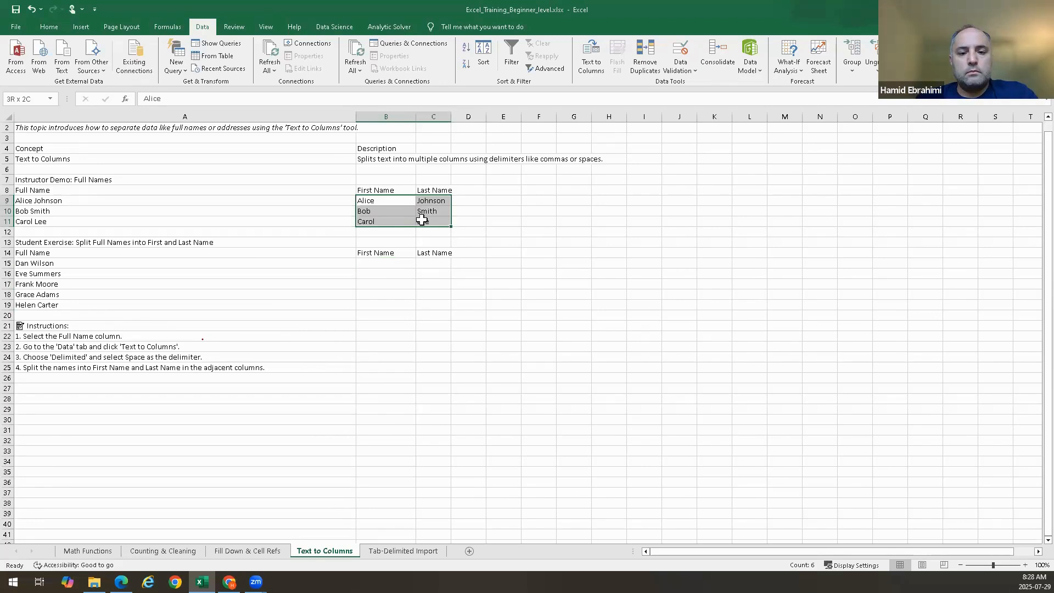
pyautogui.moveTo(421, 220); pyautogui.dragTo(421, 219)
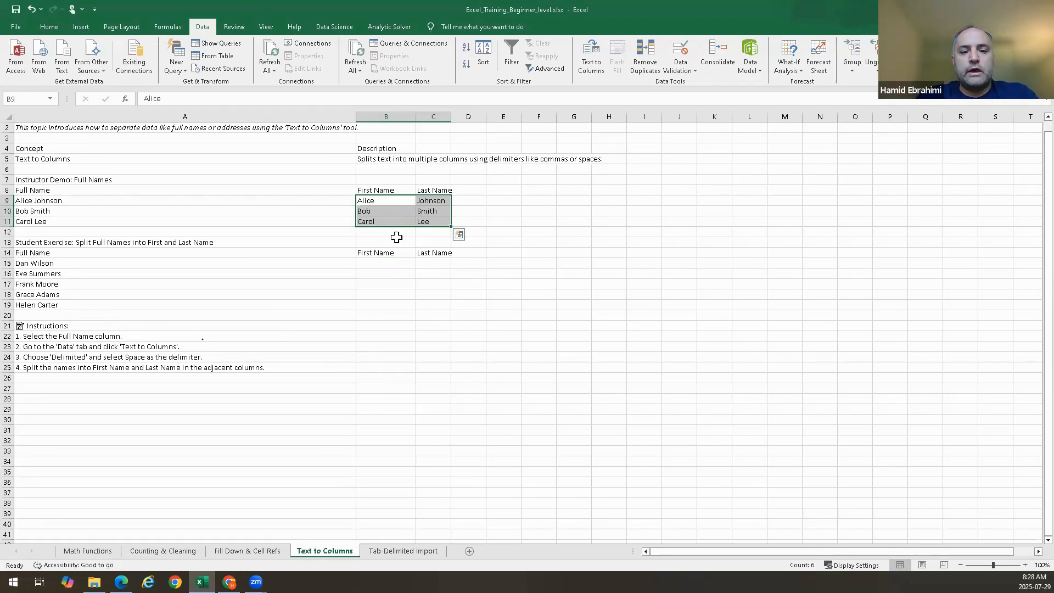
pyautogui.press('Delete')
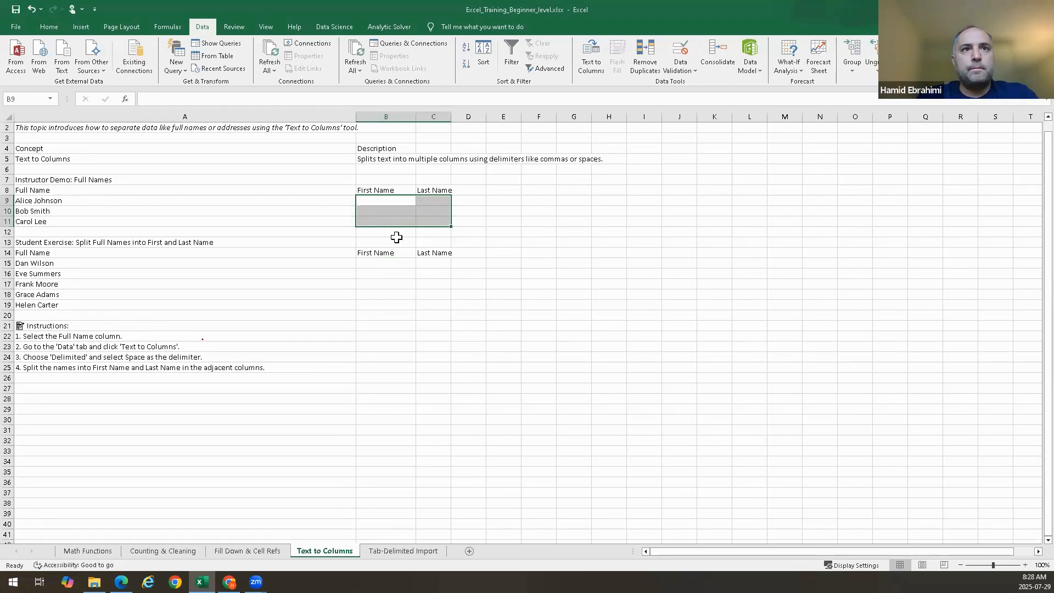
pyautogui.click(375, 200)
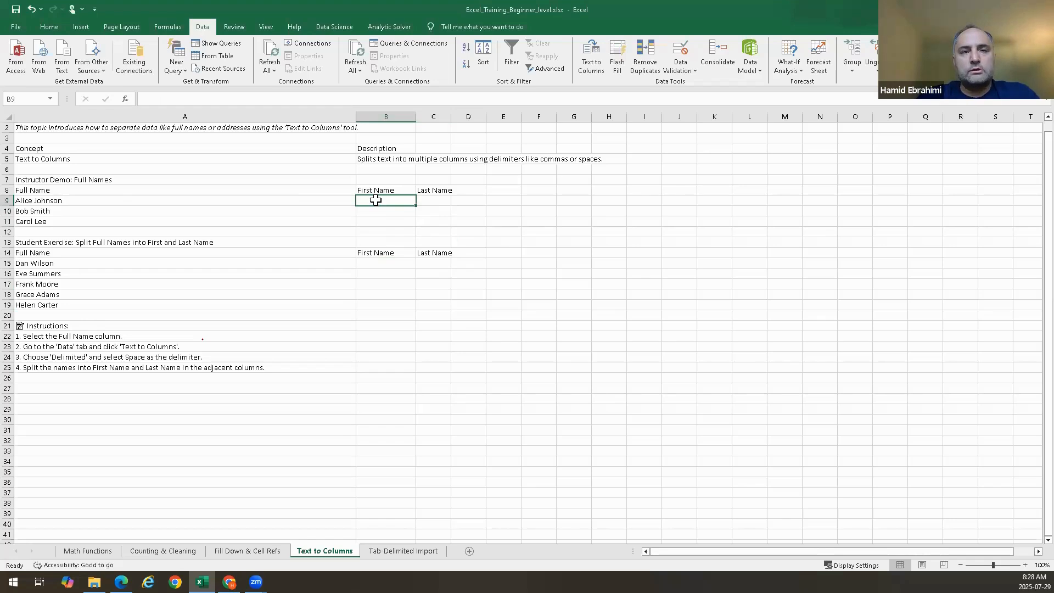
# Open Text to Columns for A9:A11 again and advance past the Delimited and Space settings to the column format step
pyautogui.moveTo(181, 203); pyautogui.dragTo(181, 222)
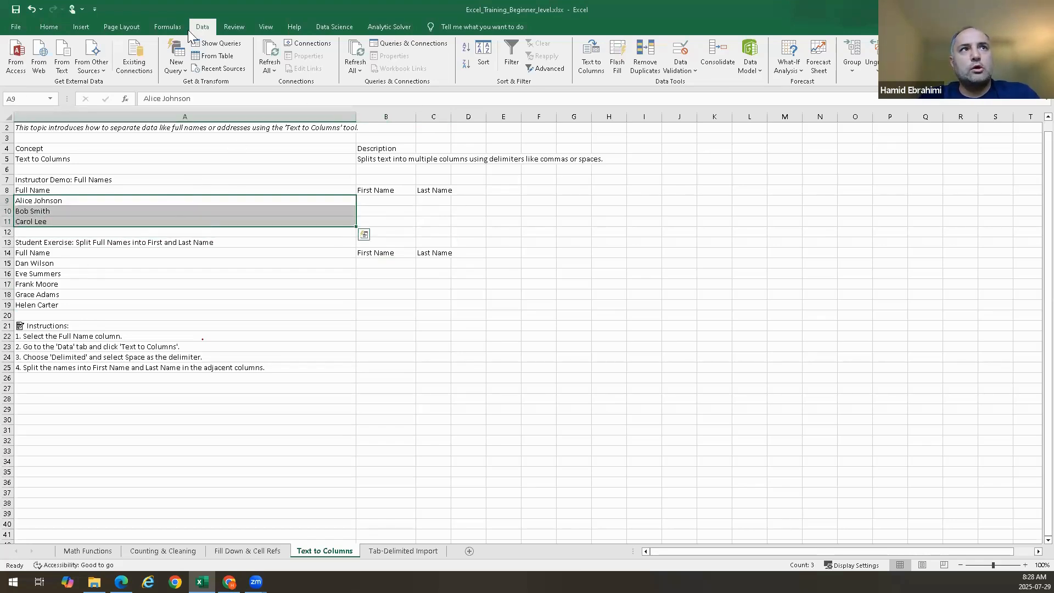
pyautogui.click(592, 61)
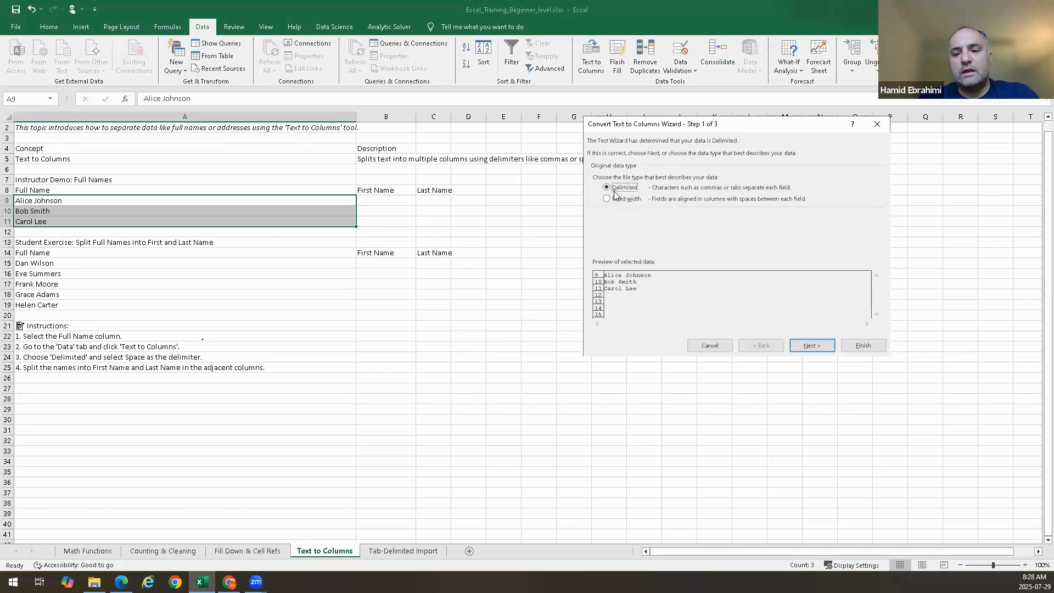
pyautogui.click(820, 345)
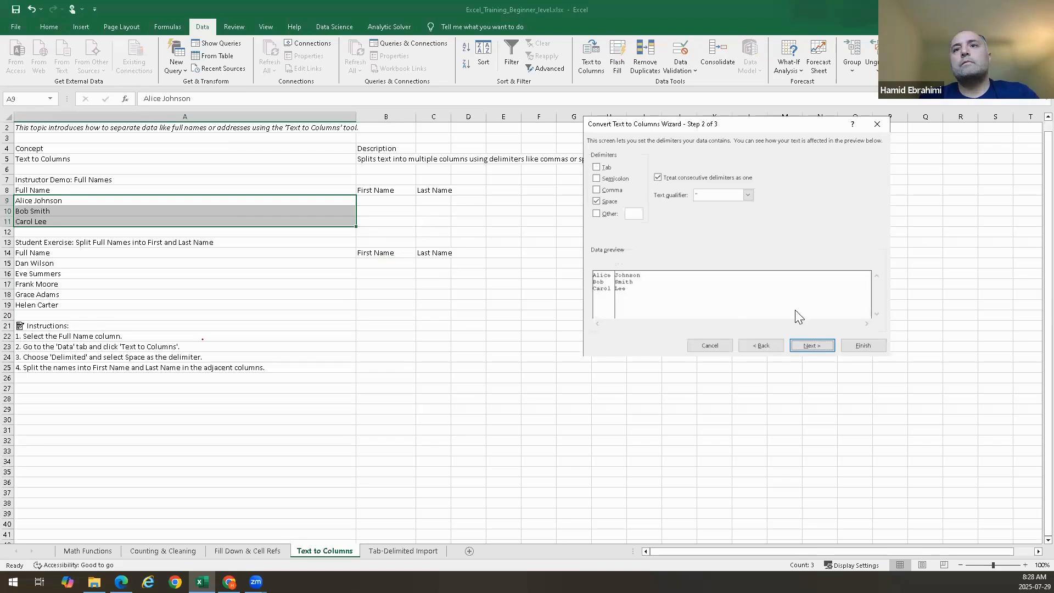
pyautogui.click(808, 345)
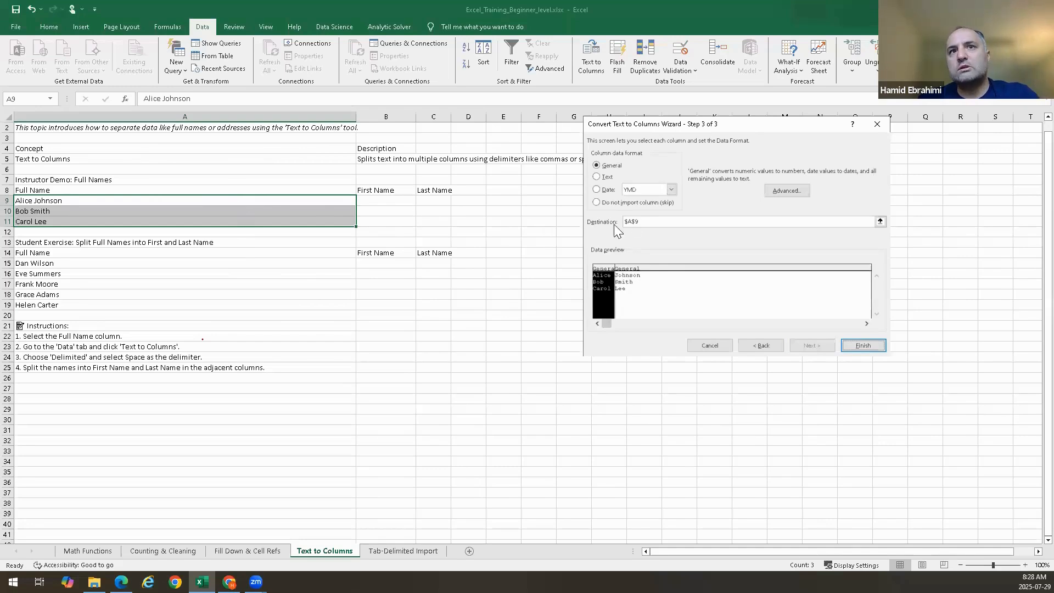
# Pick B9 as the destination and finish splitting the names again
pyautogui.click(881, 224)
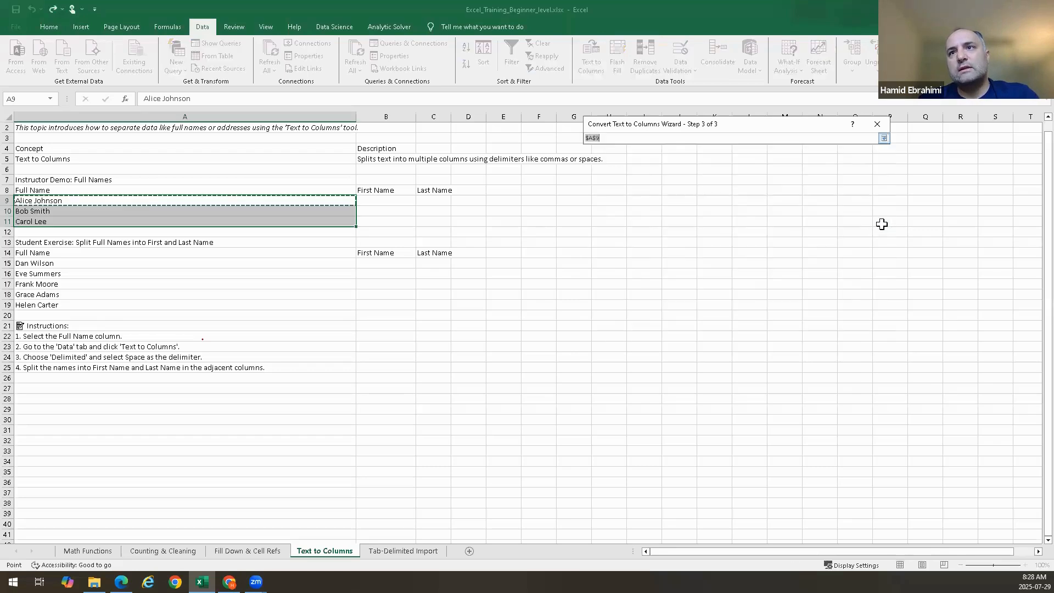
pyautogui.click(380, 199)
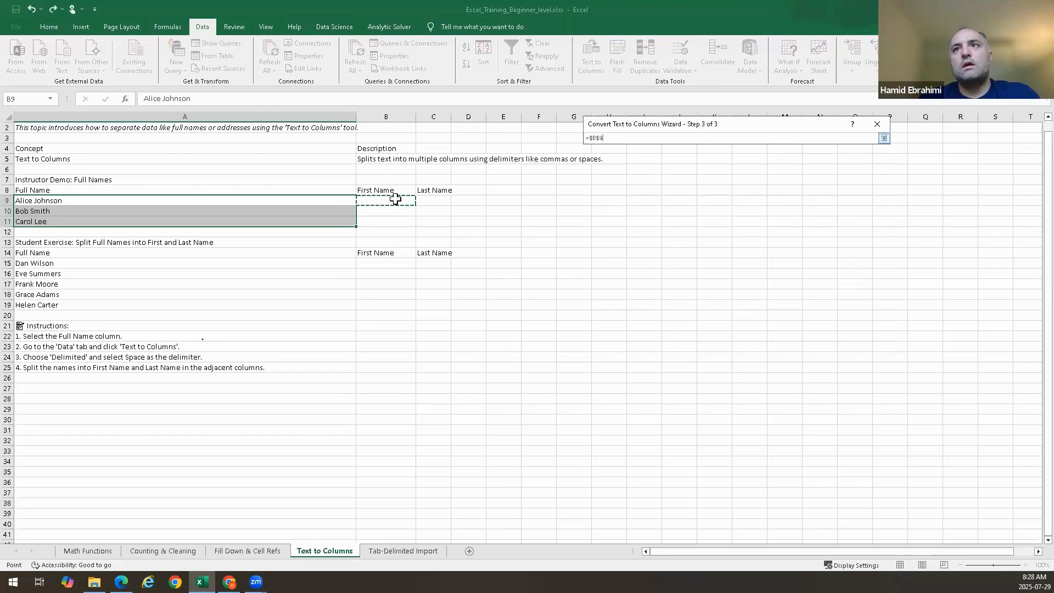
pyautogui.press('Return')
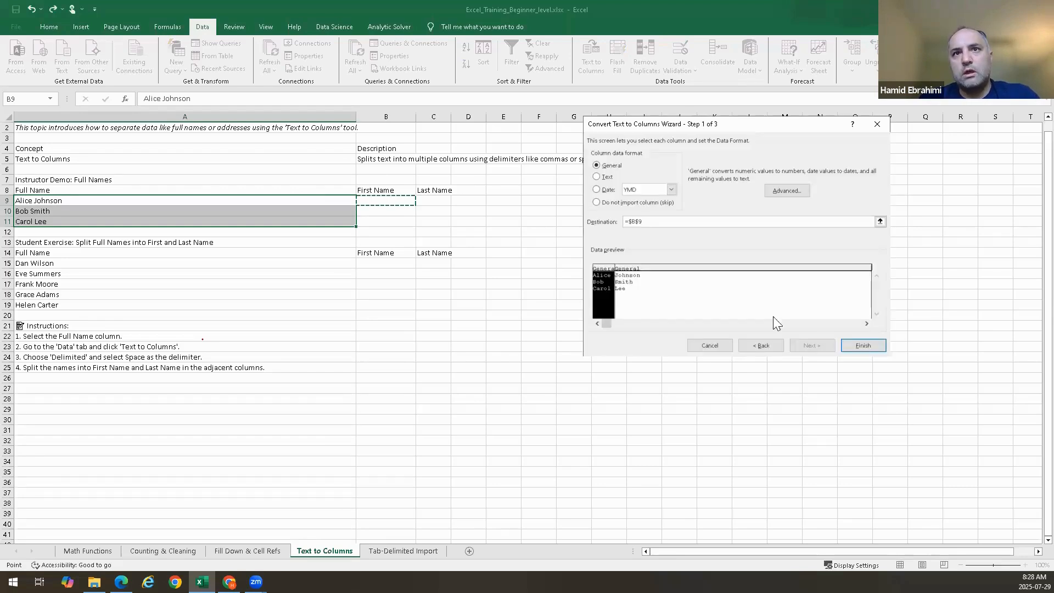
pyautogui.click(863, 345)
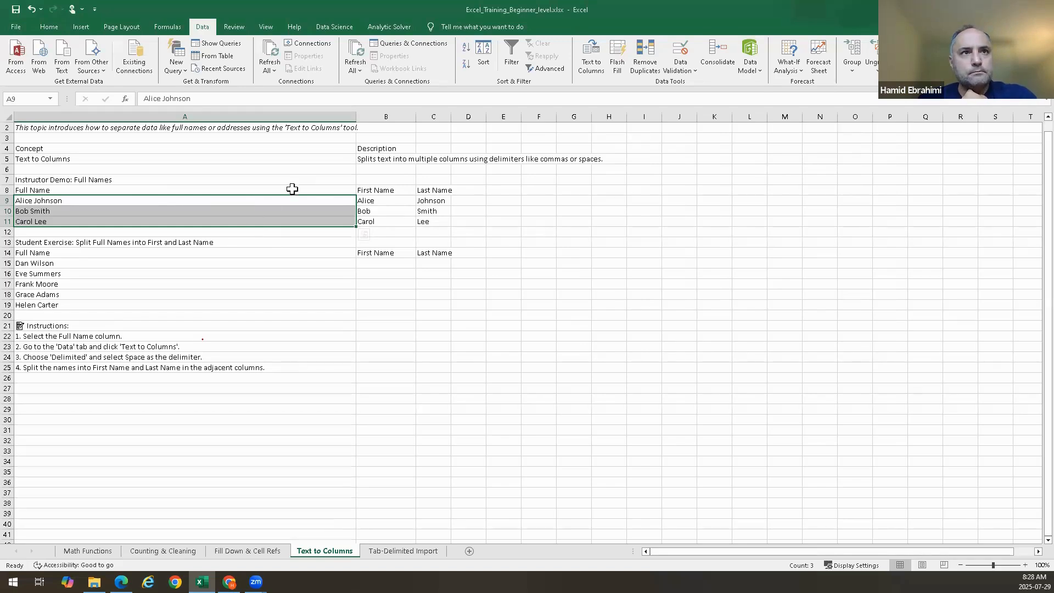
pyautogui.click(391, 263)
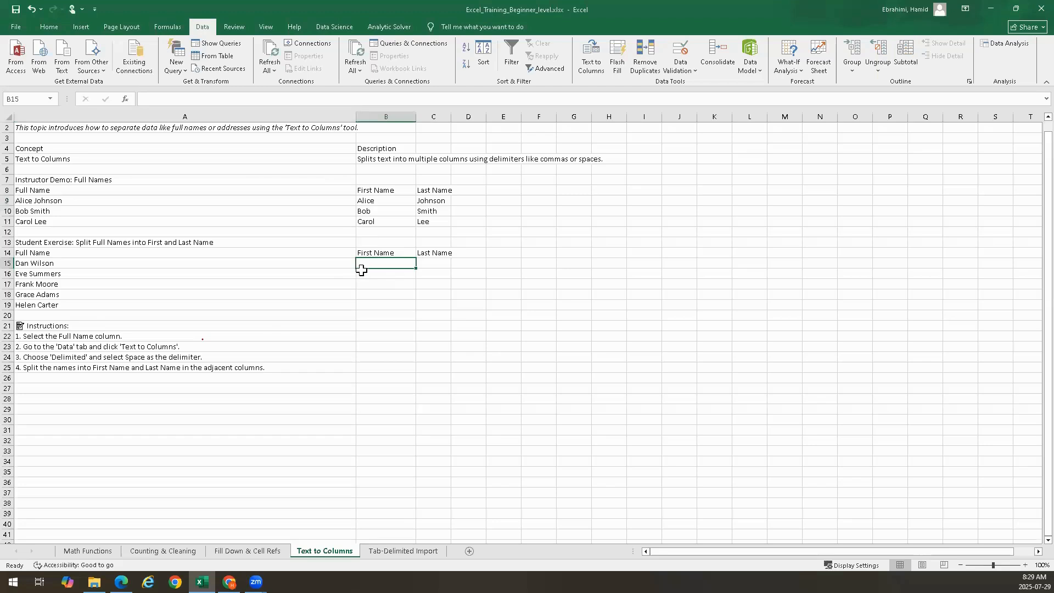
# Clear the split names from B9:C11 once more
pyautogui.moveTo(300, 200); pyautogui.dragTo(299, 220)
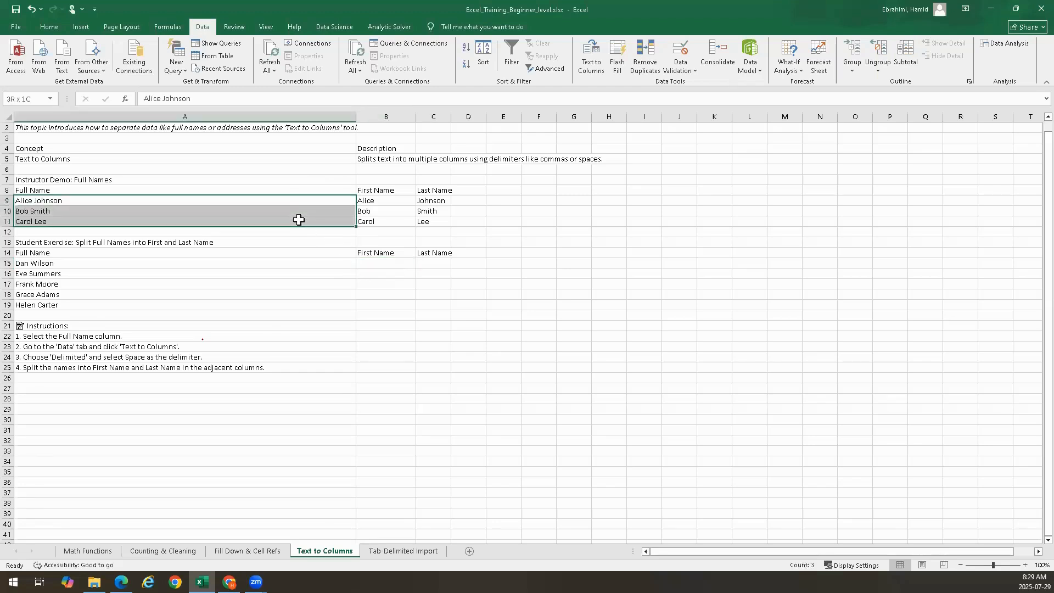
pyautogui.moveTo(298, 220); pyautogui.dragTo(298, 220)
pyautogui.moveTo(377, 200); pyautogui.dragTo(431, 221)
pyautogui.press('Delete')
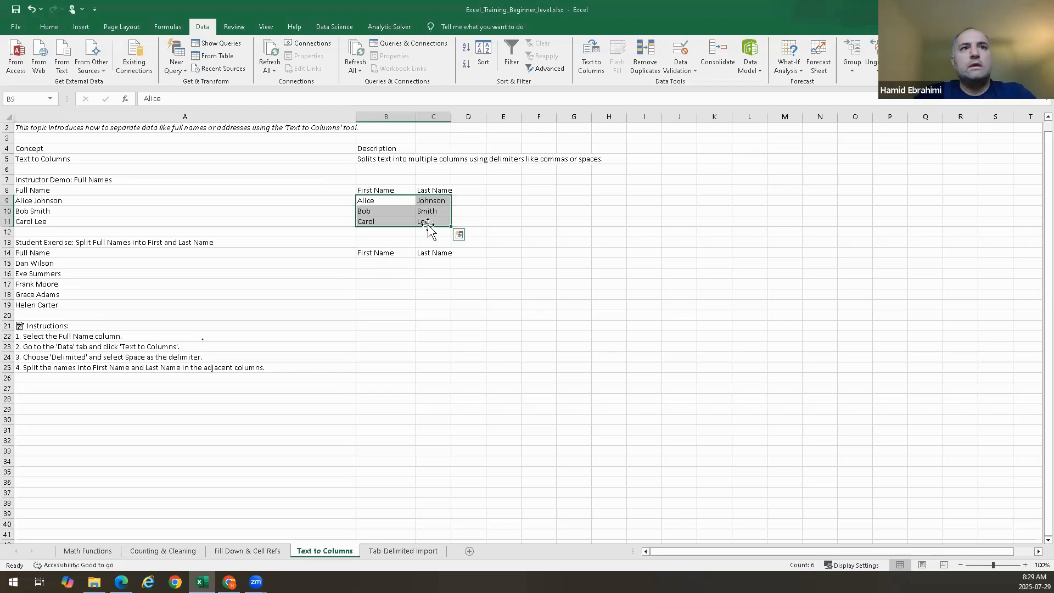
# Open Text to Columns for A9:A11, advance to the column format step, then return to the delimiter step
pyautogui.click(108, 204)
pyautogui.moveTo(108, 205)
pyautogui.mouseDown()
pyautogui.moveTo(110, 220)
pyautogui.moveTo(106, 198)
pyautogui.moveTo(99, 223)
pyautogui.mouseUp()
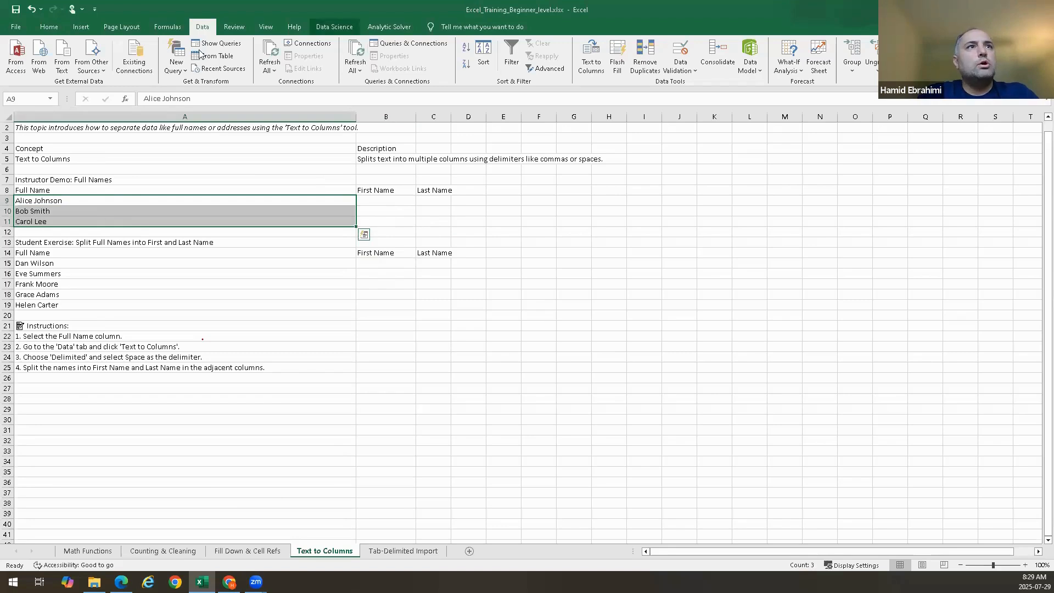
pyautogui.click(592, 58)
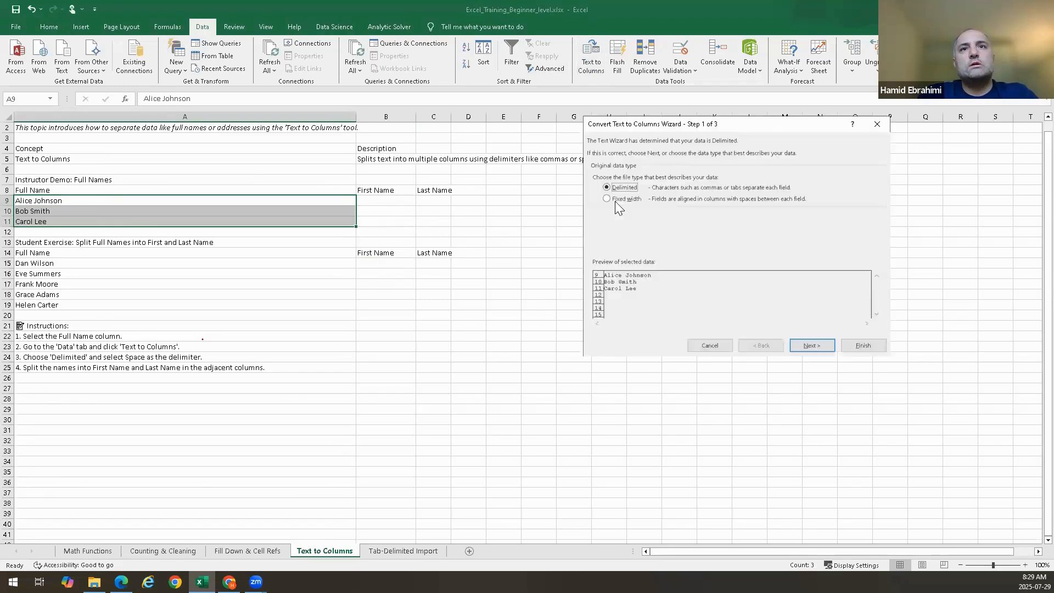
pyautogui.click(816, 347)
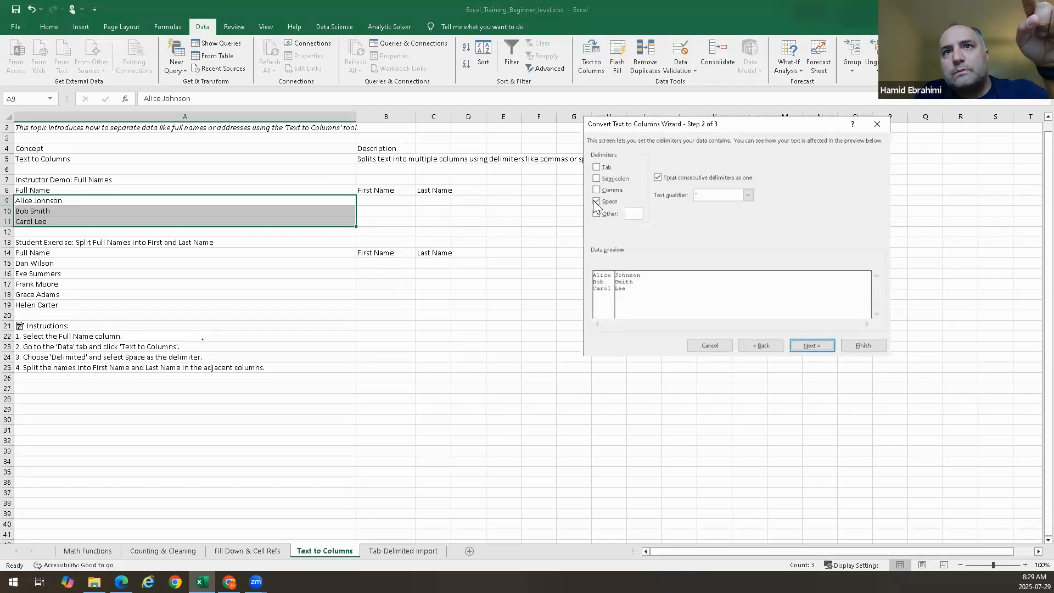
pyautogui.click(815, 344)
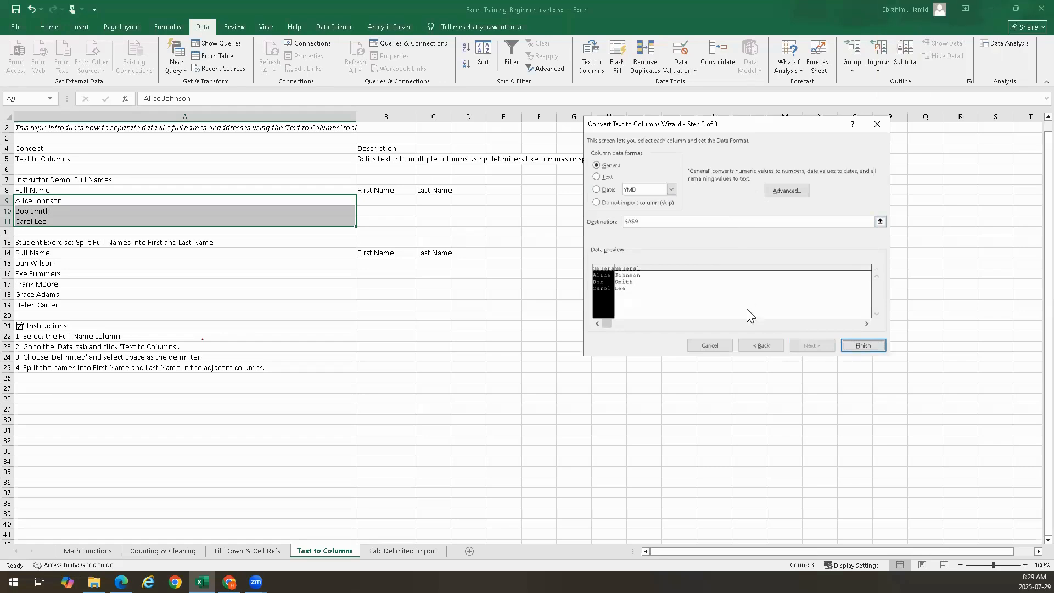
pyautogui.click(755, 343)
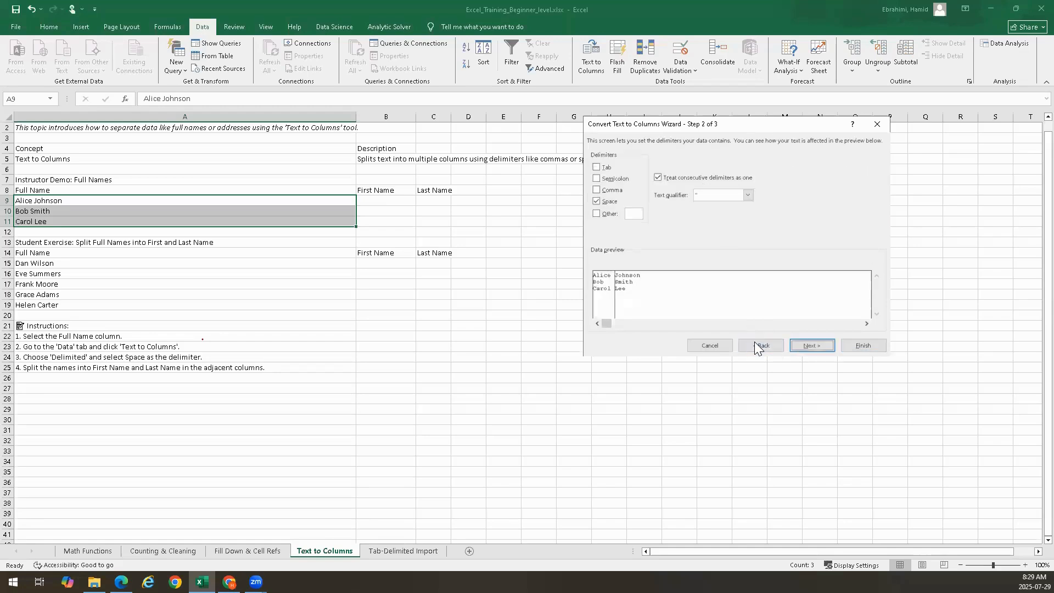
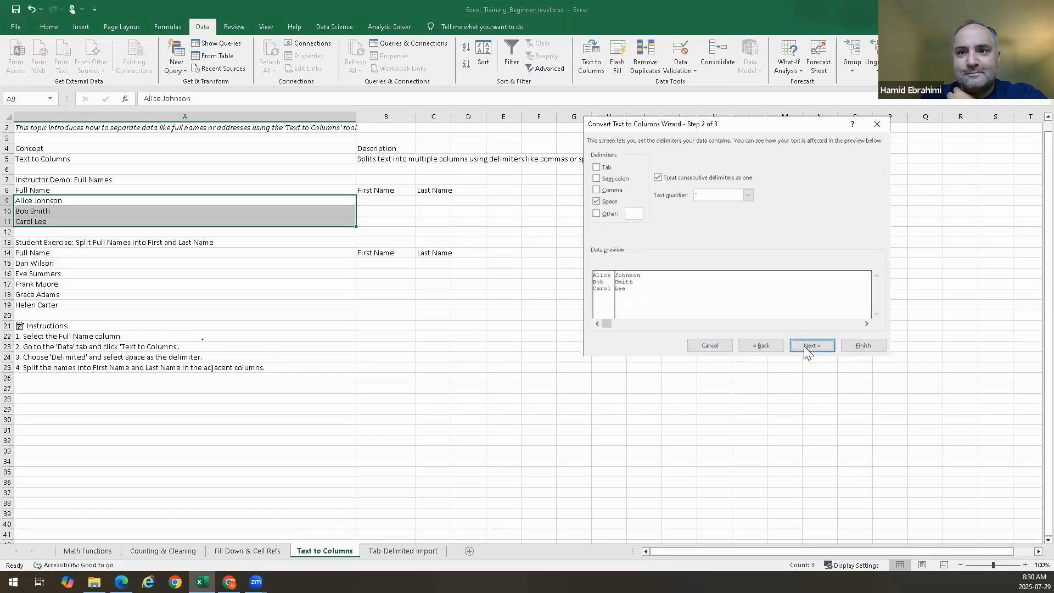
# Try finishing the A9:A11 name split directly from the delimiter step, and undo it
pyautogui.click(873, 347)
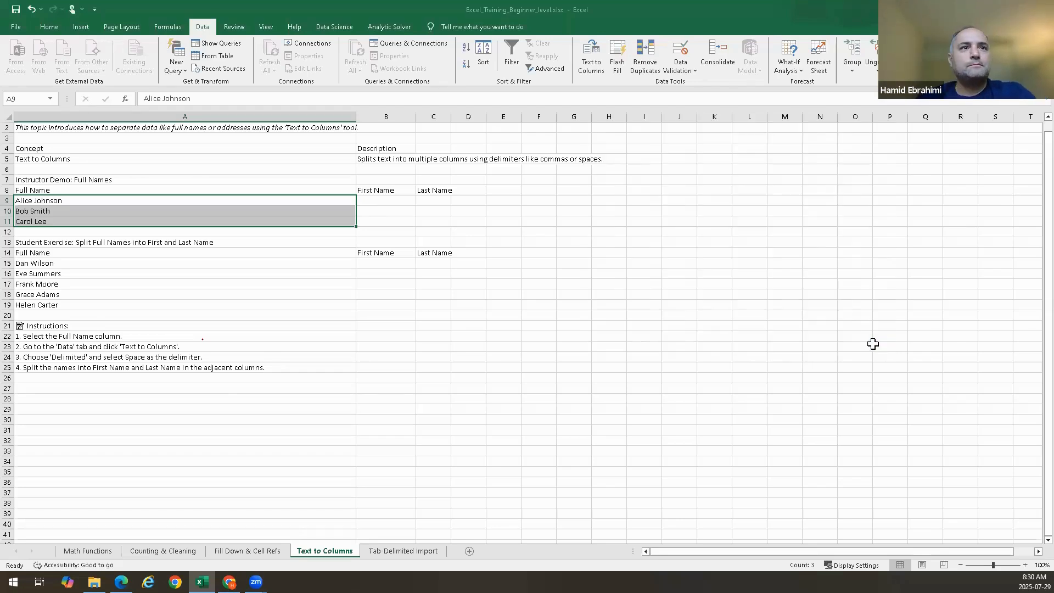
pyautogui.hotkey('ctrl', 'z')
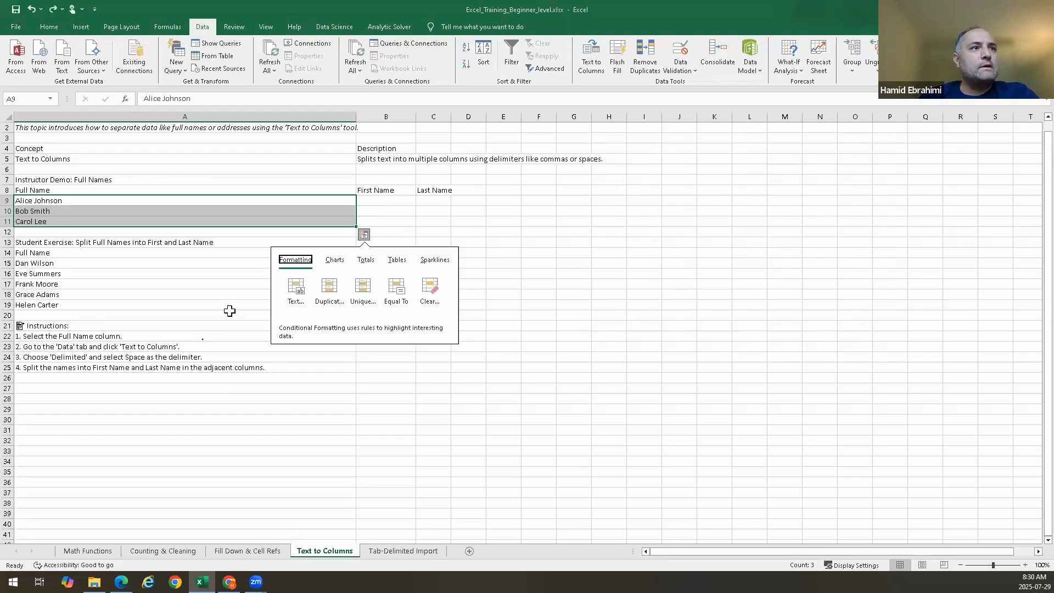
pyautogui.click(228, 315)
pyautogui.moveTo(383, 202); pyautogui.dragTo(383, 236)
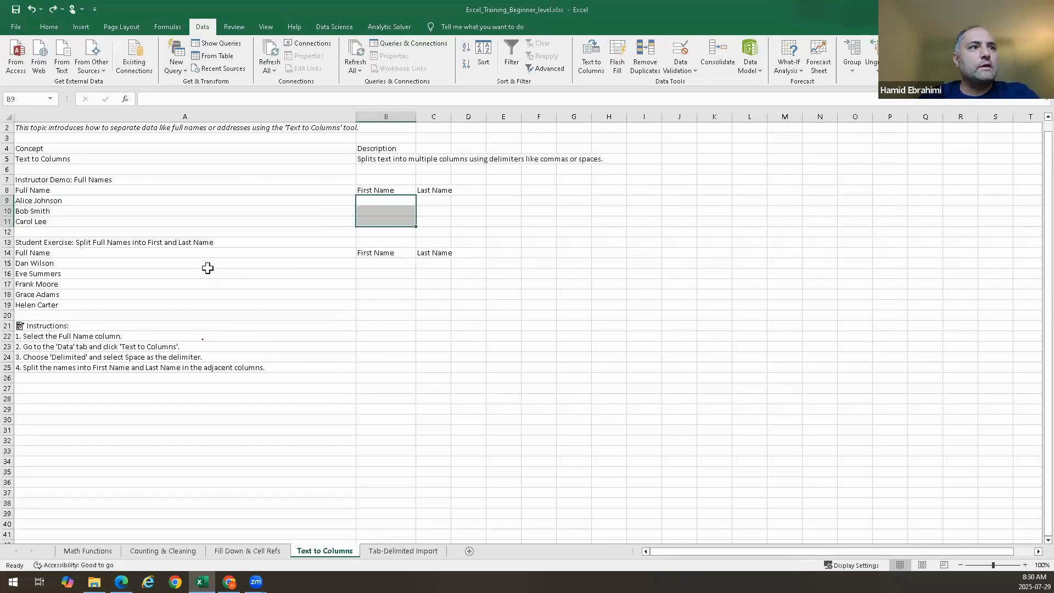
# Split the full names in A15:A19 at the spaces using Text to Columns, with B15 as the destination
pyautogui.moveTo(208, 273); pyautogui.dragTo(206, 263)
pyautogui.moveTo(206, 263); pyautogui.dragTo(201, 304)
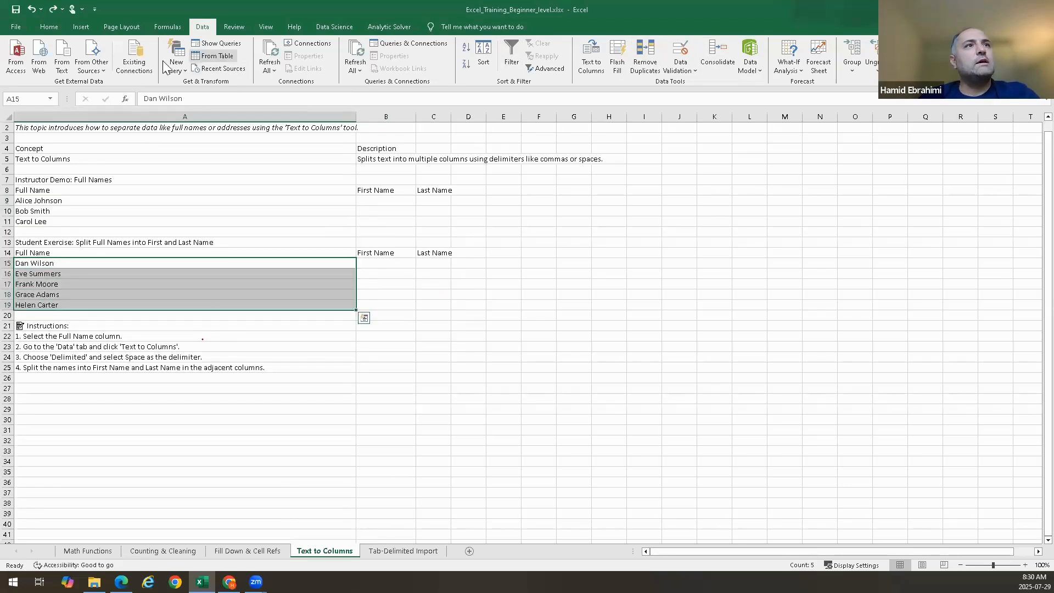
pyautogui.click(596, 56)
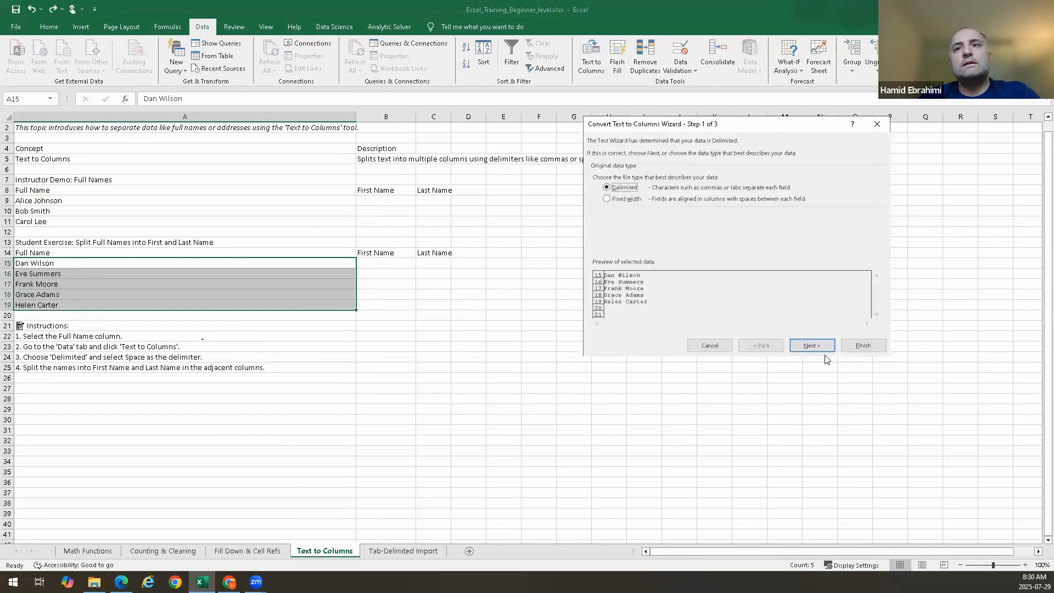
pyautogui.click(812, 345)
pyautogui.click(812, 345)
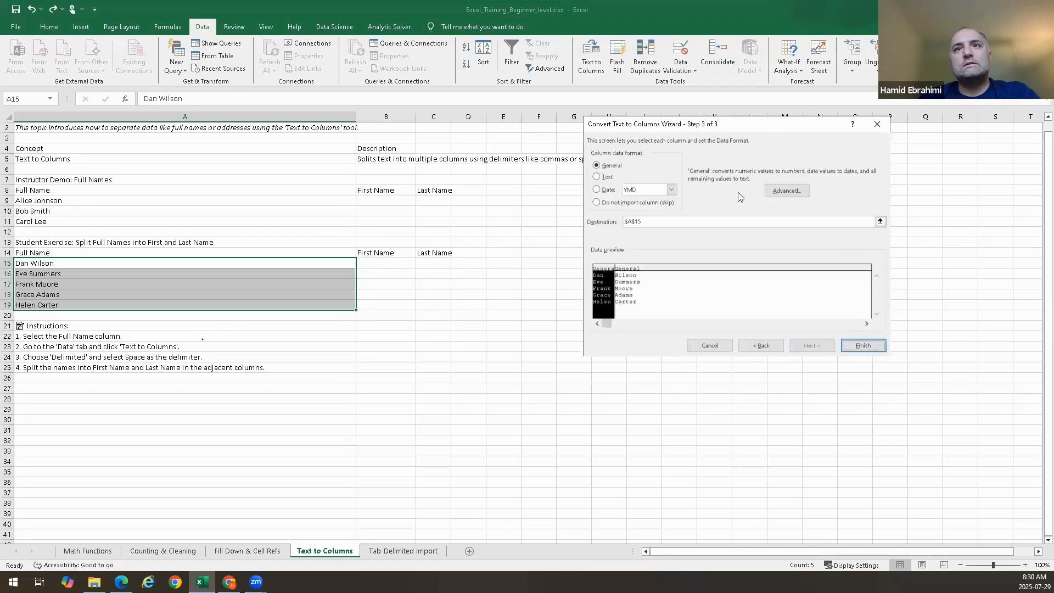
pyautogui.click(880, 221)
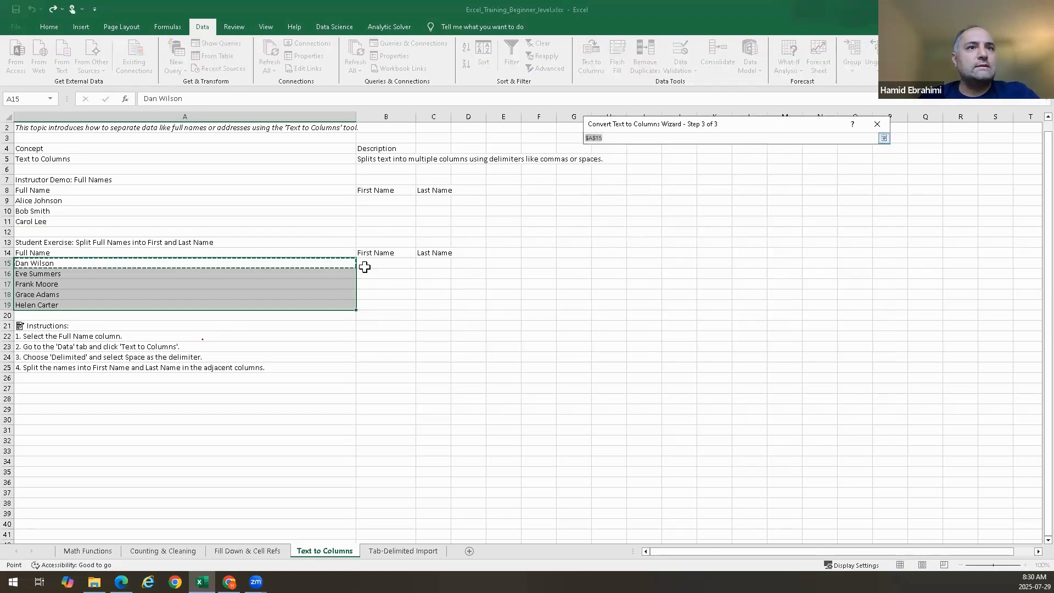
pyautogui.click(365, 265)
pyautogui.press('Return')
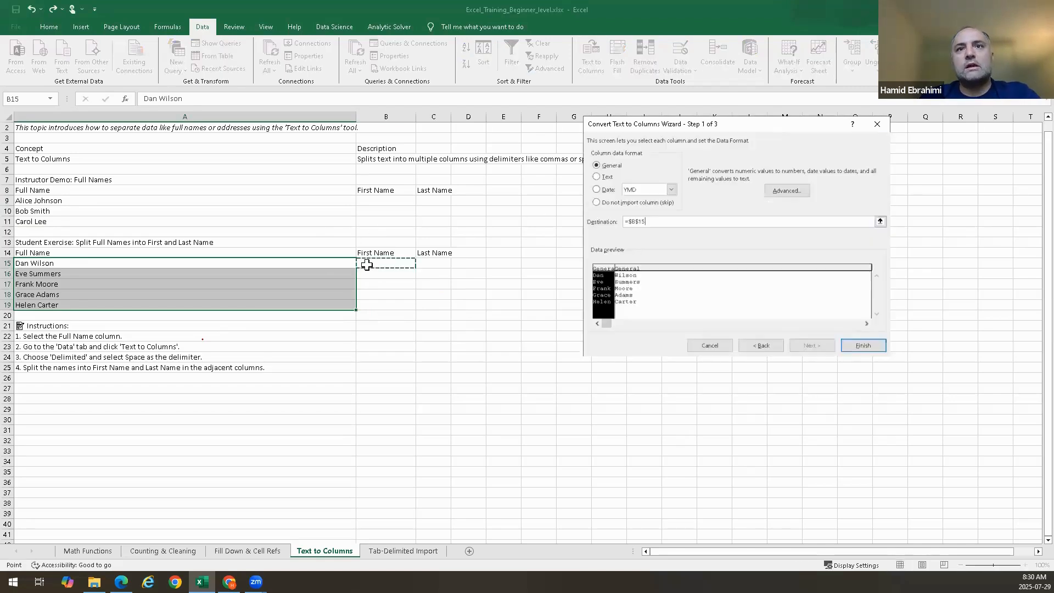
pyautogui.click(863, 345)
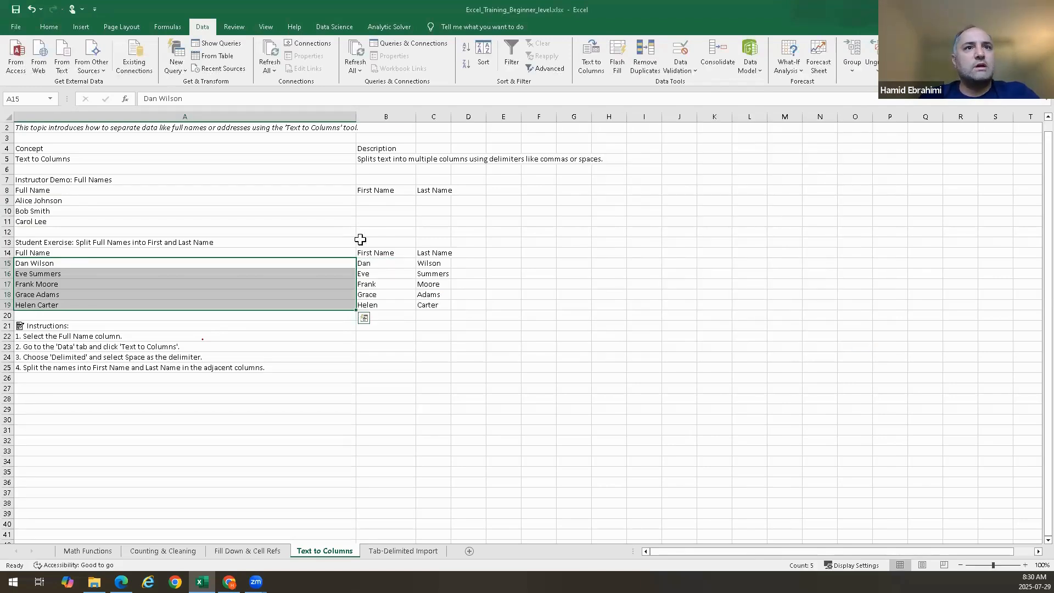
pyautogui.click(365, 201)
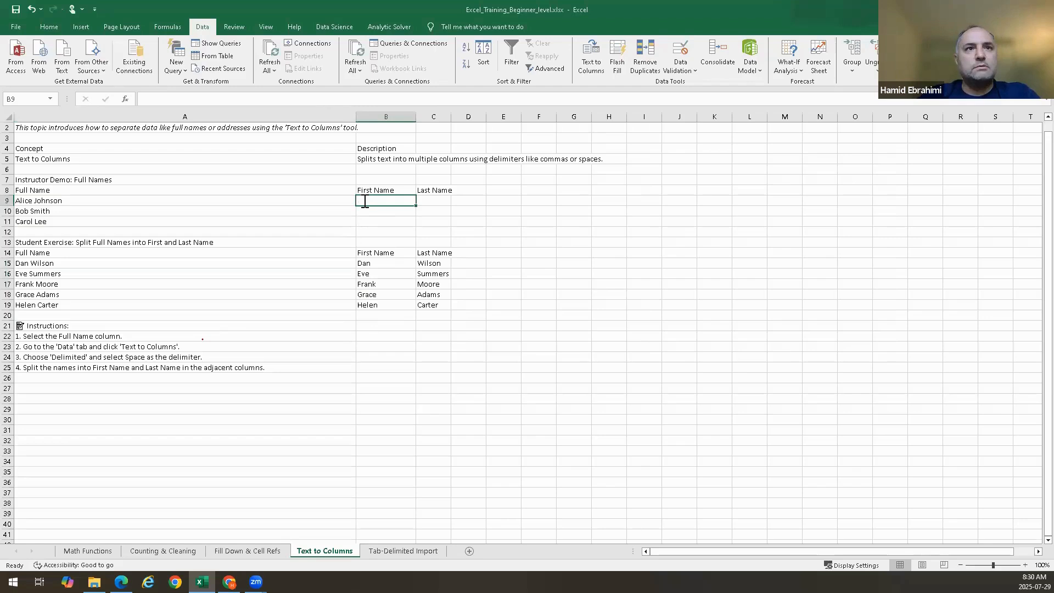
pyautogui.write('=')
pyautogui.press('Escape')
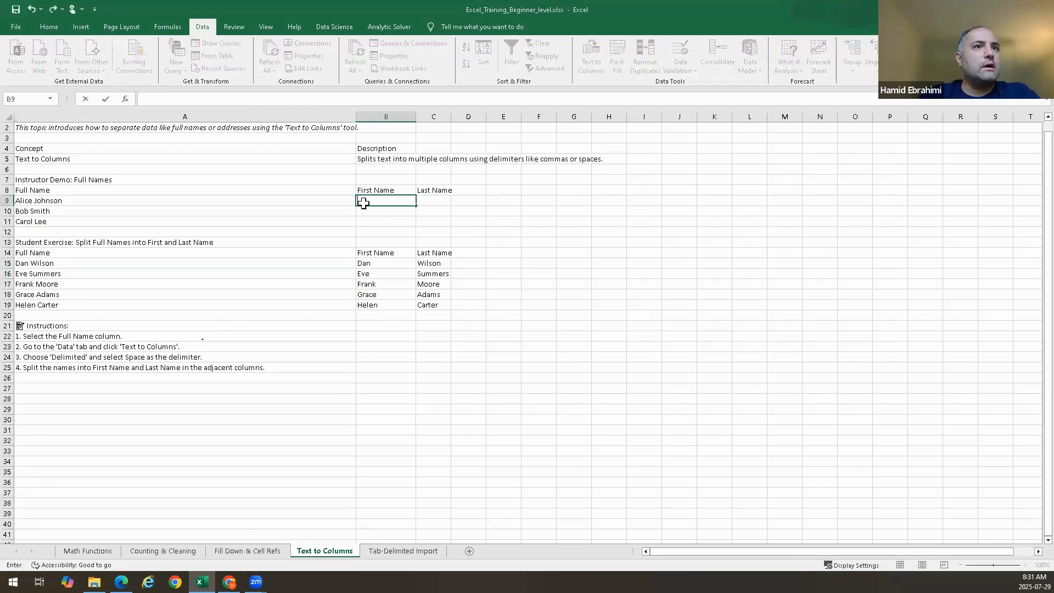
# Split the full names in A9:A11 with Text to Columns, delimited by Space, with B9 as the destination
pyautogui.click(190, 201)
pyautogui.moveTo(188, 219); pyautogui.dragTo(219, 219)
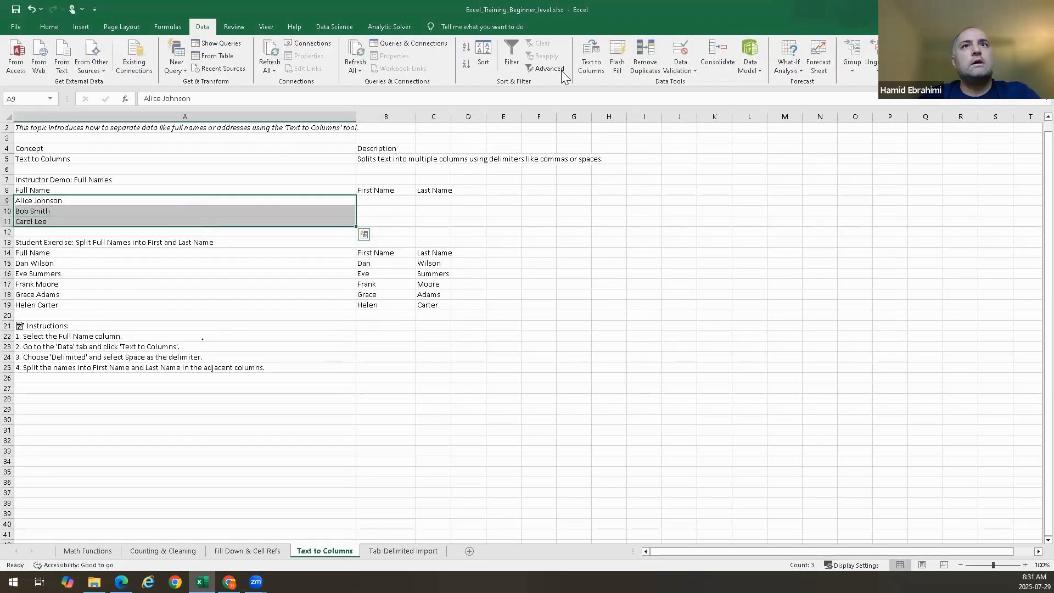
pyautogui.click(591, 66)
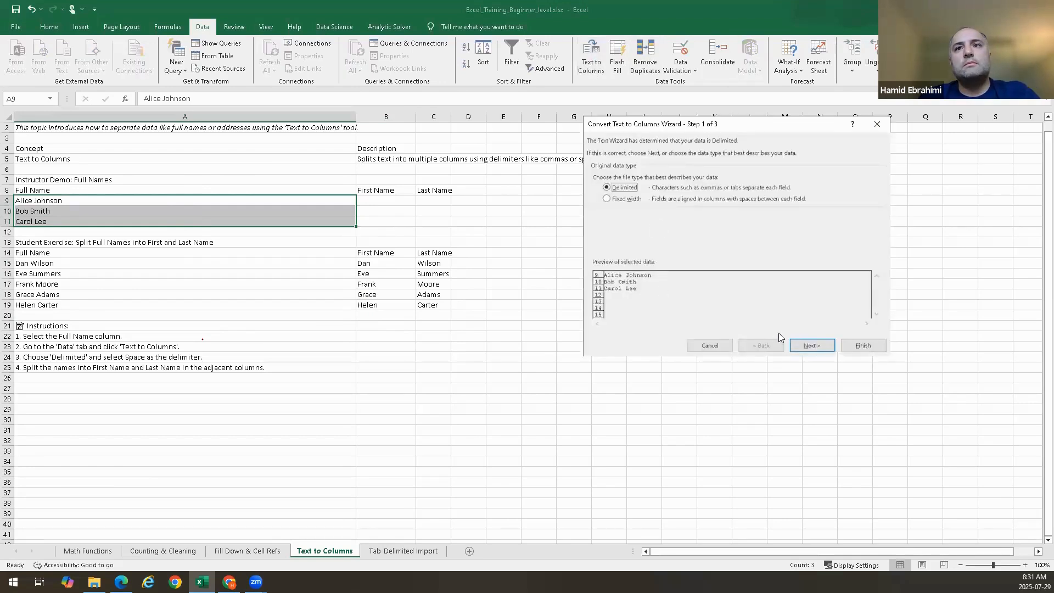
pyautogui.click(812, 346)
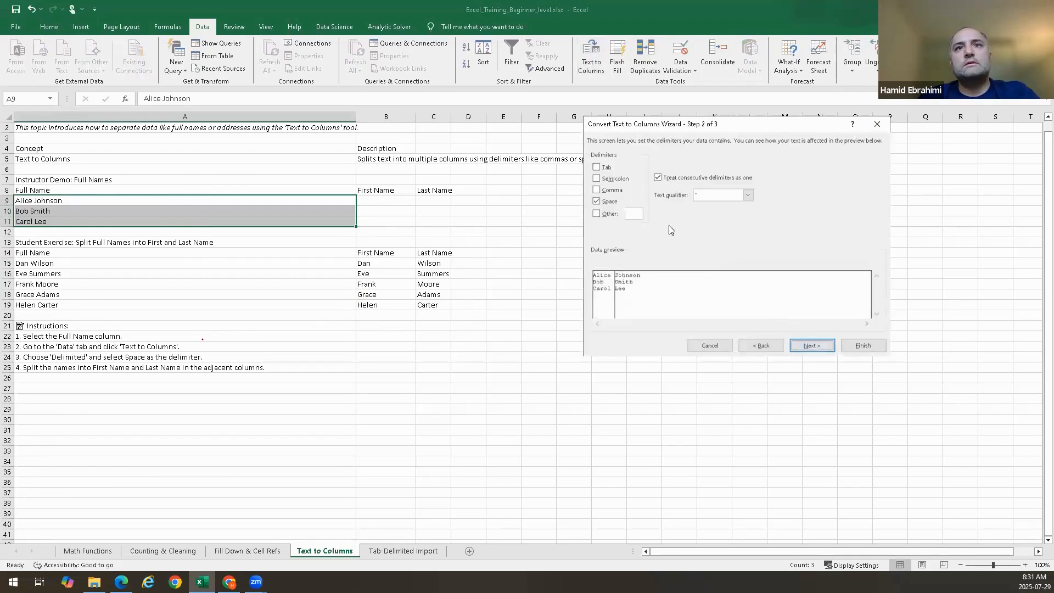
pyautogui.click(823, 346)
pyautogui.click(382, 202)
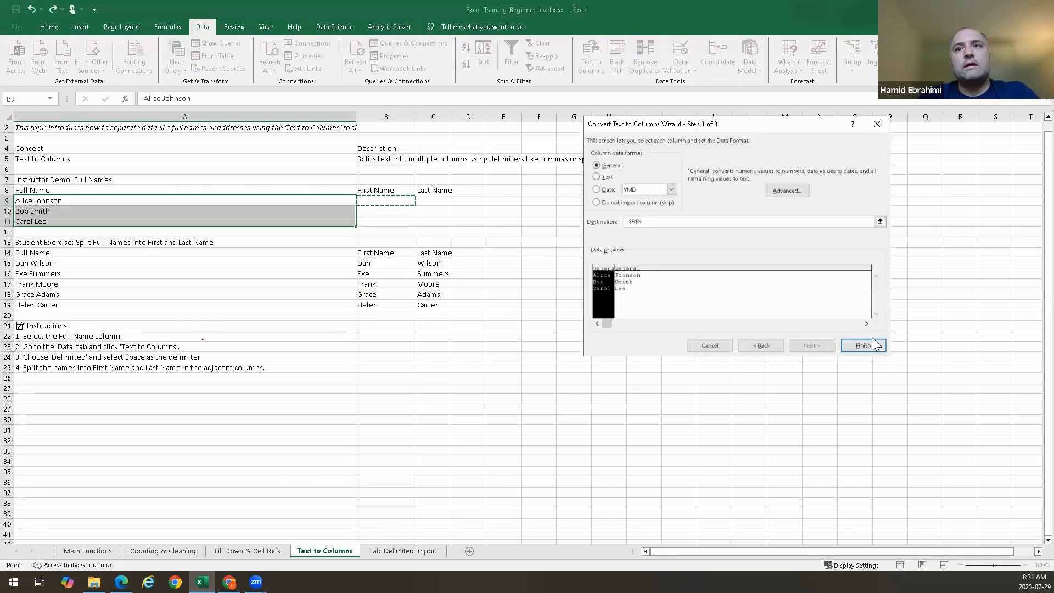
pyautogui.click(863, 346)
# Go to the Tab-Delimited Import worksheet
pyautogui.click(463, 409)
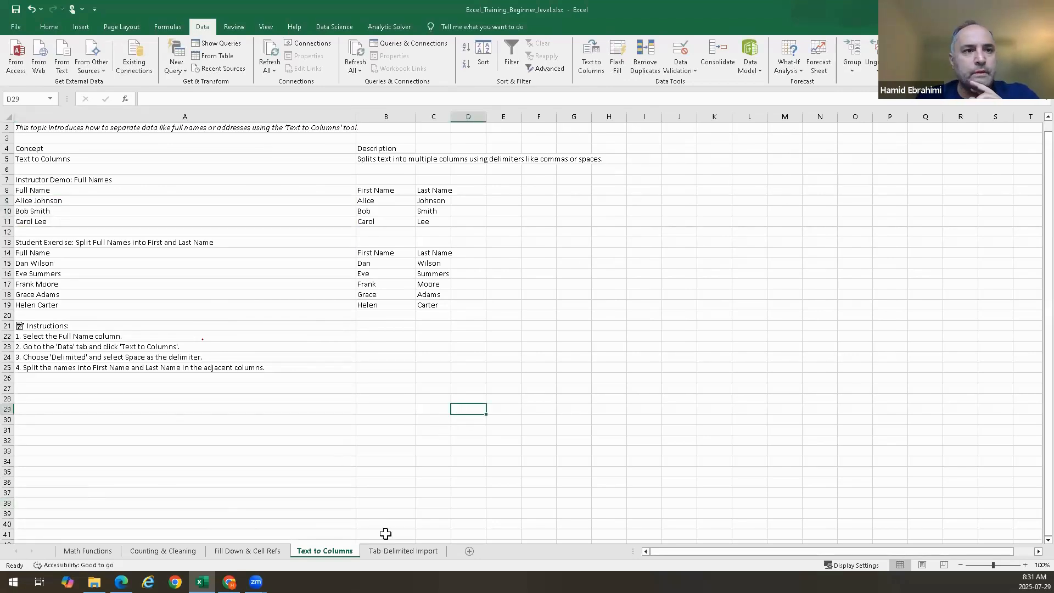
pyautogui.click(409, 551)
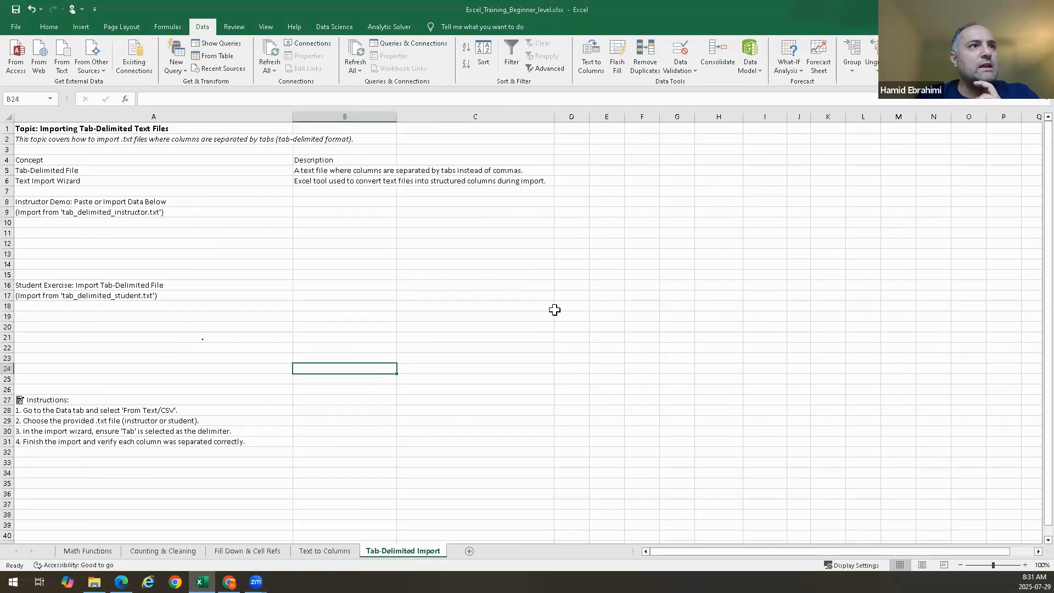
pyautogui.click(555, 308)
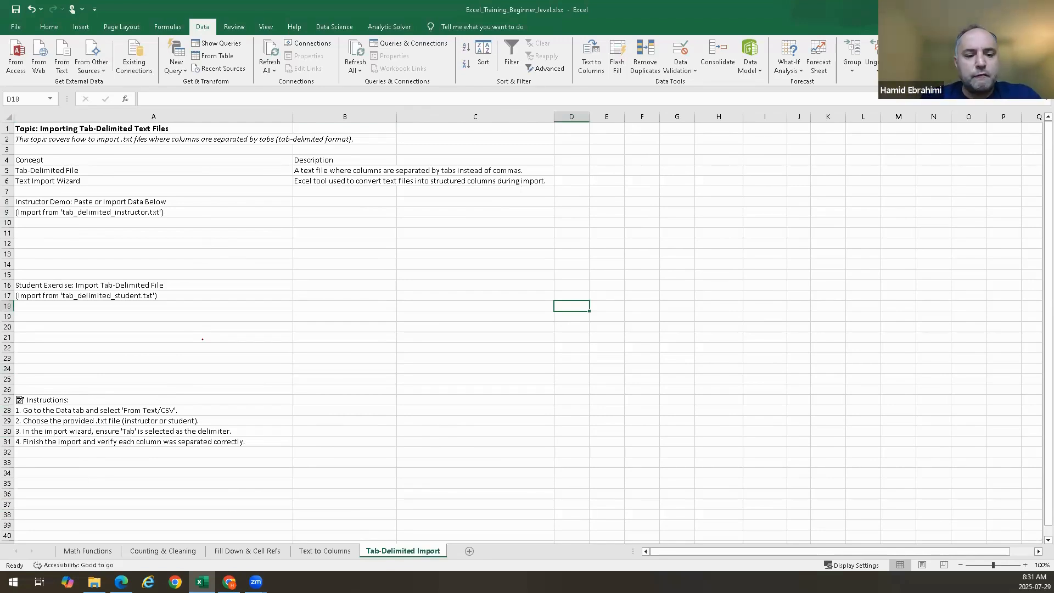
# Switch to File Explorer, open tab_delimited_student.txt to examine its contents and column layout, and close it
pyautogui.hotkey('alt', 'Tab')
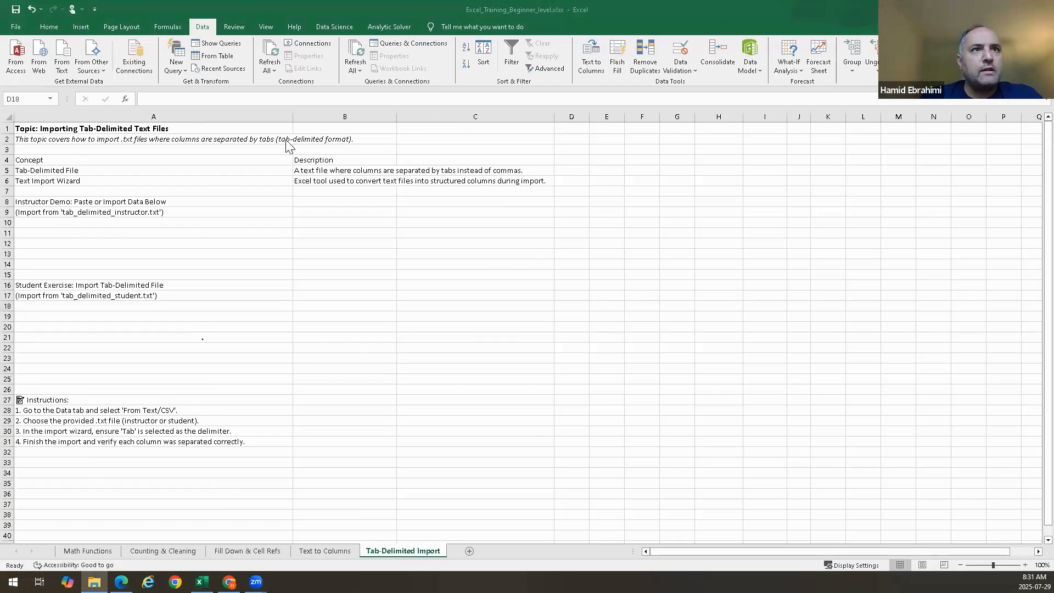
pyautogui.moveTo(286, 140); pyautogui.dragTo(293, 108)
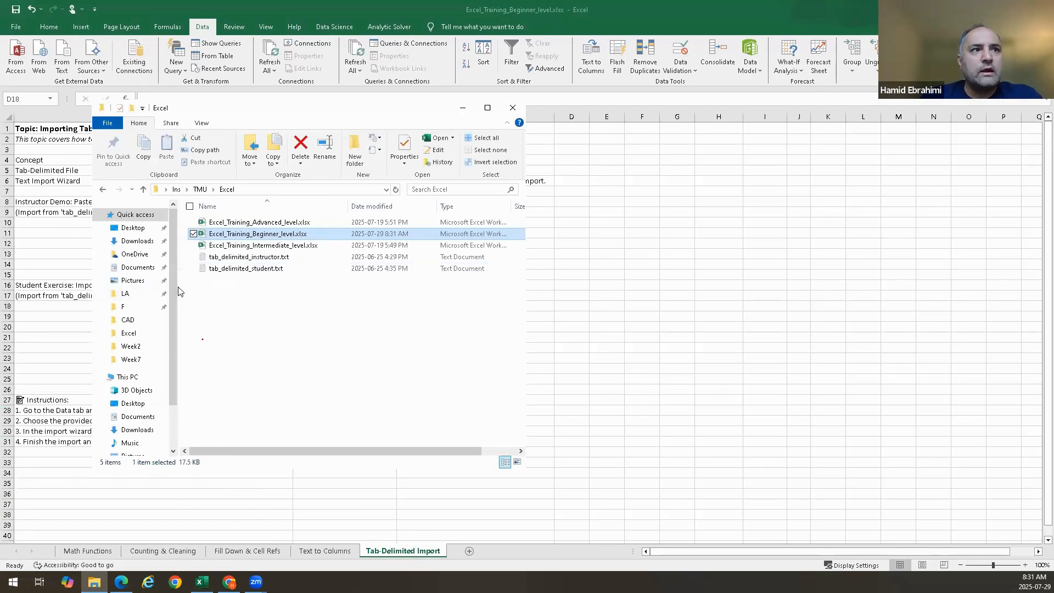
pyautogui.click(229, 272)
pyautogui.doubleClick(230, 269)
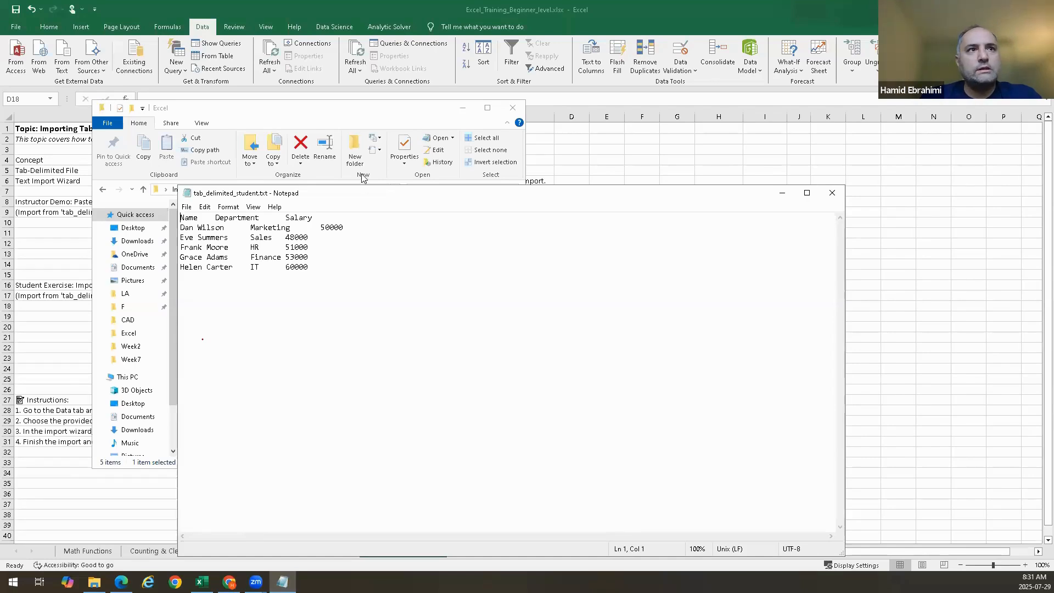
pyautogui.click(462, 108)
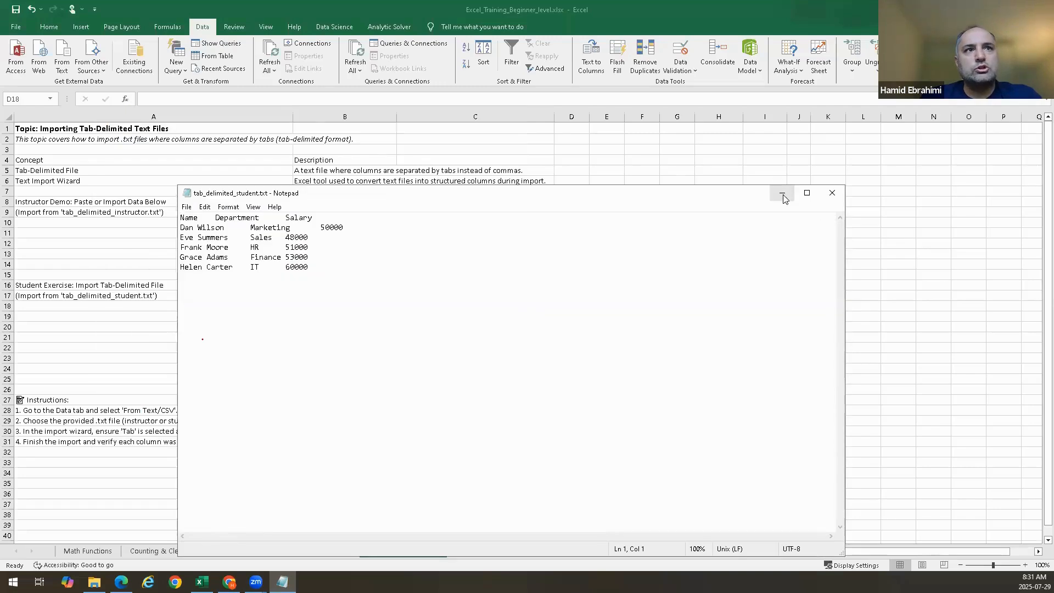
pyautogui.moveTo(634, 199); pyautogui.dragTo(877, 200)
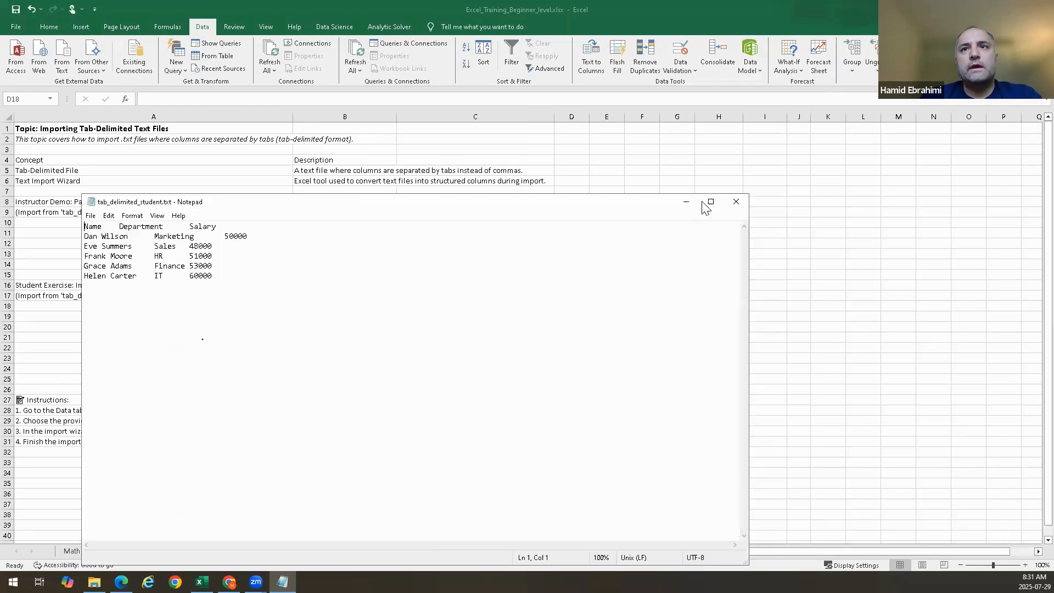
pyautogui.click(736, 199)
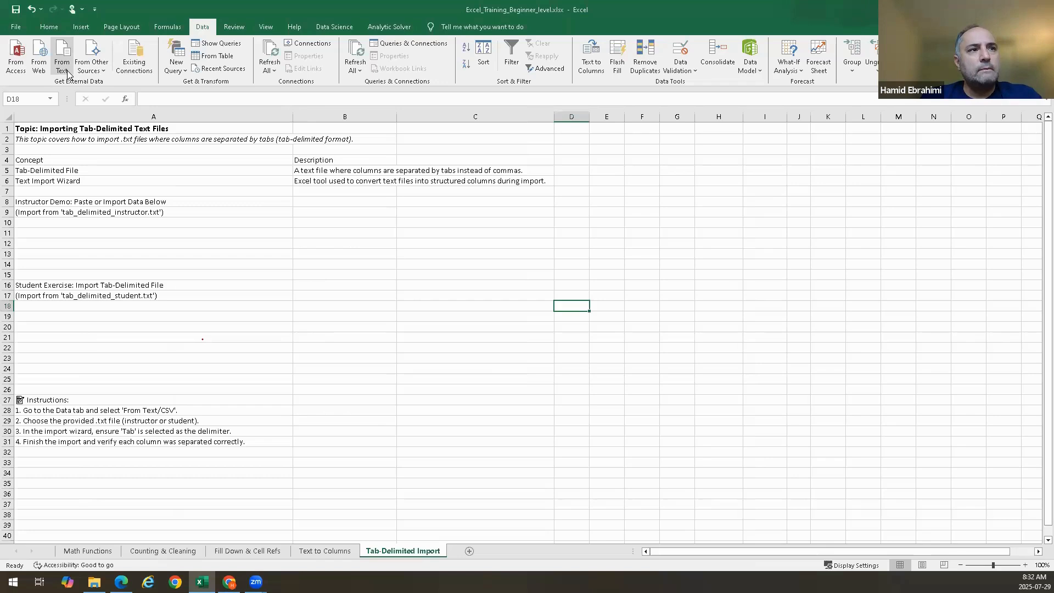
# Import tab_delimited_instructor.txt into the existing worksheet at A10 as delimited text, with Tab instead of Space as the delimiter
pyautogui.click(69, 225)
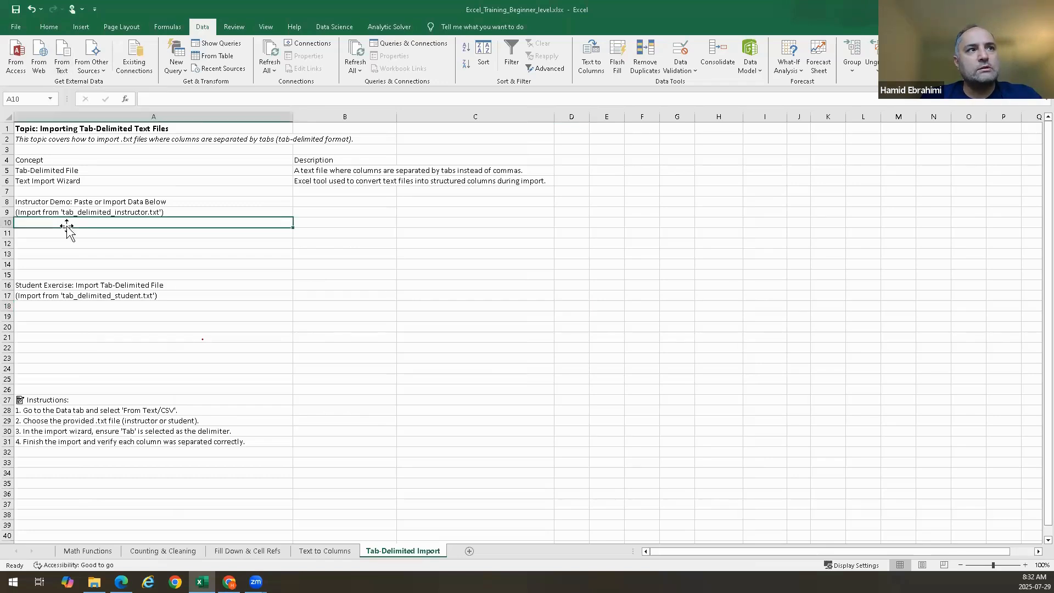
pyautogui.click(62, 70)
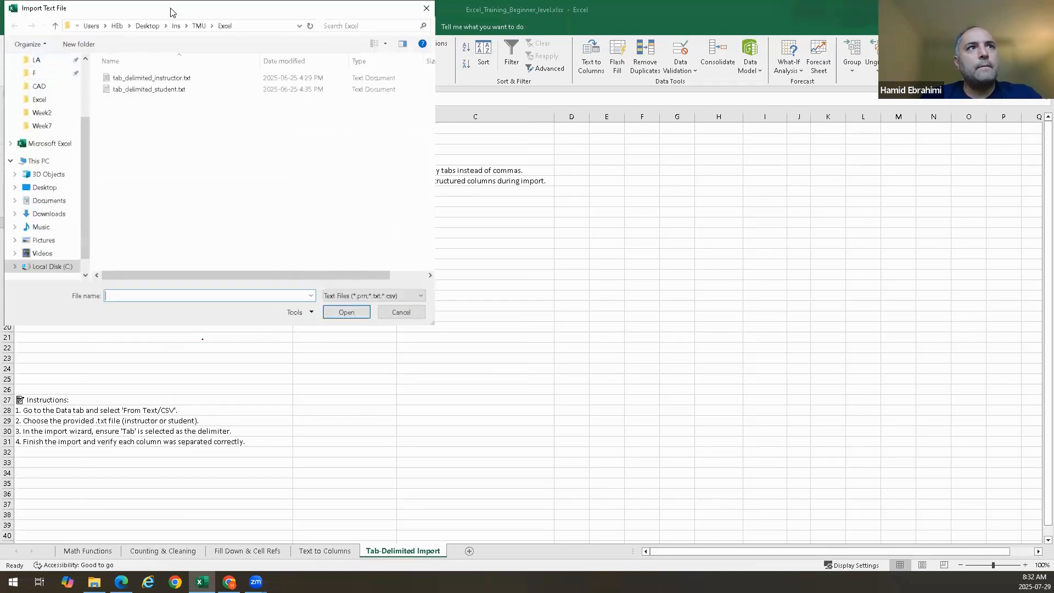
pyautogui.doubleClick(159, 78)
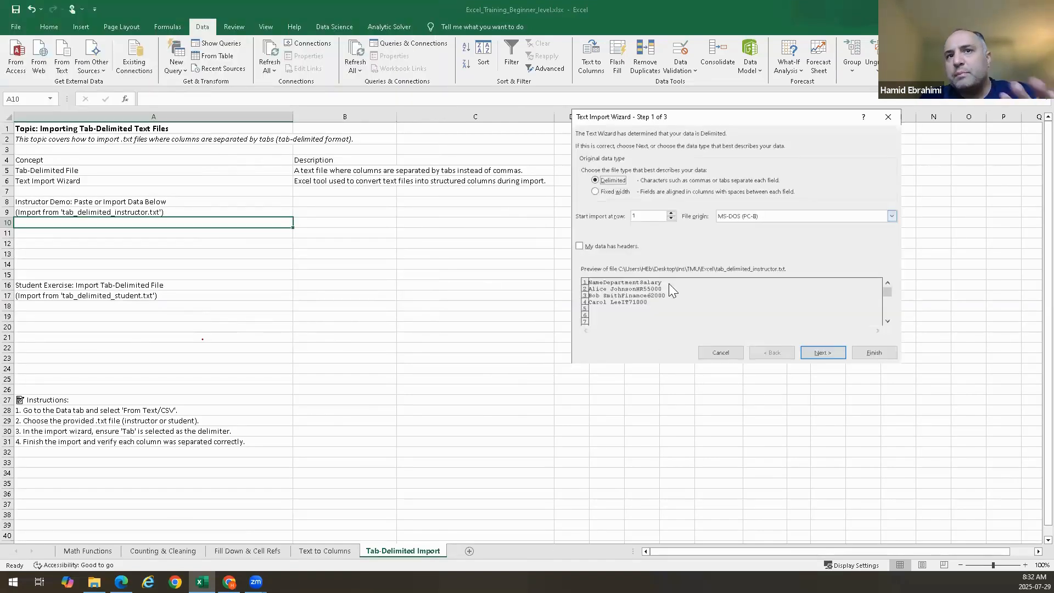
pyautogui.click(820, 352)
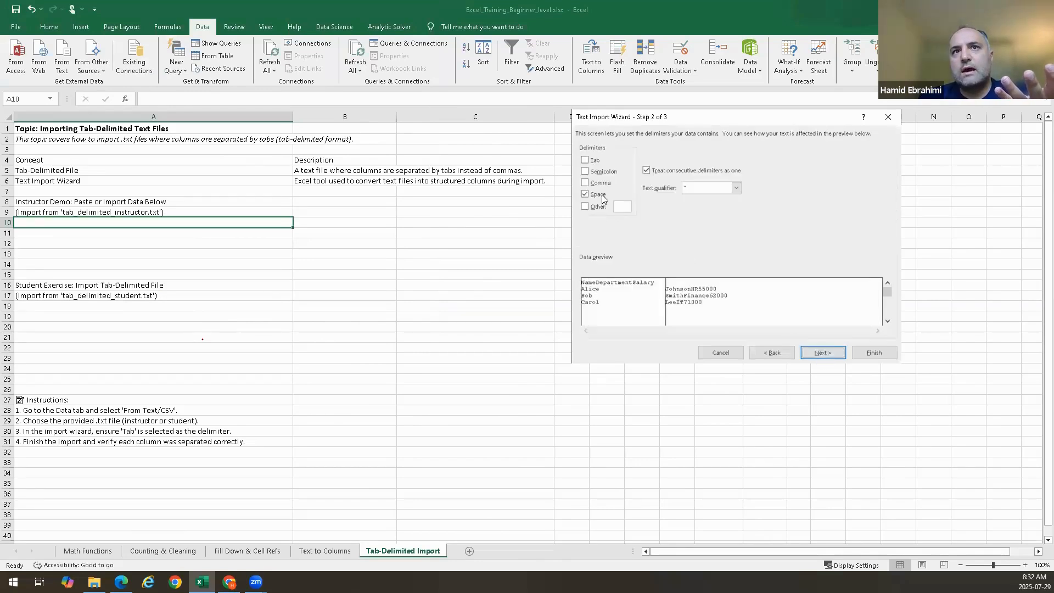
pyautogui.click(586, 195)
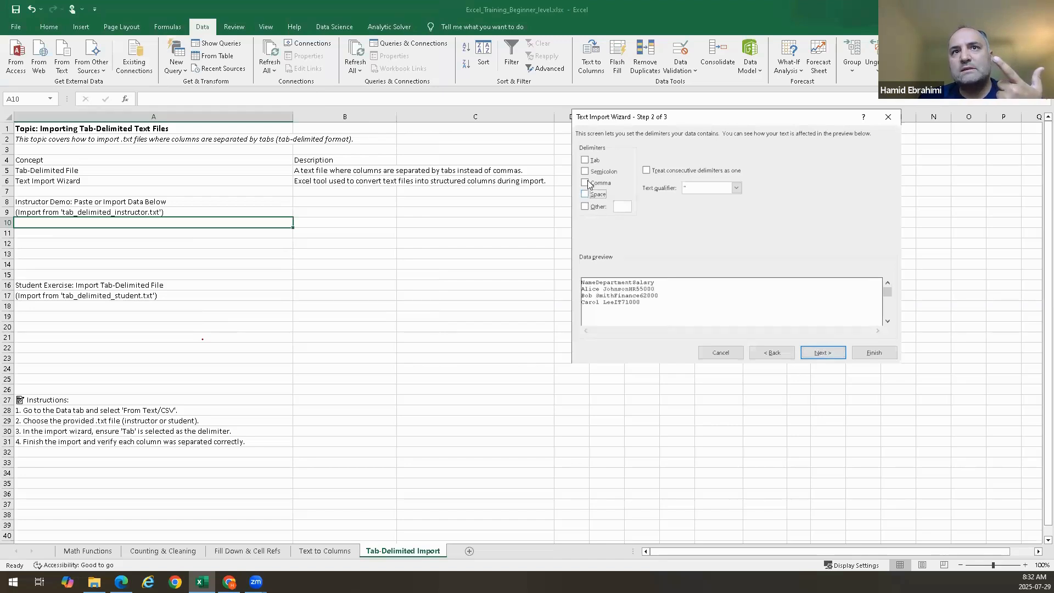
pyautogui.click(586, 159)
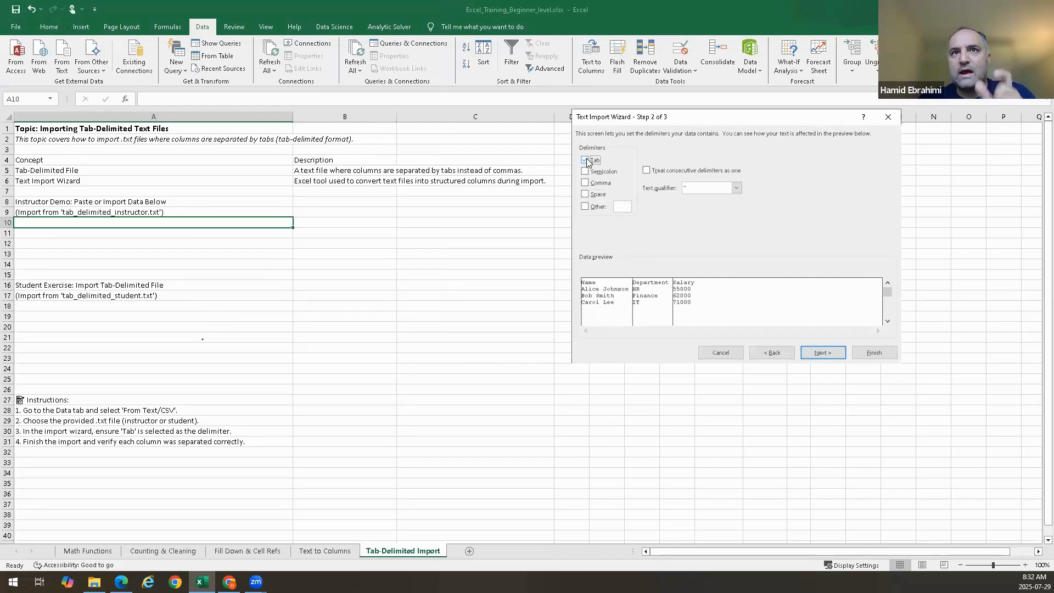
pyautogui.click(826, 353)
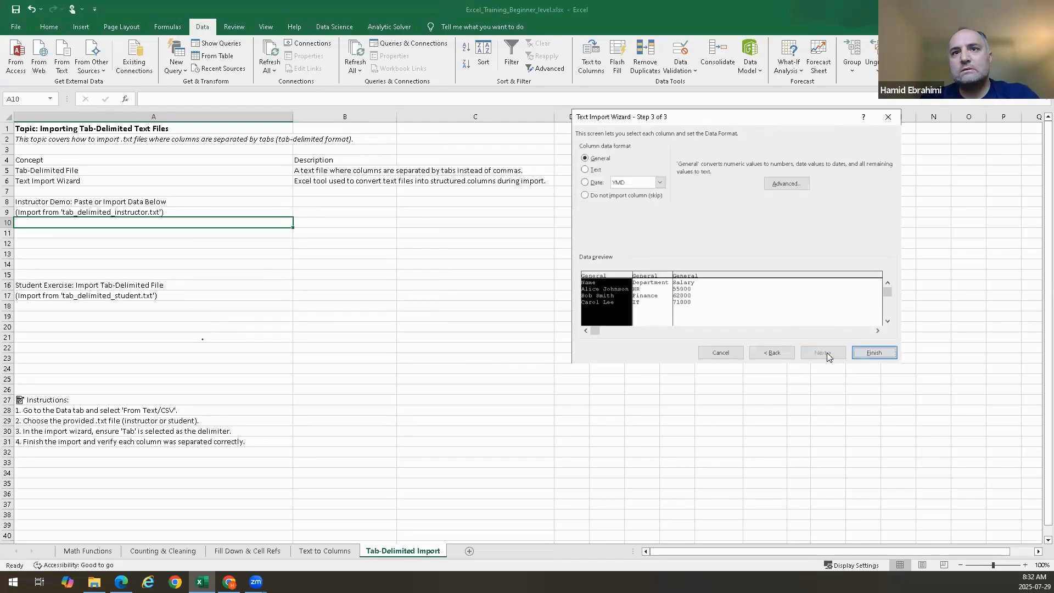
pyautogui.click(870, 353)
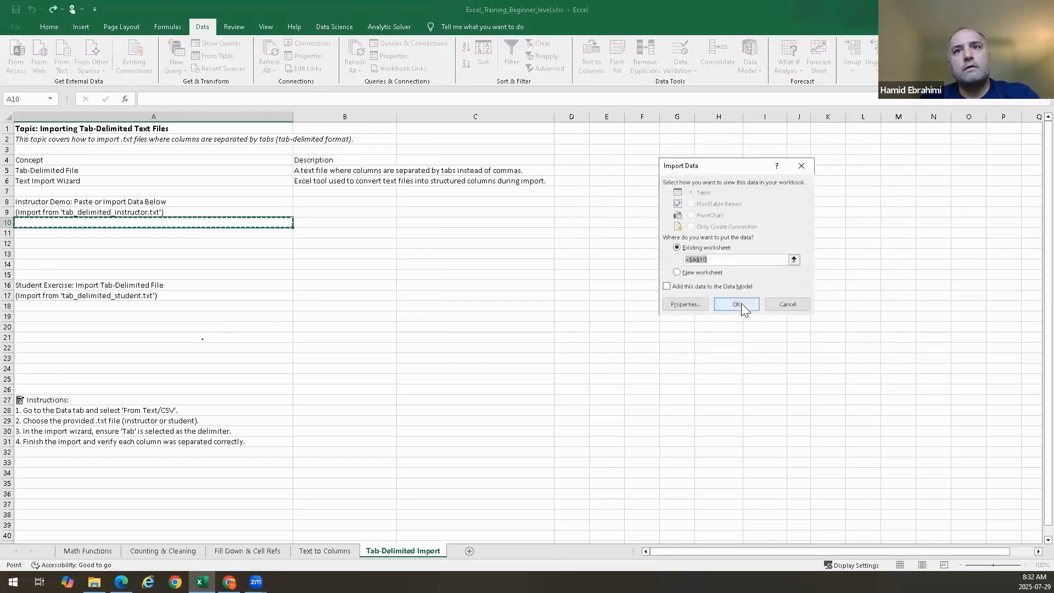
pyautogui.click(738, 305)
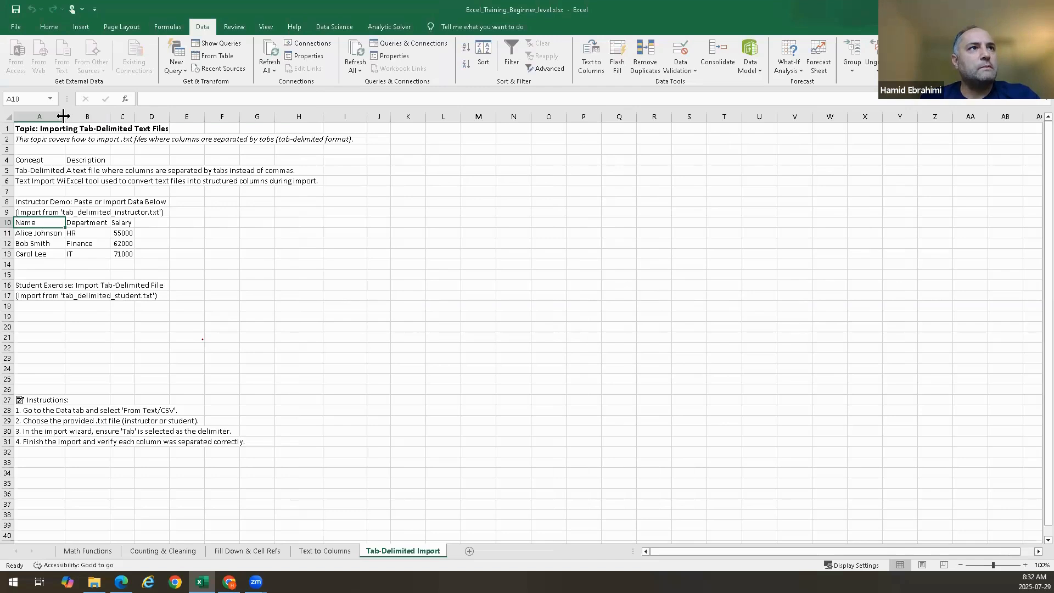
# Widen columns A, B and C around the imported instructor data
pyautogui.moveTo(63, 115); pyautogui.dragTo(691, 131)
pyautogui.click(765, 305)
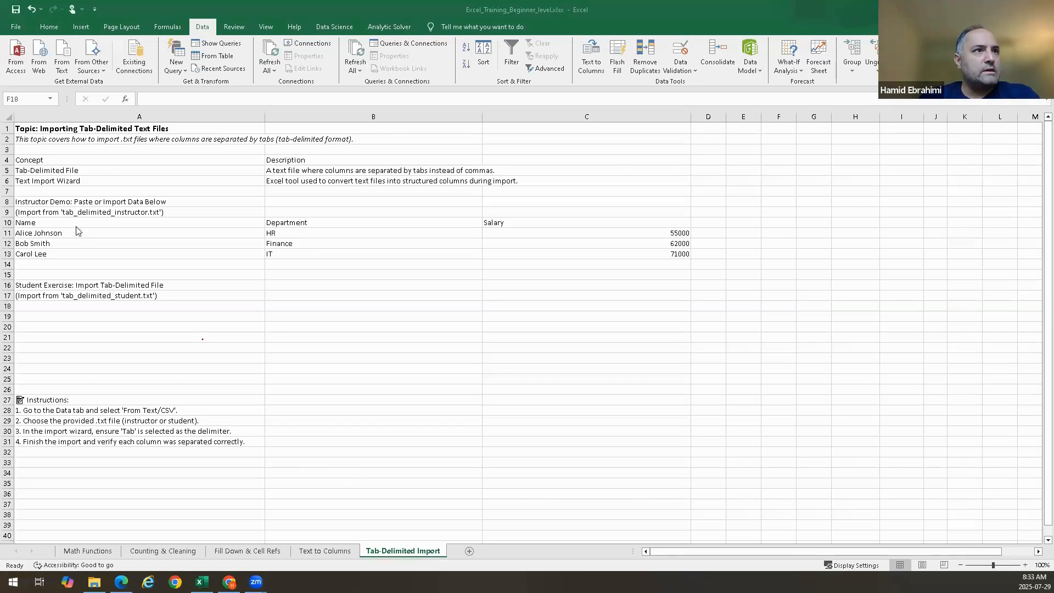
# Delete the imported instructor data in A10:C13 together with its external data query
pyautogui.moveTo(77, 223); pyautogui.dragTo(680, 253)
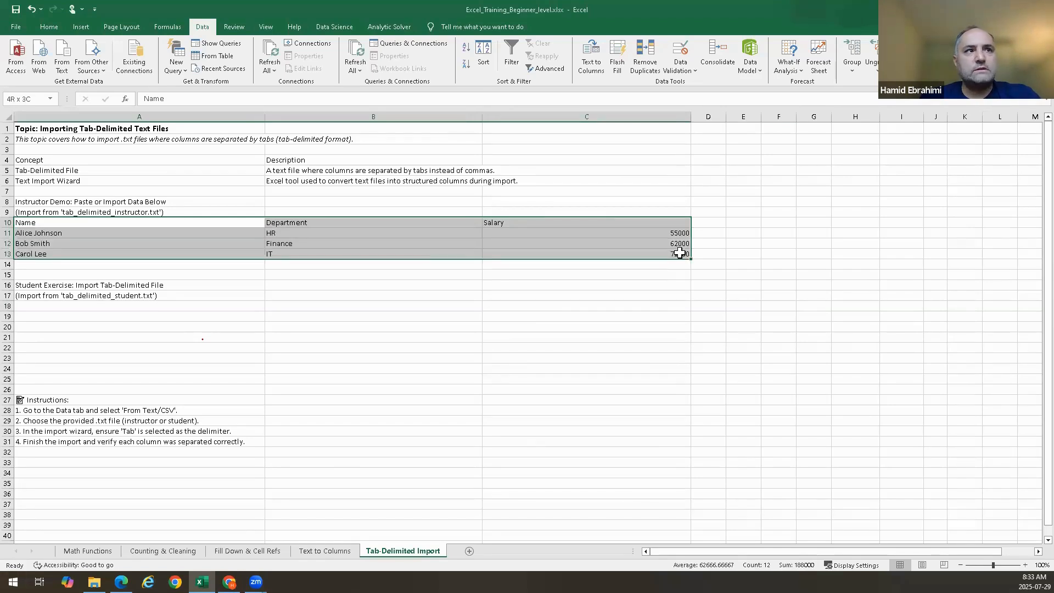
pyautogui.press('Delete')
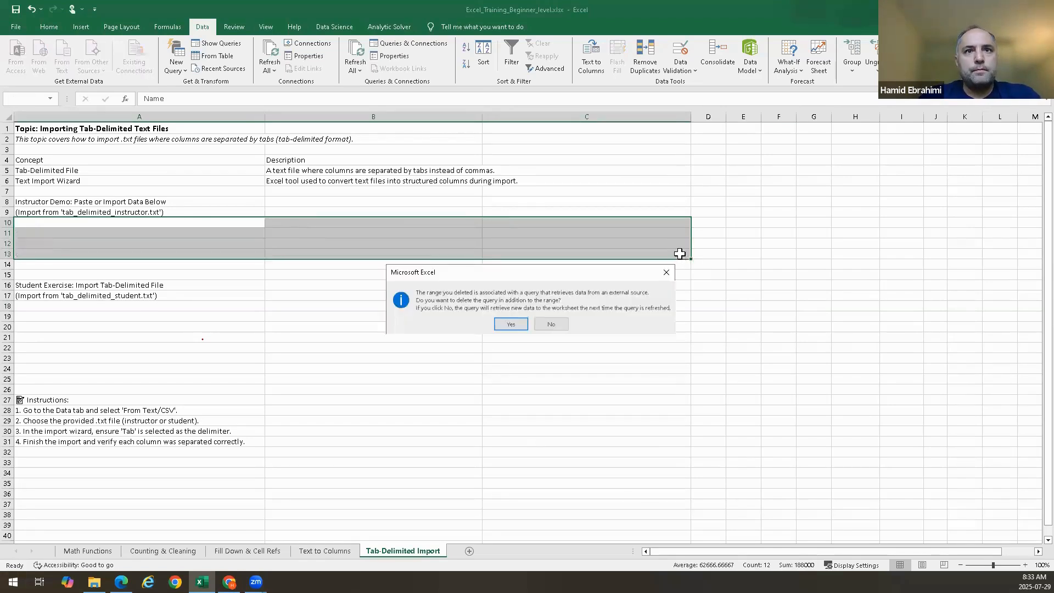
pyautogui.press('Return')
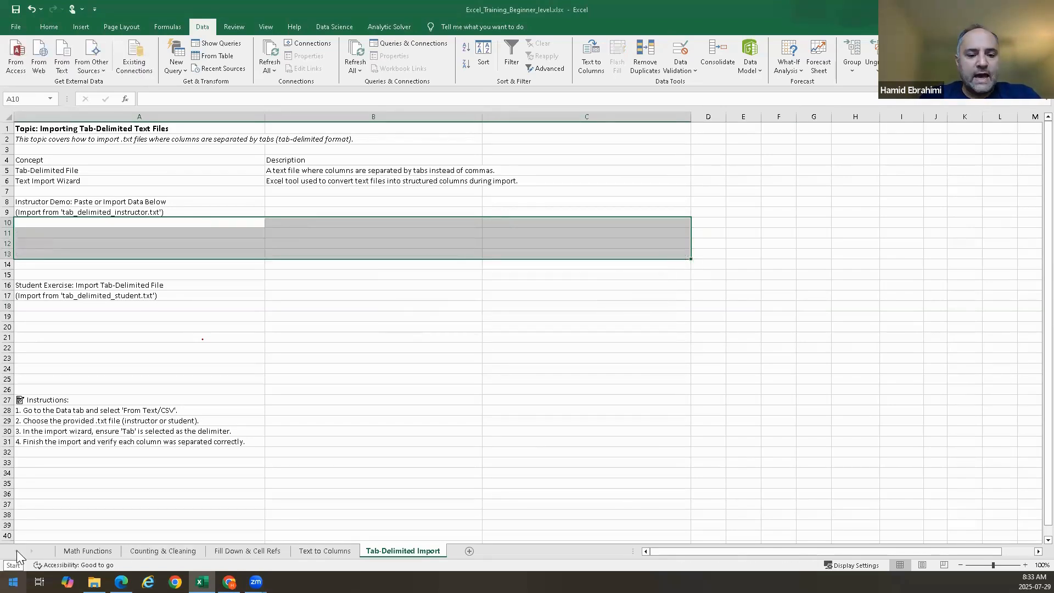
# Switch to File Explorer and locate the instructor and student tab-delimited text files in the Excel folder
pyautogui.click(94, 582)
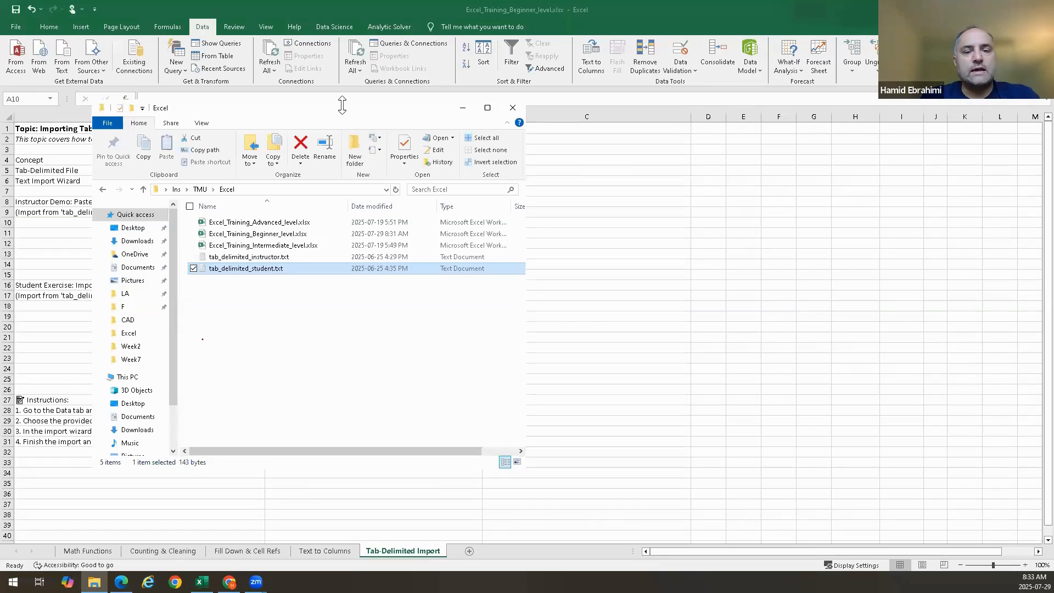
pyautogui.moveTo(342, 104); pyautogui.dragTo(690, 191)
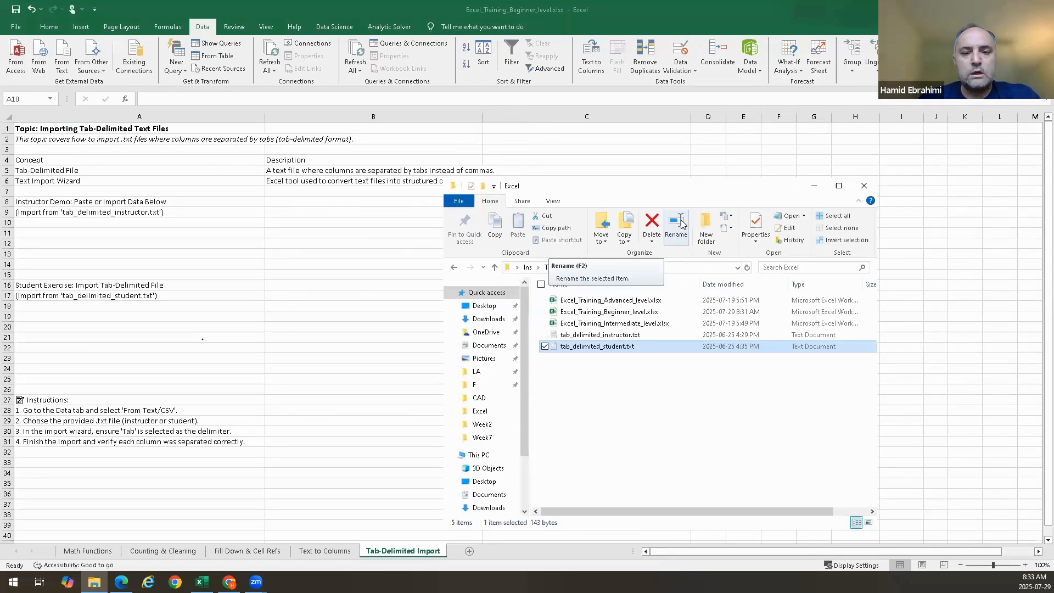
pyautogui.click(378, 286)
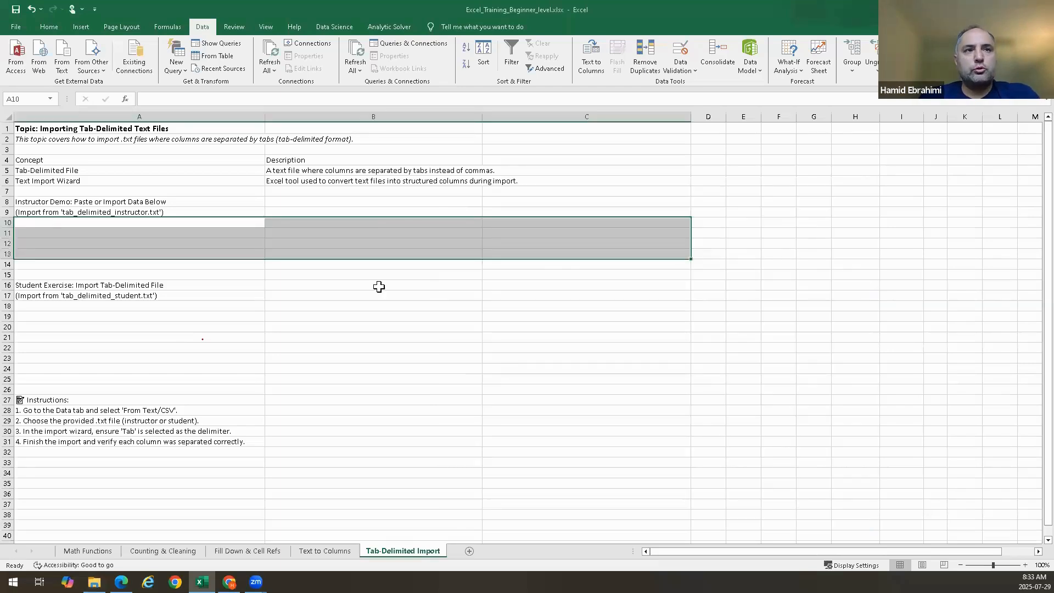
pyautogui.hotkey('alt', 'Tab')
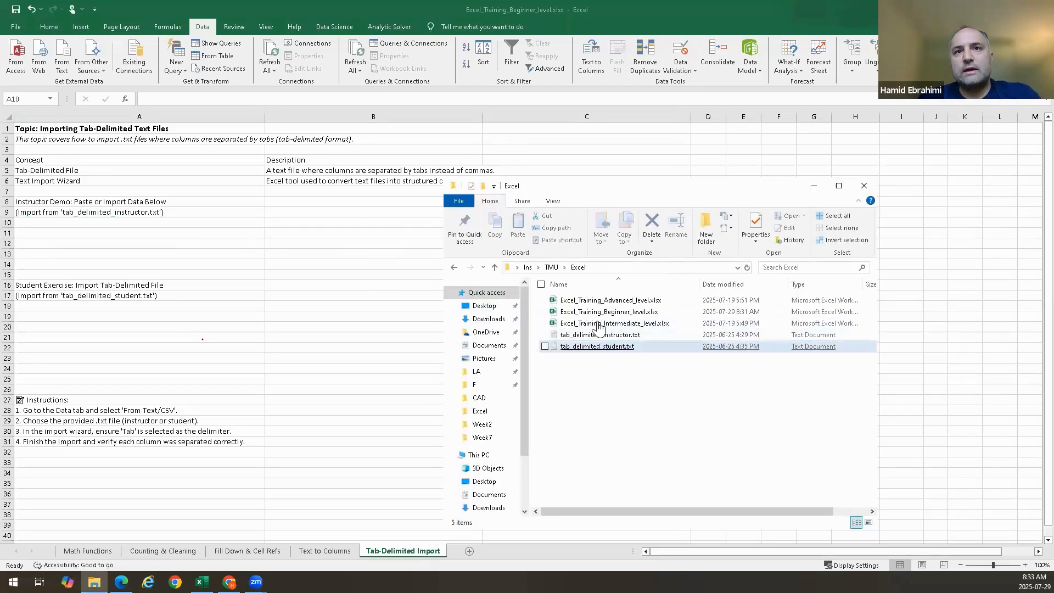
pyautogui.click(618, 358)
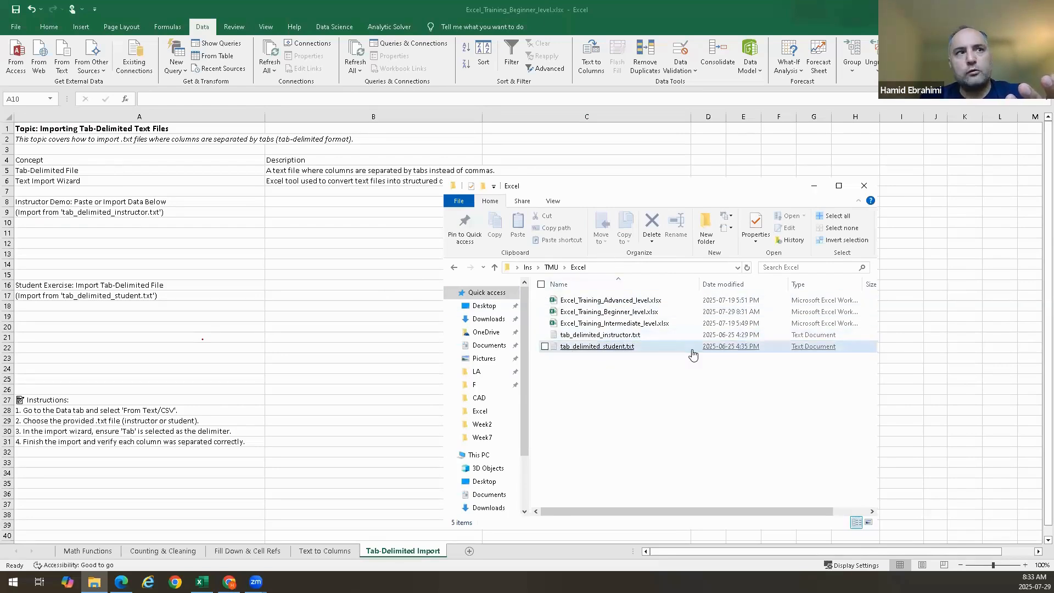
# Import tab_delimited_instructor.txt again into the existing worksheet at A10 as delimited text, with Tab instead of Space as the delimiter
pyautogui.click(147, 223)
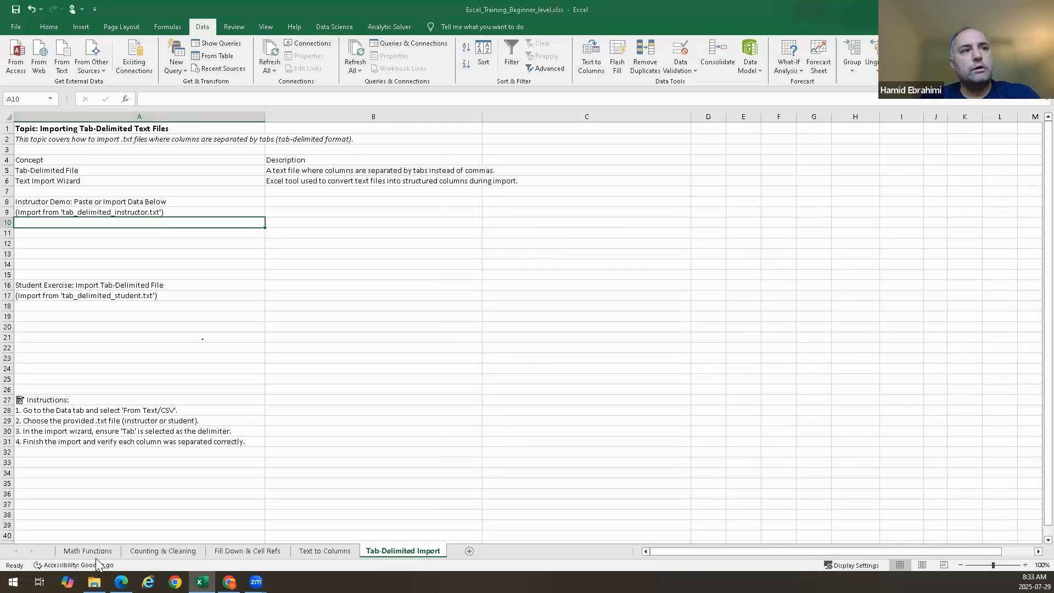
pyautogui.click(71, 73)
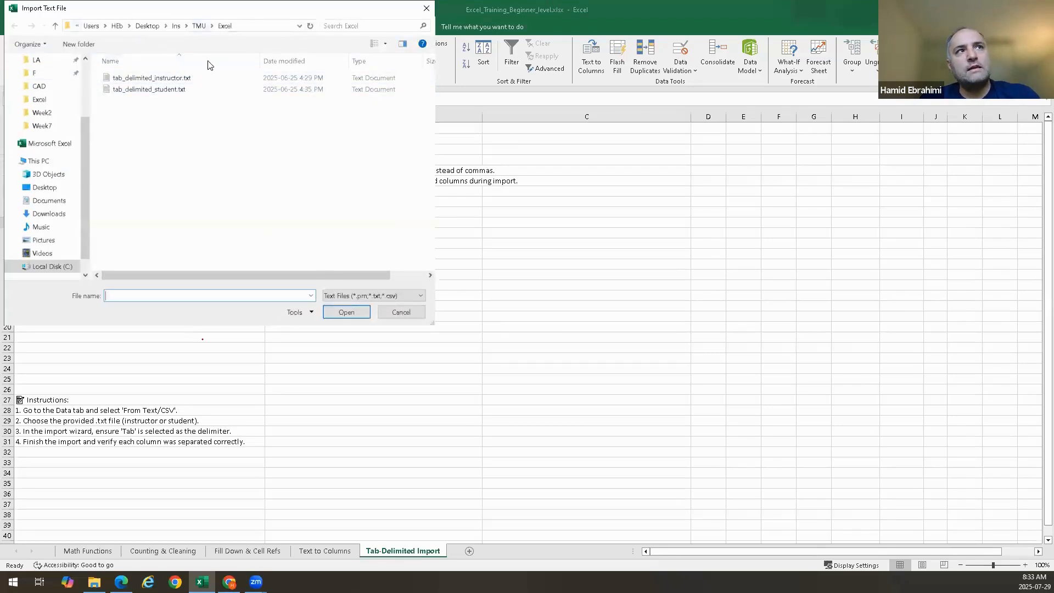
pyautogui.doubleClick(146, 79)
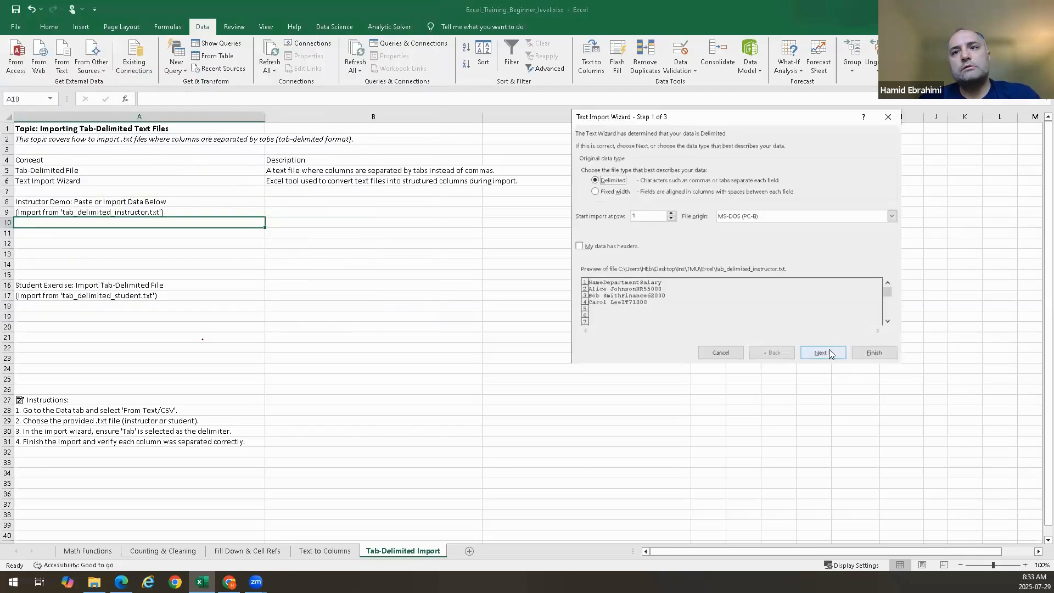
pyautogui.click(830, 354)
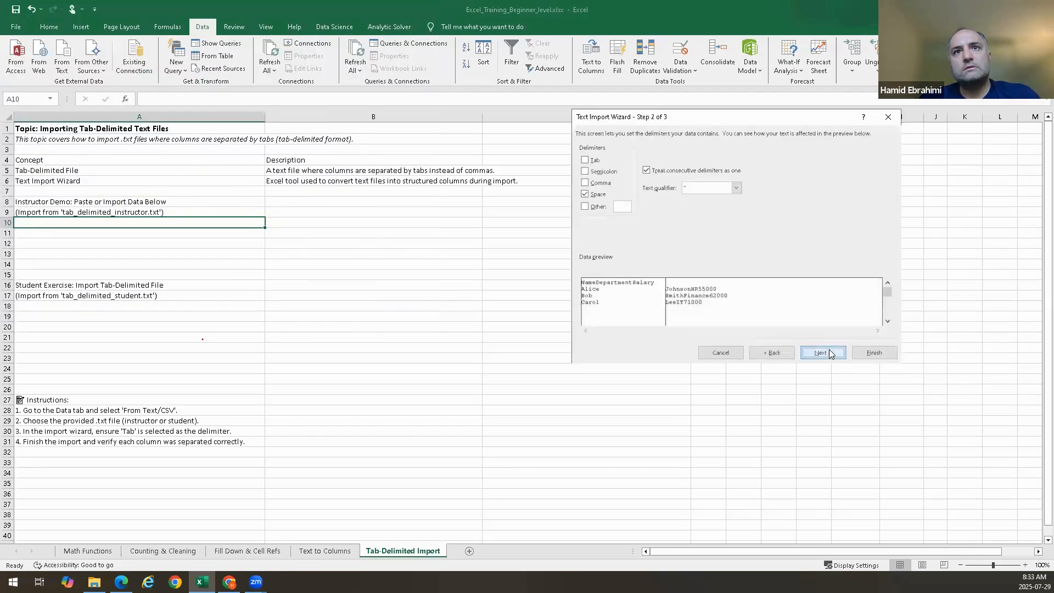
pyautogui.click(585, 161)
pyautogui.click(585, 194)
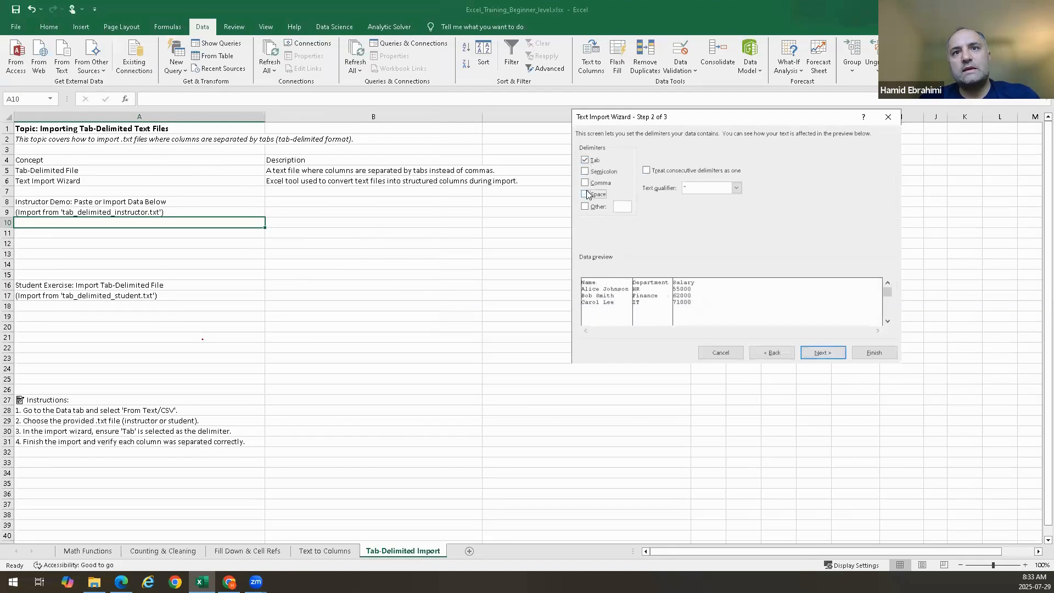
pyautogui.click(824, 353)
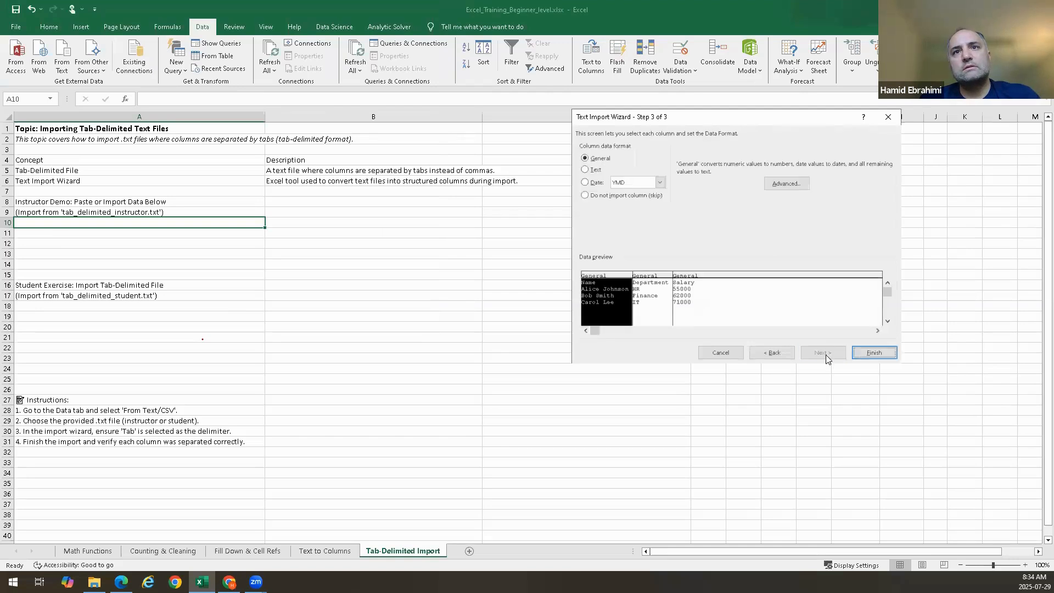
pyautogui.click(872, 353)
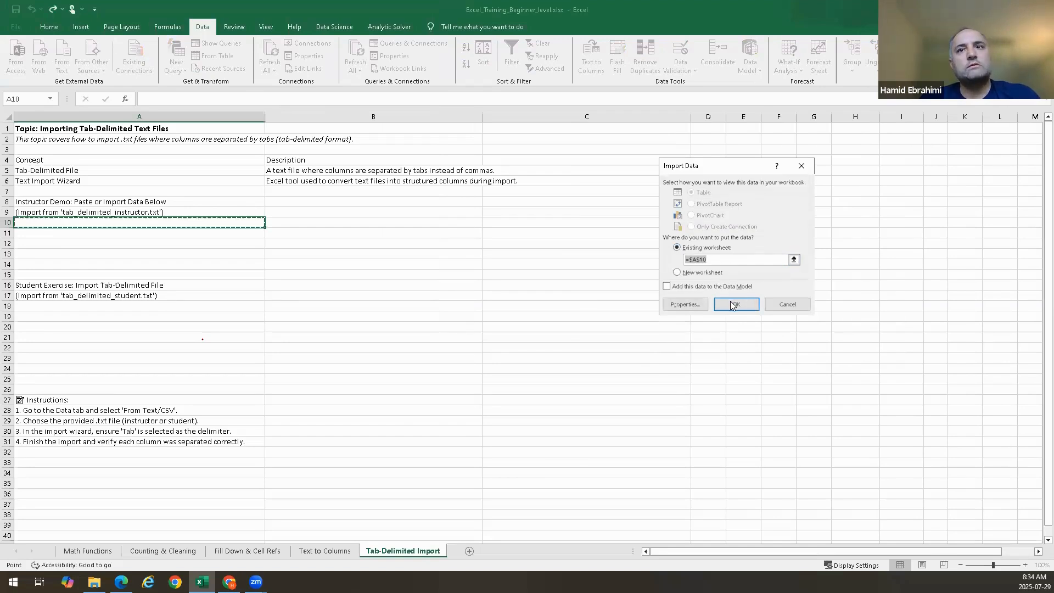
pyautogui.click(732, 301)
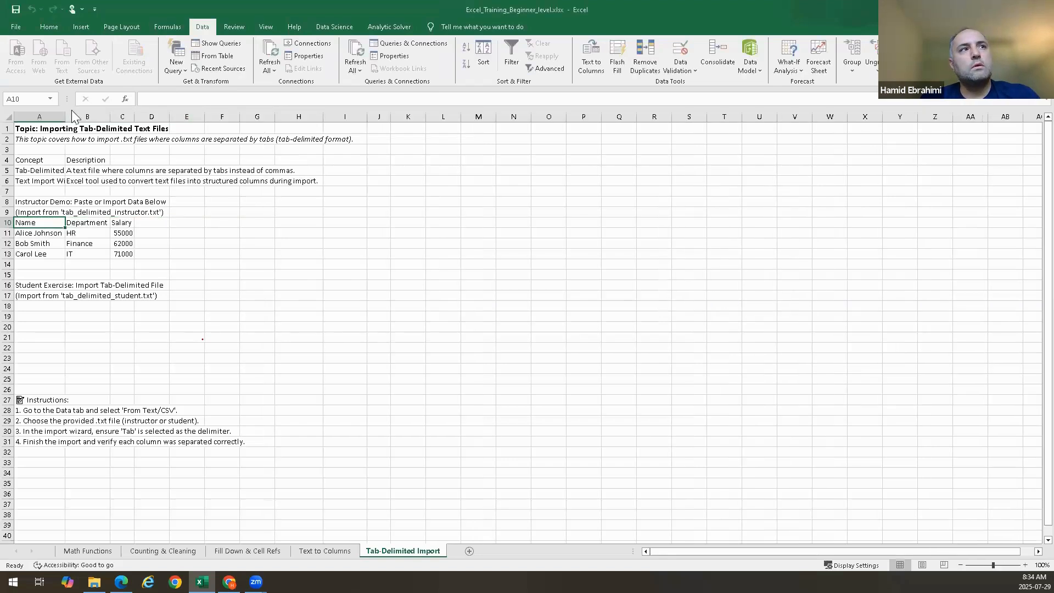
# Widen columns A and B around the reimported instructor data and fit column C to its contents
pyautogui.moveTo(65, 116); pyautogui.dragTo(292, 118)
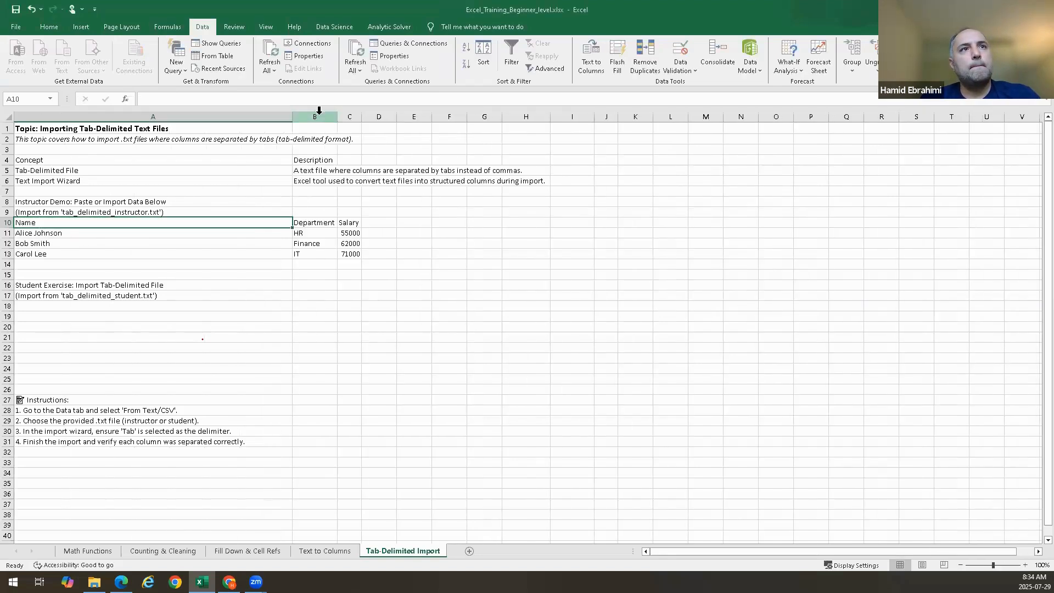
pyautogui.doubleClick(338, 112)
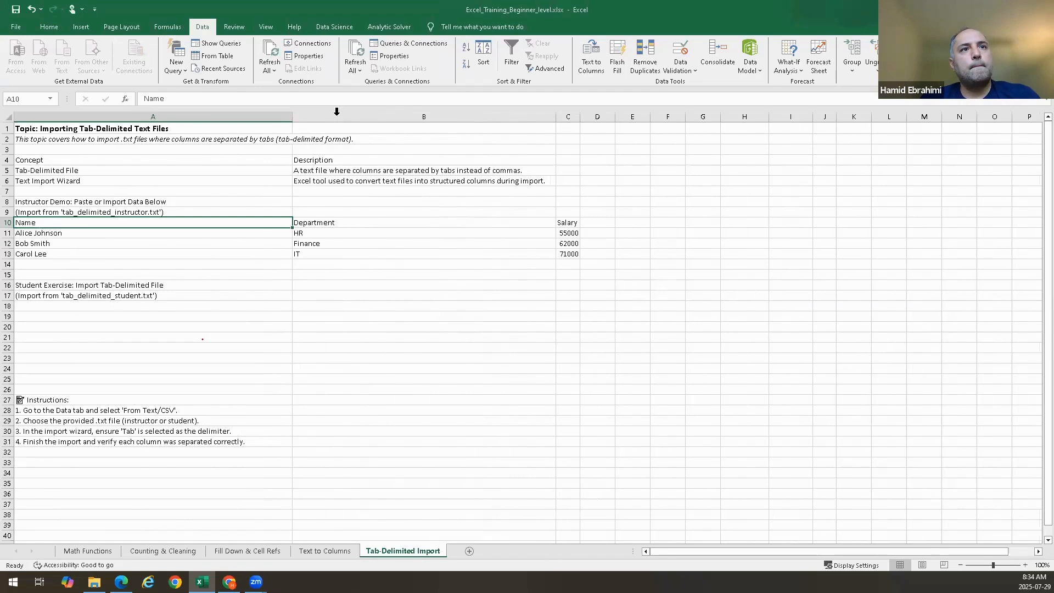
pyautogui.doubleClick(580, 117)
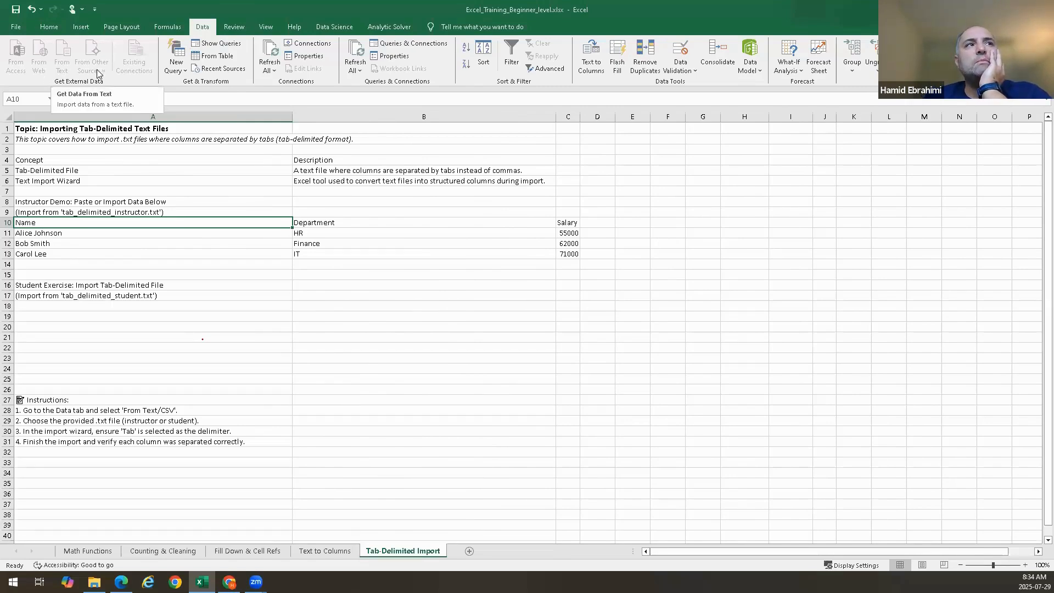
# Select A18 and review the other external data sources offered for import, such as SQL Server, XML and Microsoft Query
pyautogui.click(128, 316)
pyautogui.click(115, 305)
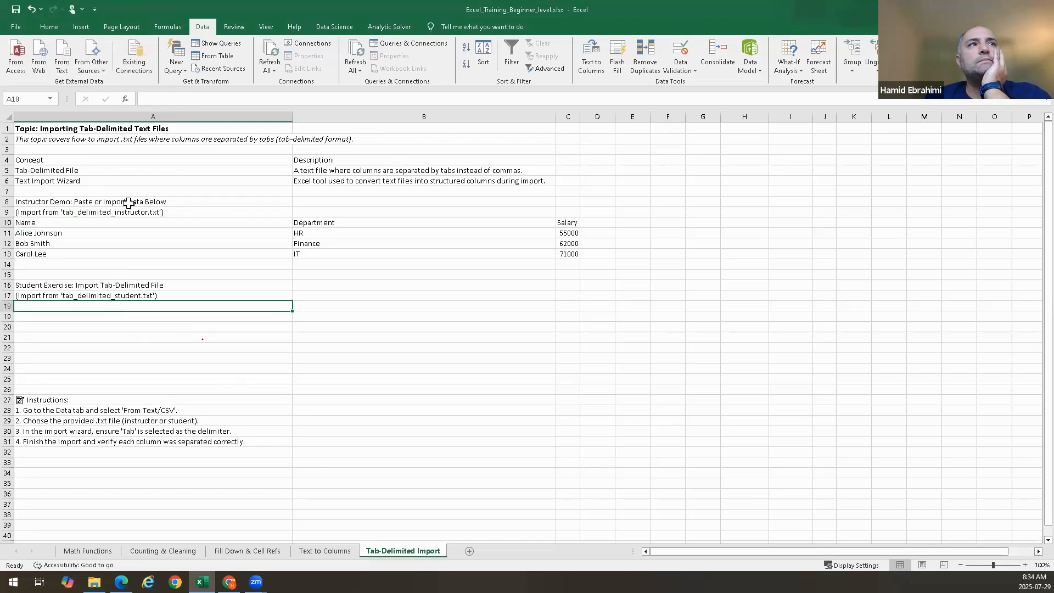
pyautogui.click(98, 74)
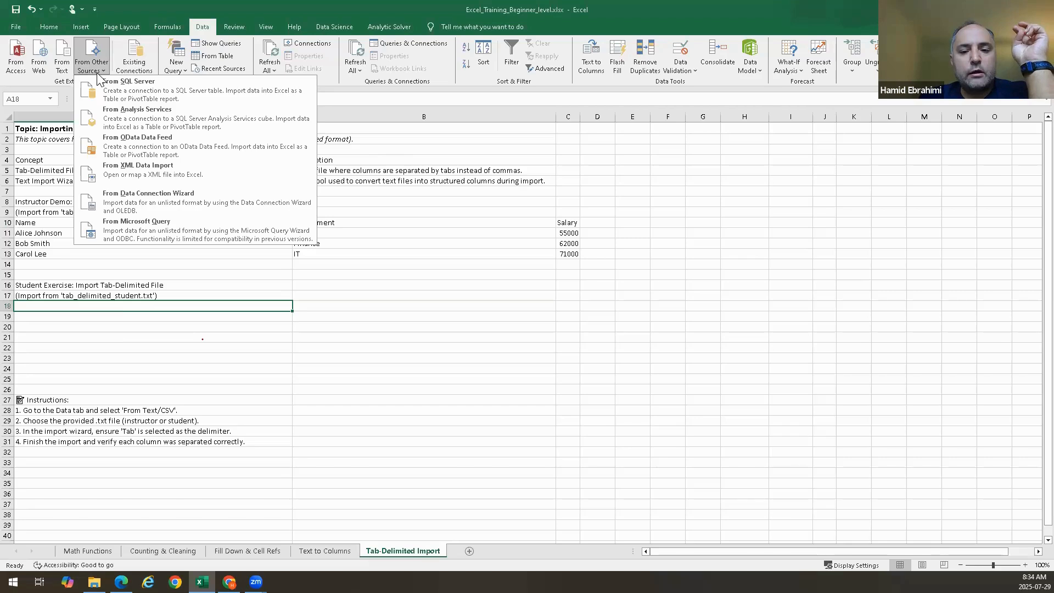
pyautogui.click(204, 2)
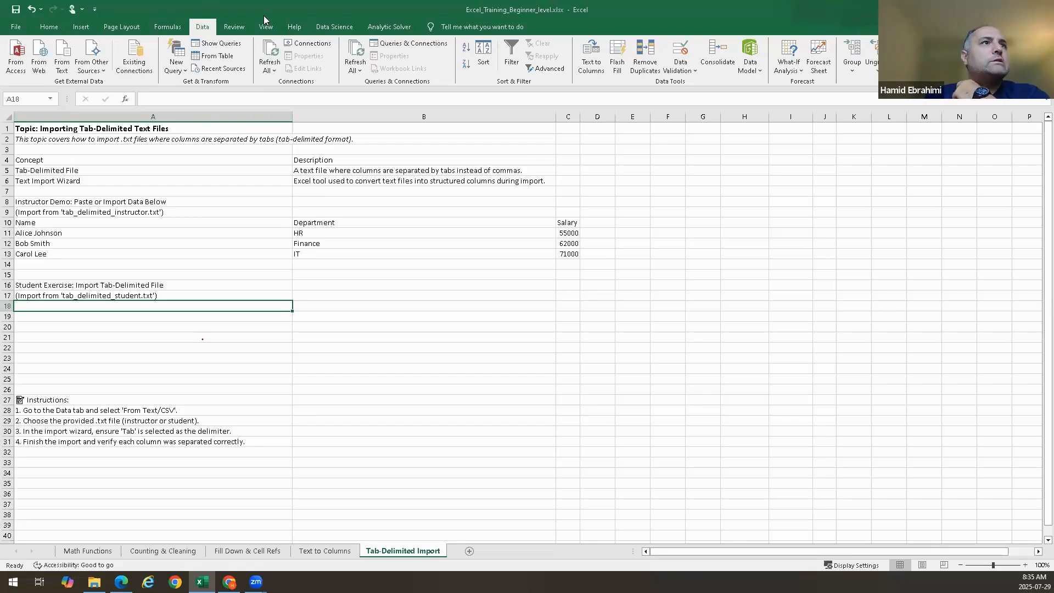
pyautogui.click(105, 74)
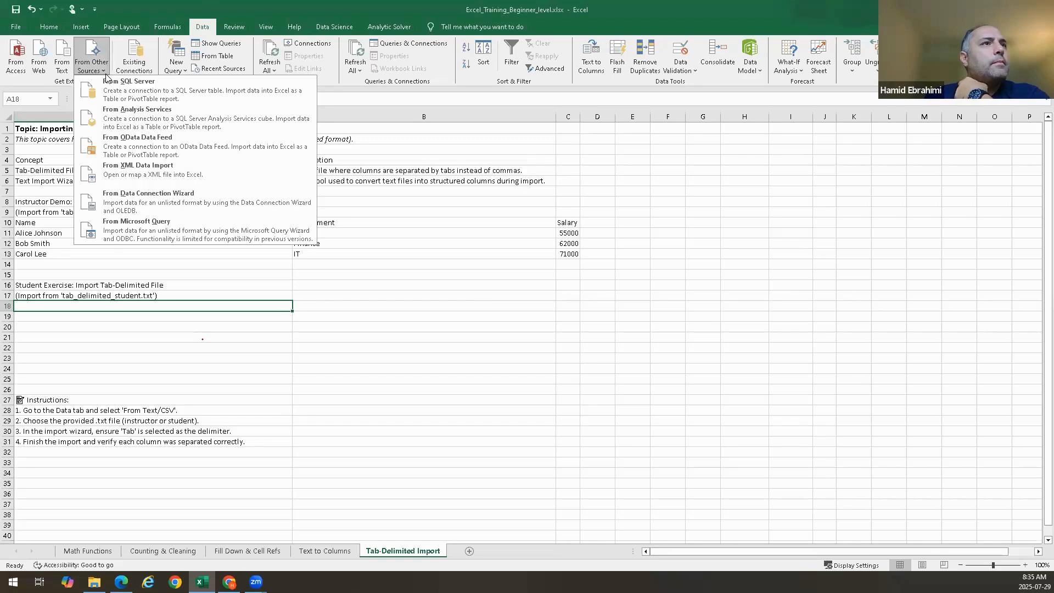
pyautogui.click(200, 4)
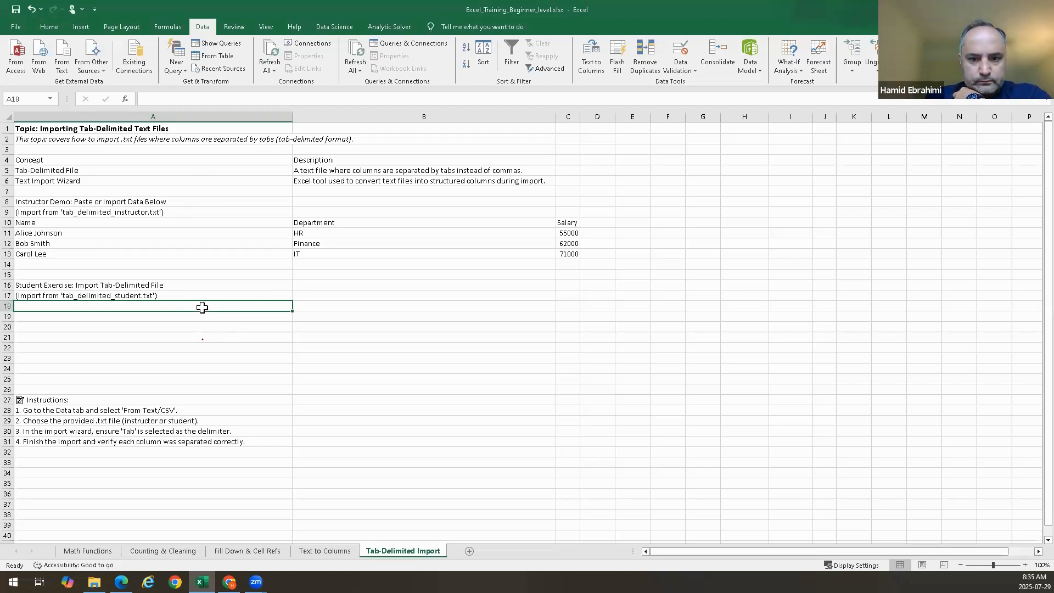
pyautogui.moveTo(202, 308); pyautogui.dragTo(575, 369)
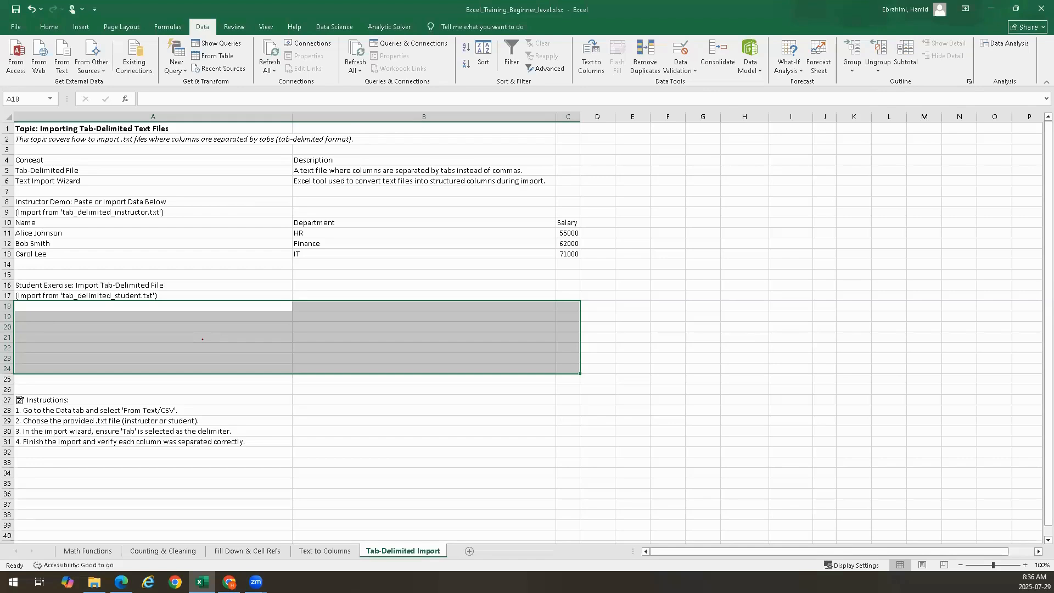
pyautogui.click(56, 31)
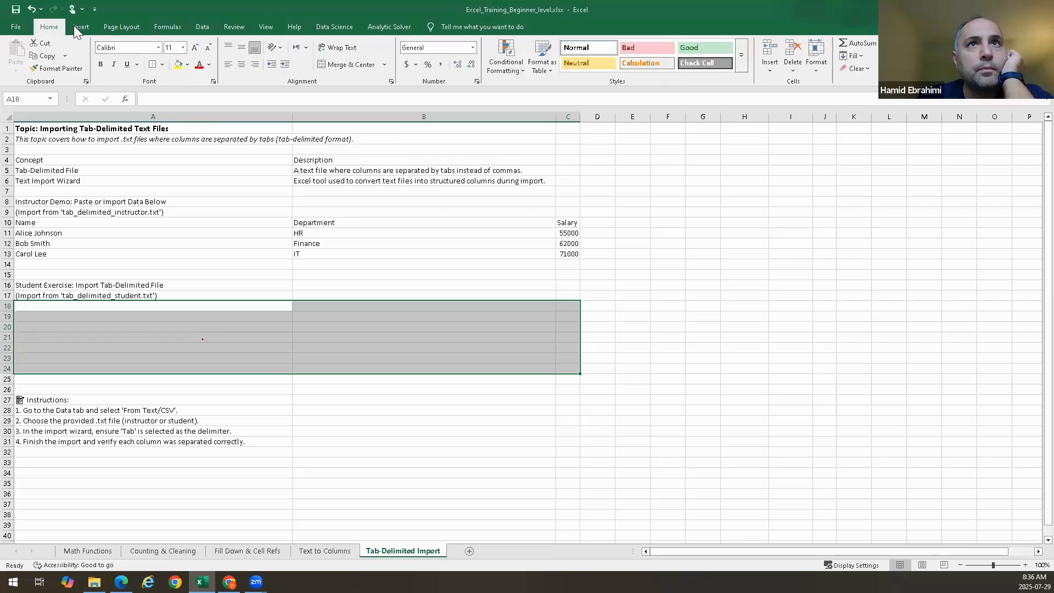
pyautogui.click(122, 25)
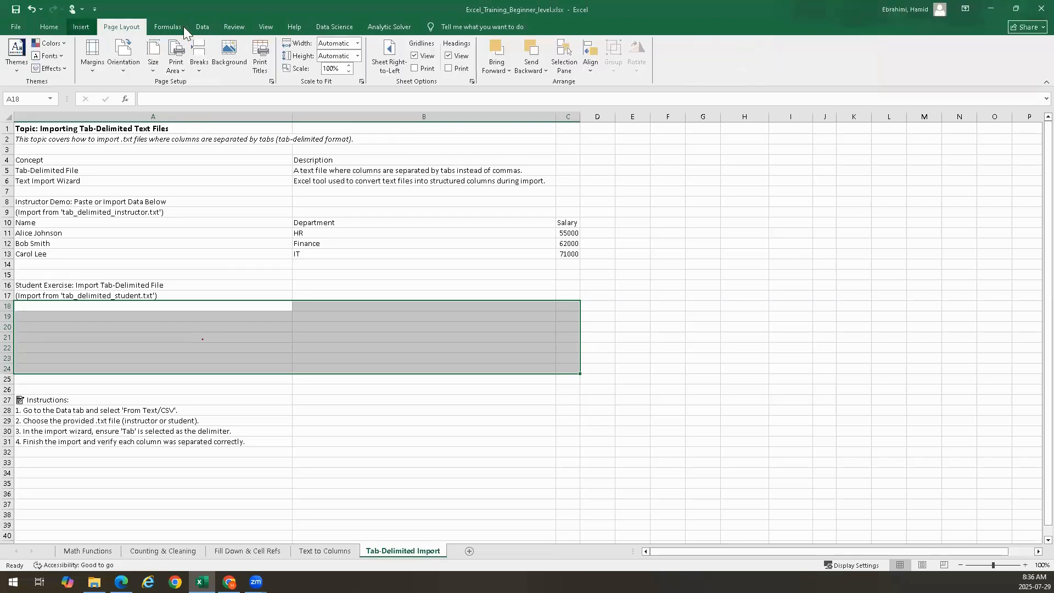
pyautogui.click(209, 29)
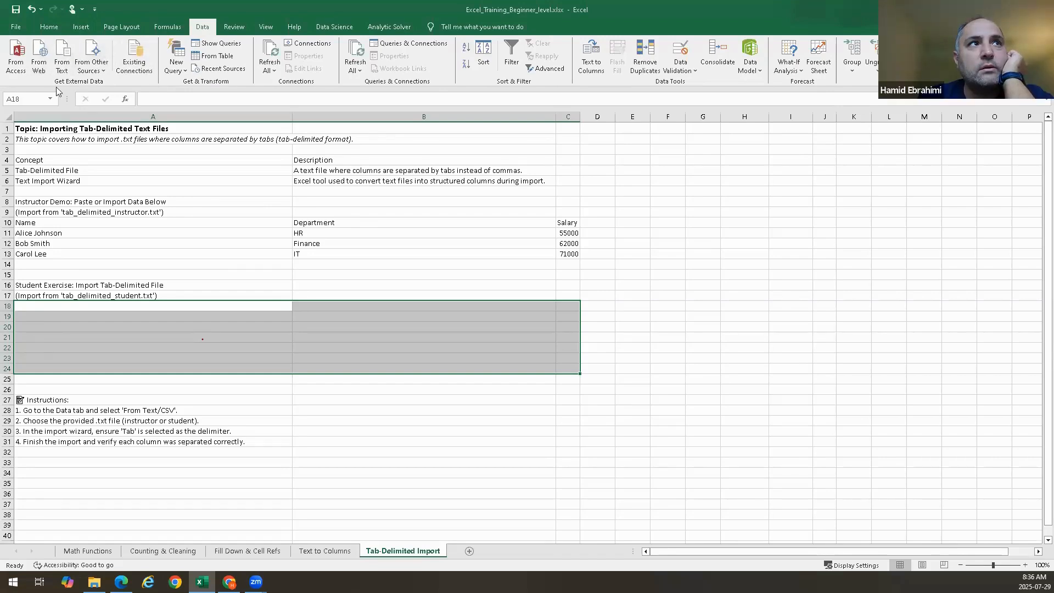
pyautogui.click(70, 62)
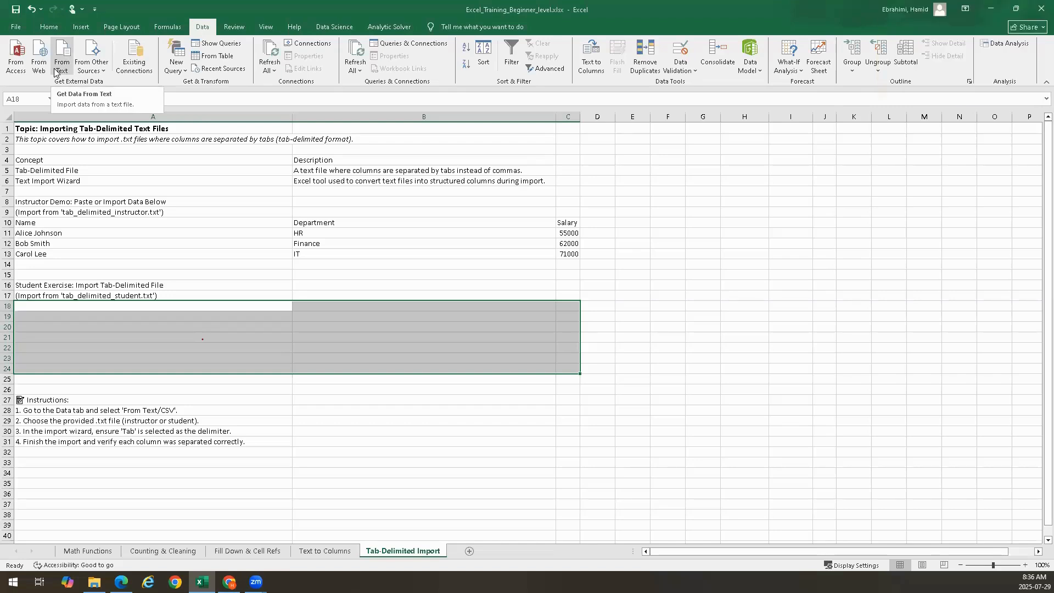
pyautogui.click(56, 55)
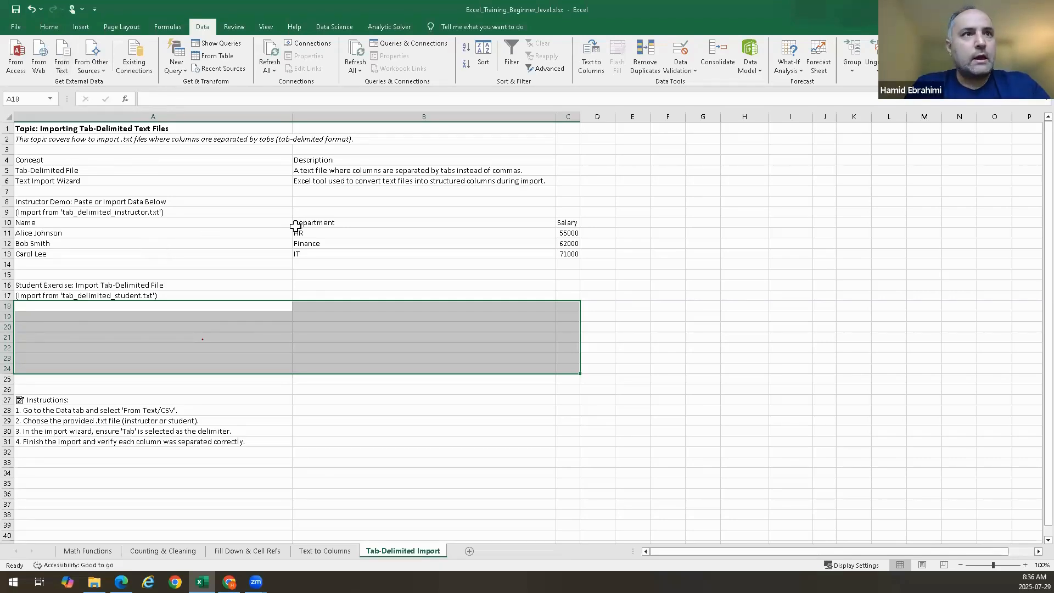
# Select A18 under the student exercise and open tab_delimited_student.txt for text import
pyautogui.click(290, 381)
pyautogui.click(145, 317)
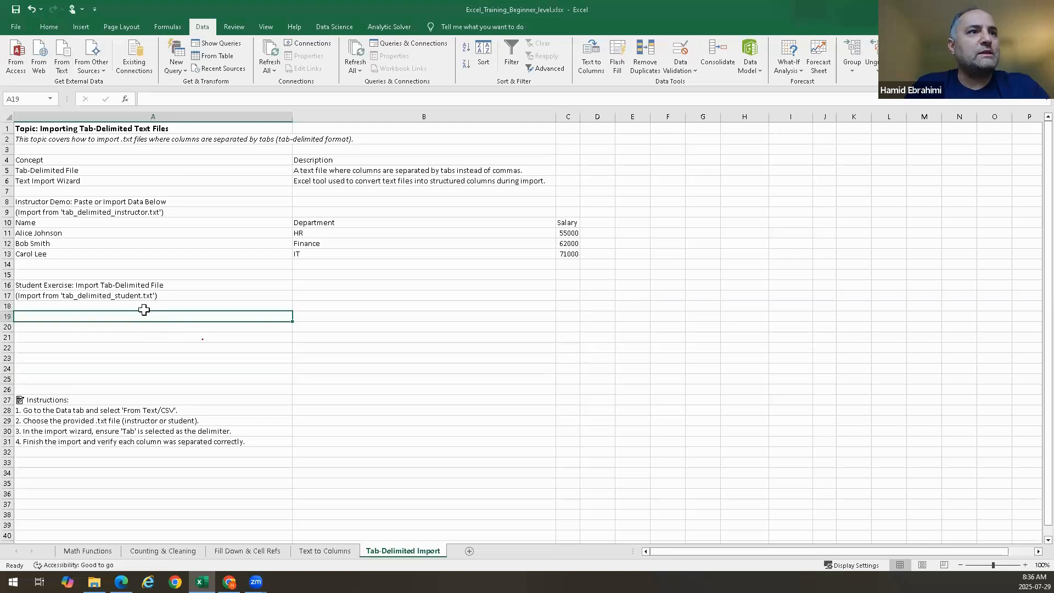
pyautogui.click(143, 306)
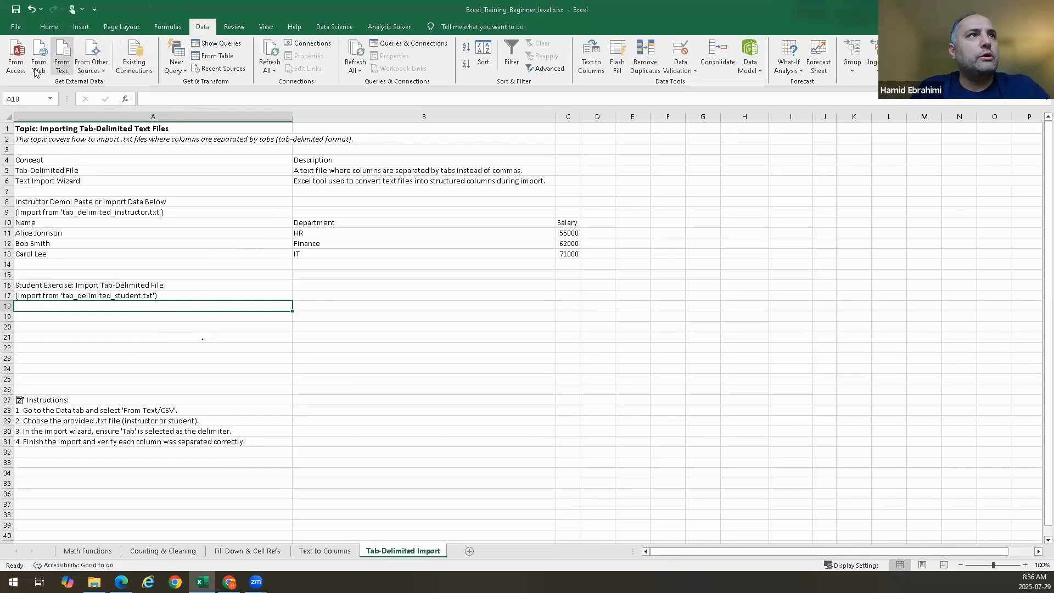
pyautogui.click(61, 75)
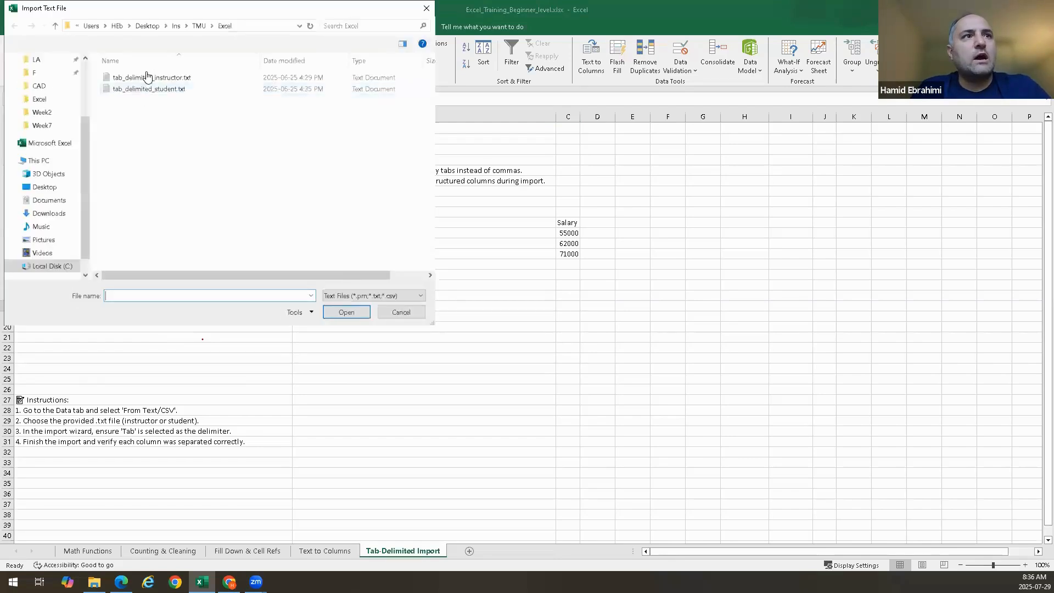
pyautogui.doubleClick(162, 90)
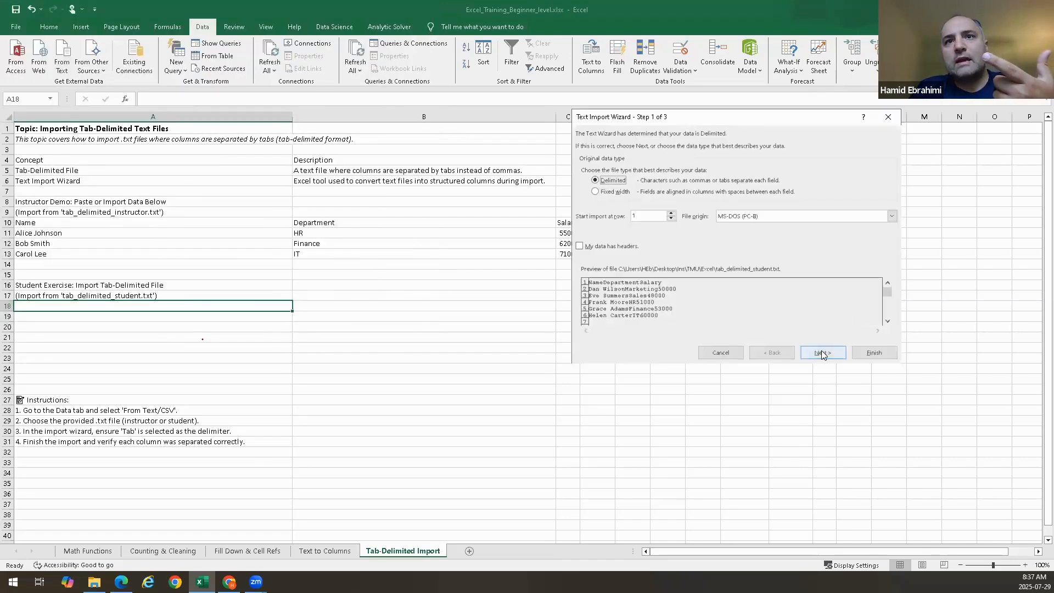
# Split the student file as delimited text using Tab and Space, and choose the existing worksheet at A18 as destination
pyautogui.click(821, 350)
pyautogui.click(586, 161)
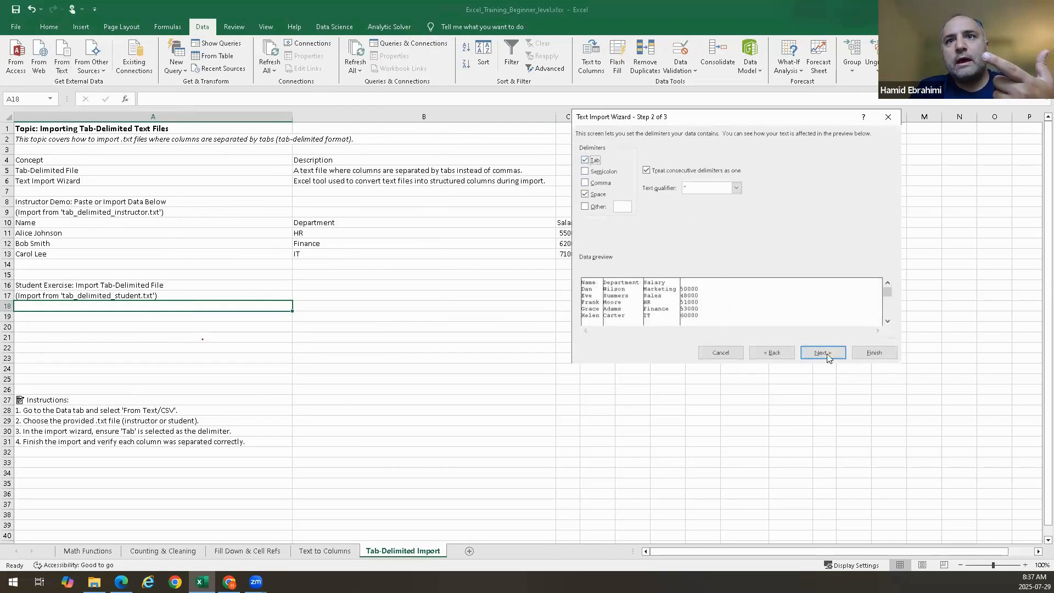
pyautogui.click(833, 353)
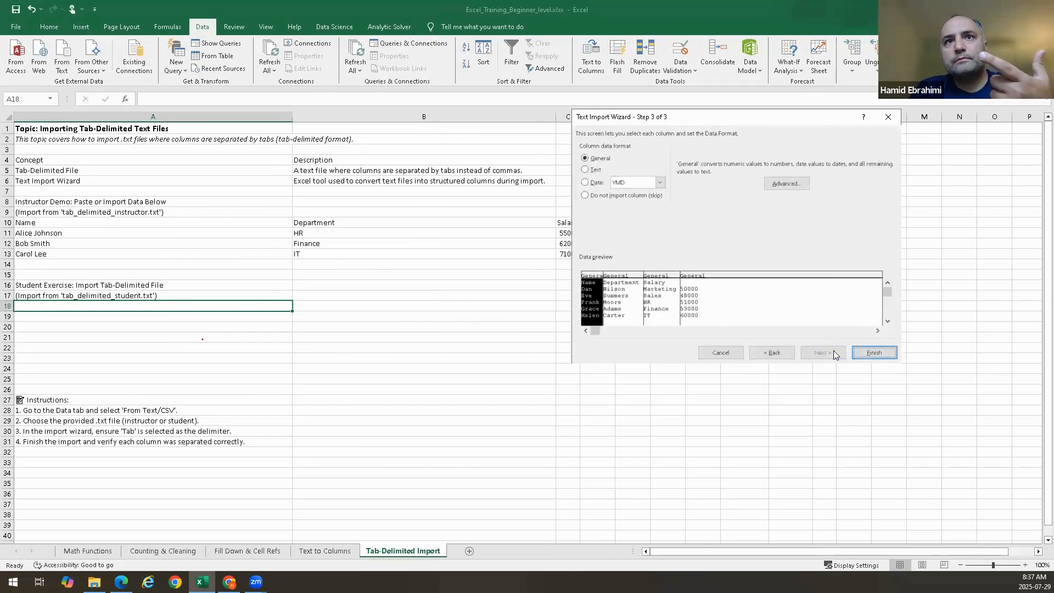
pyautogui.click(873, 353)
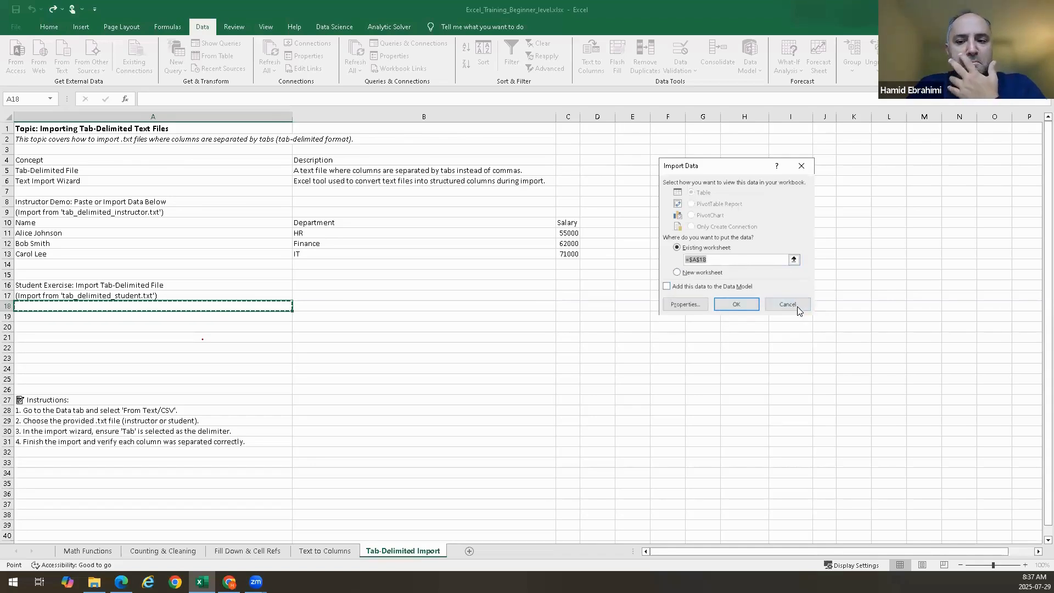
pyautogui.click(677, 272)
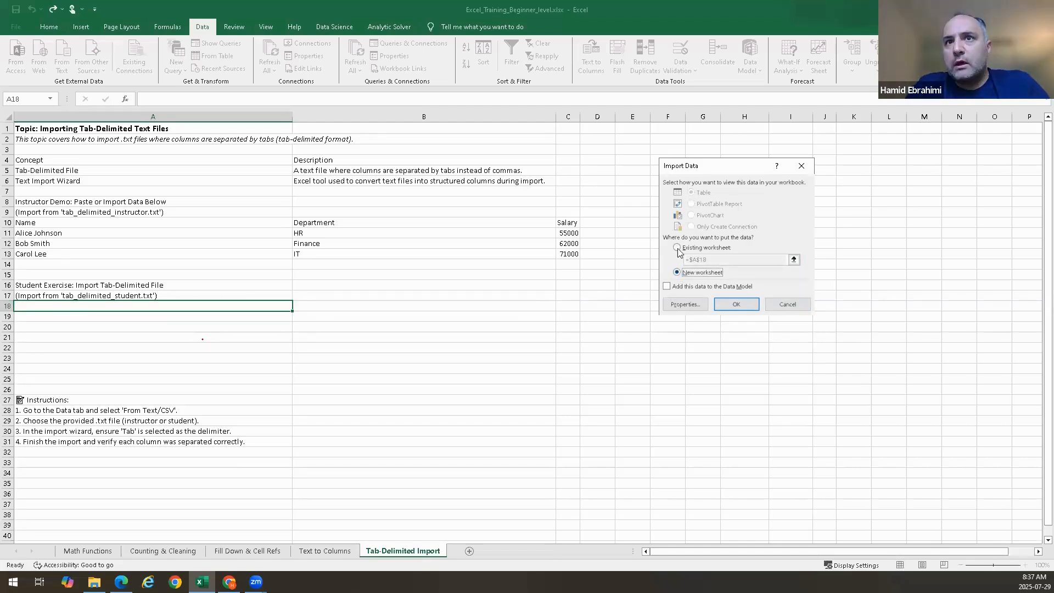
pyautogui.click(677, 248)
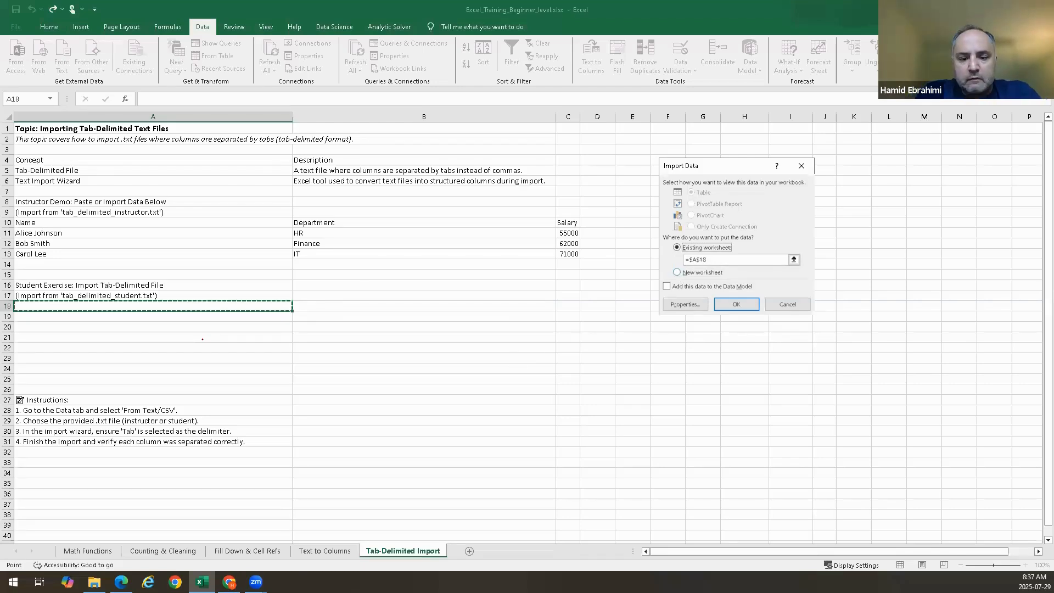
# Switch to the Edge browser and view the introduction of the S25 Excel Workshop Feedback Form, then return to Excel
pyautogui.hotkey('alt', 'Tab')
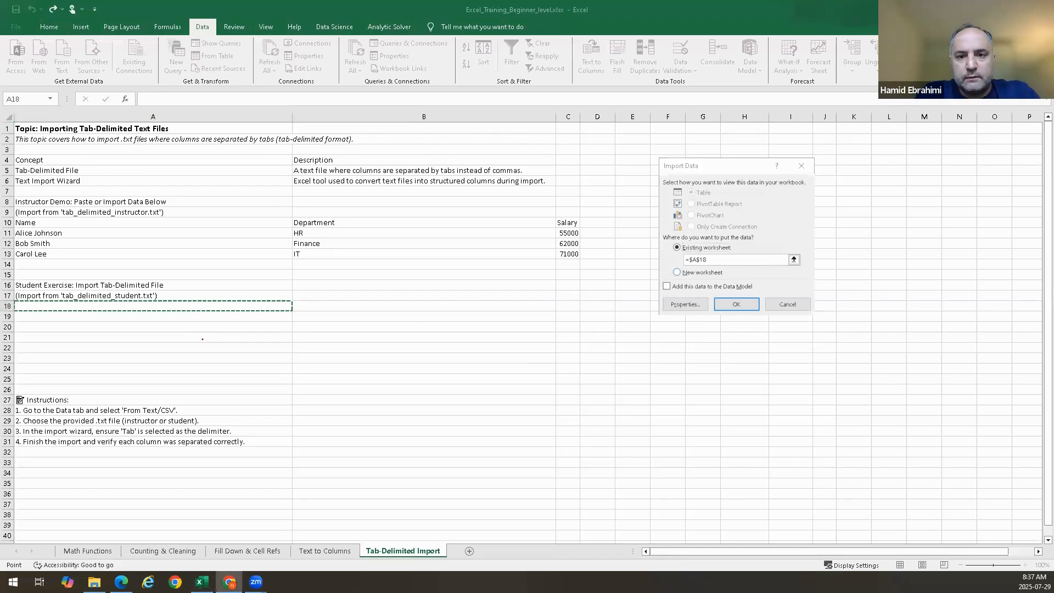
pyautogui.hotkey('alt', 'Tab')
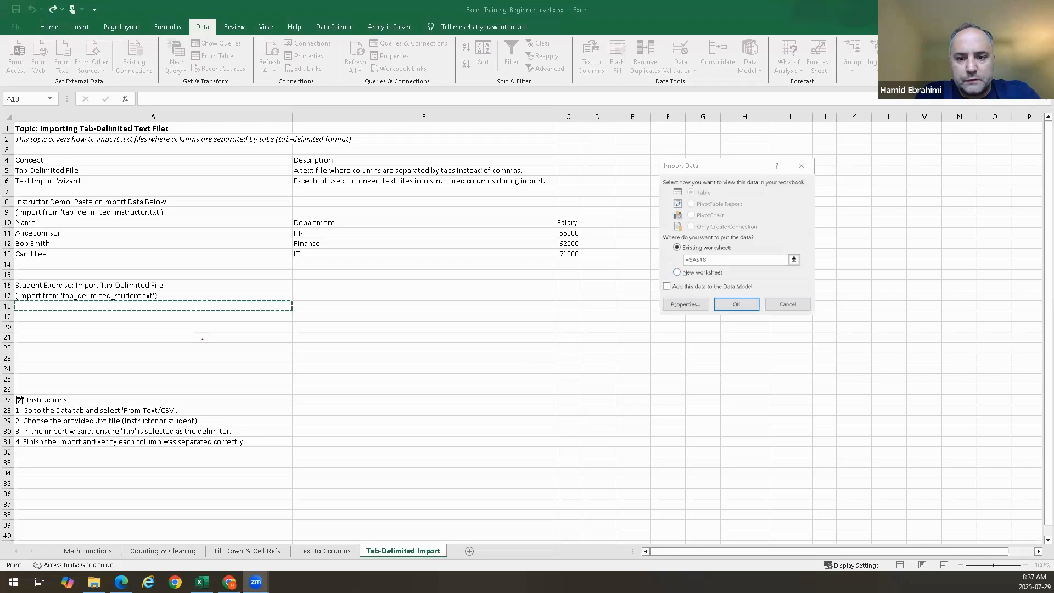
pyautogui.hotkey('alt', 'Tab')
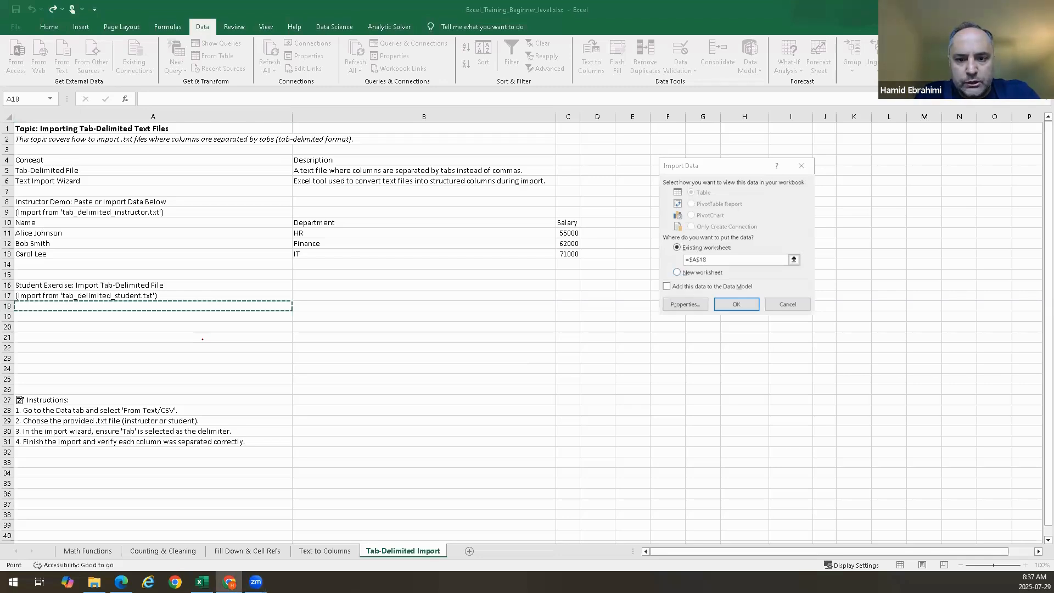
pyautogui.hotkey('alt', 'Tab')
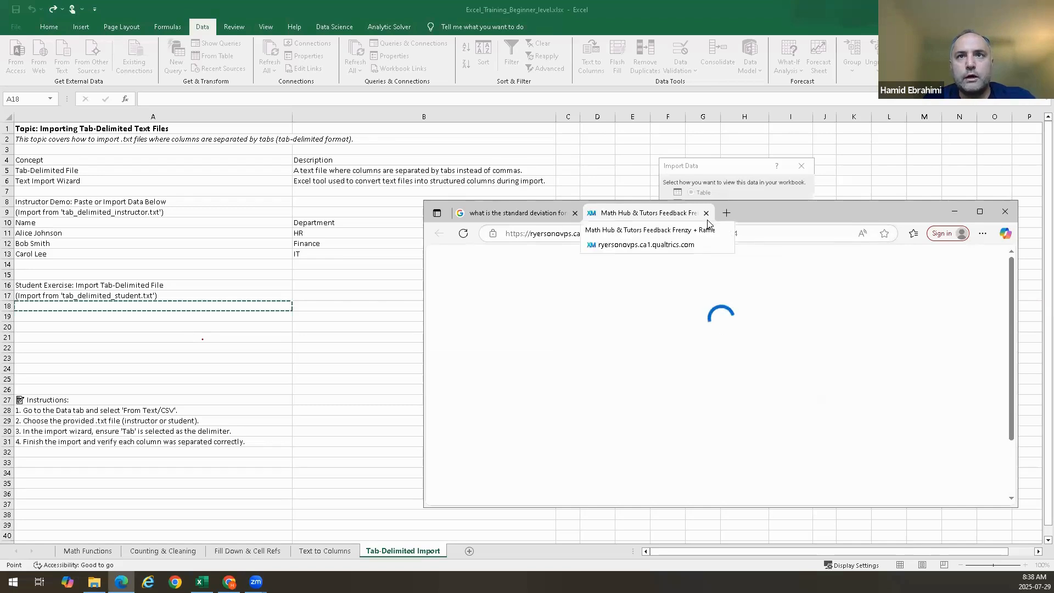
pyautogui.scroll(-1, 740, 416)
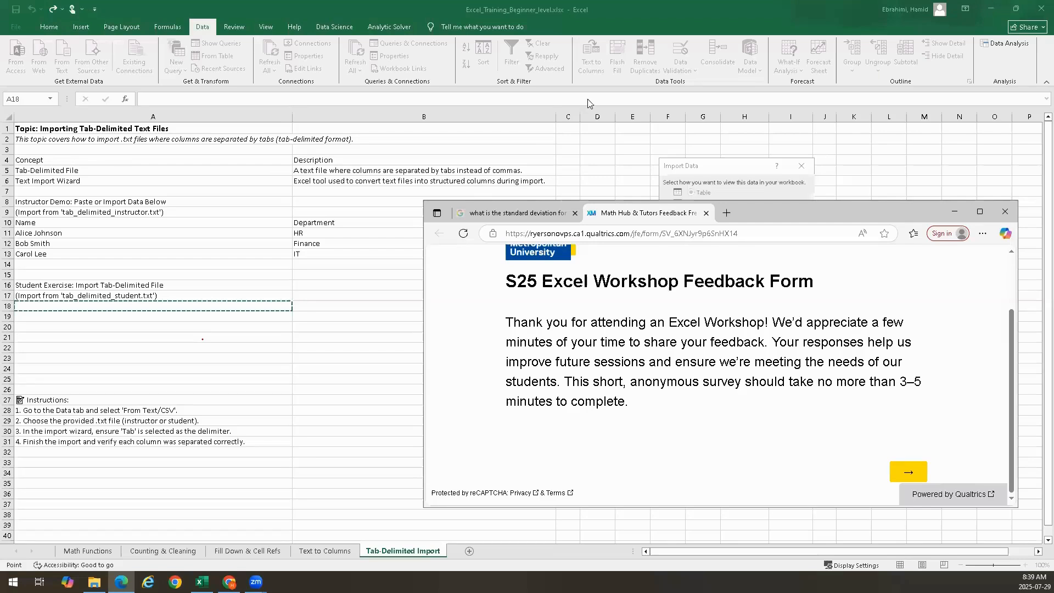
pyautogui.click(955, 212)
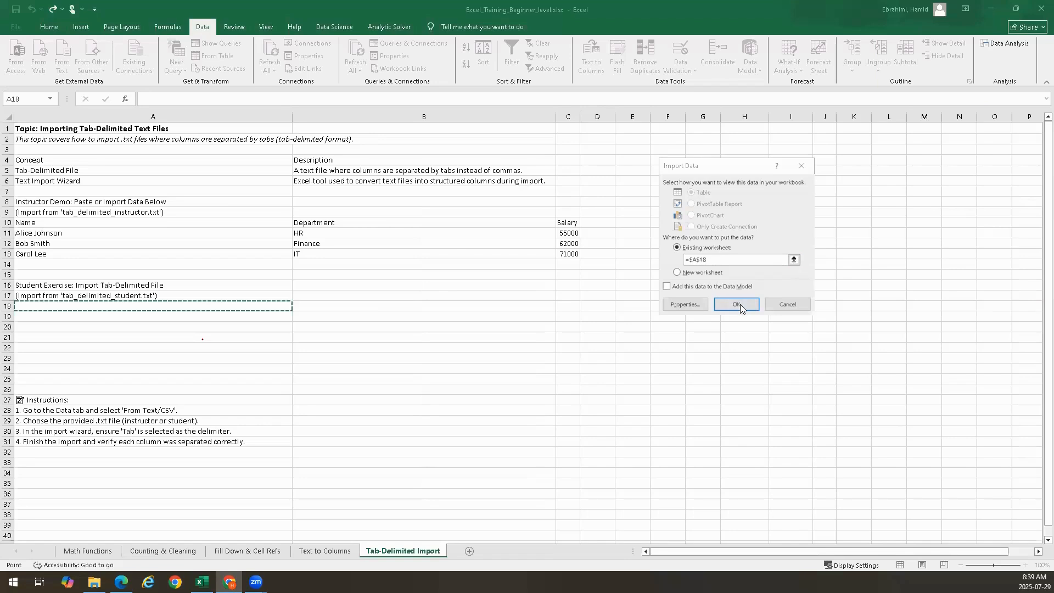
# Complete the student data import at A18 without adding it to the Data Model
pyautogui.click(666, 287)
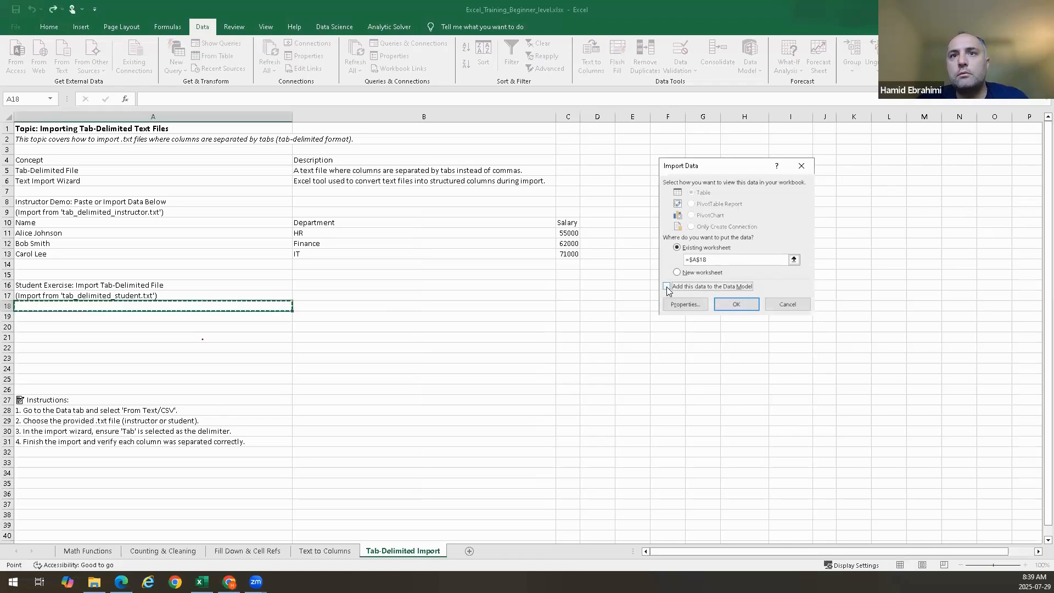
pyautogui.click(667, 287)
pyautogui.click(667, 287)
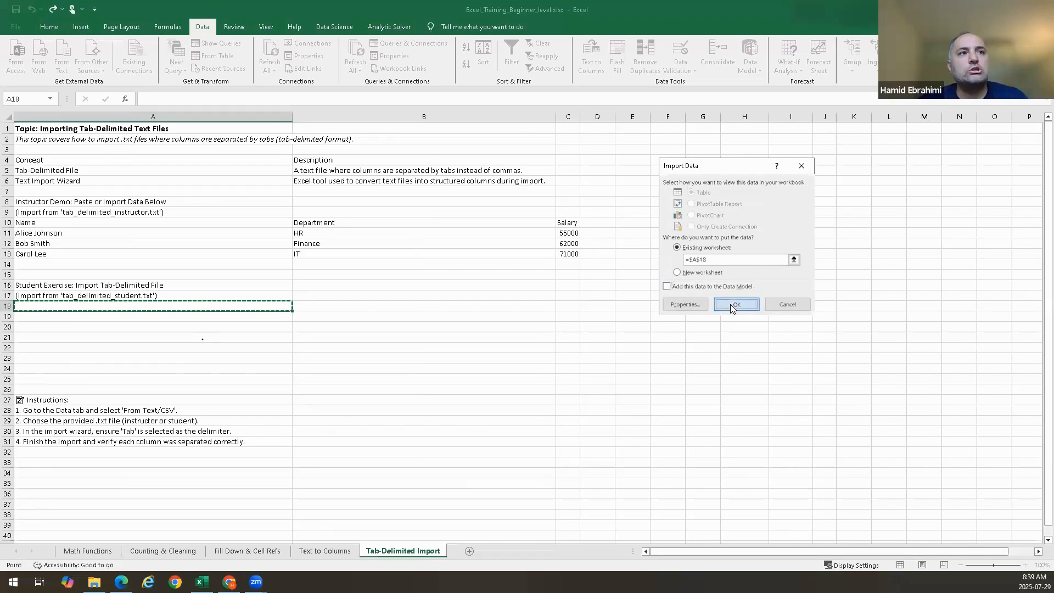
pyautogui.click(731, 305)
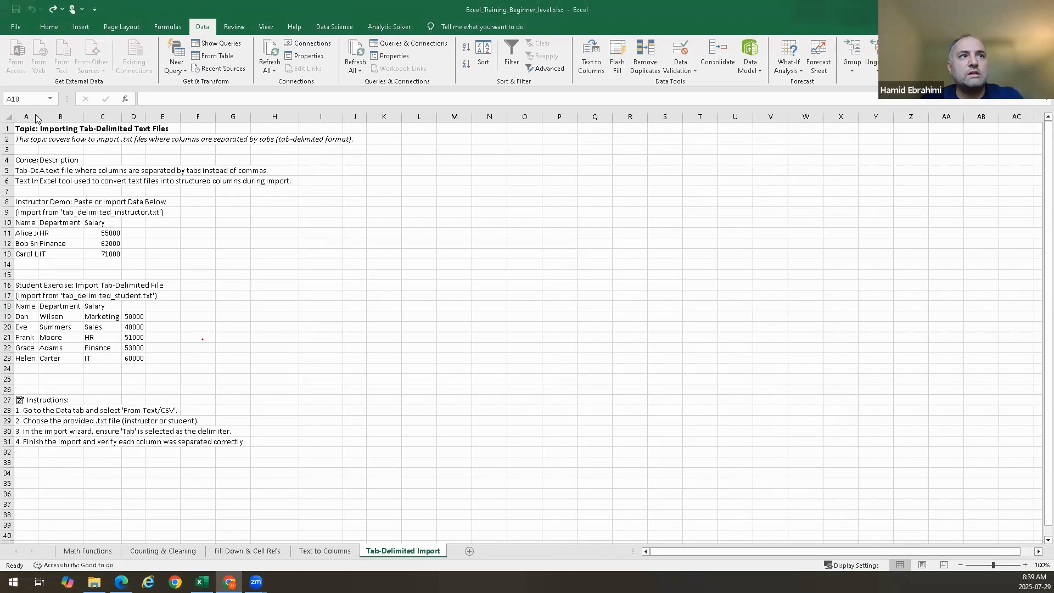
# Widen columns A and B so the imported names and the descriptions fit
pyautogui.moveTo(39, 117); pyautogui.dragTo(464, 112)
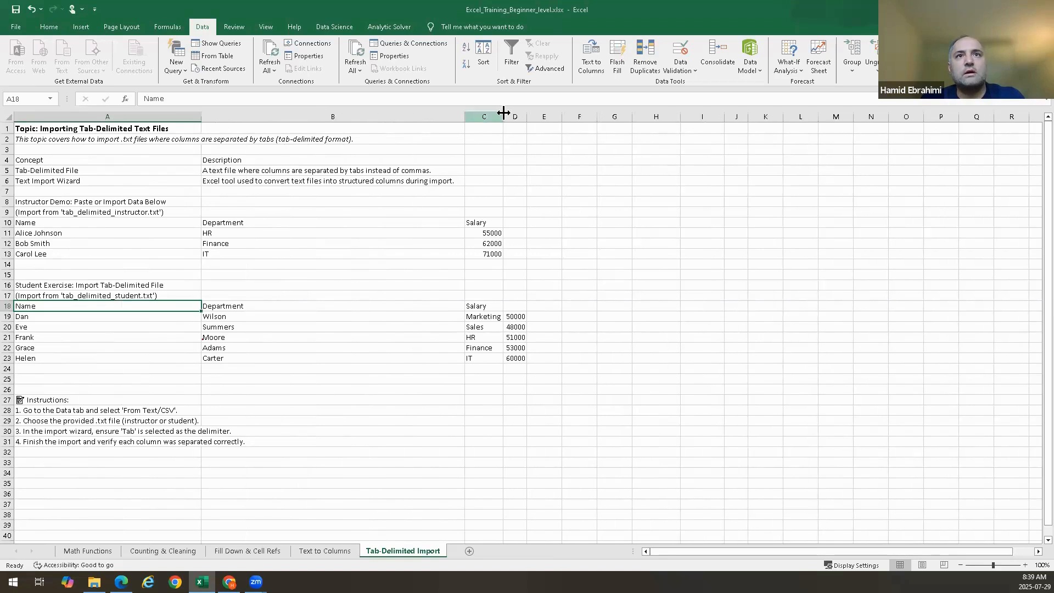